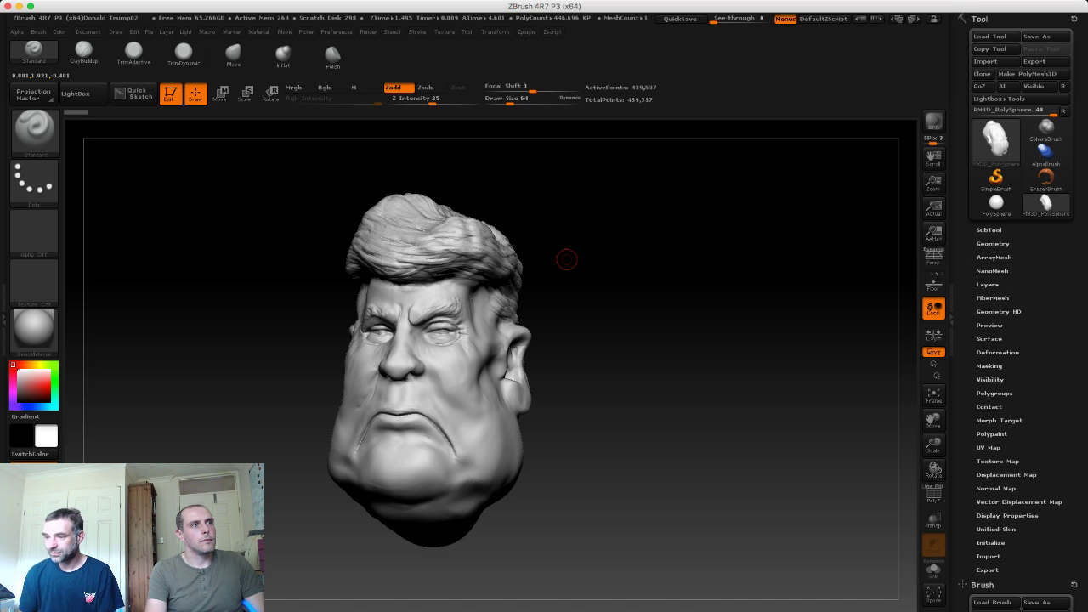
Step: Orbit the caricature head through front and three-quarter views, then bring up the Preferences menu
mouse_move(595, 264)
mouse_down()
mouse_move(620, 255)
mouse_move(588, 262)
mouse_move(699, 272)
mouse_move(689, 306)
mouse_up()
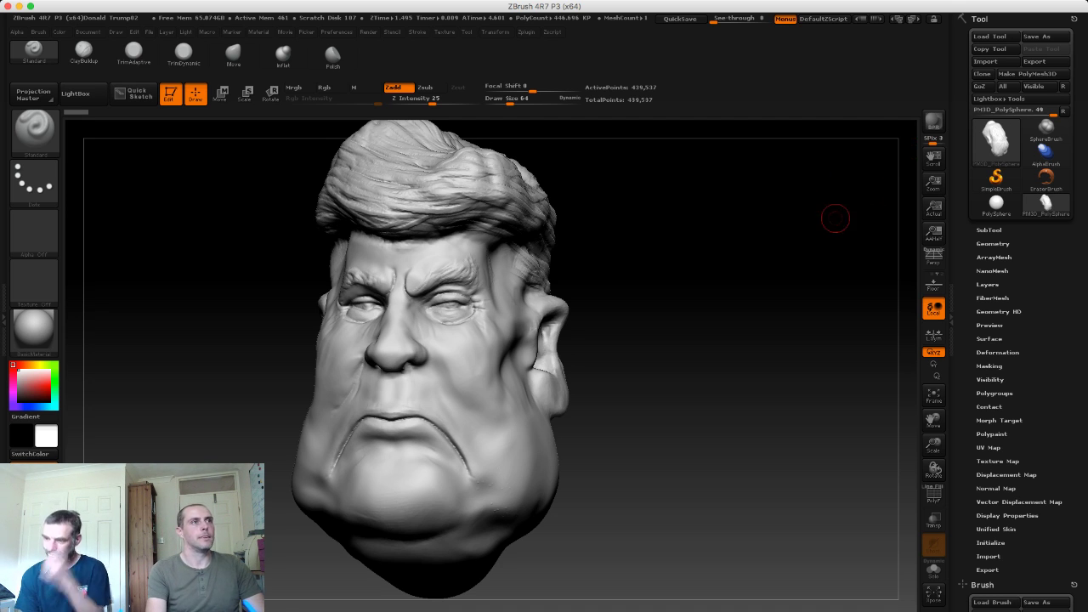
drag(834, 218, 418, 125)
drag(615, 186, 724, 232)
drag(548, 167, 440, 124)
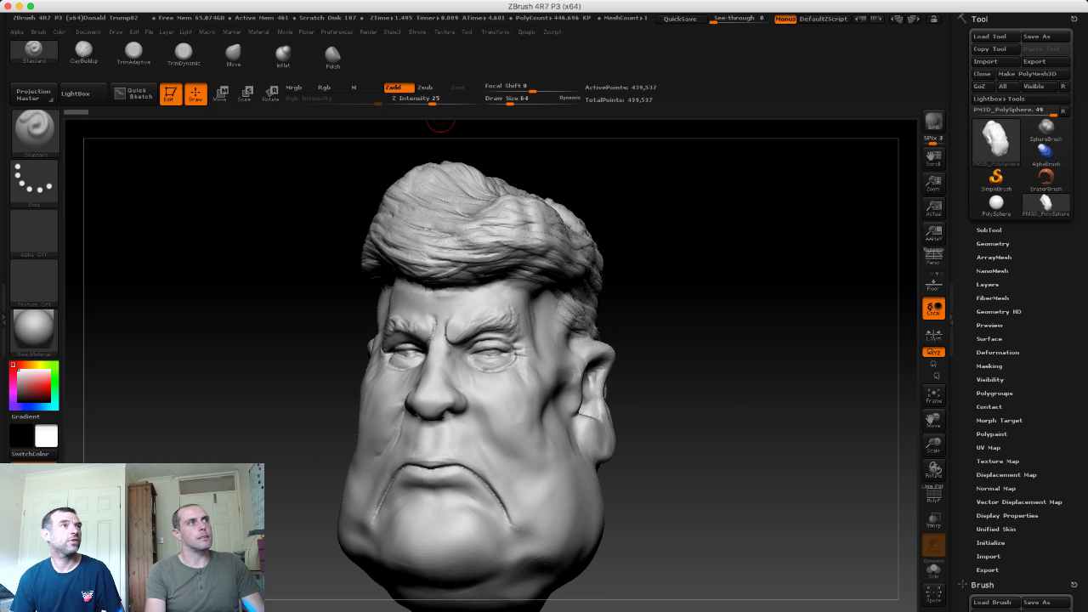
click(234, 31)
mouse_move(337, 33)
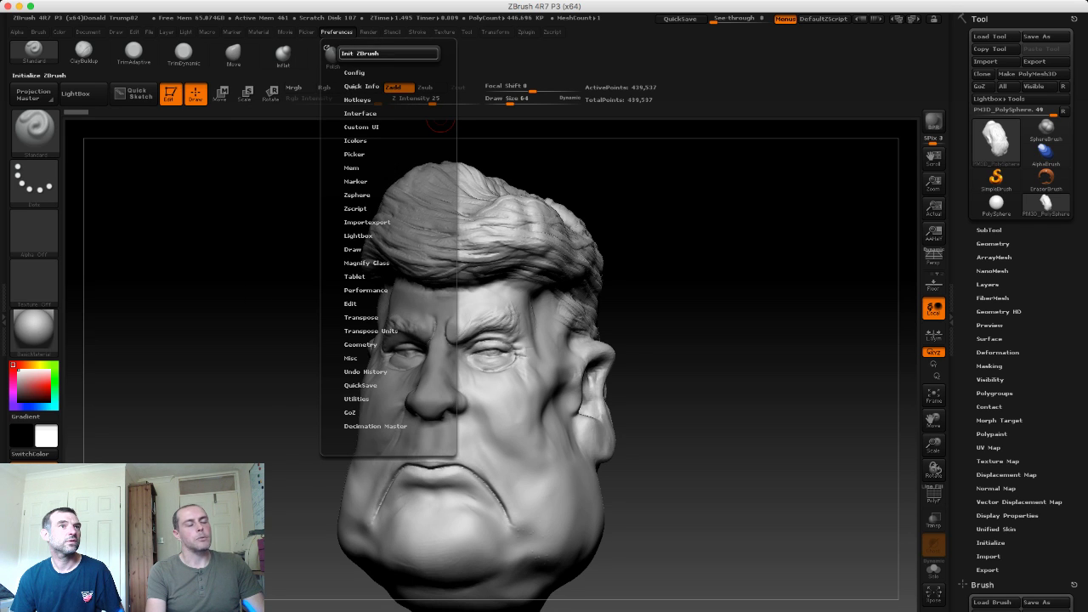
Step: Reinitialise ZBrush, draw a Sphere3D at the canvas centre and enter Edit mode
click(359, 52)
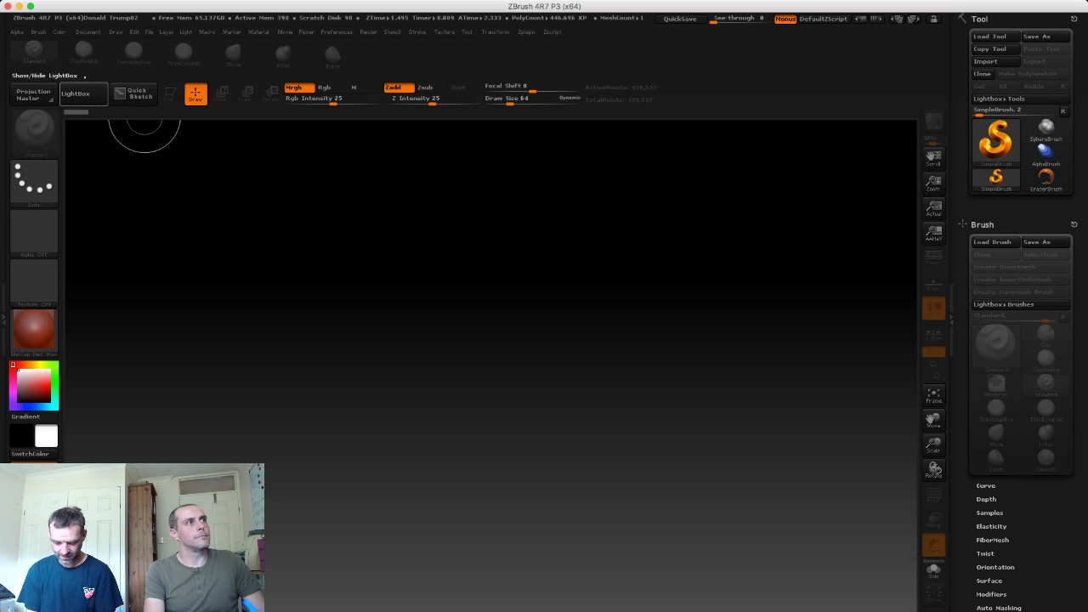
click(996, 139)
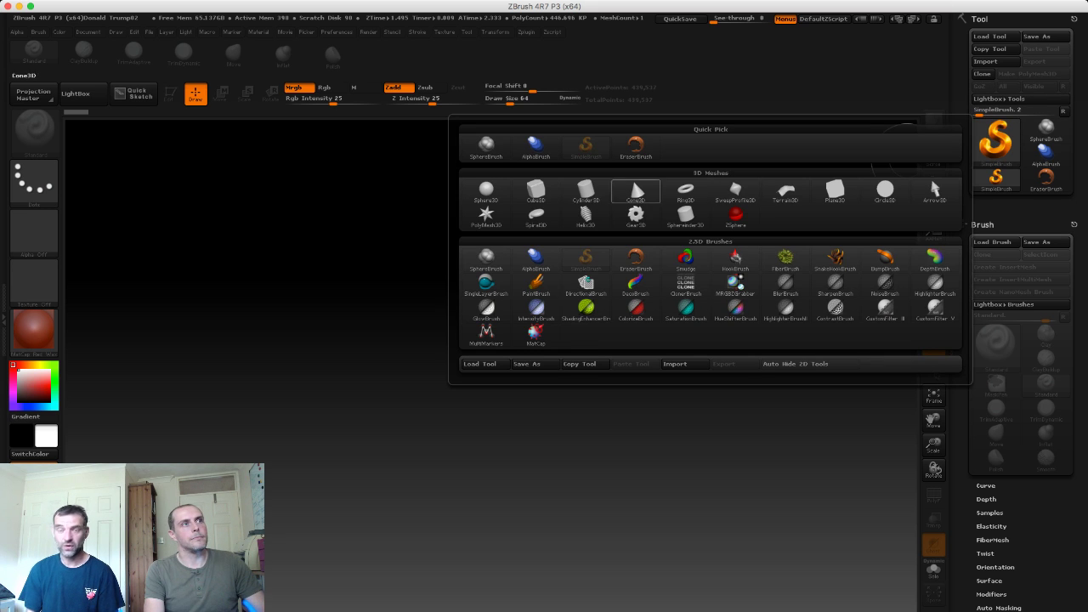
click(631, 177)
drag(541, 367, 651, 367)
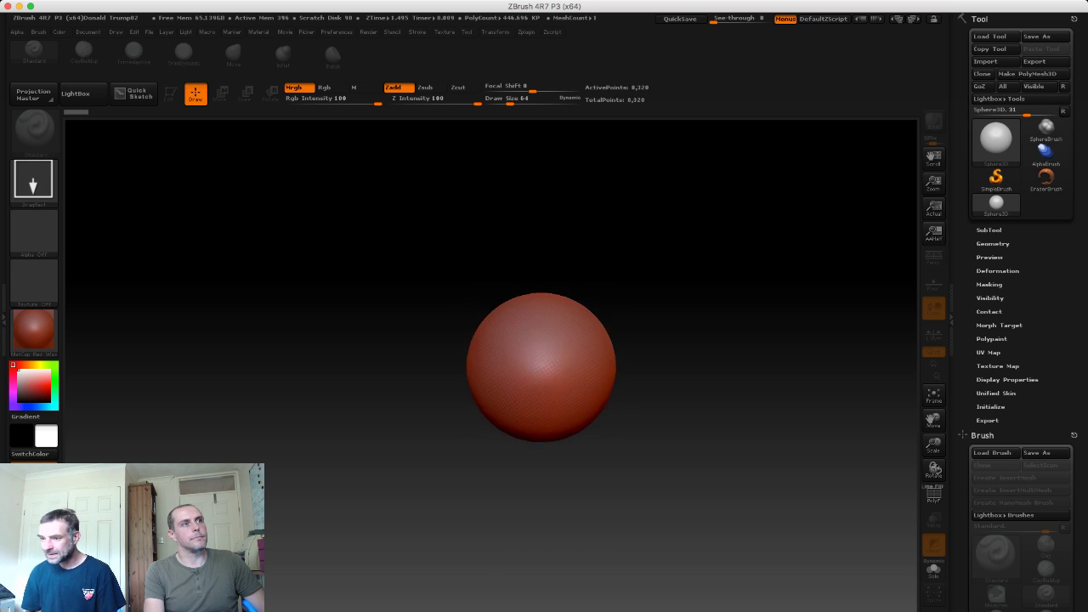
key(t)
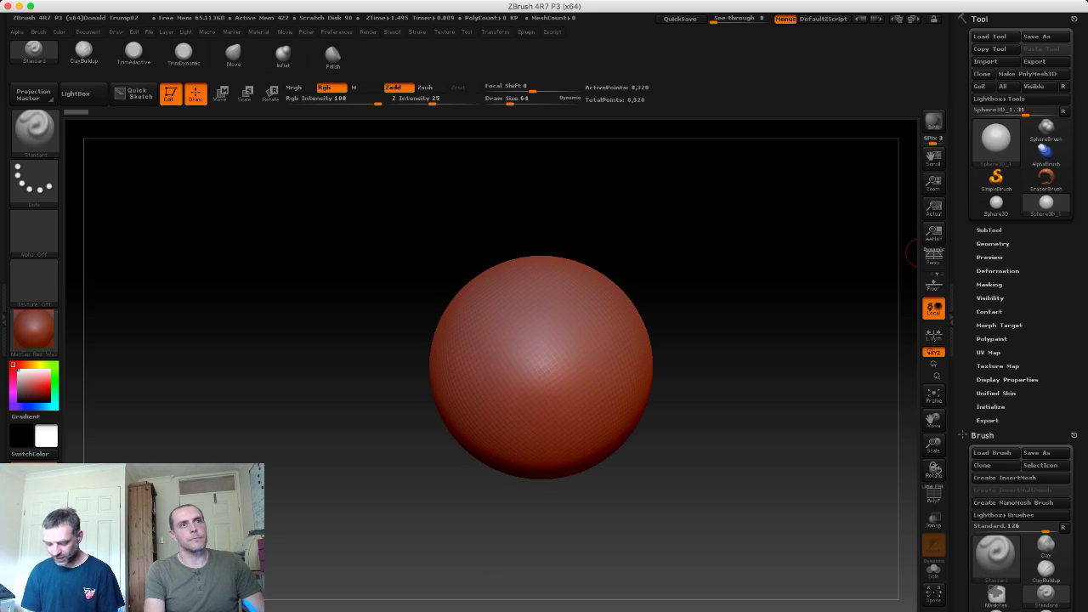
Step: Convert the sphere with Make PolyMesh3D and expand Geometry > DynaMesh, resolution 128
click(993, 243)
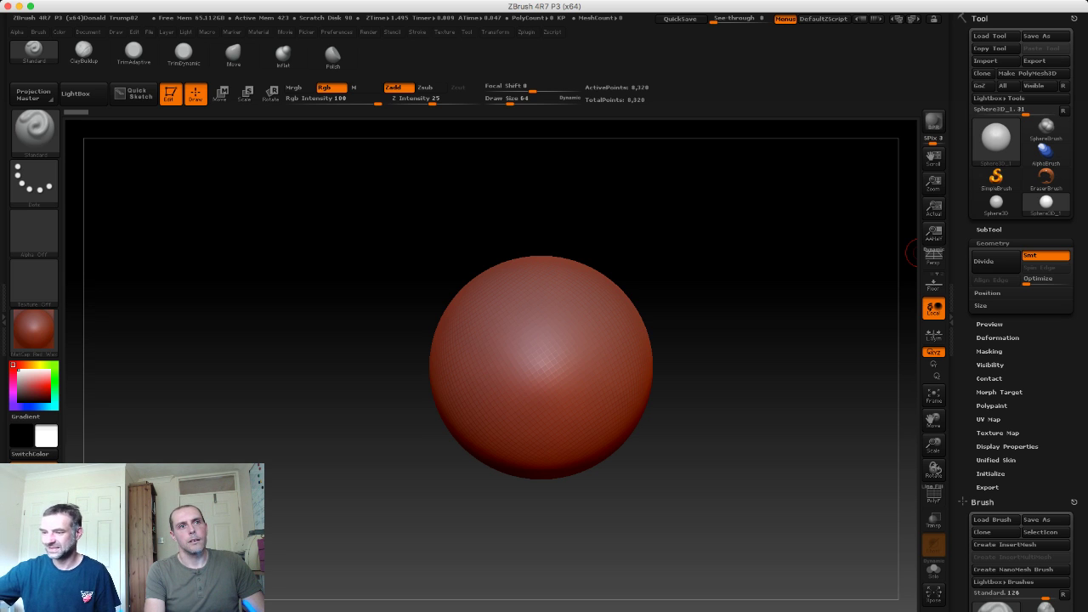
scroll(1020, 307, down, 1)
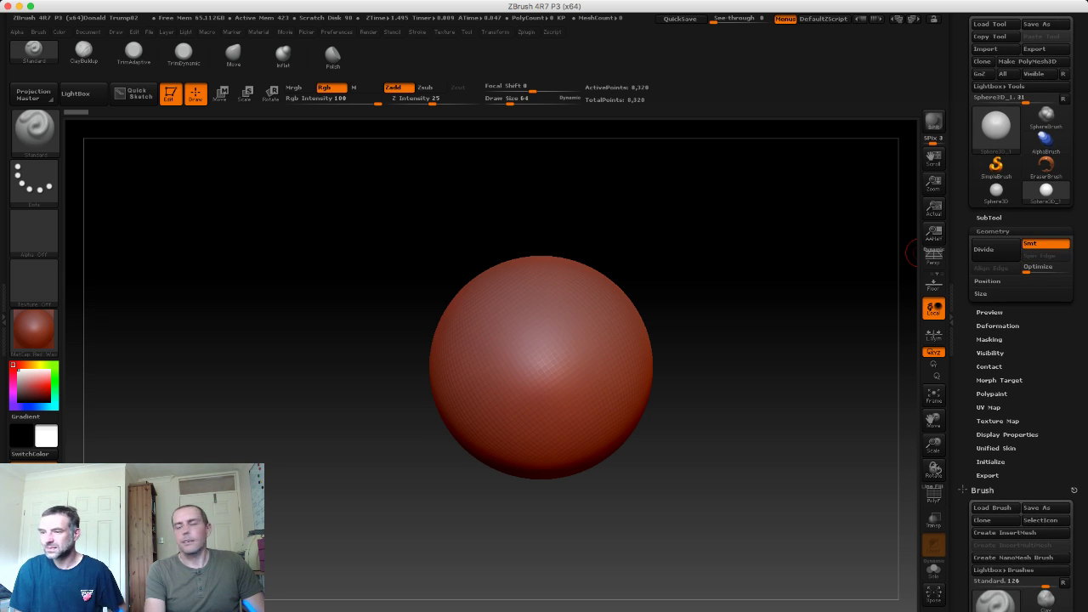
scroll(1020, 255, up, 1)
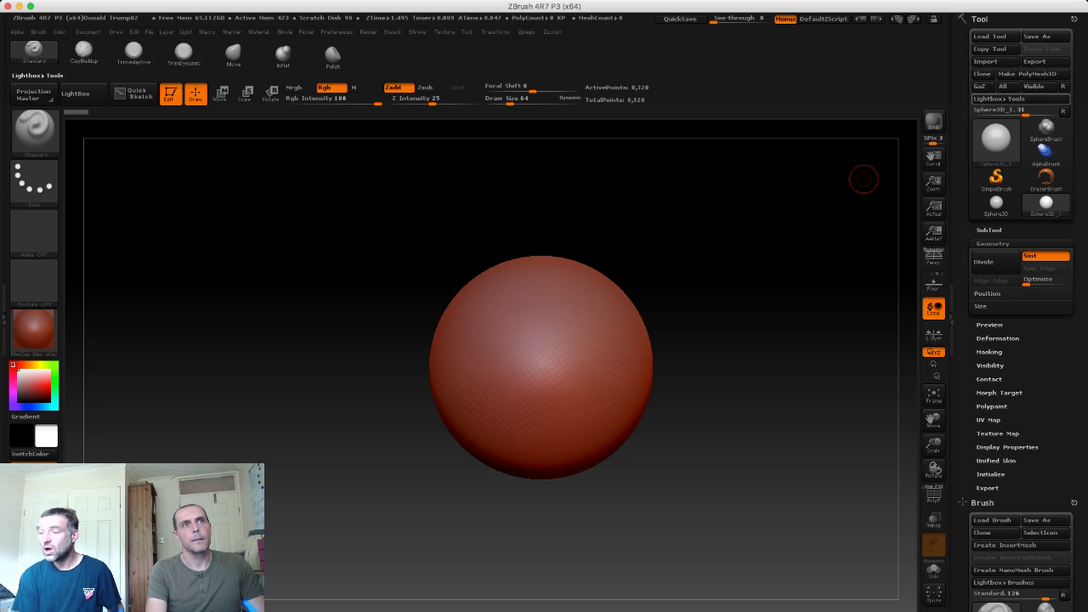
click(1034, 73)
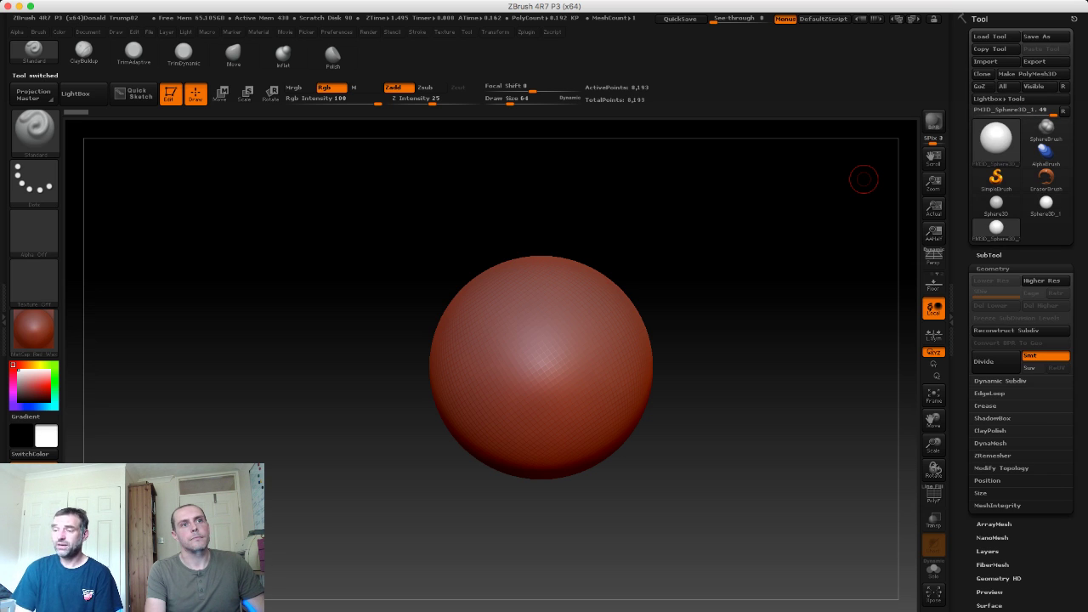
click(993, 269)
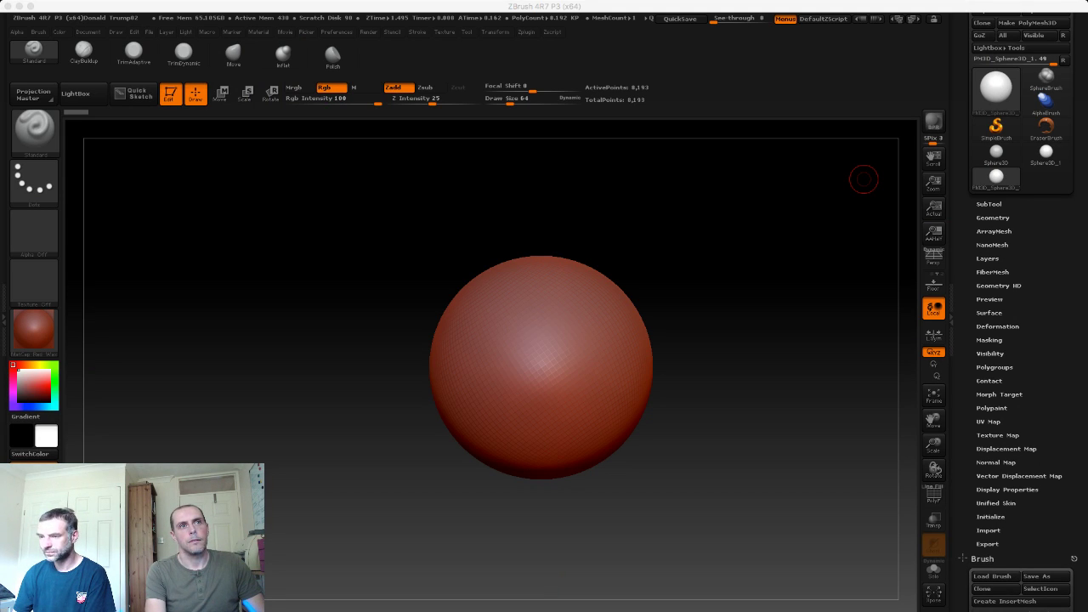
click(992, 218)
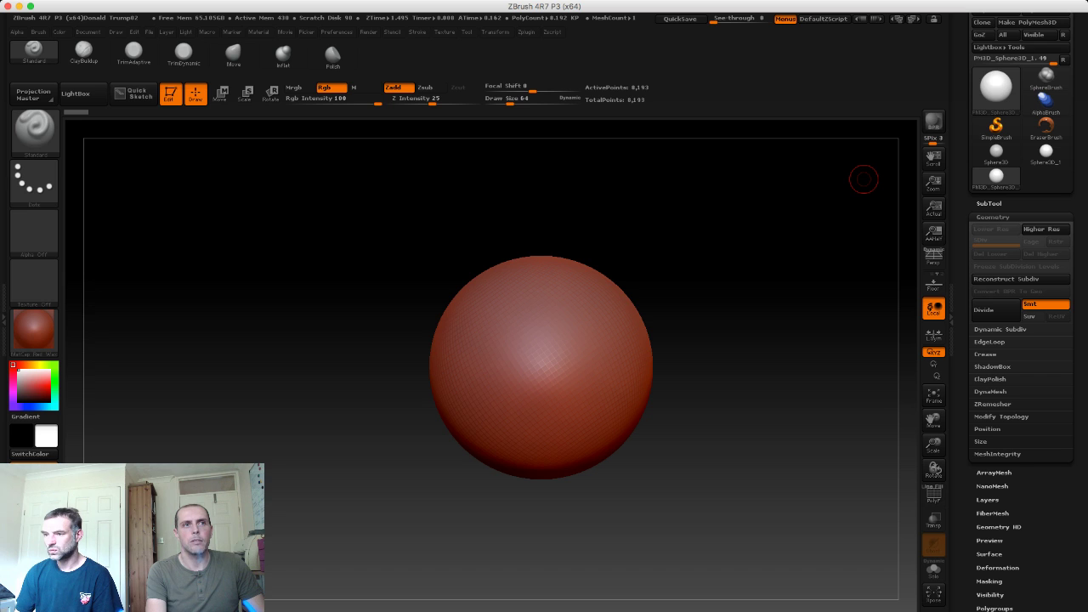
click(991, 391)
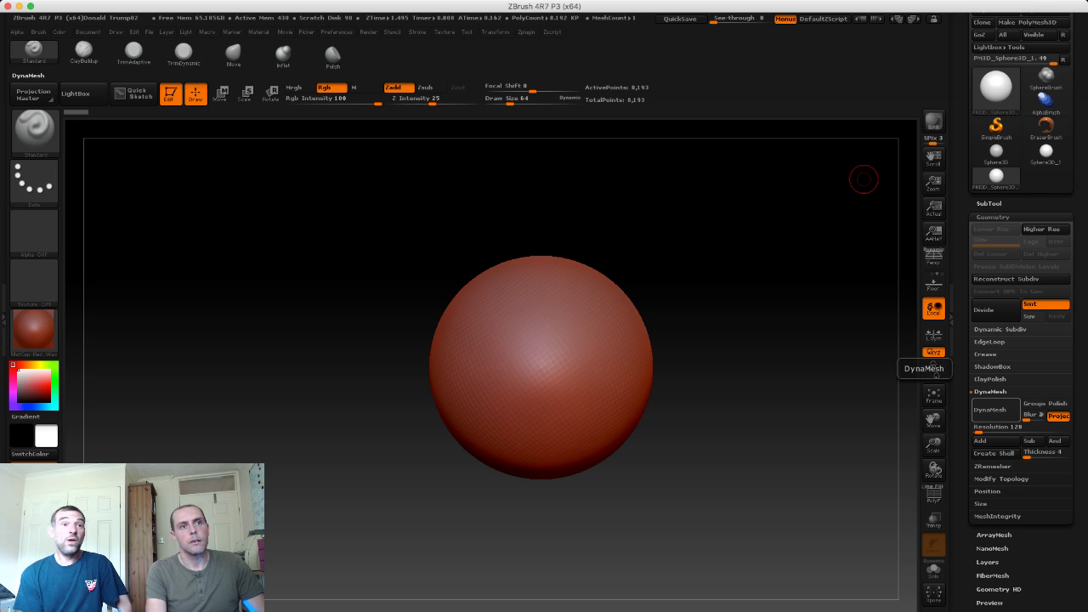
Step: DynaMesh the sphere at resolution 128 and apply BasicMaterial
click(990, 409)
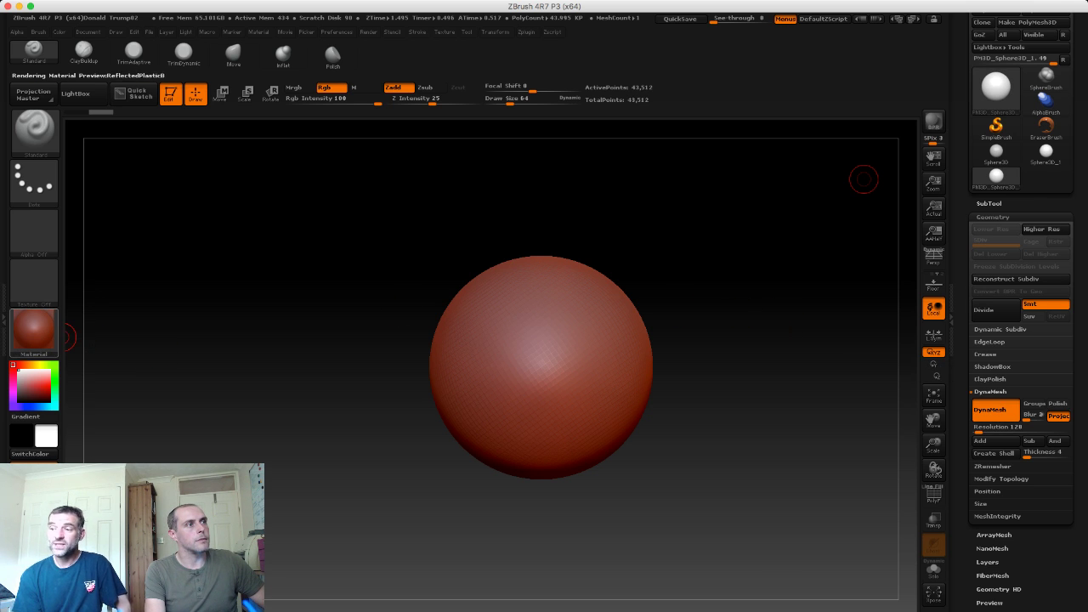
click(34, 330)
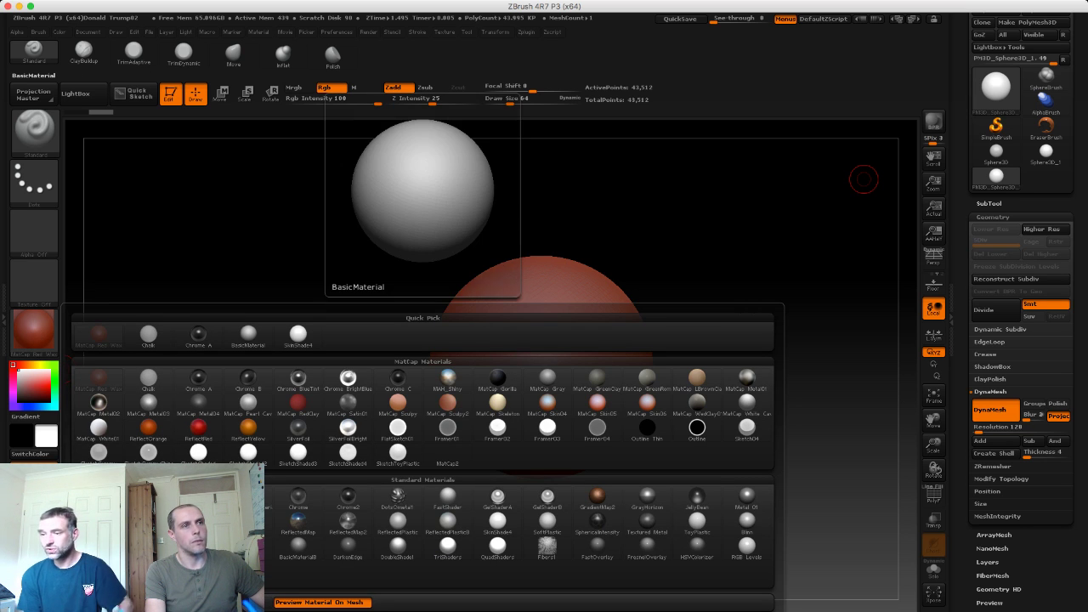
click(249, 333)
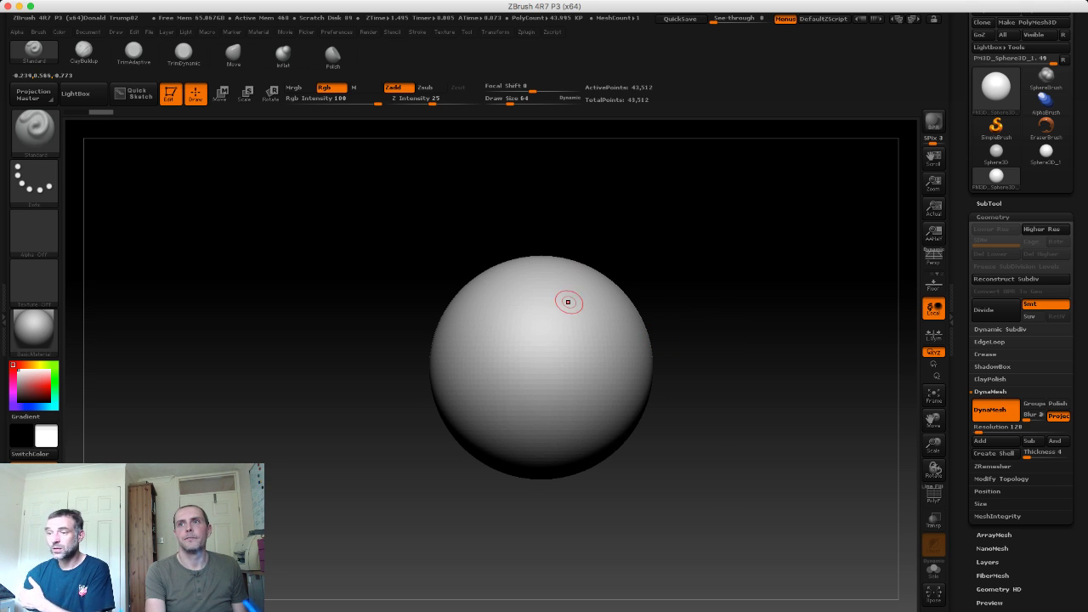
Step: Switch to mask painting with the B-S-H brush shortcut
key(b)
key(s)
key(h)
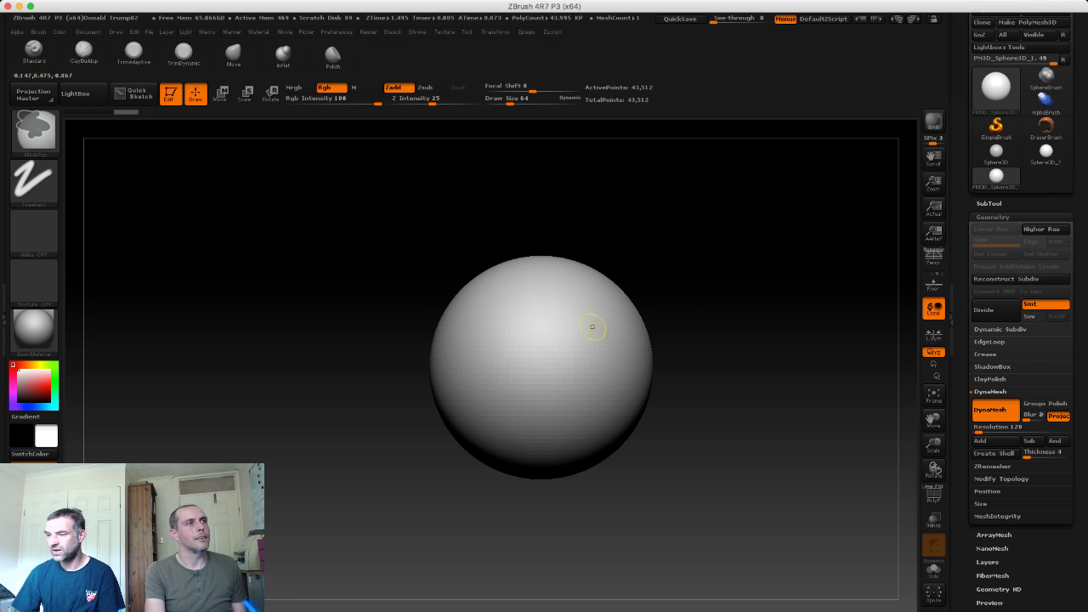
Step: Set the mask stroke to Lasso and mask the sphere's front and lower left
click(34, 180)
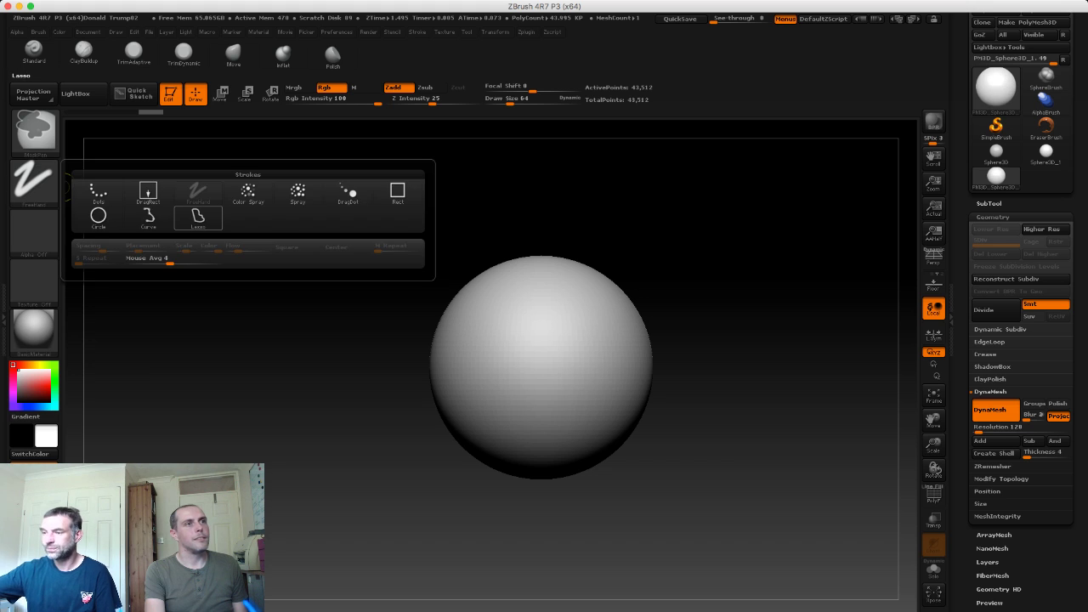
click(195, 213)
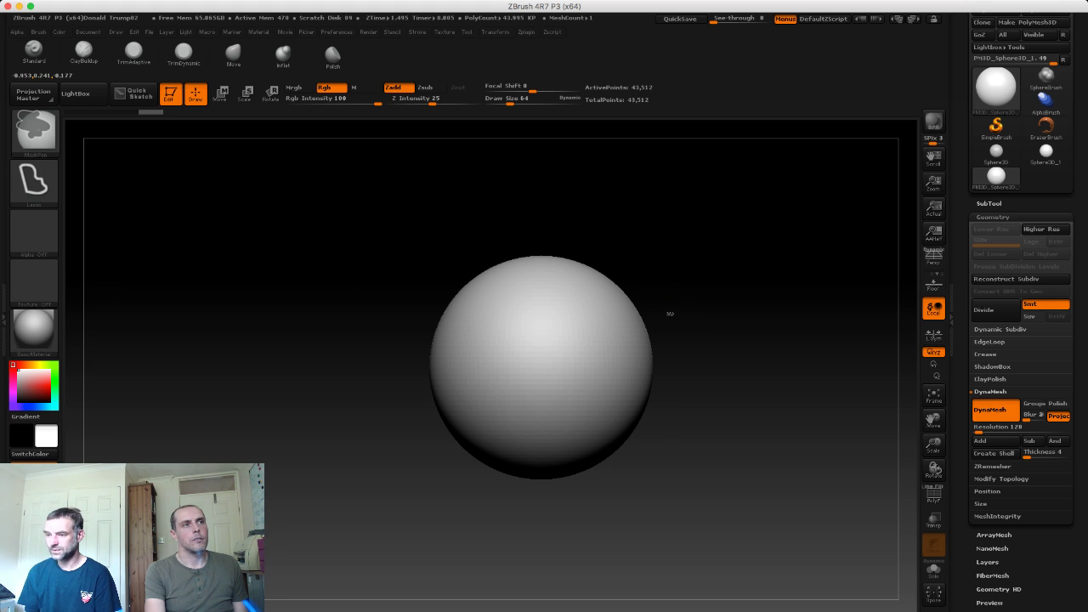
mouse_move(636, 337)
ctrl+mouse_down()
mouse_move(527, 342)
mouse_move(473, 327)
mouse_move(518, 389)
mouse_move(591, 425)
mouse_move(605, 427)
mouse_move(653, 366)
mouse_move(680, 382)
ctrl+mouse_up()
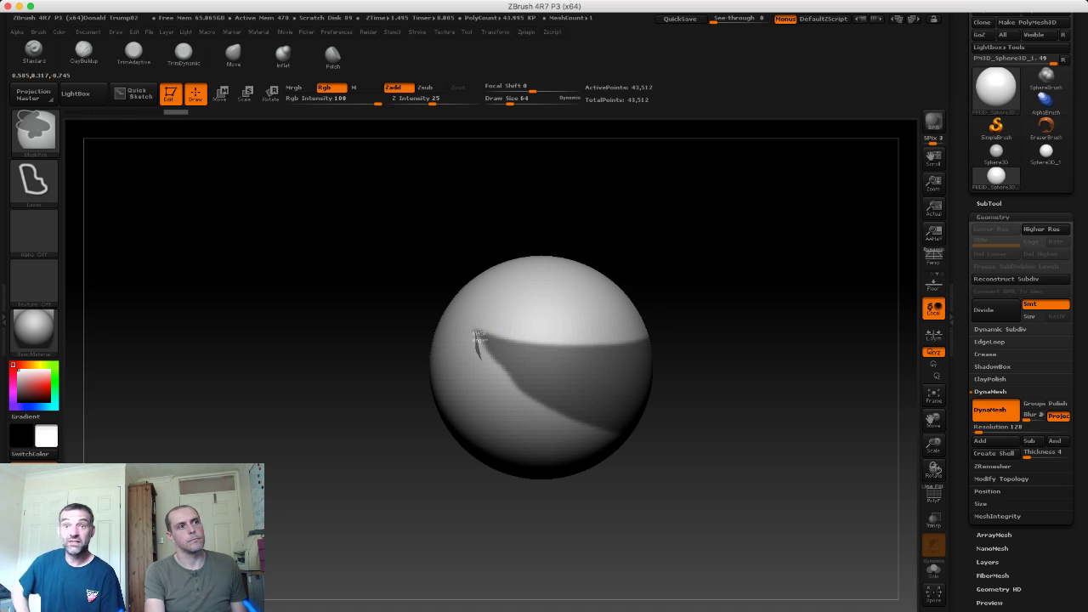
mouse_move(478, 336)
ctrl+mouse_down()
mouse_move(505, 383)
mouse_move(557, 425)
mouse_move(612, 438)
ctrl+mouse_up()
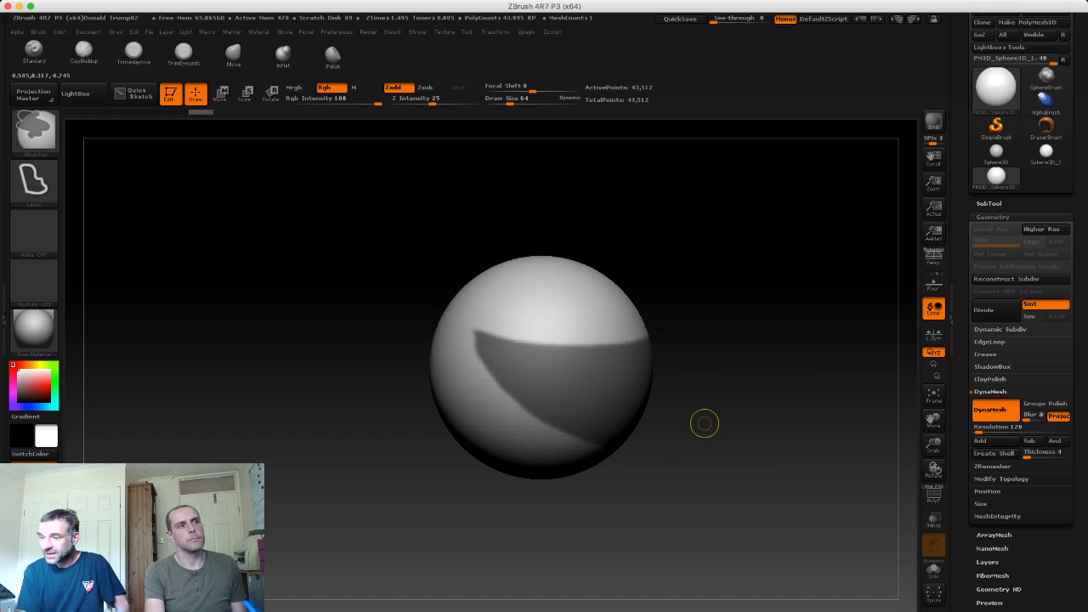
Step: Rotate to check, then redraw the curved crescent mouth mask across the sphere's lower front
mouse_move(704, 422)
mouse_down()
mouse_move(661, 432)
mouse_move(425, 340)
mouse_up()
key(ctrl)
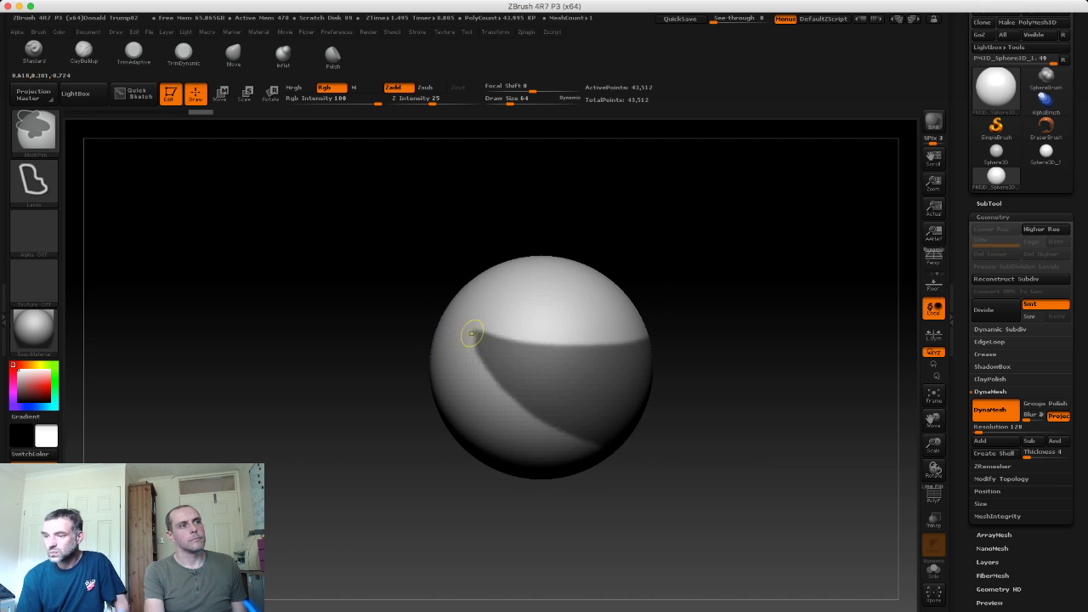
ctrl+drag(474, 336, 646, 437)
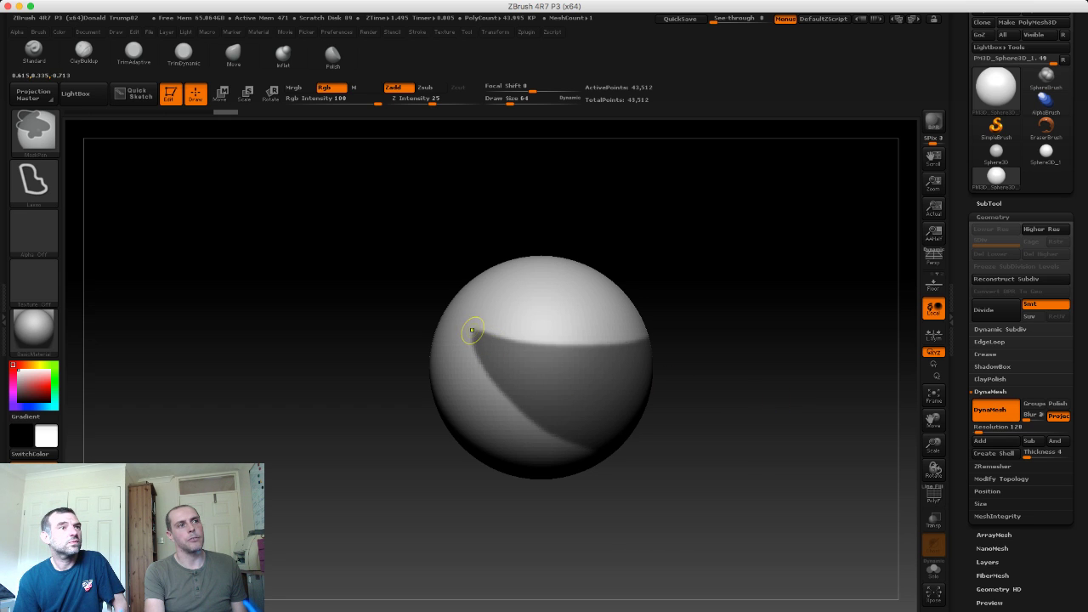
ctrl+drag(475, 335, 614, 427)
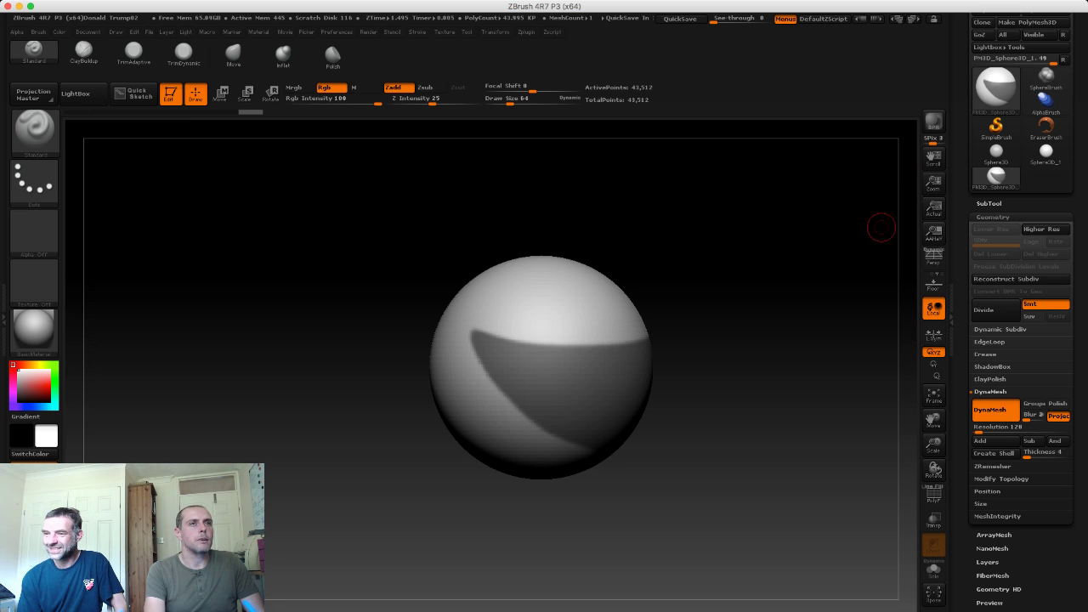
Step: Invert the sphere's mask so the mouth patch and the rest swap
scroll(1020, 340, down, 1)
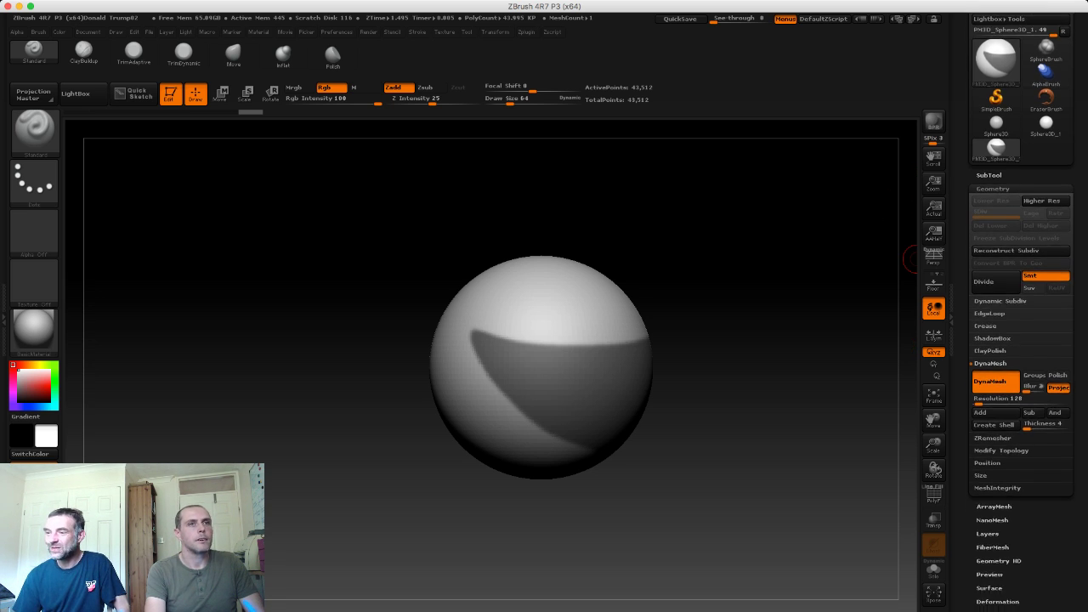
scroll(995, 248, down, 1)
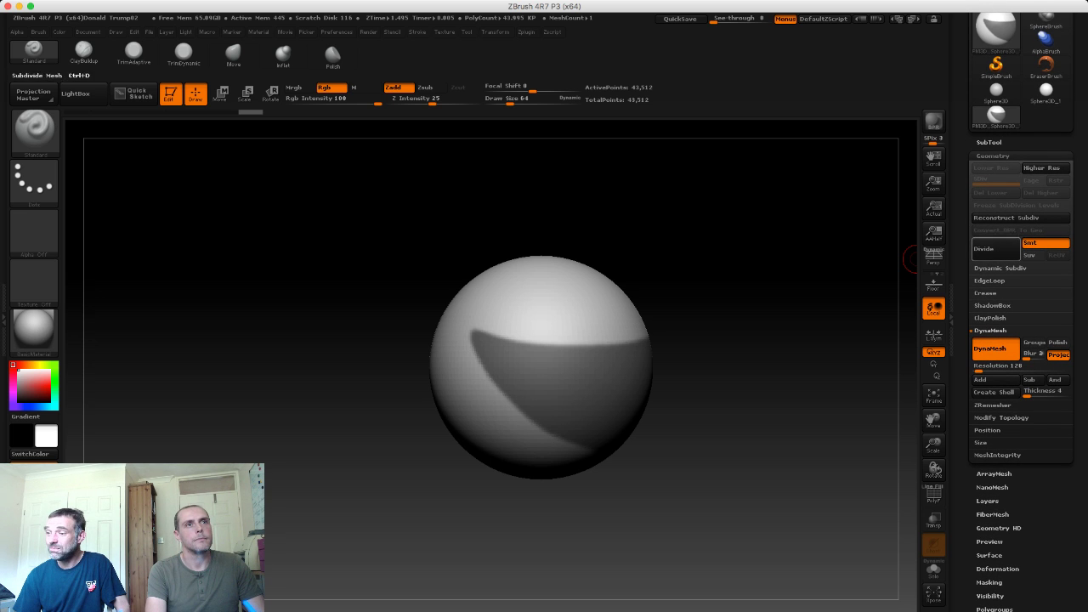
ctrl+click(831, 216)
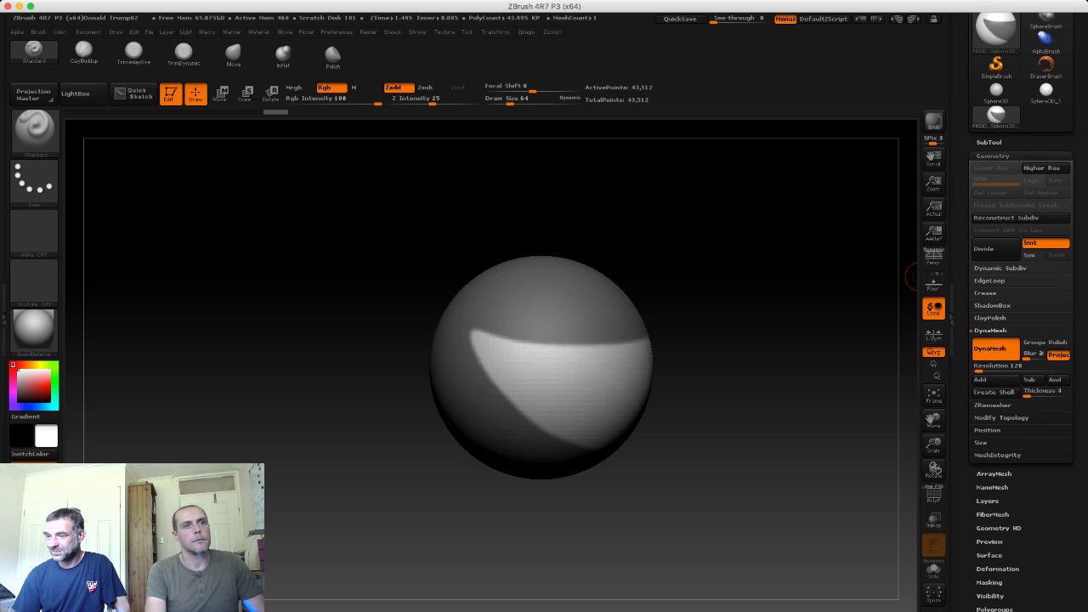
scroll(963, 466, down, 2)
scroll(963, 466, down, 8)
scroll(963, 466, up, 1)
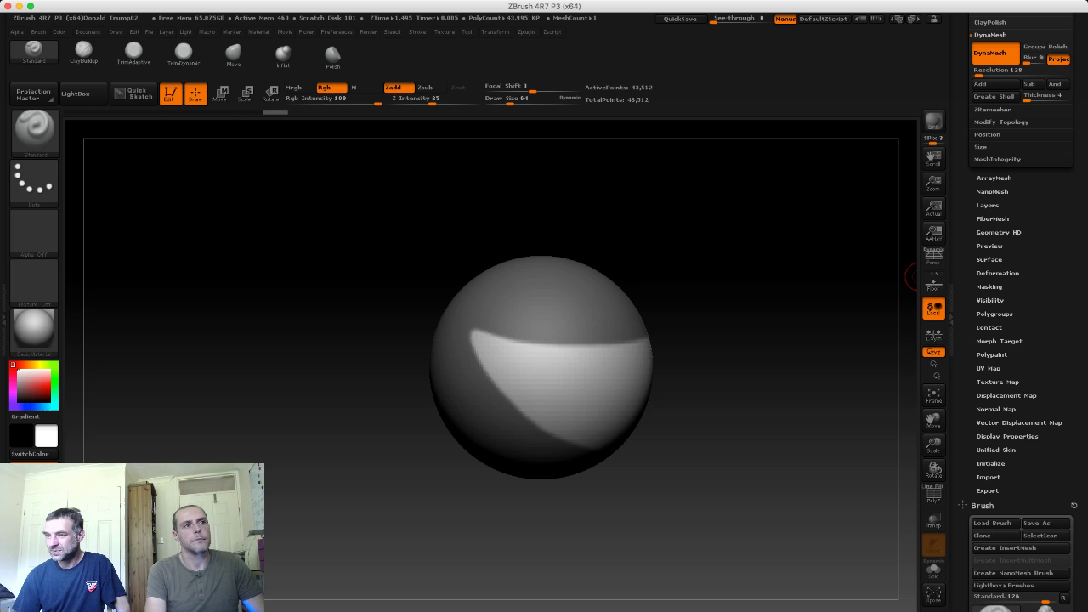
ctrl+click(859, 319)
ctrl+click(893, 331)
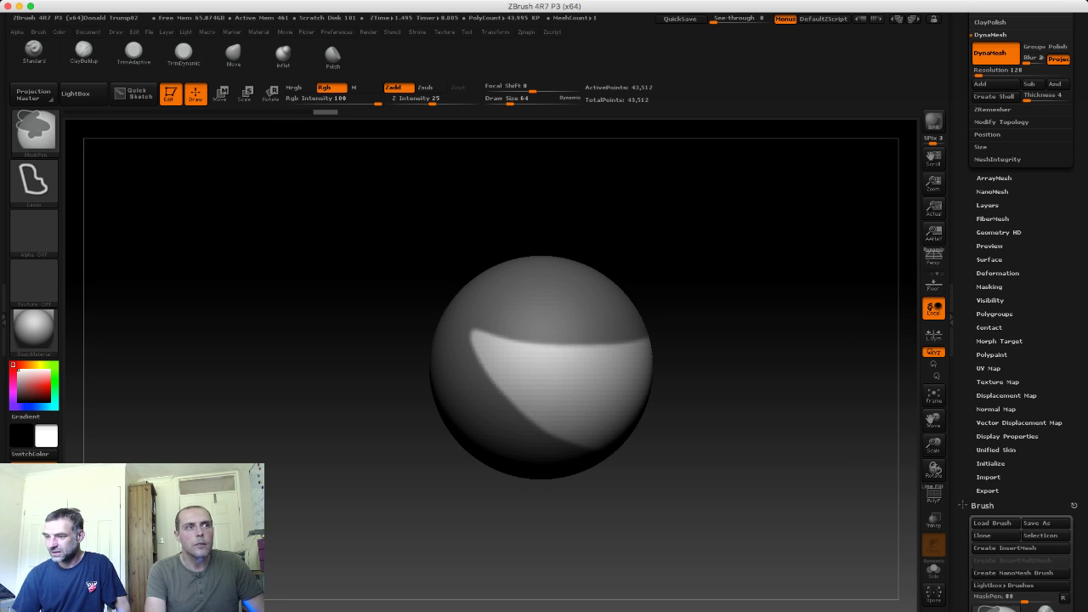
ctrl+click(905, 332)
Step: Expand the Tool > Masking options in the right tray
scroll(908, 380, up, 1)
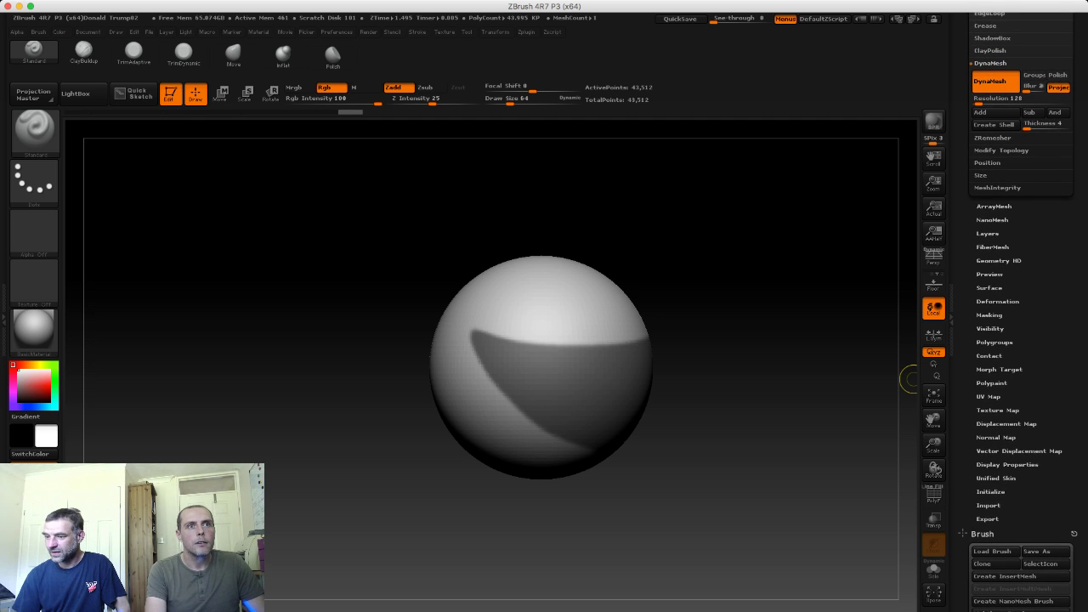
scroll(908, 380, down, 1)
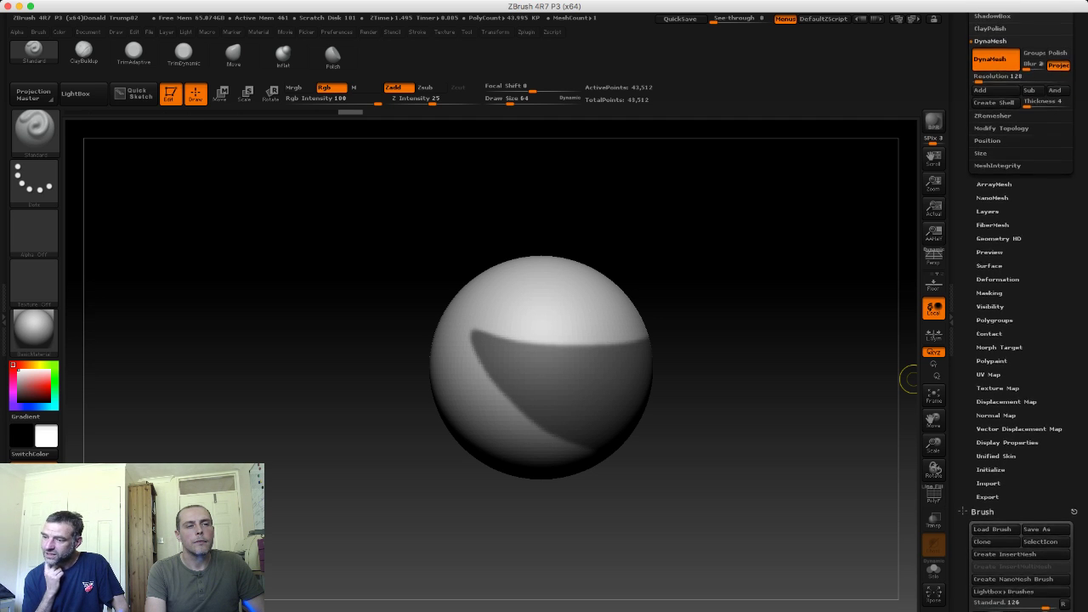
scroll(908, 379, down, 2)
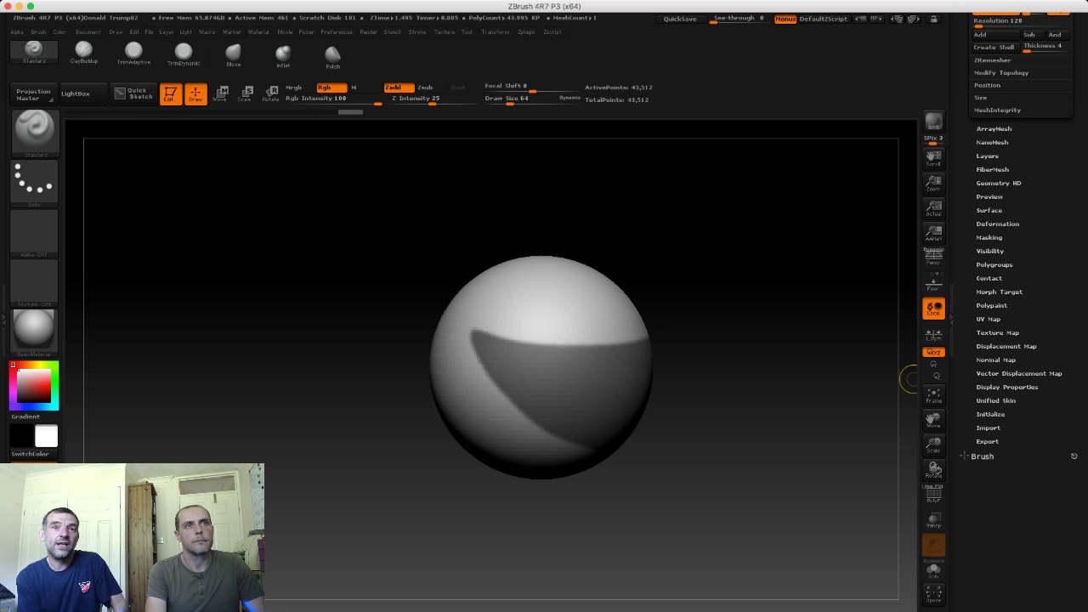
click(989, 237)
scroll(1045, 171, up, 3)
scroll(1046, 171, up, 2)
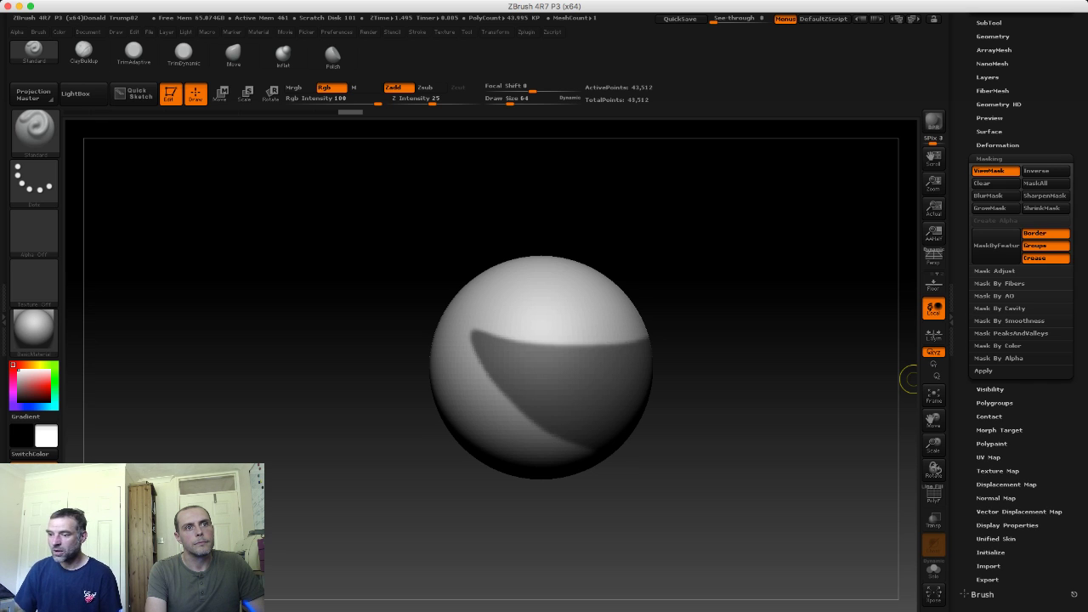
Step: Hide the masked mouth patch with Visibility > HidePt, keeping the rest of the sphere visible
click(990, 389)
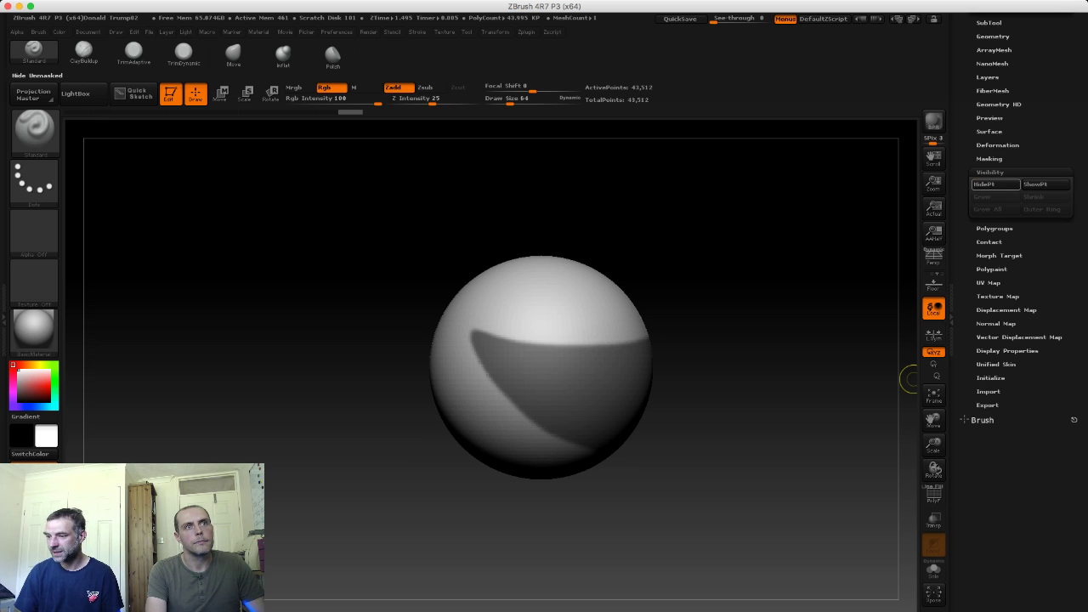
click(995, 185)
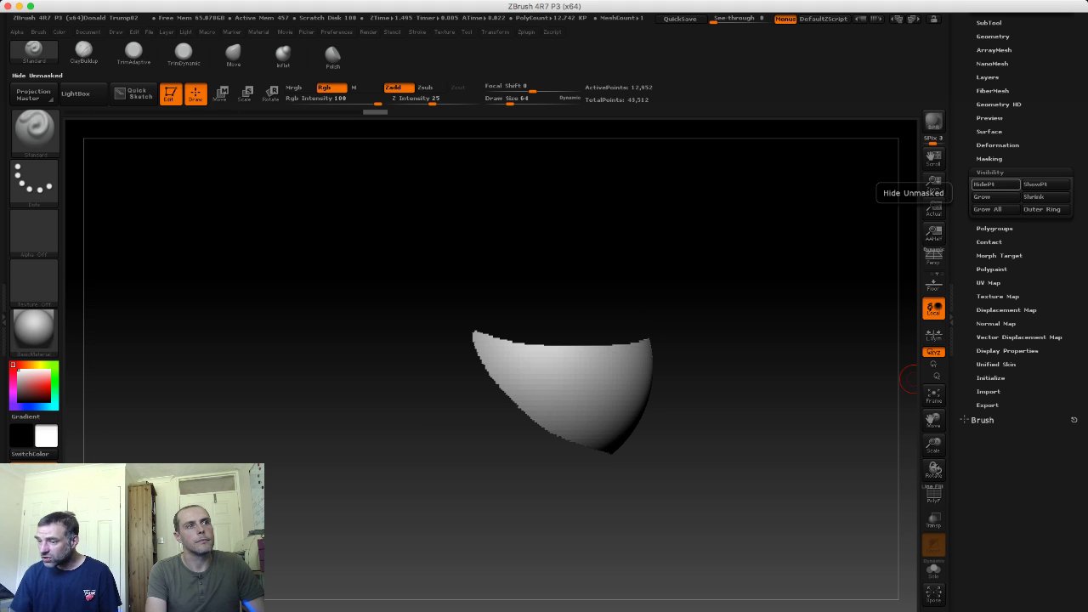
key(ctrl+shift)
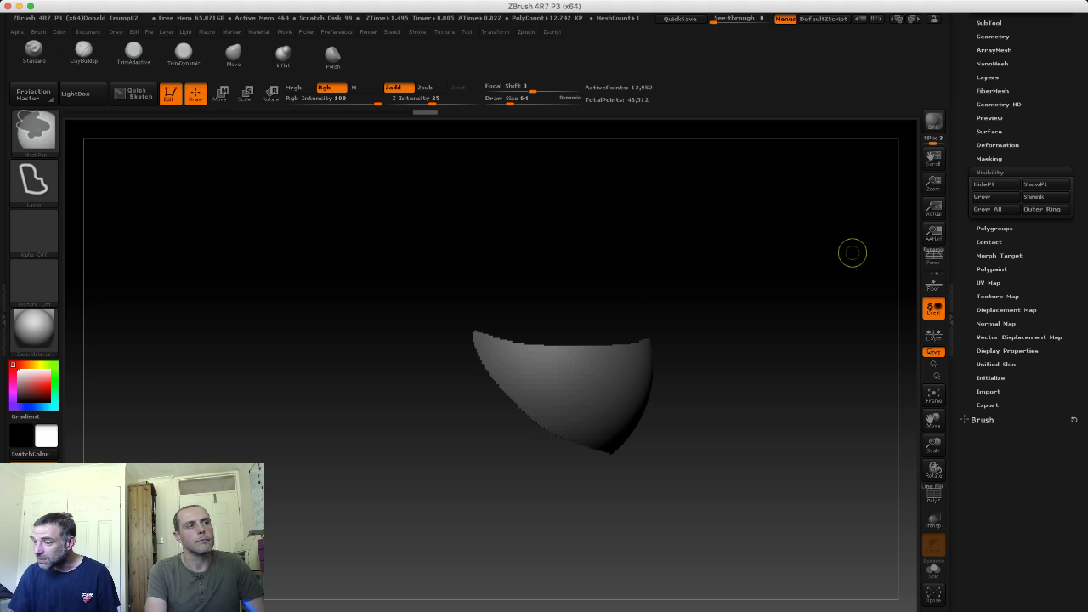
ctrl+shift+click(859, 267)
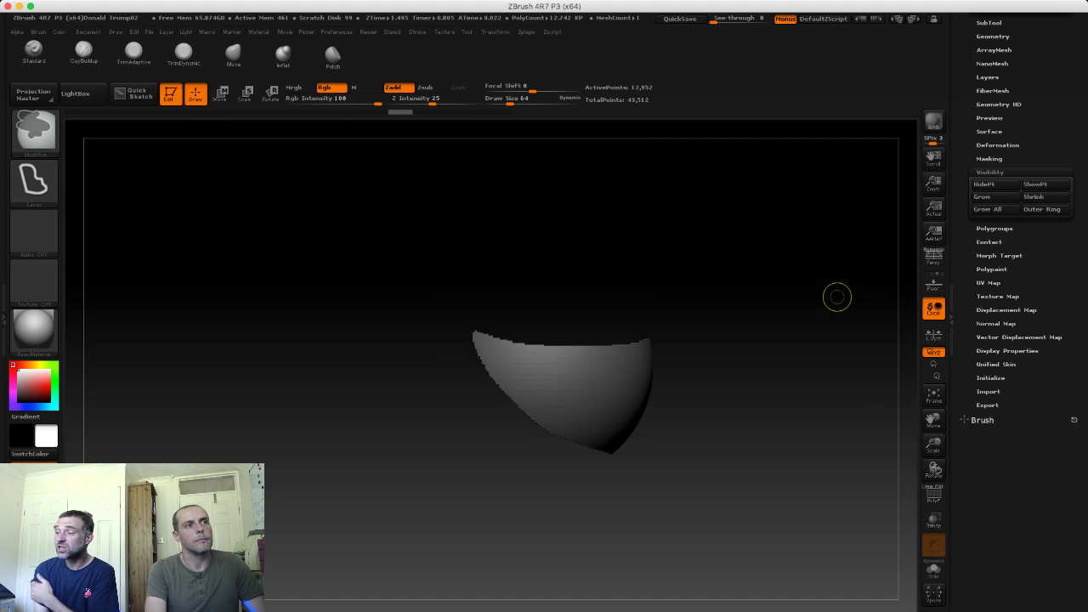
ctrl+shift+click(836, 296)
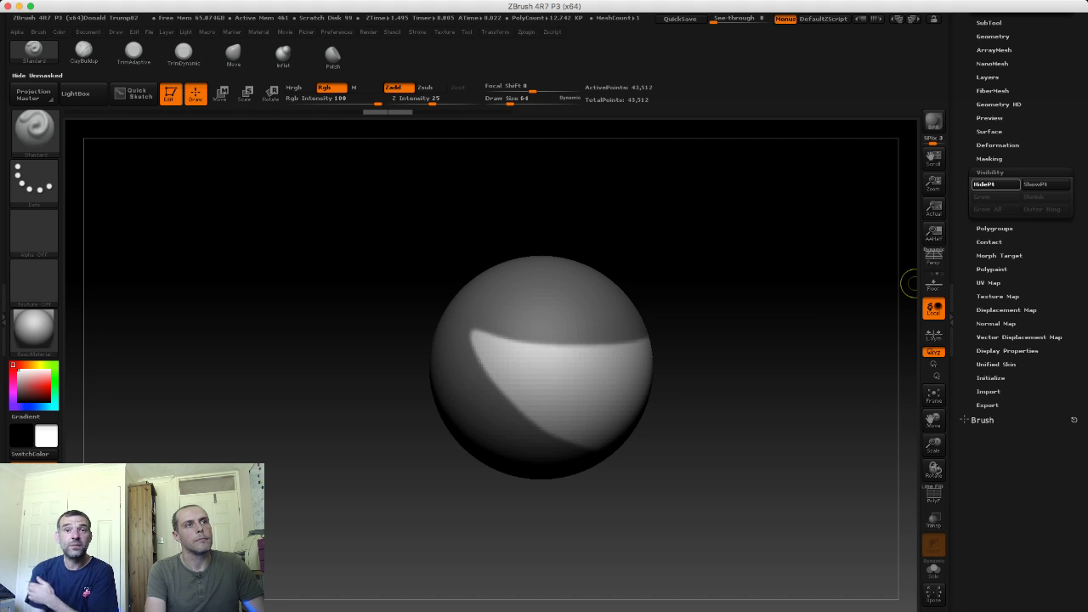
click(995, 183)
mouse_move(829, 231)
mouse_down()
mouse_move(833, 340)
mouse_move(850, 281)
mouse_up()
scroll(1020, 255, up, 3)
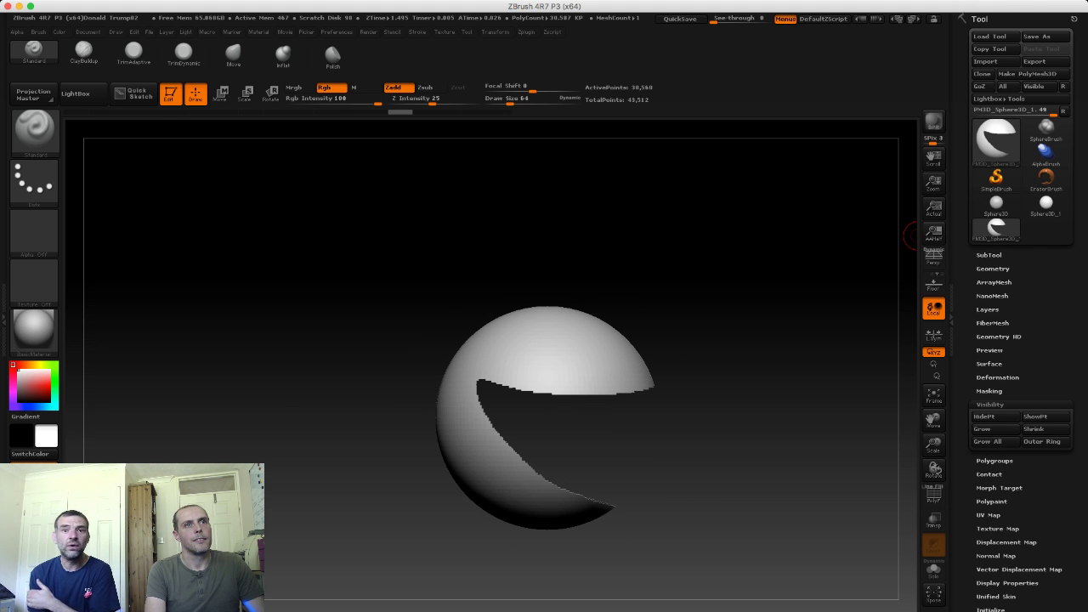
Step: Delete the hidden mouth patch with Geometry > Modify Topology > Del Hidden
click(993, 268)
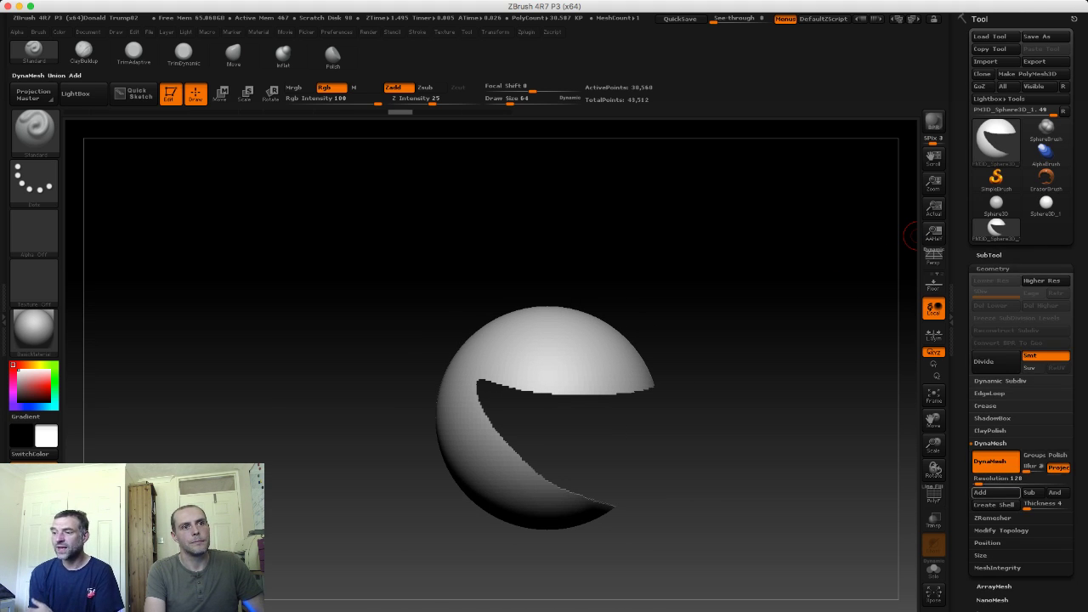
scroll(1020, 310, down, 3)
click(997, 438)
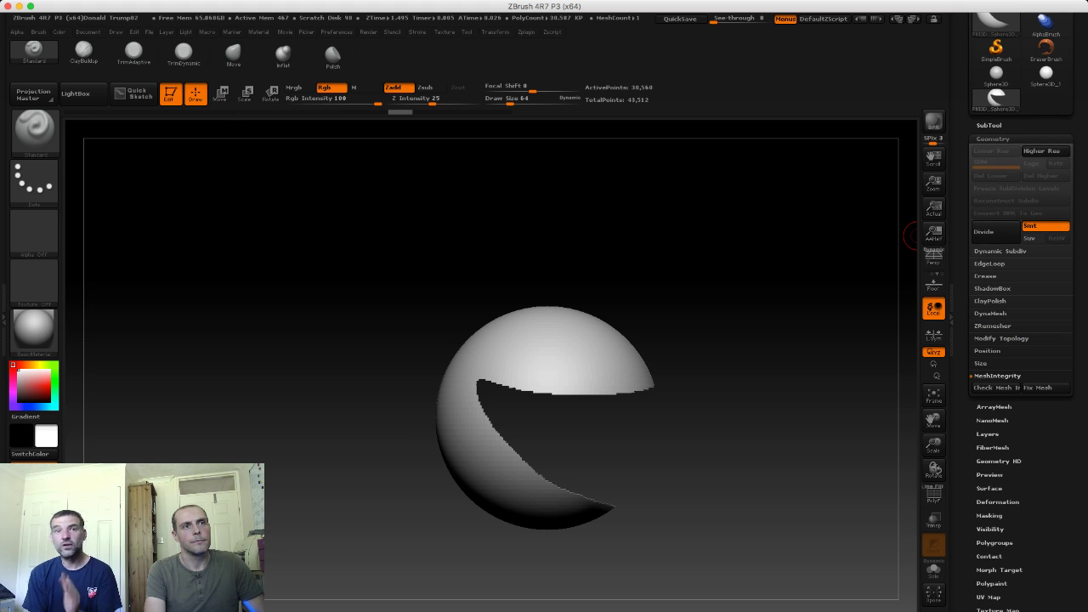
click(1002, 339)
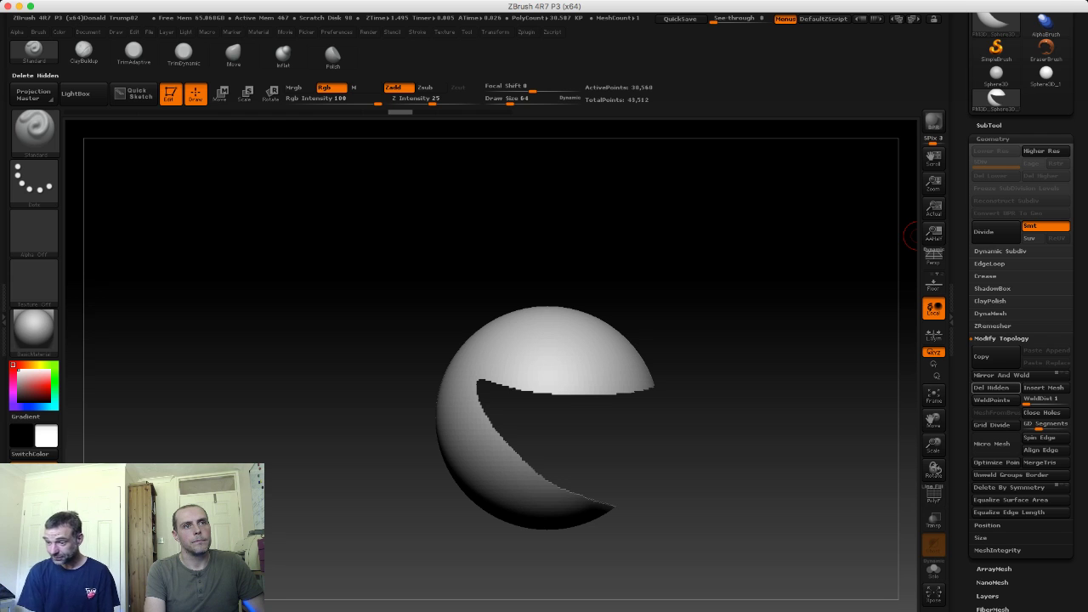
click(991, 387)
shift+drag(816, 318, 797, 275)
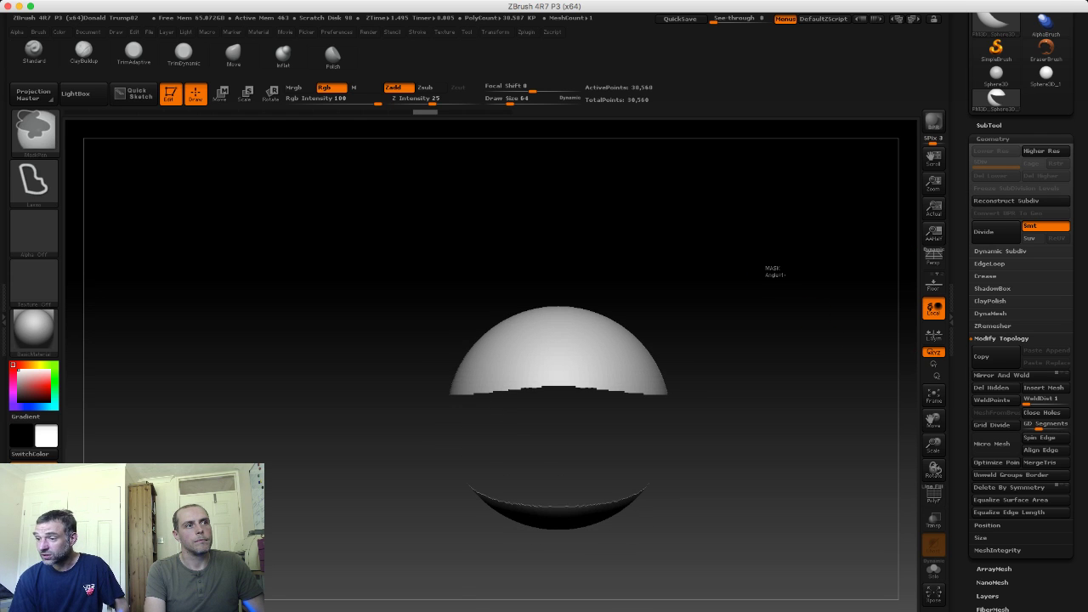
Step: DynaMesh the sphere to close the cut into a cavity, then select ClayBuildup
mouse_move(717, 236)
mouse_down()
mouse_move(747, 196)
mouse_move(737, 240)
mouse_up()
mouse_move(391, 308)
mouse_down()
mouse_move(358, 374)
mouse_move(158, 125)
mouse_up()
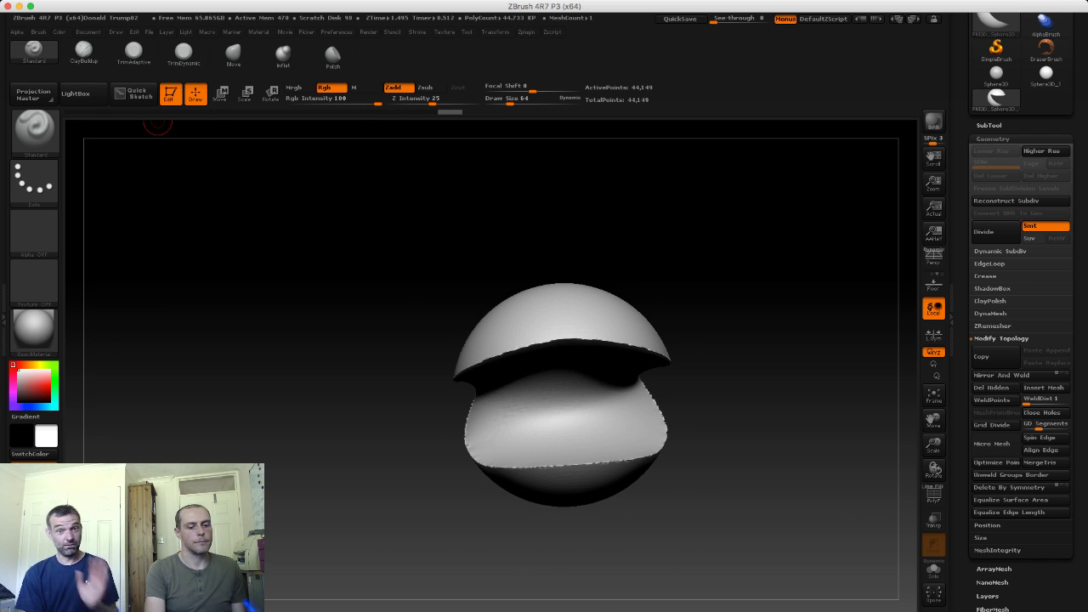
click(83, 51)
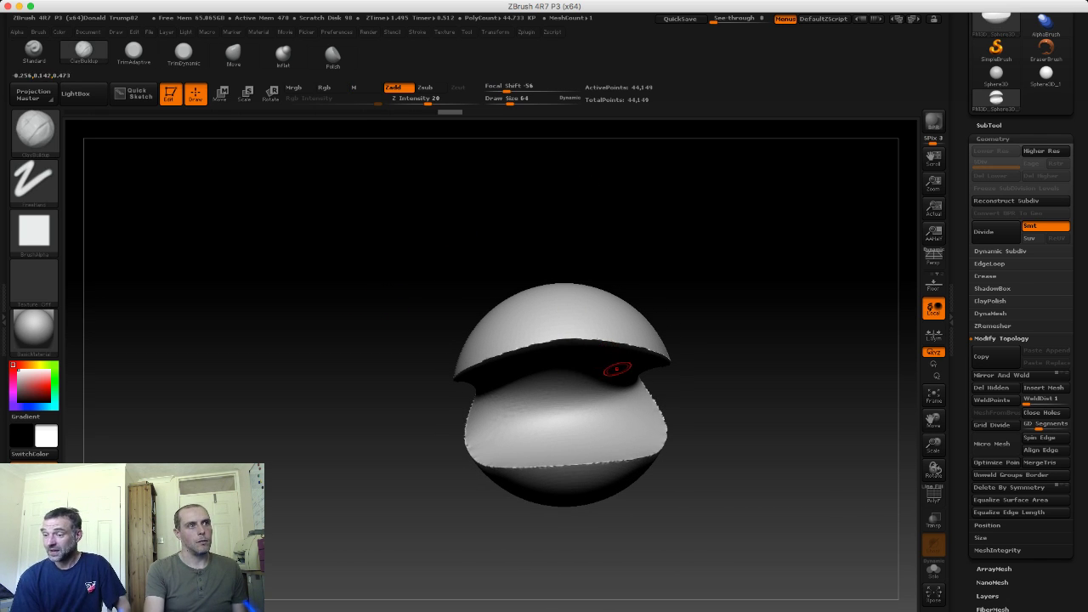
Step: At draw size 226, build clay on the lower mouth wall and smooth the upper wall
key(s)
mouse_move(570, 386)
mouse_down()
mouse_move(522, 400)
mouse_move(558, 413)
mouse_up()
drag(722, 400, 680, 400)
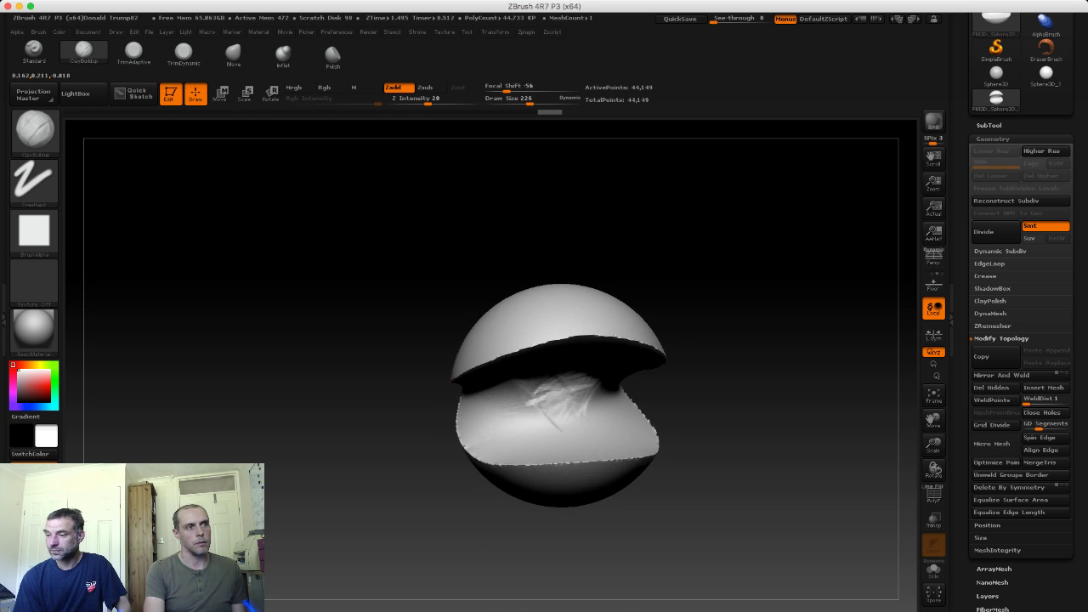
mouse_move(511, 387)
mouse_down()
mouse_move(545, 425)
mouse_move(561, 425)
mouse_up()
drag(723, 400, 748, 374)
mouse_move(477, 340)
mouse_down()
mouse_move(561, 375)
mouse_move(535, 383)
mouse_up()
shift+drag(437, 347, 539, 388)
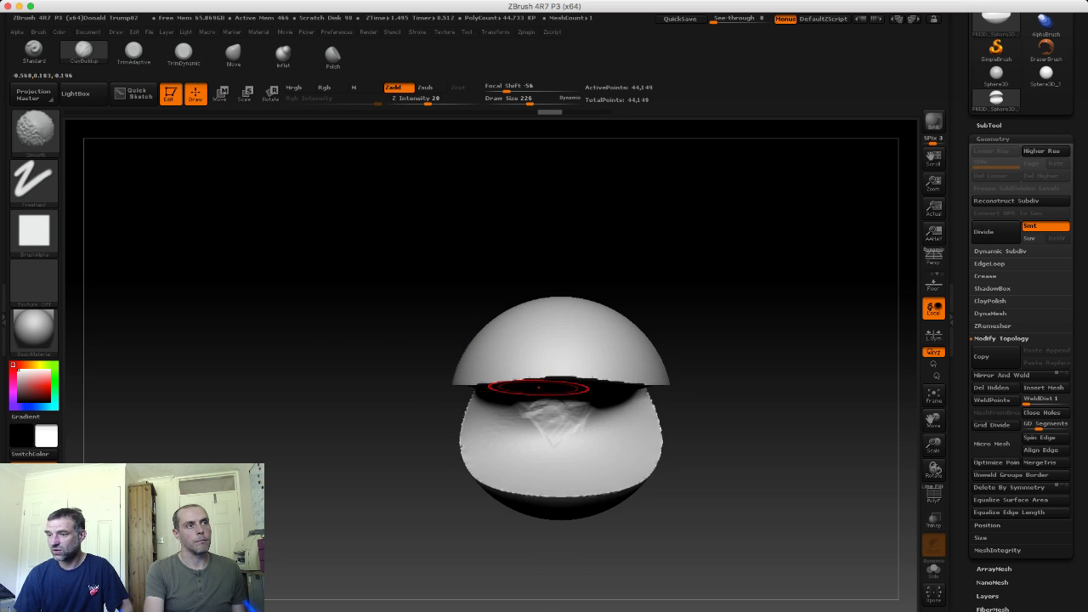
Step: Use the transpose line to rotate the split sphere to face front, then resume clay sculpting
mouse_move(399, 340)
mouse_down()
mouse_move(451, 341)
mouse_move(366, 340)
mouse_up()
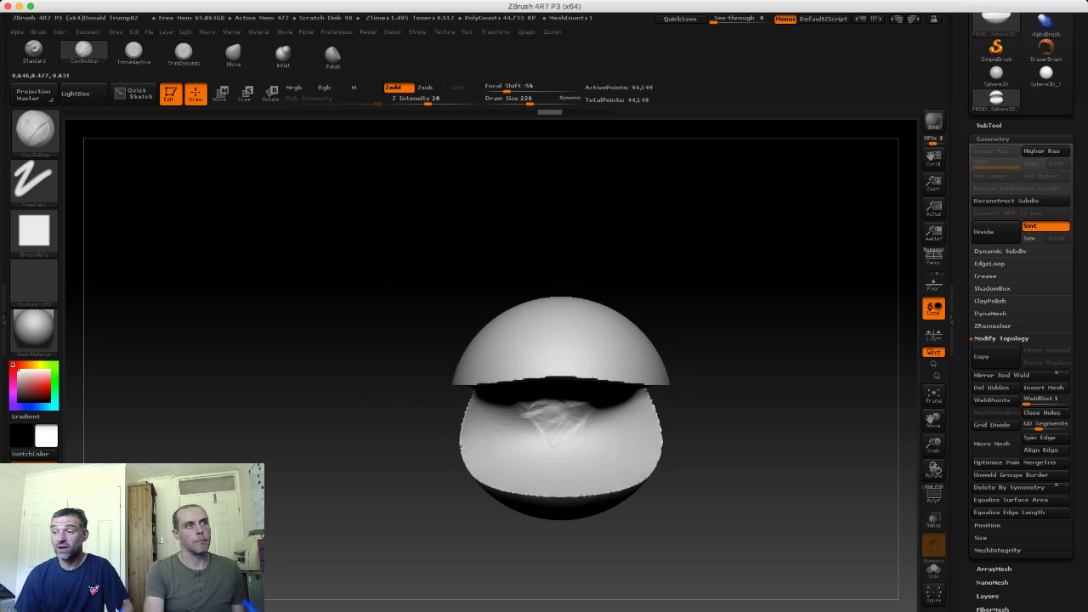
mouse_move(745, 350)
mouse_down()
mouse_move(595, 255)
mouse_move(556, 509)
mouse_move(560, 284)
mouse_move(456, 319)
mouse_up()
key(r)
mouse_move(687, 315)
mouse_down()
mouse_move(400, 319)
mouse_move(361, 351)
mouse_move(363, 281)
mouse_move(370, 346)
mouse_move(586, 357)
mouse_move(561, 416)
mouse_move(604, 345)
mouse_move(655, 374)
mouse_up()
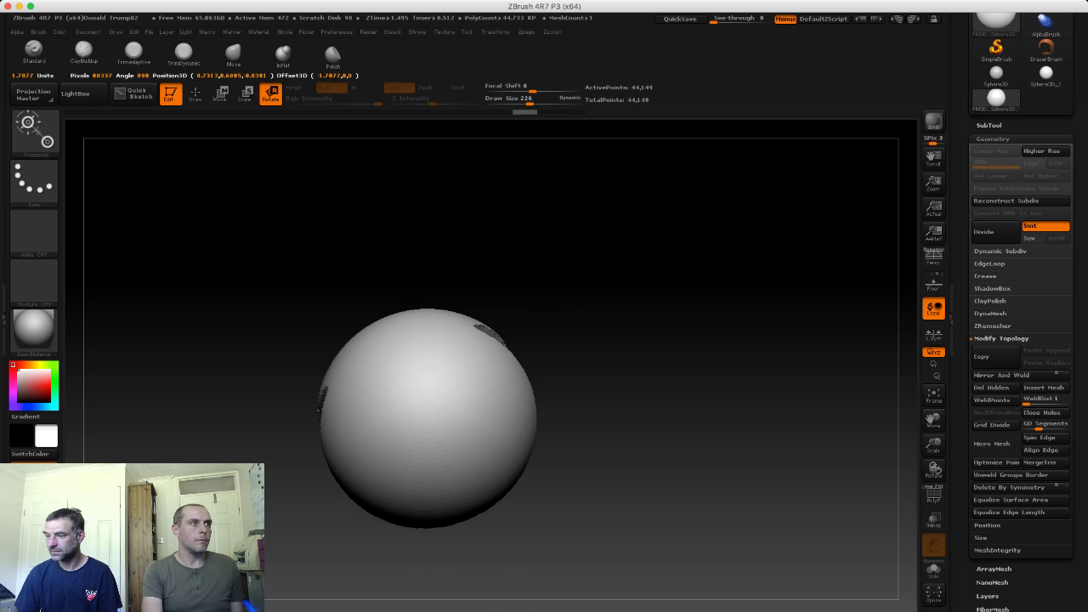
drag(607, 348, 606, 266)
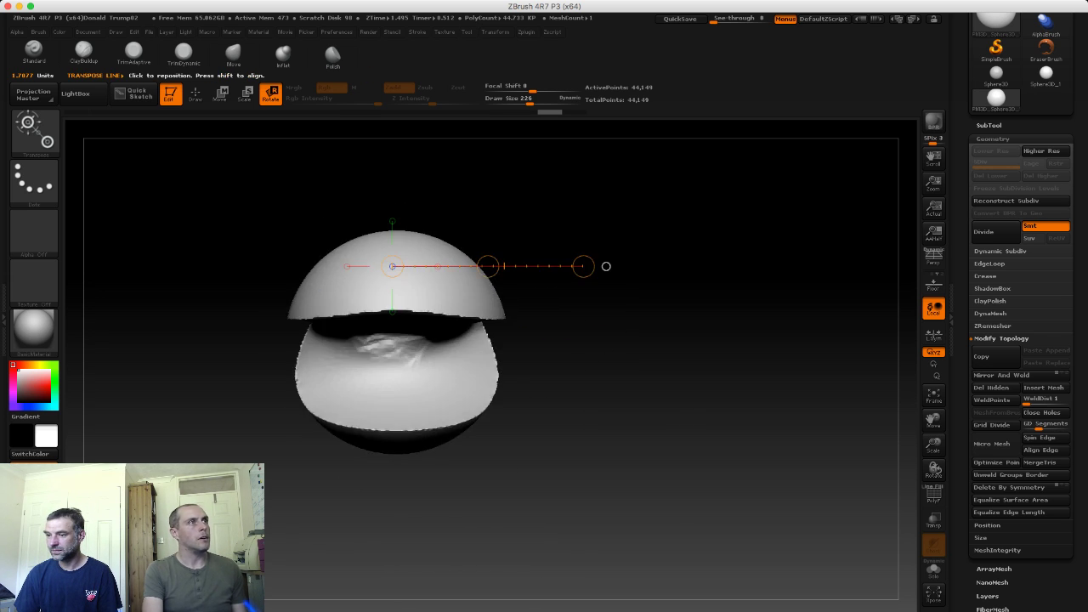
key(q)
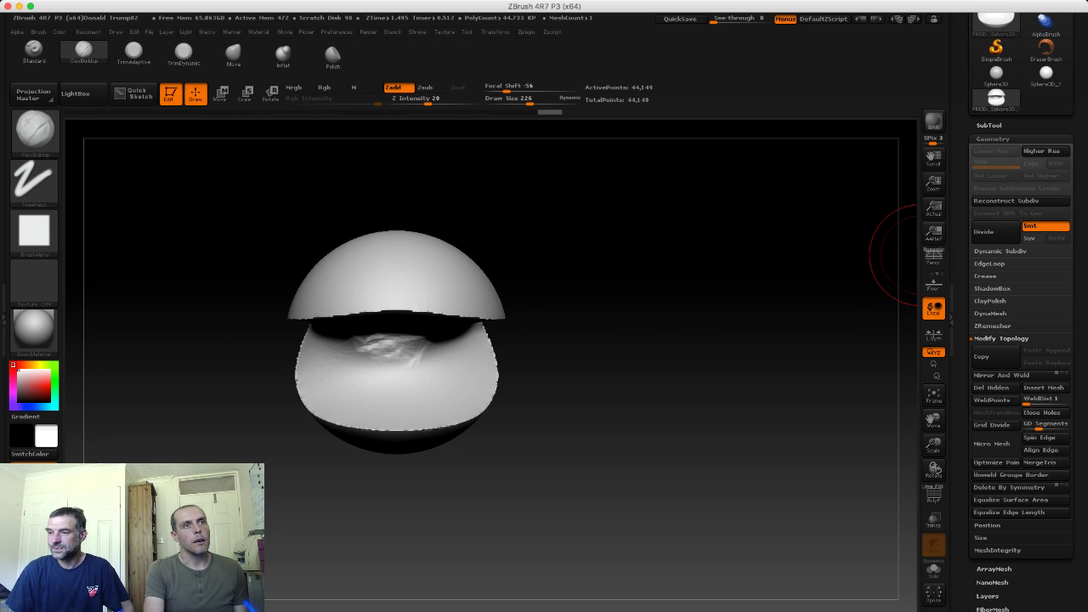
Step: Turn on symmetry, roughen the mouth interior with clay, and reduce draw size to 150
click(933, 334)
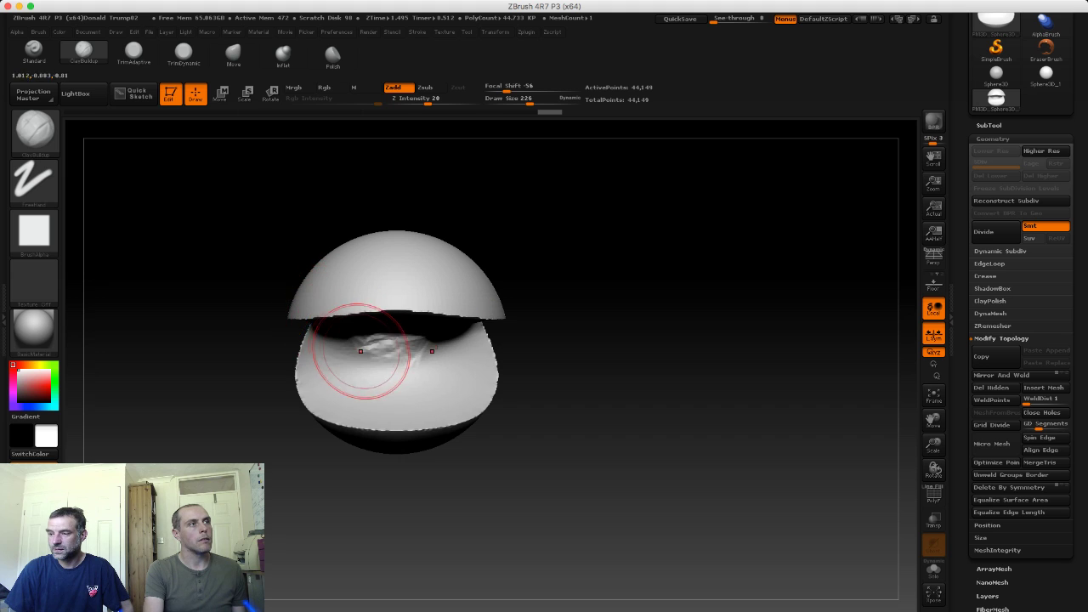
mouse_move(352, 348)
mouse_down()
mouse_move(341, 350)
mouse_move(365, 340)
mouse_move(407, 285)
mouse_up()
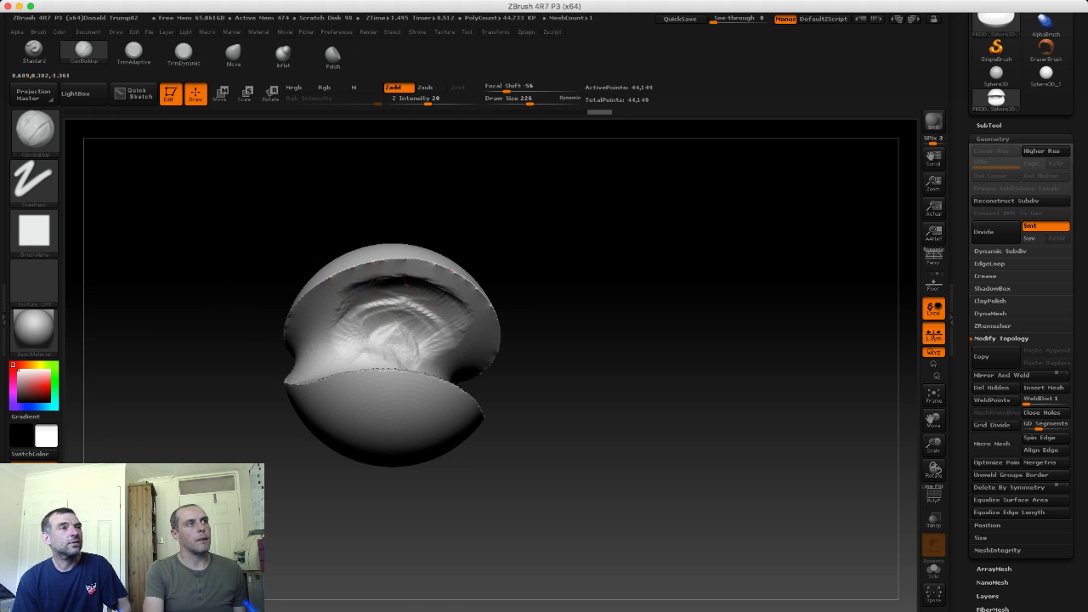
drag(214, 316, 433, 308)
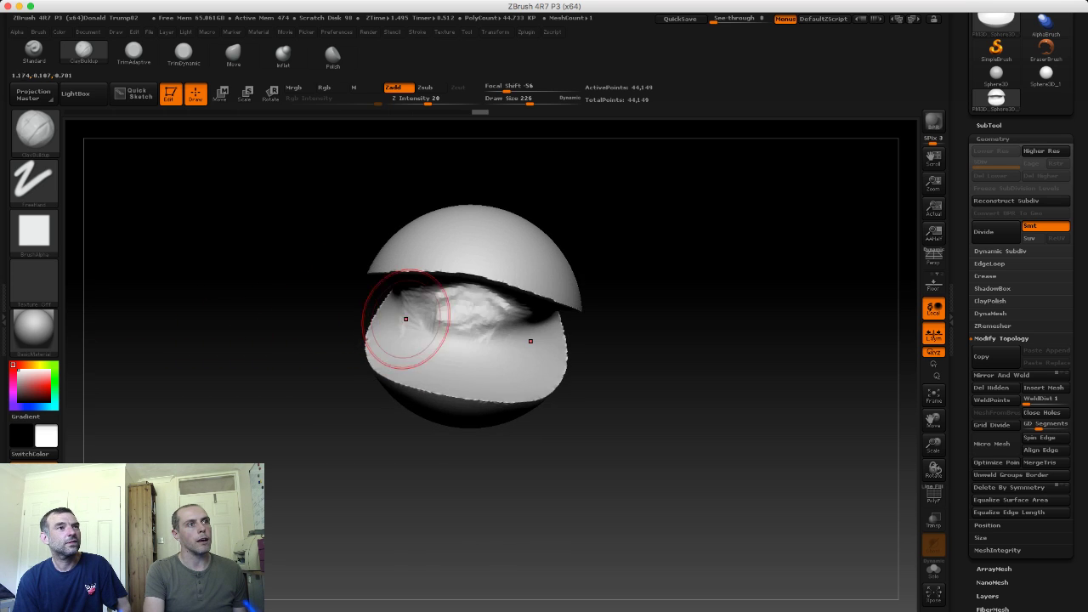
mouse_move(297, 292)
mouse_down()
mouse_move(417, 283)
mouse_move(284, 332)
mouse_move(383, 340)
mouse_up()
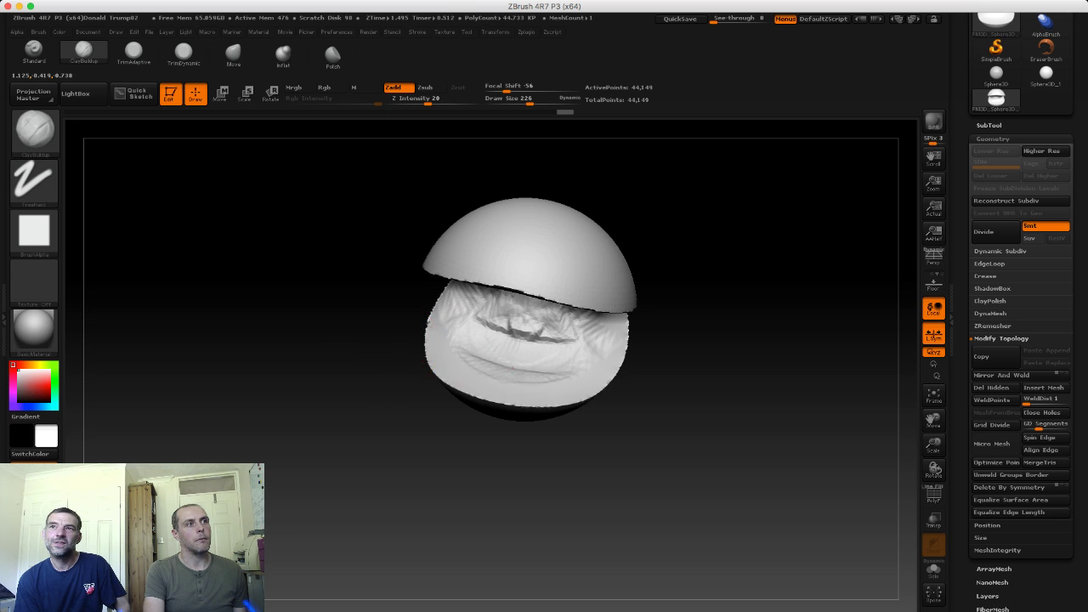
mouse_move(463, 359)
mouse_down()
mouse_move(389, 292)
mouse_move(417, 272)
mouse_move(463, 314)
mouse_up()
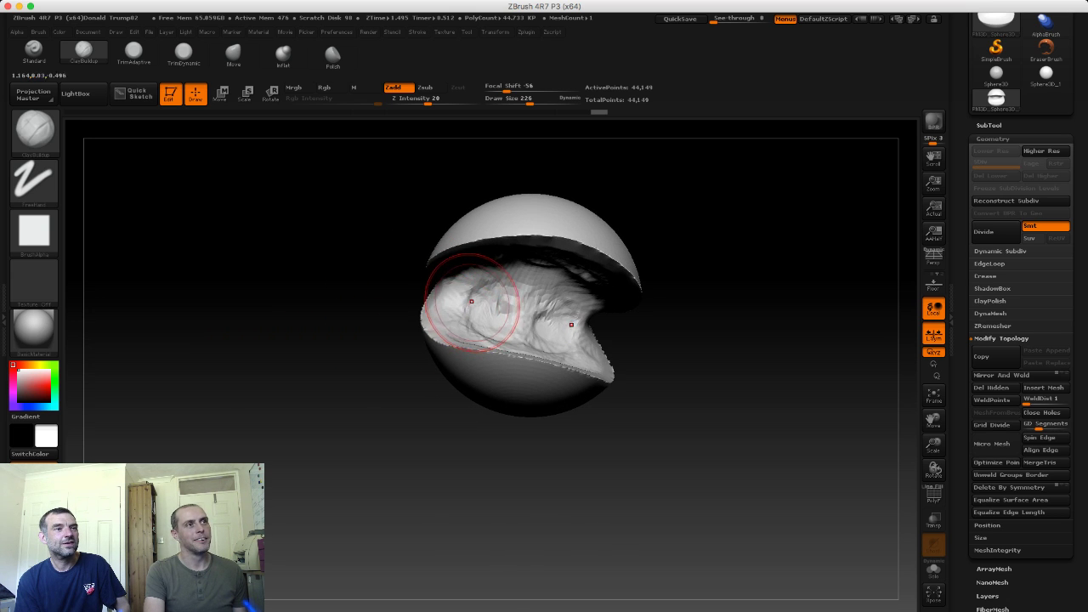
key(s)
drag(391, 280, 476, 255)
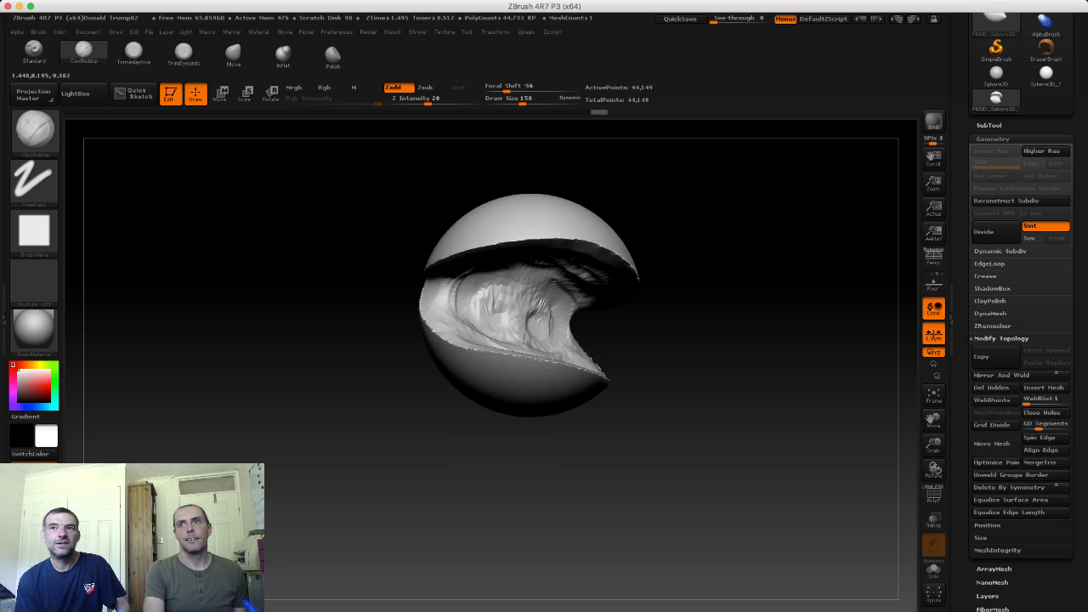
Step: Orbit the sphere to inspect the mouth cavity from above, below and both sides
mouse_move(383, 340)
mouse_down()
mouse_move(323, 331)
mouse_move(383, 340)
mouse_up()
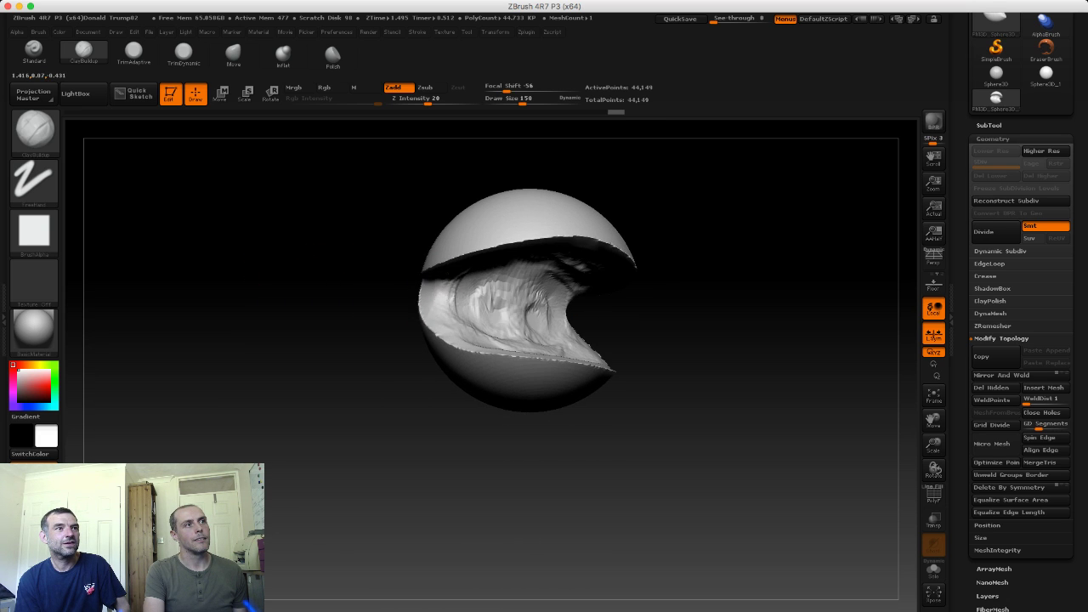
drag(352, 284, 408, 285)
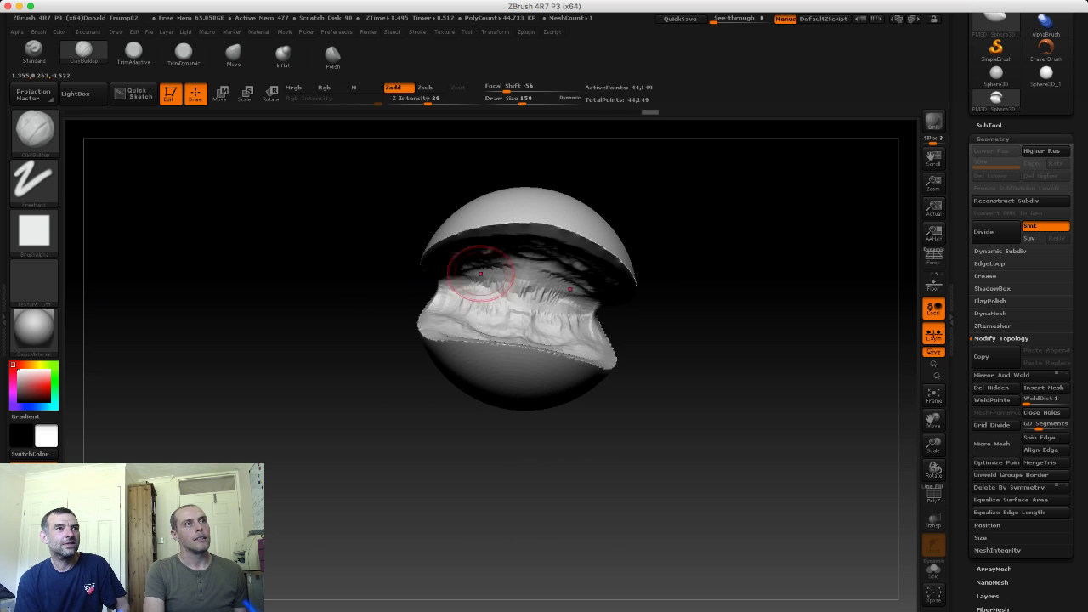
drag(484, 248, 474, 268)
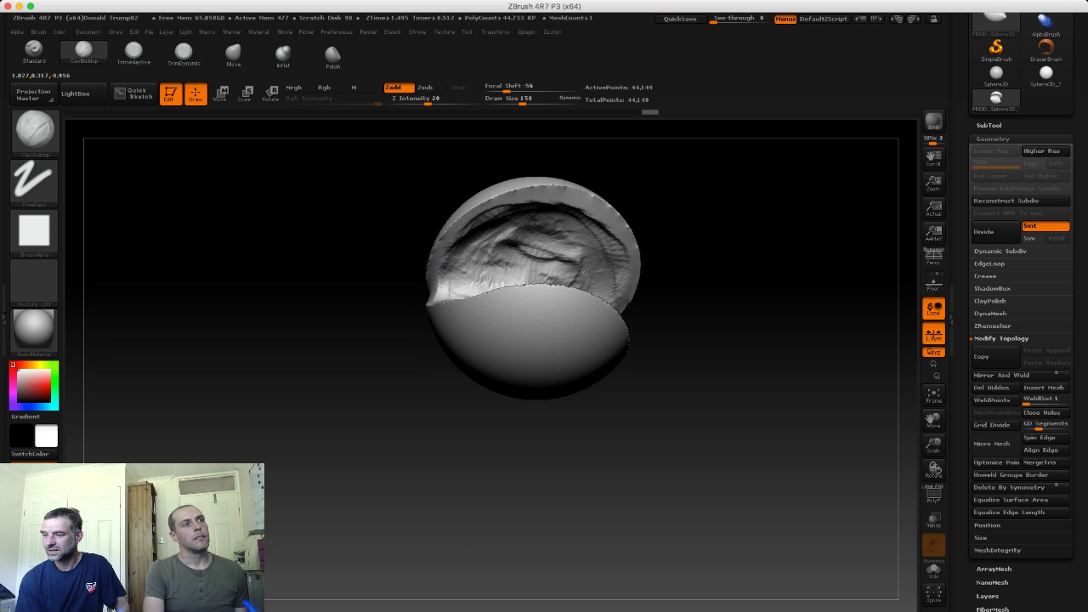
mouse_move(357, 280)
mouse_down()
mouse_move(400, 255)
mouse_move(284, 252)
mouse_up()
mouse_move(394, 352)
mouse_down()
mouse_move(286, 304)
mouse_move(295, 295)
mouse_up()
drag(298, 258, 461, 296)
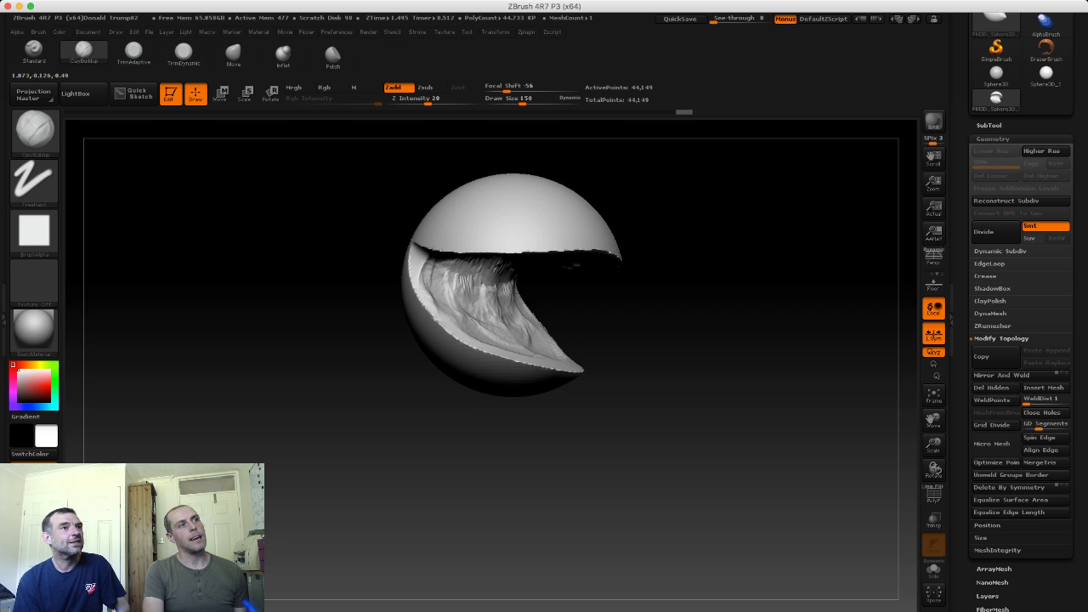
drag(391, 280, 347, 274)
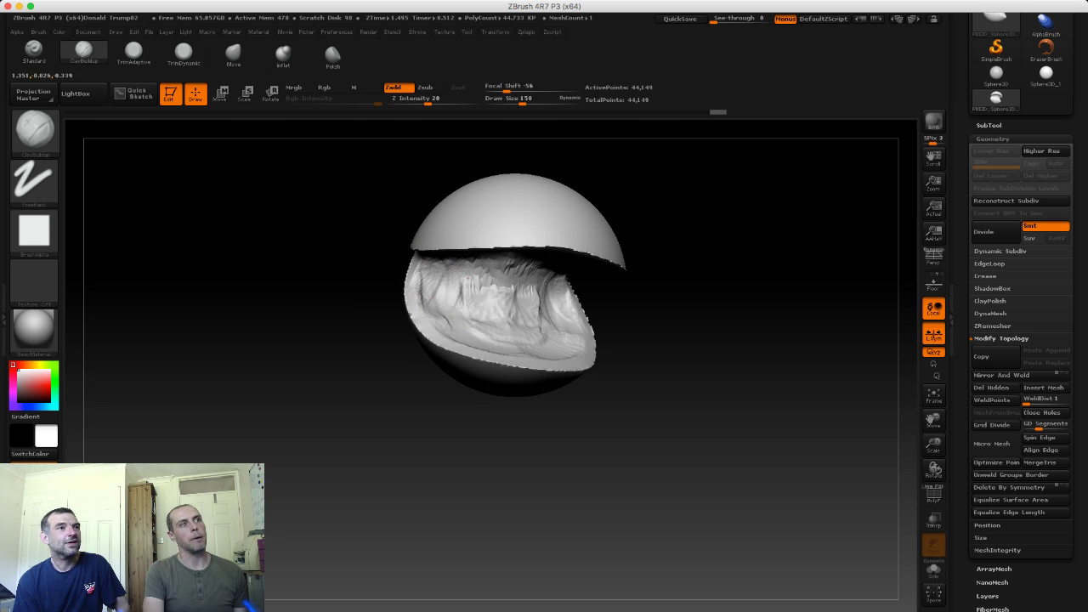
mouse_move(383, 323)
mouse_down()
mouse_move(383, 255)
mouse_move(444, 316)
mouse_up()
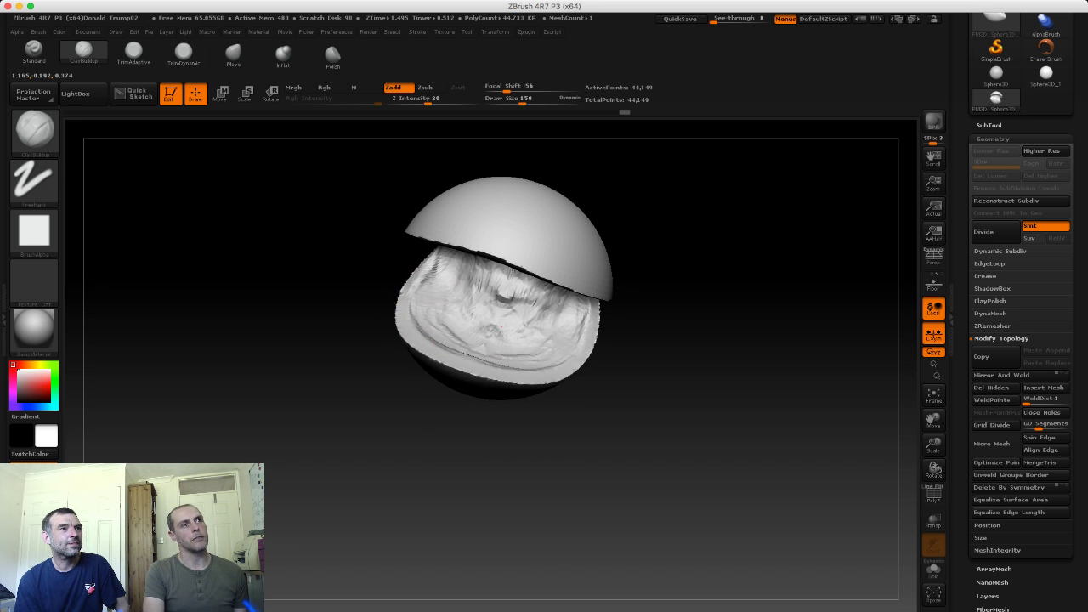
drag(364, 279, 442, 280)
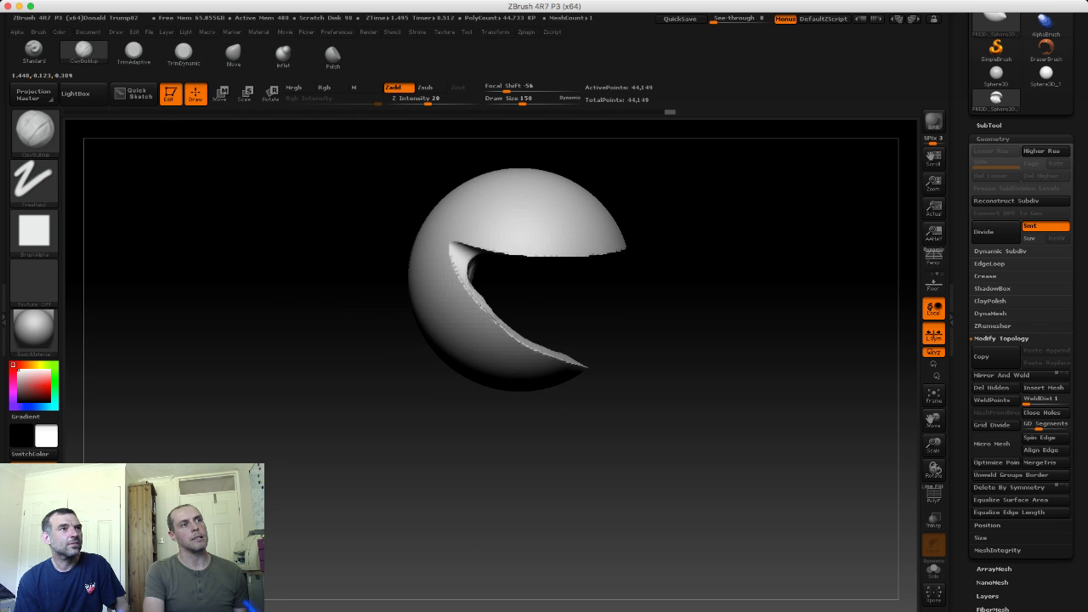
Step: Unhide the inner cavity surface and build up clay inside it to shape the tongue
ctrl+shift+click(349, 281)
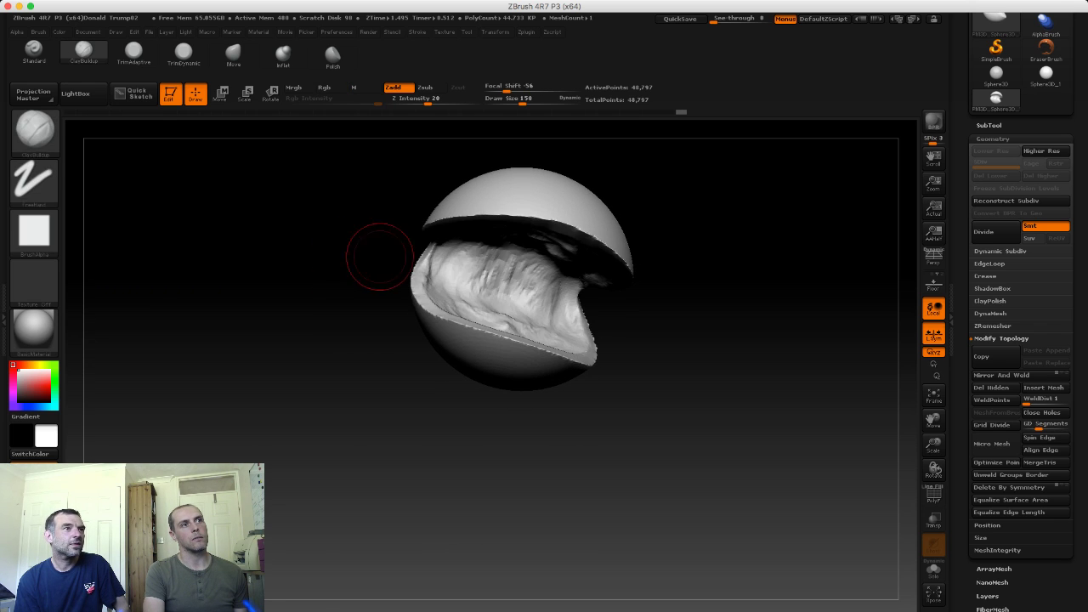
drag(341, 243, 381, 216)
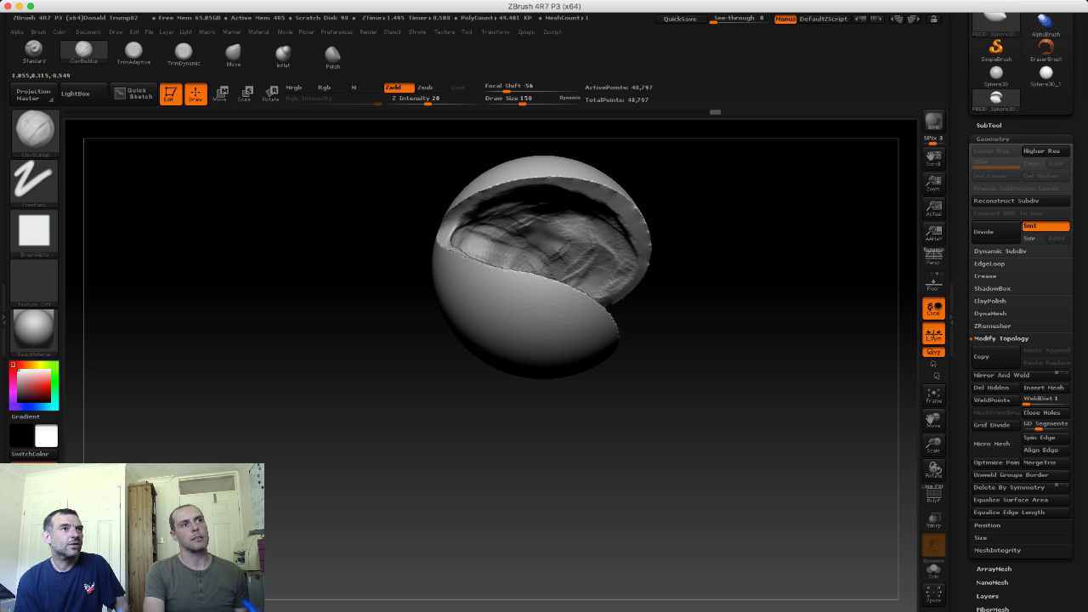
drag(486, 218, 568, 234)
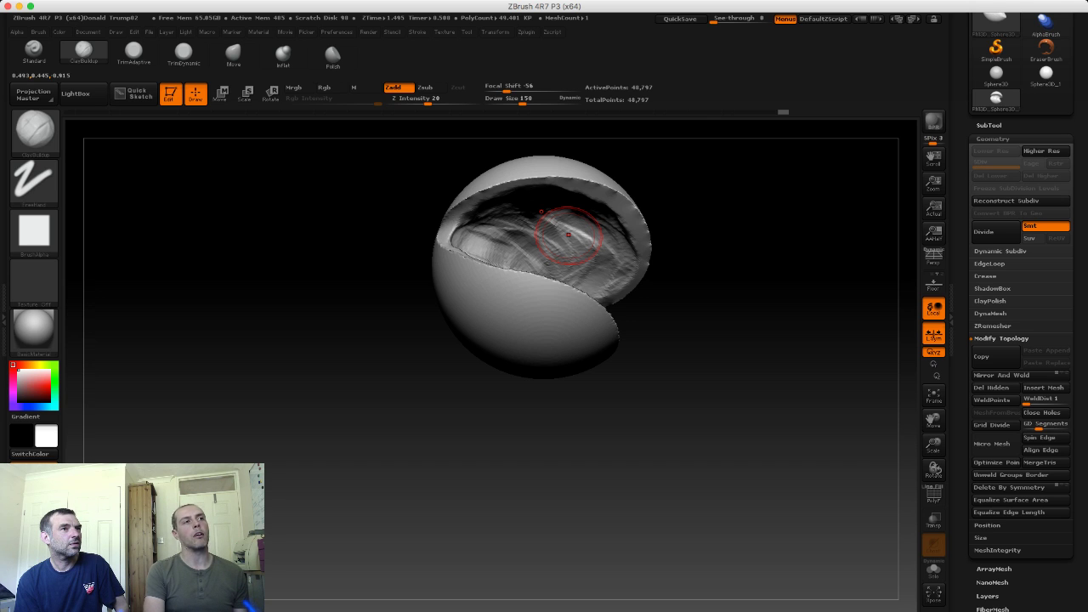
drag(293, 268, 416, 324)
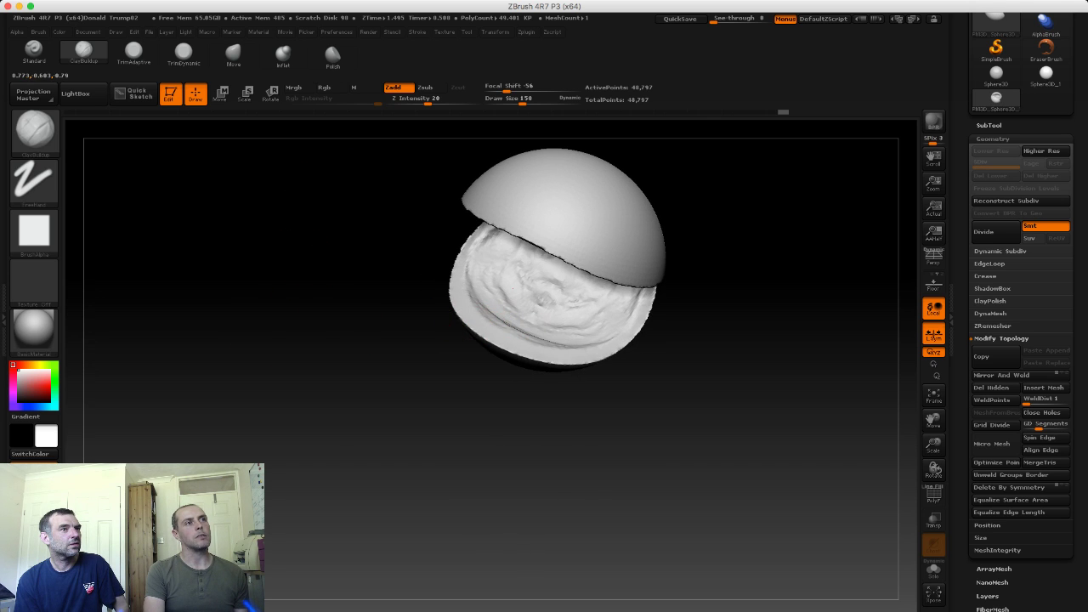
drag(510, 289, 485, 255)
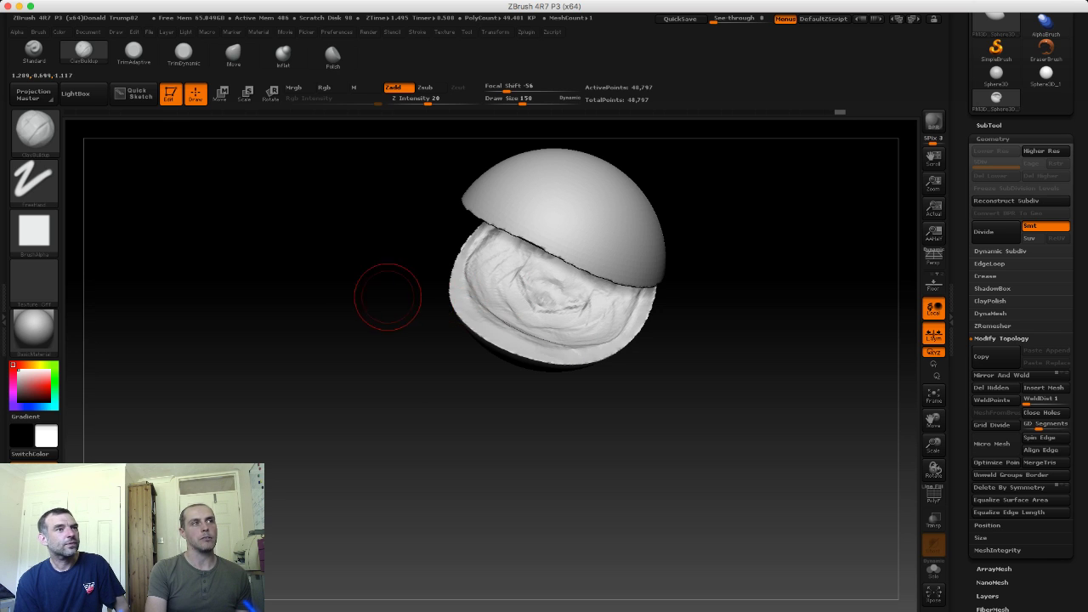
drag(374, 296, 401, 275)
mouse_move(493, 246)
mouse_down()
mouse_move(578, 294)
mouse_move(474, 231)
mouse_up()
drag(383, 255, 442, 255)
Step: Smooth the cavity interior and bring the ClayBuildup brush down to draw size 97
drag(400, 221, 447, 195)
shift+drag(544, 213, 595, 222)
mouse_move(391, 204)
shift+mouse_down()
mouse_move(413, 188)
mouse_move(325, 199)
shift+mouse_up()
shift+drag(569, 220, 593, 177)
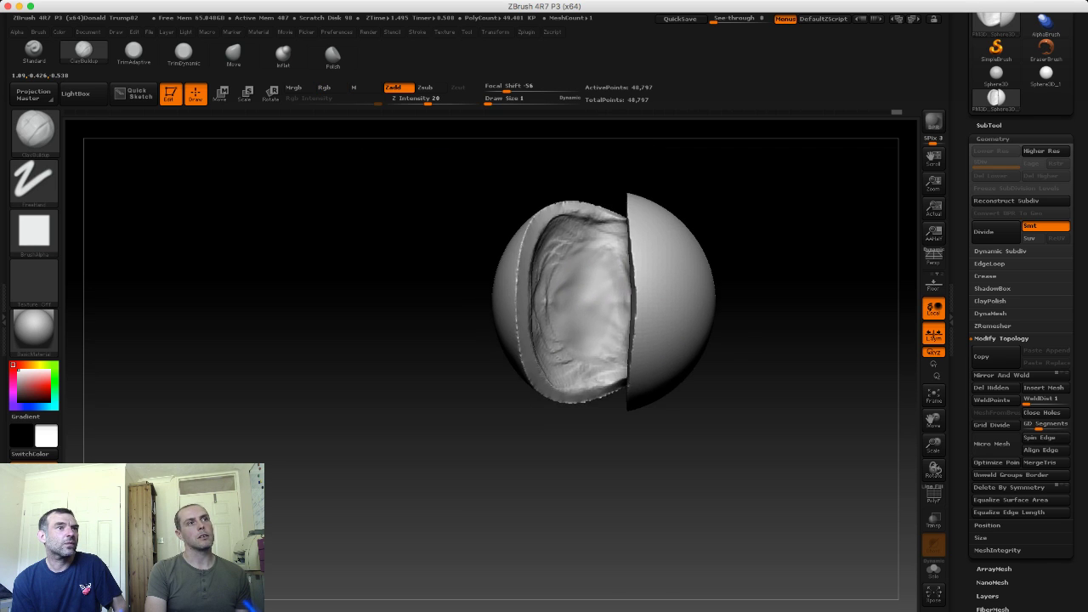
mouse_move(340, 255)
mouse_down()
mouse_move(408, 239)
mouse_move(425, 221)
mouse_up()
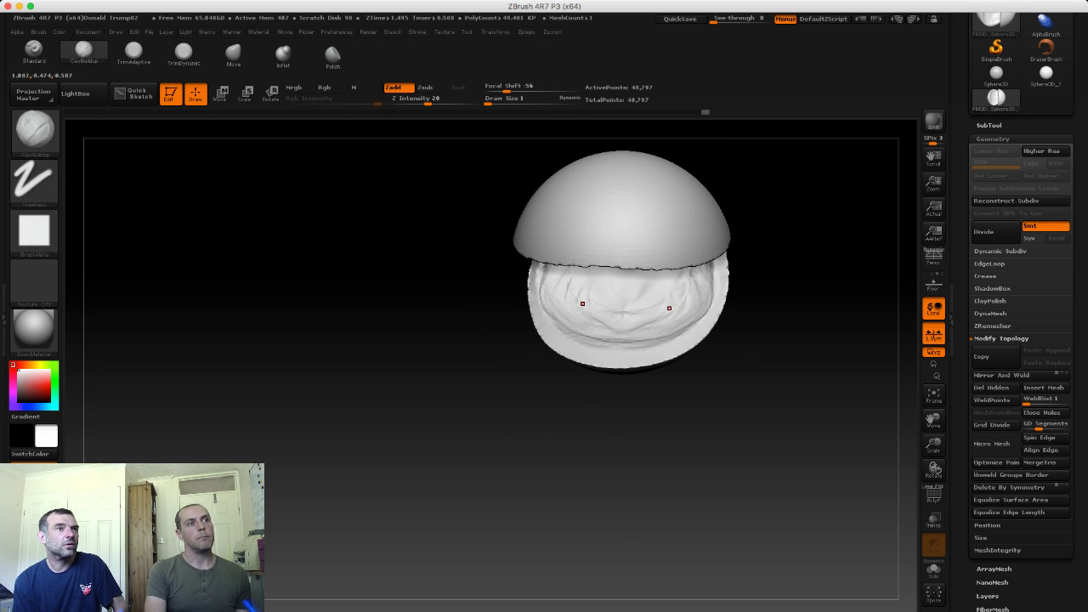
key(s)
key(shift)
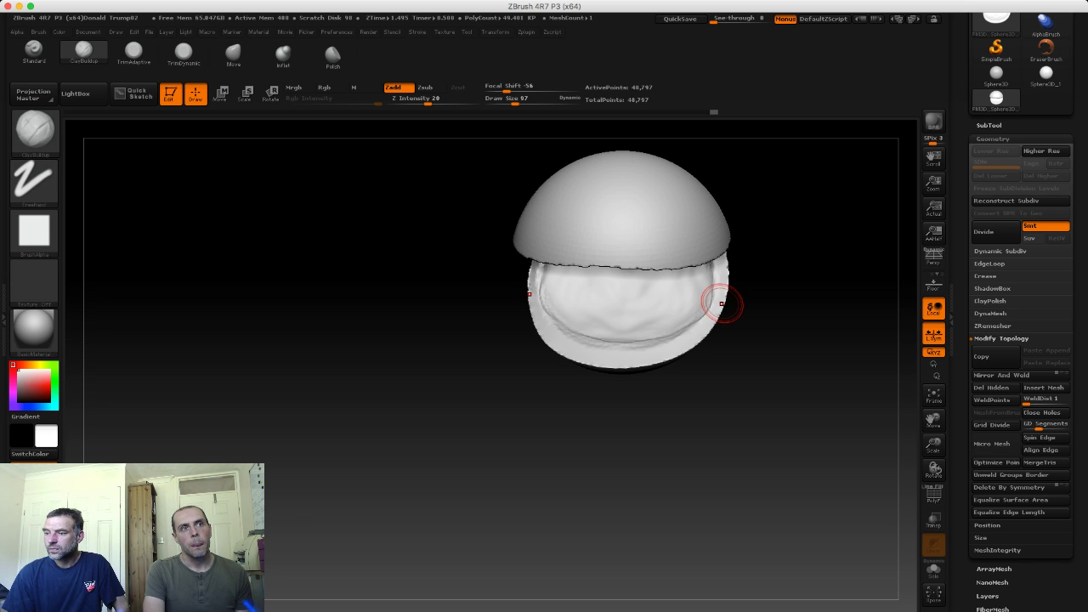
Step: Collapse Modify Topology and expand the Geometry > ClayPolish settings
scroll(1021, 340, down, 1)
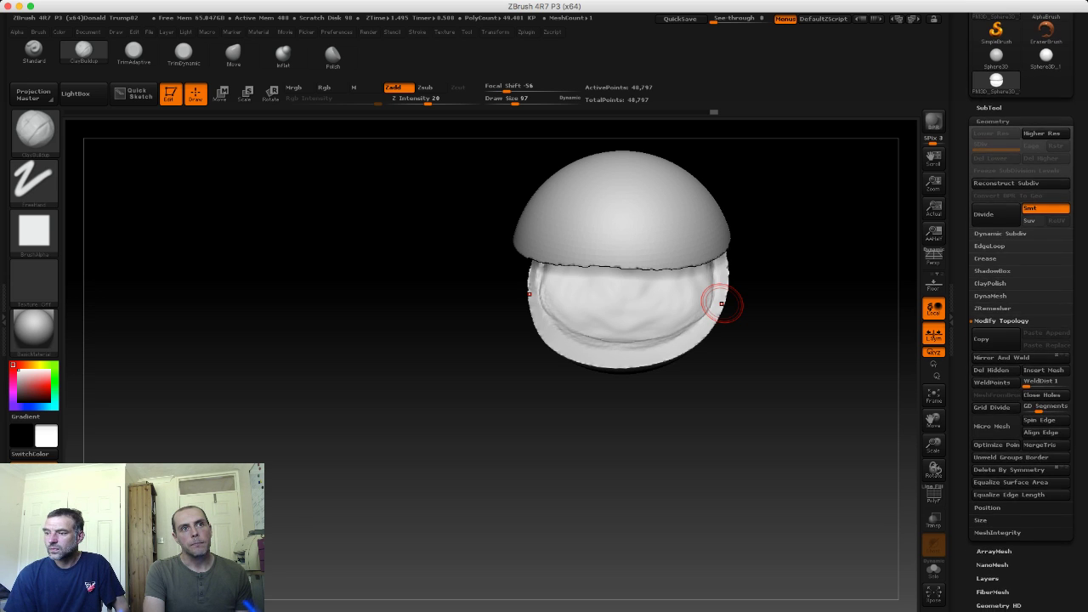
click(1002, 319)
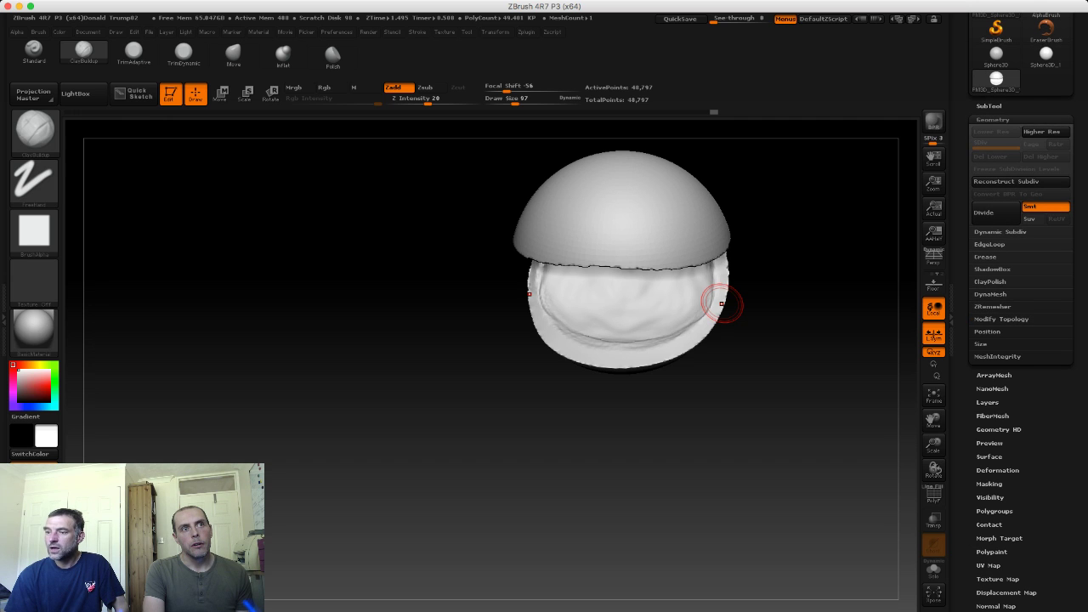
click(990, 281)
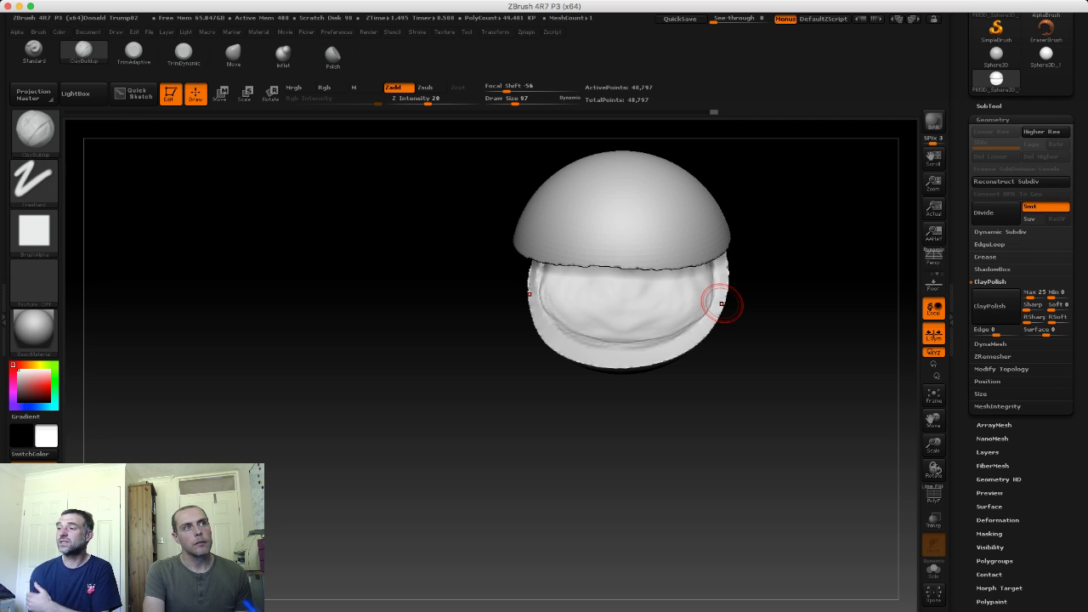
Step: Shift-smooth the lip edges of the mouth opening with brush size 181
drag(721, 304, 760, 260)
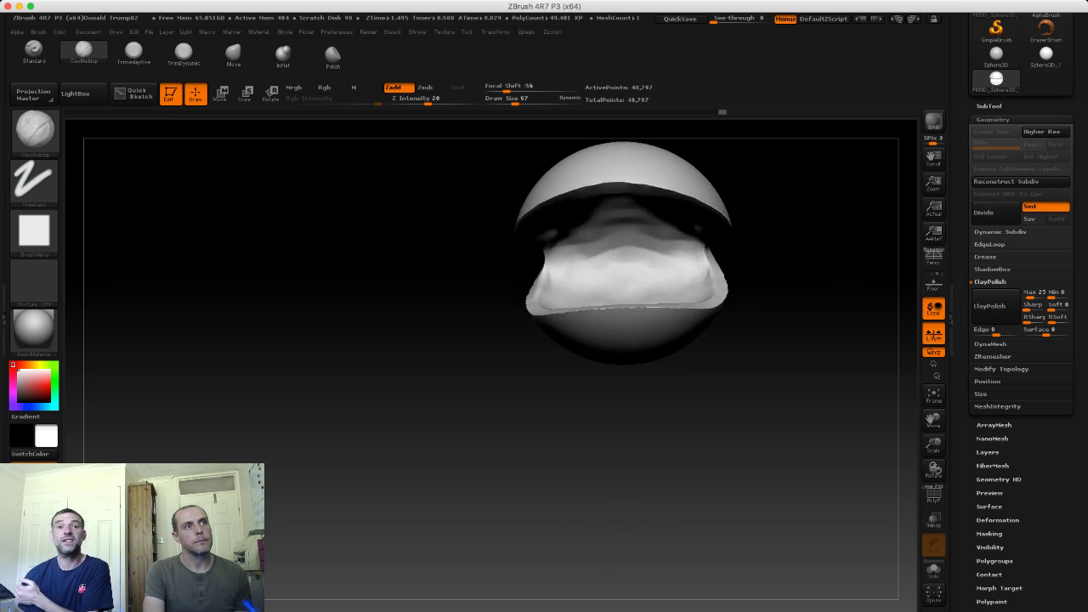
key(shift)
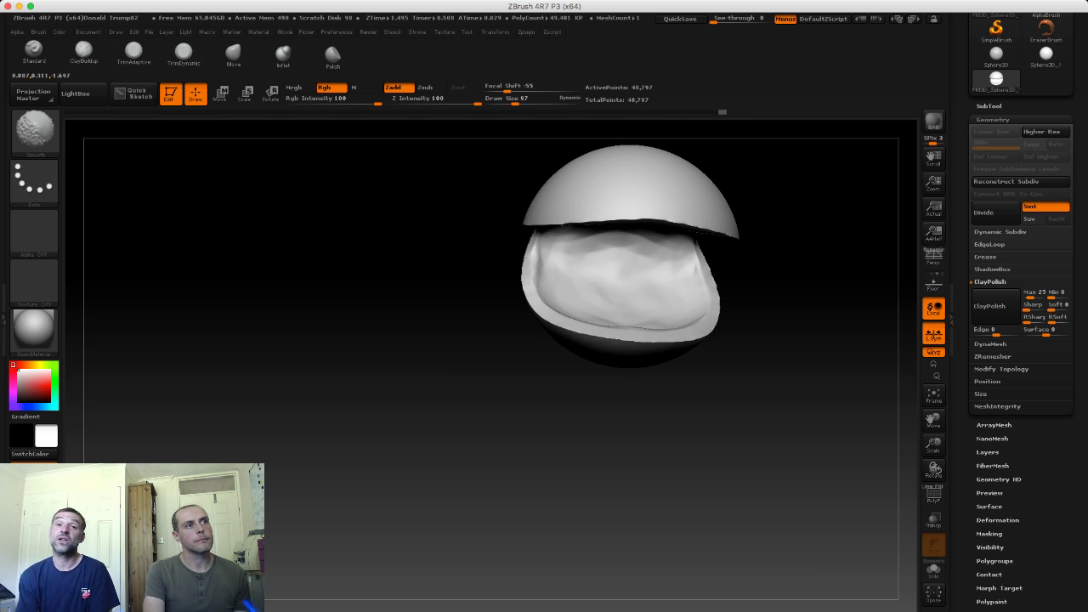
drag(765, 382, 816, 374)
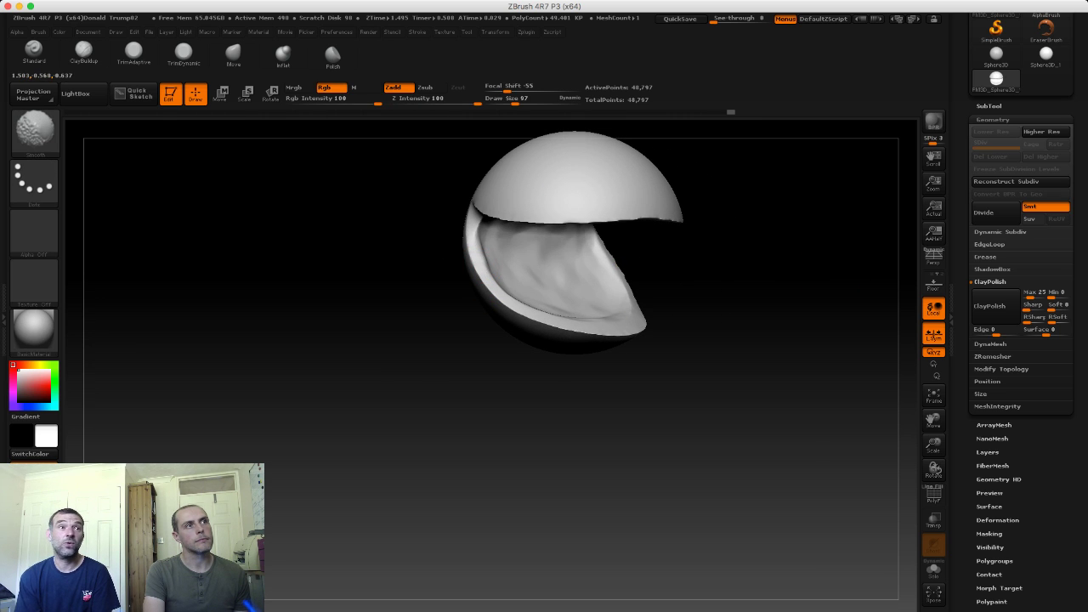
drag(413, 249, 510, 247)
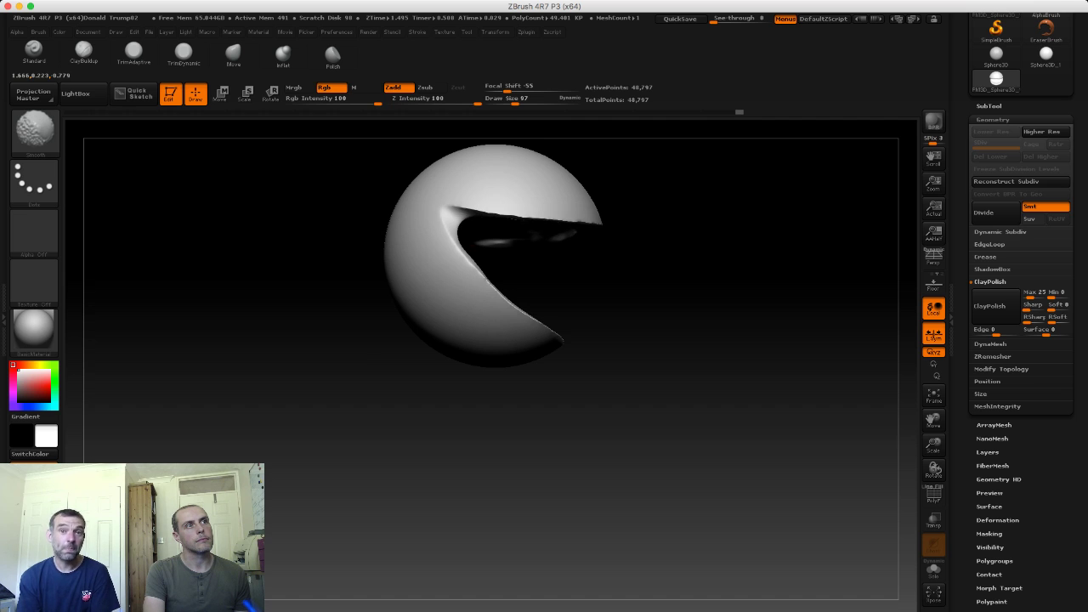
key(s)
drag(547, 214, 557, 213)
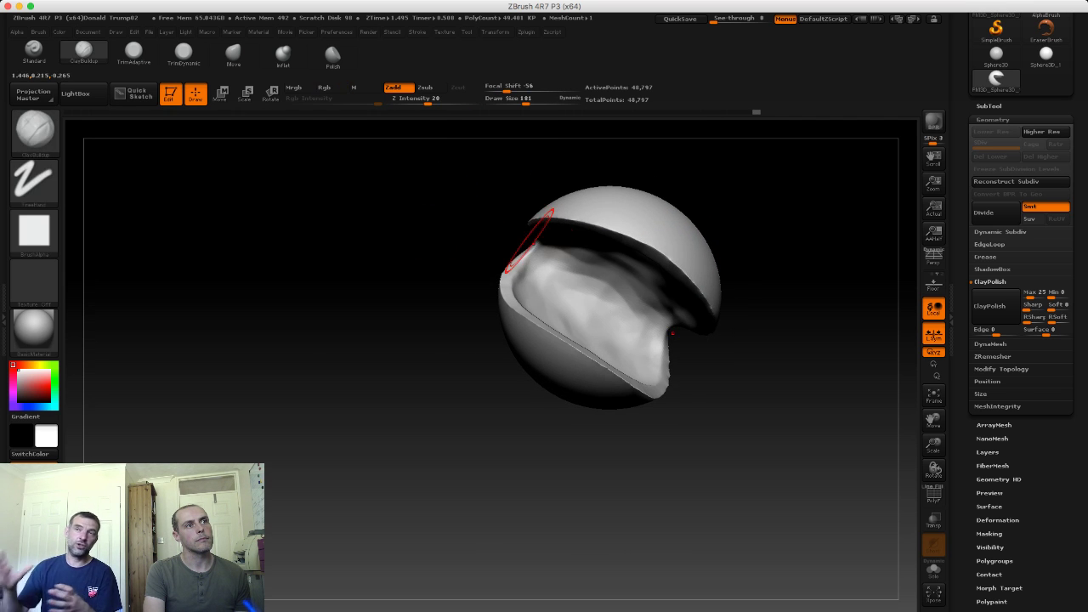
key(shift)
shift+drag(590, 259, 433, 250)
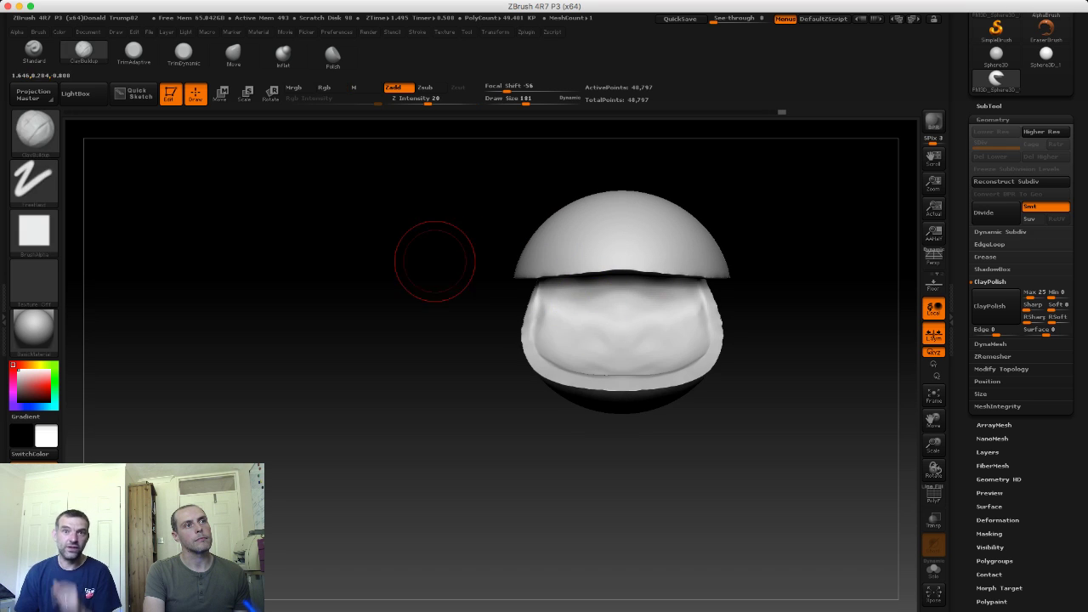
mouse_move(503, 289)
mouse_down()
mouse_move(500, 301)
mouse_move(601, 255)
mouse_move(590, 255)
mouse_up()
Step: At brush size 93, smooth the upper lip edge and stroke ClayBuildup down the inner edge
key(s)
drag(469, 263, 510, 255)
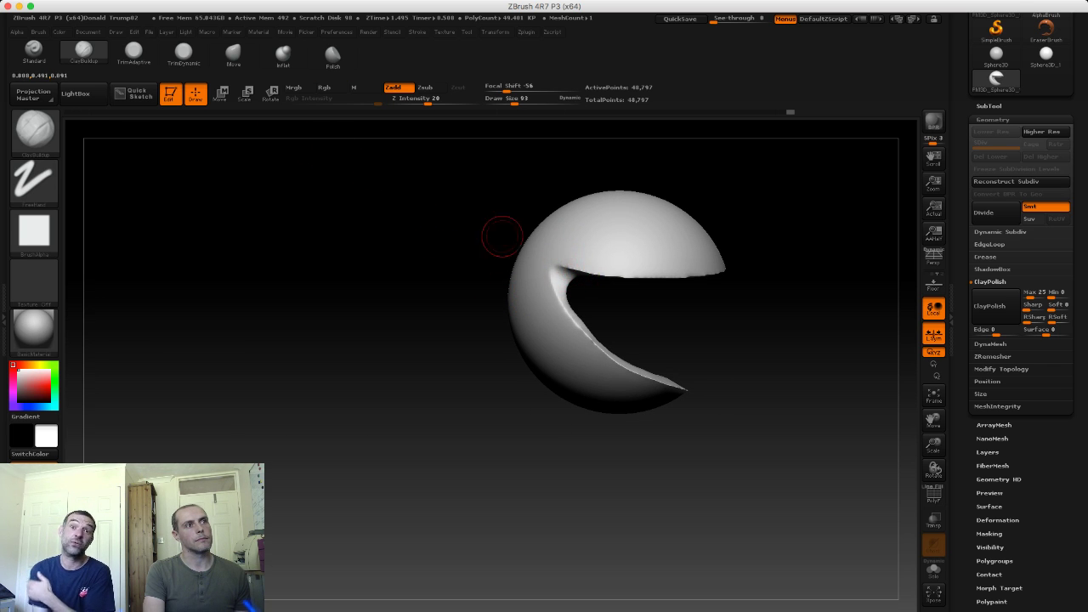
drag(510, 247, 476, 249)
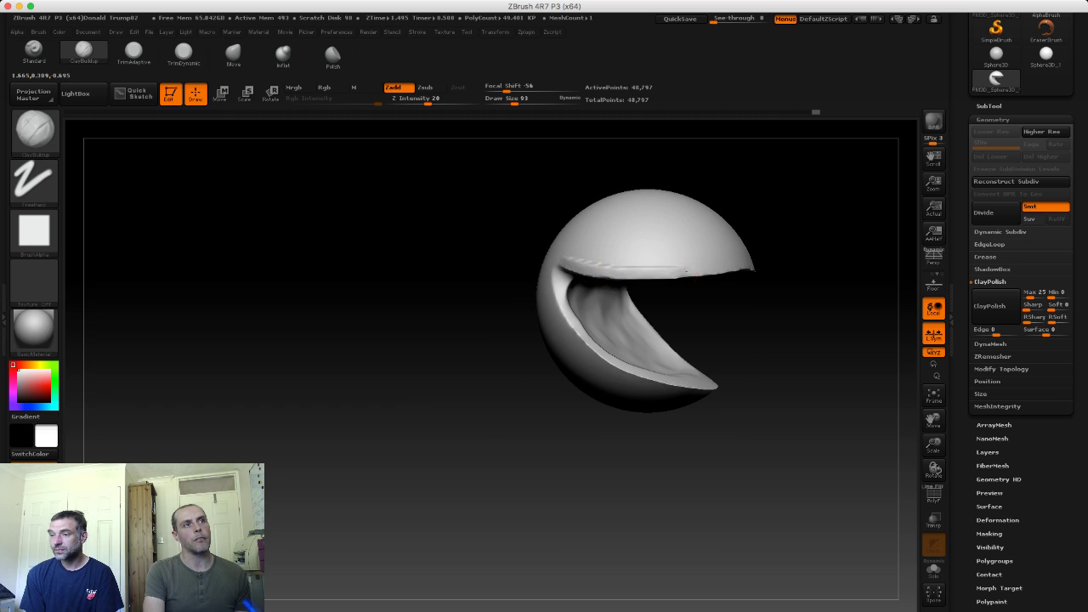
shift+drag(596, 265, 694, 269)
drag(595, 263, 544, 268)
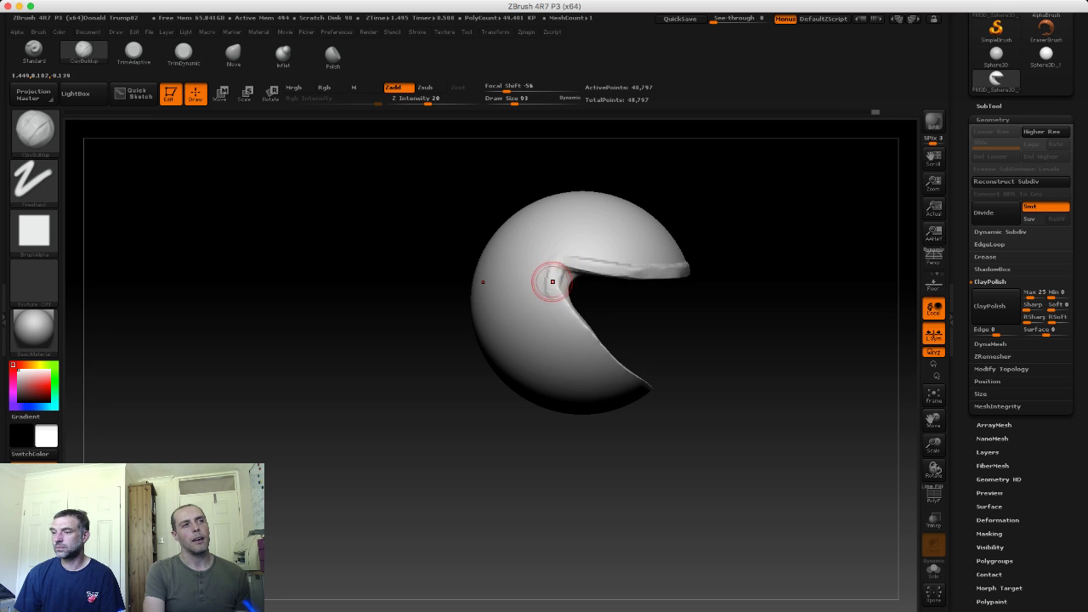
drag(559, 267, 605, 357)
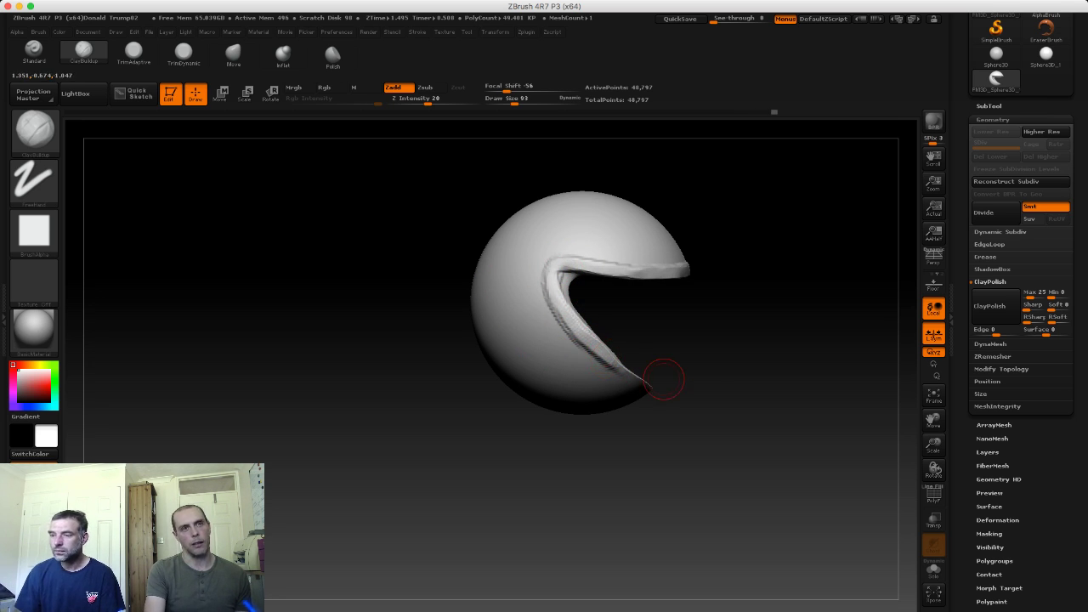
Step: Puff out the lower lip around the tongue with Inflat at Z Intensity 10, orbiting to check
drag(754, 409, 643, 354)
mouse_move(578, 317)
mouse_down()
mouse_move(663, 357)
mouse_move(593, 350)
mouse_move(595, 306)
mouse_up()
click(636, 362)
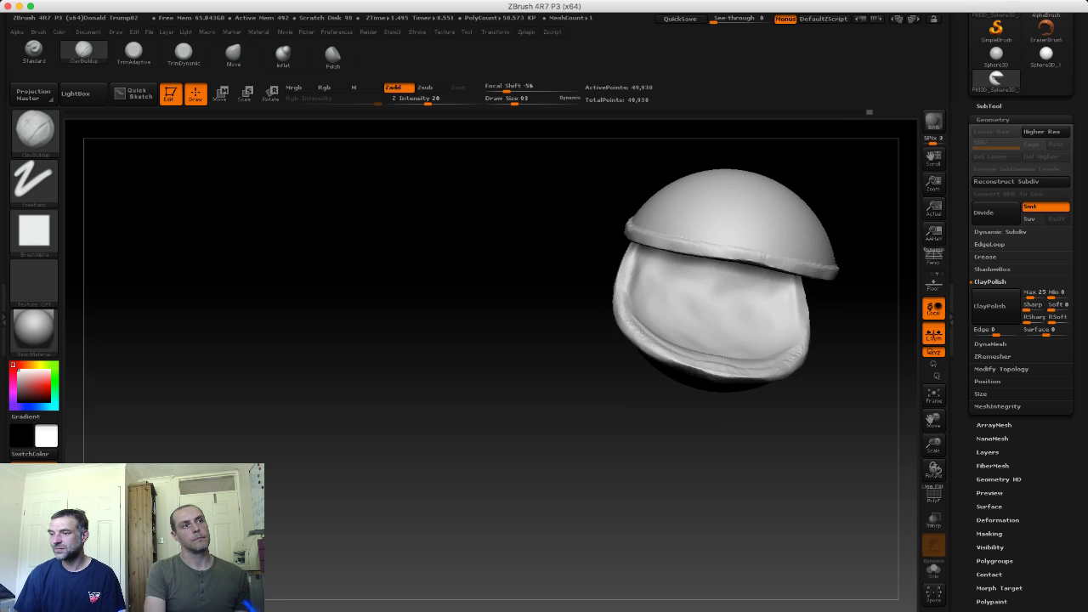
key(s)
drag(681, 369, 724, 388)
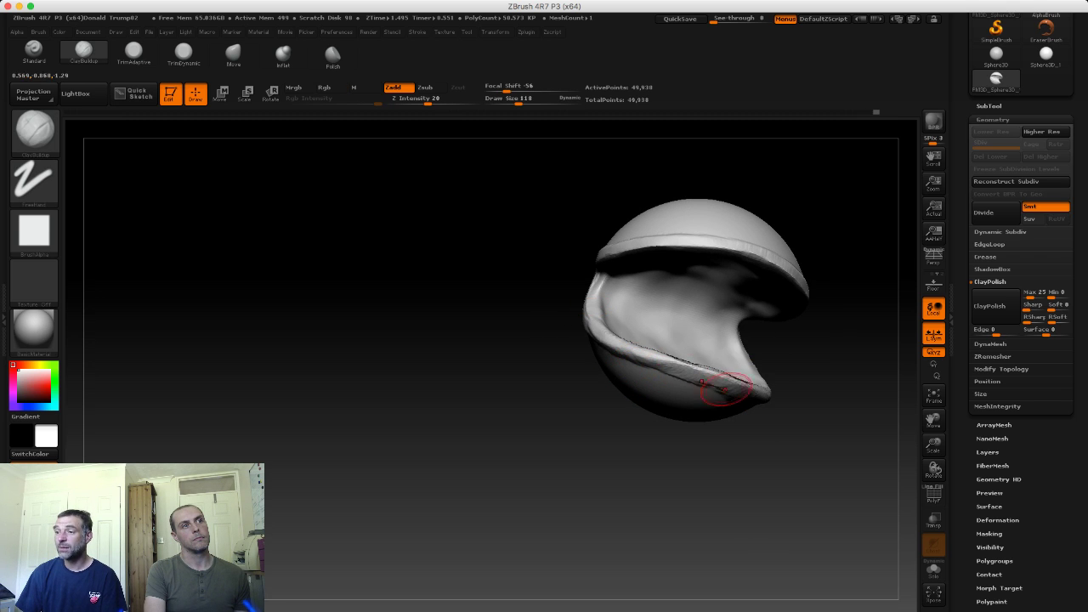
mouse_move(791, 318)
mouse_down()
mouse_move(617, 334)
mouse_move(624, 340)
mouse_up()
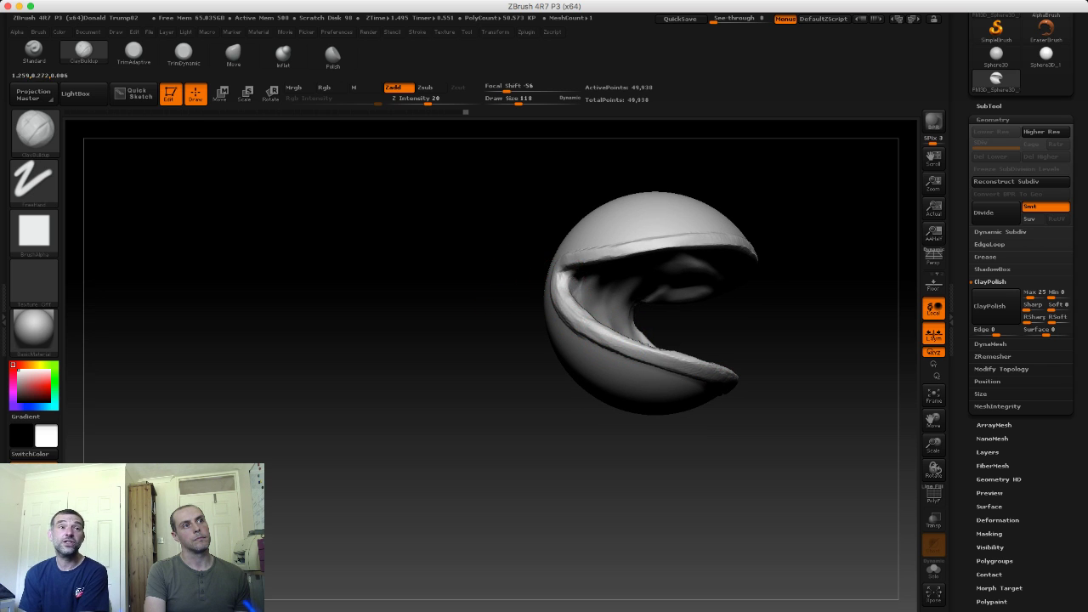
drag(689, 321, 580, 293)
mouse_move(476, 280)
mouse_down()
mouse_move(510, 263)
mouse_move(503, 255)
mouse_move(469, 304)
mouse_up()
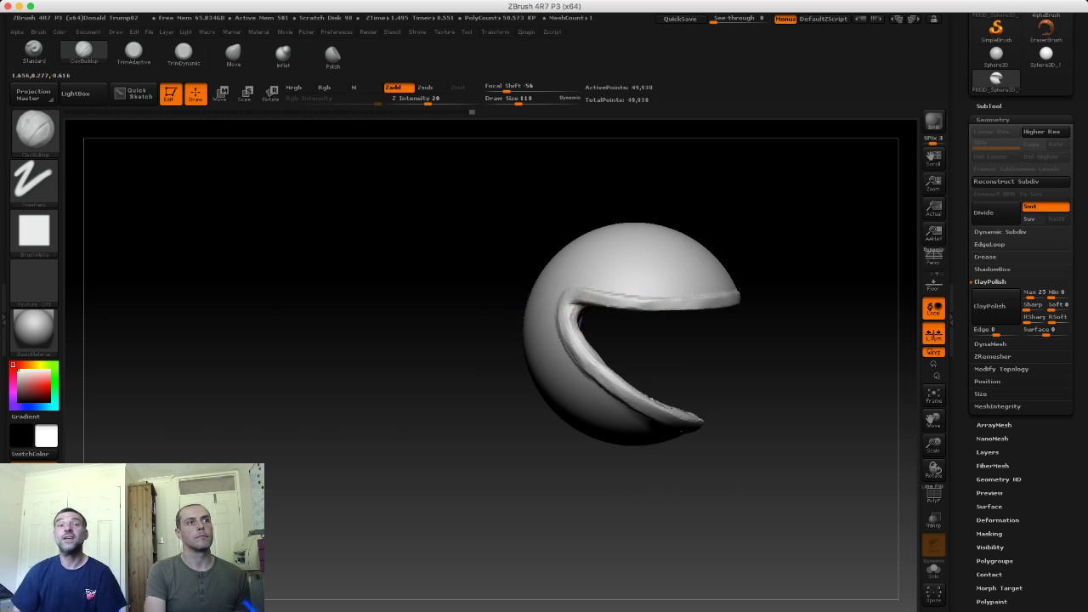
mouse_move(744, 309)
mouse_down()
mouse_move(573, 297)
mouse_move(497, 266)
mouse_up()
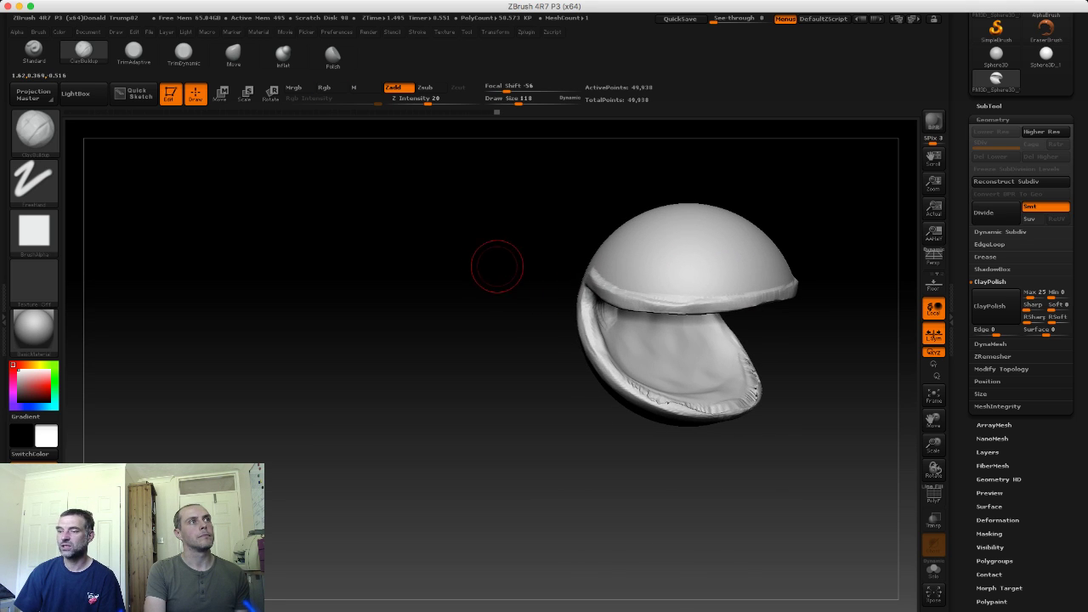
mouse_move(391, 128)
mouse_down()
mouse_move(612, 306)
mouse_move(639, 303)
mouse_up()
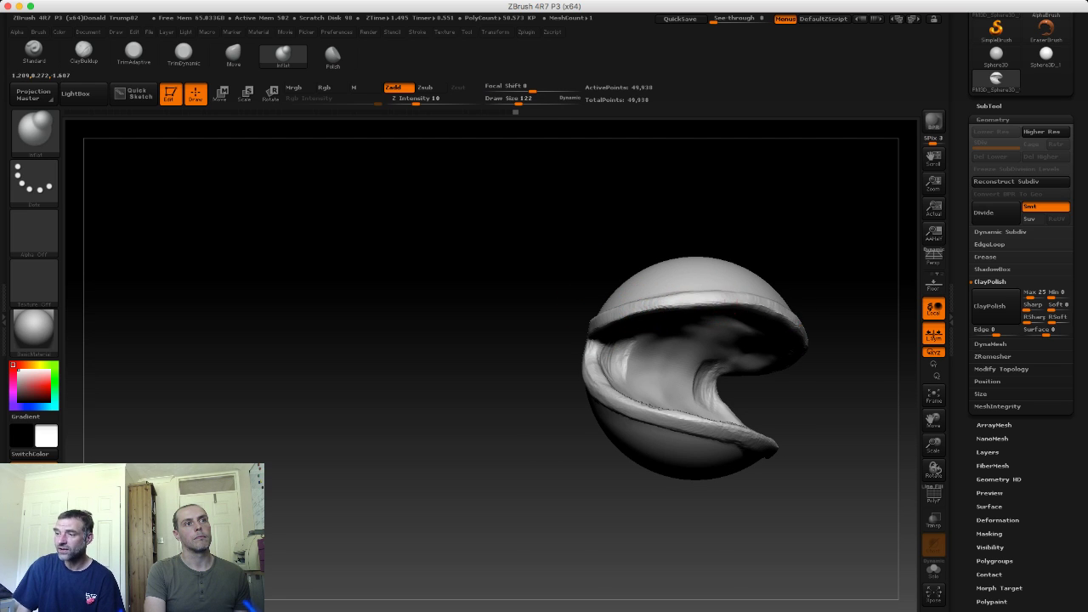
Step: Smooth the jagged lower lip edge with the Smooth brush
mouse_move(627, 312)
mouse_down()
mouse_move(594, 265)
mouse_move(707, 304)
mouse_up()
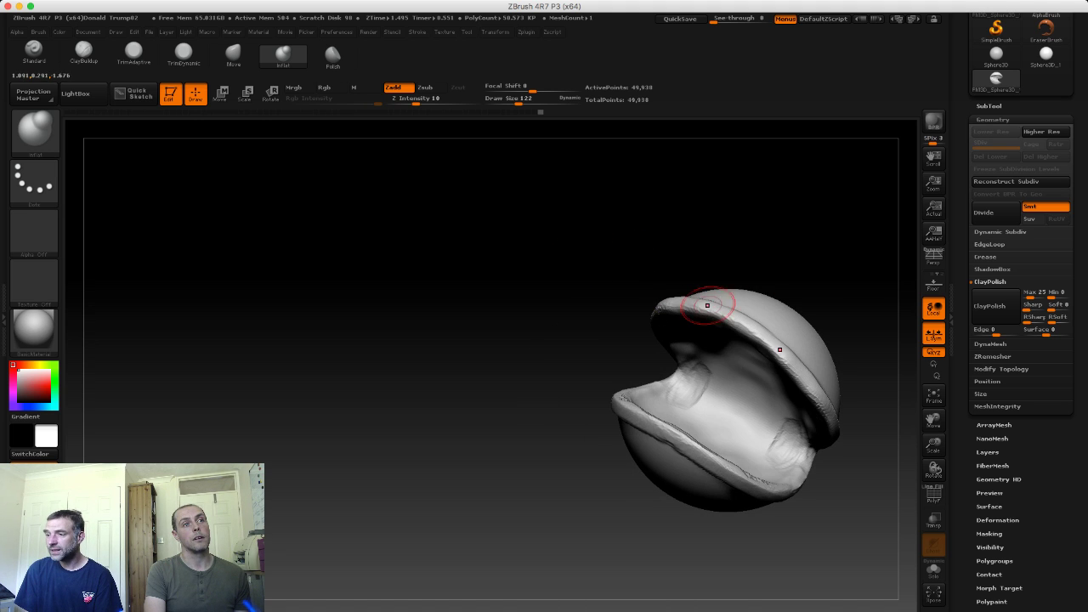
drag(586, 273, 640, 326)
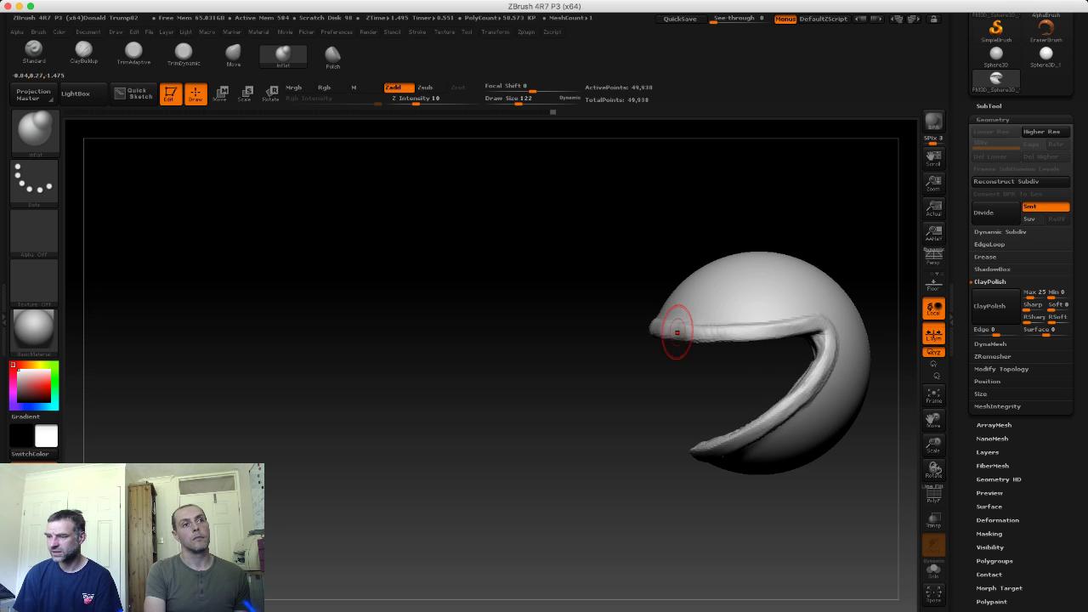
mouse_move(608, 360)
mouse_down()
mouse_move(539, 347)
mouse_move(549, 353)
mouse_move(518, 378)
mouse_move(590, 389)
mouse_up()
key(ctrl)
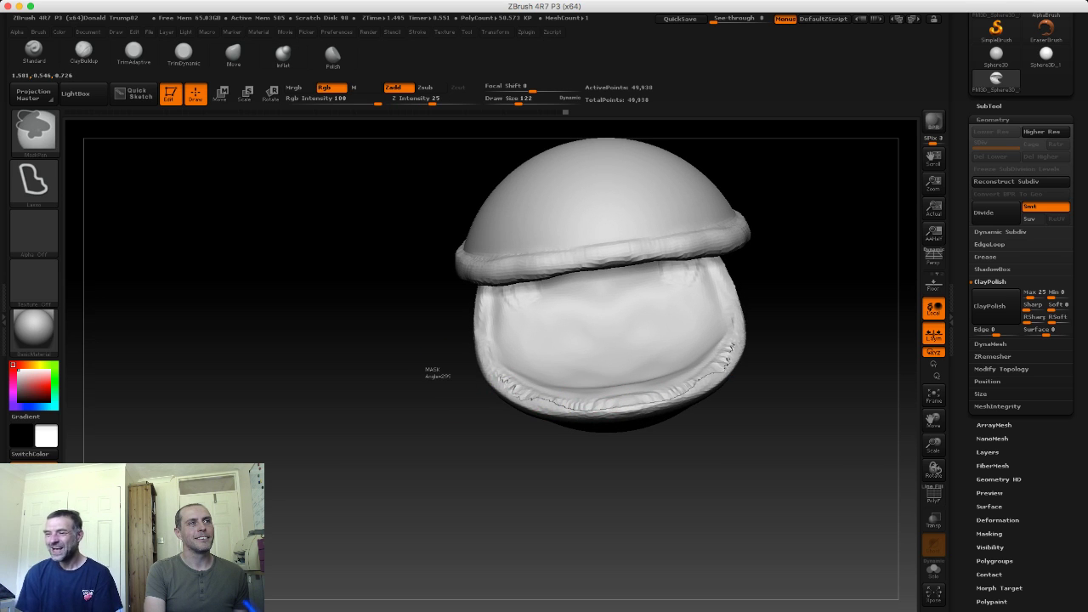
shift+drag(468, 389, 681, 391)
Step: Inflate both lips further into thick rounded rims, reaching 51,553 points
drag(493, 391, 492, 351)
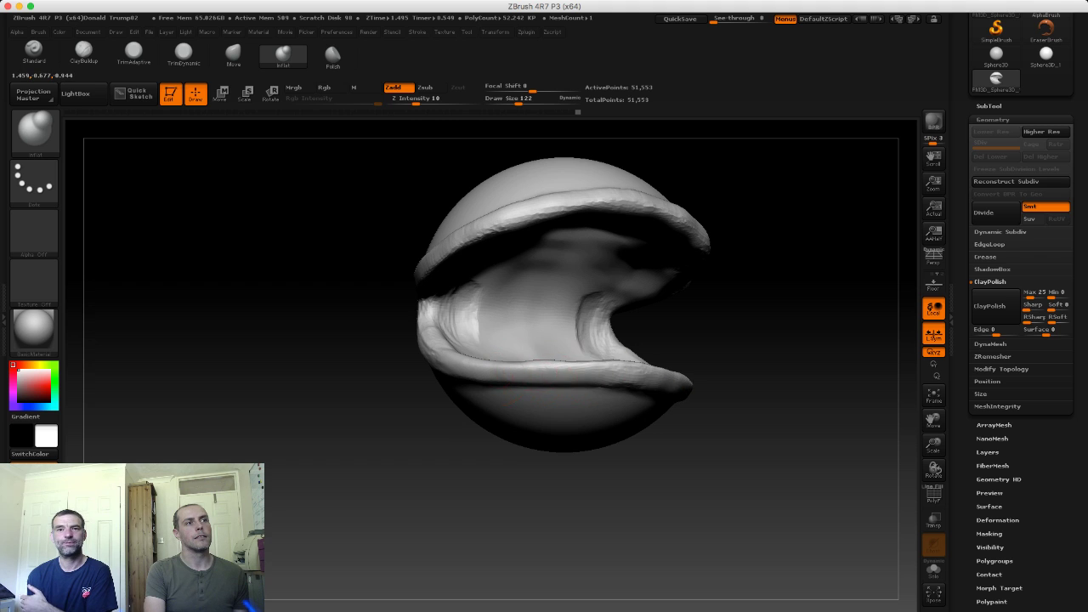
drag(456, 349, 532, 374)
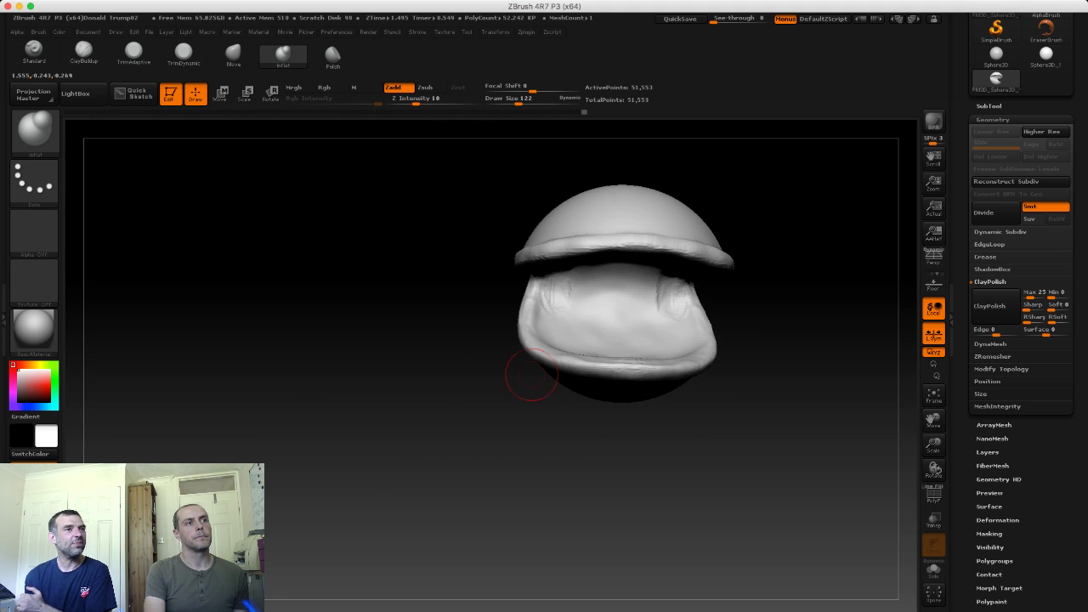
drag(536, 353, 597, 355)
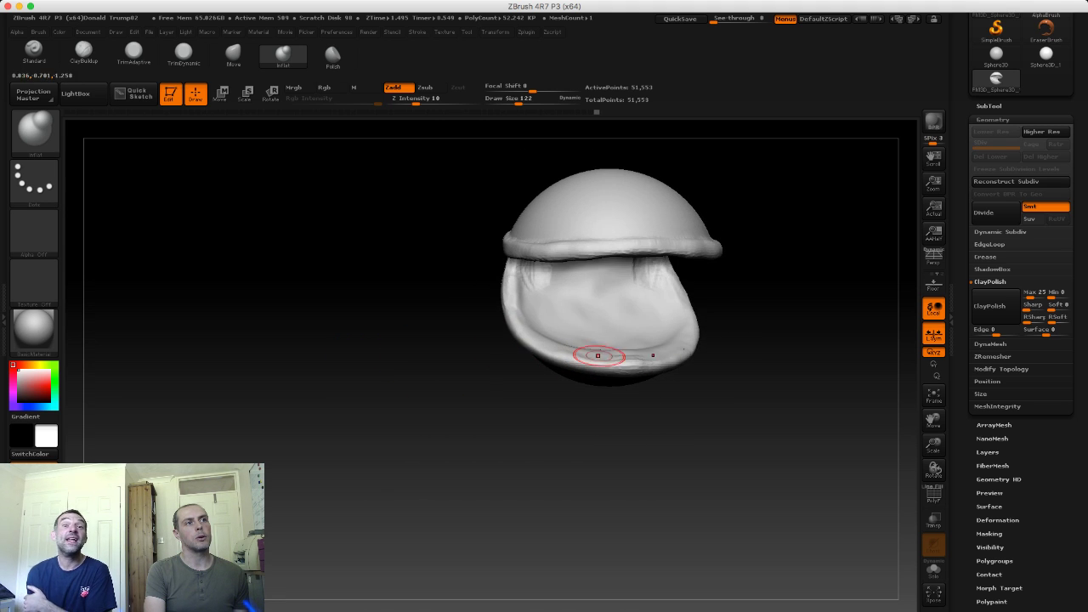
drag(534, 340, 573, 365)
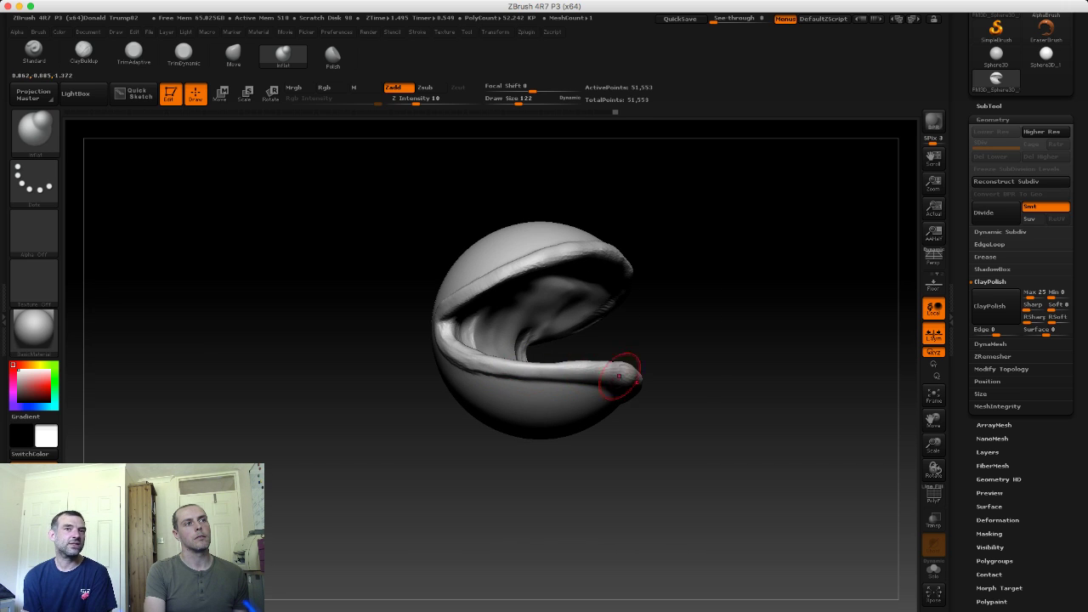
drag(427, 344, 465, 360)
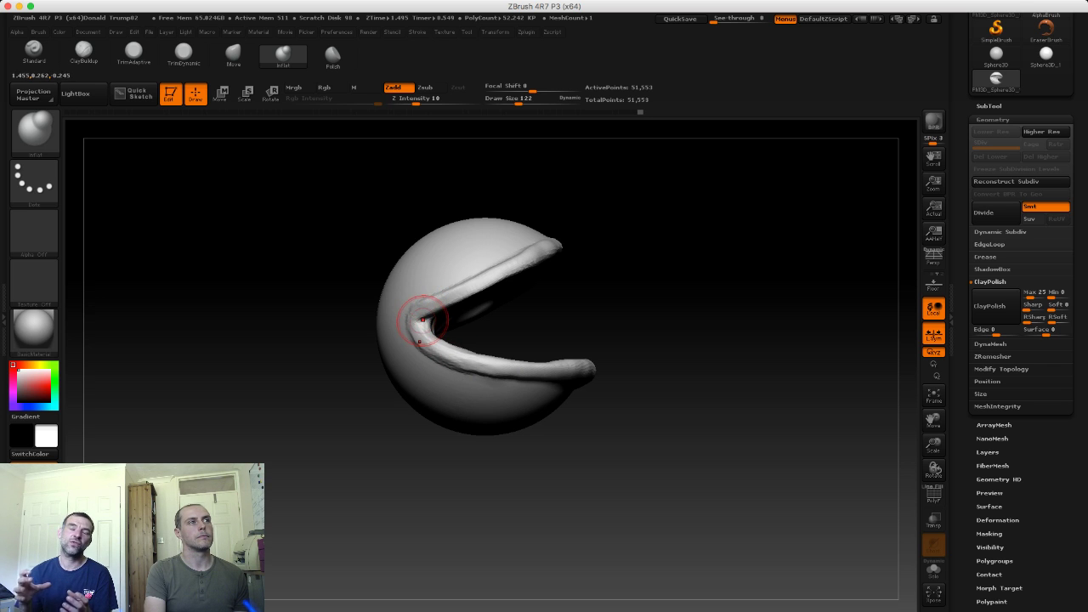
drag(470, 289, 461, 296)
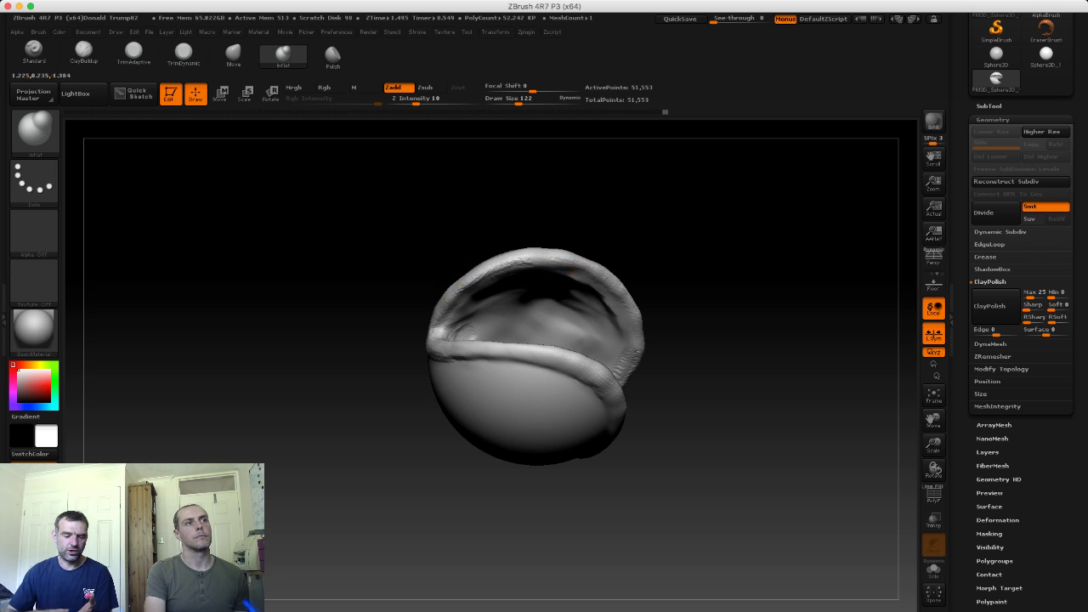
drag(439, 241, 555, 270)
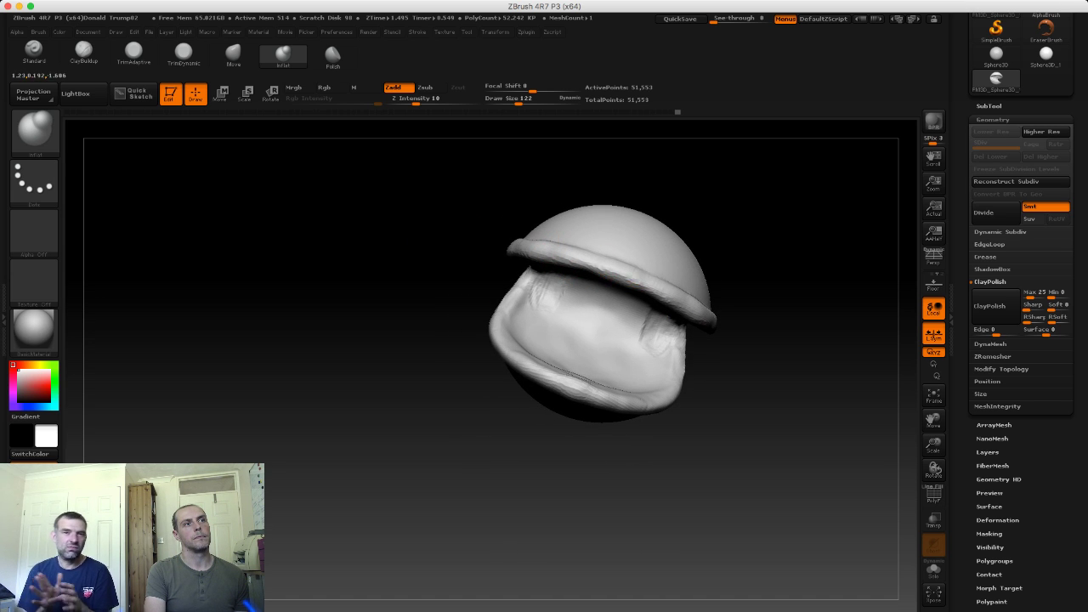
drag(409, 255, 446, 285)
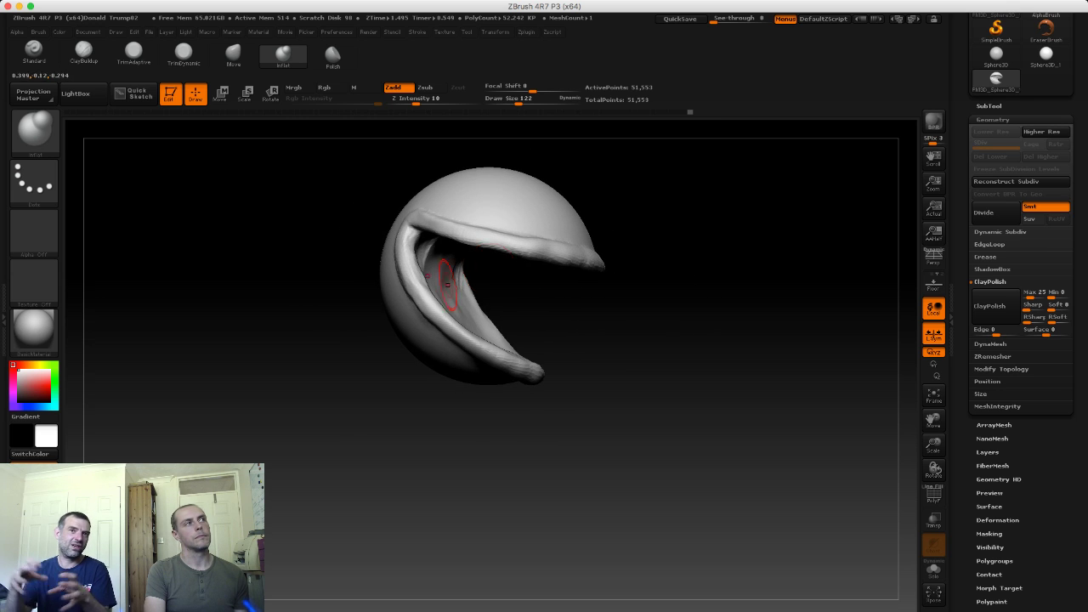
key(b)
key(c)
key(b)
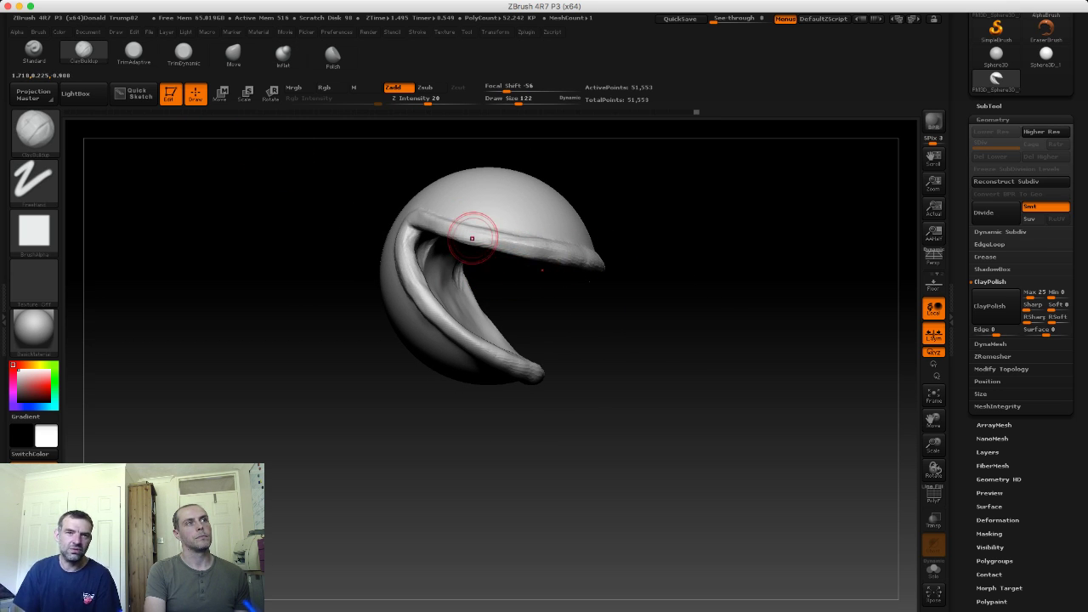
Step: Build up and smooth the upper lip rim over the cap for a cleaner edge
drag(340, 247, 480, 241)
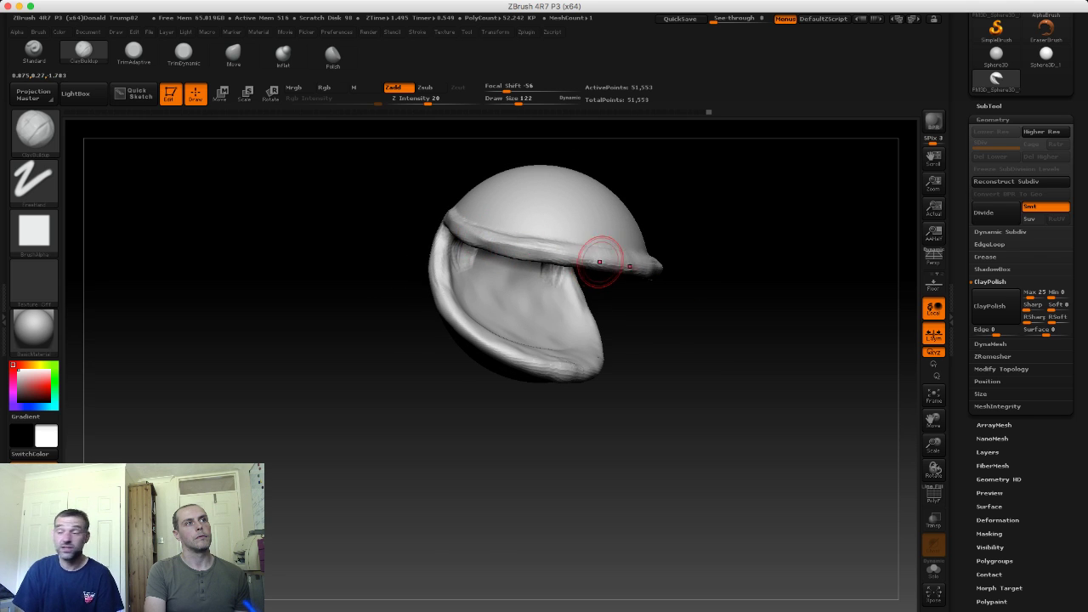
drag(671, 255, 365, 194)
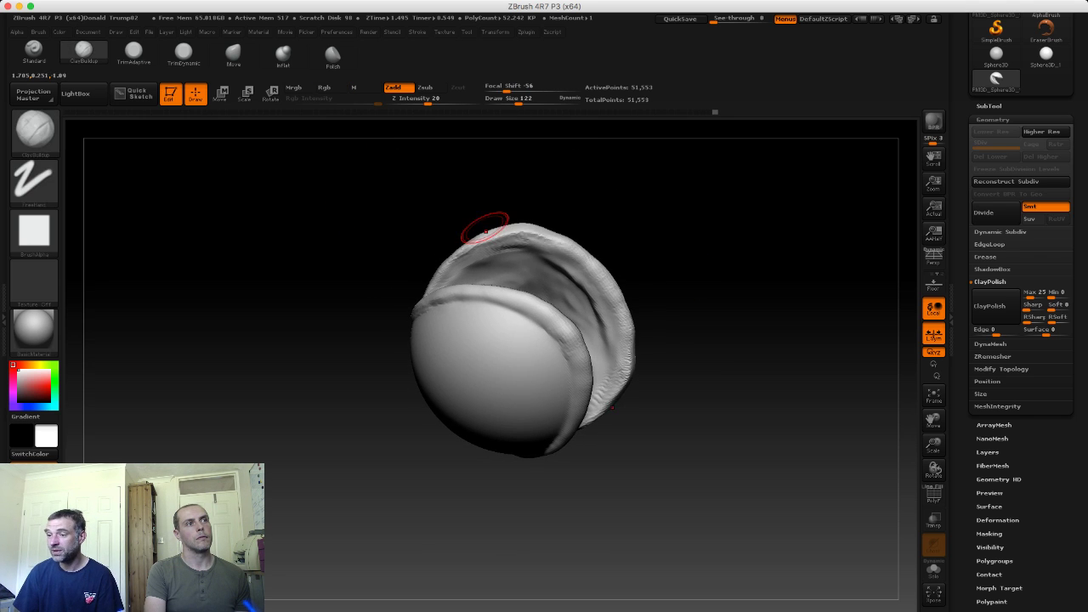
drag(485, 227, 589, 299)
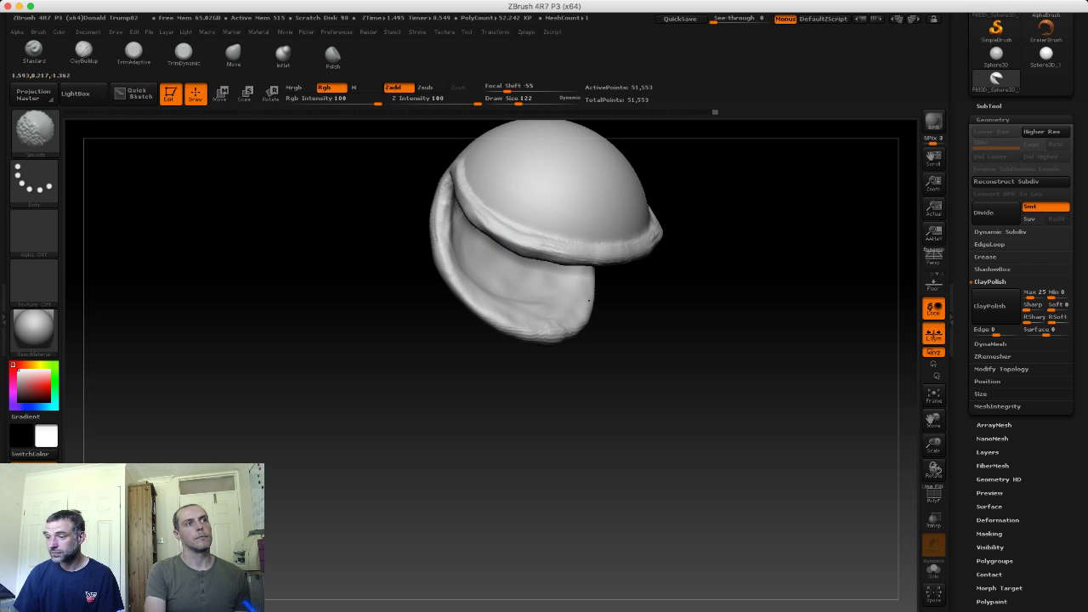
drag(590, 300, 665, 209)
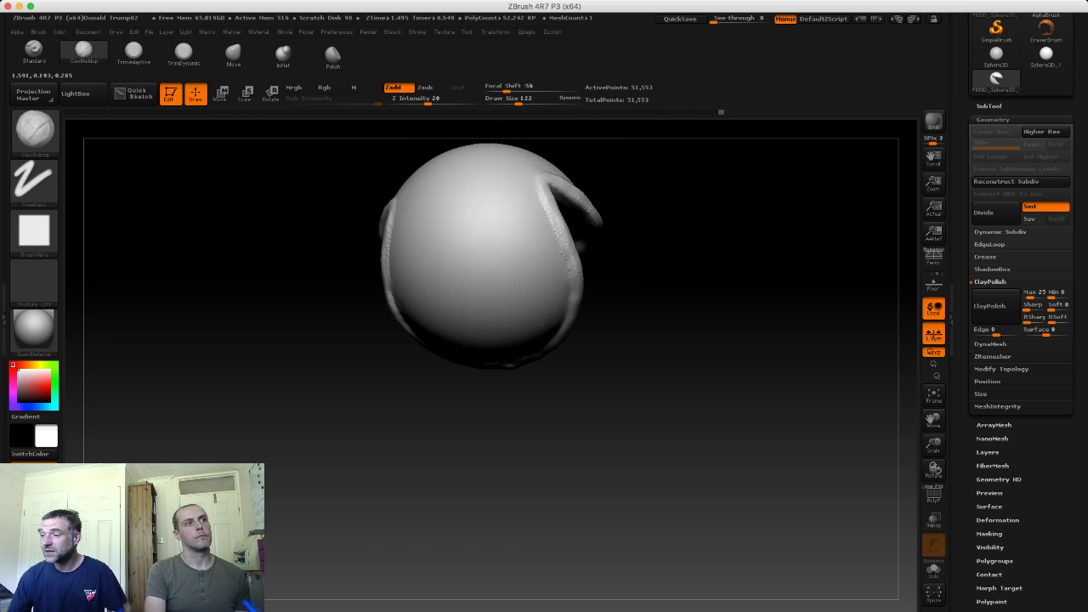
drag(696, 287, 651, 279)
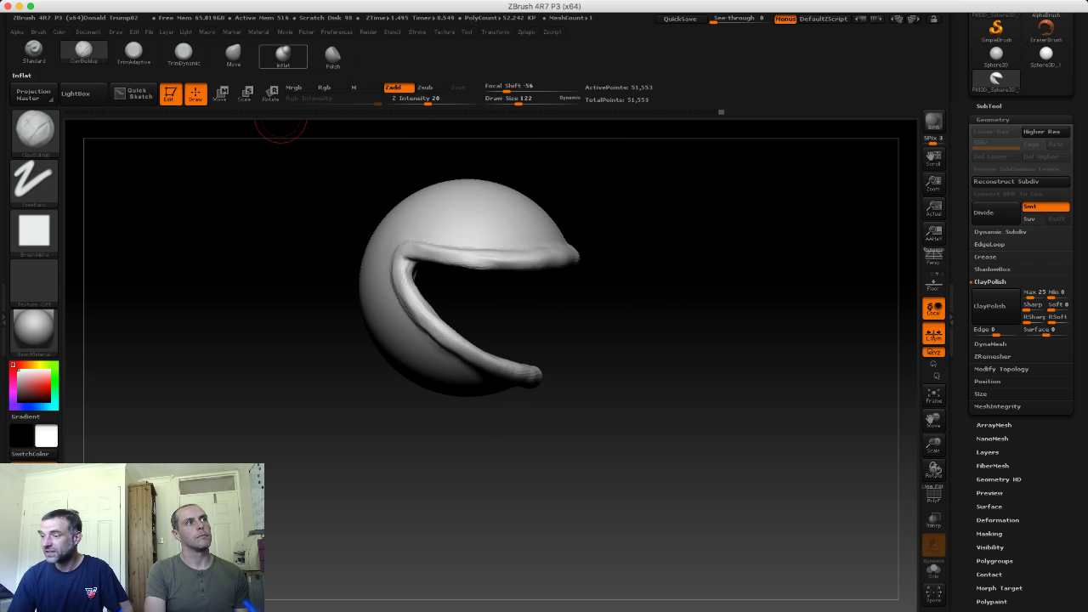
click(233, 53)
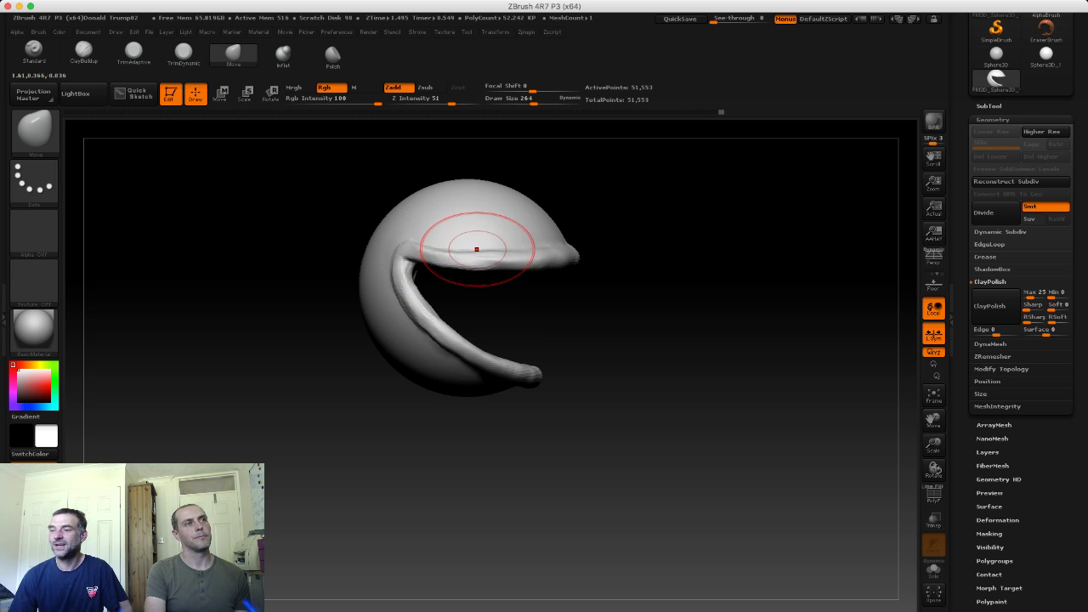
Step: Set the Move brush Draw Size to 192 and reshape the mouth corner
key(bracketright)
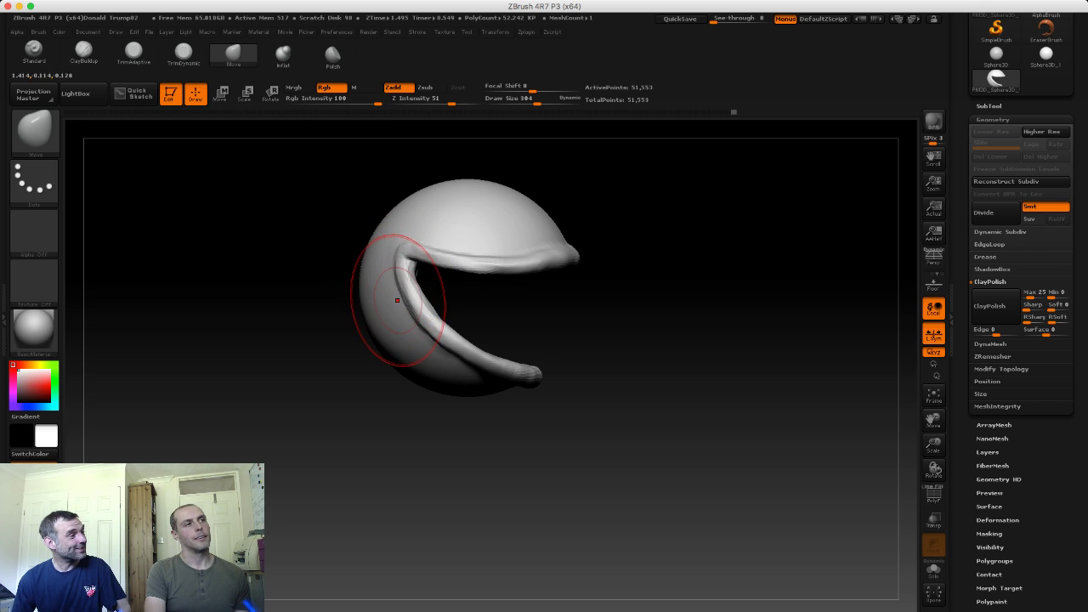
text(ss192)
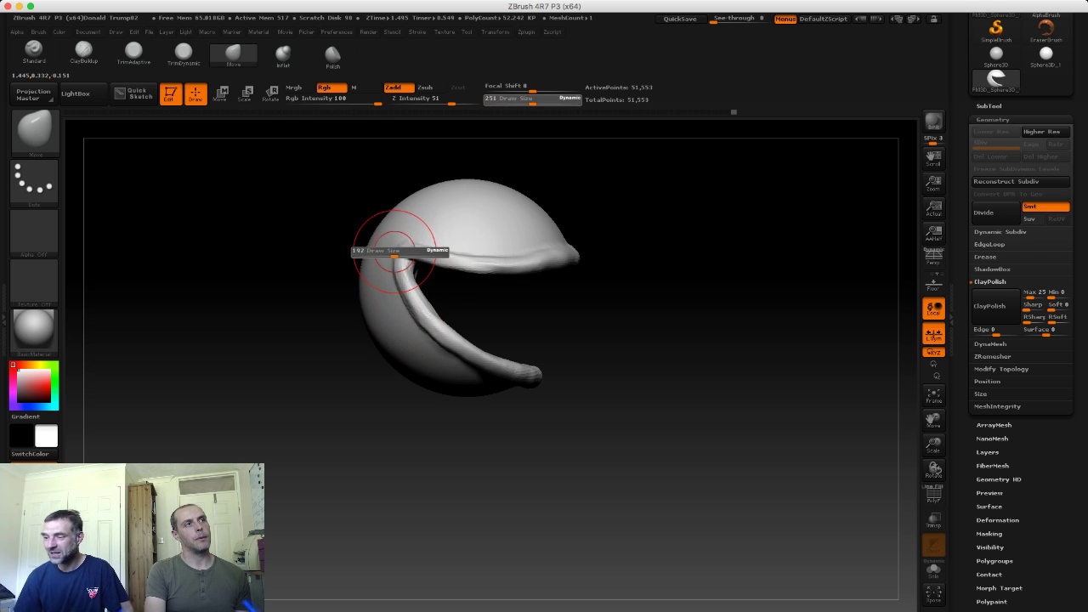
key(Return)
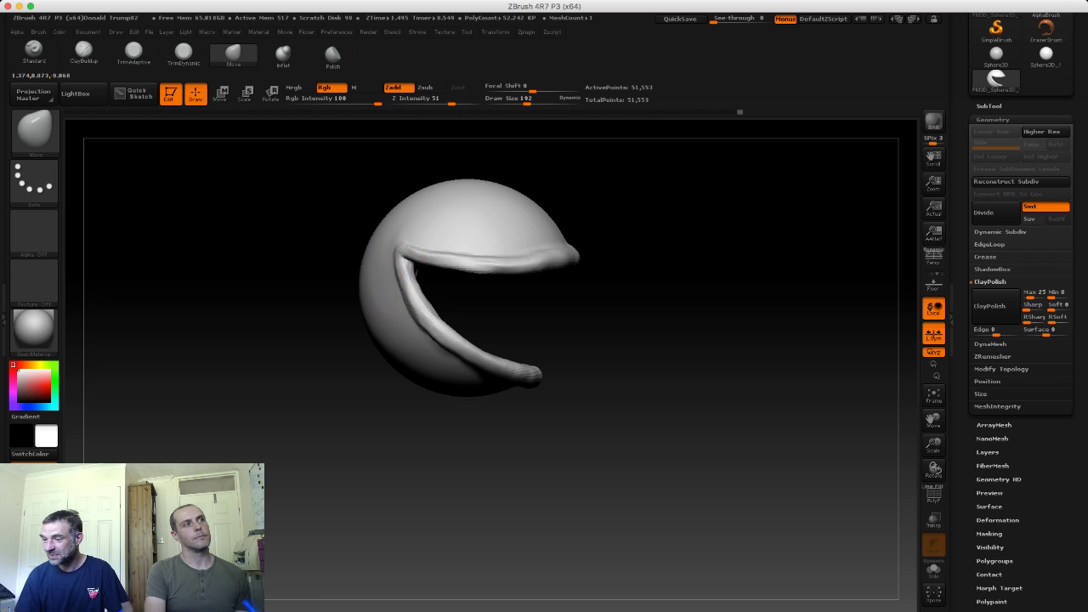
mouse_move(338, 259)
shift+mouse_down()
mouse_move(389, 261)
mouse_move(401, 304)
shift+mouse_up()
key(])
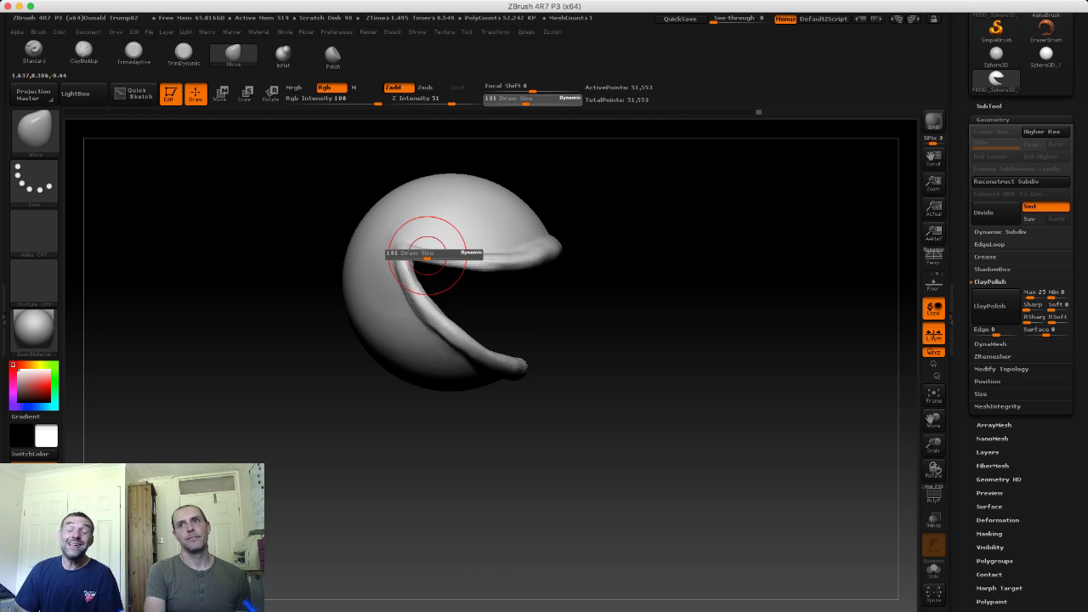
shift+drag(357, 238, 281, 234)
key(shift)
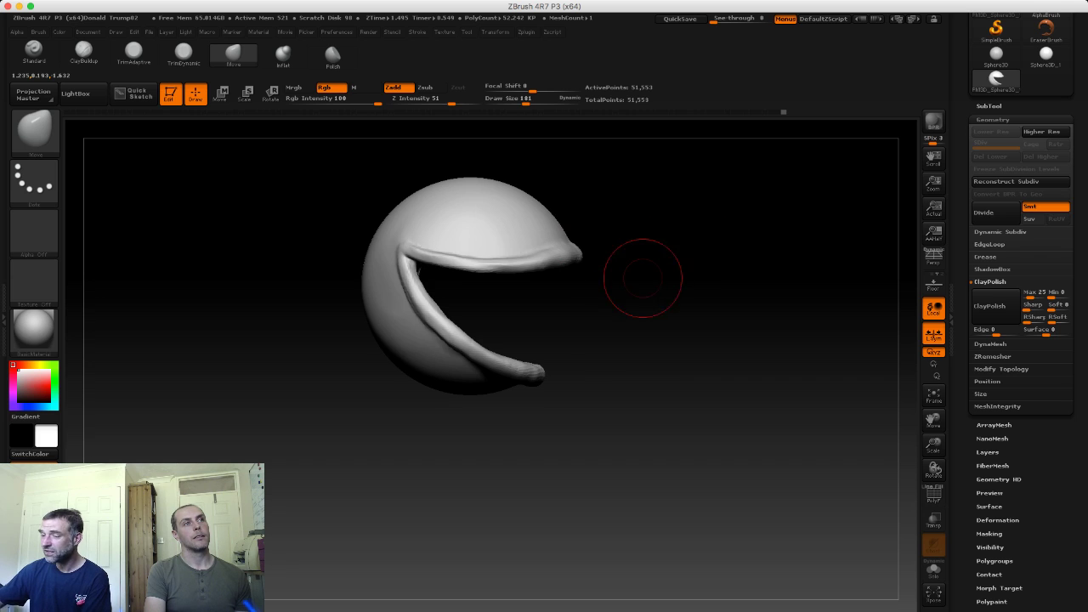
Step: Re-DynaMesh the sculpt, raising it to 53,459 active points
drag(642, 278, 655, 289)
drag(380, 235, 454, 235)
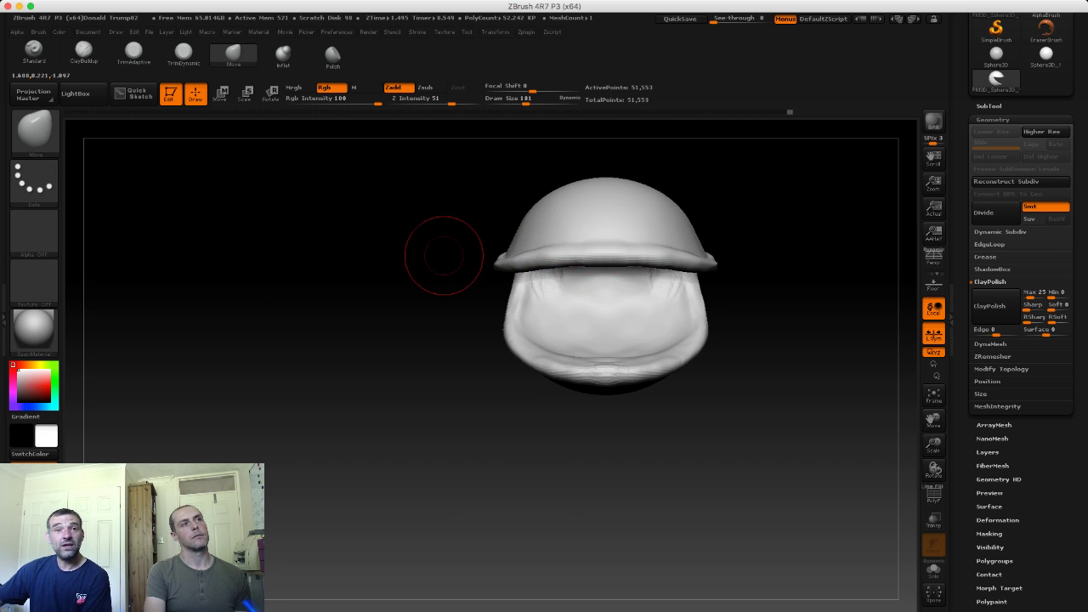
drag(442, 253, 587, 297)
key(ctrl+z)
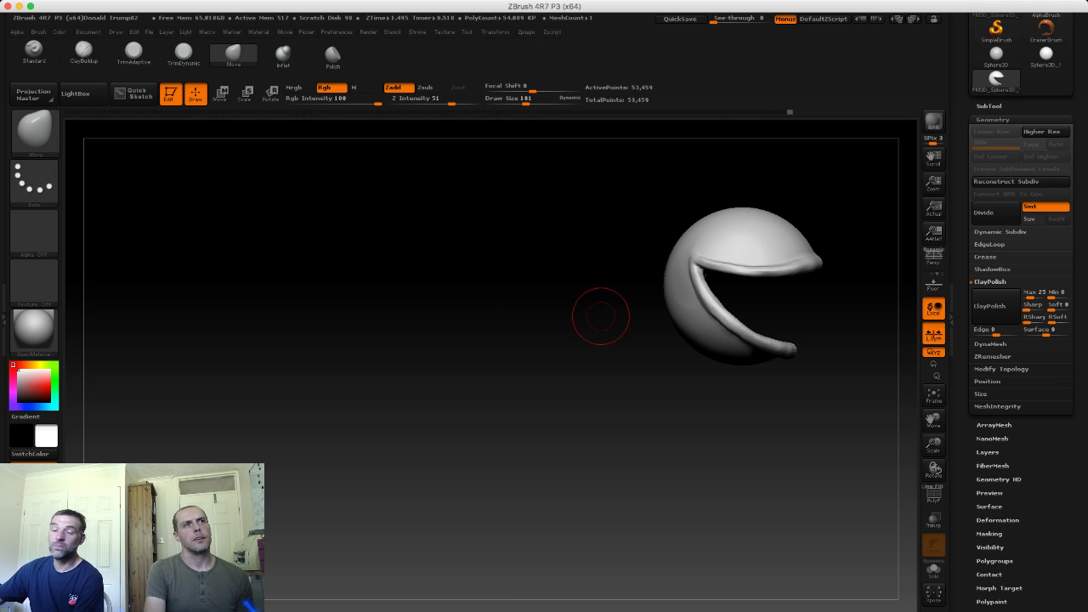
drag(602, 315, 545, 302)
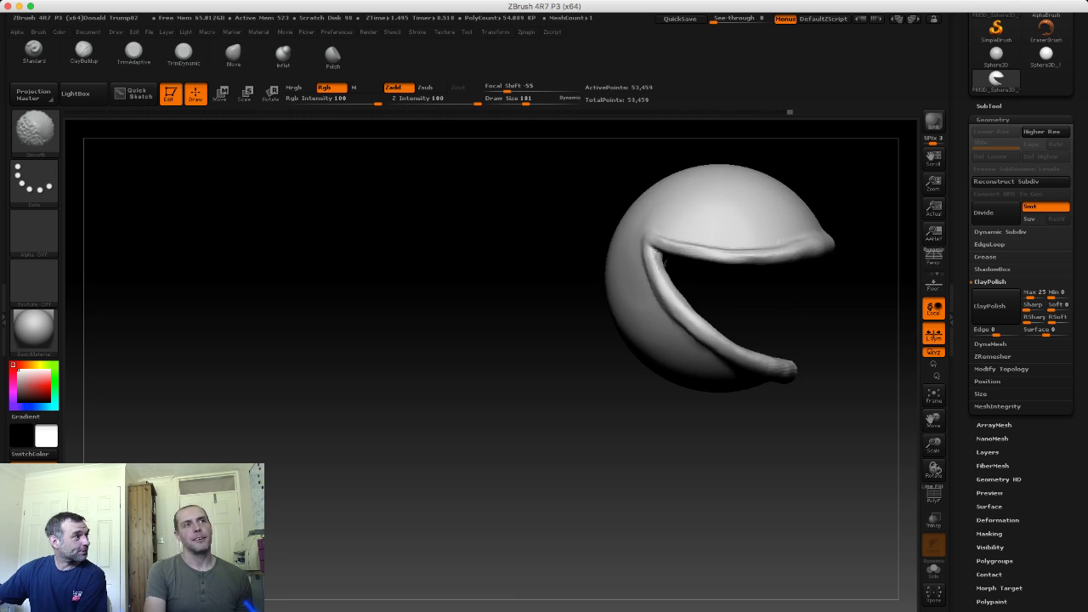
Step: Mask the long curving lower lip with MaskLasso outlines from two angles
scroll(535, 291, up, 3)
scroll(464, 289, up, 3)
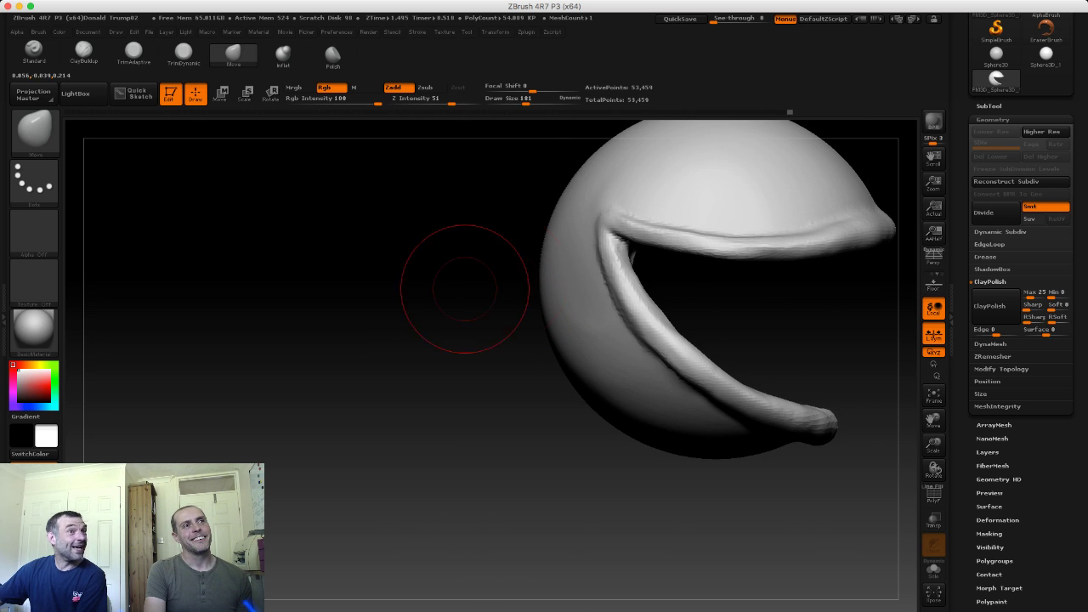
key(ctrl)
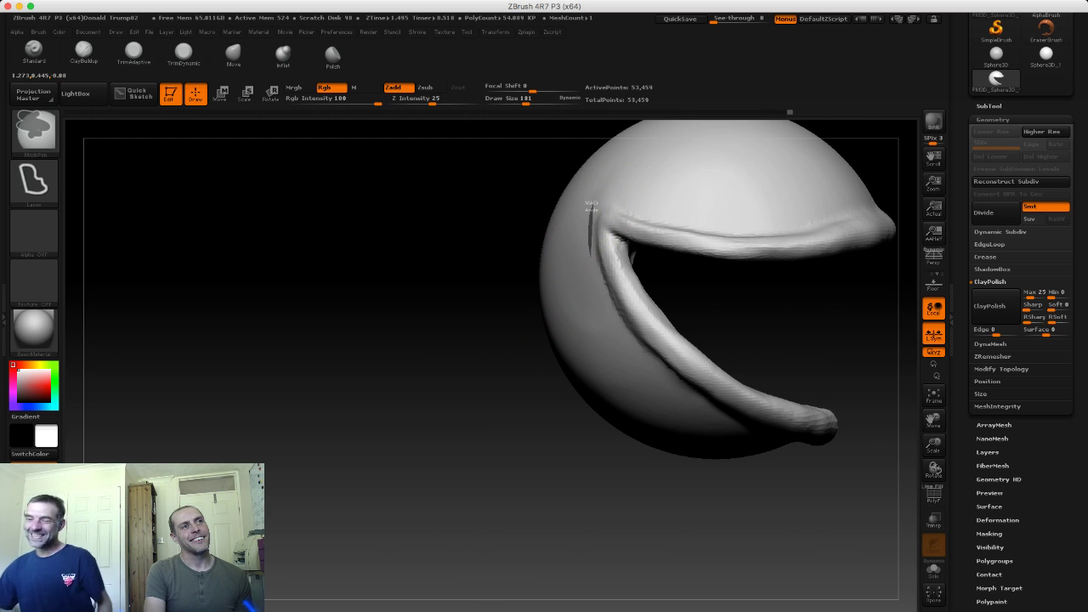
mouse_move(592, 208)
ctrl+mouse_down()
mouse_move(735, 418)
mouse_move(420, 328)
ctrl+mouse_up()
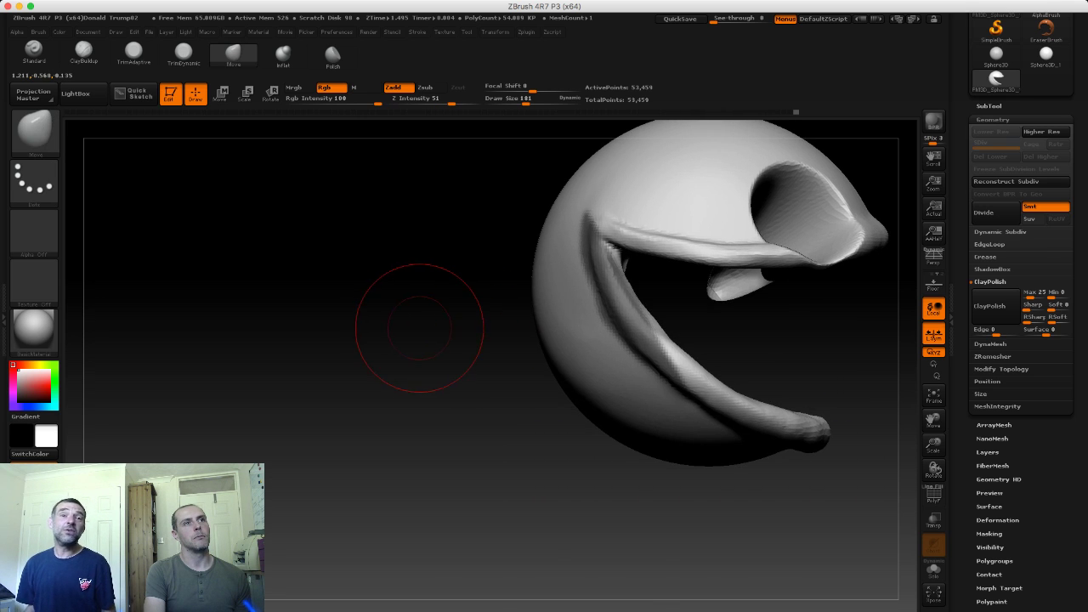
mouse_move(408, 291)
mouse_down()
mouse_move(450, 315)
mouse_move(450, 265)
mouse_up()
key(ctrl)
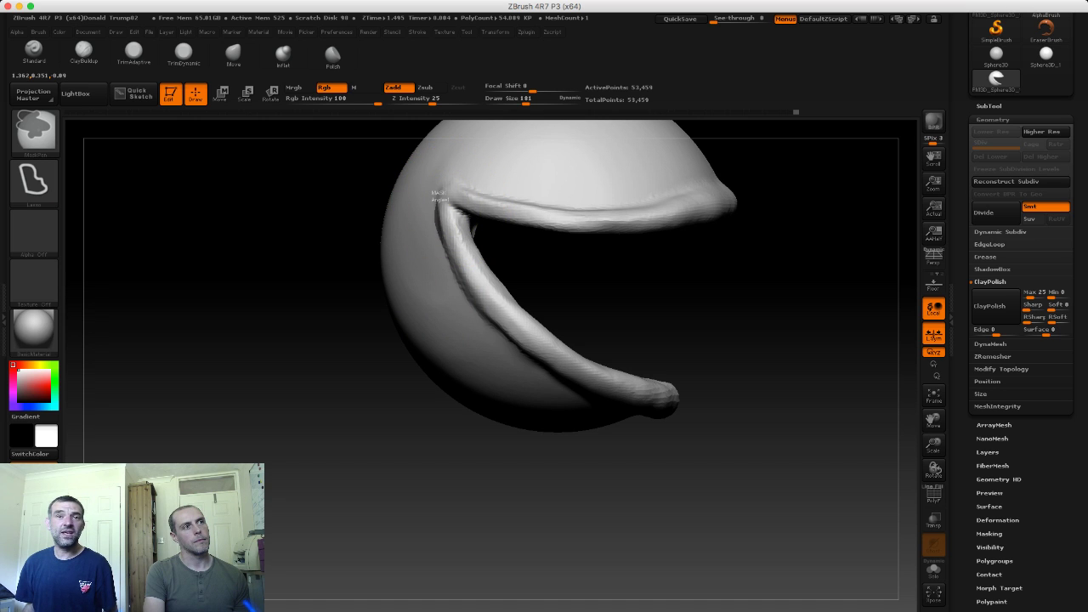
ctrl+drag(440, 196, 595, 365)
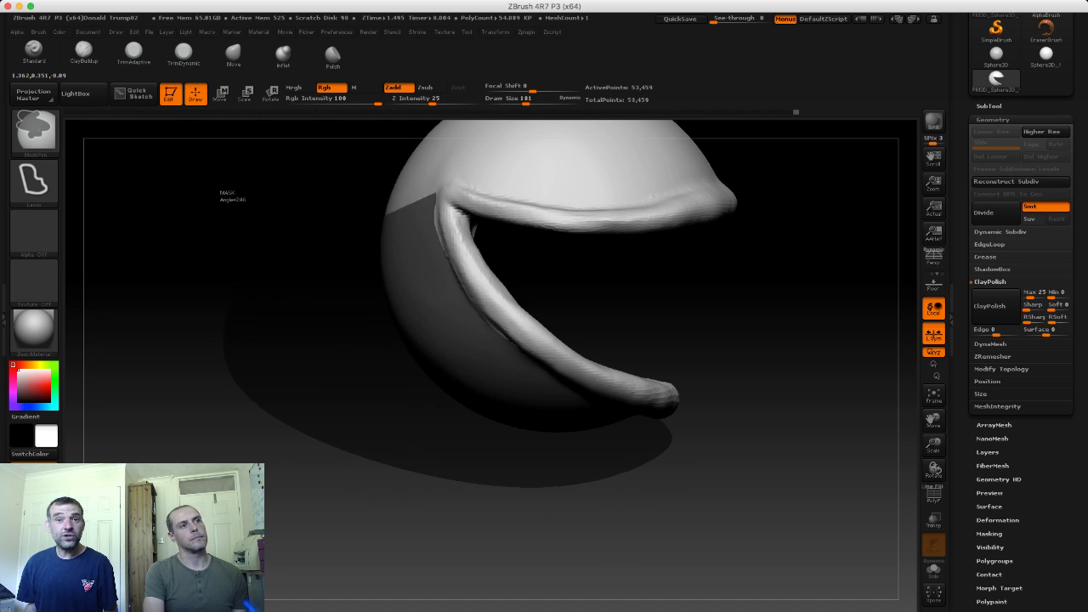
mouse_move(340, 271)
mouse_down()
mouse_move(255, 281)
mouse_move(292, 250)
mouse_move(248, 176)
mouse_up()
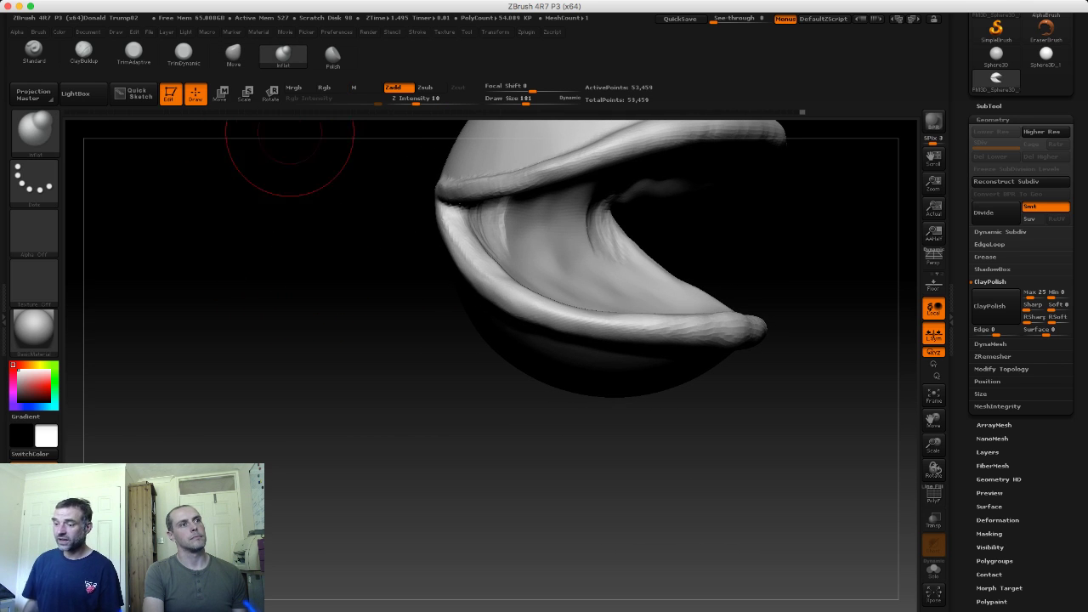
Step: Inflate the lower lip ridge along its length with the Inflat brush
click(283, 56)
drag(320, 295, 546, 298)
key(s)
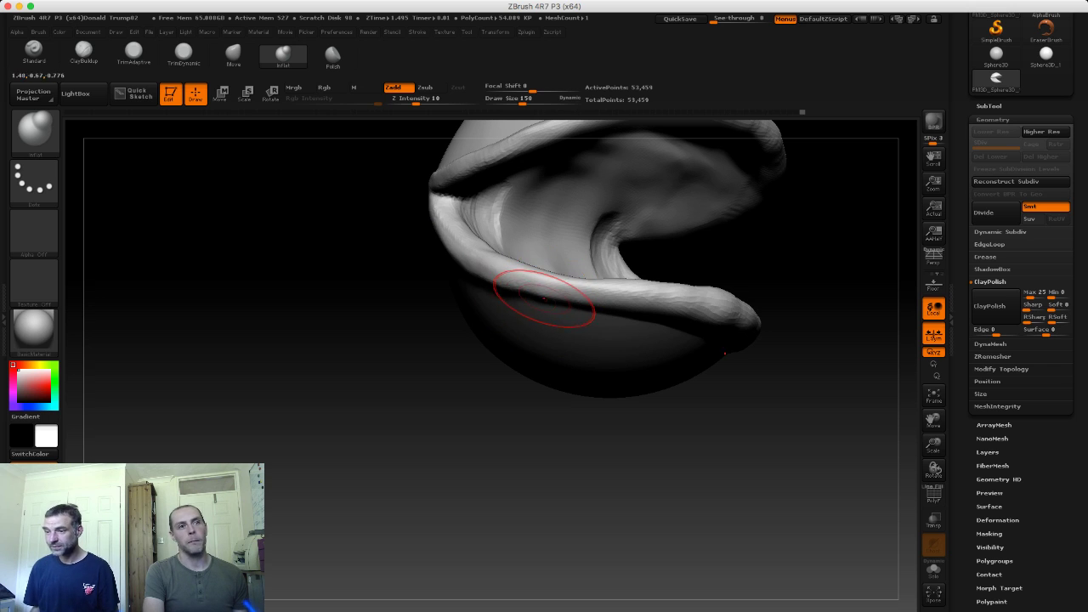
drag(527, 425, 553, 340)
mouse_move(481, 276)
mouse_down()
mouse_move(681, 306)
mouse_move(739, 366)
mouse_move(663, 308)
mouse_up()
mouse_move(790, 323)
mouse_down()
mouse_move(646, 289)
mouse_move(535, 280)
mouse_up()
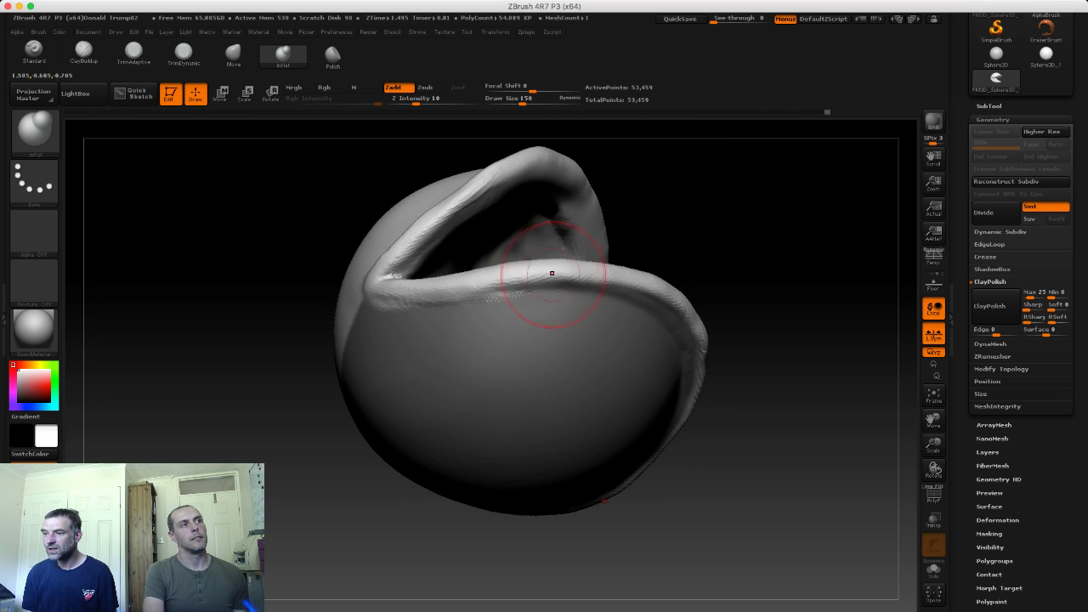
drag(352, 279, 445, 280)
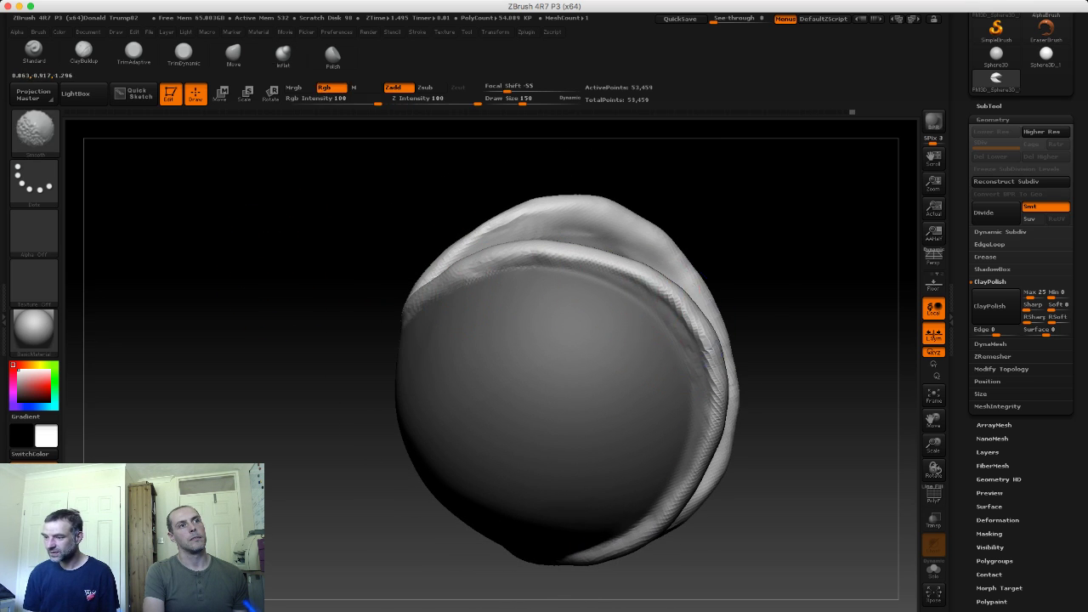
drag(765, 272, 761, 374)
drag(400, 212, 405, 315)
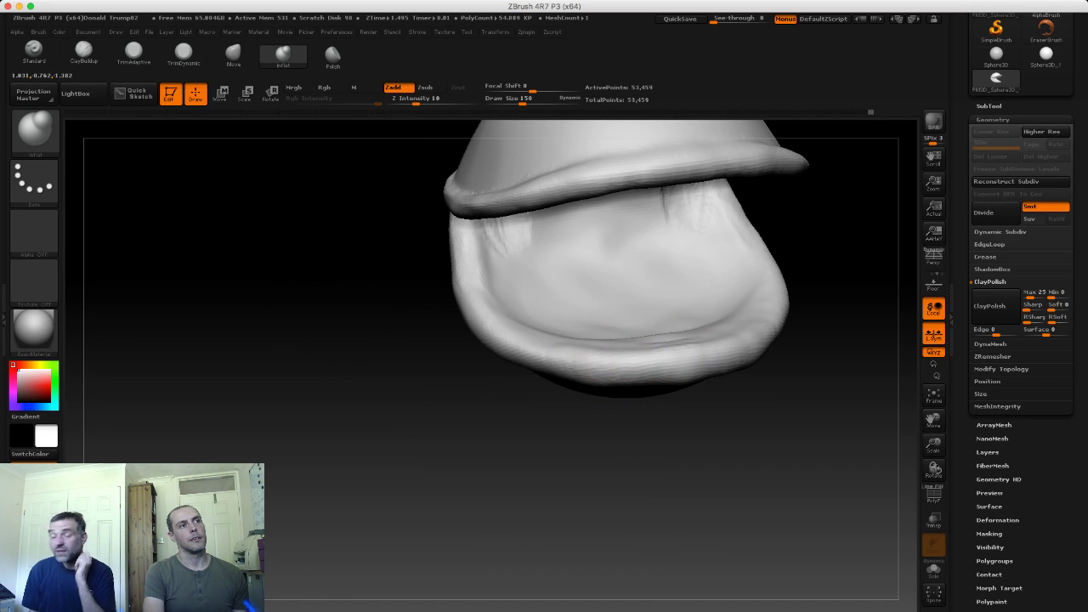
Step: Smooth the lower lip into a fuller rounded rim, reaching 54,653 points
drag(408, 366, 499, 352)
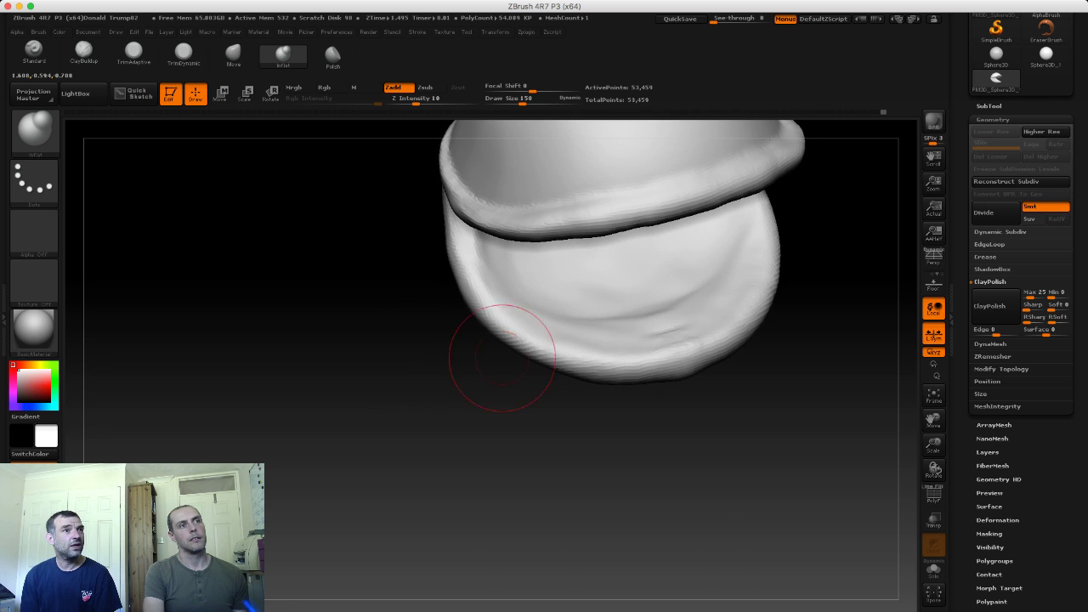
shift+drag(607, 328, 629, 331)
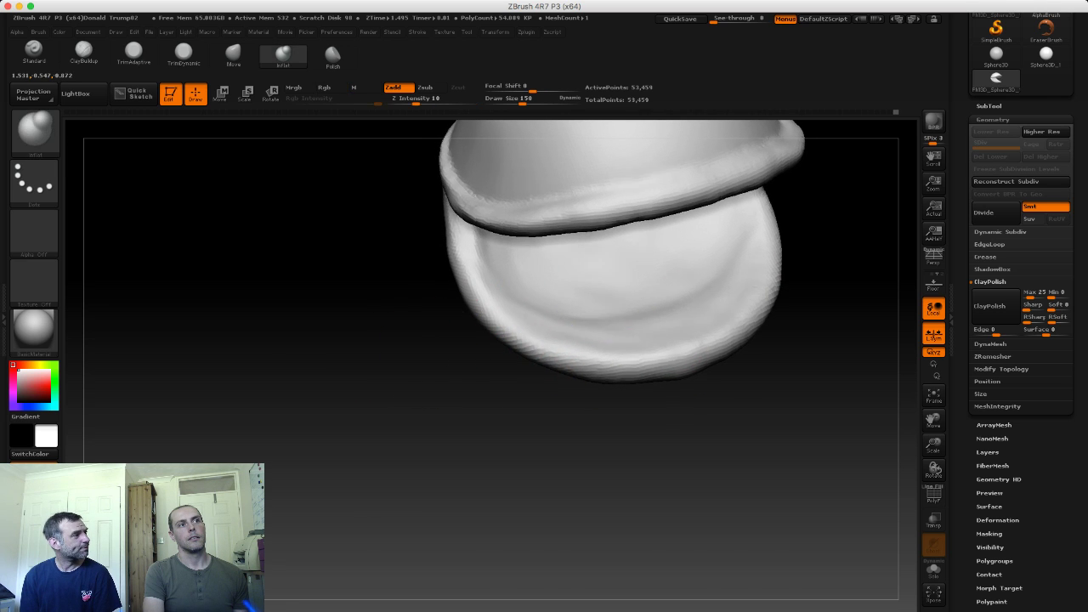
mouse_move(340, 383)
mouse_down()
mouse_move(408, 281)
mouse_move(383, 230)
mouse_move(528, 303)
mouse_up()
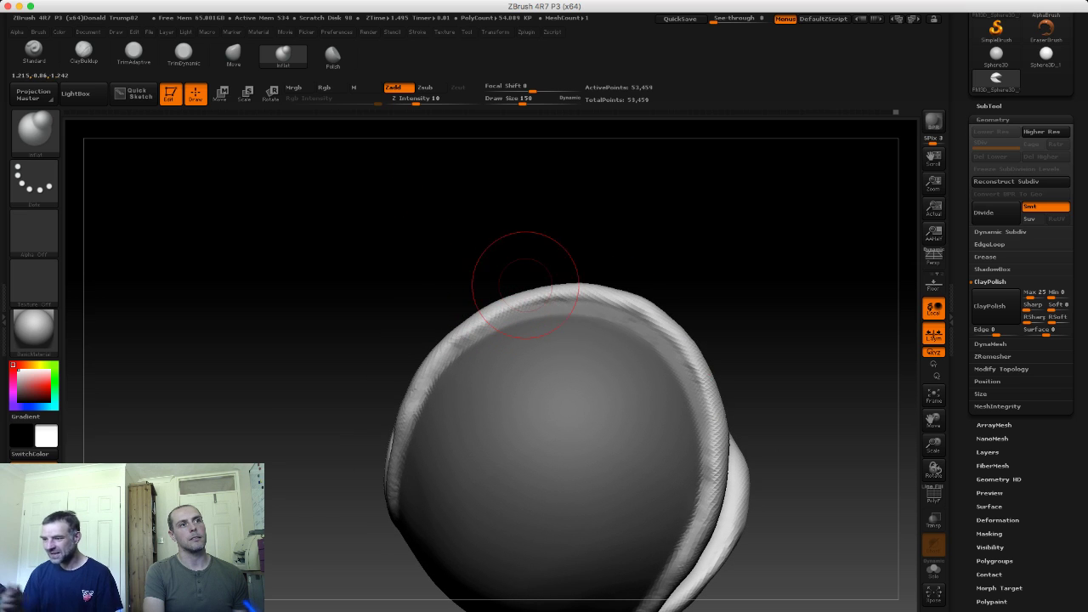
mouse_move(567, 255)
mouse_down()
mouse_move(369, 297)
mouse_move(668, 255)
mouse_up()
mouse_move(334, 247)
mouse_down()
mouse_move(389, 312)
mouse_move(389, 280)
mouse_move(357, 247)
mouse_move(255, 267)
mouse_up()
key(ctrl)
click(283, 53)
mouse_move(280, 316)
mouse_down()
mouse_move(249, 304)
mouse_move(312, 286)
mouse_move(316, 297)
mouse_up()
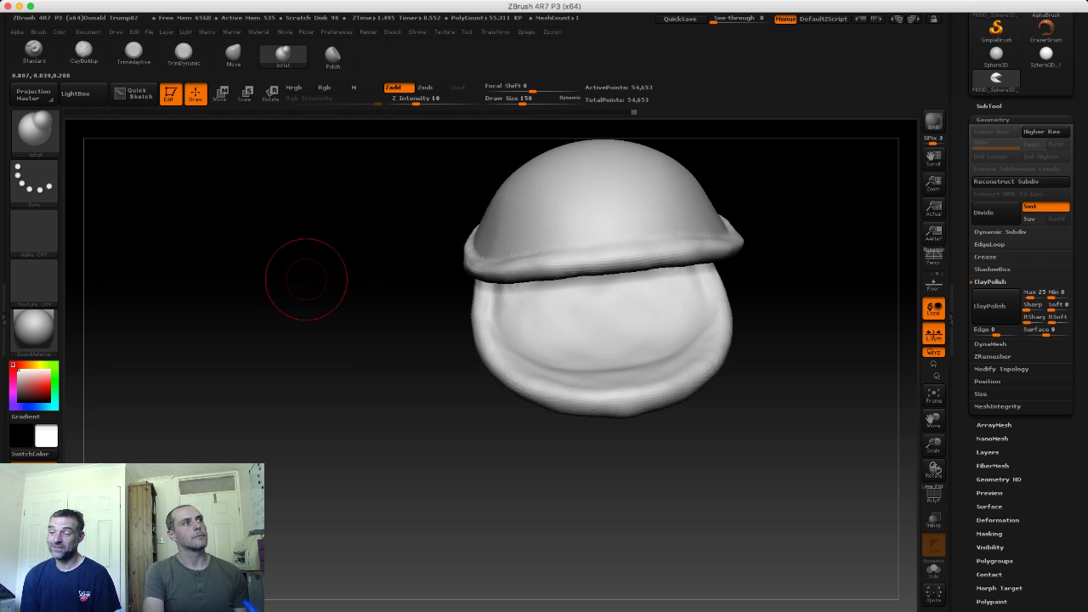
Step: Build up clay inside the mouth cavity with ClayBuildup at Draw Size 186
click(84, 53)
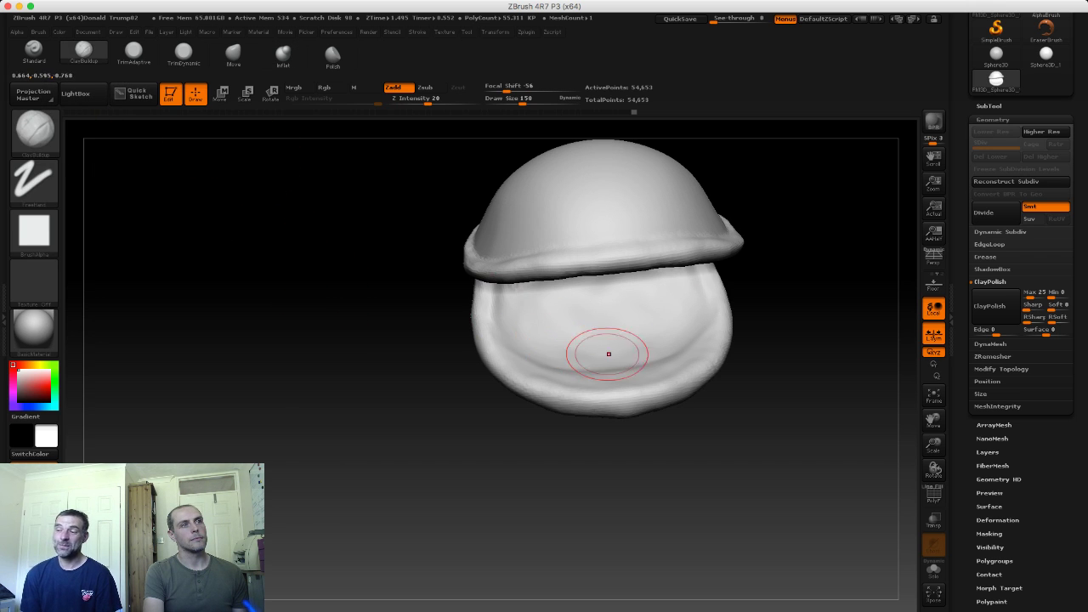
drag(654, 354, 565, 364)
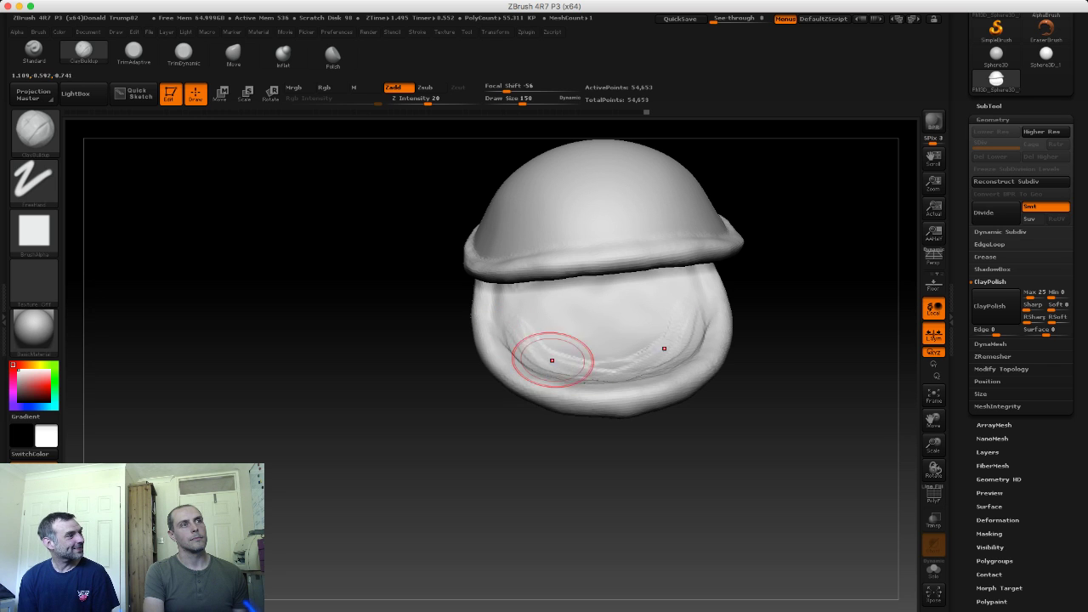
mouse_move(423, 323)
mouse_down()
mouse_move(560, 376)
mouse_move(629, 369)
mouse_up()
drag(531, 339, 450, 316)
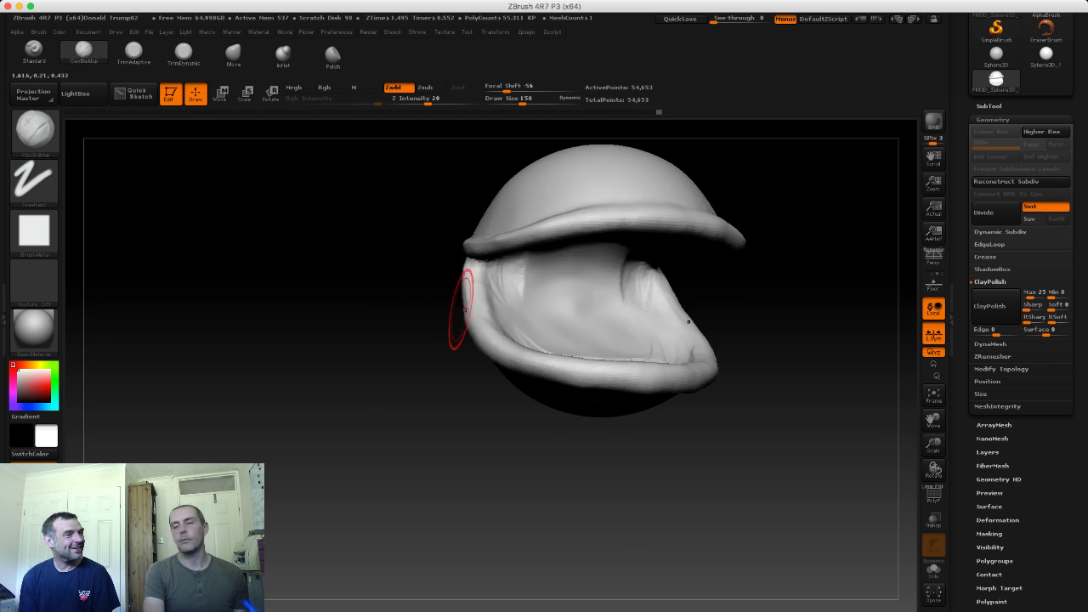
key(s)
mouse_move(547, 315)
mouse_down()
mouse_move(437, 315)
mouse_move(426, 338)
mouse_up()
mouse_move(578, 357)
mouse_down()
mouse_move(596, 332)
mouse_move(564, 346)
mouse_move(595, 355)
mouse_up()
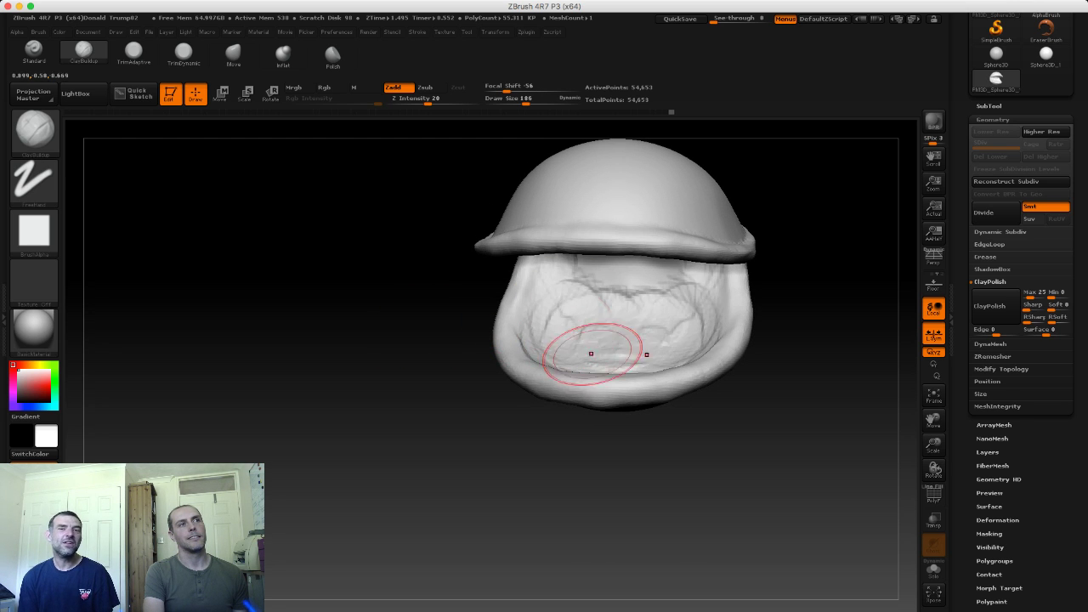
mouse_move(383, 340)
mouse_down()
mouse_move(297, 340)
mouse_move(382, 340)
mouse_up()
mouse_move(595, 306)
mouse_down()
mouse_move(583, 279)
mouse_move(612, 306)
mouse_up()
mouse_move(428, 270)
mouse_down()
mouse_move(358, 281)
mouse_move(460, 312)
mouse_move(570, 291)
mouse_move(540, 305)
mouse_up()
Step: Add more clay across the inner mouth surface, ending in a straight front view
drag(522, 352, 502, 306)
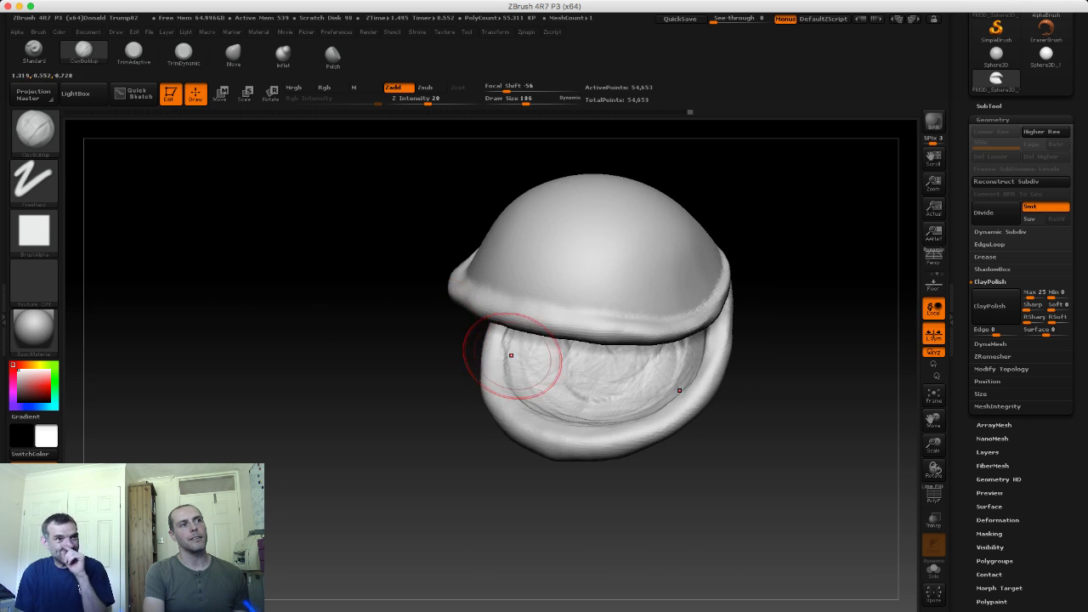
drag(583, 417, 581, 370)
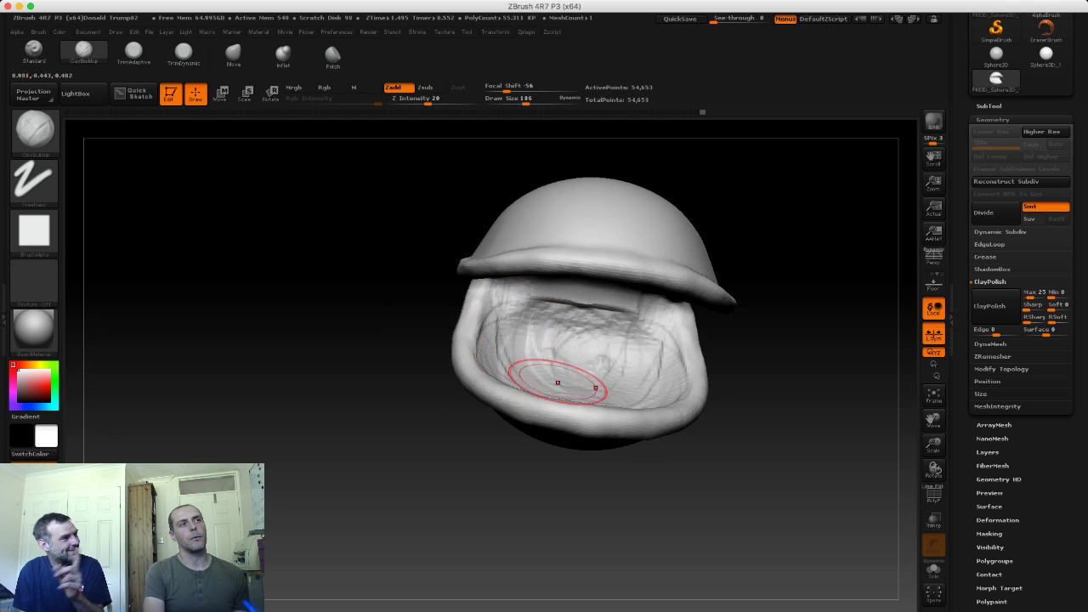
mouse_move(389, 328)
mouse_down()
mouse_move(442, 281)
mouse_move(520, 321)
mouse_move(526, 276)
mouse_move(558, 291)
mouse_up()
drag(420, 279, 561, 293)
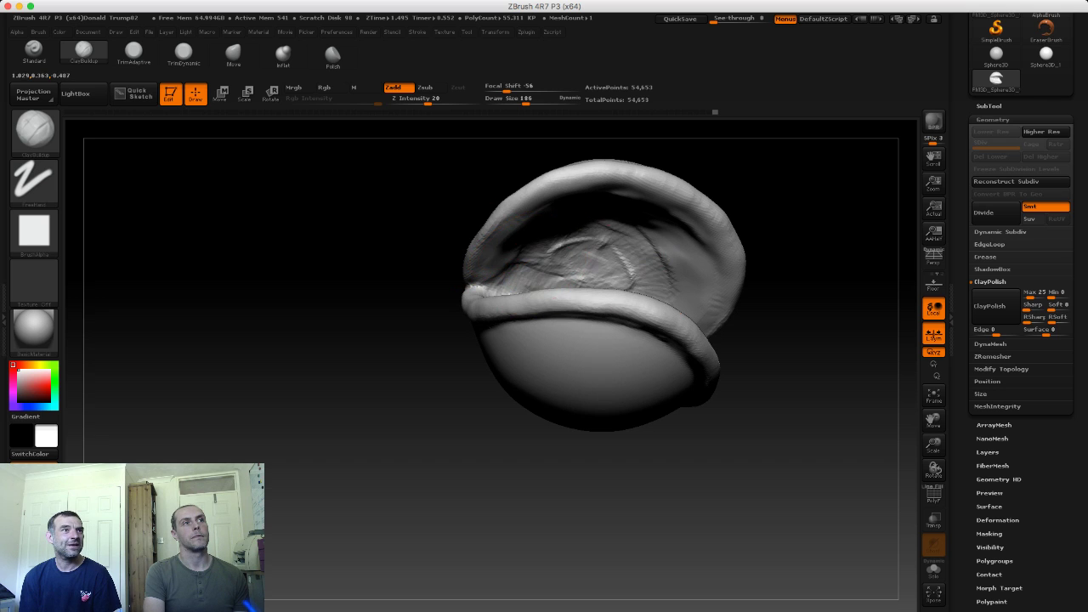
drag(583, 215, 654, 244)
drag(388, 238, 403, 252)
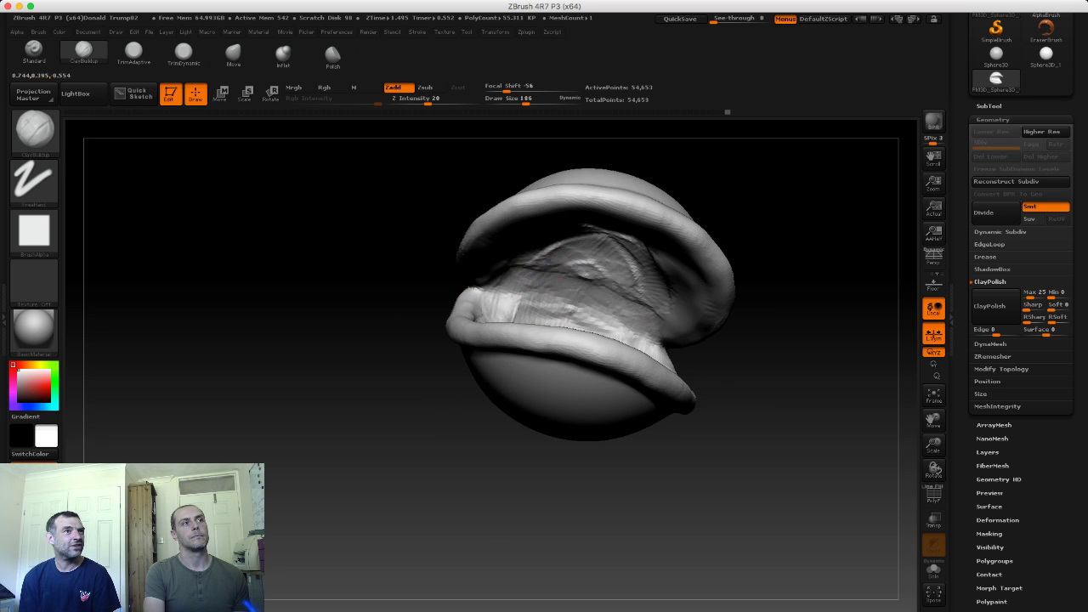
drag(508, 269, 504, 333)
mouse_move(402, 272)
mouse_down()
mouse_move(498, 209)
mouse_move(481, 182)
mouse_up()
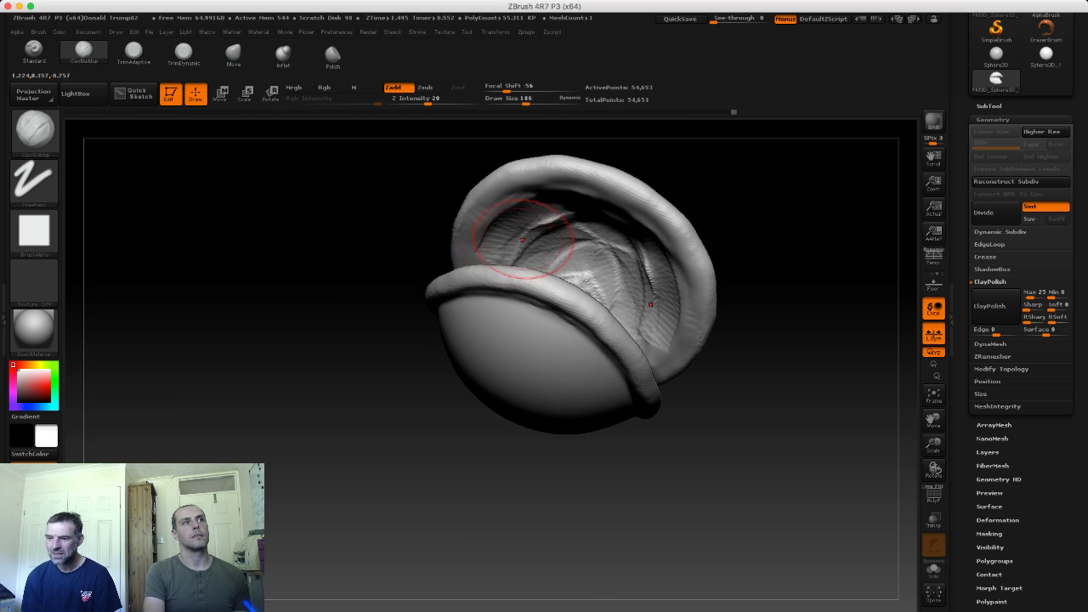
mouse_move(457, 226)
shift+mouse_down()
mouse_move(411, 261)
mouse_move(575, 286)
mouse_move(487, 263)
shift+mouse_up()
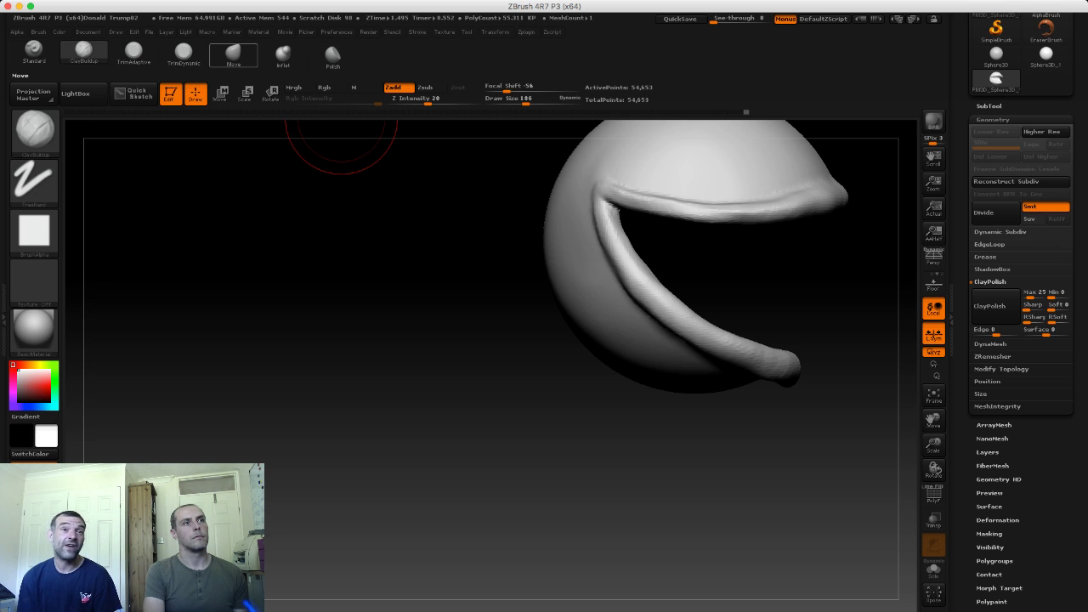
Step: Push the lower lip's inner fold and tip into shape with Move at size 150, then 181
click(233, 55)
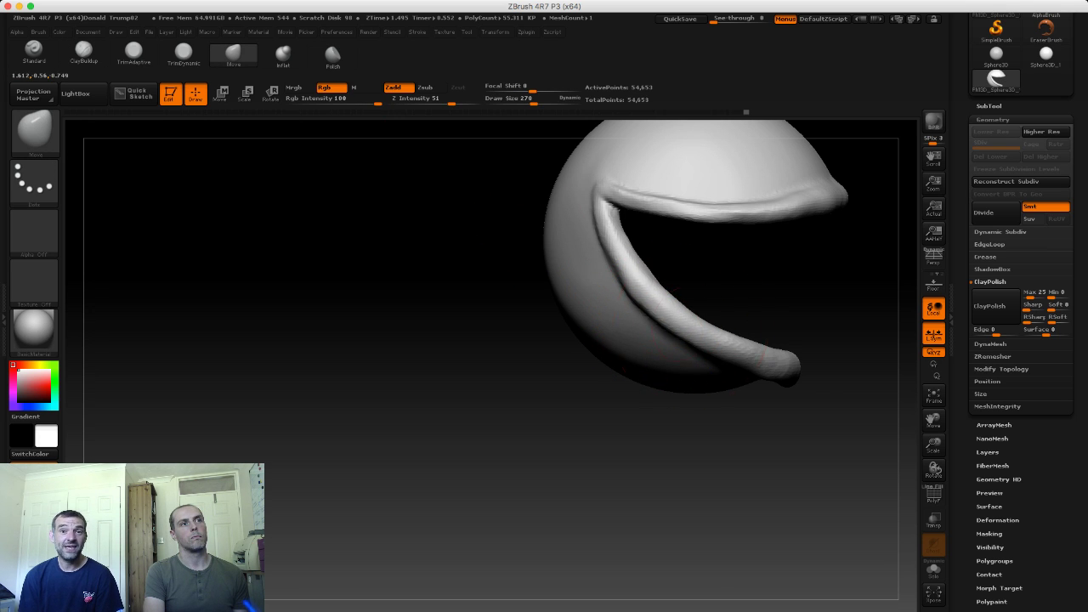
text(s150)
key(Return)
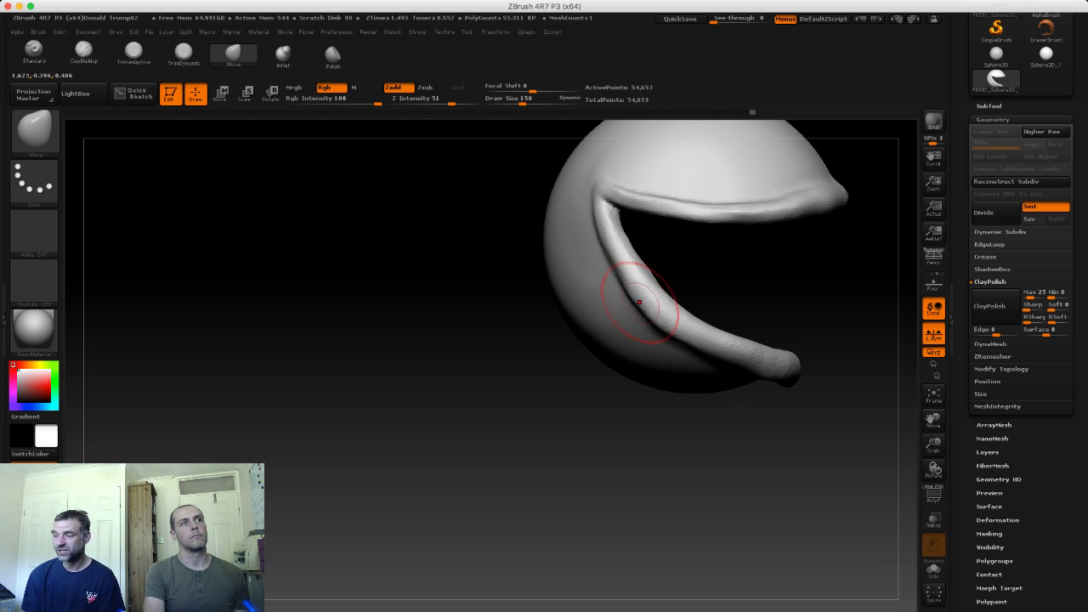
drag(614, 266, 608, 255)
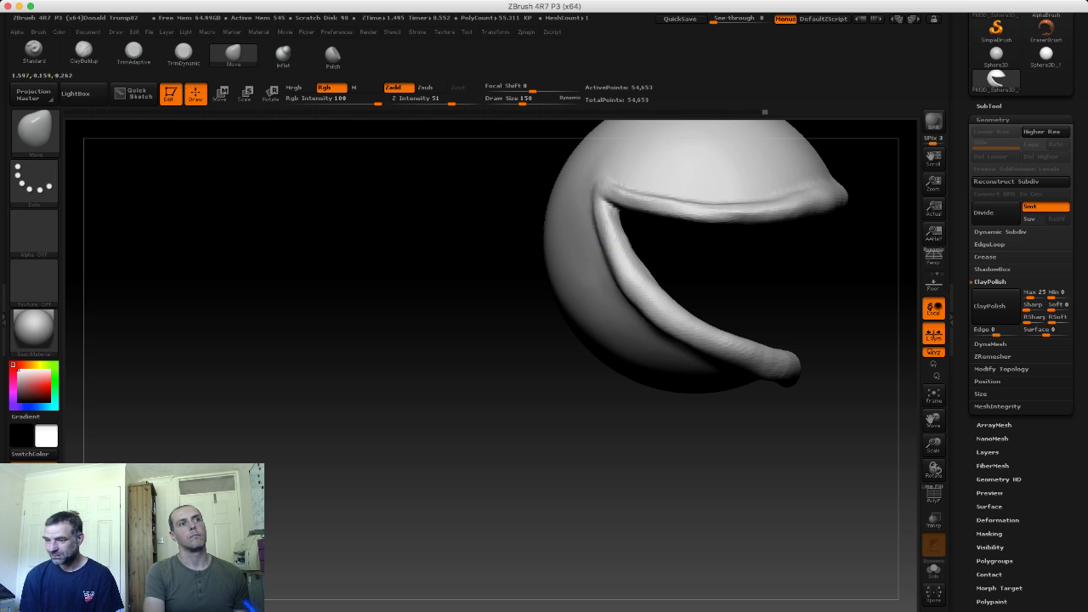
key(s)
drag(740, 364, 761, 364)
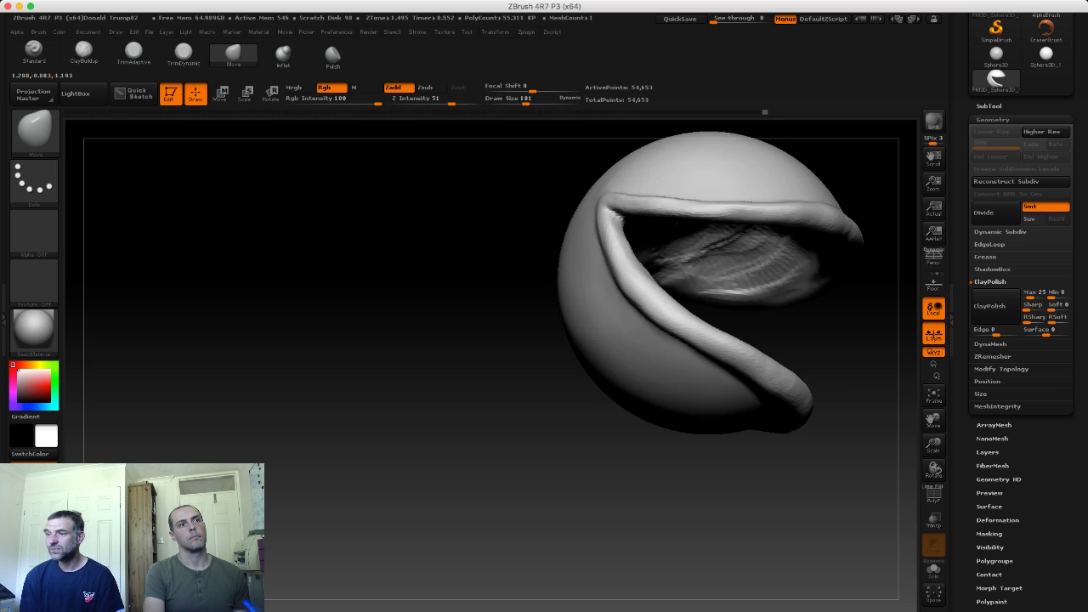
mouse_move(765, 476)
mouse_down()
mouse_move(717, 426)
mouse_move(717, 359)
mouse_up()
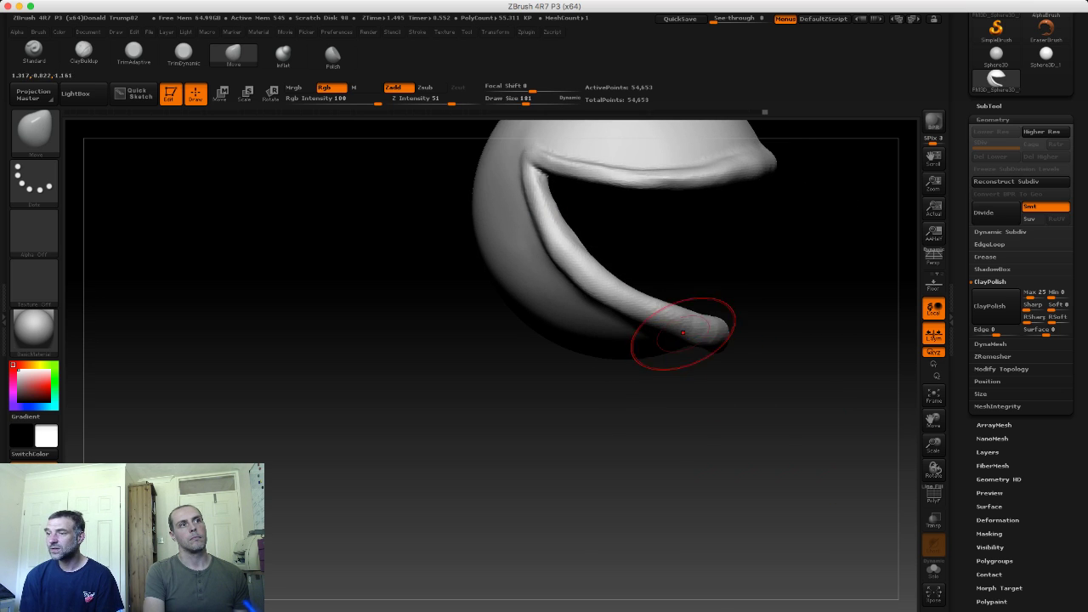
mouse_move(671, 391)
mouse_down()
mouse_move(596, 374)
mouse_move(620, 243)
mouse_up()
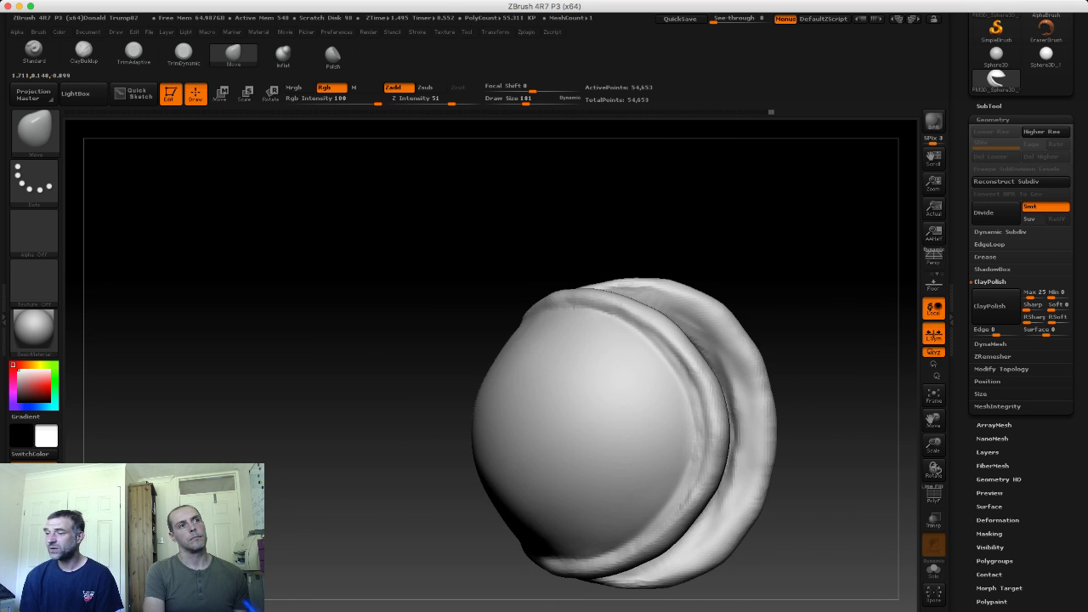
Step: Draw two SlicePen curves across the sphere beside the lip
key(ctrl+shift)
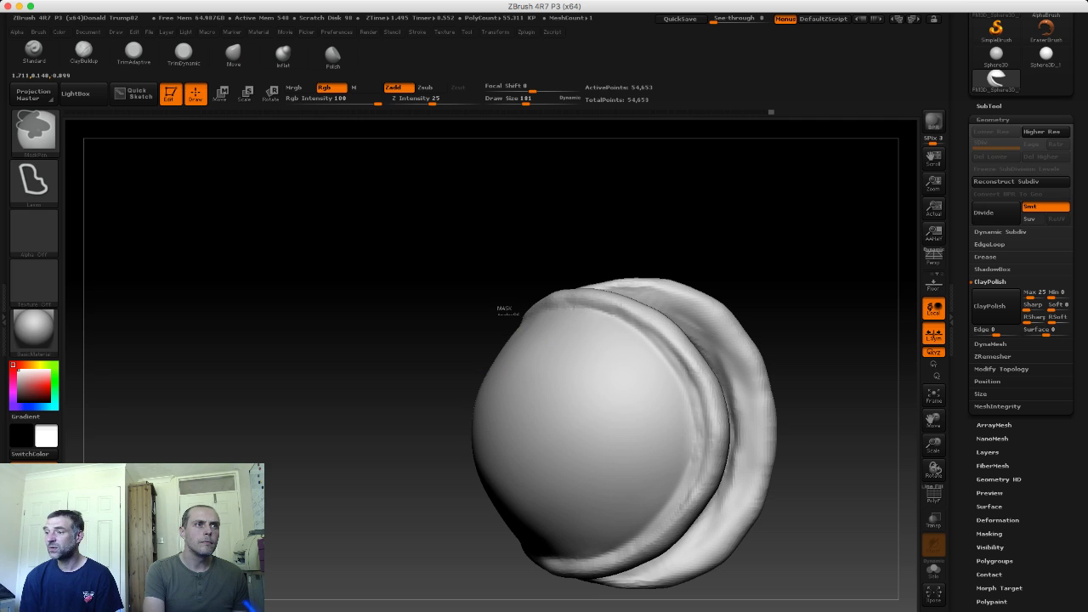
ctrl+shift+drag(637, 327, 696, 422)
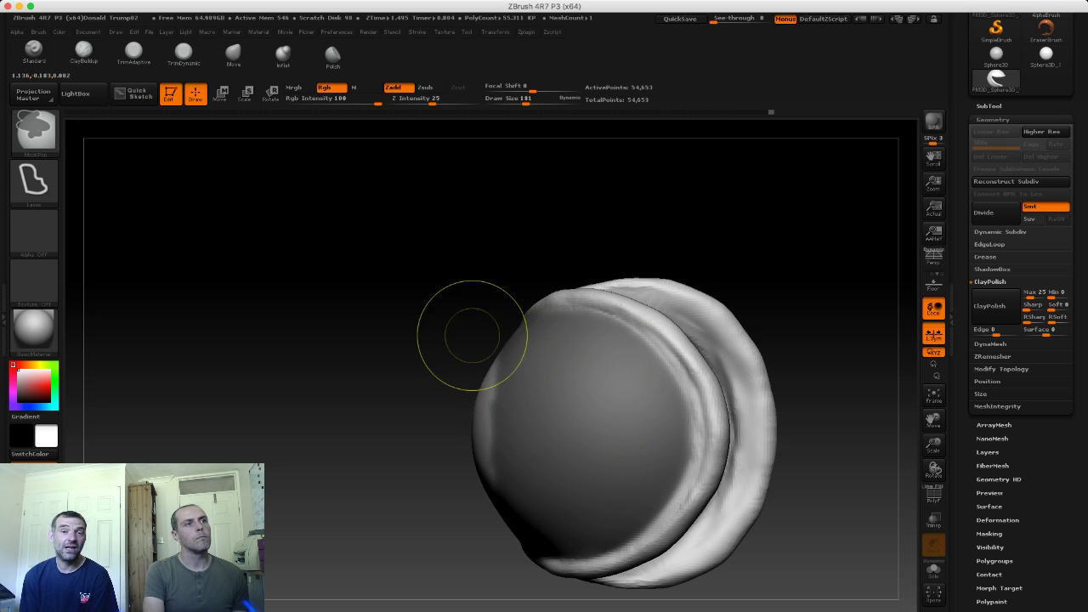
ctrl+shift+drag(472, 335, 481, 489)
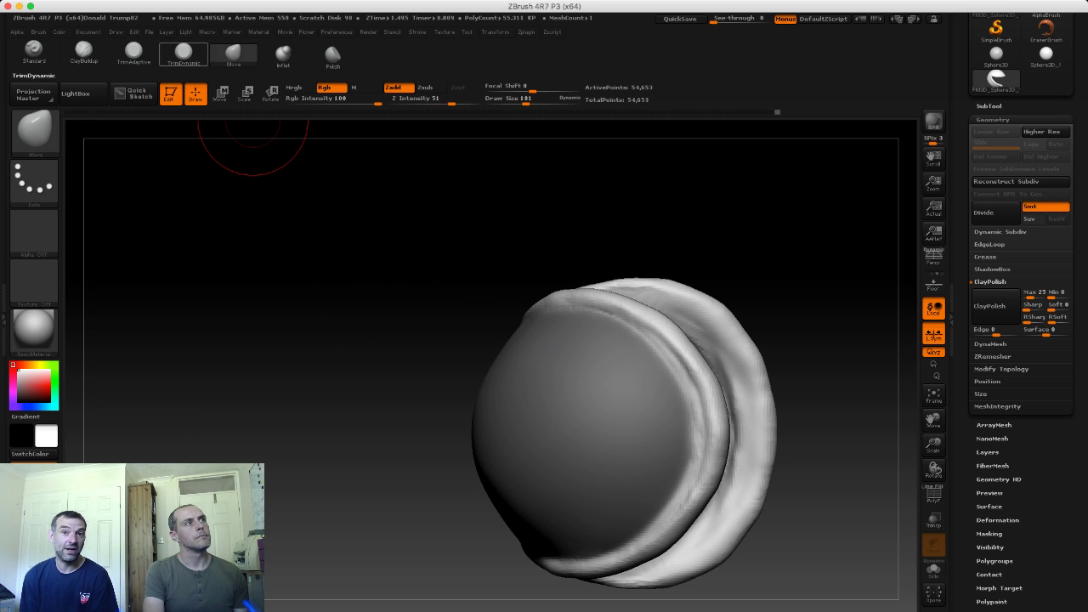
Step: Smooth the lumpy ridge along the curled lip's inner crease
click(283, 53)
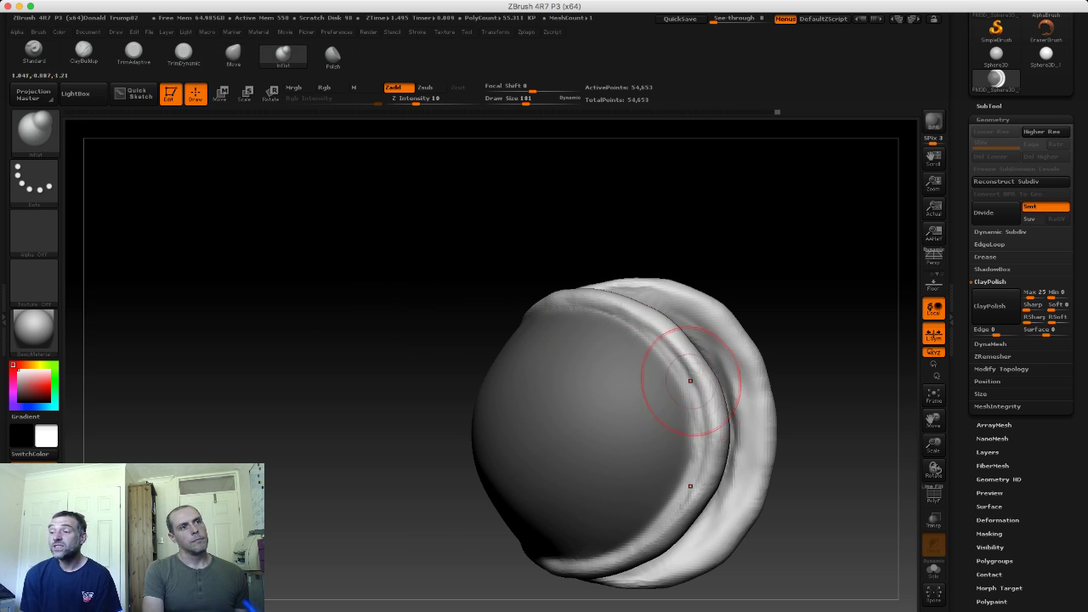
shift+drag(668, 352, 680, 382)
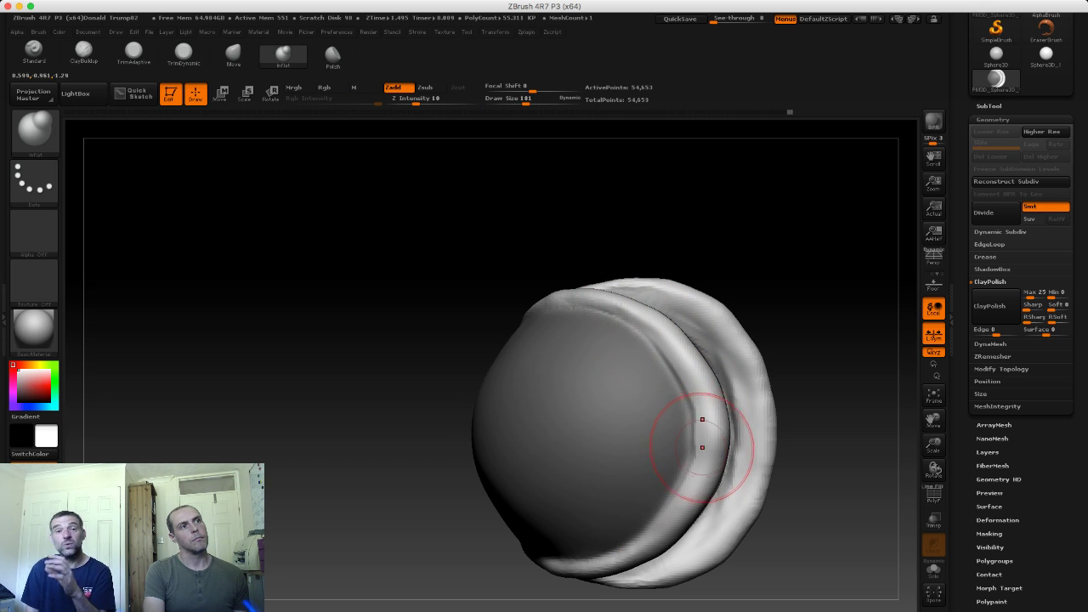
key(shift)
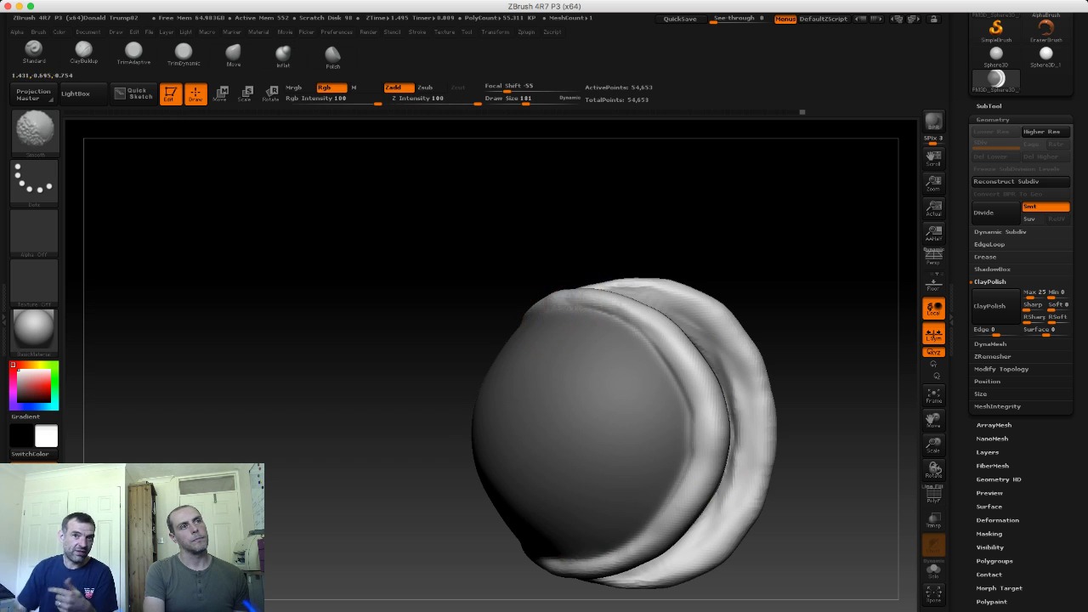
drag(491, 270, 427, 204)
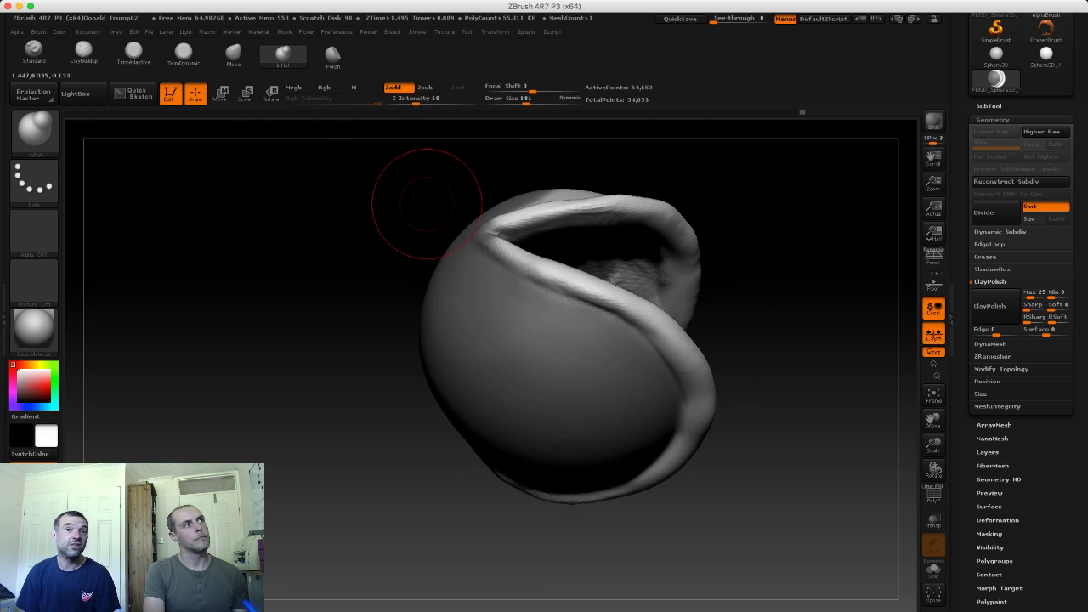
click(84, 51)
key(s)
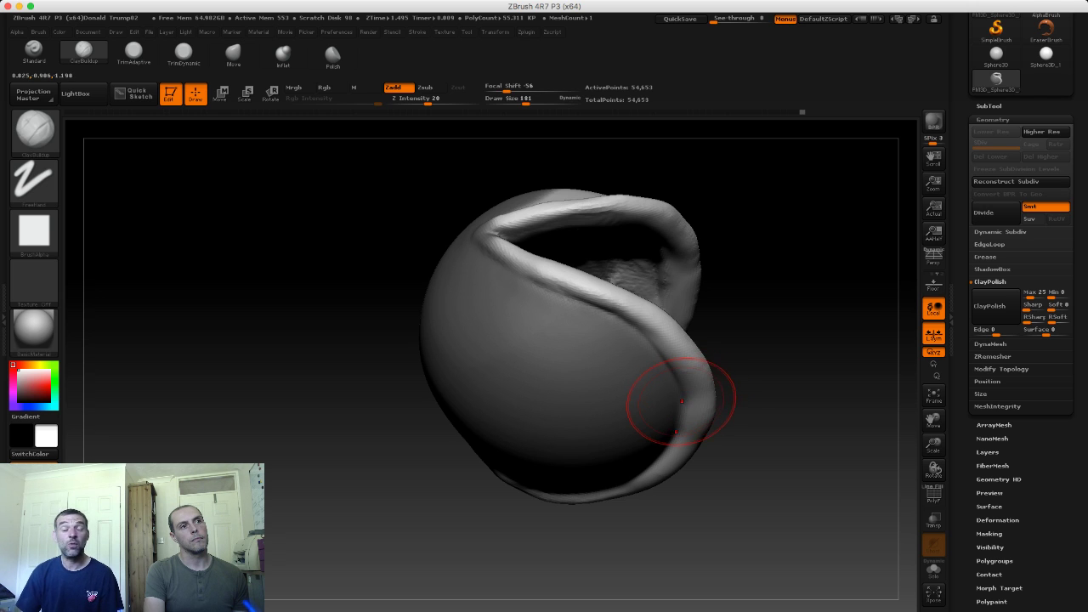
Step: Shrink the ClayBuildup draw size from 181 to 101 and turn the mouth opening toward the view
key(s)
drag(681, 393, 671, 393)
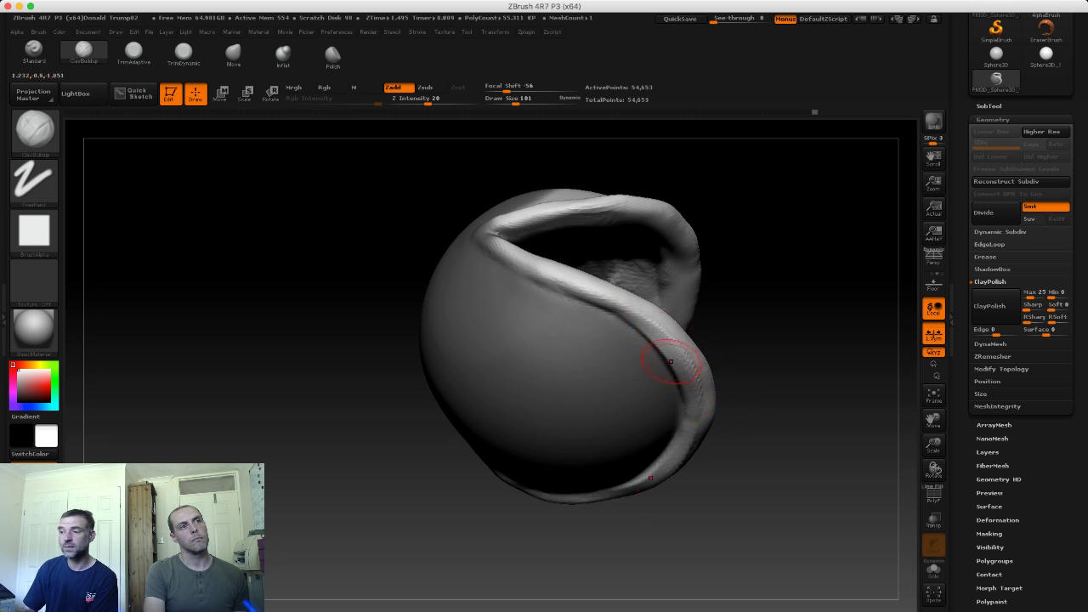
mouse_move(688, 363)
mouse_down()
mouse_move(667, 344)
mouse_move(629, 365)
mouse_up()
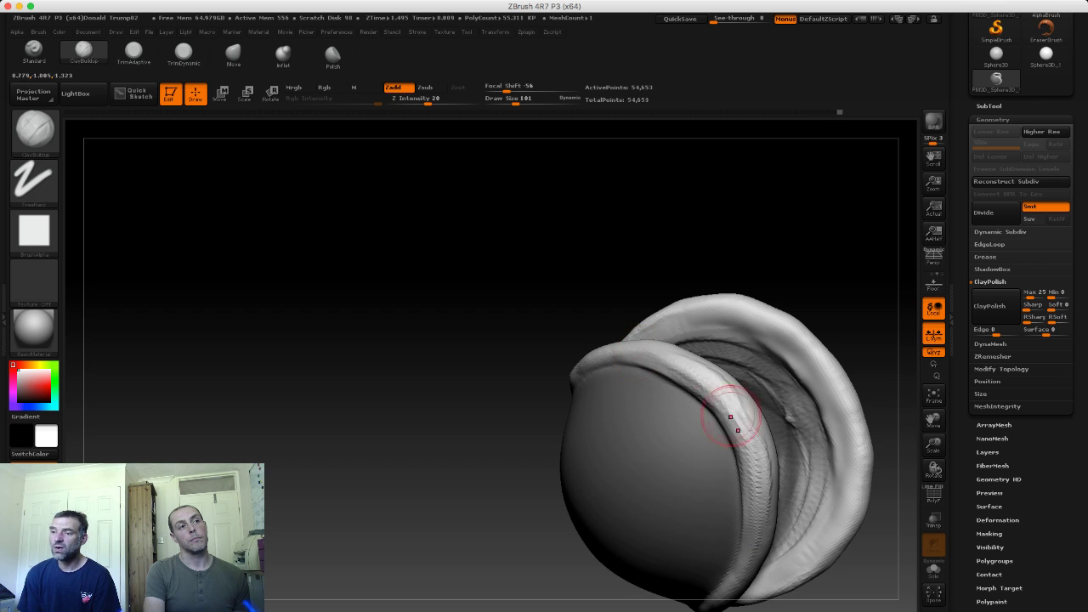
drag(476, 309, 579, 340)
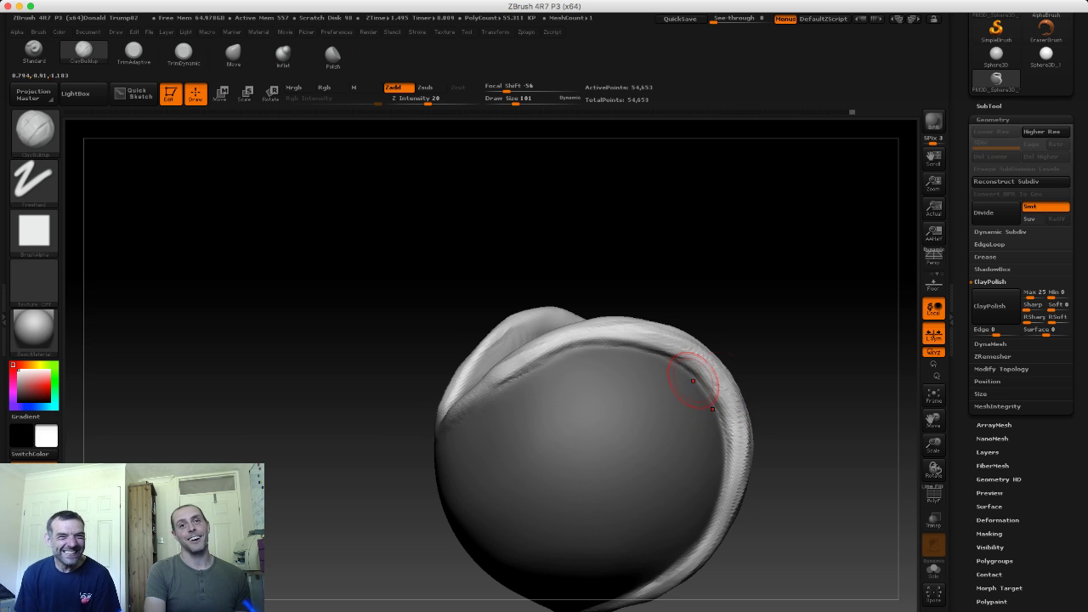
drag(693, 381, 811, 344)
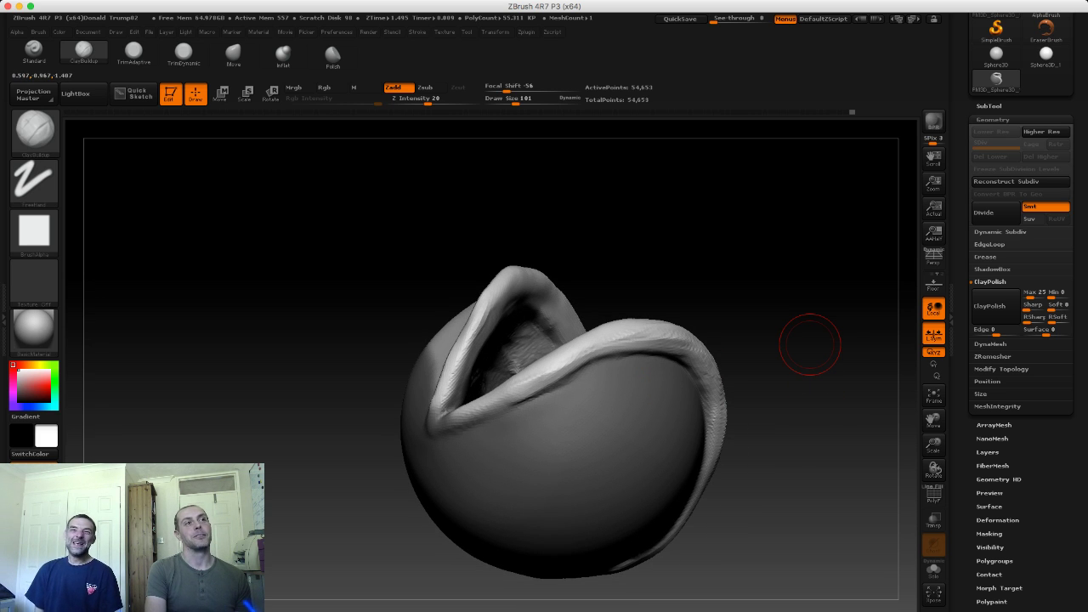
Step: Inspect the curled lip from the side and front, Shift-smoothing its rough spots
drag(882, 263, 662, 244)
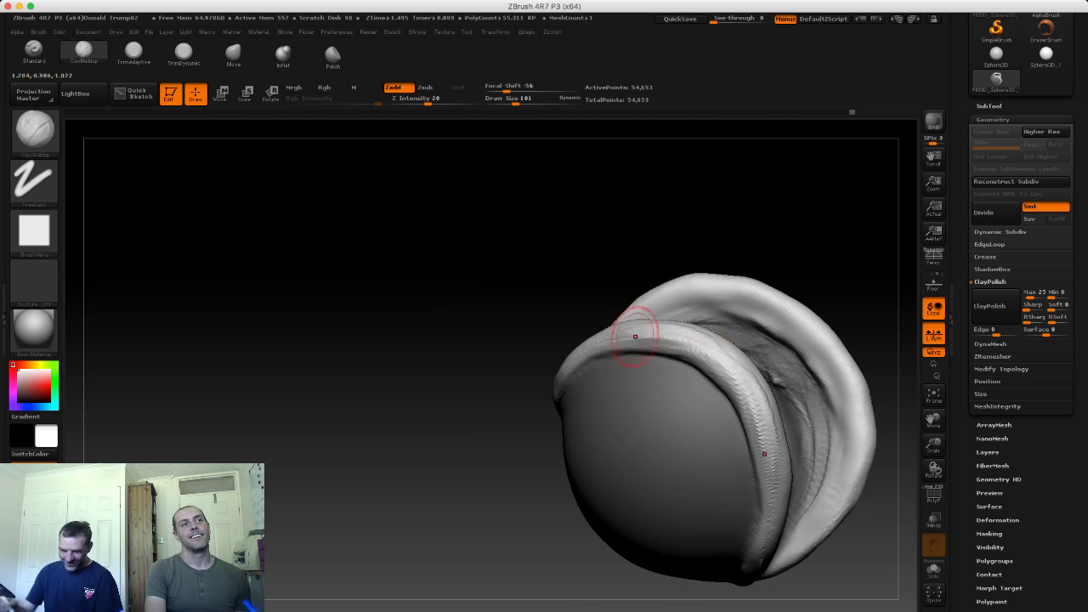
mouse_move(485, 282)
mouse_down()
mouse_move(765, 397)
mouse_move(768, 425)
mouse_move(686, 311)
mouse_up()
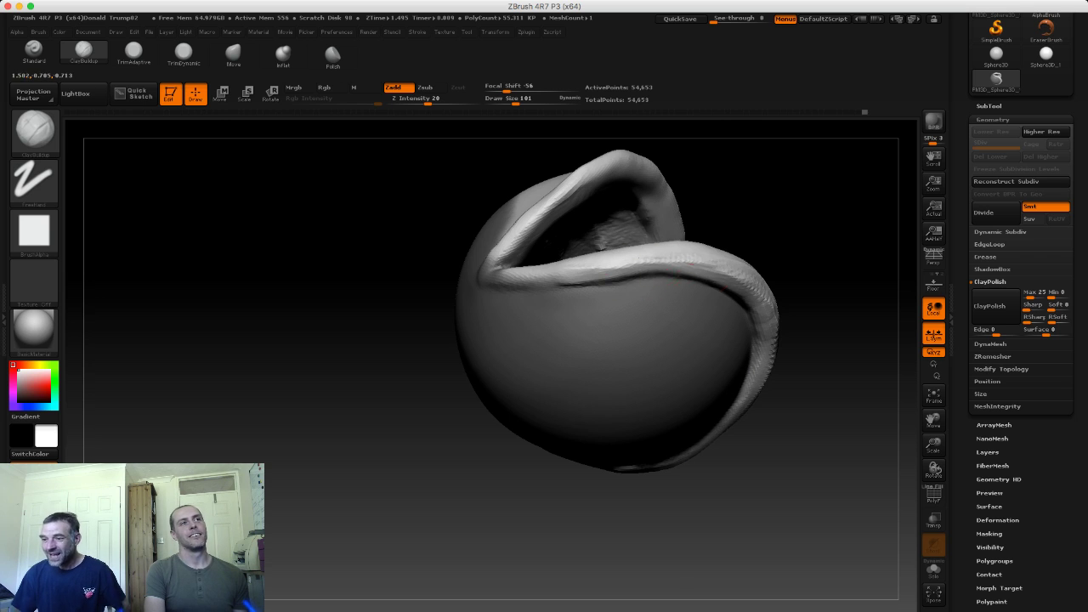
drag(544, 266, 860, 316)
drag(440, 297, 549, 303)
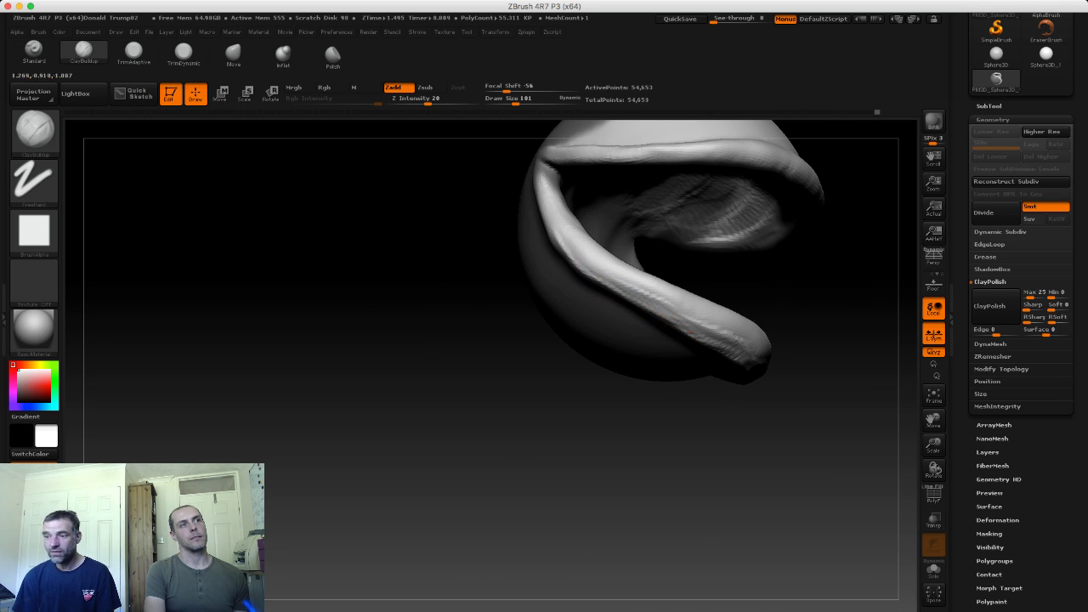
mouse_move(578, 357)
shift+mouse_down()
mouse_move(516, 290)
mouse_move(687, 327)
shift+mouse_up()
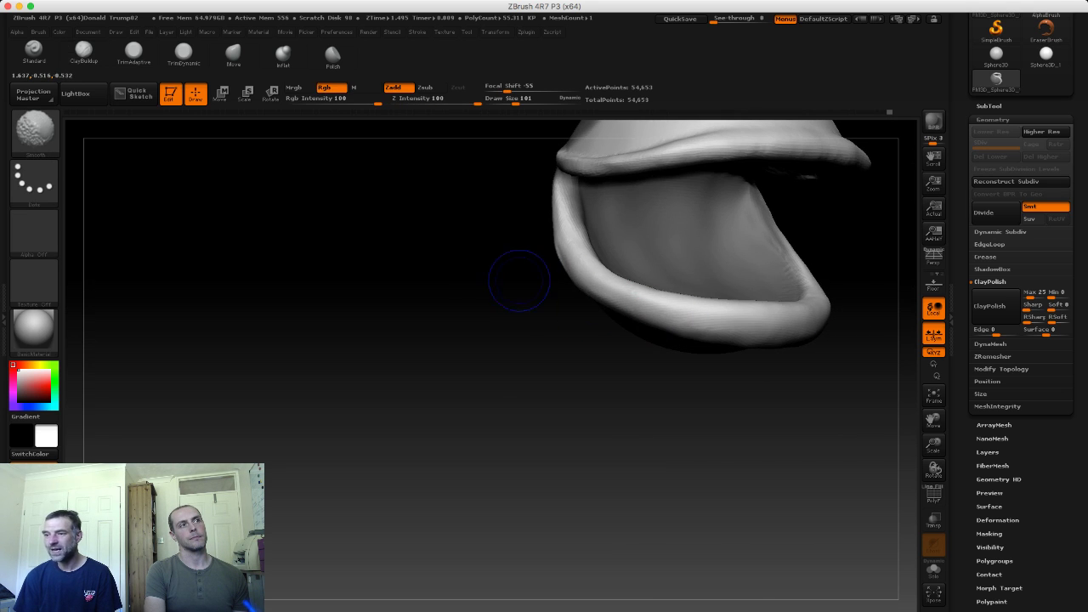
mouse_move(517, 272)
mouse_down()
mouse_move(595, 308)
mouse_move(511, 336)
mouse_move(596, 323)
mouse_up()
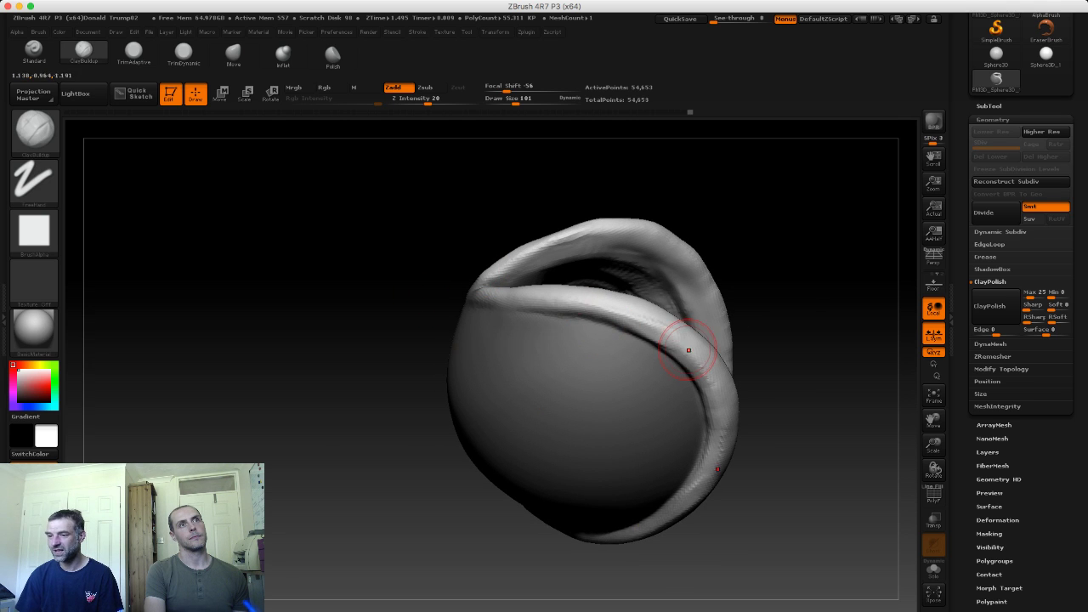
key(shift)
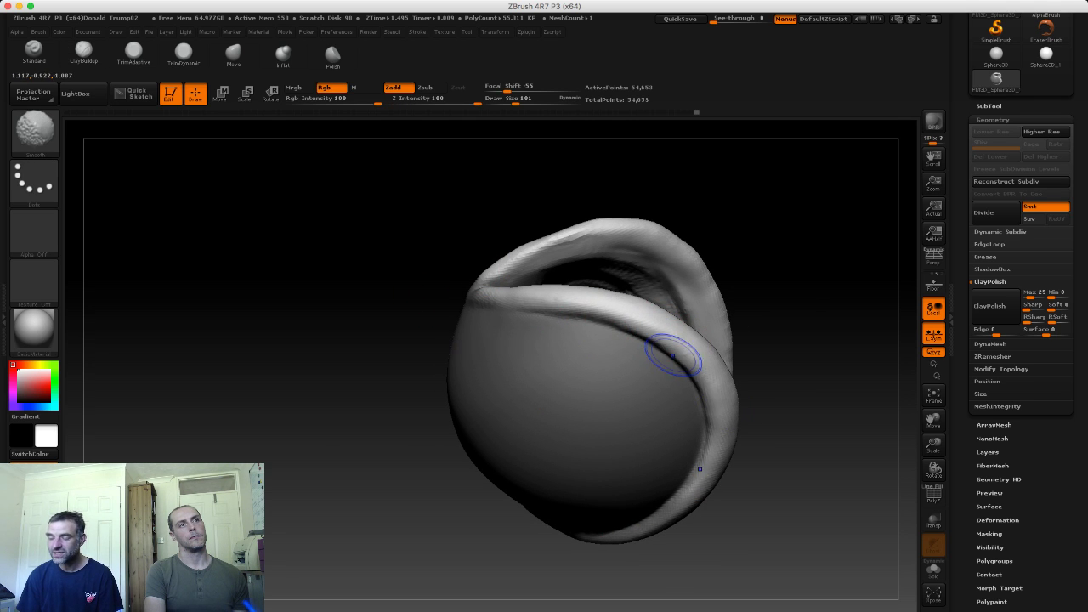
mouse_move(753, 396)
mouse_down()
mouse_move(802, 461)
mouse_move(784, 396)
mouse_up()
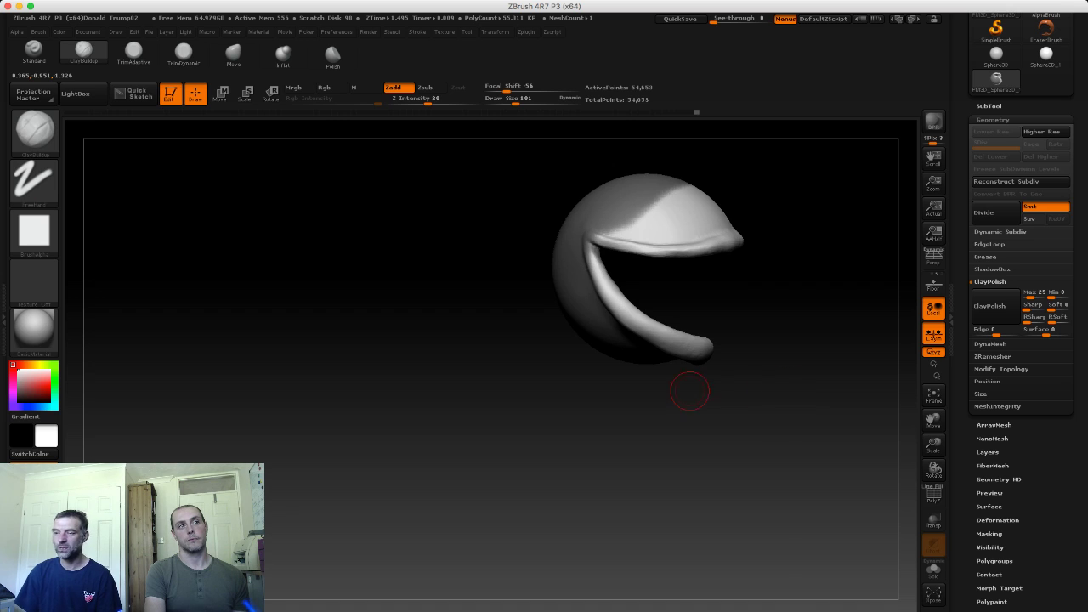
Step: Switch to the Move brush (BMV) and orbit to enlarge the mouth in view
mouse_move(645, 399)
alt+mouse_down()
mouse_move(661, 423)
mouse_move(612, 369)
alt+mouse_up()
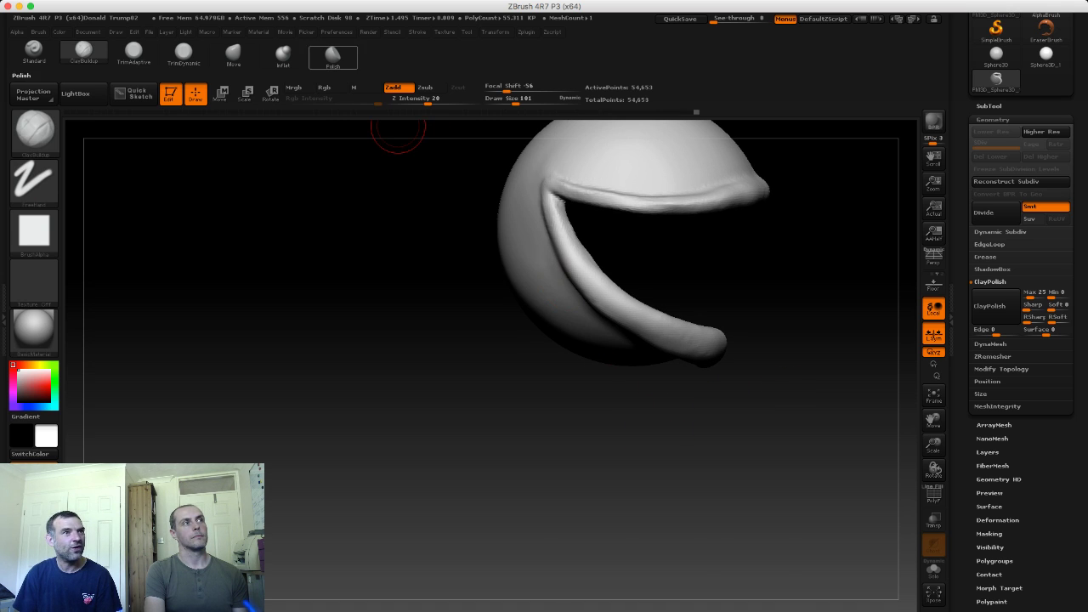
key(b)
key(m)
key(v)
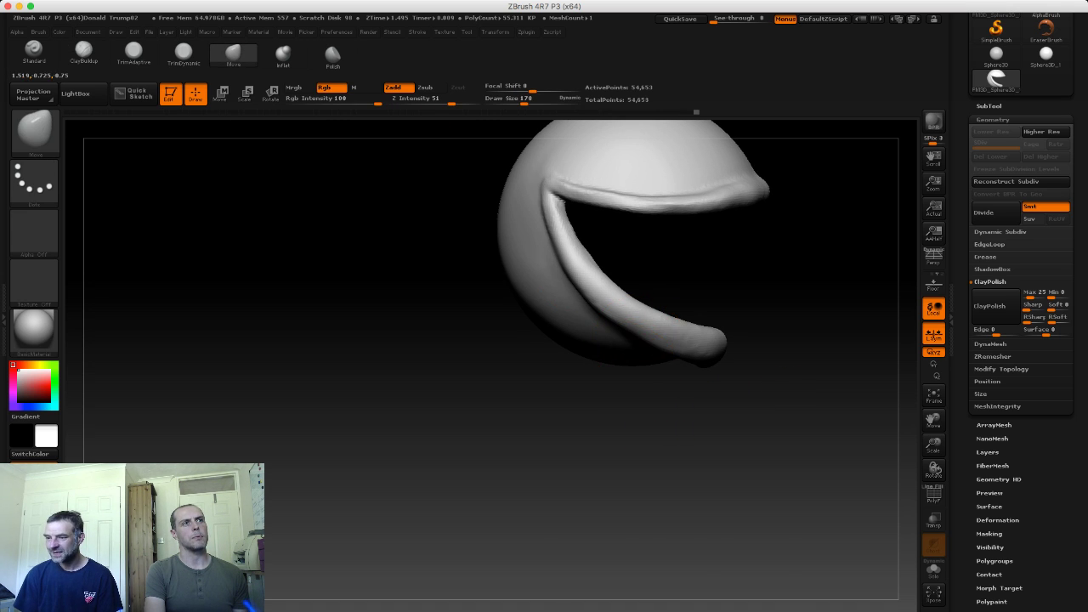
drag(462, 243, 442, 286)
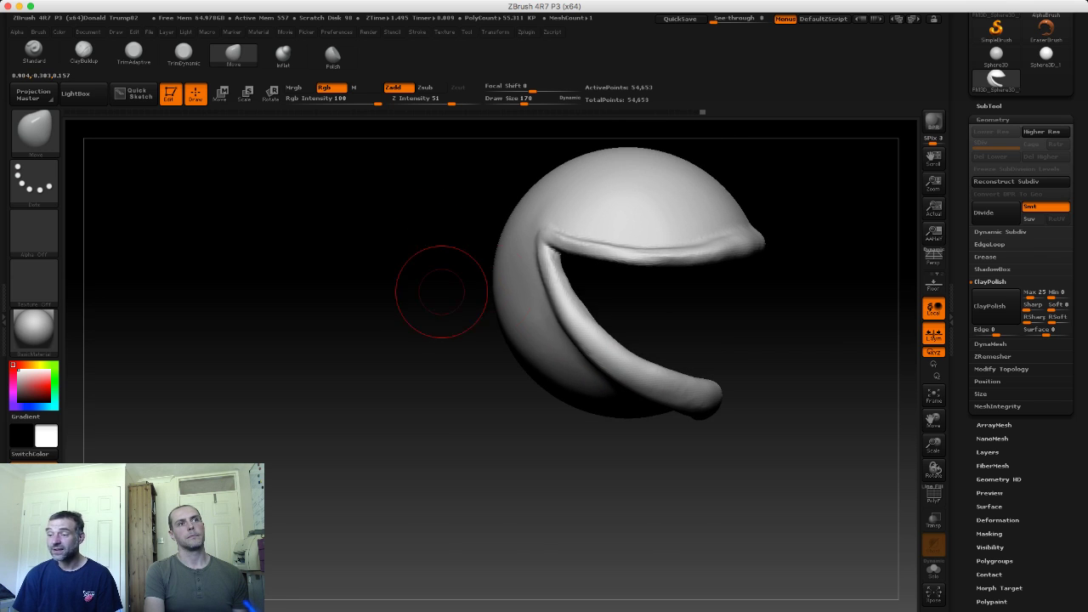
mouse_move(377, 243)
mouse_down()
mouse_move(367, 248)
mouse_move(619, 263)
mouse_up()
Step: Use SliceCurve (BMT) to cut a slice line across the top of the mouth
key(b)
key(m)
key(t)
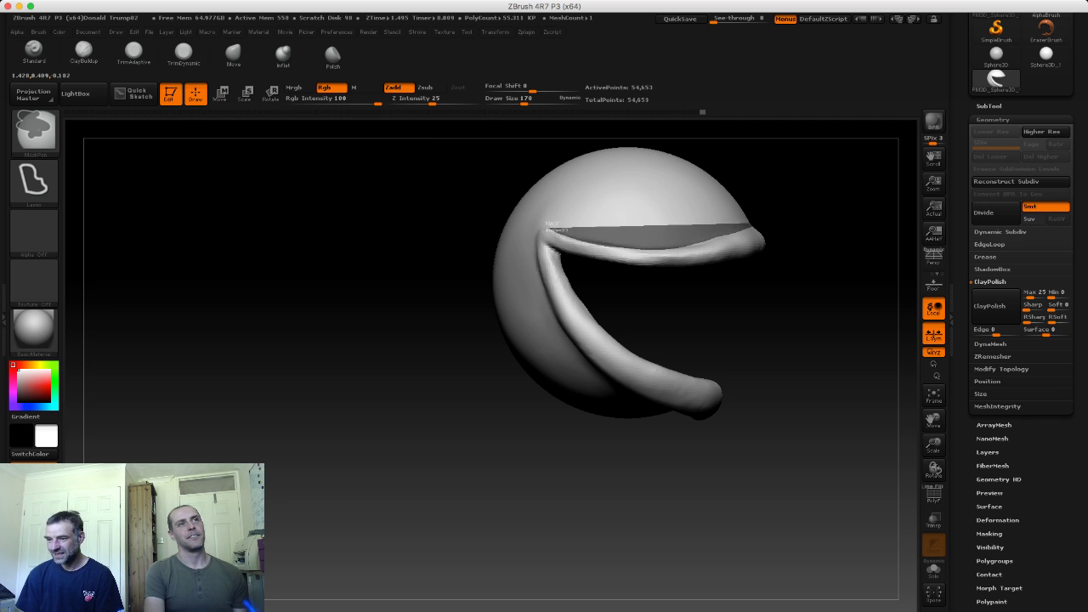
key(b)
key(m)
key(v)
mouse_move(449, 195)
mouse_down()
mouse_move(406, 216)
mouse_move(413, 243)
mouse_move(359, 213)
mouse_up()
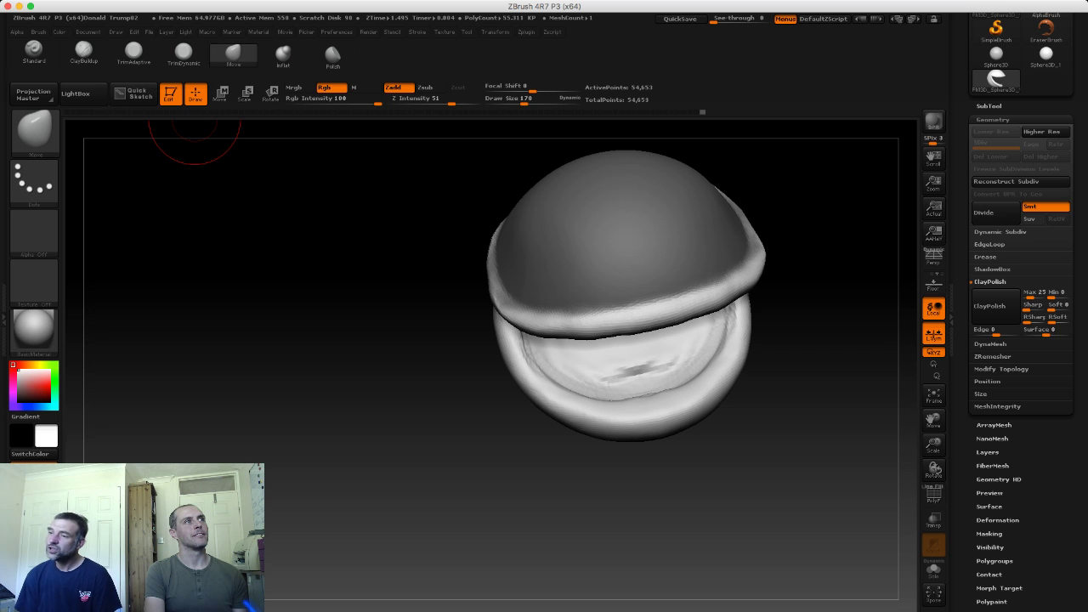
Step: Switch to the Inflate brush and enlarge it from 170 to 192
click(283, 56)
key(s)
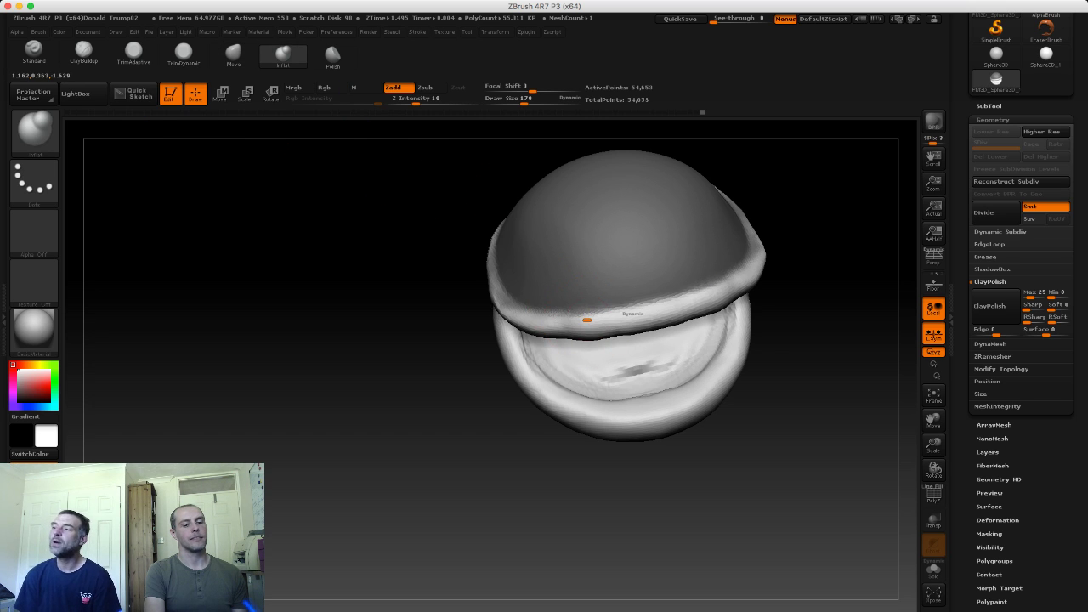
drag(594, 317, 572, 325)
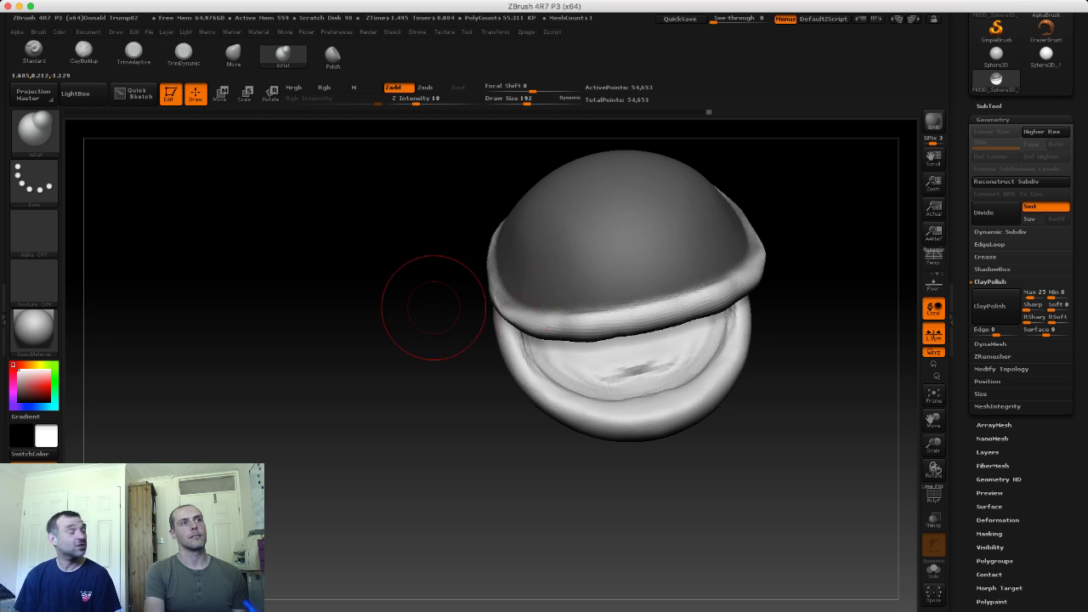
Step: Orbit and zoom to check the lips from the side, front and above
drag(425, 303, 614, 318)
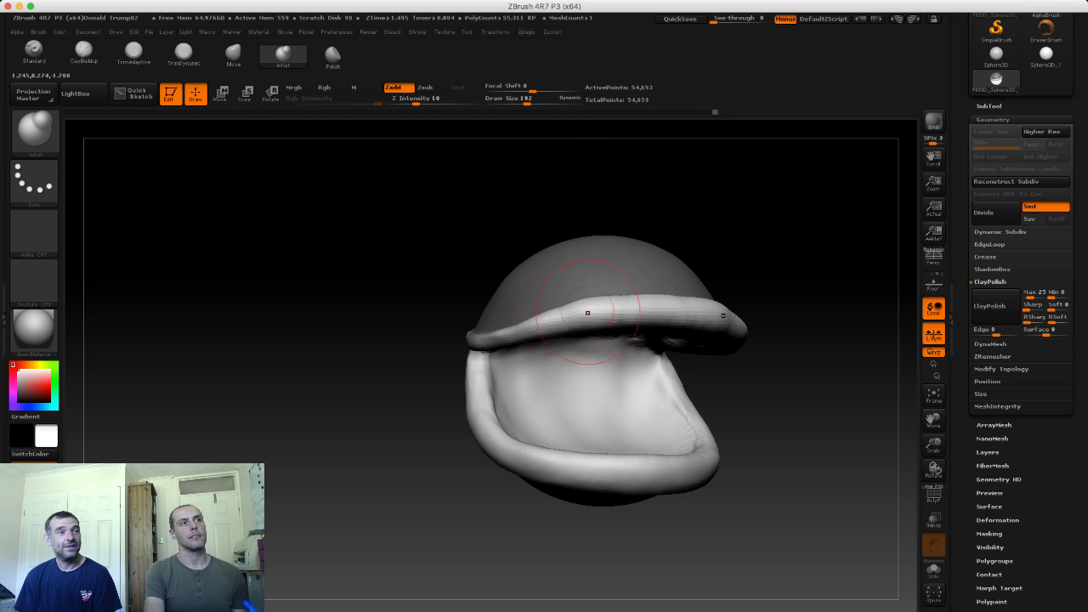
drag(731, 255, 449, 303)
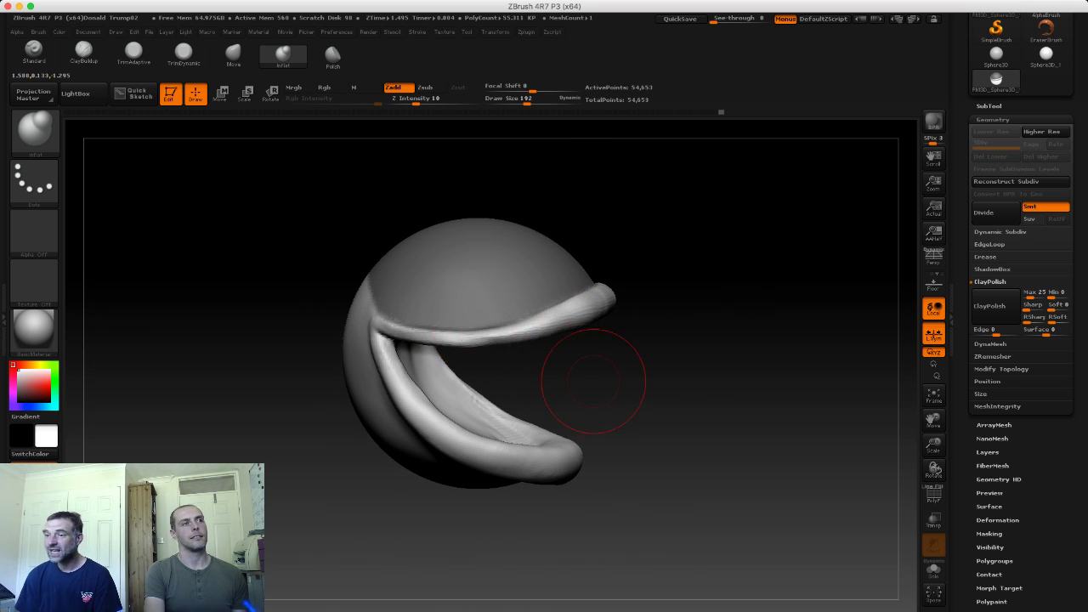
drag(594, 381, 450, 242)
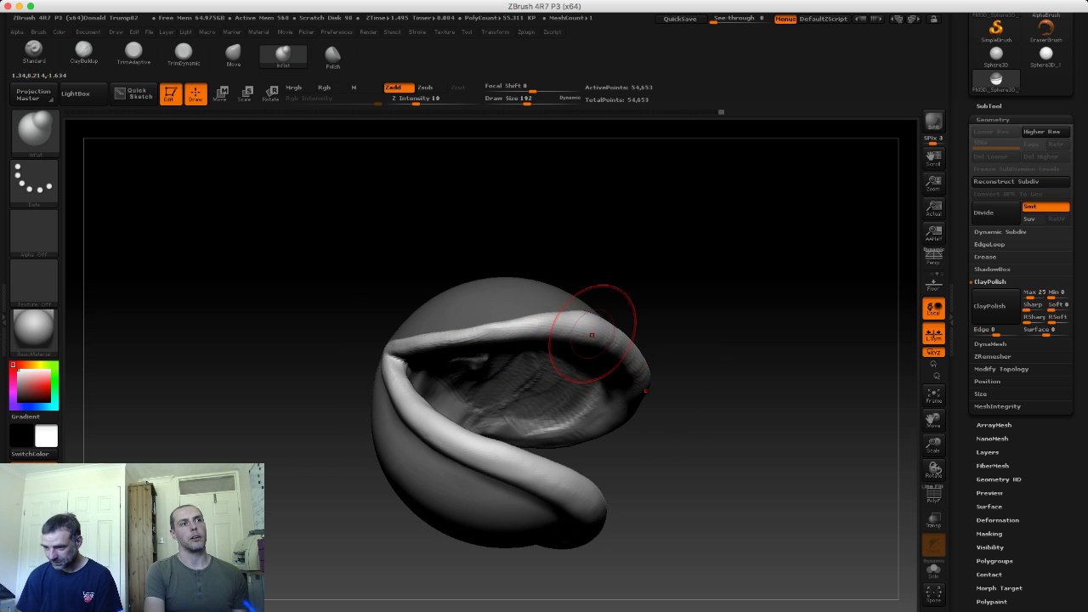
mouse_move(506, 299)
mouse_down()
mouse_move(477, 357)
mouse_move(434, 353)
mouse_up()
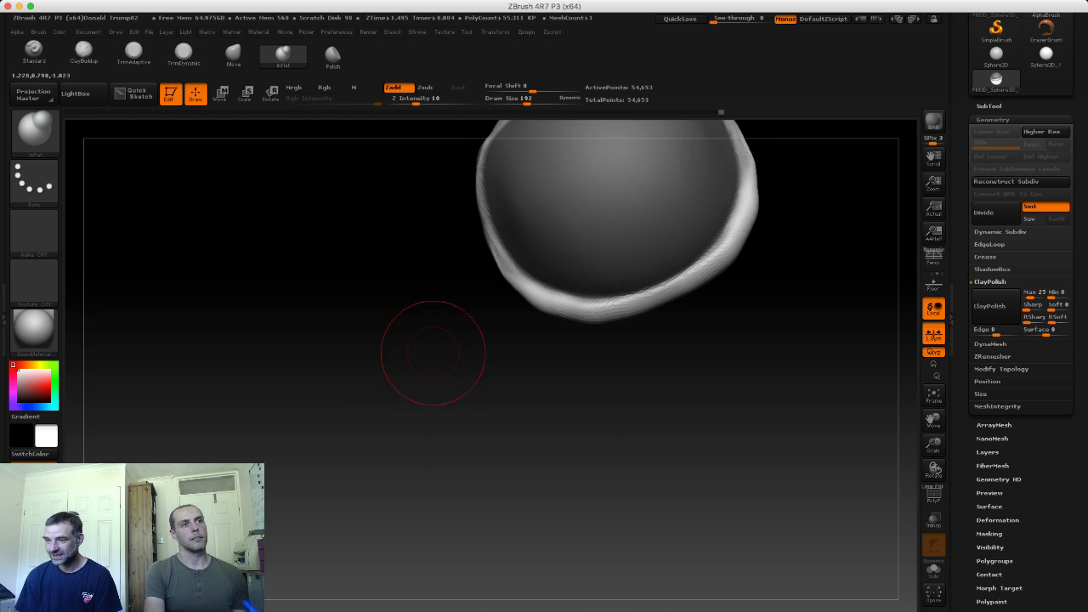
drag(672, 358, 671, 314)
drag(724, 284, 604, 317)
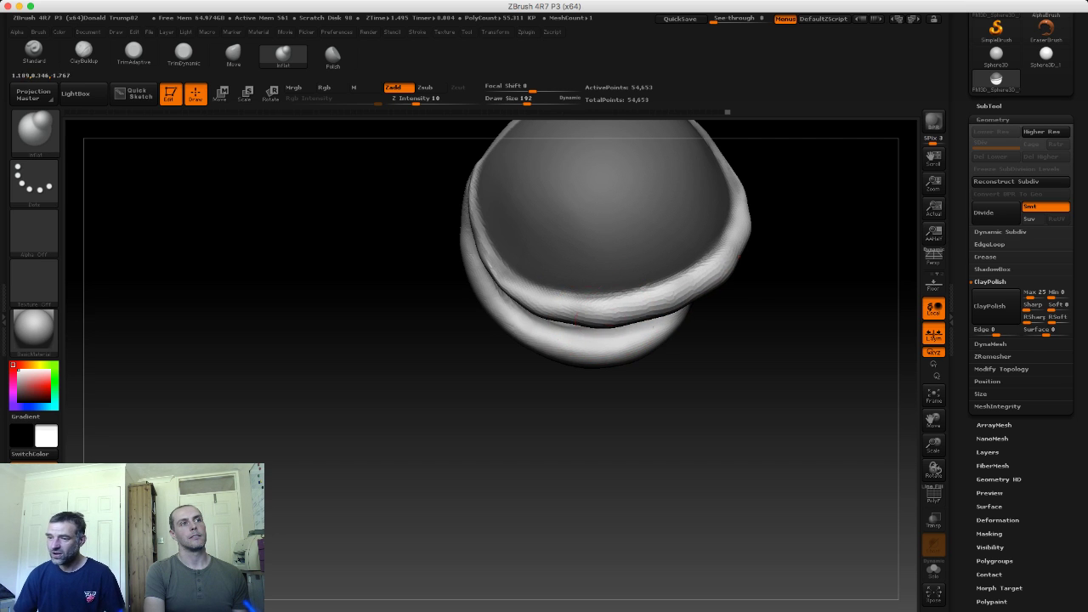
drag(430, 328, 629, 323)
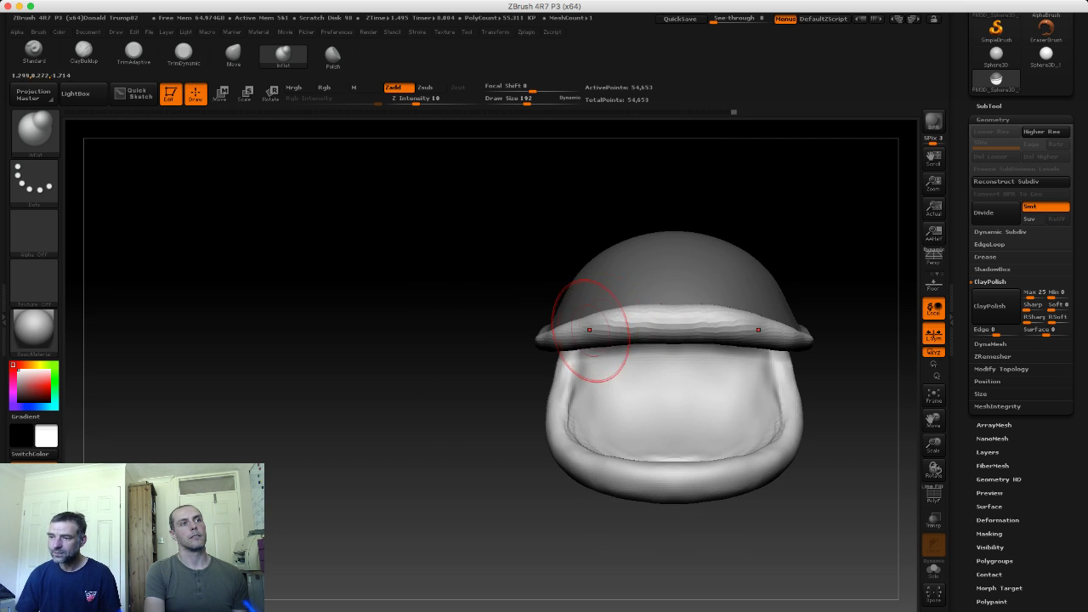
drag(485, 328, 553, 340)
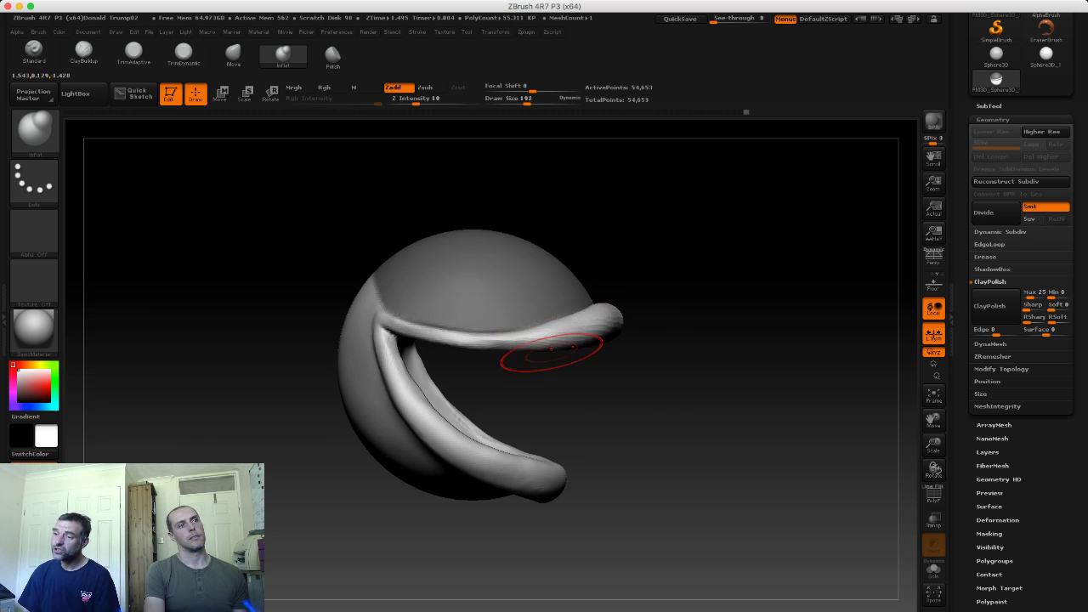
mouse_move(646, 332)
mouse_down()
mouse_move(672, 328)
mouse_move(574, 347)
mouse_up()
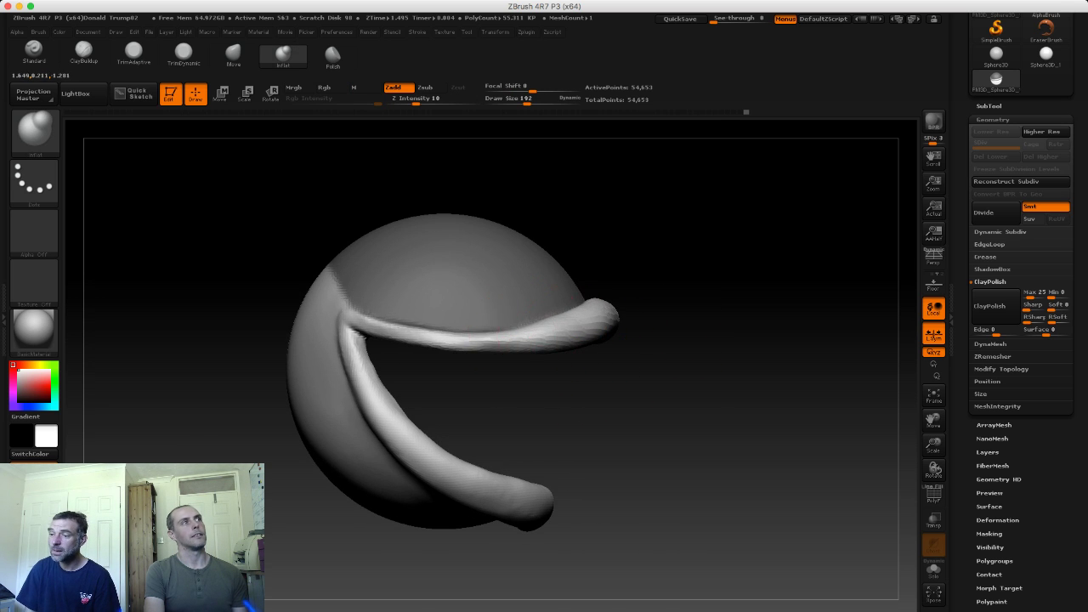
click(148, 31)
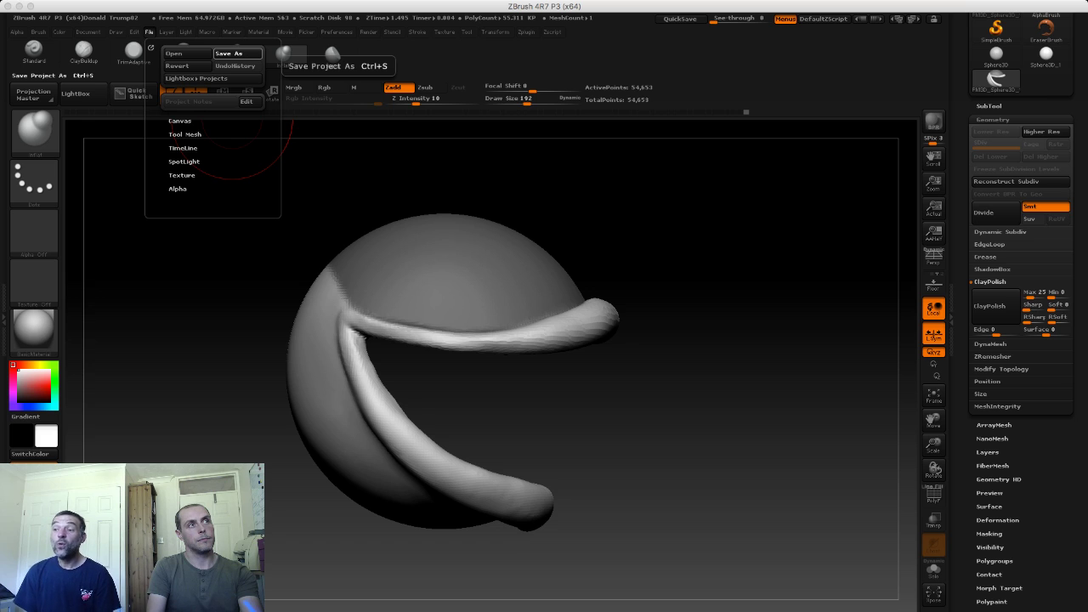
Step: Save the sculpt as the project 'Chomper' and rotate it back to a front view
click(228, 54)
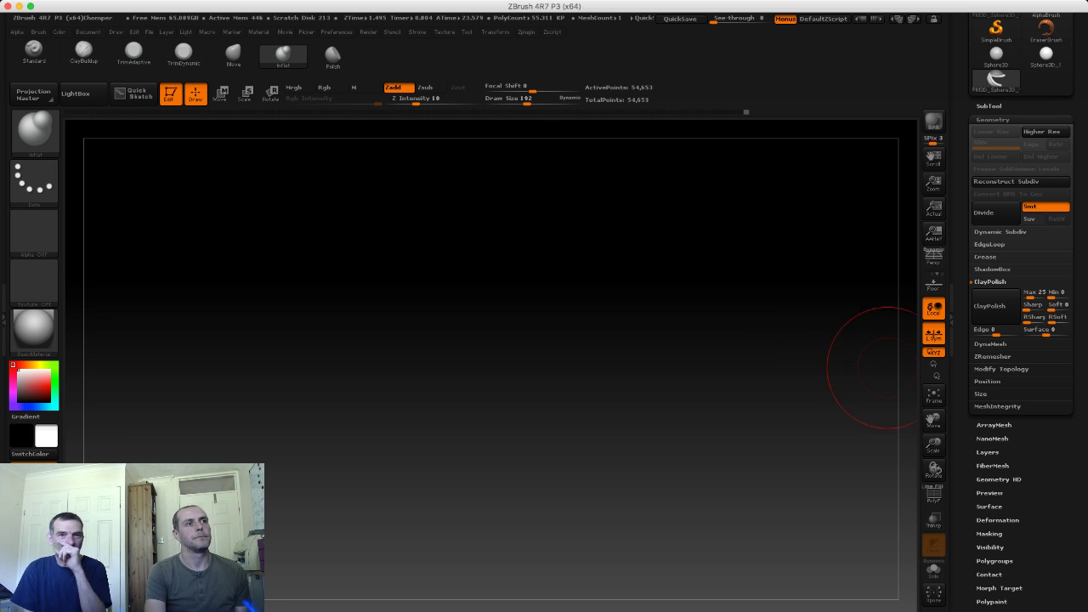
mouse_move(880, 368)
mouse_down()
mouse_move(753, 297)
mouse_move(704, 304)
mouse_up()
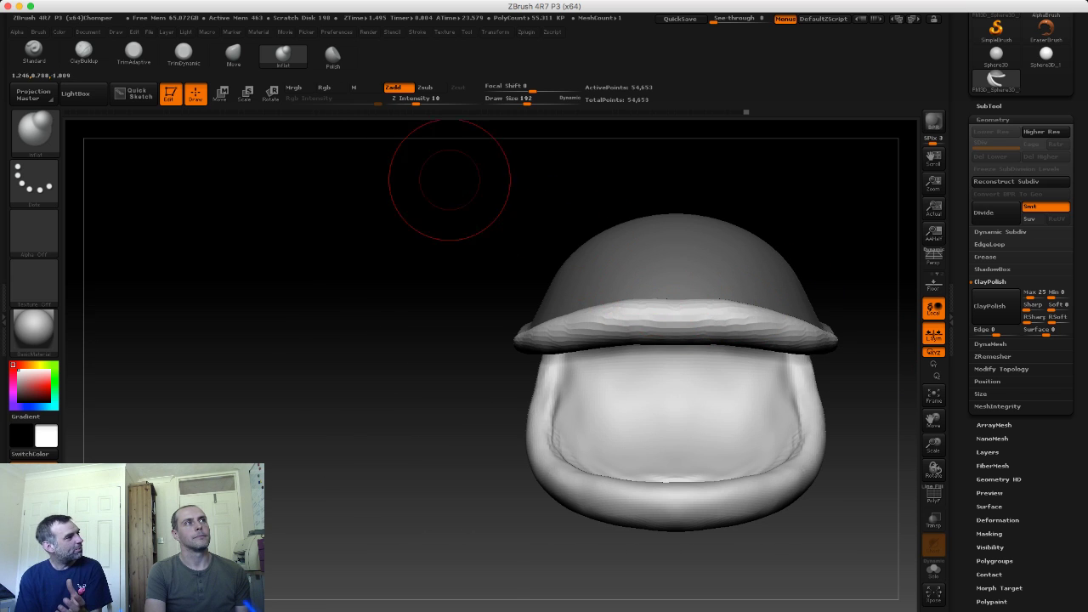
Step: Bulge the sides of the head outward with the Move brush
click(233, 53)
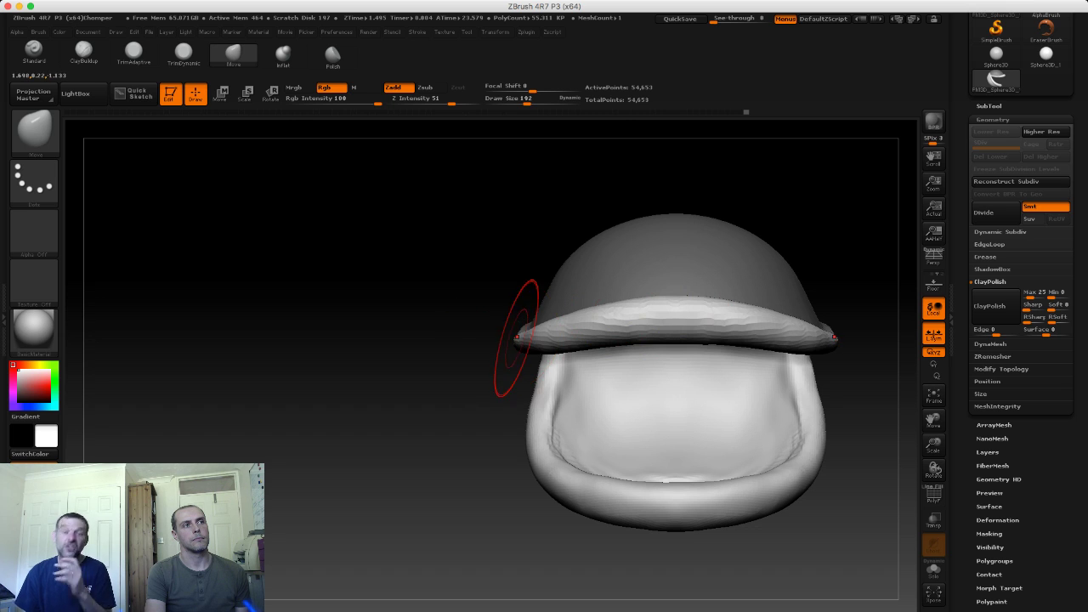
mouse_move(517, 339)
mouse_down()
mouse_move(408, 401)
mouse_move(480, 408)
mouse_move(520, 449)
mouse_up()
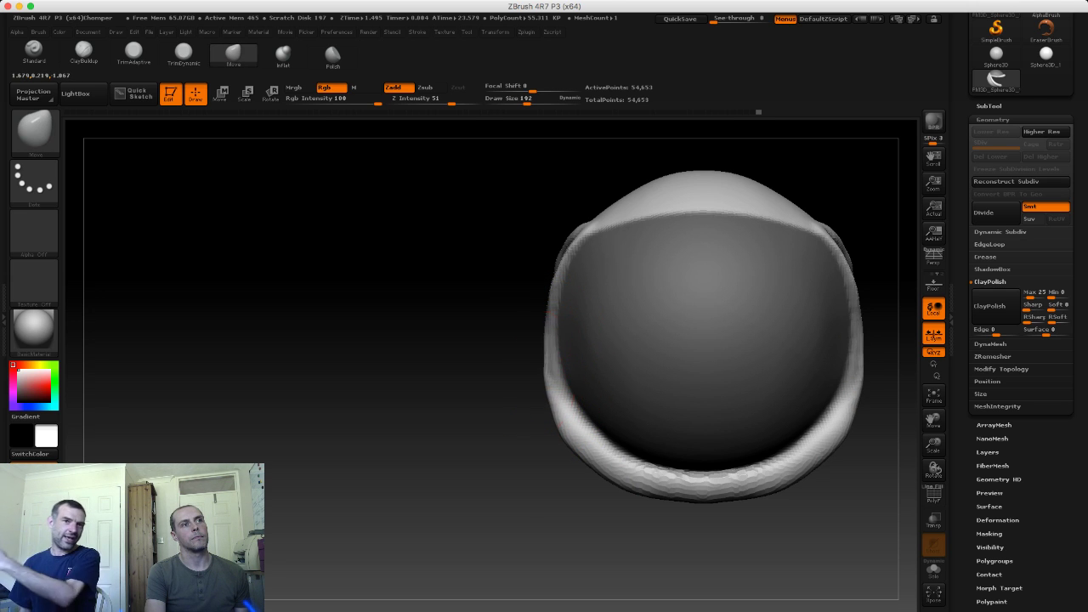
drag(527, 348, 512, 350)
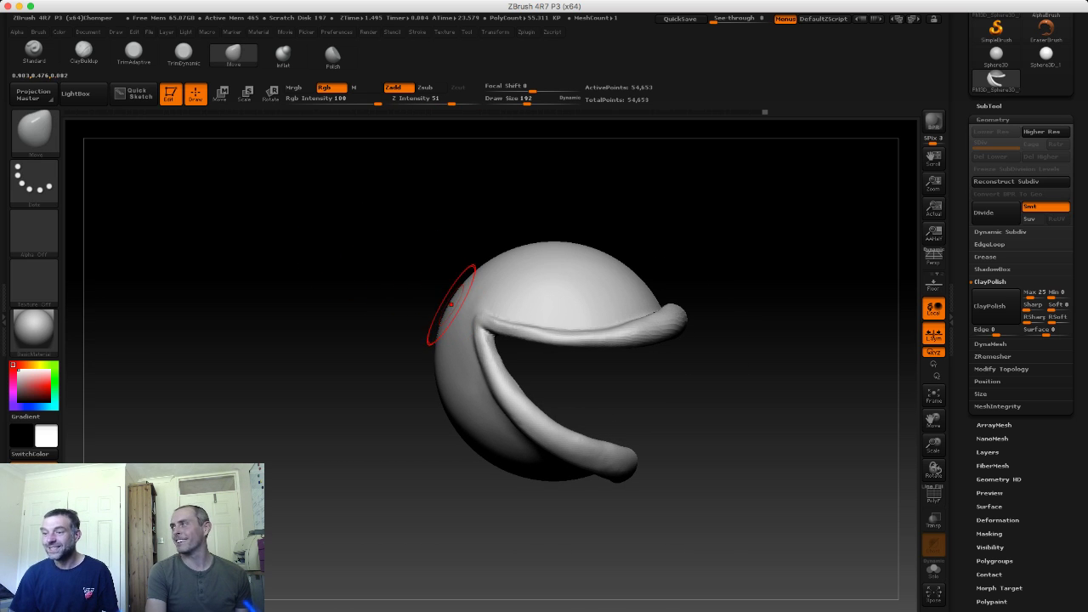
alt+right_drag(340, 280, 365, 221)
Step: Shift-smooth where the lips meet the head, resizing the brush between 175 and 150
key(s)
drag(463, 304, 435, 303)
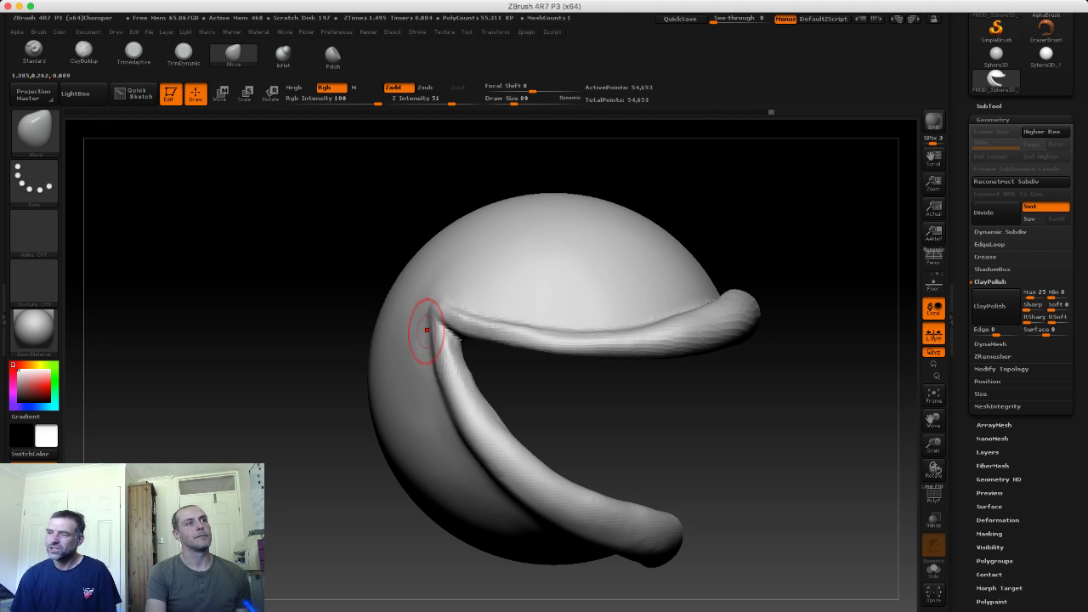
right_drag(416, 300, 413, 323)
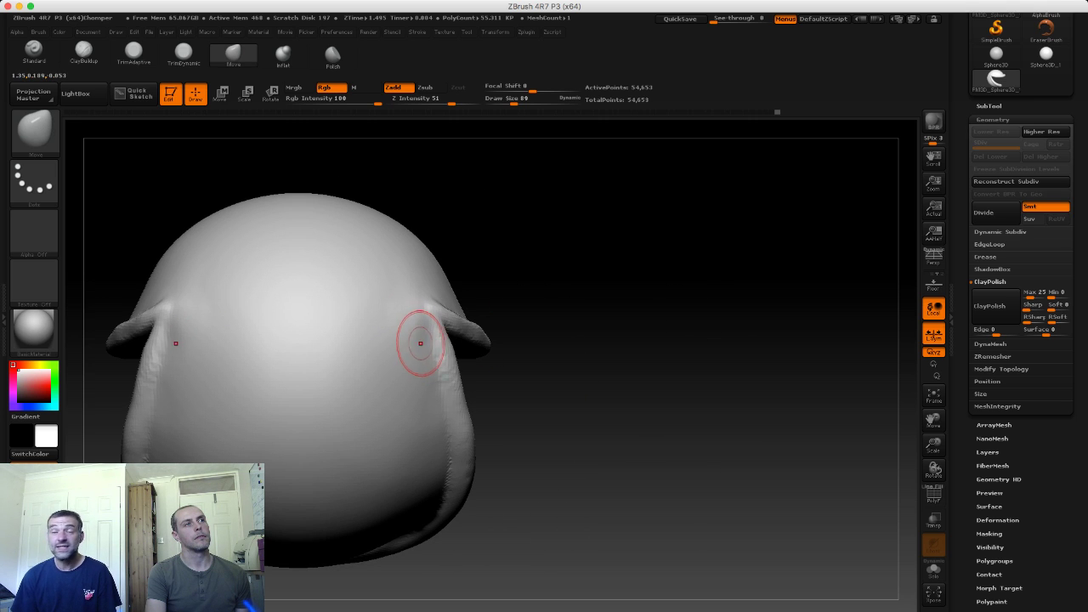
key(shift)
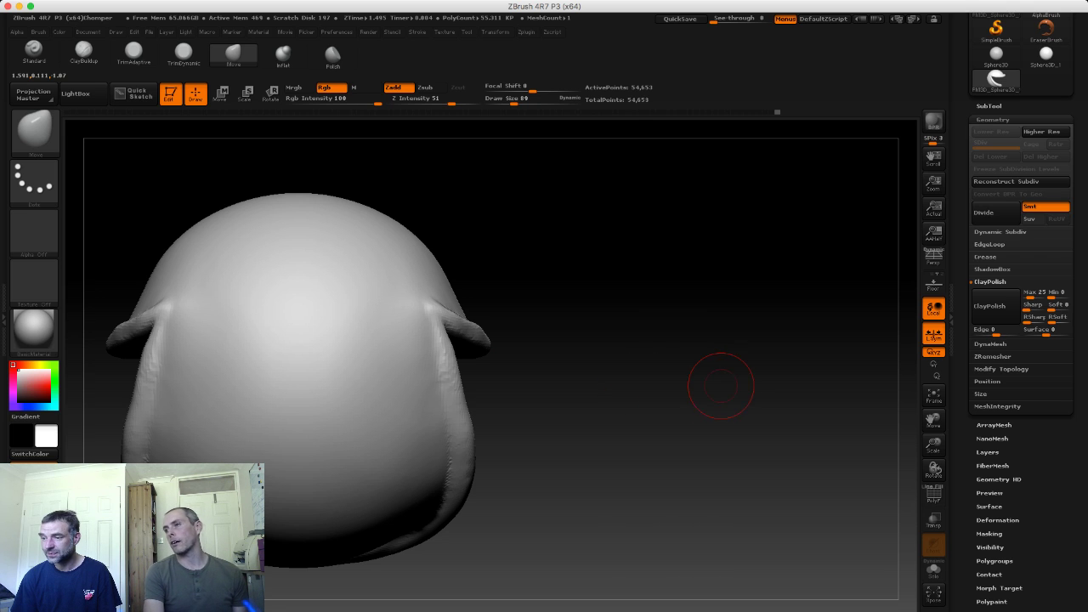
drag(734, 395, 595, 400)
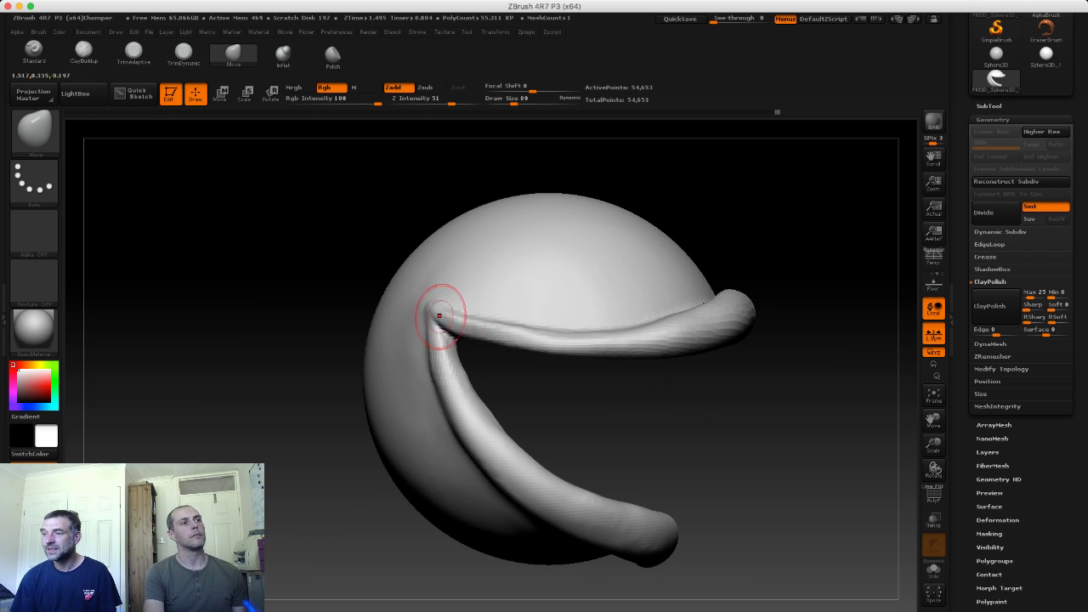
key(s)
mouse_move(440, 316)
mouse_down()
mouse_move(476, 316)
mouse_move(438, 348)
mouse_move(432, 365)
mouse_move(451, 366)
mouse_up()
key(s)
key(s)
key(s)
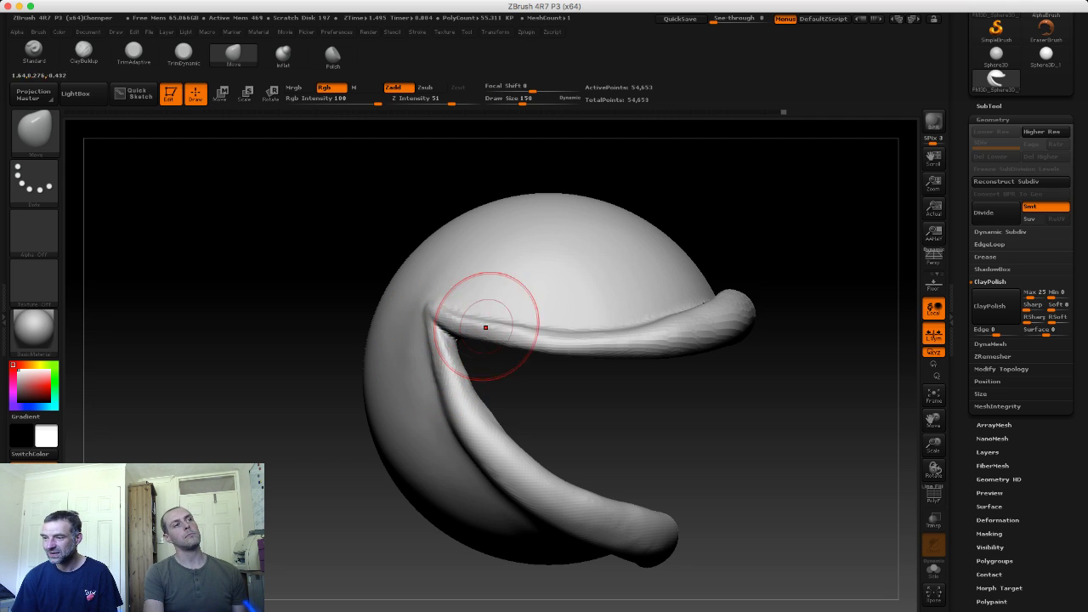
alt+drag(315, 275, 324, 232)
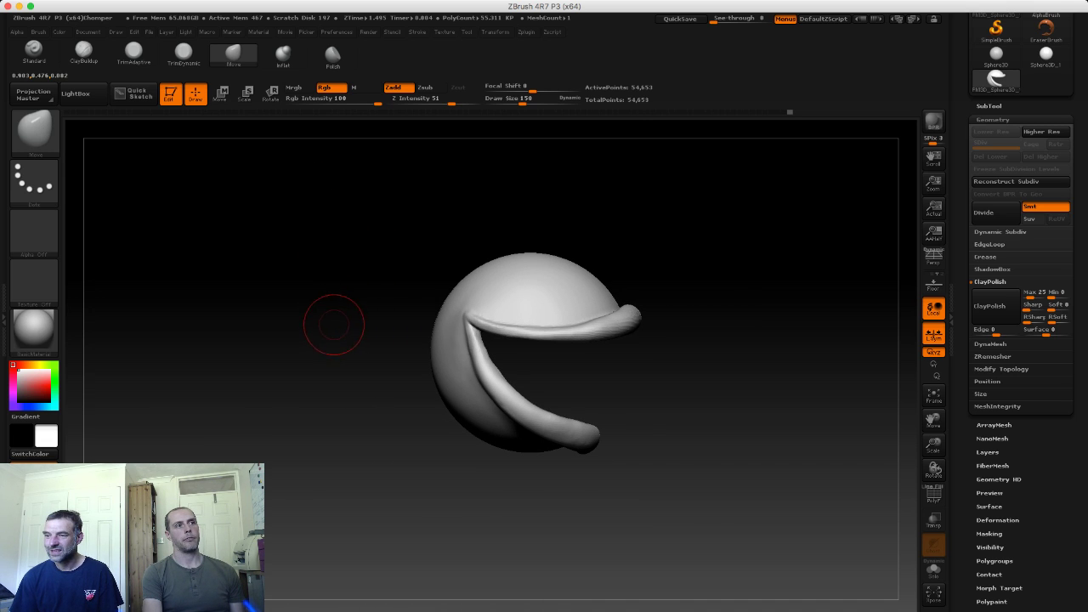
mouse_move(334, 324)
mouse_down()
mouse_move(408, 323)
mouse_move(470, 388)
mouse_up()
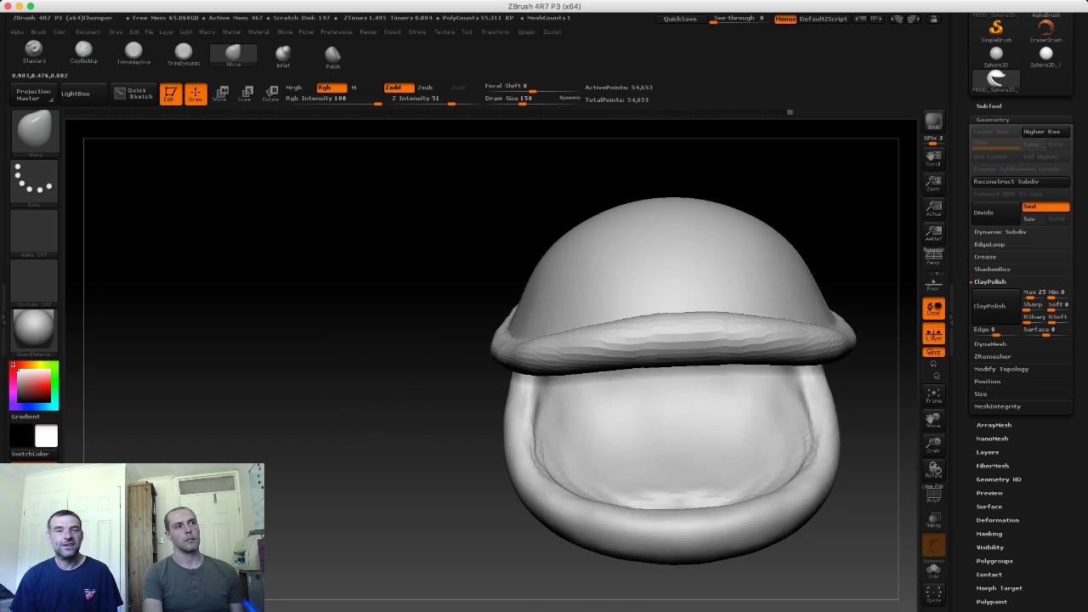
Step: Shift-smooth the inside of the mouth and inspect its upper interior from above
shift+drag(462, 430, 595, 434)
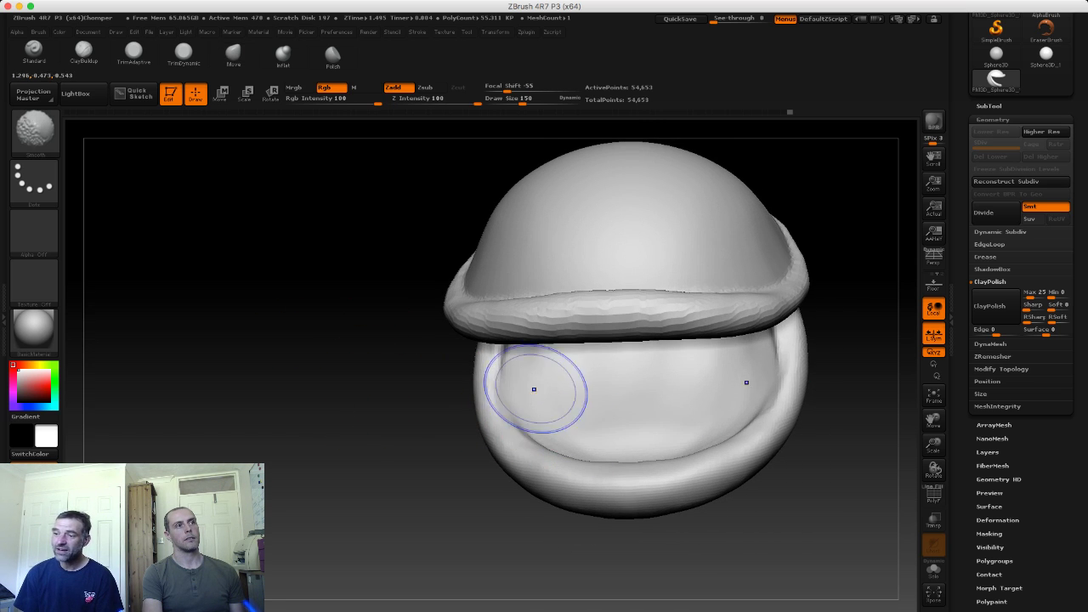
drag(408, 332, 476, 330)
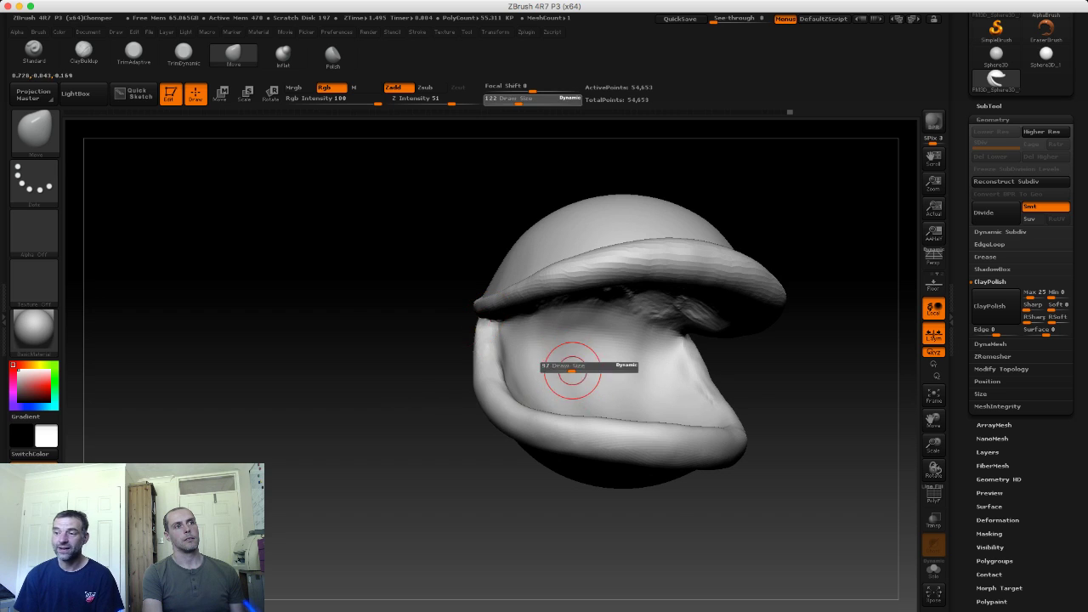
mouse_move(567, 372)
mouse_down()
mouse_move(601, 315)
mouse_move(630, 323)
mouse_up()
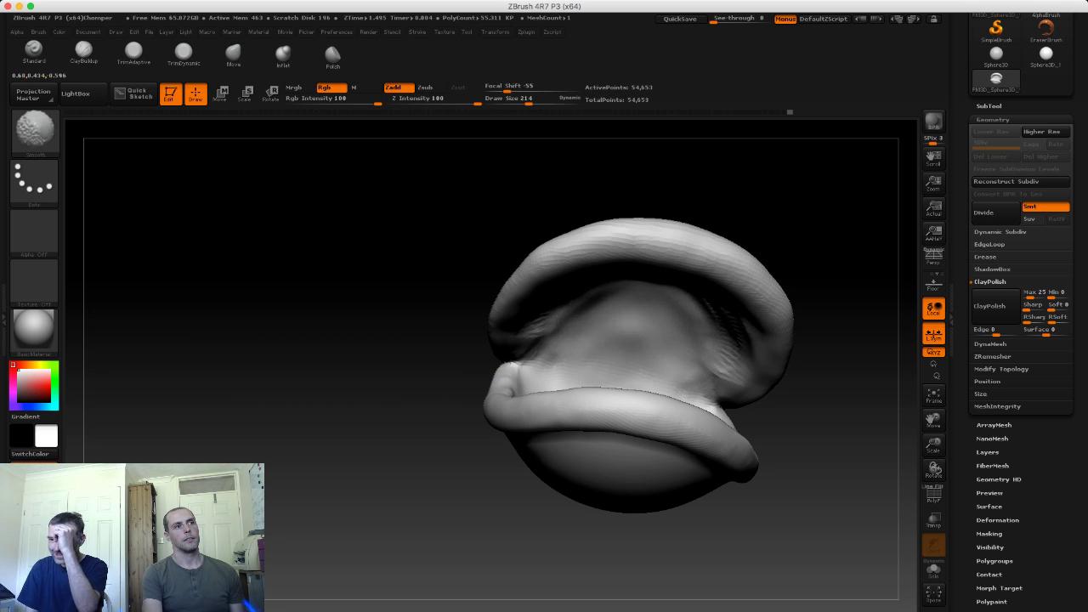
drag(357, 255, 328, 201)
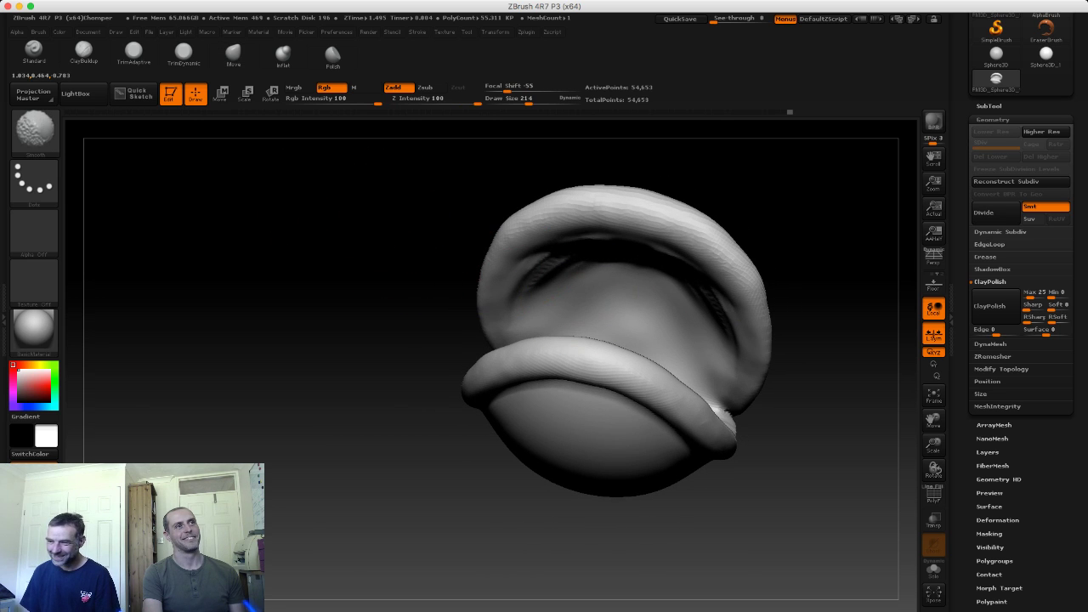
key(b)
key(m)
key(v)
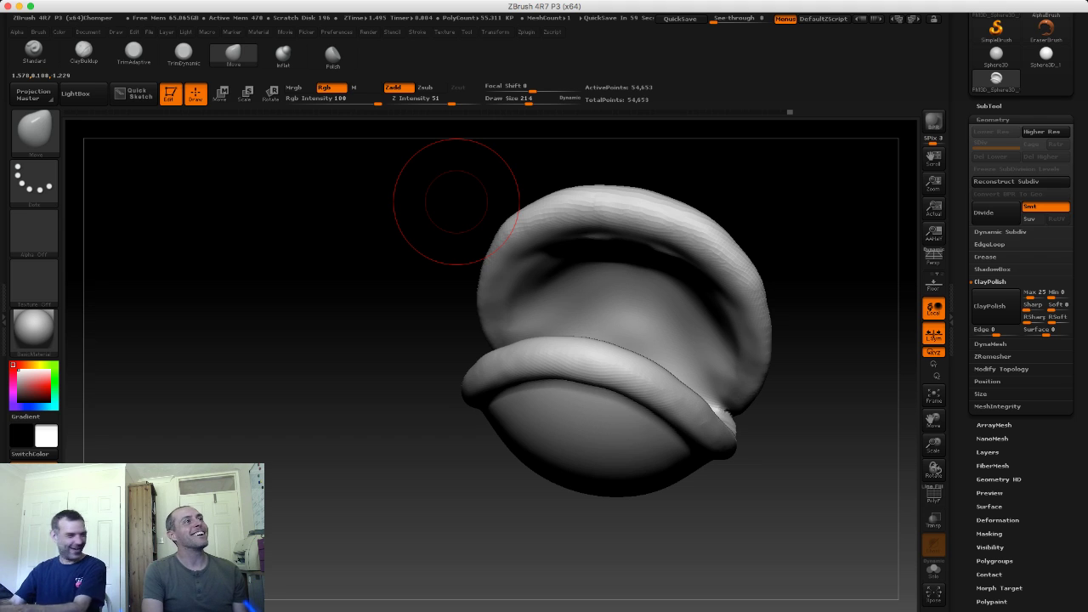
Step: Select ClayBuildup at size 170 and lay clay strokes across the upper mouth interior
click(135, 93)
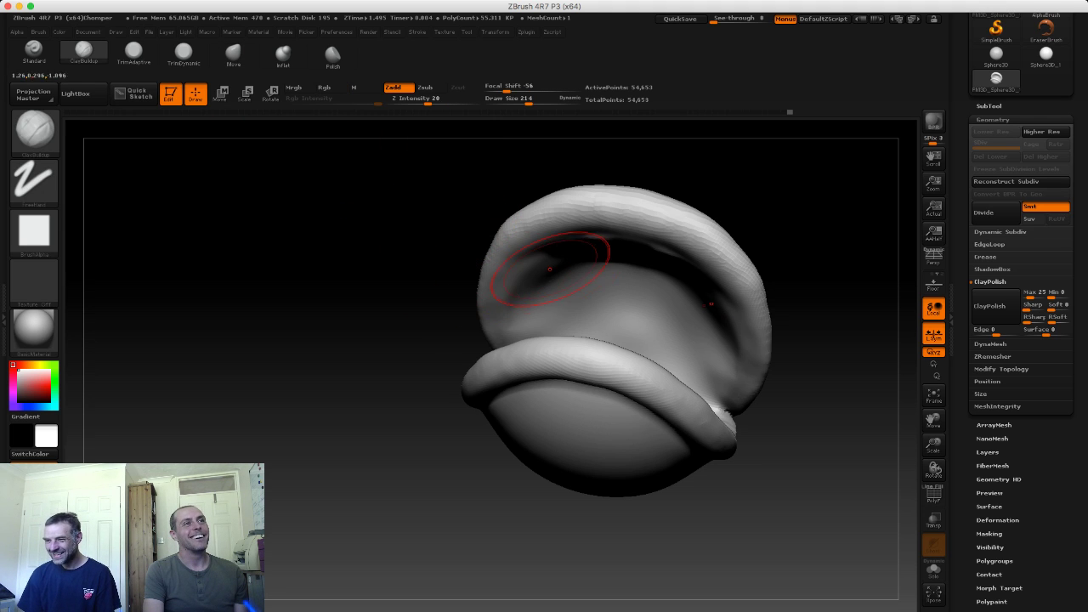
key(s)
drag(549, 268, 515, 271)
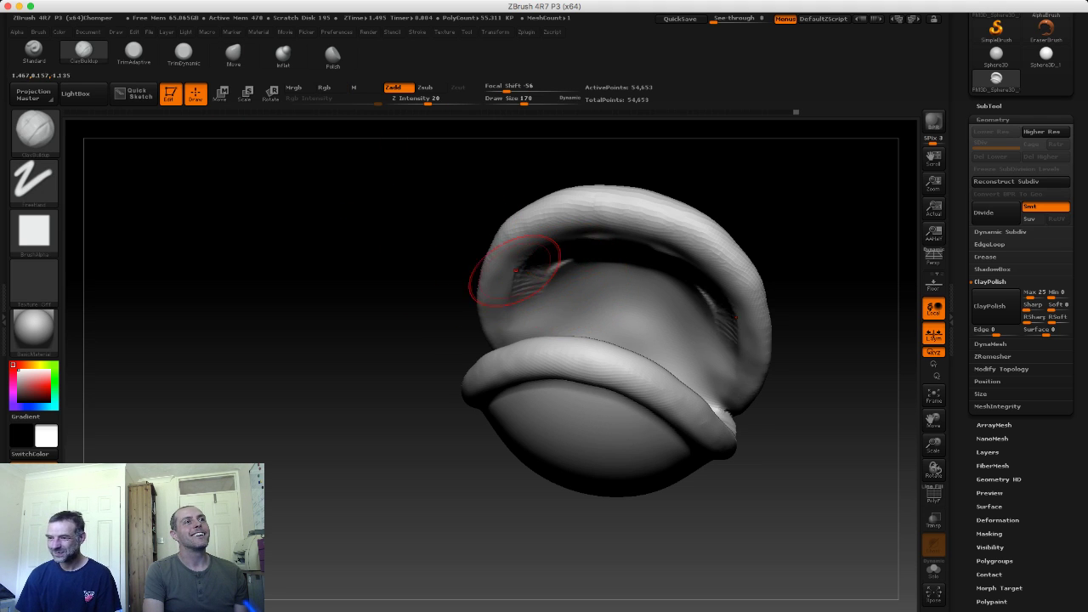
drag(442, 272, 451, 340)
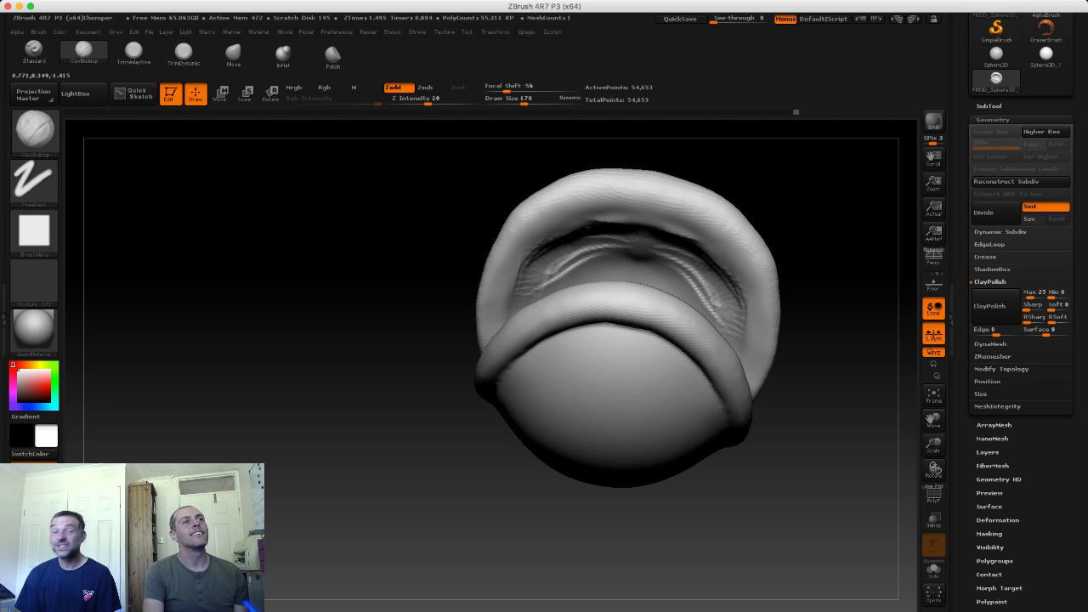
drag(595, 234, 698, 255)
drag(425, 221, 497, 229)
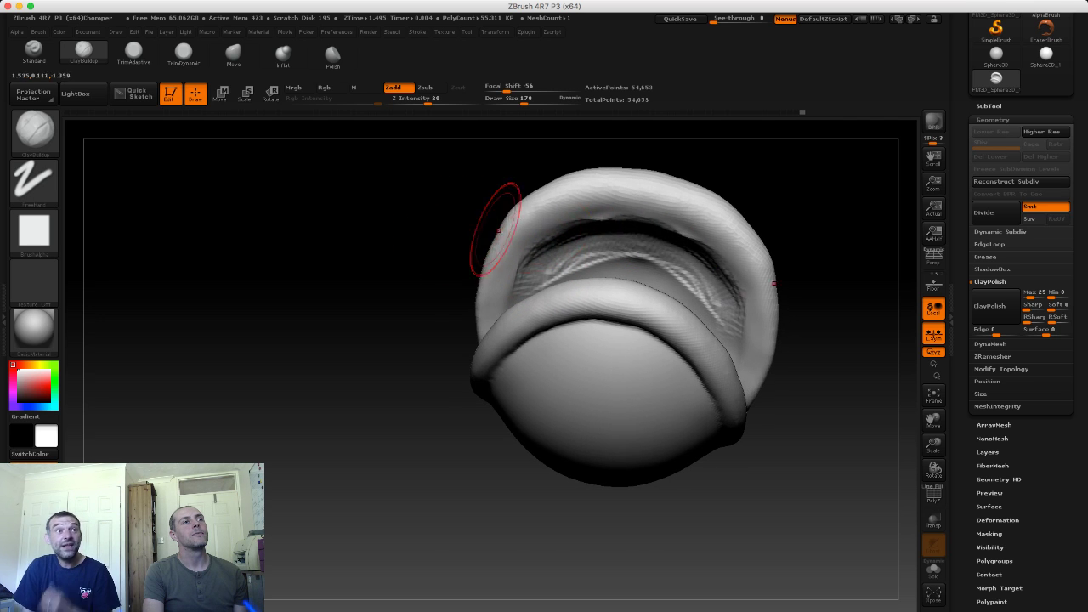
mouse_move(575, 243)
mouse_down()
mouse_move(643, 243)
mouse_move(689, 225)
mouse_up()
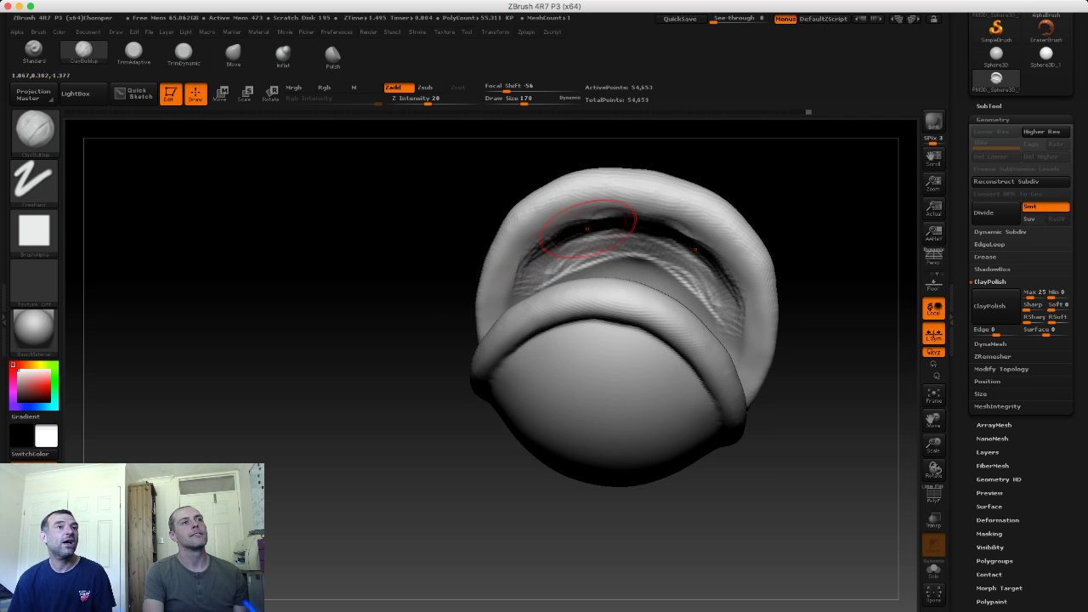
mouse_move(587, 223)
shift+mouse_down()
mouse_move(547, 219)
mouse_move(688, 250)
mouse_move(697, 272)
shift+mouse_up()
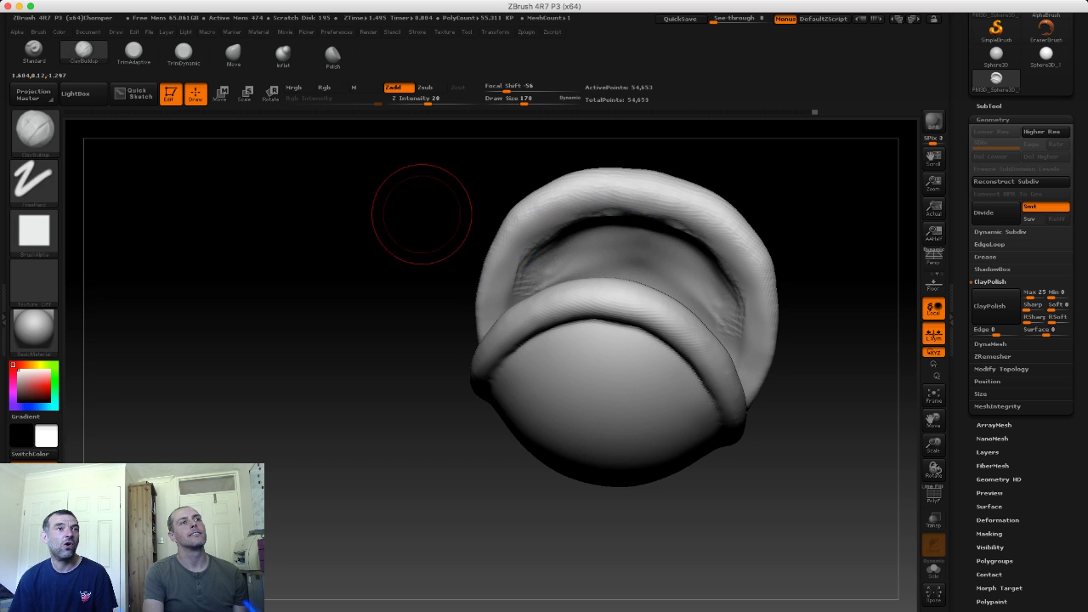
drag(421, 214, 539, 284)
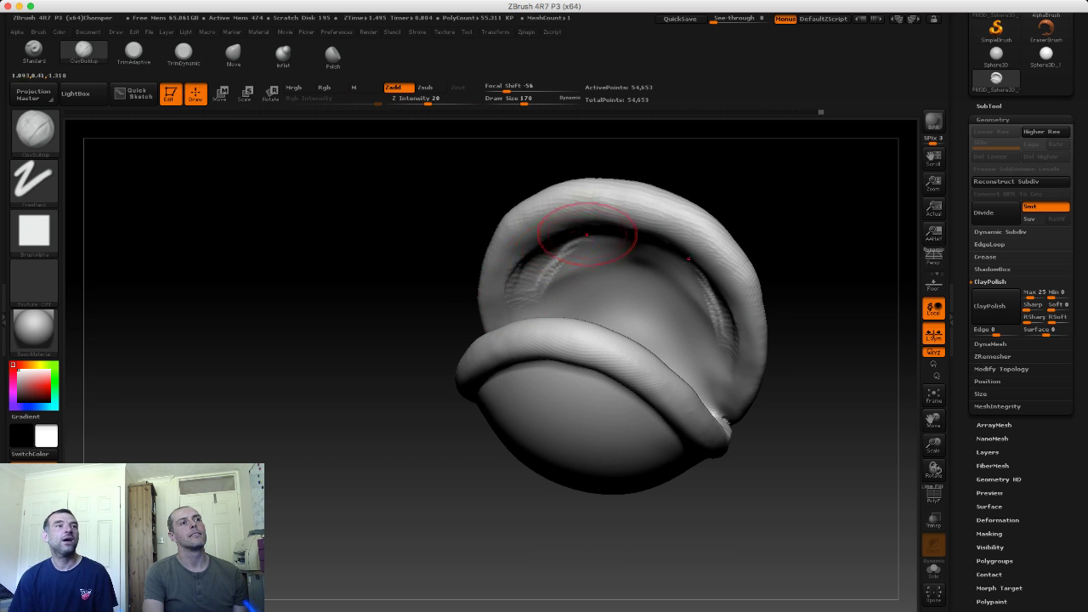
mouse_move(587, 233)
mouse_down()
mouse_move(473, 279)
mouse_move(474, 291)
mouse_move(523, 291)
mouse_up()
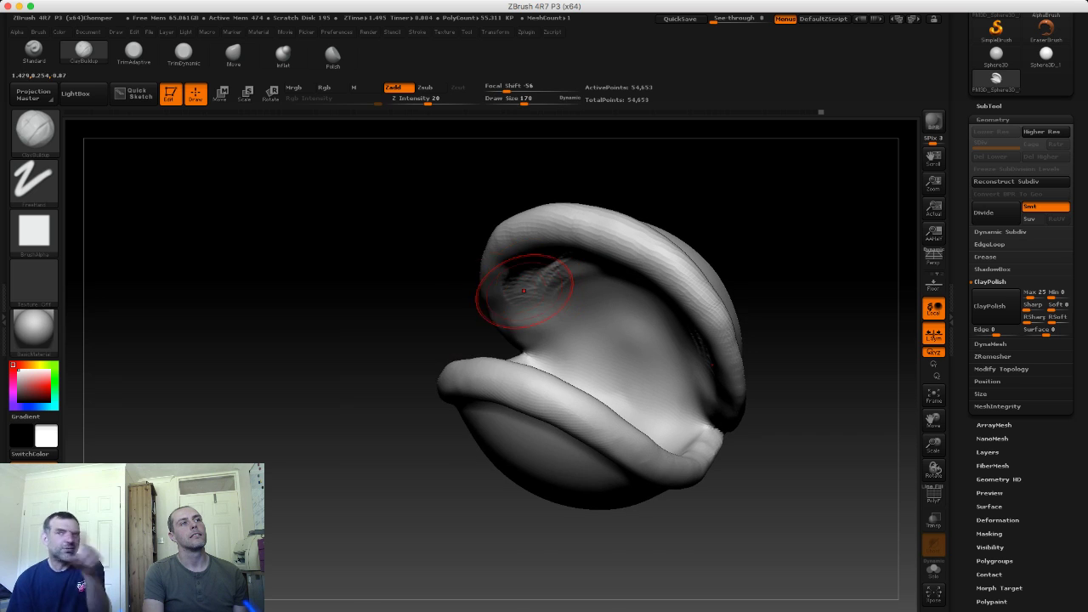
mouse_move(455, 276)
mouse_down()
mouse_move(537, 293)
mouse_move(563, 270)
mouse_move(484, 284)
mouse_up()
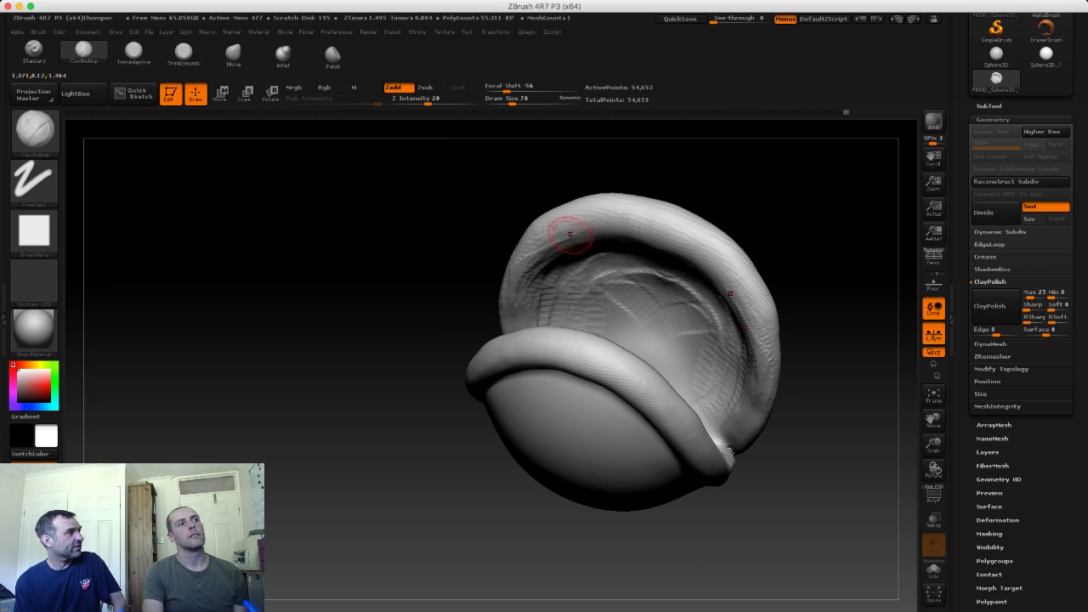
Step: Shift-smooth the wrinkled mouth interior from several angles with a larger brush
key(shift)
drag(544, 306, 503, 314)
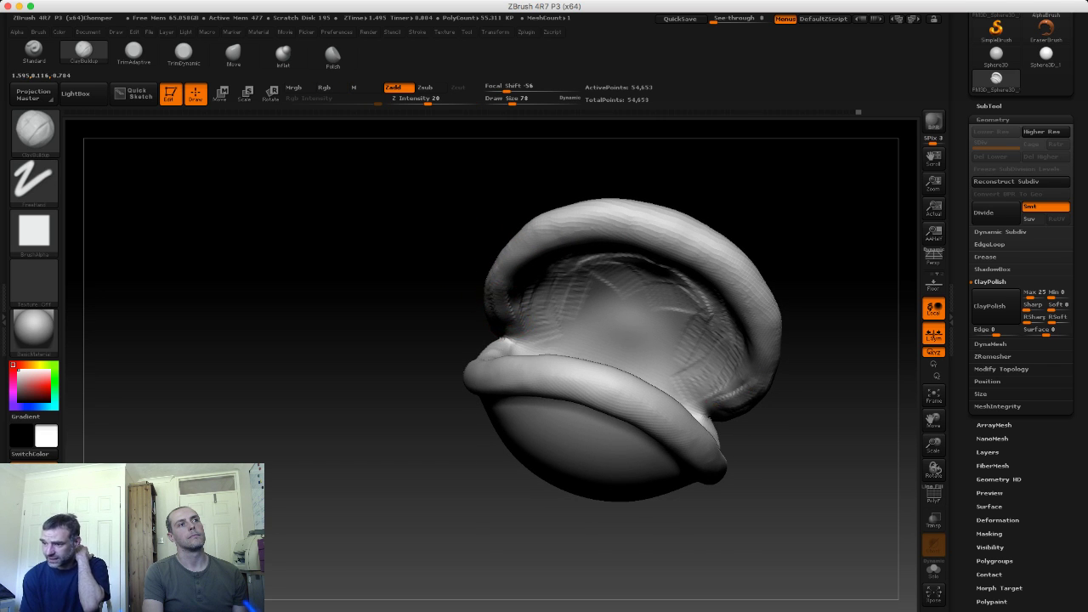
shift+drag(498, 280, 502, 340)
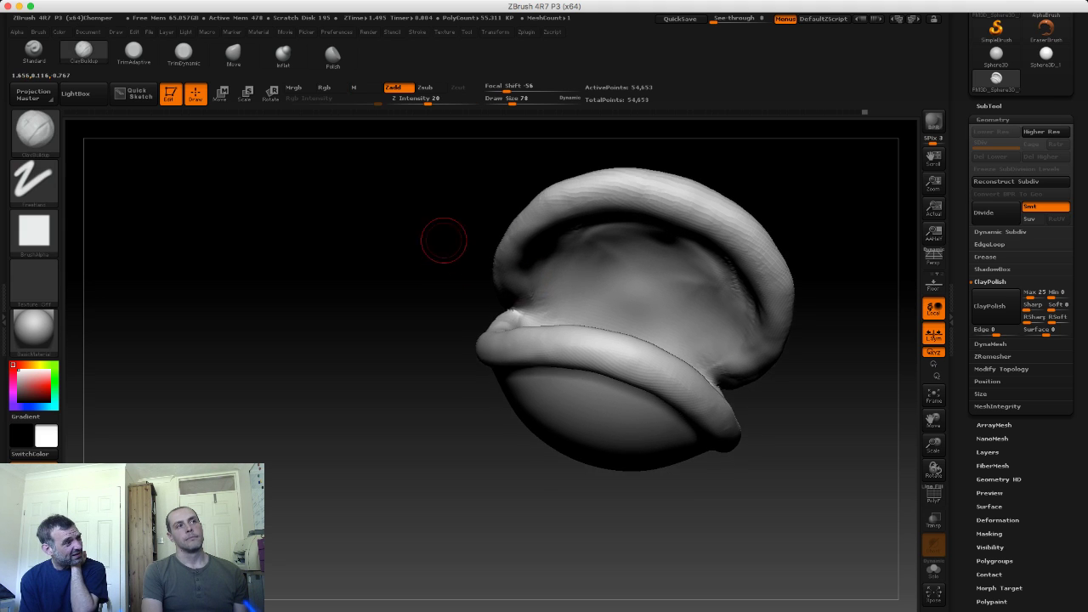
drag(442, 238, 613, 340)
key(s)
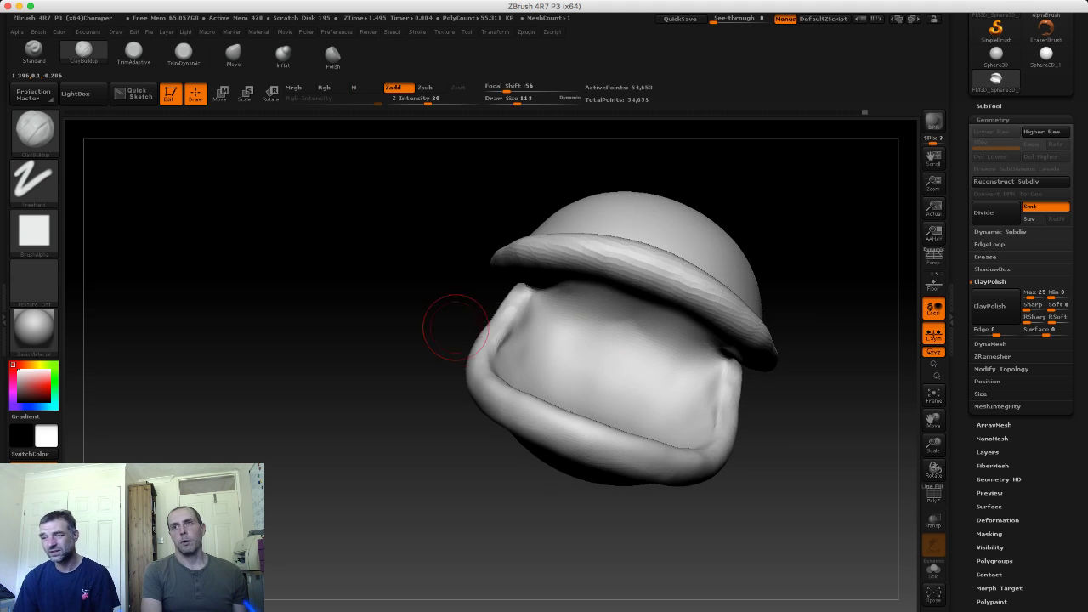
drag(450, 329, 553, 320)
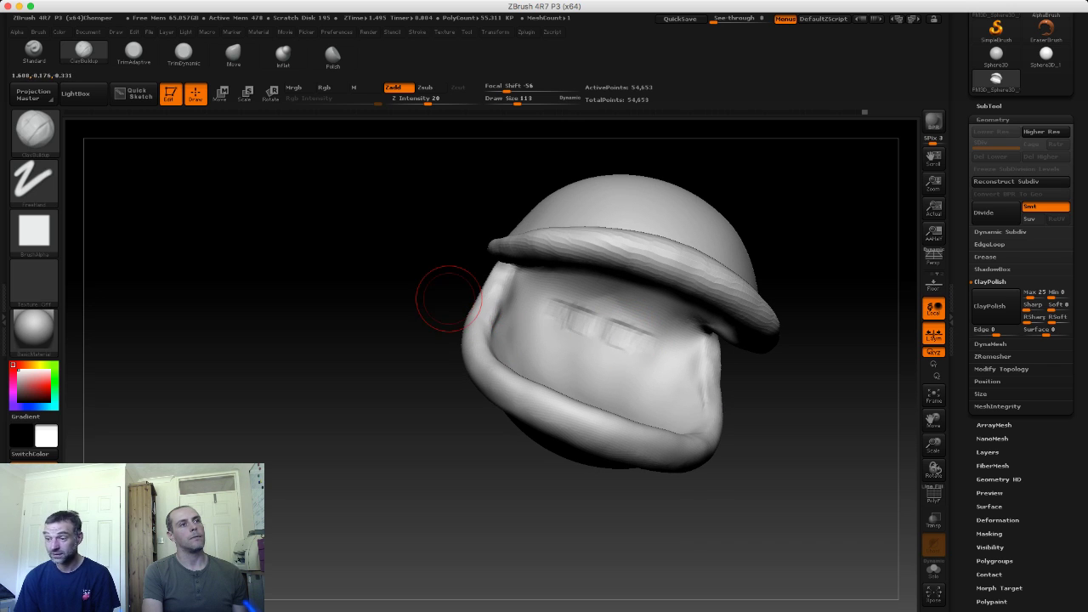
drag(459, 306, 468, 296)
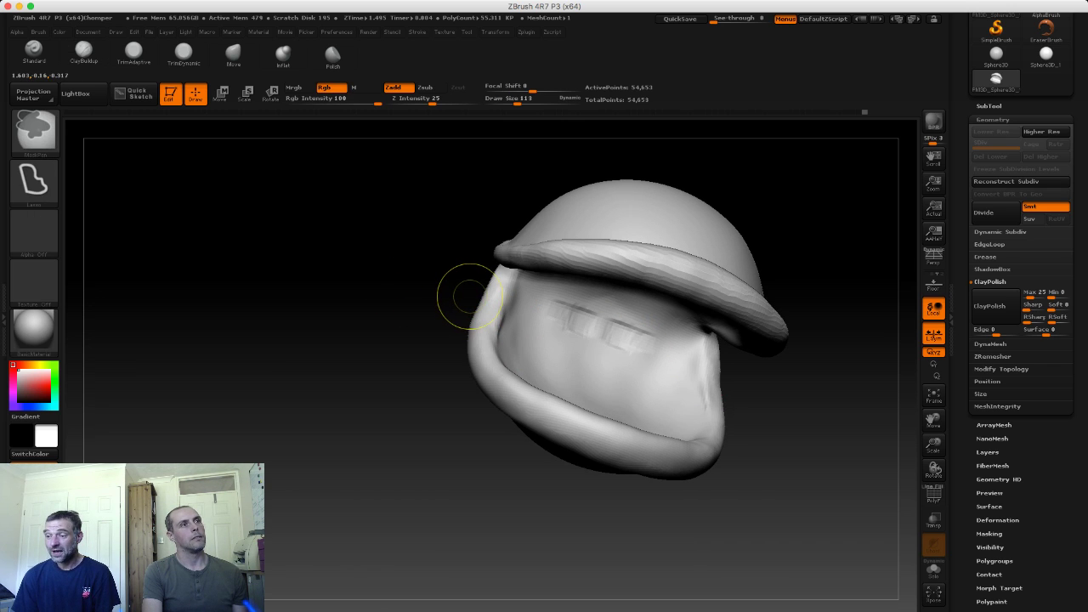
Step: Undo the raised band strokes, set the Stroke type to FreeHand, and test a recess stroke
key(ctrl+z)
click(34, 181)
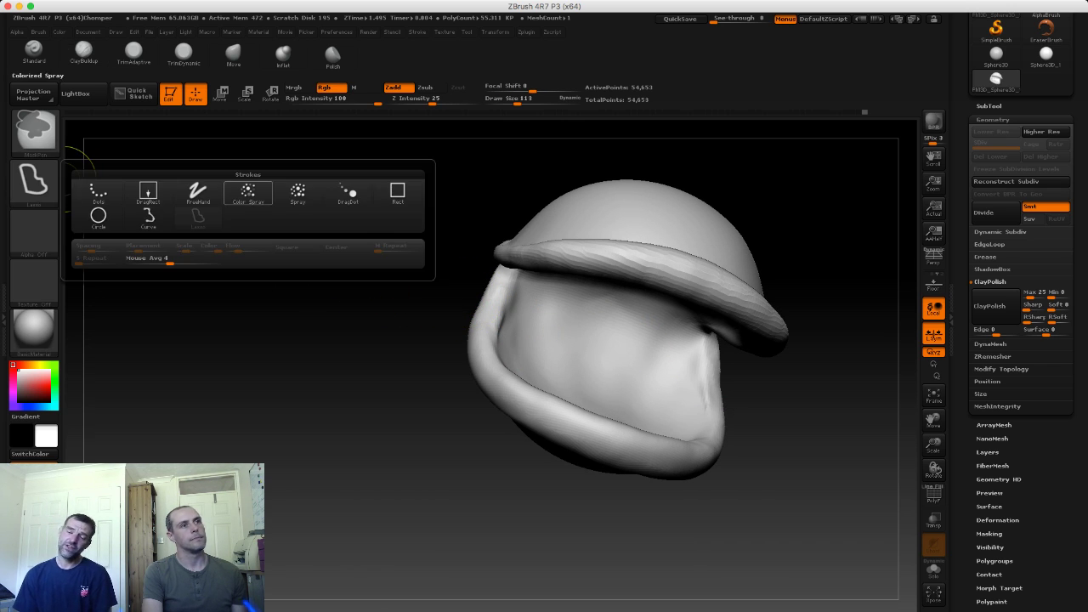
click(198, 193)
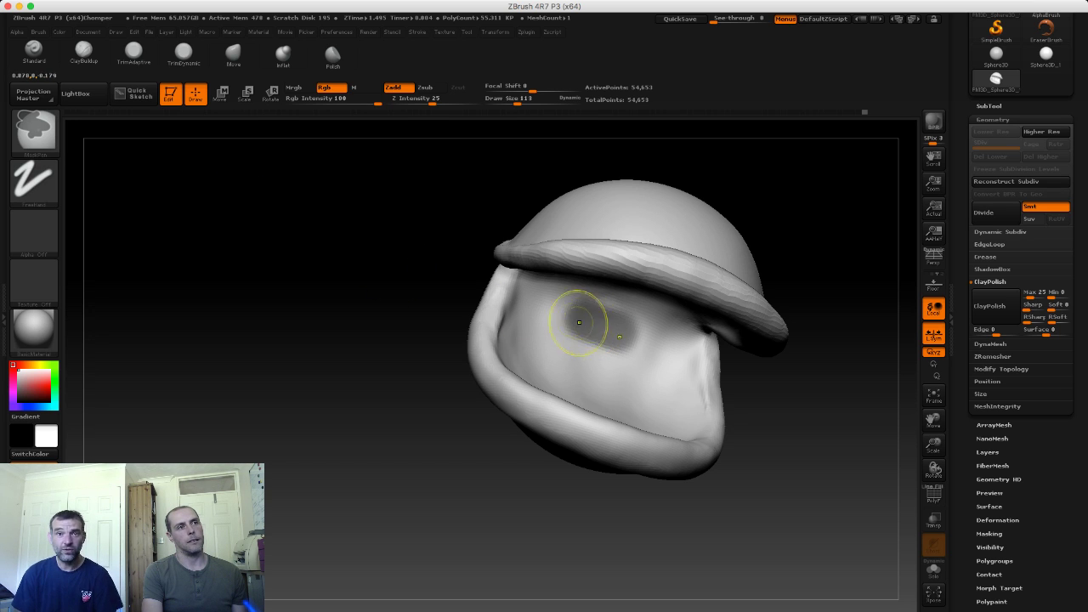
drag(633, 327, 659, 357)
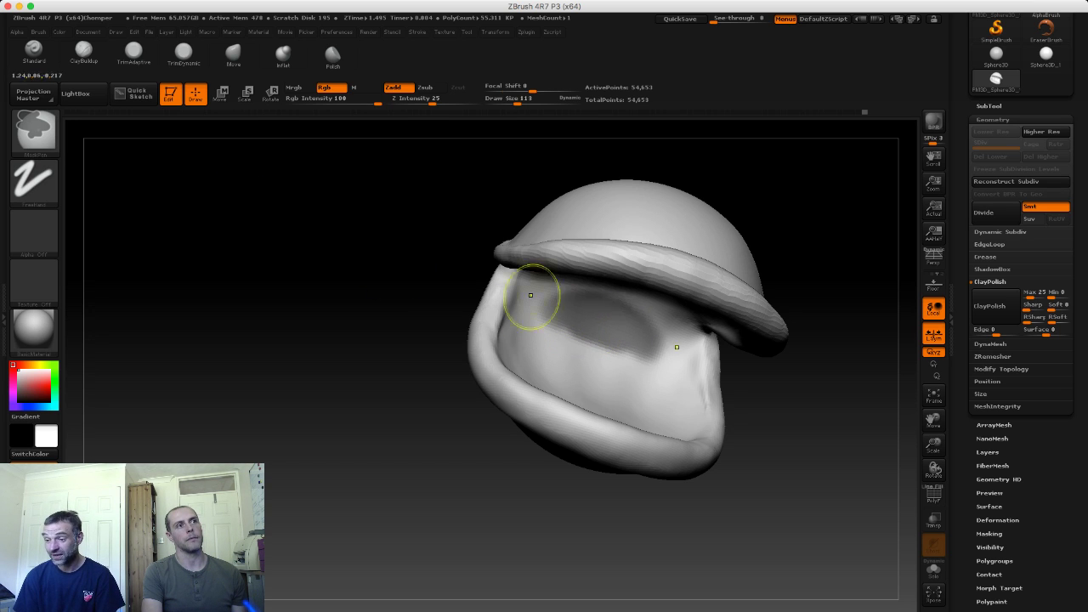
mouse_move(531, 295)
mouse_down()
mouse_move(273, 262)
mouse_move(306, 253)
mouse_move(190, 132)
mouse_up()
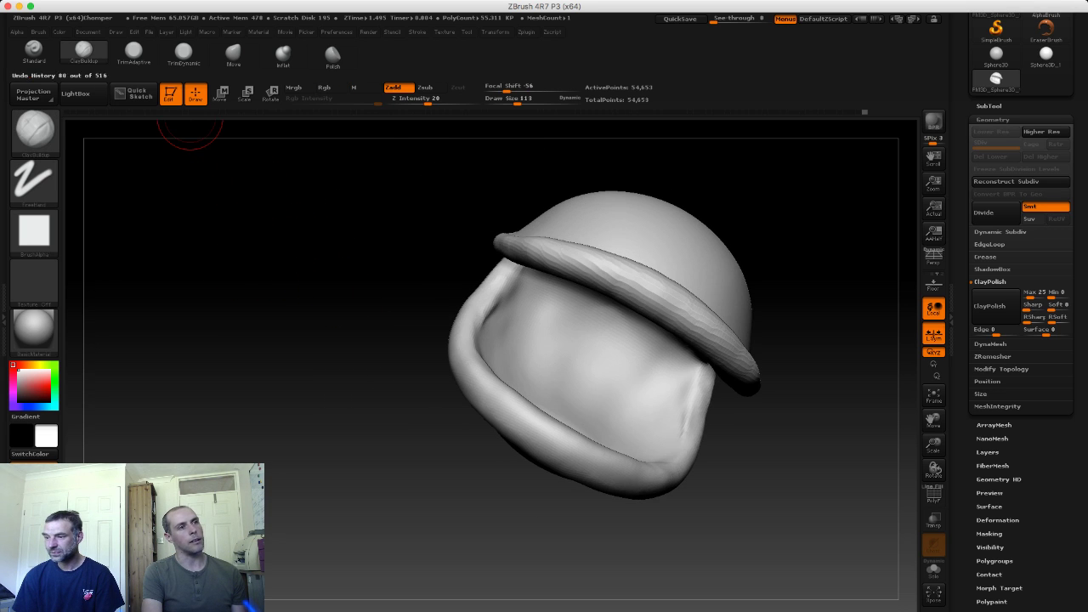
Step: Raise the draw size to 192 and build up ClayBuildup strokes inside the mouth opening
mouse_move(357, 252)
mouse_down()
mouse_move(485, 303)
mouse_move(582, 311)
mouse_move(522, 315)
mouse_move(612, 357)
mouse_up()
key(s)
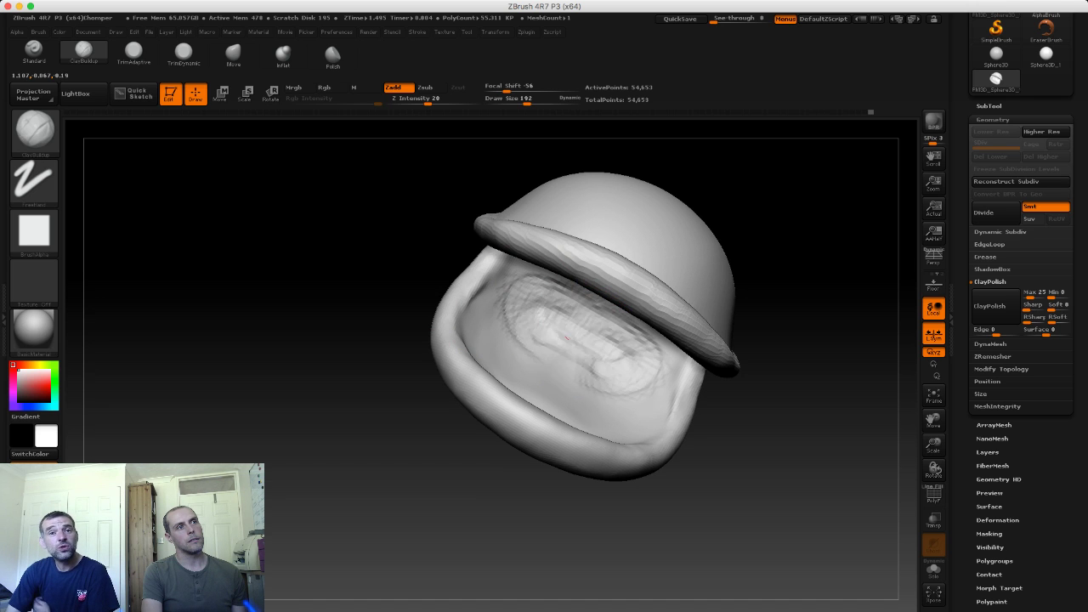
mouse_move(382, 261)
mouse_down()
mouse_move(532, 294)
mouse_move(596, 348)
mouse_move(544, 303)
mouse_move(442, 289)
mouse_move(459, 298)
mouse_up()
mouse_move(514, 353)
mouse_down()
mouse_move(595, 399)
mouse_move(646, 365)
mouse_up()
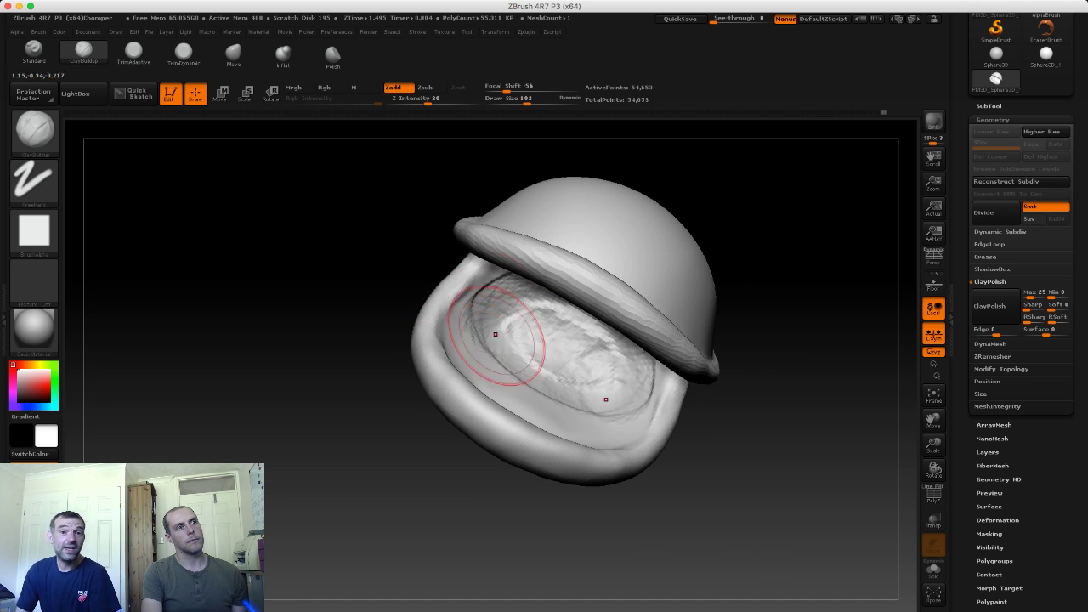
drag(595, 391, 510, 316)
mouse_move(459, 280)
mouse_down()
mouse_move(579, 280)
mouse_move(510, 255)
mouse_move(498, 389)
mouse_move(612, 409)
mouse_move(493, 314)
mouse_move(515, 337)
mouse_move(616, 357)
mouse_move(506, 281)
mouse_move(624, 392)
mouse_move(514, 322)
mouse_up()
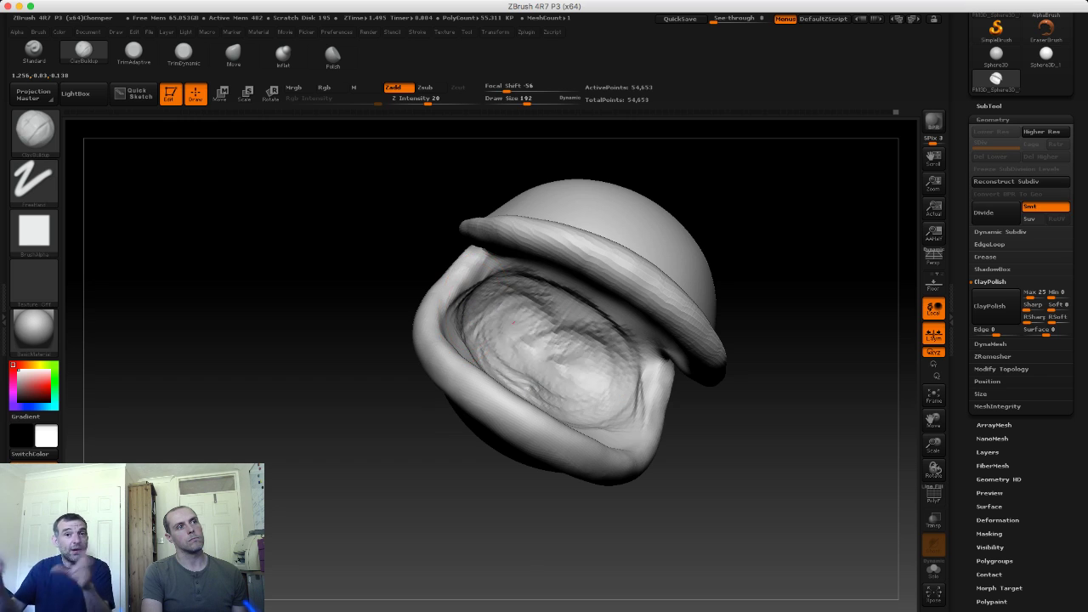
Step: Smooth the new clay, sculpt the inner crease, and drop the brush size to 122
drag(340, 267, 408, 304)
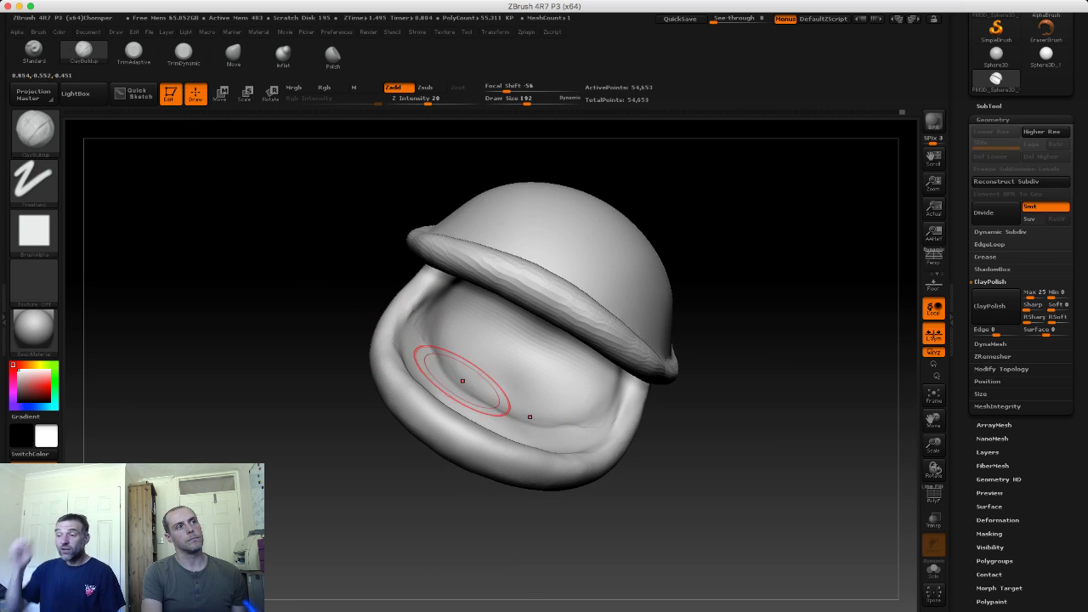
shift+drag(414, 352, 502, 399)
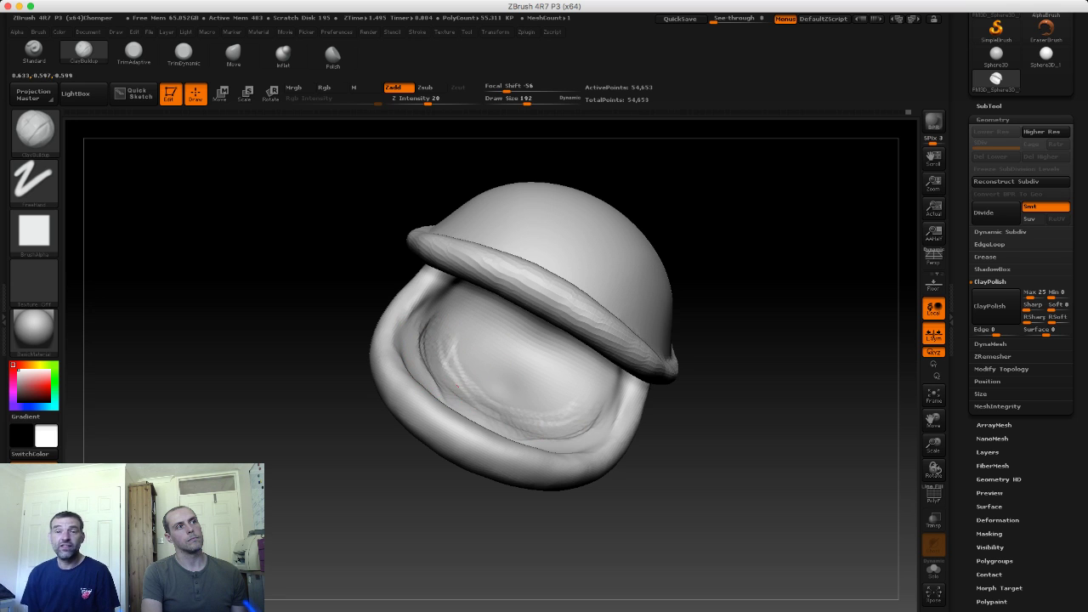
drag(340, 315, 489, 319)
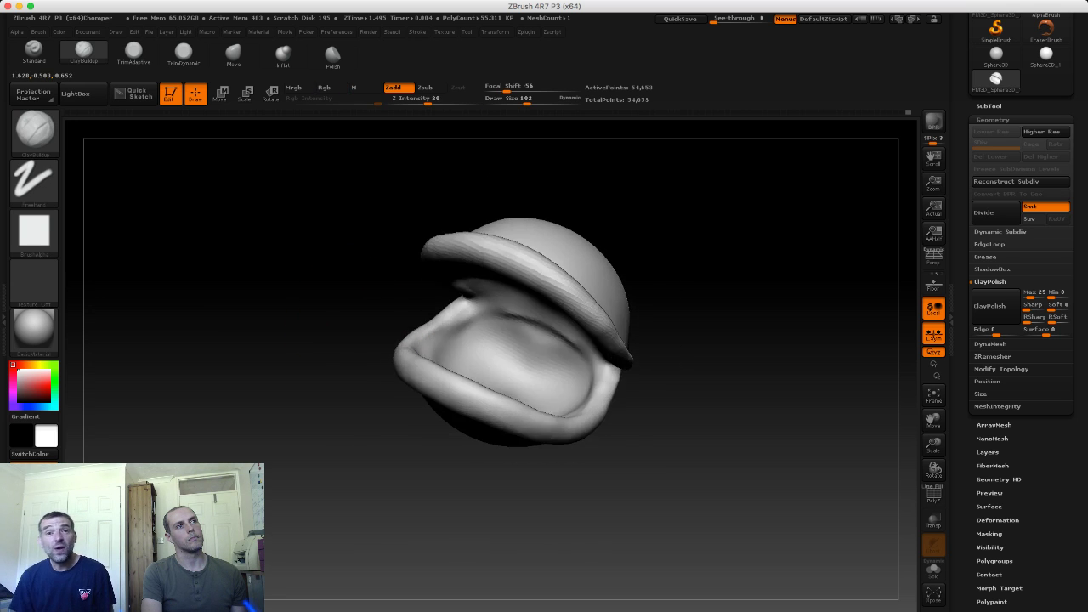
mouse_move(570, 348)
mouse_down()
mouse_move(511, 320)
mouse_move(536, 316)
mouse_up()
mouse_move(397, 274)
mouse_down()
mouse_move(508, 365)
mouse_move(540, 356)
mouse_up()
key(s)
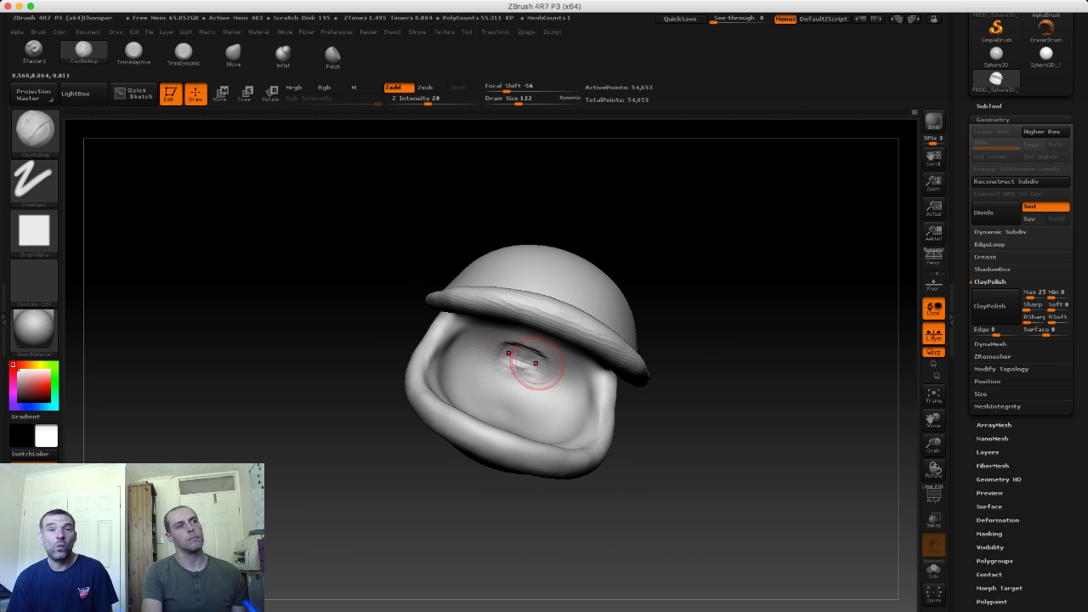
key(ctrl+z)
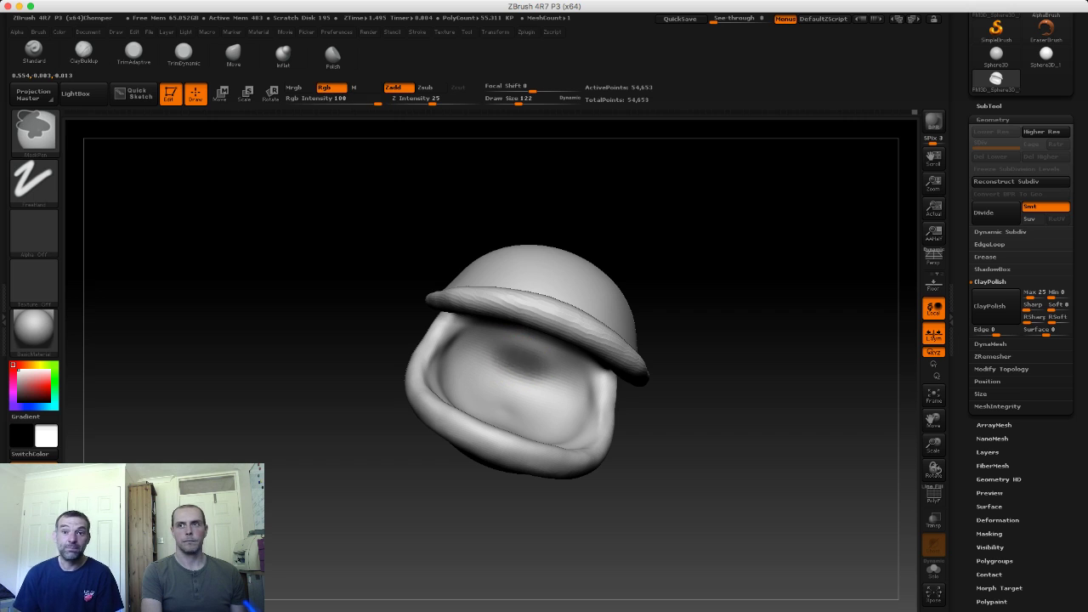
Step: Paint a MaskPen mask over the mouth's inner recess and check it from the side
mouse_move(476, 374)
ctrl+mouse_down()
mouse_move(561, 383)
mouse_move(488, 391)
ctrl+mouse_up()
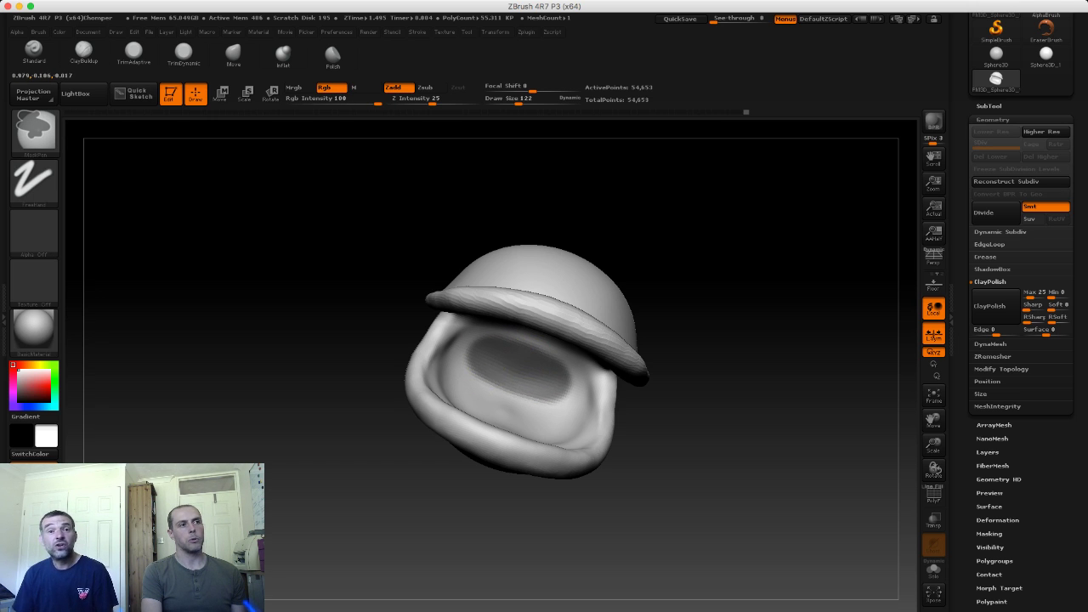
drag(400, 272, 300, 317)
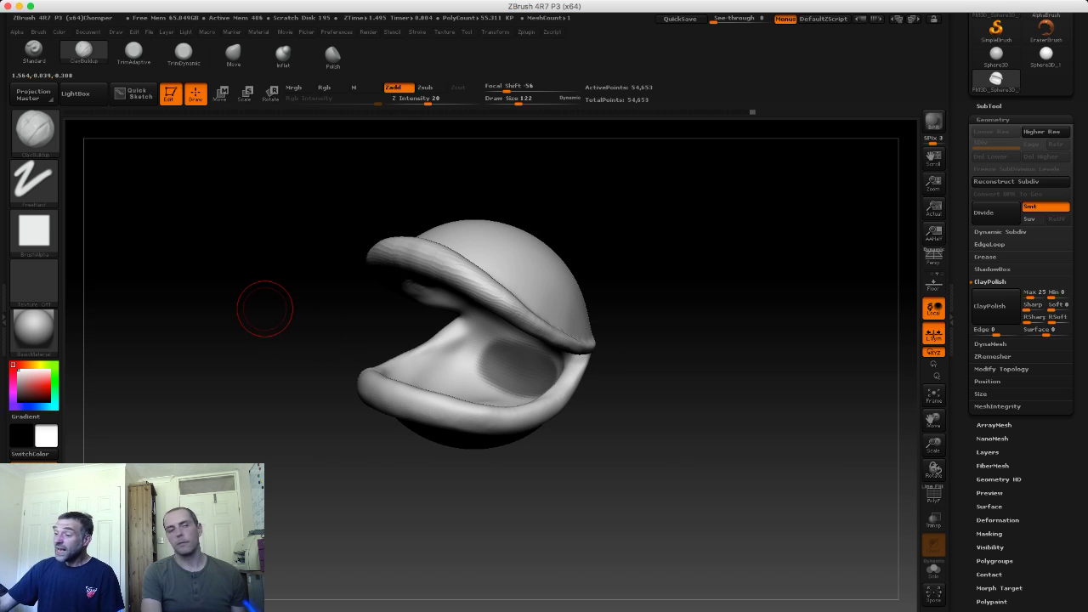
mouse_move(237, 301)
mouse_down()
mouse_move(201, 300)
mouse_move(313, 269)
mouse_move(294, 318)
mouse_move(382, 314)
mouse_move(304, 303)
mouse_up()
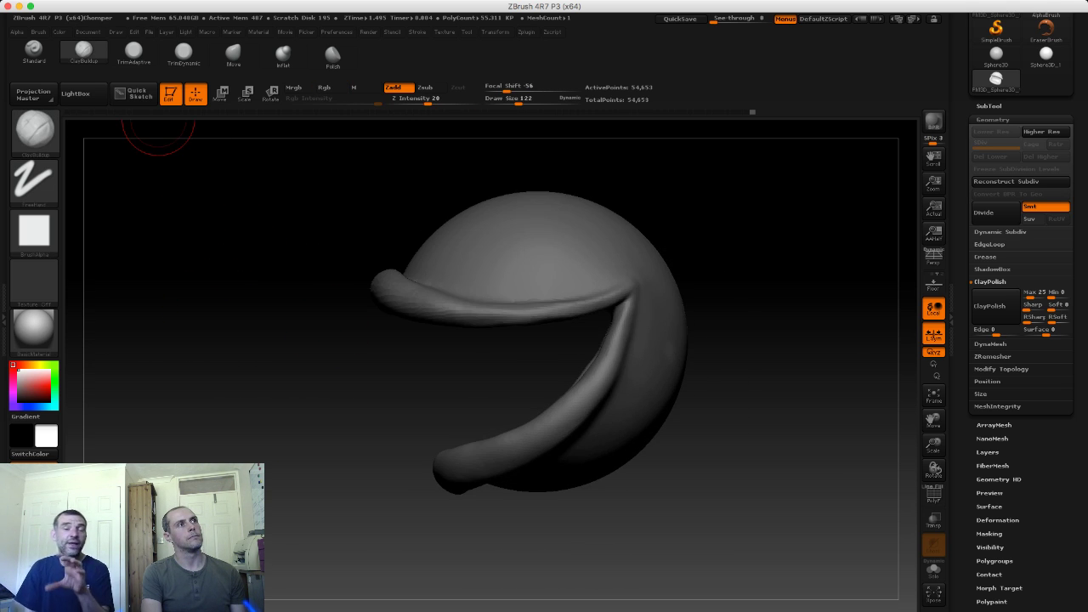
Step: Select a Move-type brush and resize it, first to 318 and then down to 50
click(233, 56)
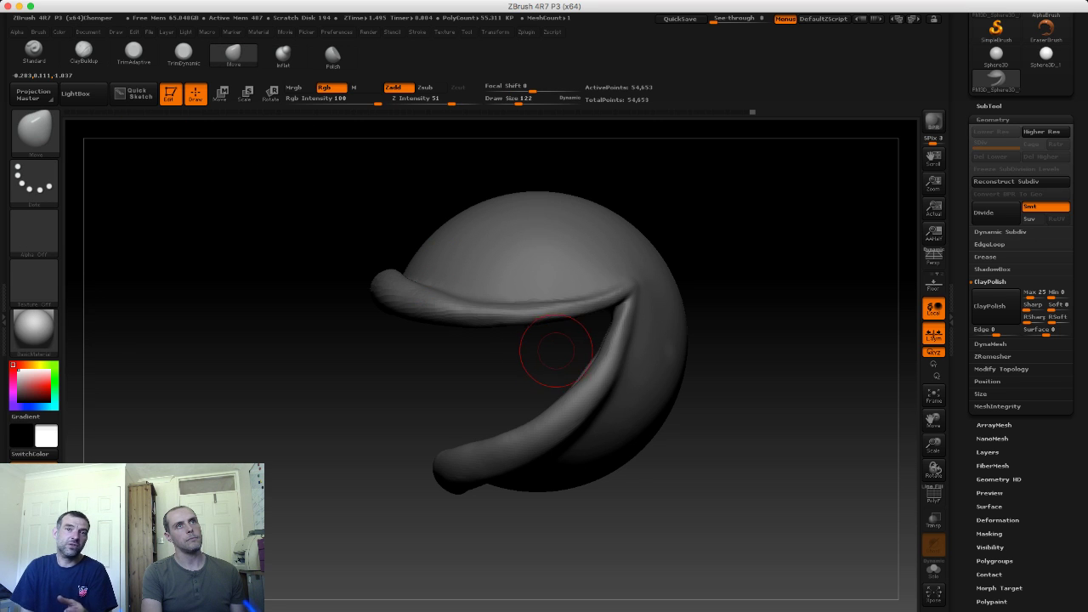
key(s)
drag(559, 340, 595, 340)
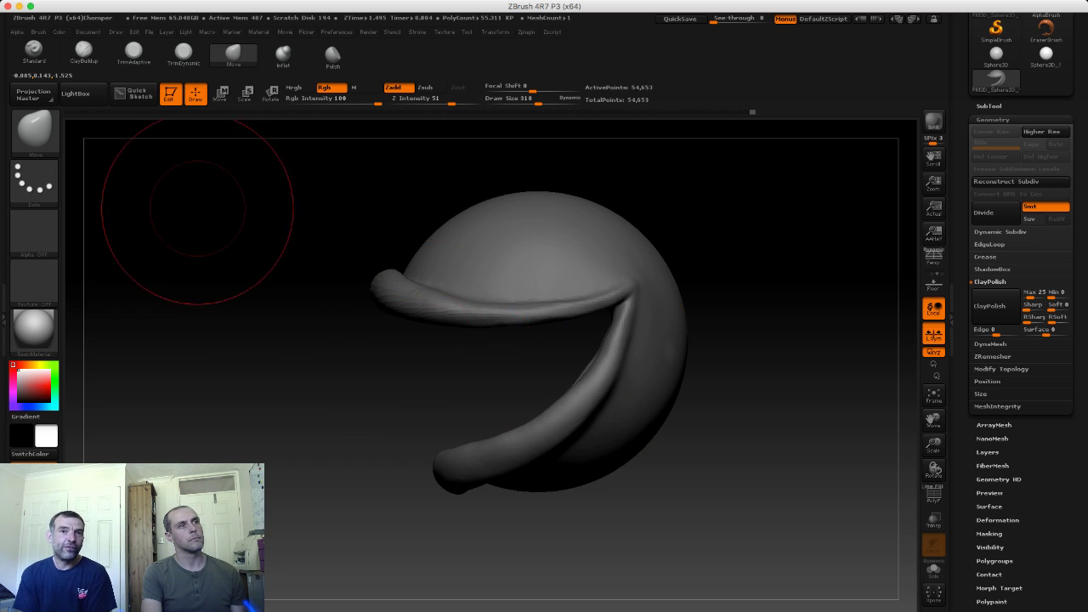
drag(206, 194, 281, 212)
key(s)
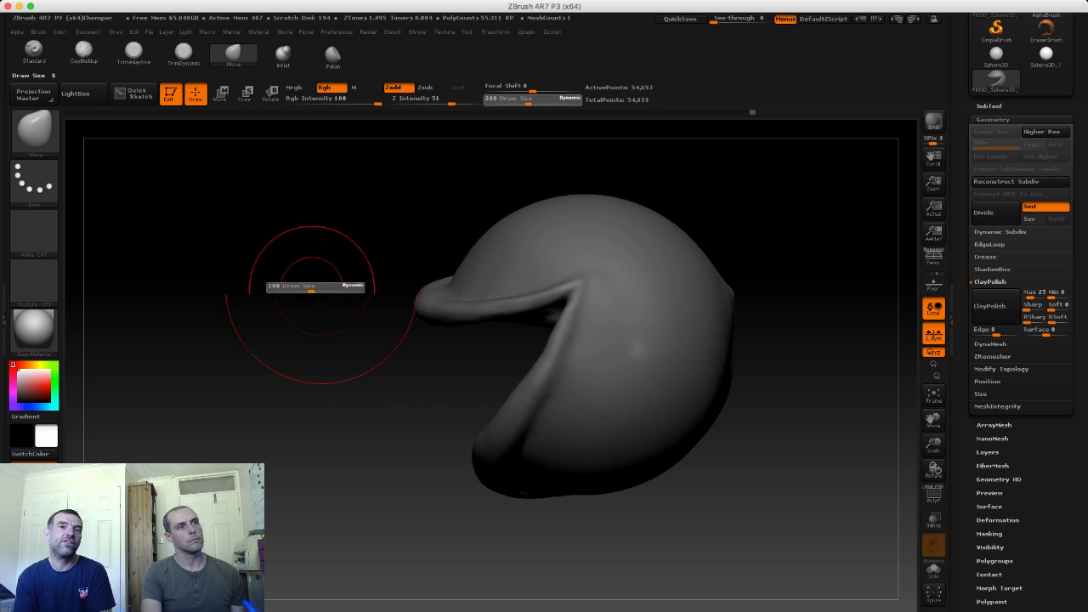
drag(340, 284, 289, 284)
Step: Switch brushes with the BMT then BMV hotkeys and set draw size to 370
key(b)
key(m)
key(t)
key(b)
key(m)
key(v)
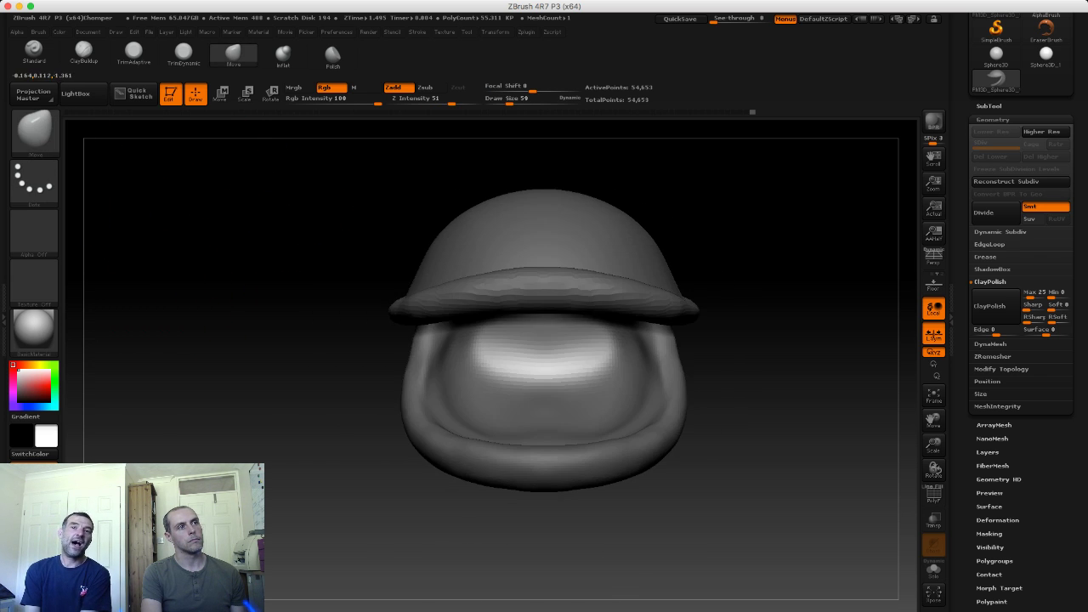
drag(765, 255, 731, 281)
key(s)
Step: Pull the tongue out and down into a two-lobed shape, reshaping it from several angles
mouse_move(544, 364)
mouse_down()
mouse_move(598, 375)
mouse_move(535, 399)
mouse_up()
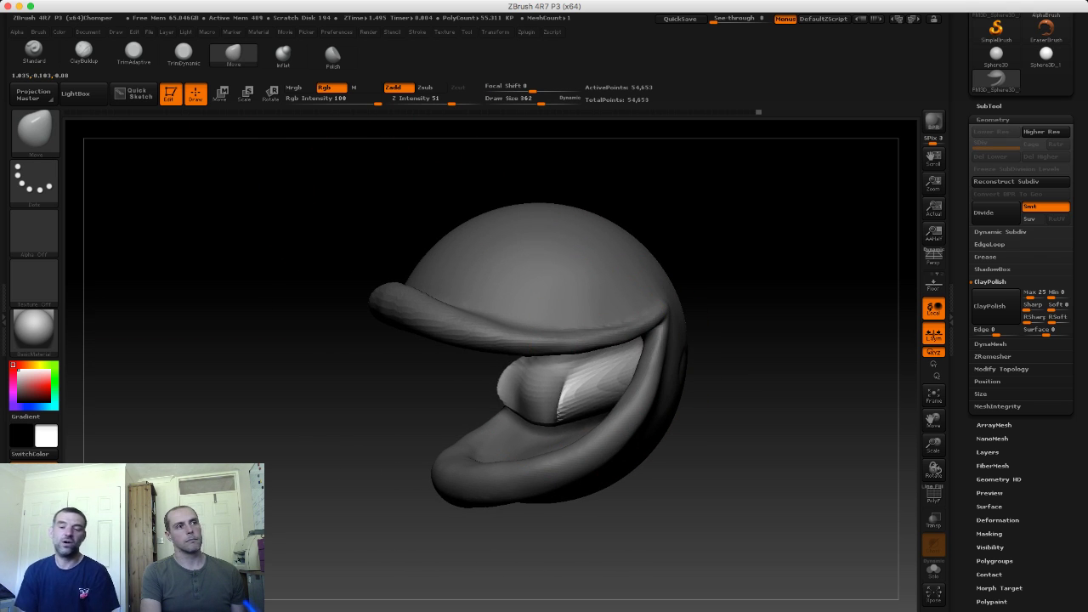
mouse_move(765, 382)
mouse_down()
mouse_move(731, 383)
mouse_move(808, 383)
mouse_up()
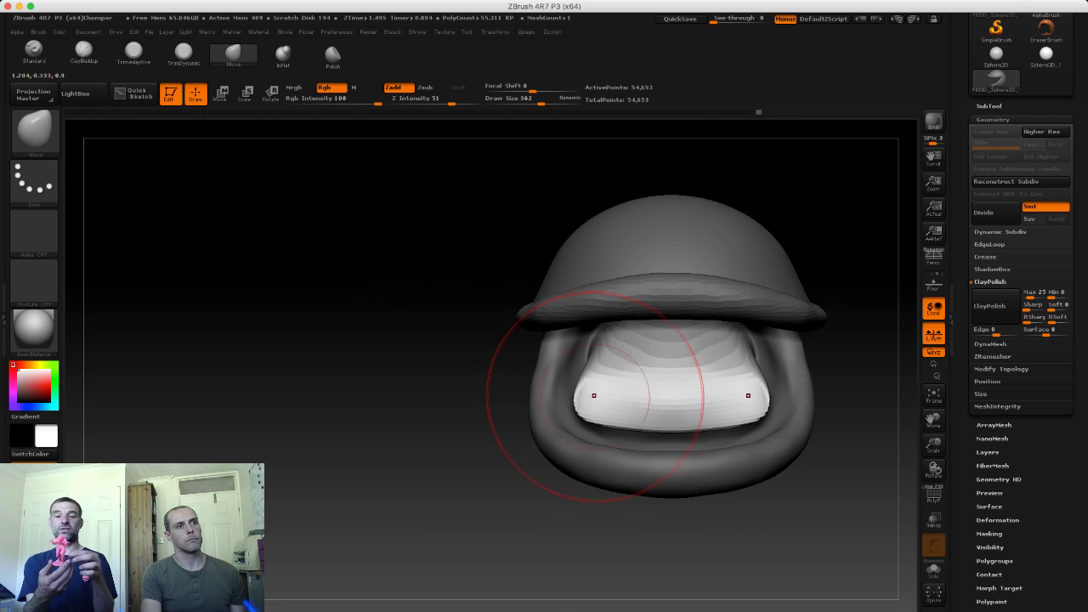
mouse_move(594, 395)
mouse_down()
mouse_move(646, 429)
mouse_move(715, 425)
mouse_up()
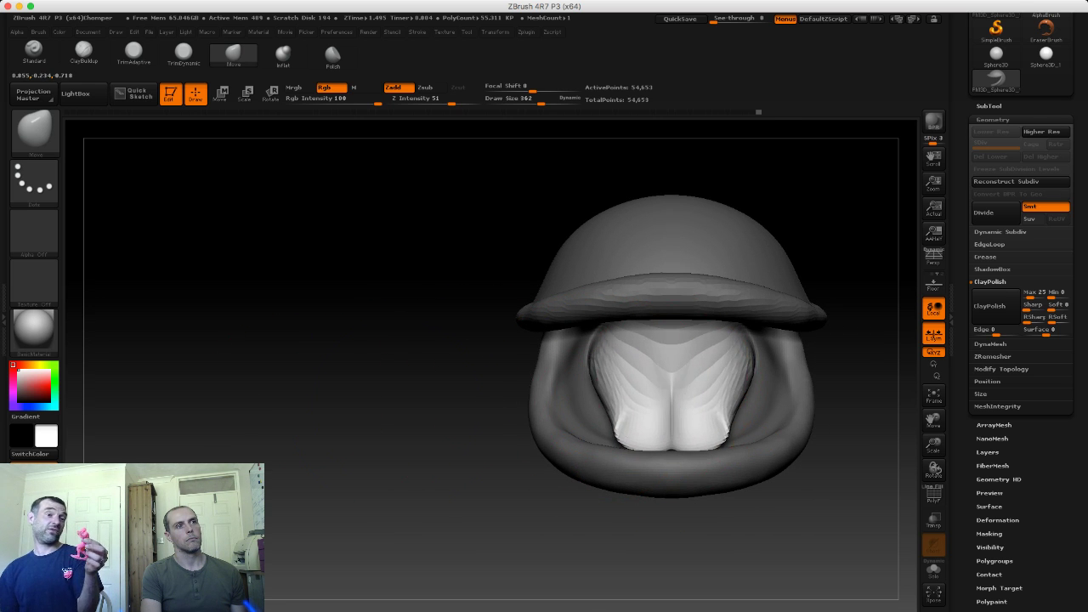
drag(383, 280, 486, 280)
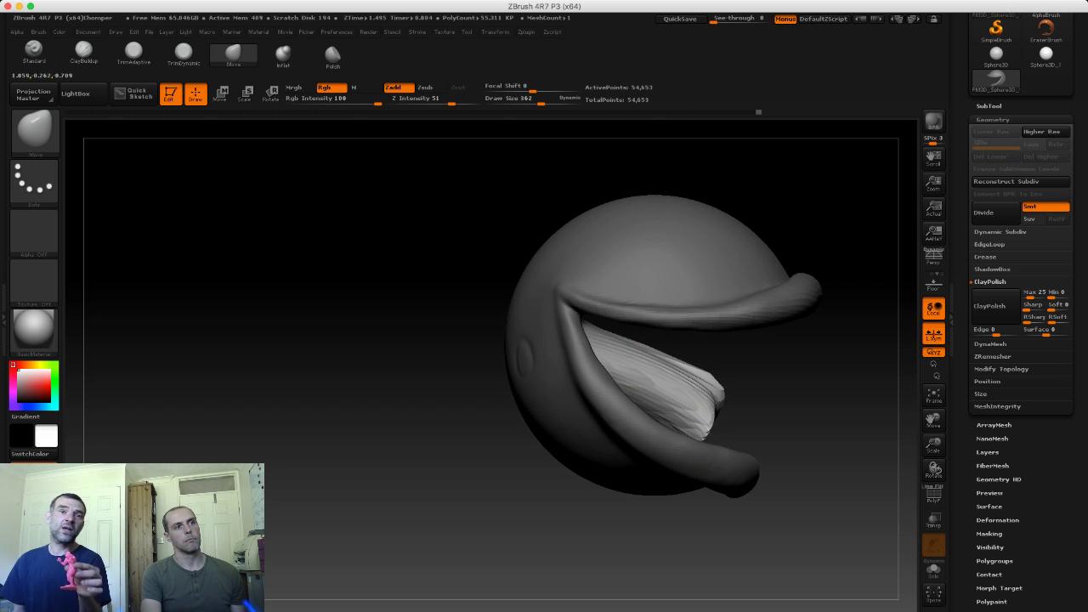
drag(697, 408, 732, 383)
shift+drag(383, 340, 323, 340)
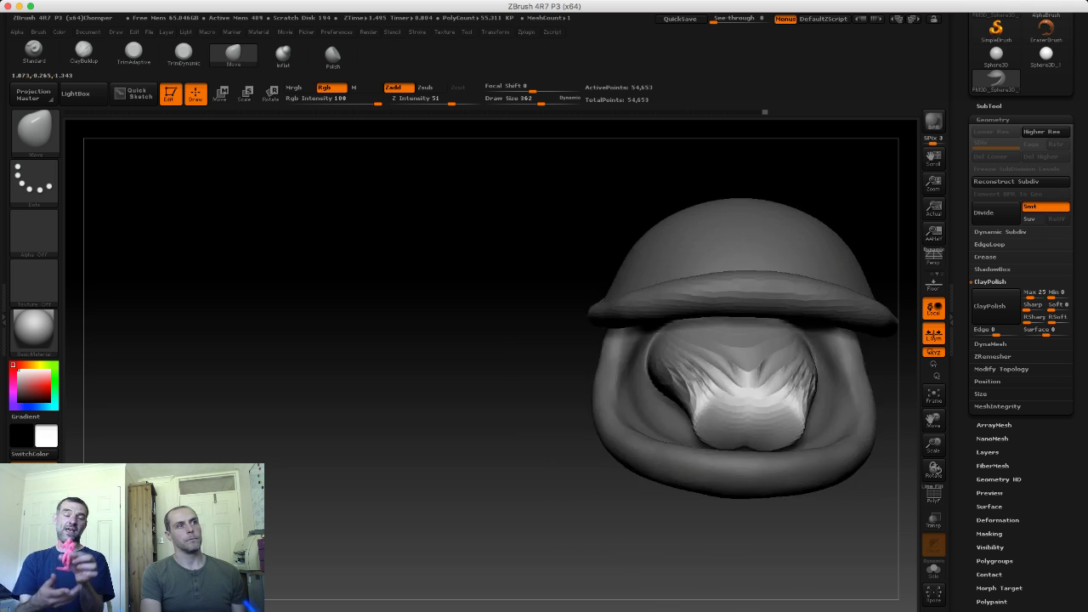
drag(340, 267, 553, 267)
mouse_move(646, 340)
mouse_down()
mouse_move(753, 378)
mouse_move(739, 425)
mouse_up()
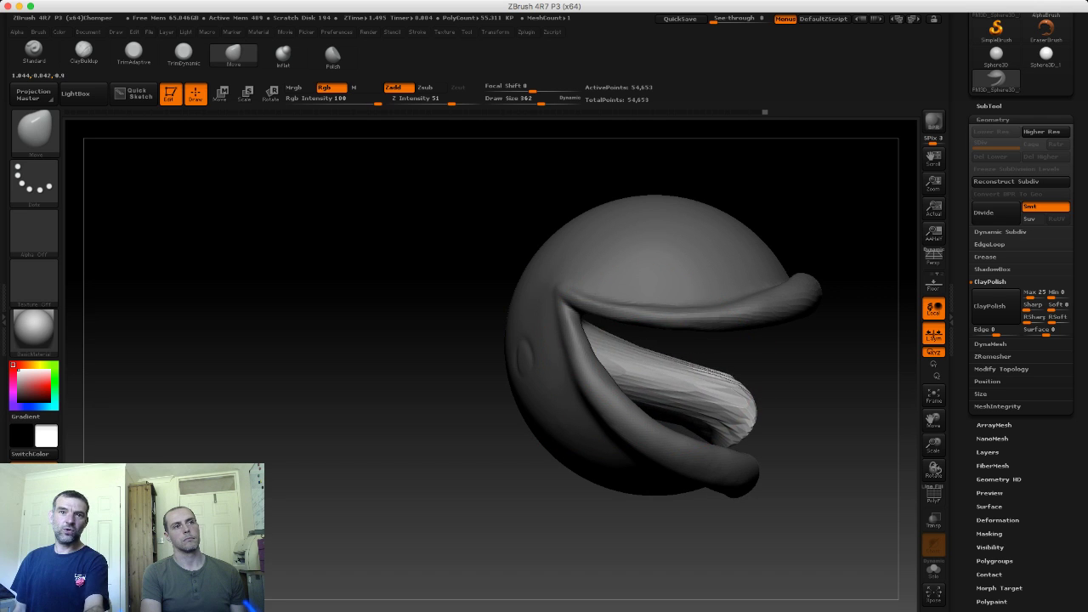
Step: With the head facing front, clear the mask and smooth the lumpy tongue surface
shift+drag(808, 357, 476, 369)
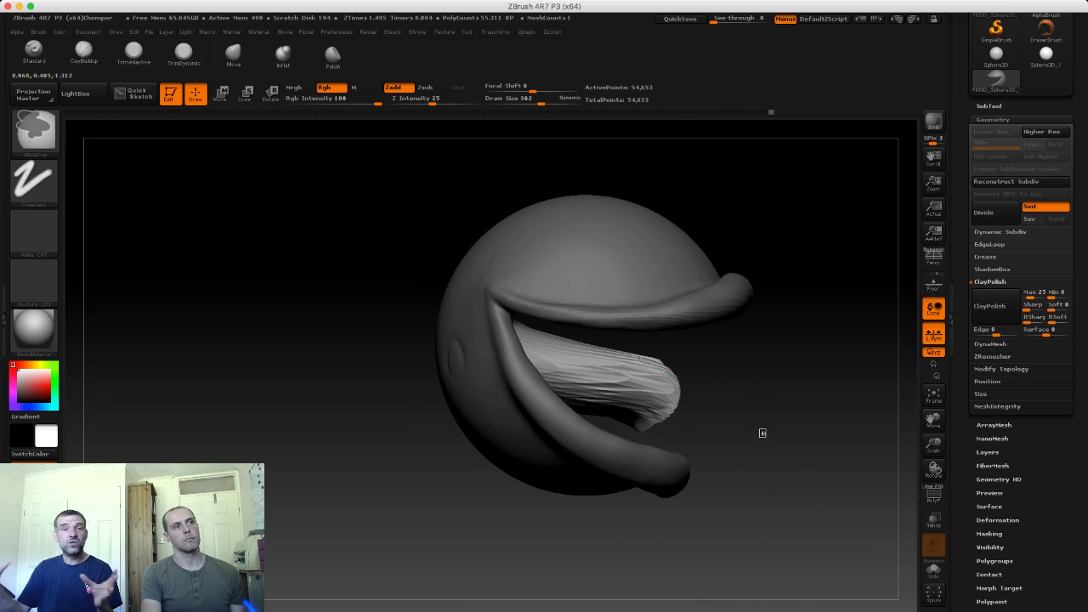
ctrl+drag(763, 433, 757, 414)
shift+drag(656, 370, 684, 386)
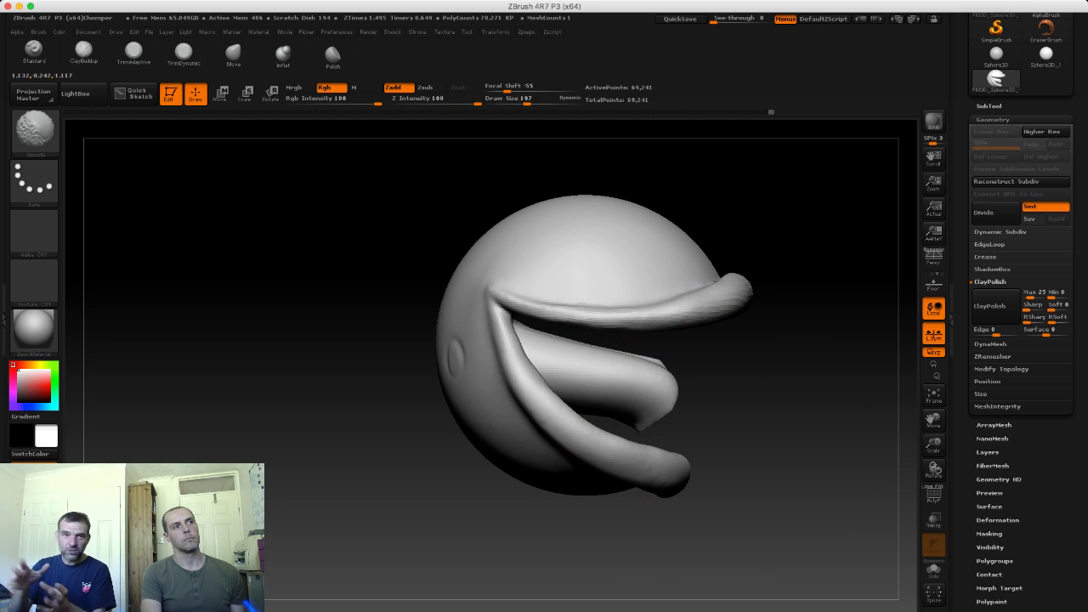
Step: Enlarge the brush to 220 and smooth away the eye bump on the sphere
drag(388, 364, 544, 365)
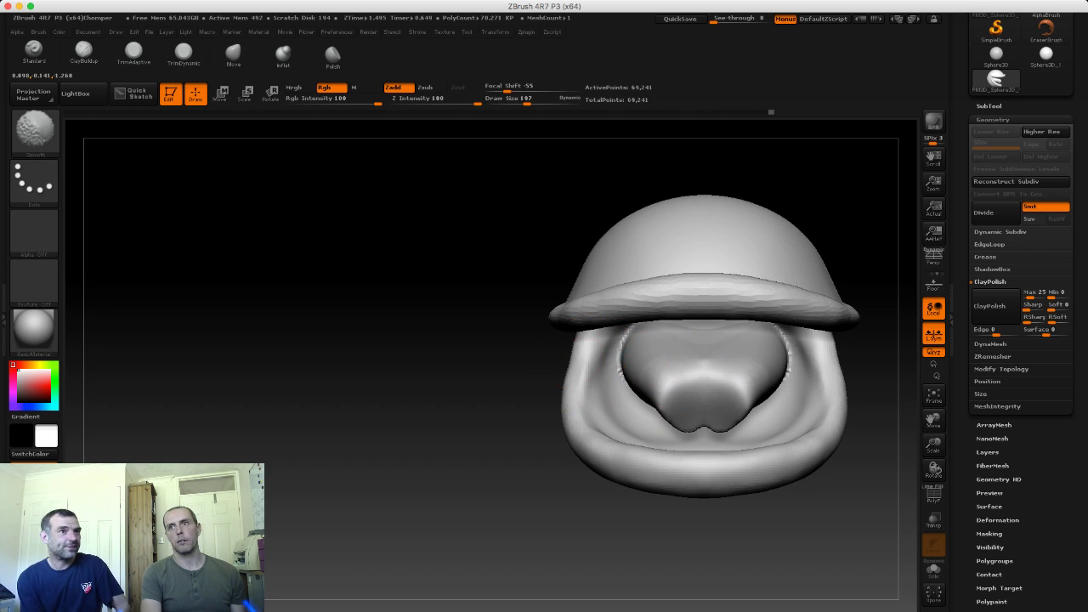
drag(476, 366, 398, 291)
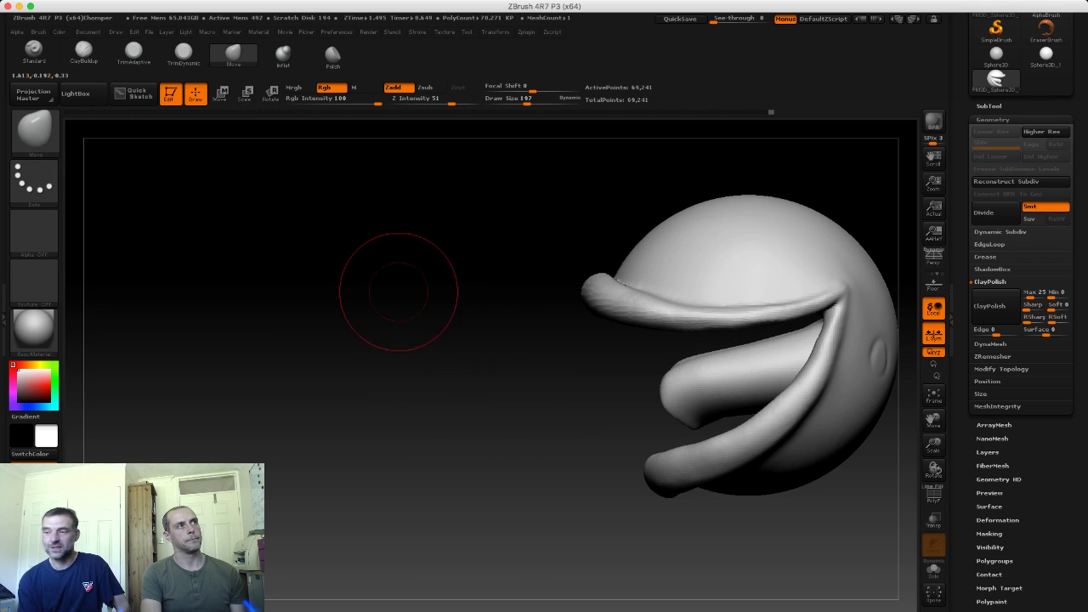
key(s)
drag(680, 377, 732, 377)
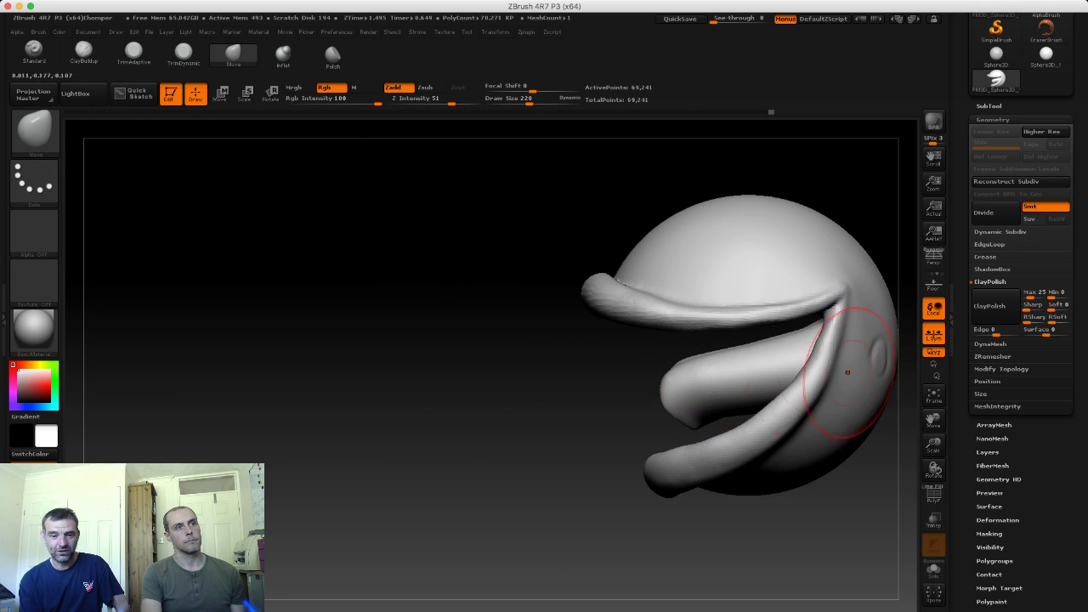
shift+drag(901, 358, 876, 348)
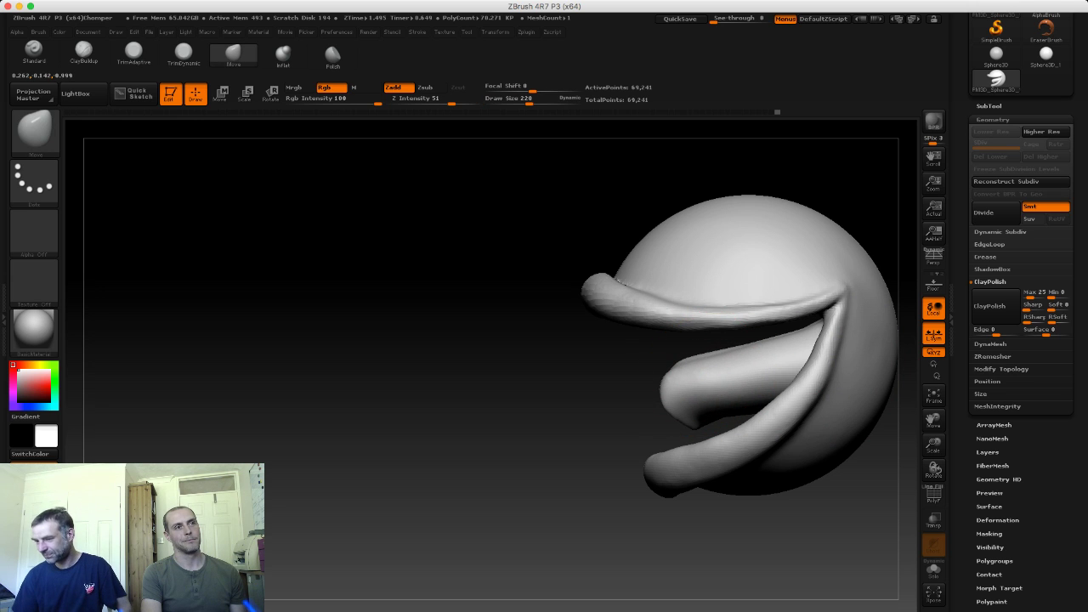
Step: Pull the tongue into a straighter, more horizontal shape, checking it from front and side
key(s)
drag(692, 366, 722, 366)
drag(680, 408, 693, 391)
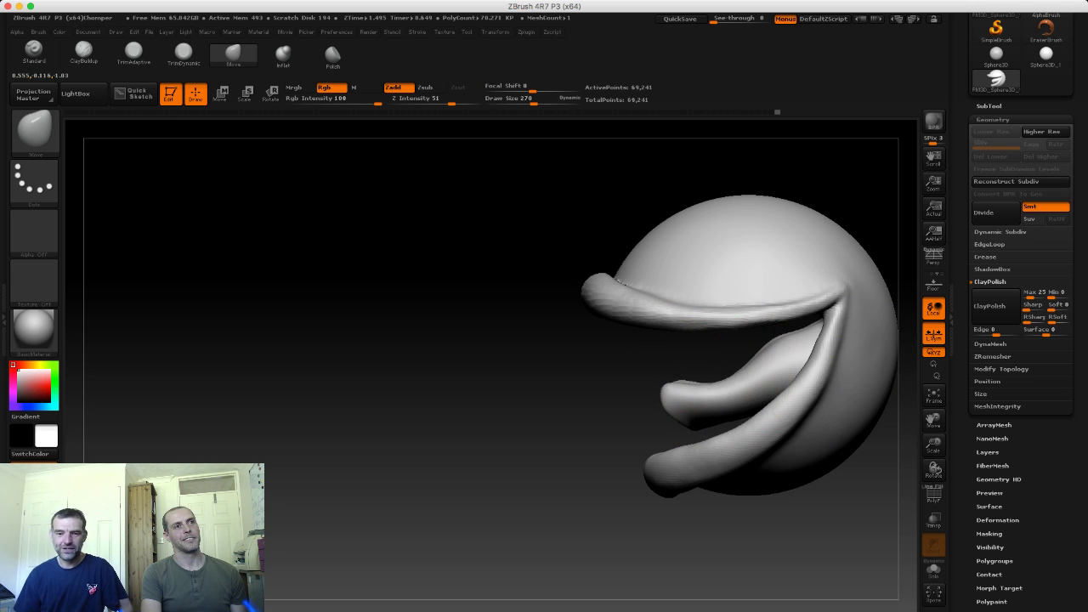
drag(545, 382, 612, 417)
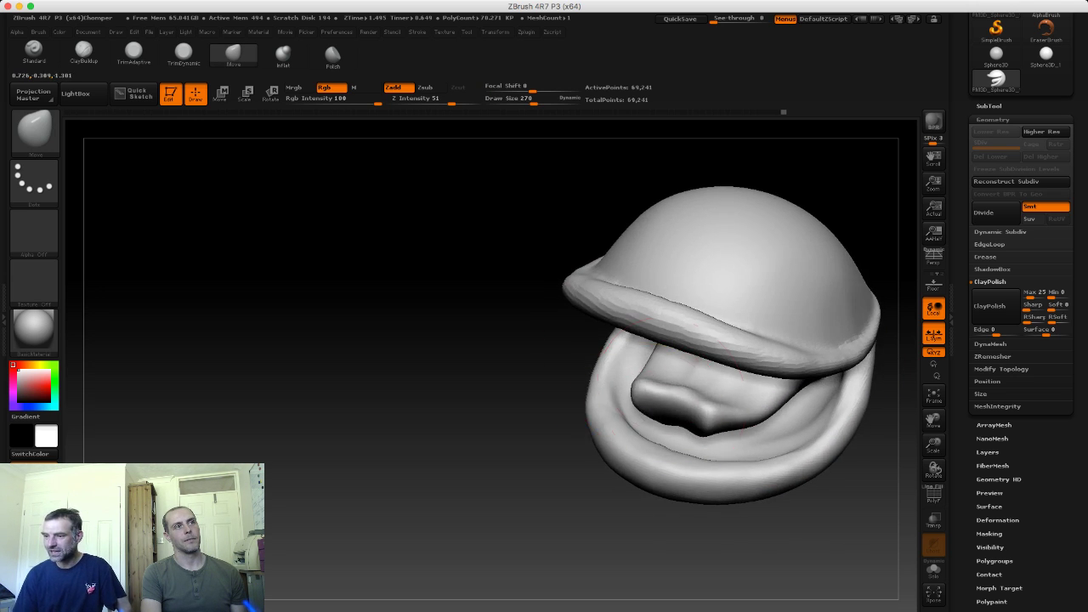
drag(449, 352, 600, 387)
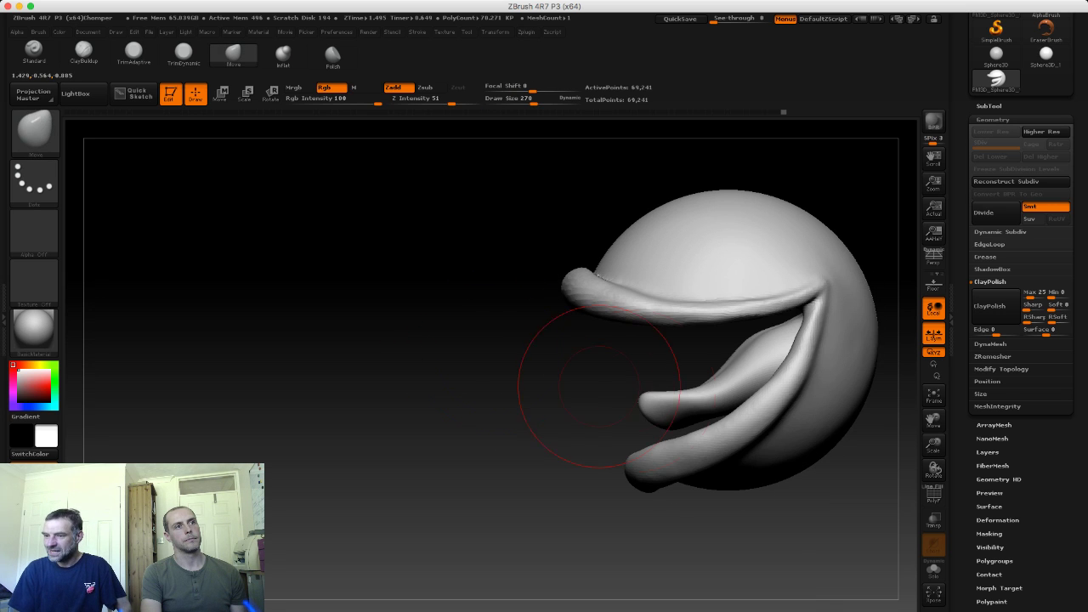
drag(476, 425, 553, 437)
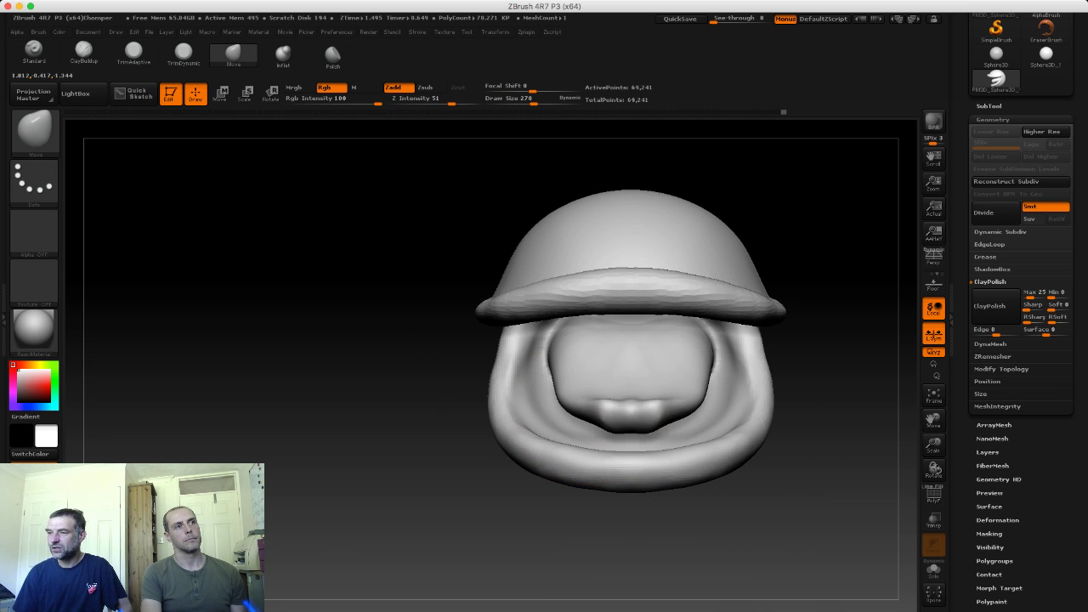
Step: Return to the Move brush, enlarge it to 251 and check the face from side and front
click(233, 52)
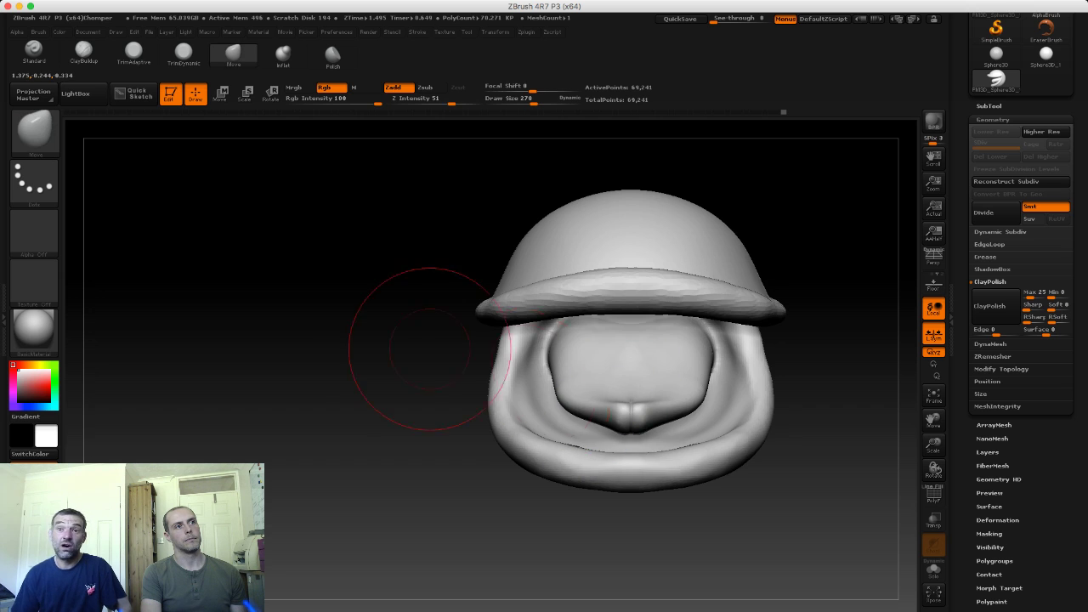
mouse_move(389, 340)
mouse_down()
mouse_move(599, 395)
mouse_move(552, 374)
mouse_up()
key(s)
mouse_move(527, 340)
mouse_down()
mouse_move(578, 344)
mouse_move(574, 316)
mouse_up()
key(s)
mouse_move(748, 340)
mouse_down()
mouse_move(842, 340)
mouse_move(592, 351)
mouse_up()
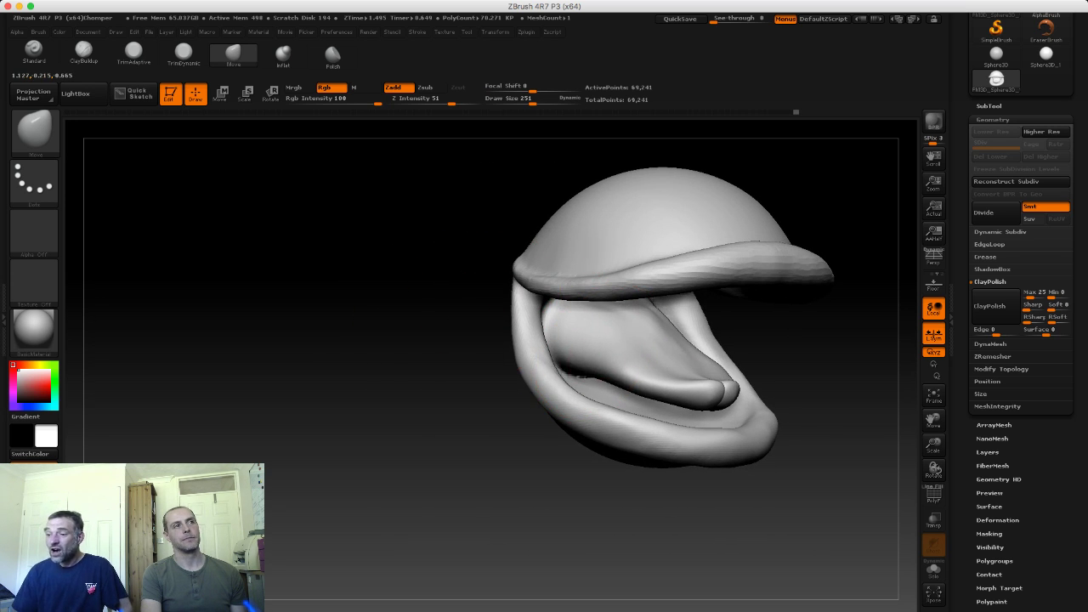
drag(493, 357, 559, 364)
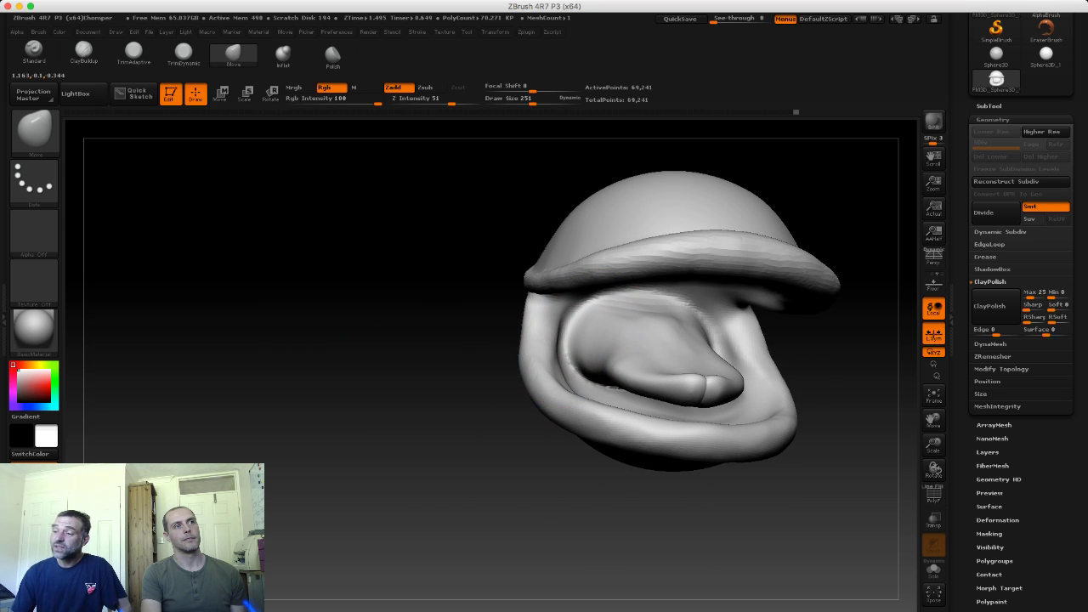
drag(449, 286, 544, 306)
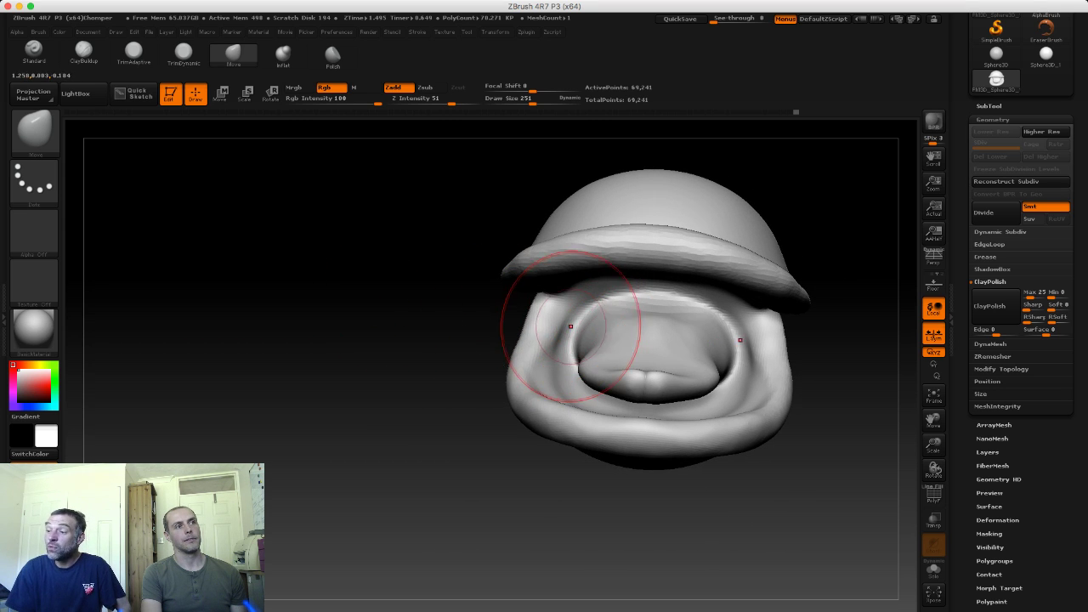
shift+drag(488, 294, 482, 289)
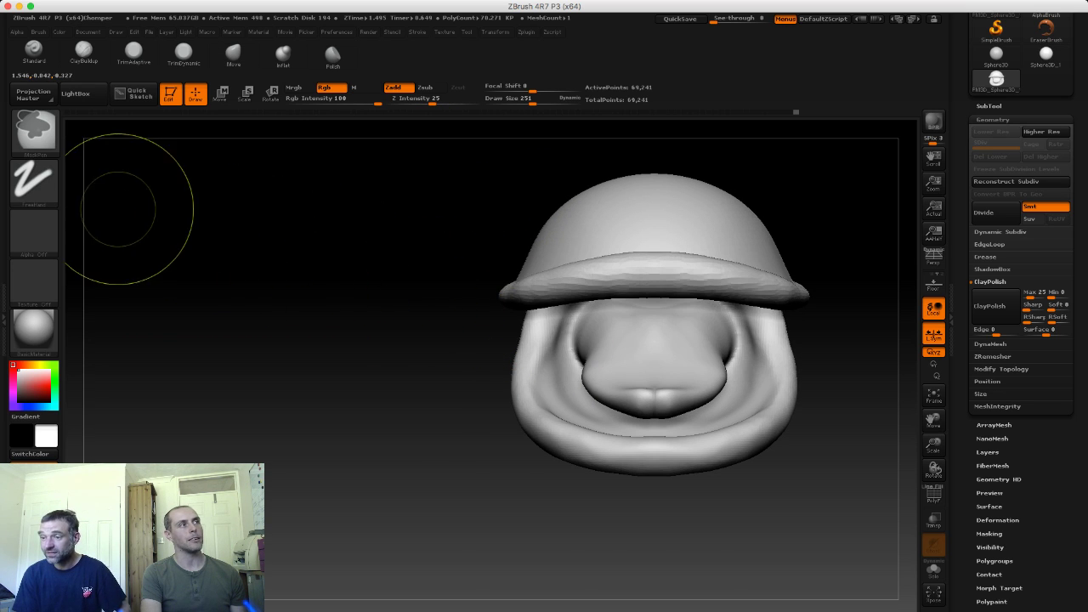
Step: Lasso-mask the helmet and upper face, try pushing the mouth sideways, then undo the deformation
click(34, 180)
click(198, 217)
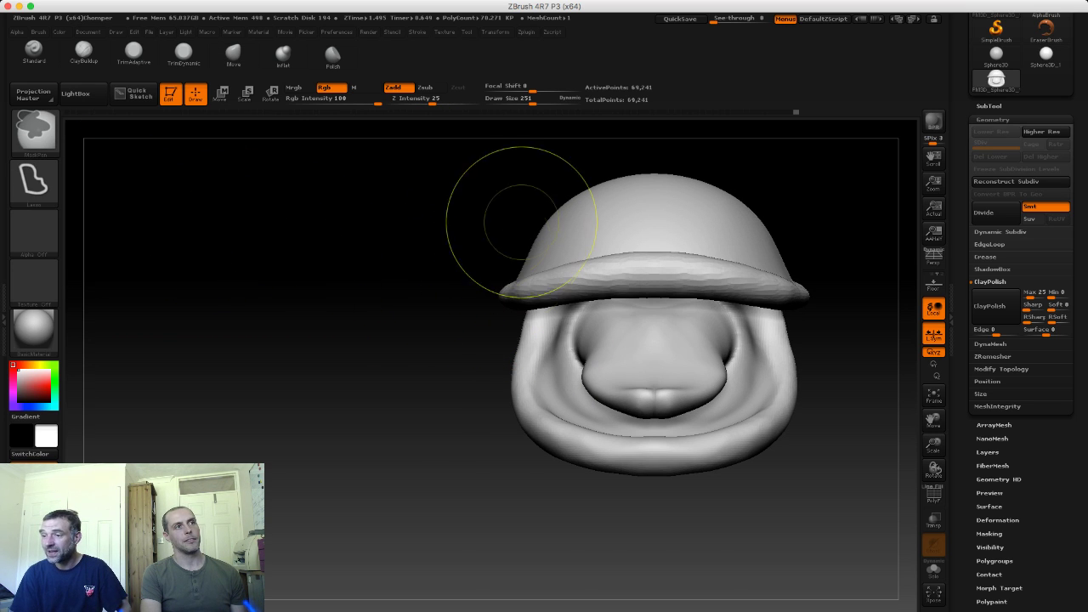
mouse_move(539, 223)
ctrl+mouse_down()
mouse_move(592, 331)
mouse_move(628, 374)
ctrl+mouse_up()
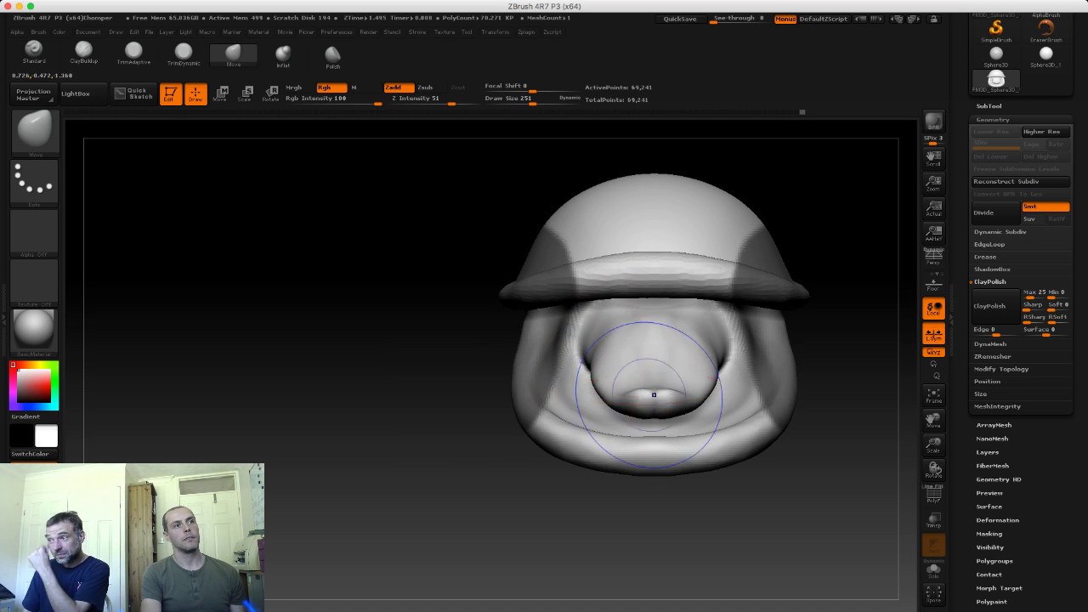
mouse_move(493, 340)
mouse_down()
mouse_move(710, 348)
mouse_move(660, 368)
mouse_up()
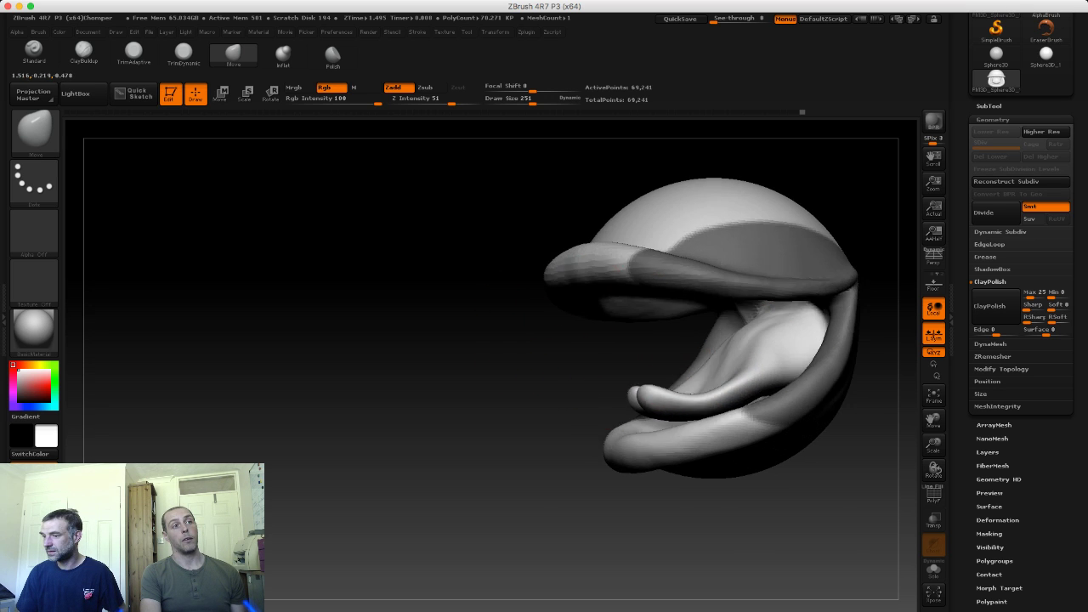
key(ctrl+z)
key(ctrl+z)
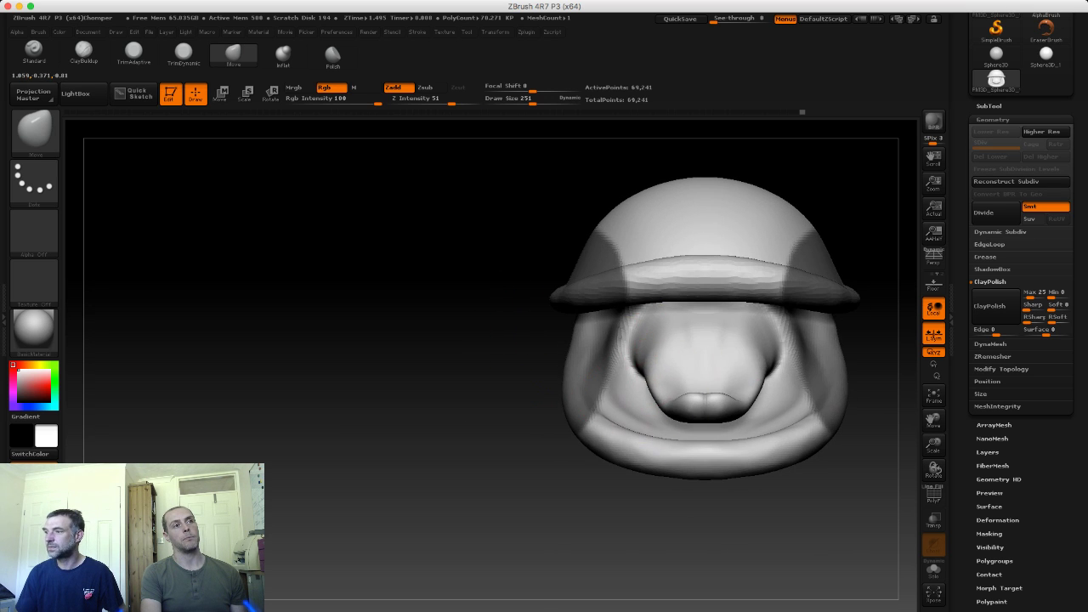
drag(437, 328, 655, 380)
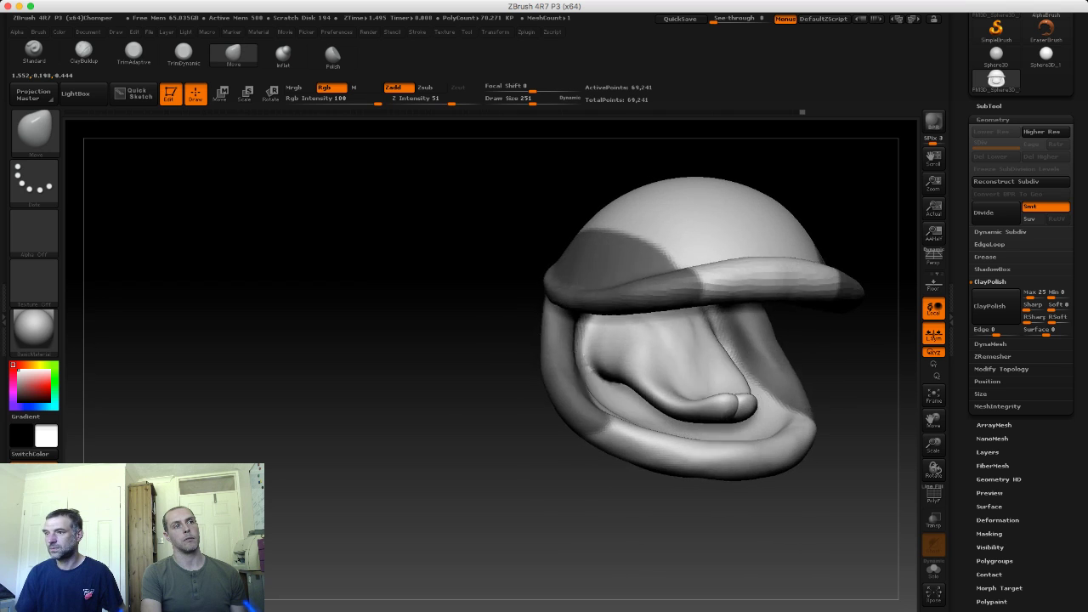
key(ctrl+z)
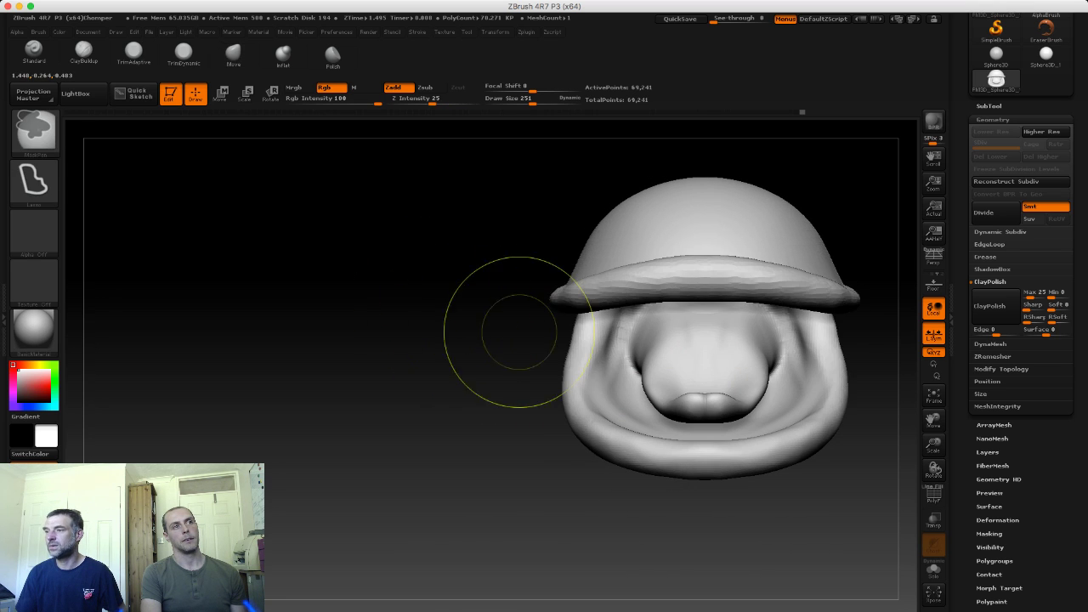
key(shift)
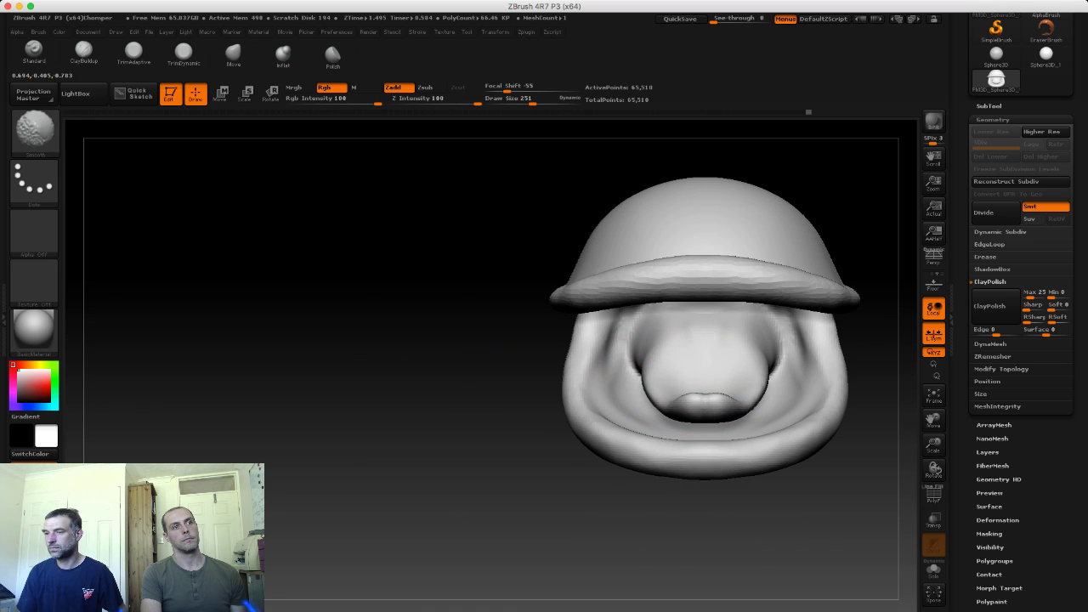
drag(445, 292, 546, 327)
mouse_move(455, 289)
mouse_down()
mouse_move(402, 290)
mouse_move(535, 335)
mouse_move(619, 341)
mouse_up()
Step: Build up wrinkled clay ridges along the tongue with a smaller ClayBuildup brush
click(84, 53)
key(s)
mouse_move(656, 389)
mouse_down()
mouse_move(651, 316)
mouse_move(669, 328)
mouse_move(661, 316)
mouse_up()
drag(430, 269, 701, 369)
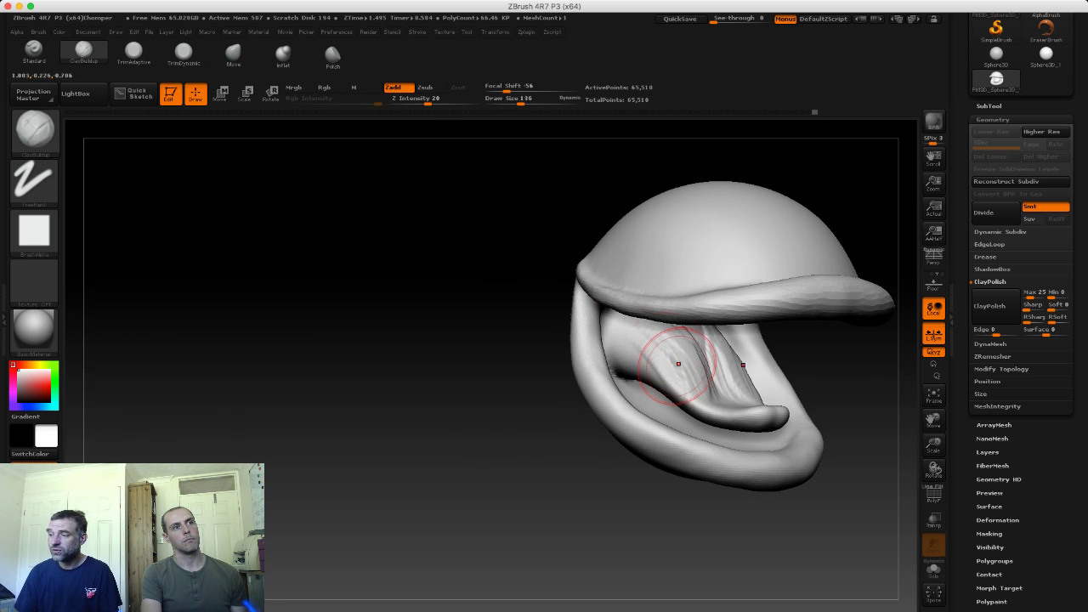
Step: Smooth the wrinkled clay on the tongue in several Shift-strokes, orbiting between them
drag(466, 280, 669, 369)
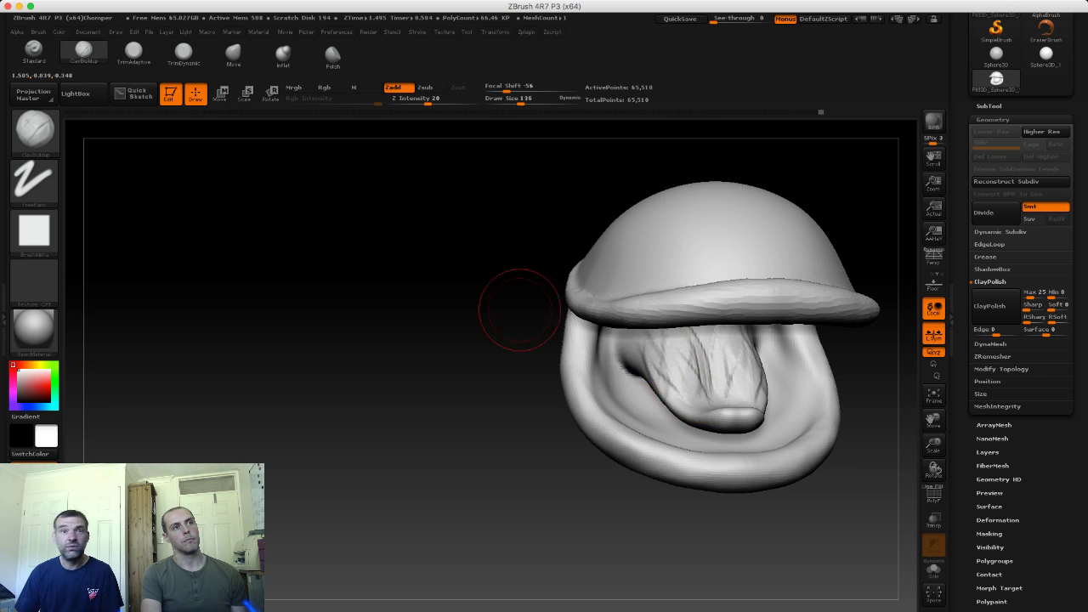
mouse_move(519, 310)
mouse_down()
mouse_move(484, 282)
mouse_move(687, 323)
mouse_move(584, 364)
mouse_move(517, 293)
mouse_up()
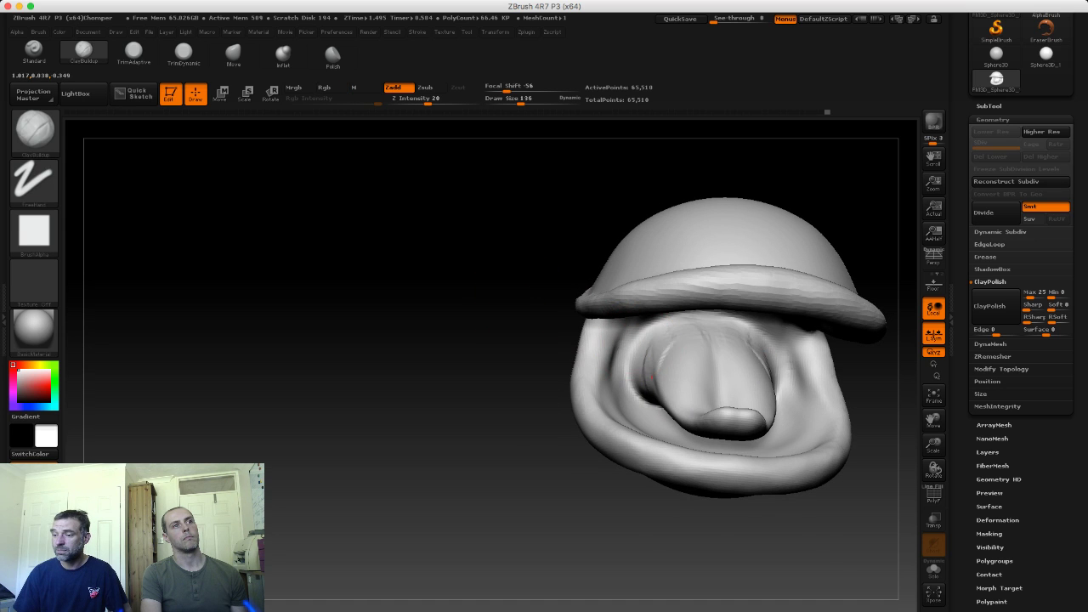
key(shift)
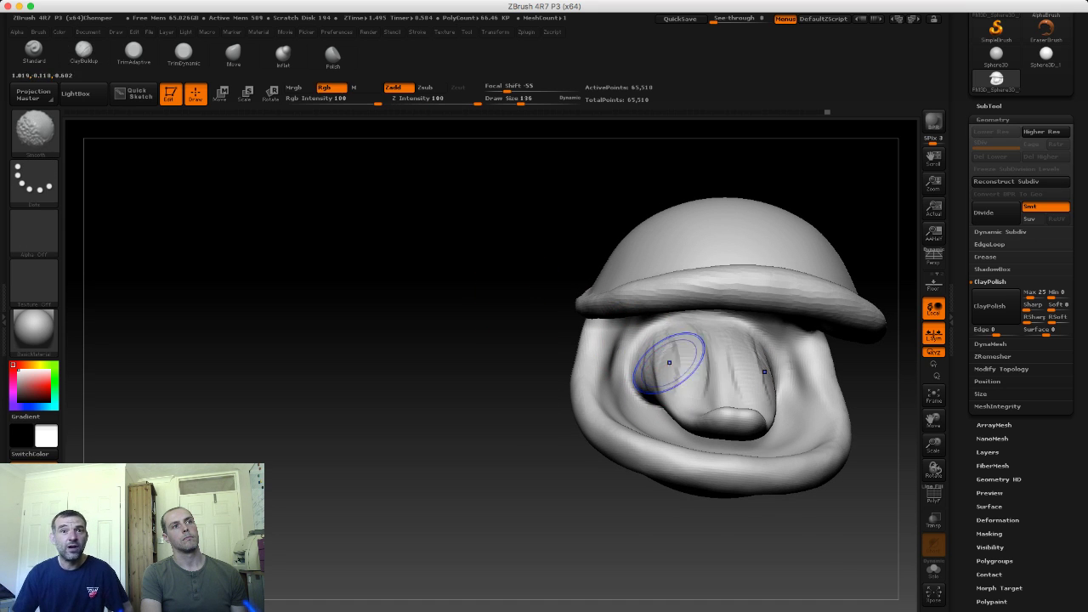
drag(643, 373, 653, 377)
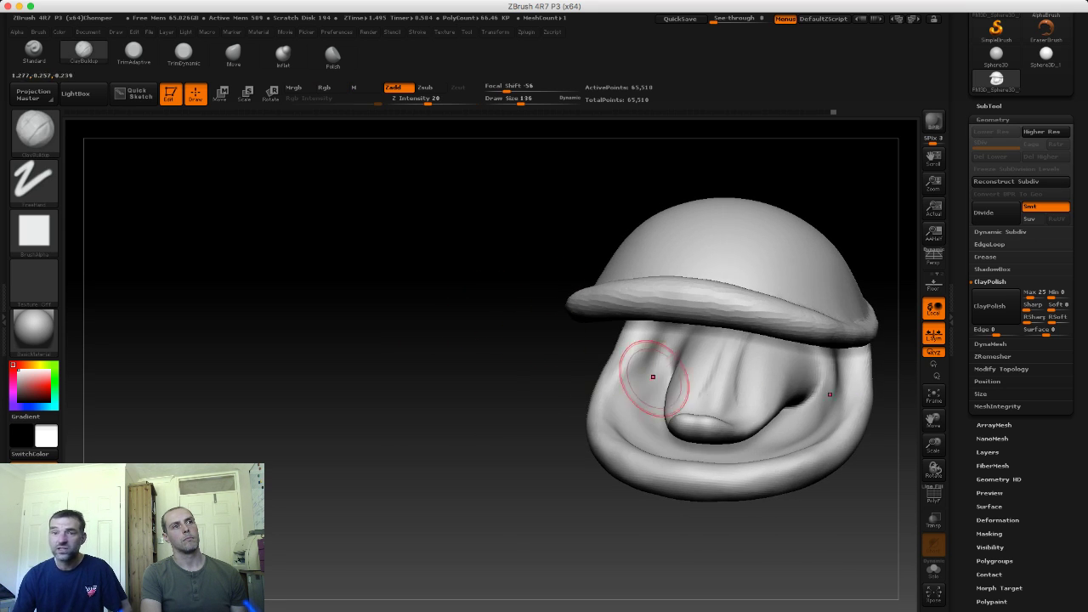
drag(511, 297, 545, 332)
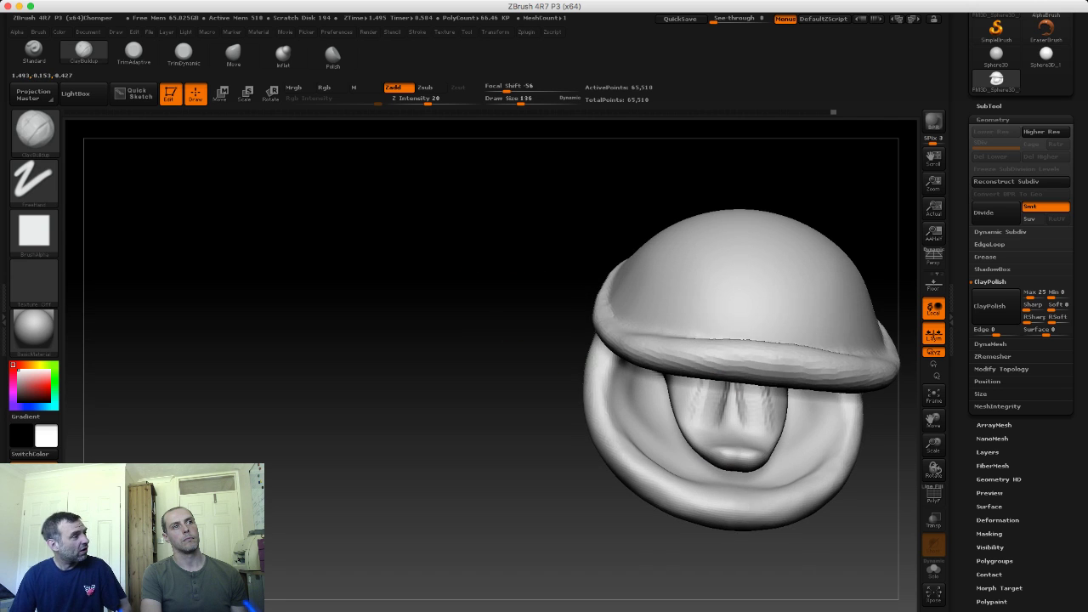
key(shift)
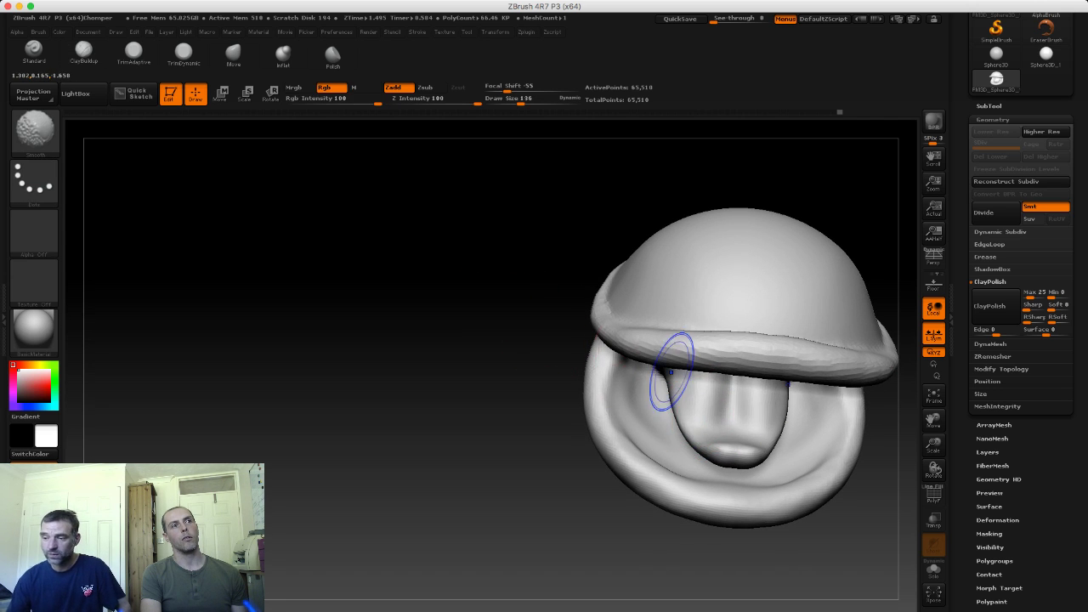
drag(670, 372, 643, 355)
key(shift)
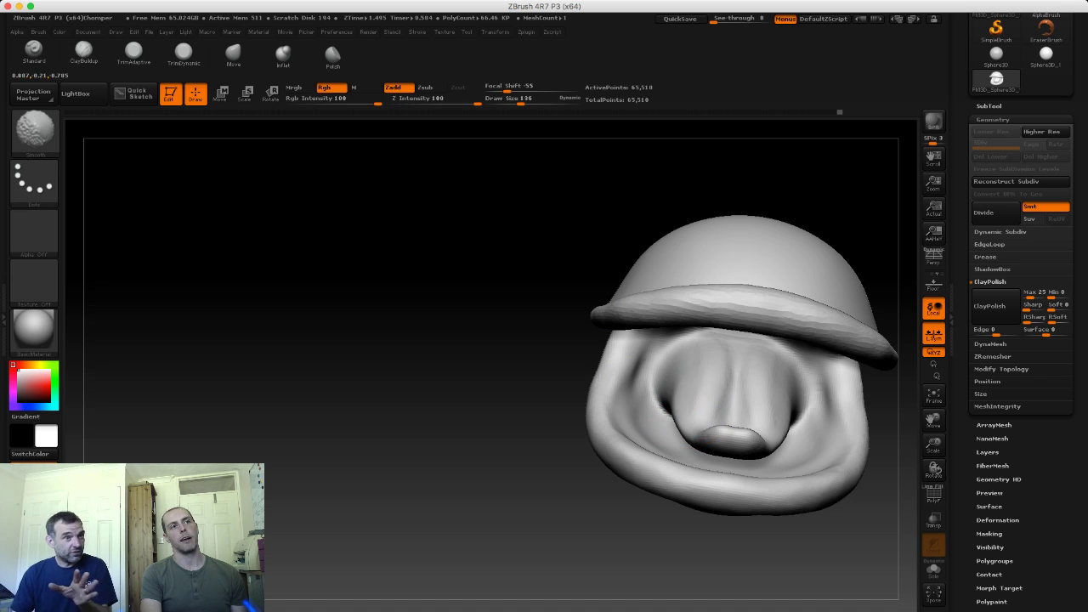
mouse_move(583, 323)
mouse_down()
mouse_move(518, 340)
mouse_move(690, 432)
mouse_move(351, 141)
mouse_up()
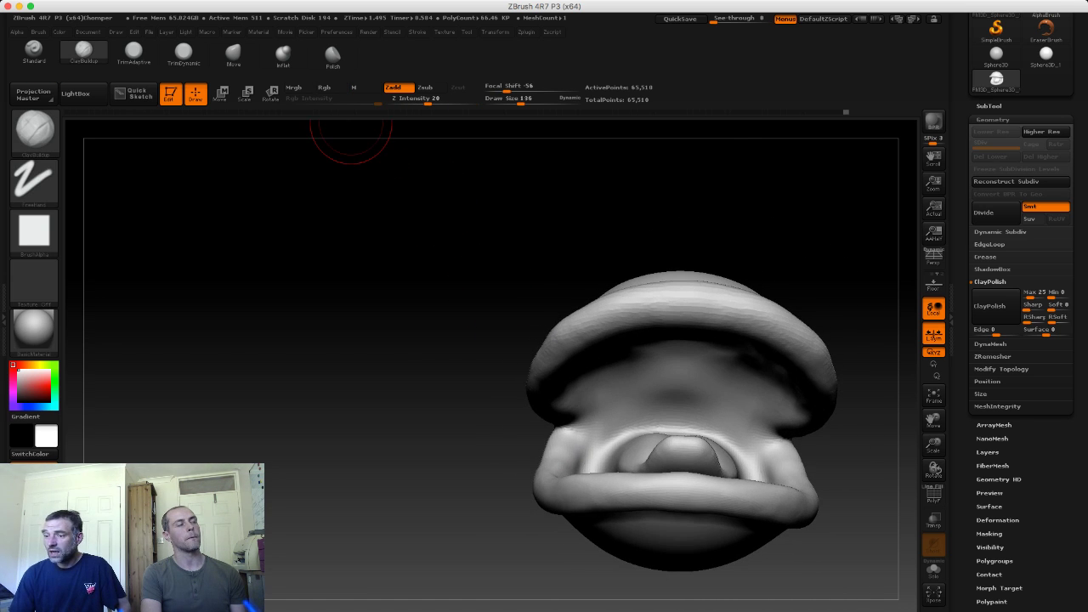
drag(432, 346, 685, 437)
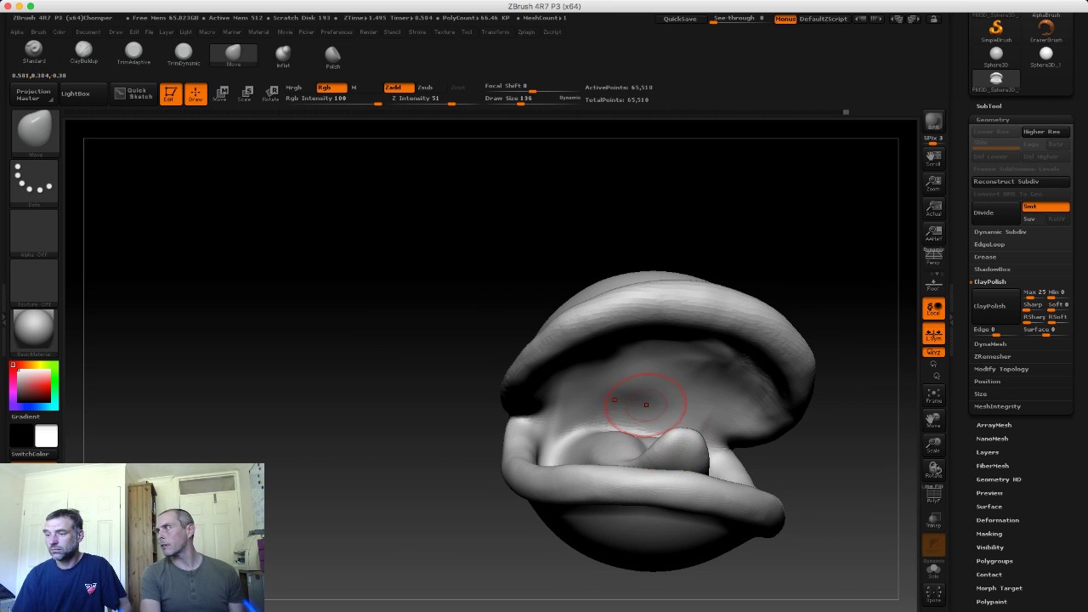
drag(355, 311, 603, 389)
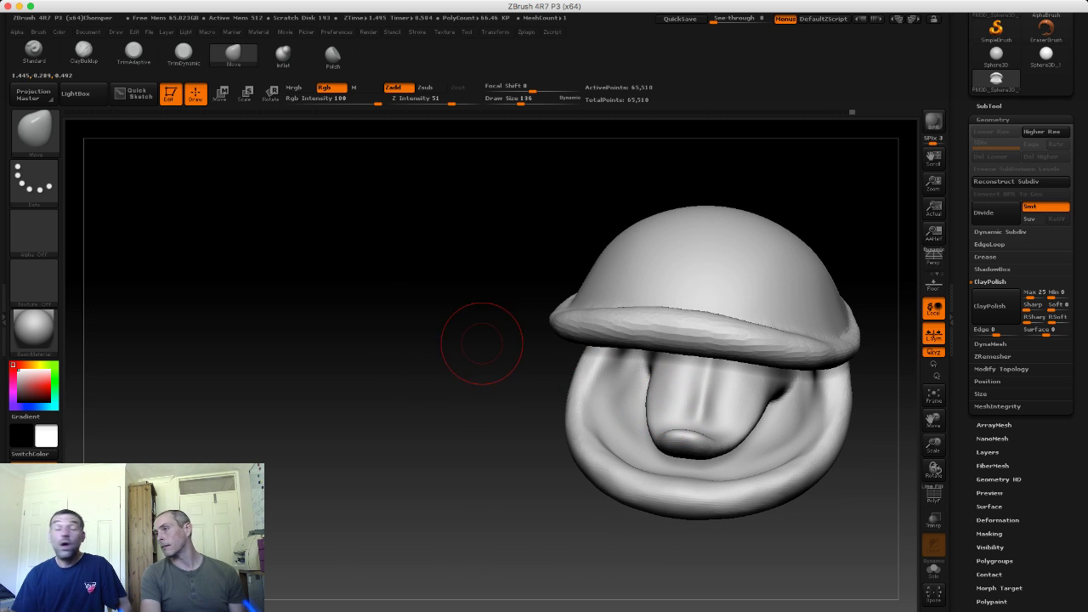
mouse_move(472, 345)
mouse_down()
mouse_move(436, 330)
mouse_move(647, 361)
mouse_move(516, 311)
mouse_move(696, 341)
mouse_up()
mouse_move(566, 313)
mouse_down()
mouse_move(600, 322)
mouse_move(623, 348)
mouse_move(382, 272)
mouse_up()
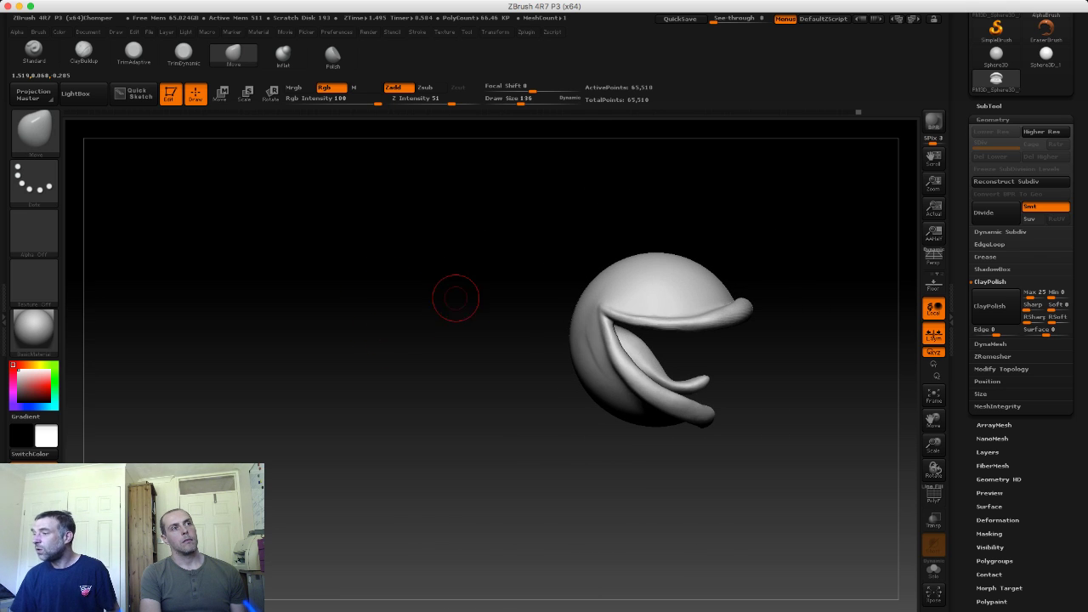
Step: Return to the Move brush and reduce its draw size to 187 while orbiting the head
mouse_move(456, 297)
mouse_down()
mouse_move(585, 357)
mouse_move(510, 298)
mouse_up()
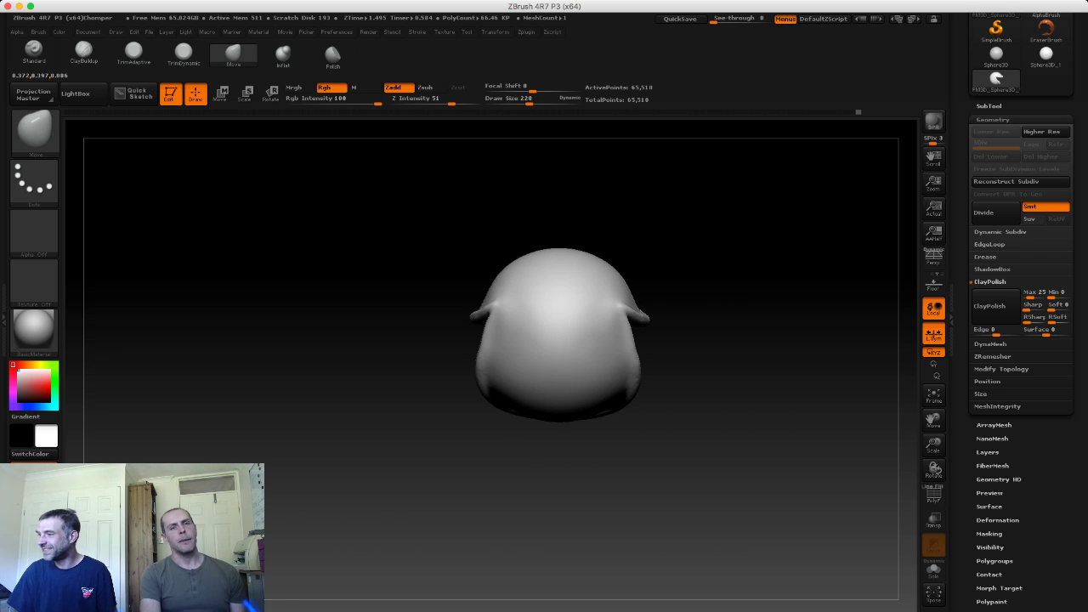
click(233, 53)
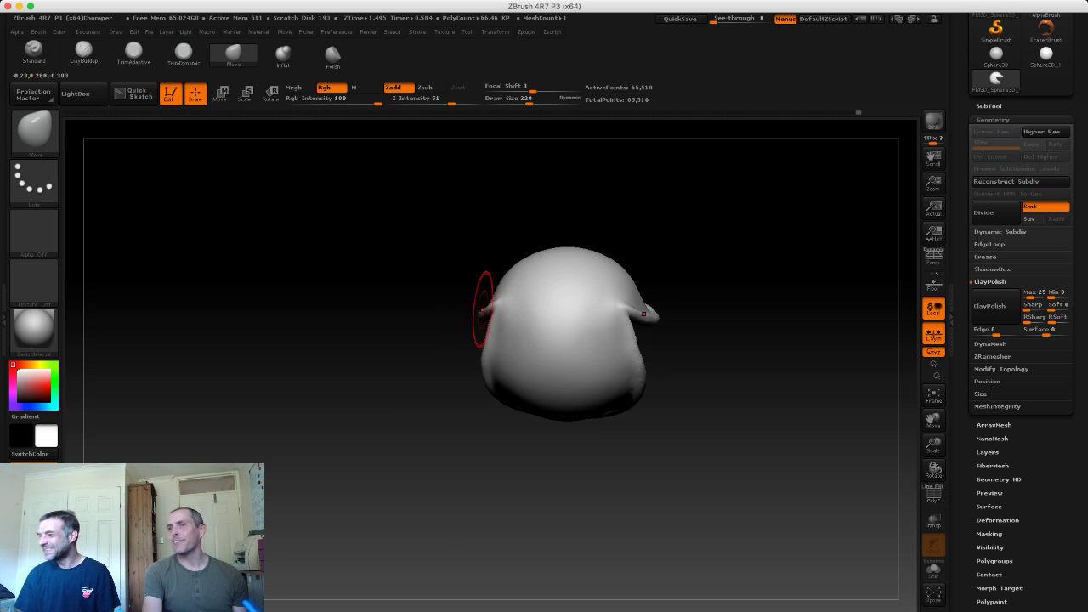
mouse_move(349, 322)
mouse_down()
mouse_move(357, 316)
mouse_move(352, 340)
mouse_move(374, 352)
mouse_move(454, 374)
mouse_up()
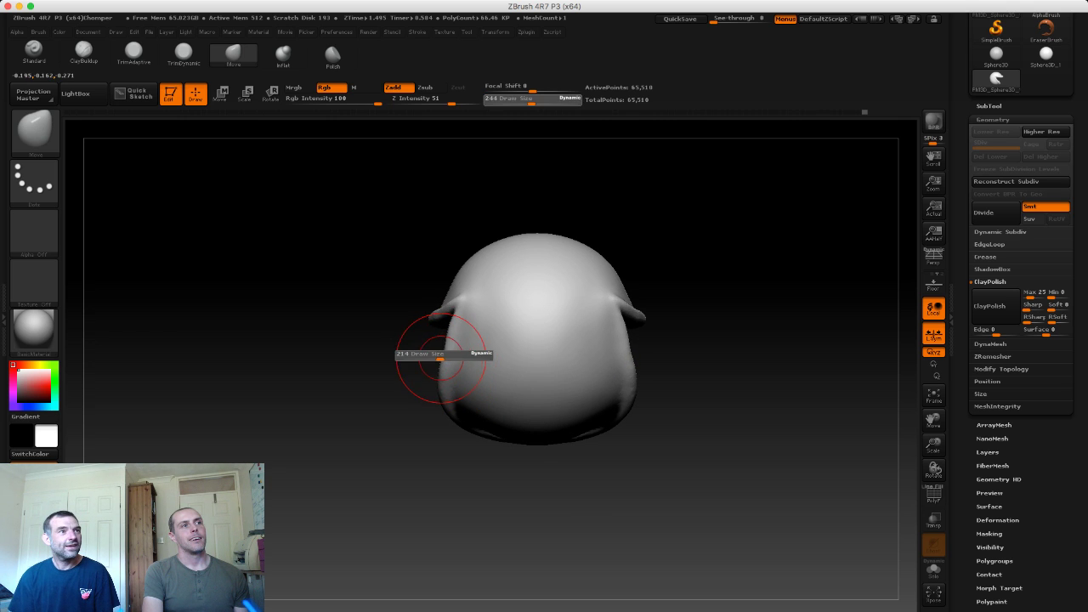
drag(440, 358, 430, 358)
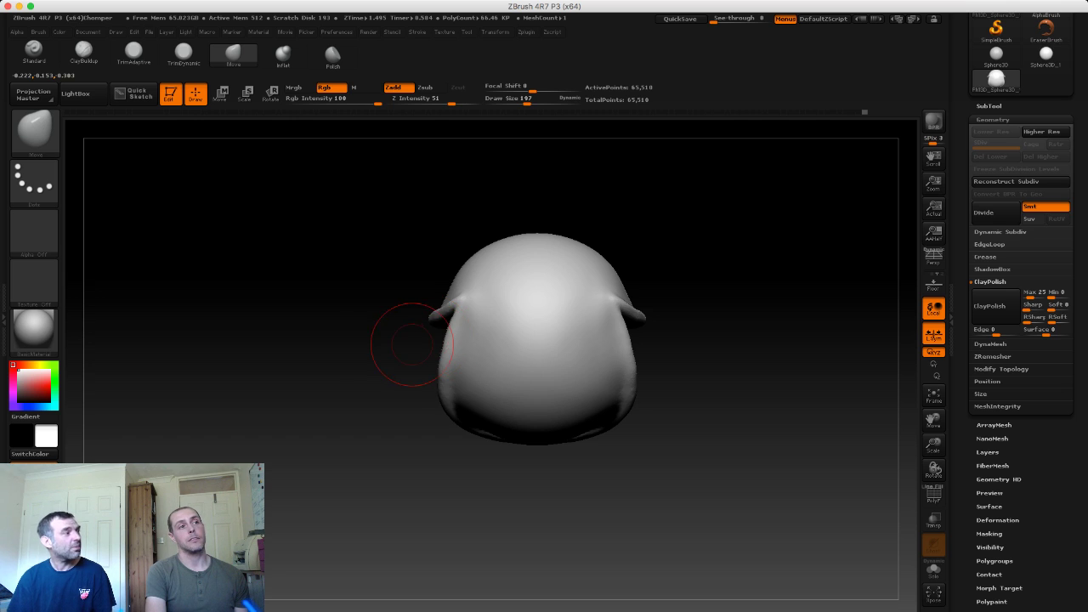
mouse_move(412, 343)
mouse_down()
mouse_move(364, 316)
mouse_move(324, 382)
mouse_move(292, 311)
mouse_up()
Step: Save the Chomper project through File > Save As
click(149, 32)
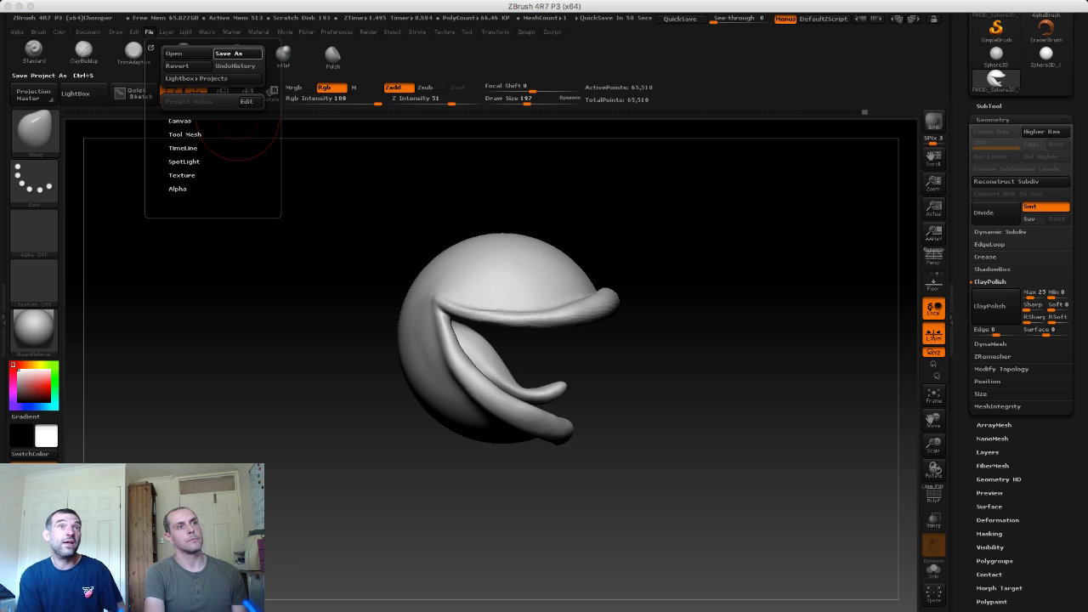
click(228, 53)
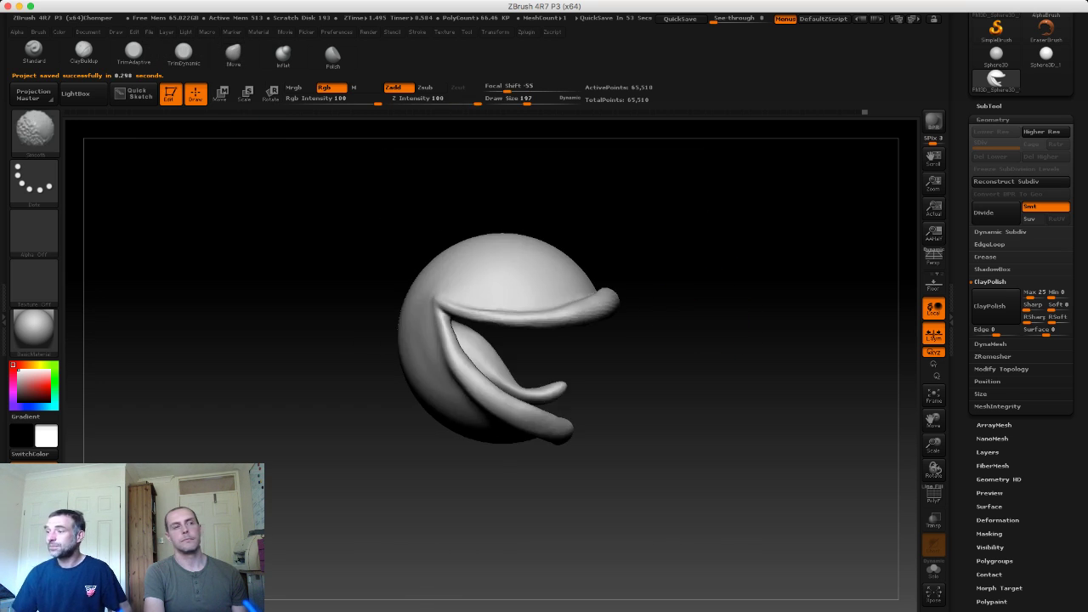
alt+drag(723, 327, 732, 338)
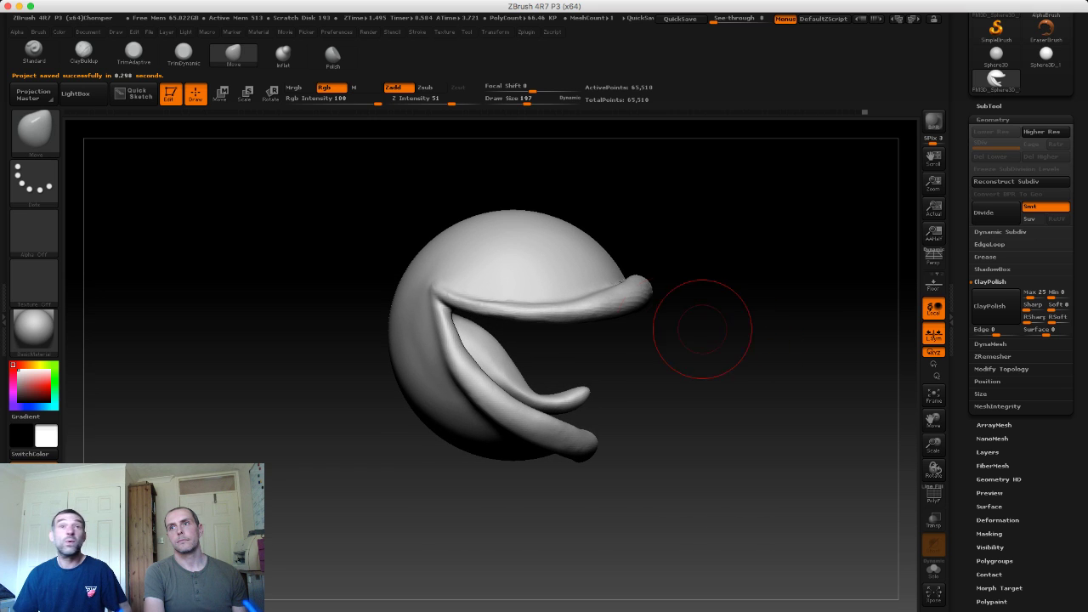
Step: Set the brush draw size to 50
drag(297, 255, 371, 240)
key(s)
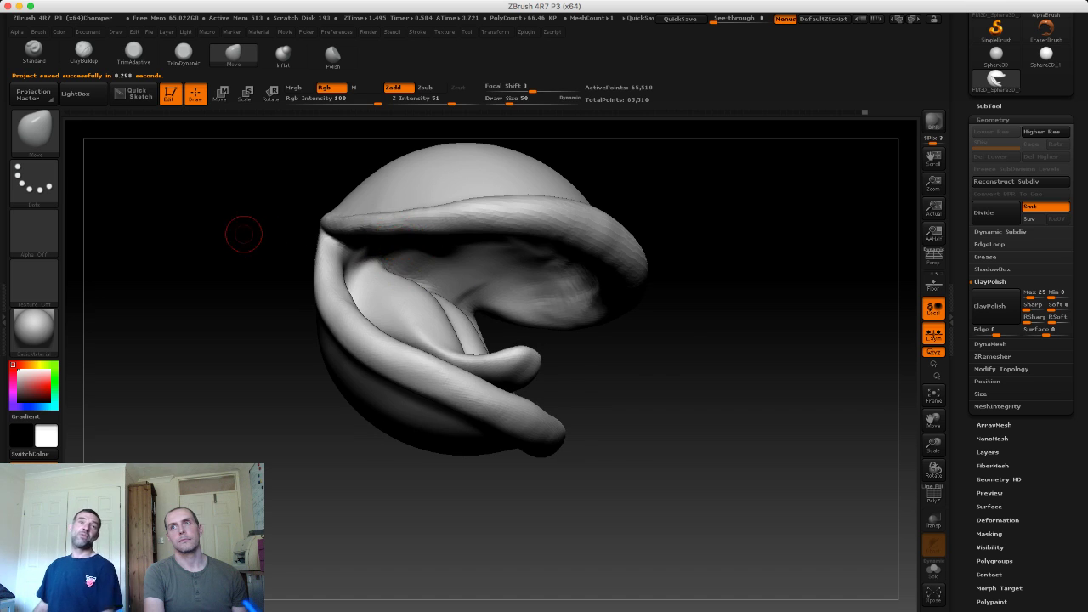
mouse_move(243, 236)
mouse_down()
mouse_move(306, 306)
mouse_move(394, 217)
mouse_up()
Step: Switch the mask stroke to FreeHand, then orbit and zoom to look into the mouth
key(ctrl)
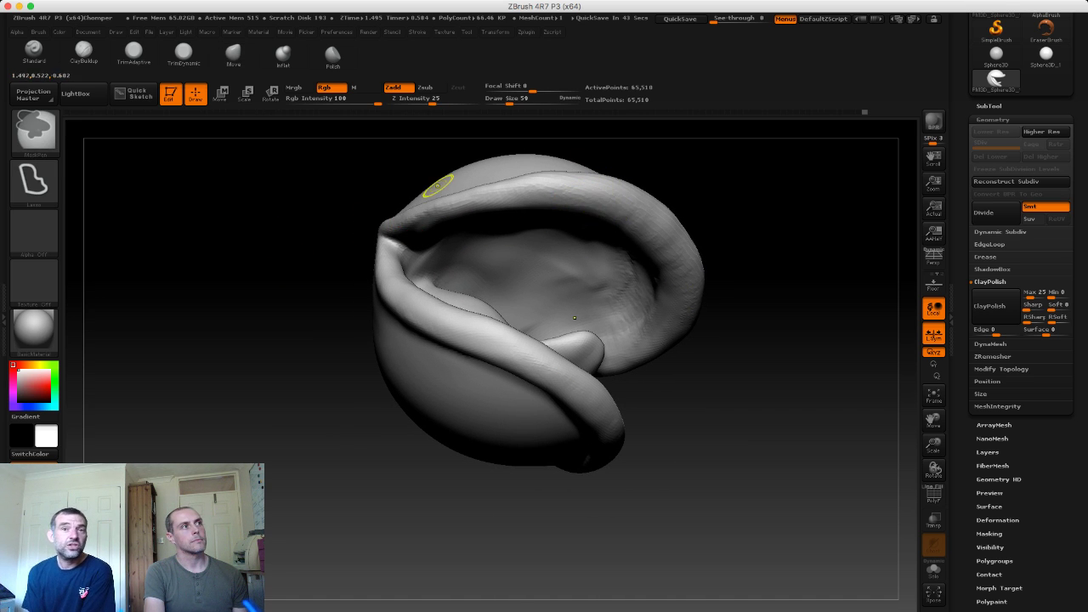
click(34, 181)
click(198, 192)
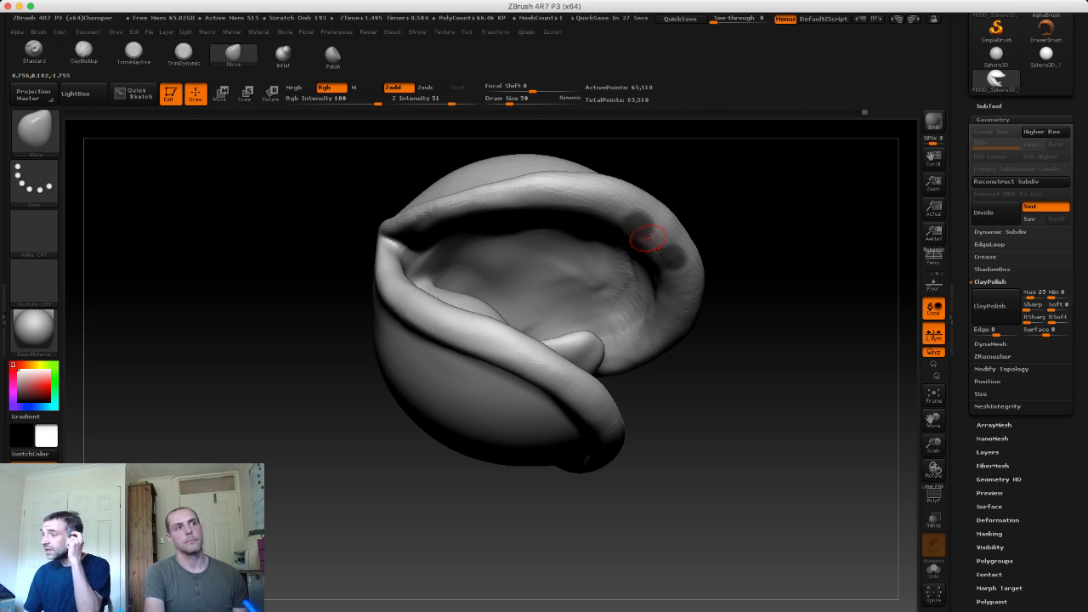
mouse_move(783, 296)
mouse_down()
mouse_move(714, 260)
mouse_move(739, 281)
mouse_move(777, 252)
mouse_up()
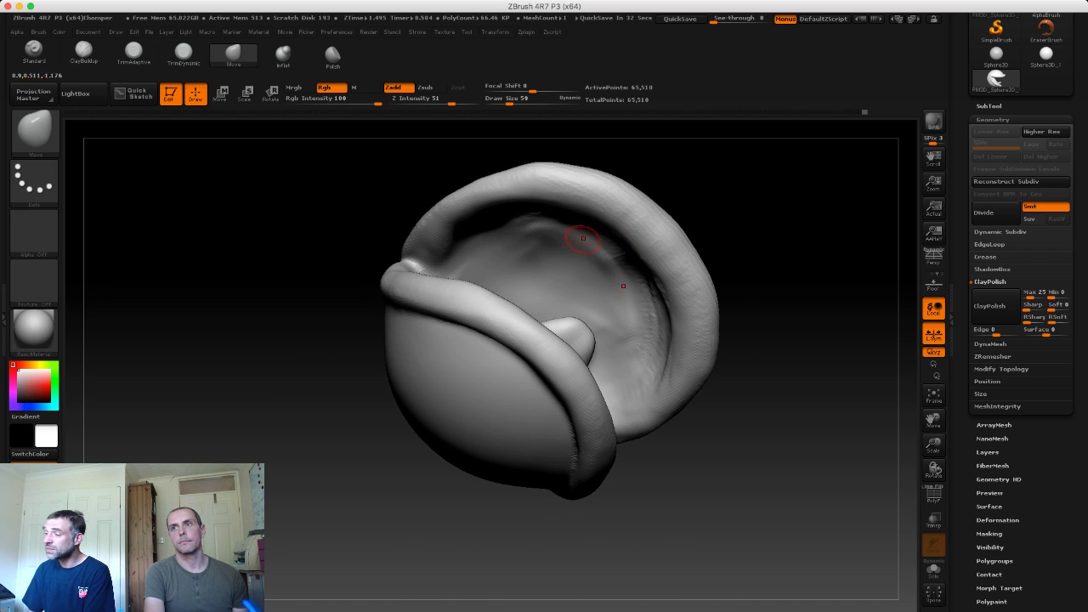
mouse_move(803, 294)
mouse_down()
mouse_move(717, 262)
mouse_move(794, 263)
mouse_move(735, 366)
mouse_up()
scroll(1021, 306, up, 2)
scroll(1020, 306, up, 3)
Step: Leave the head model via SimpleBrush and Switch, then choose Cube3D as the new tool
click(989, 222)
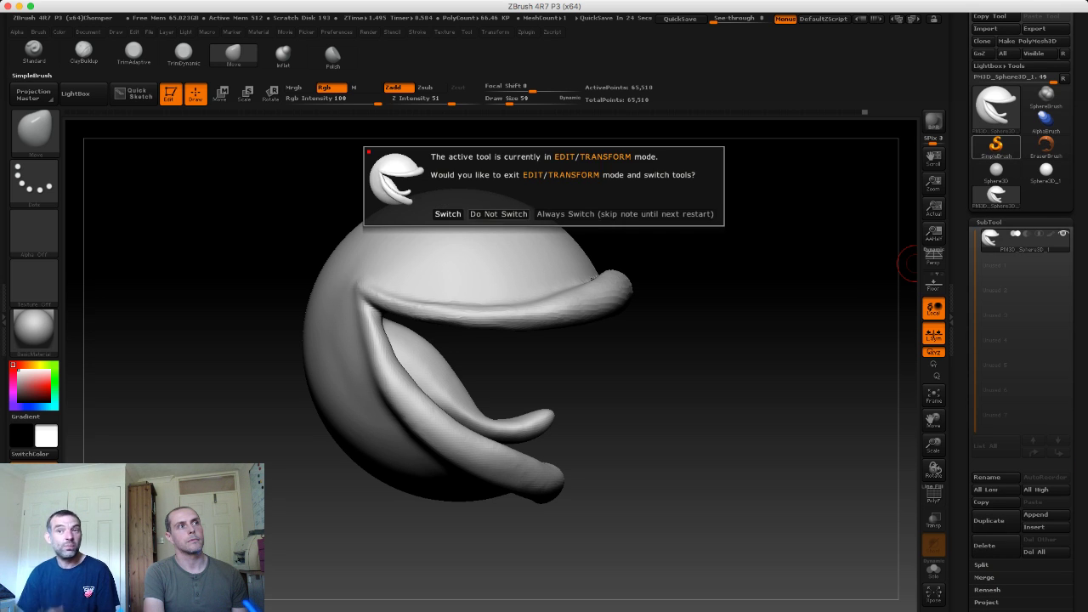
click(447, 213)
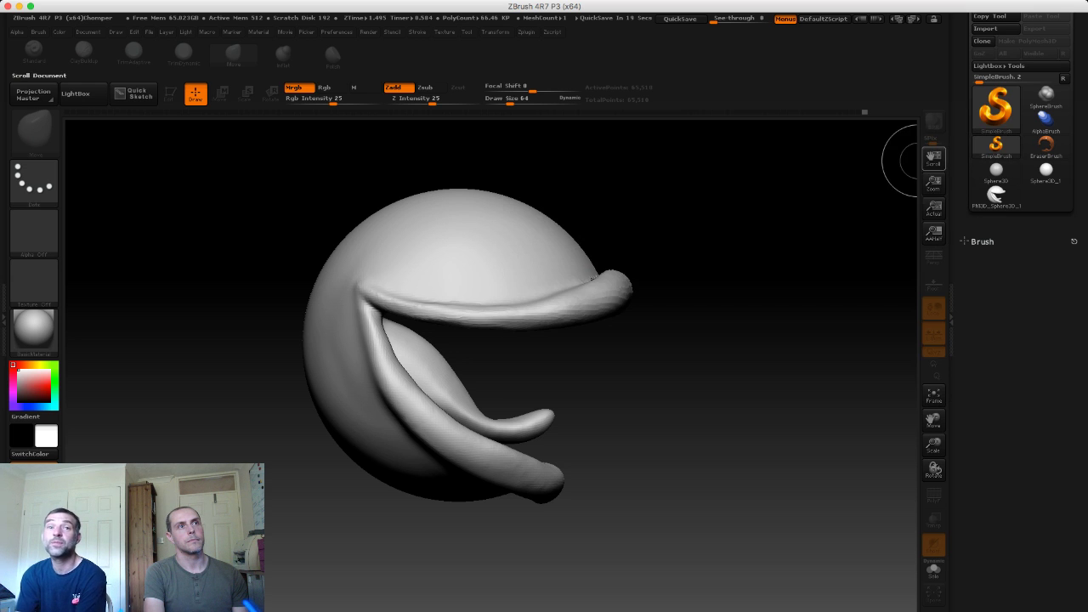
click(995, 109)
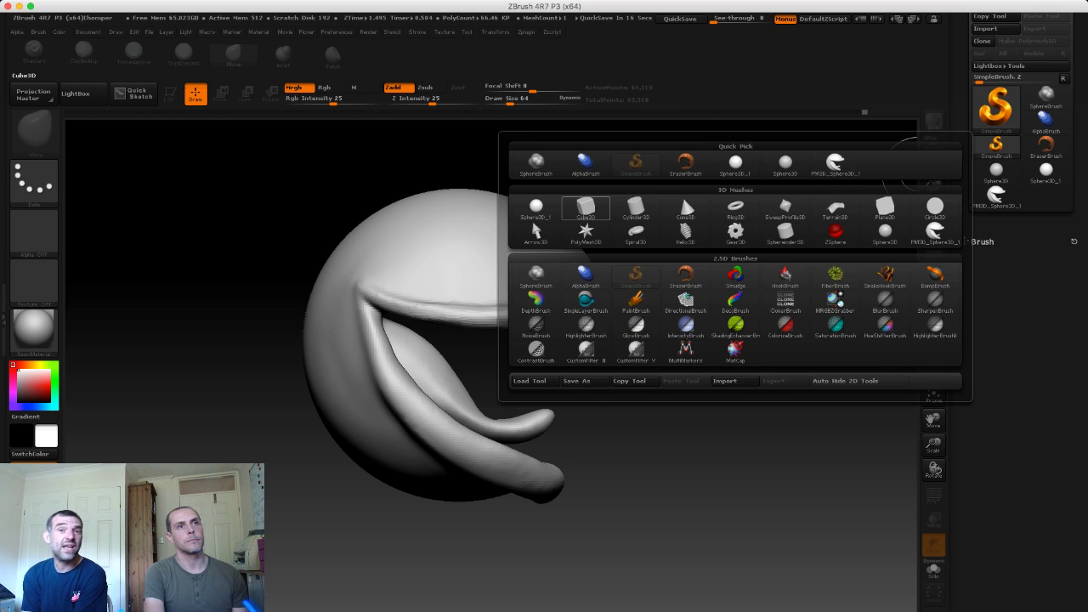
click(586, 209)
Step: Make the cube a PolyMesh3D and turn on Geometry > ShadowBox
click(993, 236)
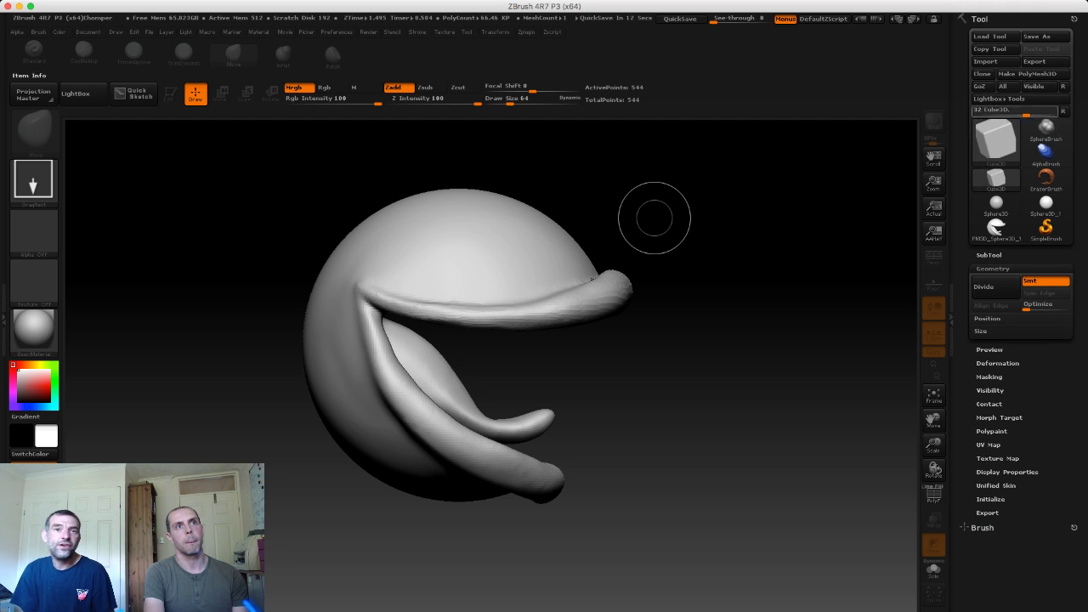
click(1037, 74)
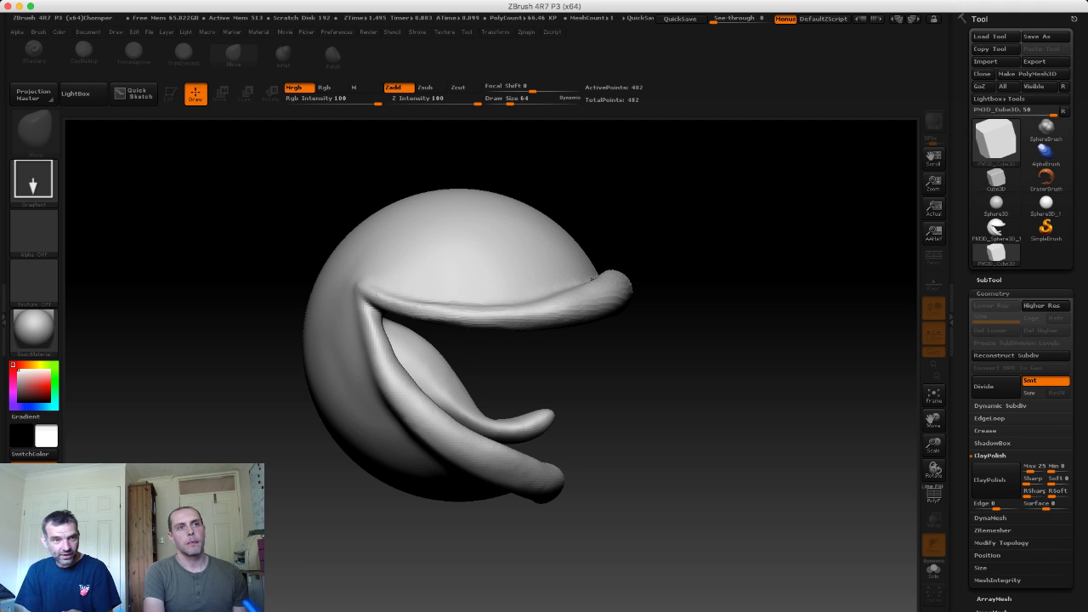
click(992, 443)
click(994, 461)
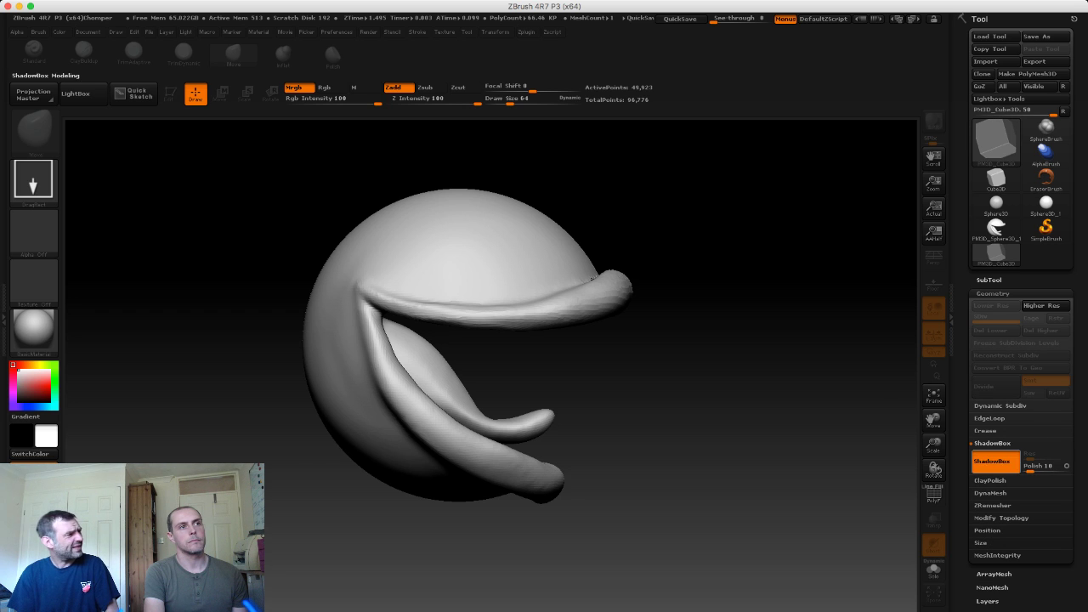
Step: Draw the ShadowBox cube in Edit mode on a cleared canvas and face it front-on
drag(739, 370, 685, 301)
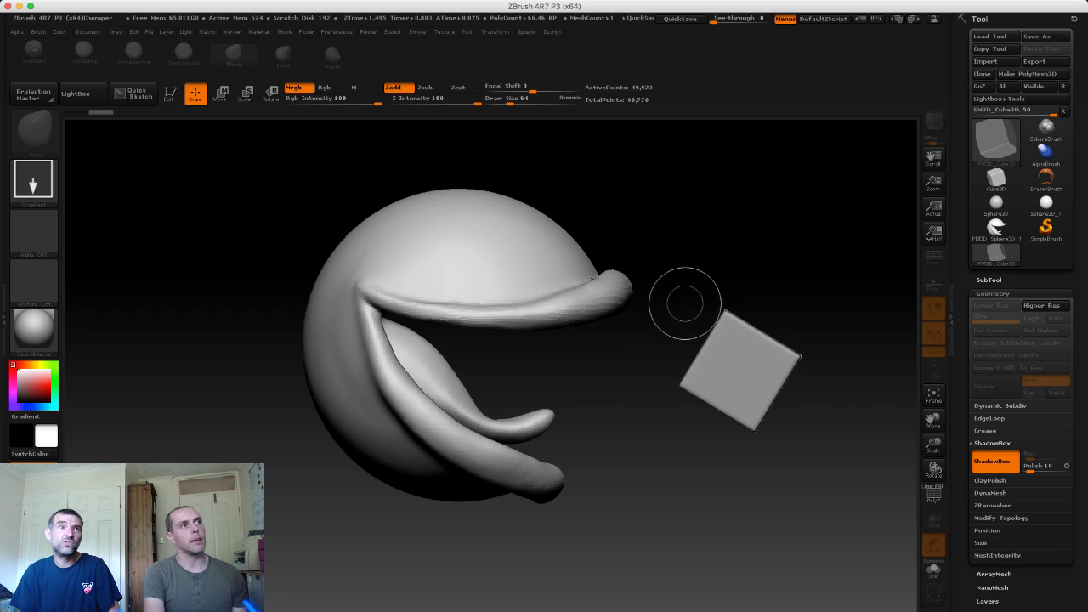
key(t)
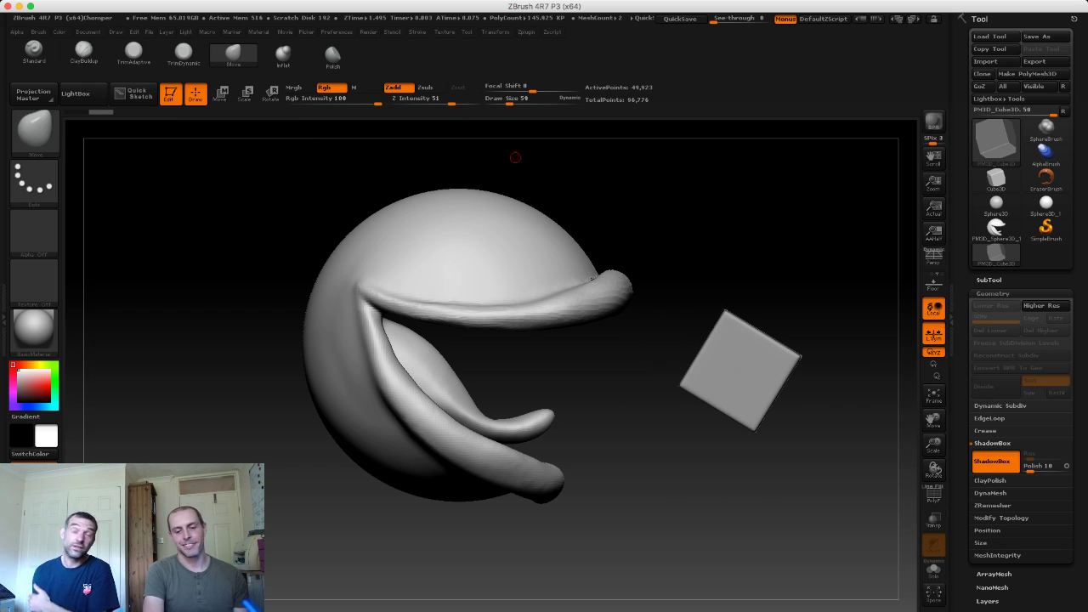
key(ctrl+n)
mouse_move(614, 267)
mouse_down()
mouse_move(628, 354)
mouse_move(561, 383)
mouse_up()
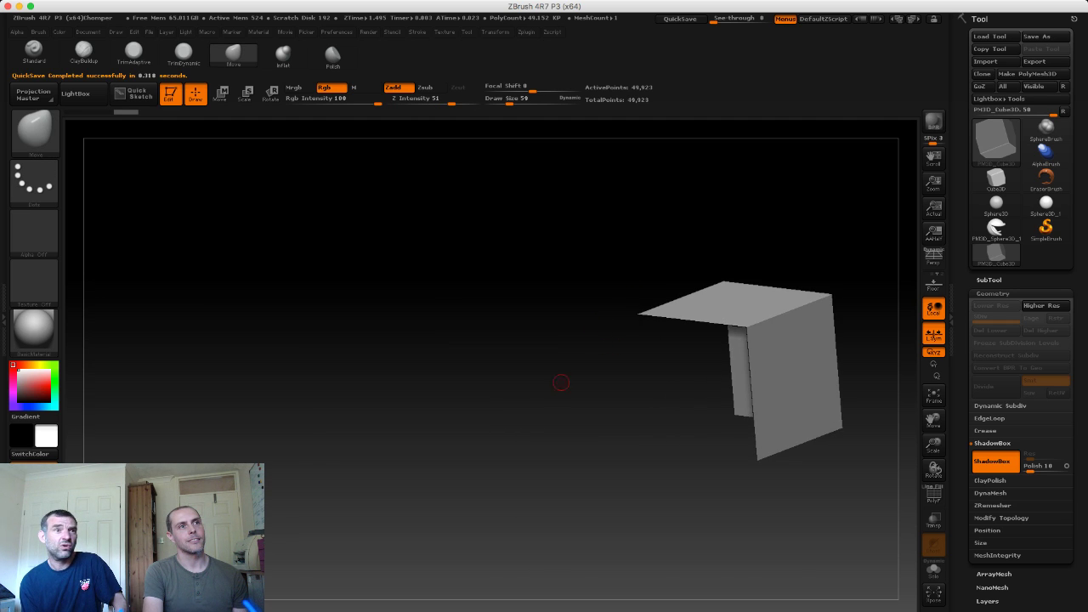
mouse_move(572, 300)
mouse_down()
mouse_move(629, 246)
mouse_move(585, 195)
mouse_move(568, 240)
mouse_up()
alt+drag(606, 297, 535, 278)
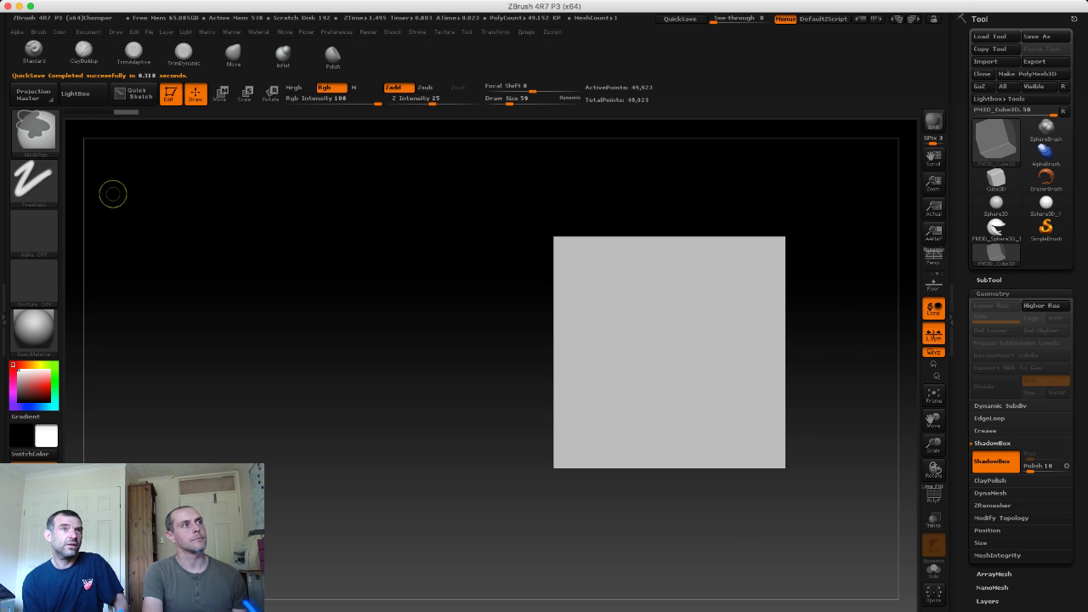
Step: Lasso-mask a curved fang-like shape on the front panel to build ShadowBox geometry
click(34, 183)
click(209, 215)
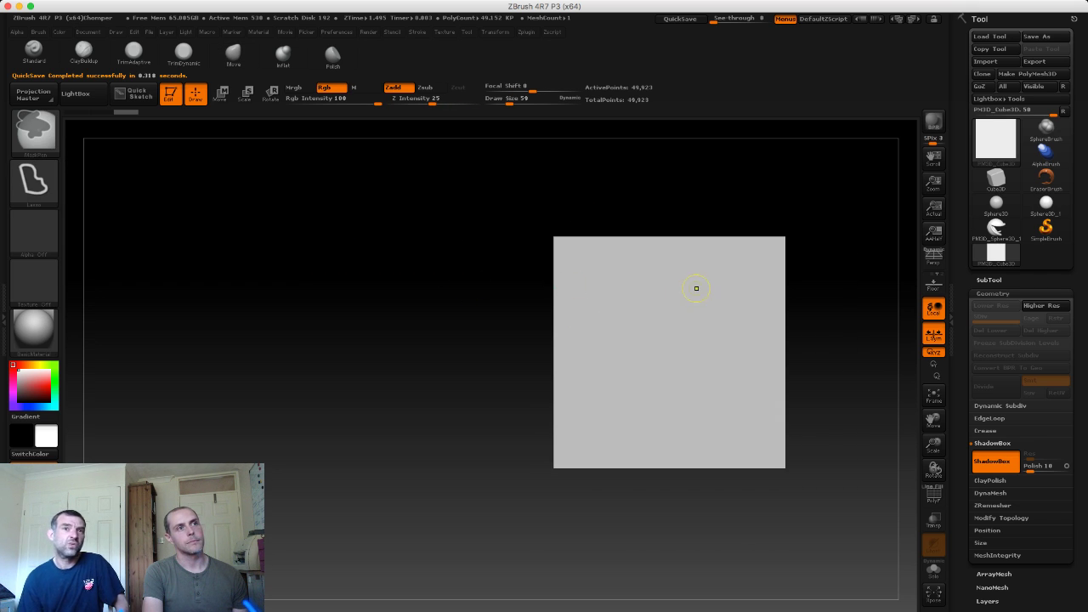
mouse_move(693, 289)
mouse_down()
mouse_move(718, 374)
mouse_move(661, 366)
mouse_move(617, 281)
mouse_move(652, 260)
mouse_up()
key(b)
key(m)
key(v)
alt+drag(451, 260, 433, 261)
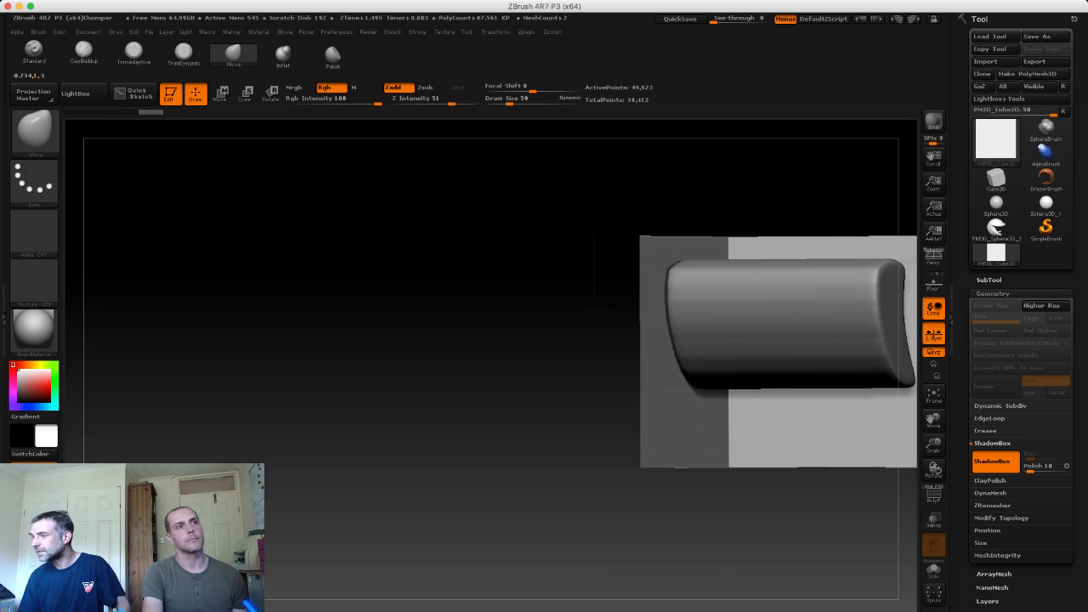
Step: Mask a rectangle with the DragRect stroke to reshape the bar
ctrl+click(34, 178)
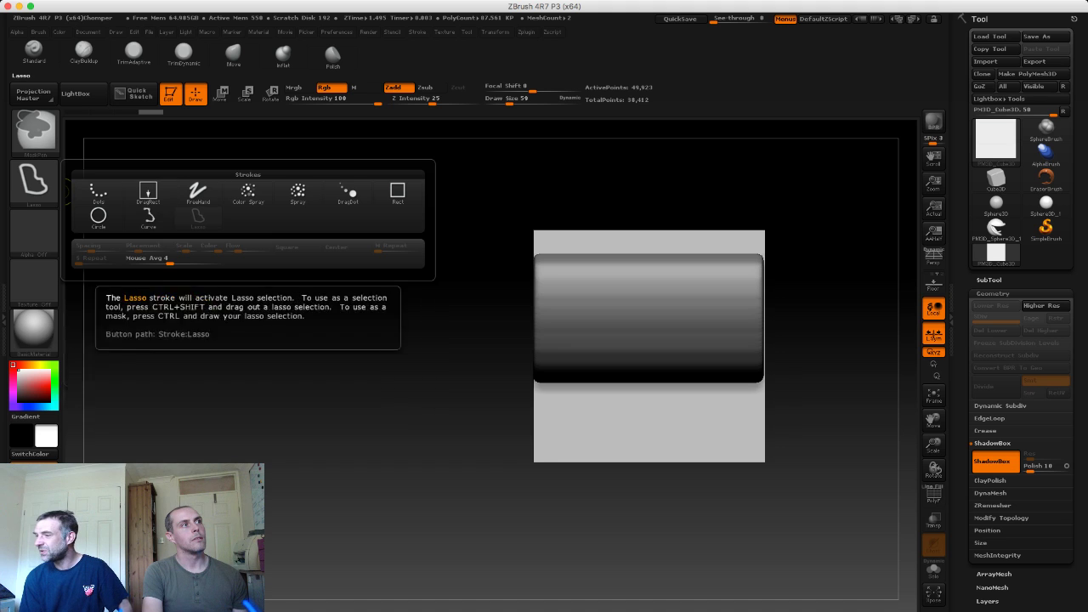
click(147, 192)
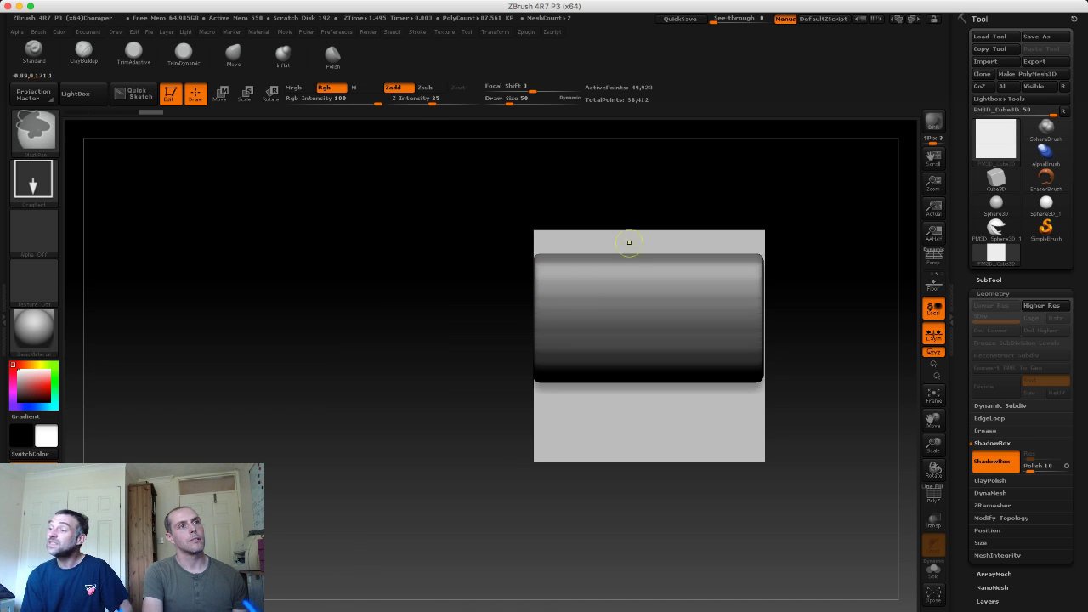
drag(617, 225, 654, 320)
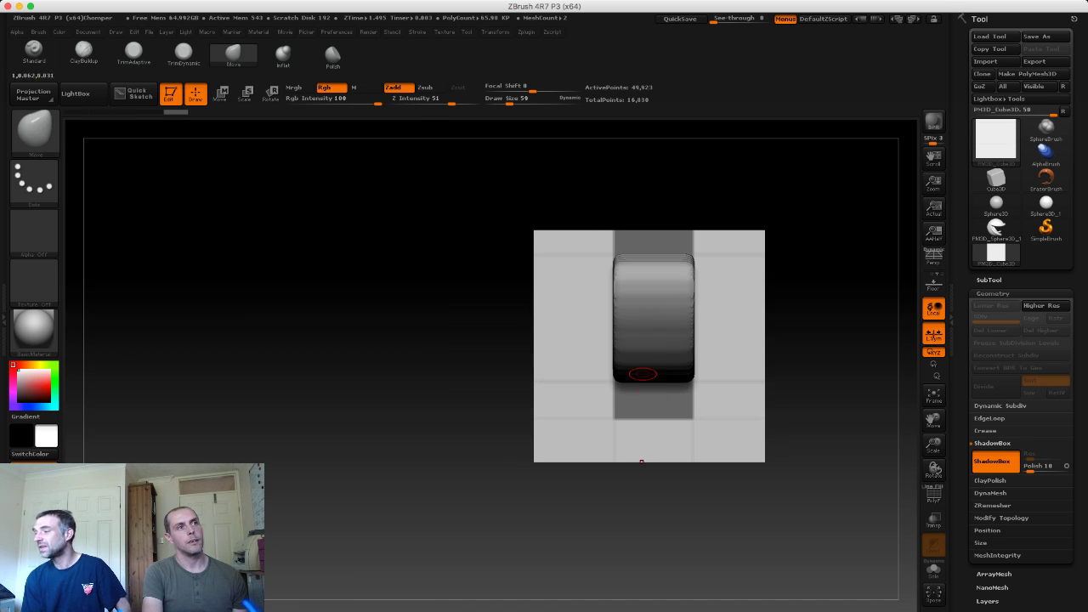
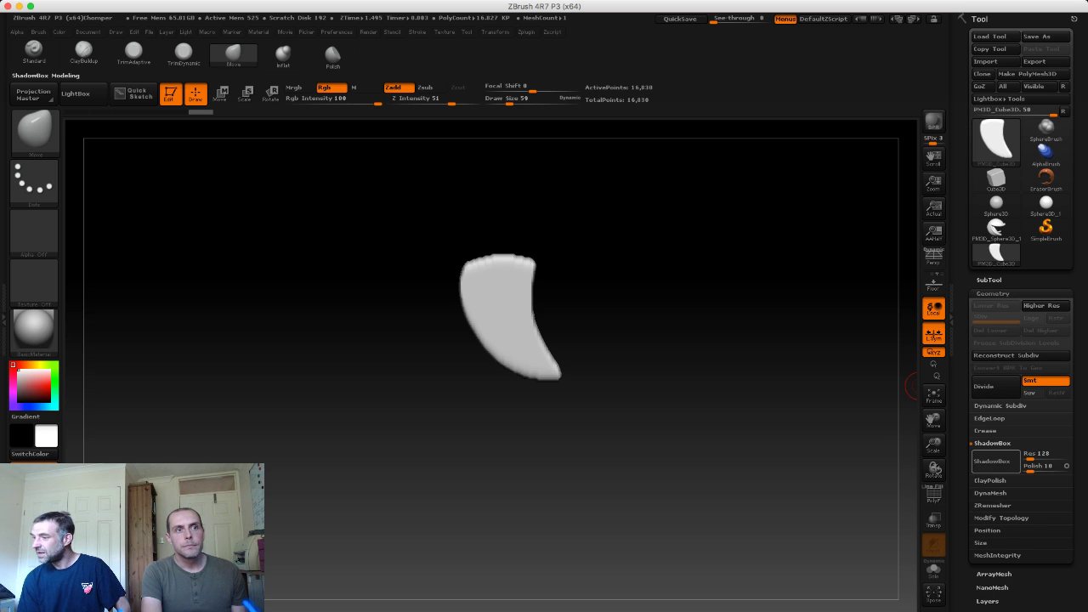
Step: DynaMesh the curved fang shape at resolution 112 and set Draw Size to 165
click(991, 493)
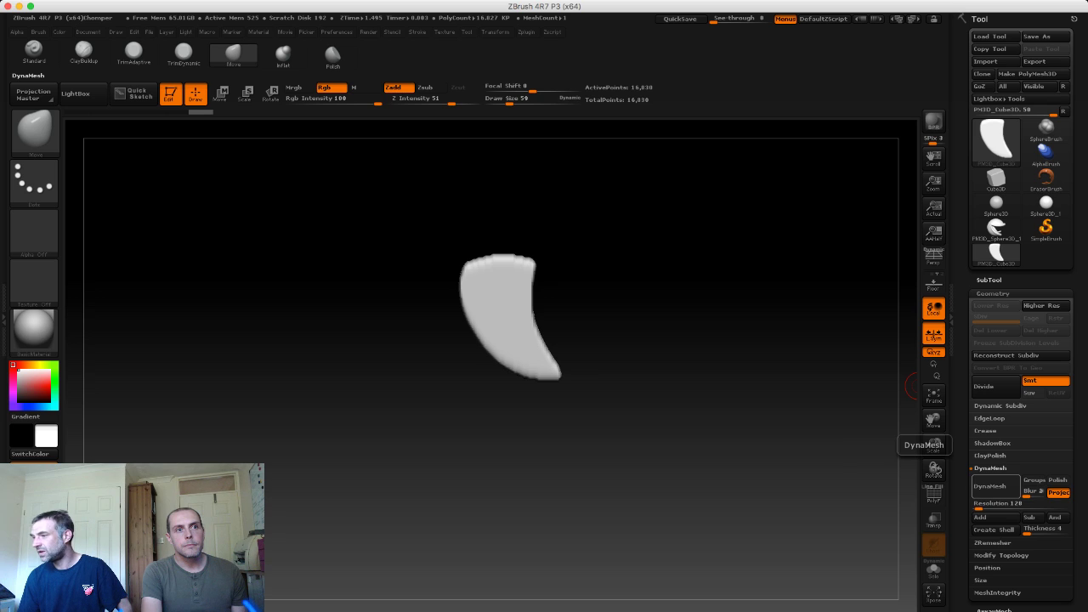
drag(999, 504, 993, 503)
click(990, 486)
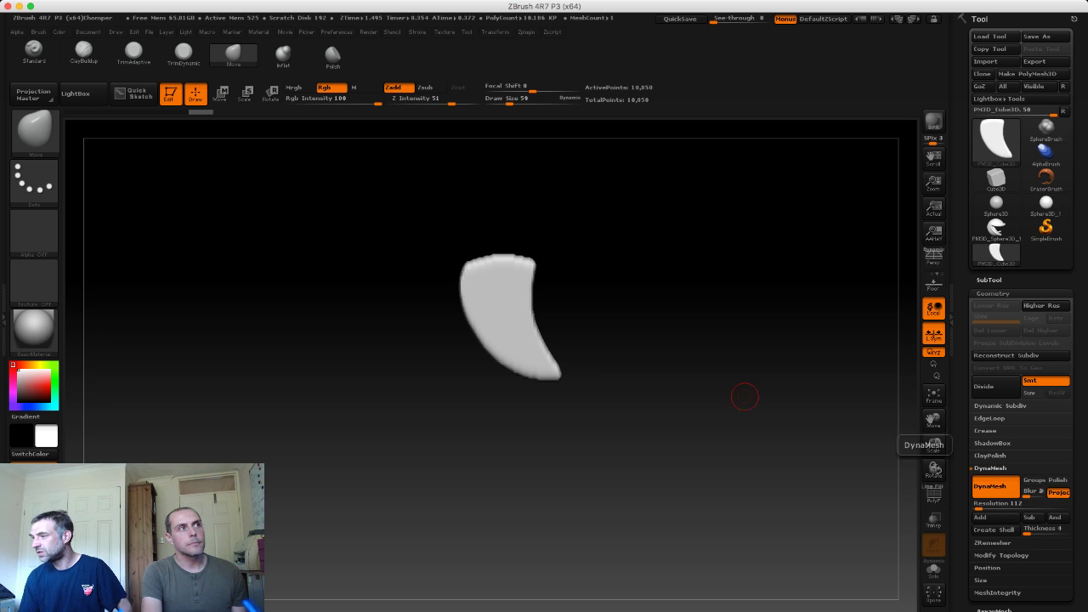
mouse_move(680, 358)
mouse_down()
mouse_move(705, 374)
mouse_move(665, 385)
mouse_up()
key(s)
click(680, 382)
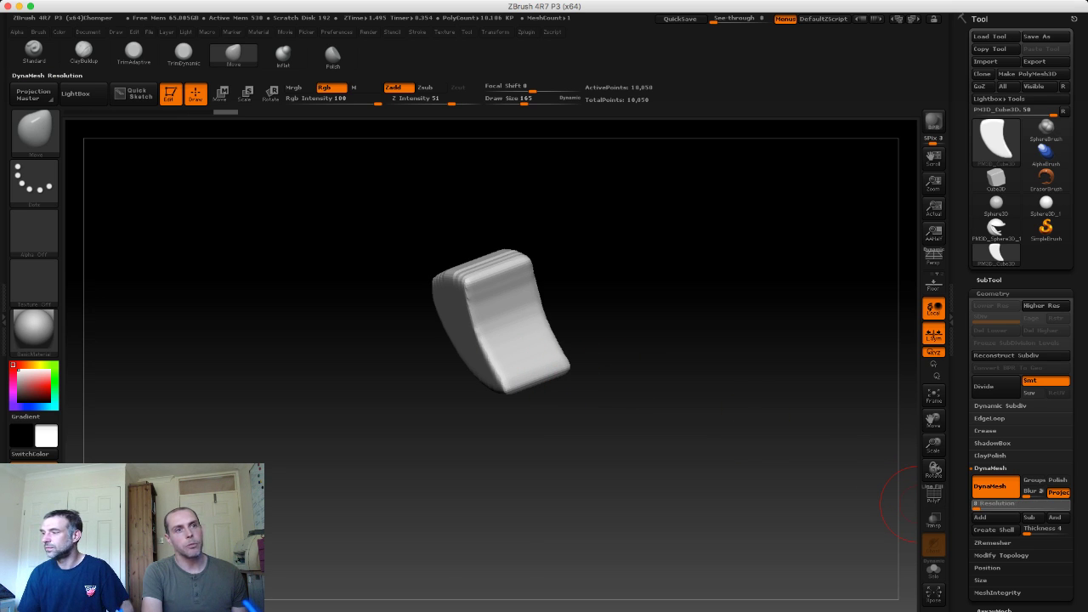
Step: Snap to front view, try bending the block with the Move brush, then undo the bend
drag(999, 503, 978, 503)
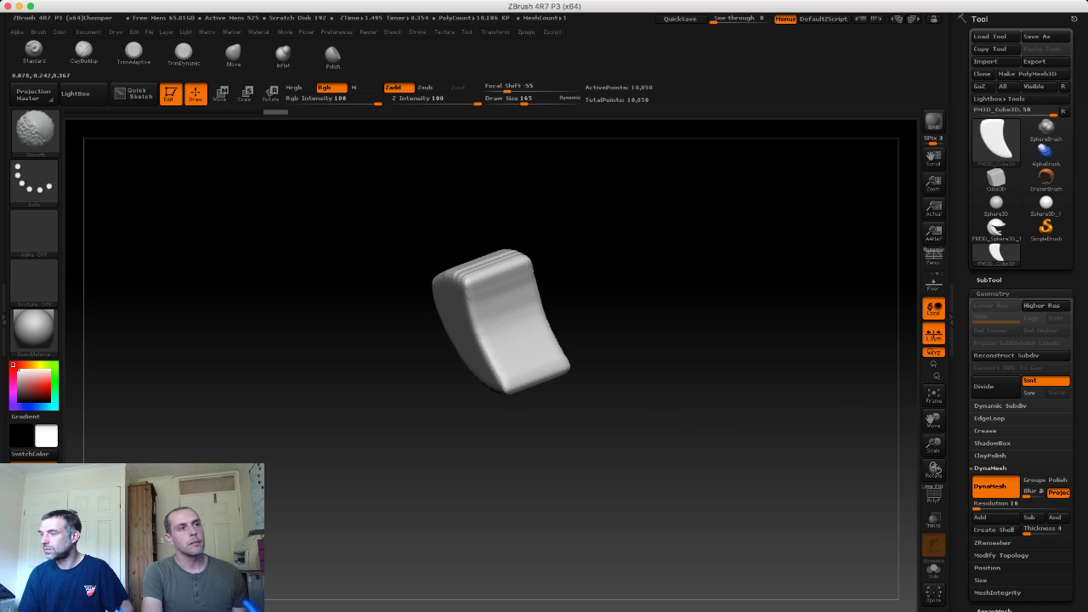
shift+drag(595, 341, 510, 324)
key(b)
key(m)
key(v)
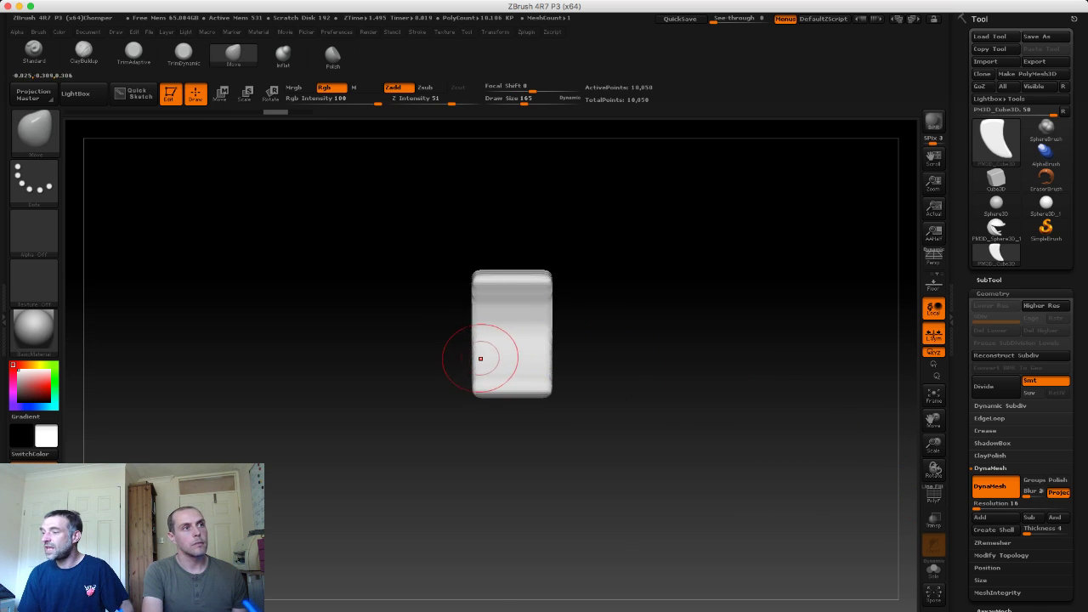
drag(480, 358, 462, 328)
key(ctrl+z)
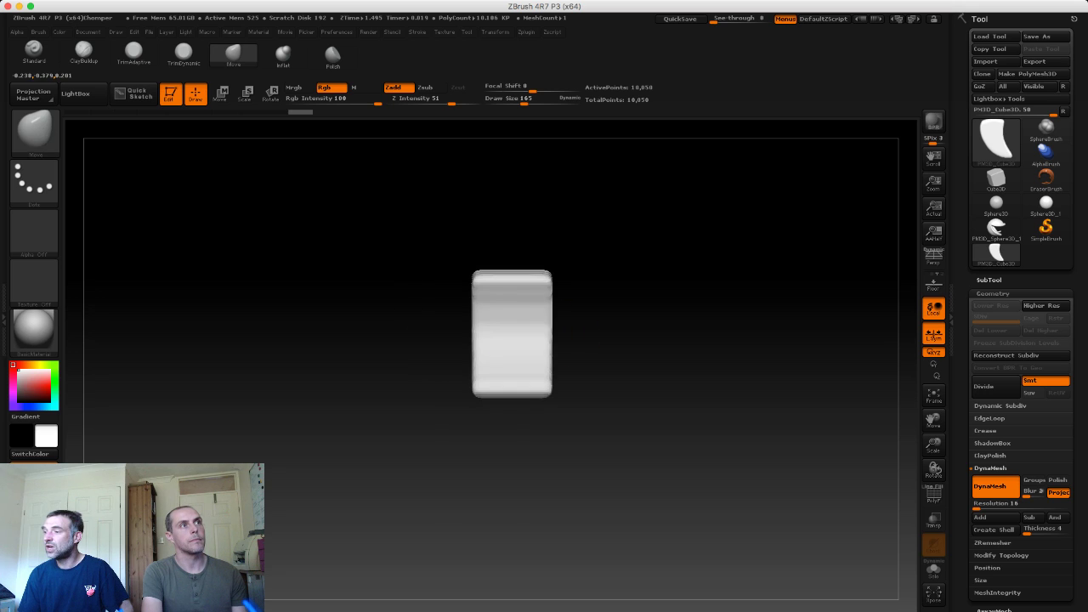
Step: Remesh the block at DynaMesh resolution 16 and smooth its concave left side
click(496, 32)
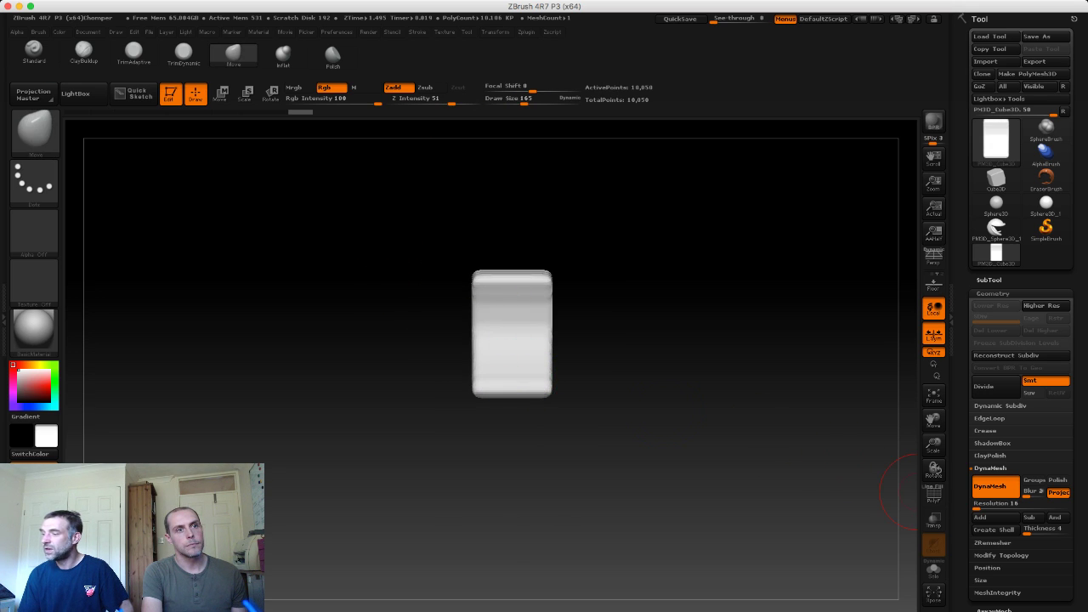
click(997, 504)
text(16)
key(Return)
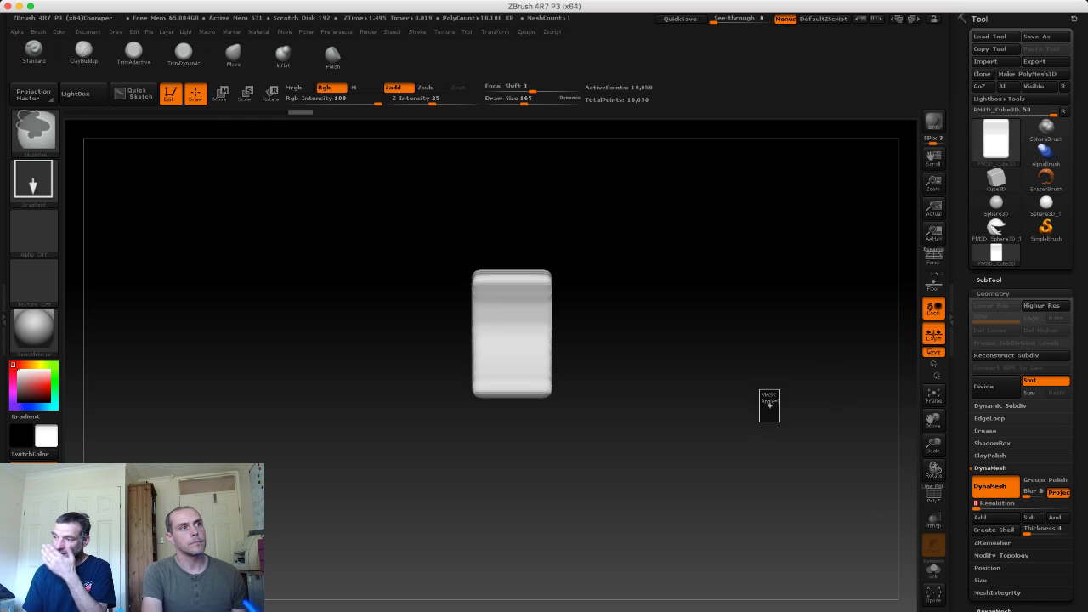
ctrl+drag(768, 396, 748, 408)
shift+drag(498, 364, 485, 365)
key(b)
key(m)
key(v)
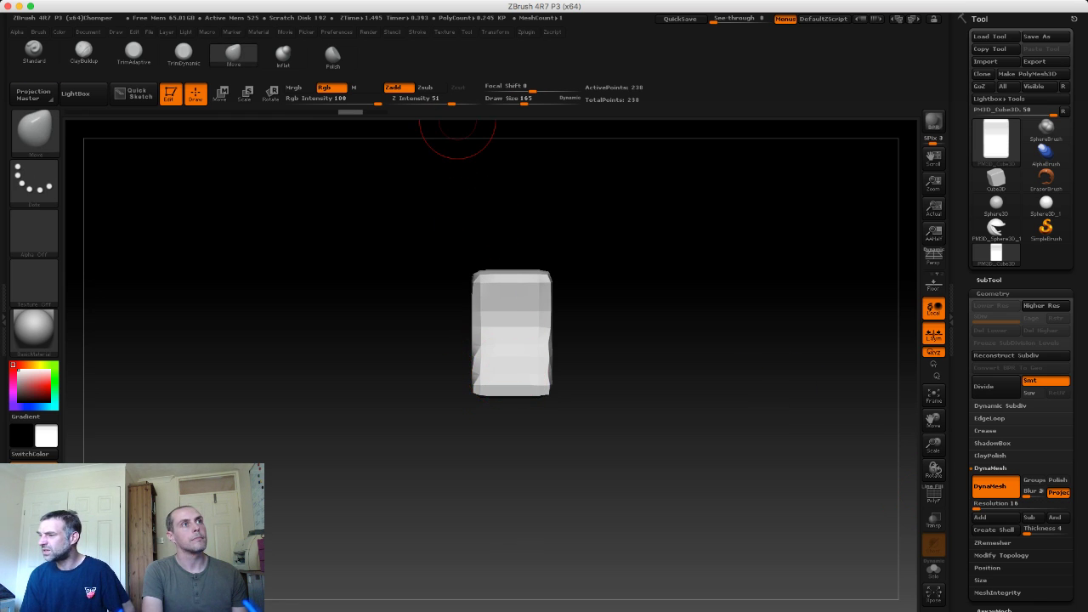
key(space)
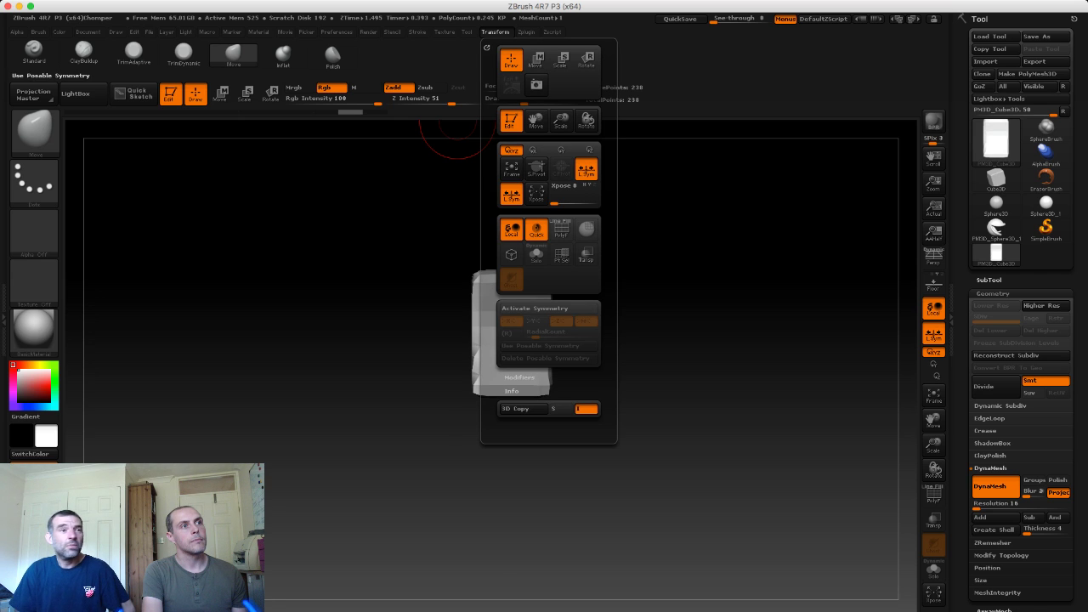
Step: Turn on mirrored symmetry in Transform, toggling it off with X and back on
click(534, 308)
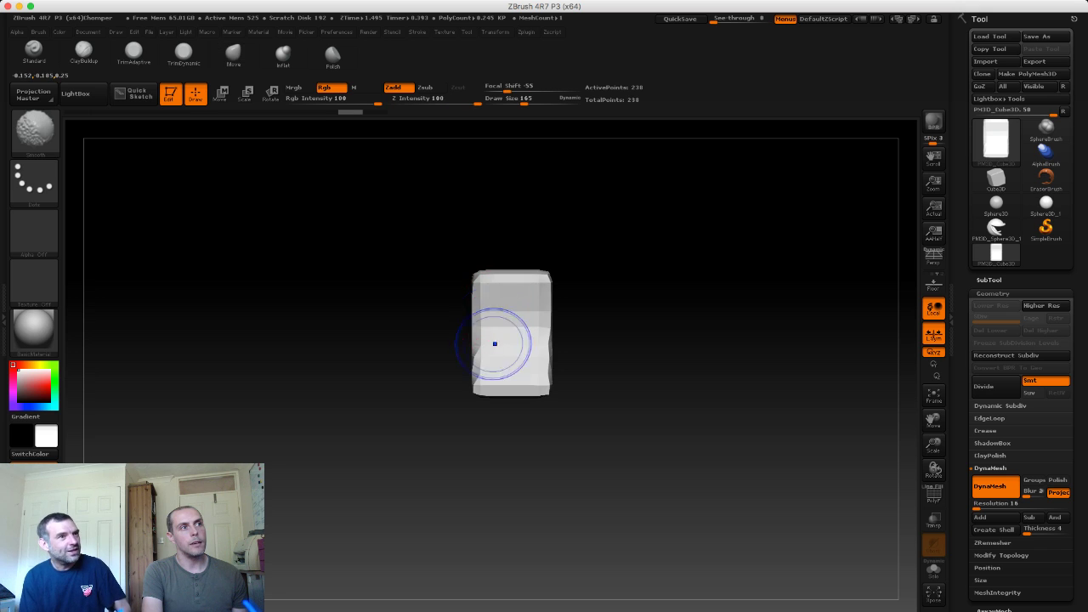
mouse_move(455, 349)
mouse_down()
mouse_move(481, 353)
mouse_move(489, 132)
mouse_up()
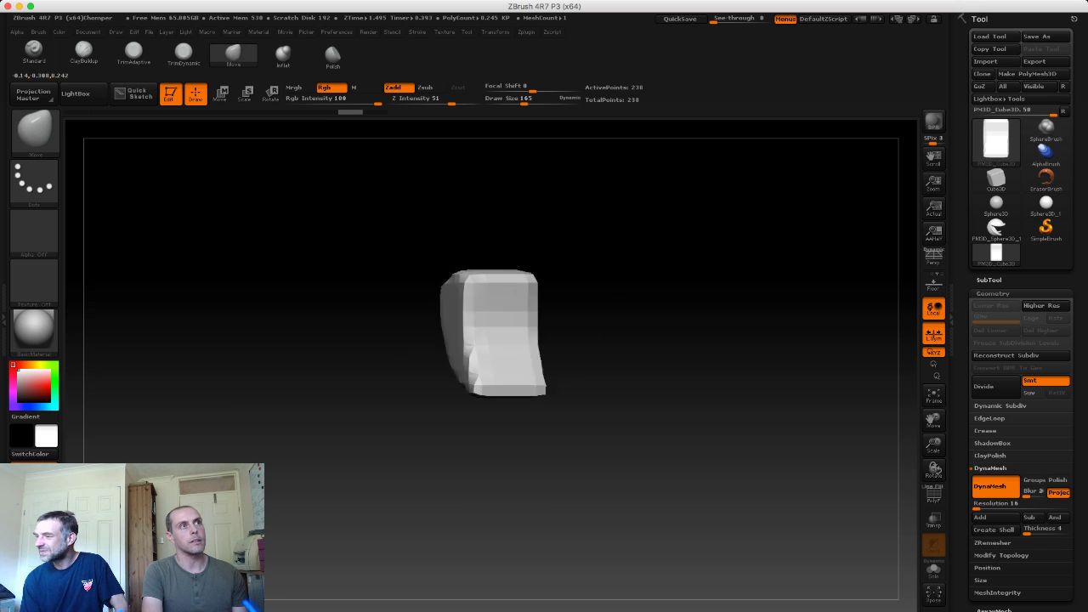
click(528, 31)
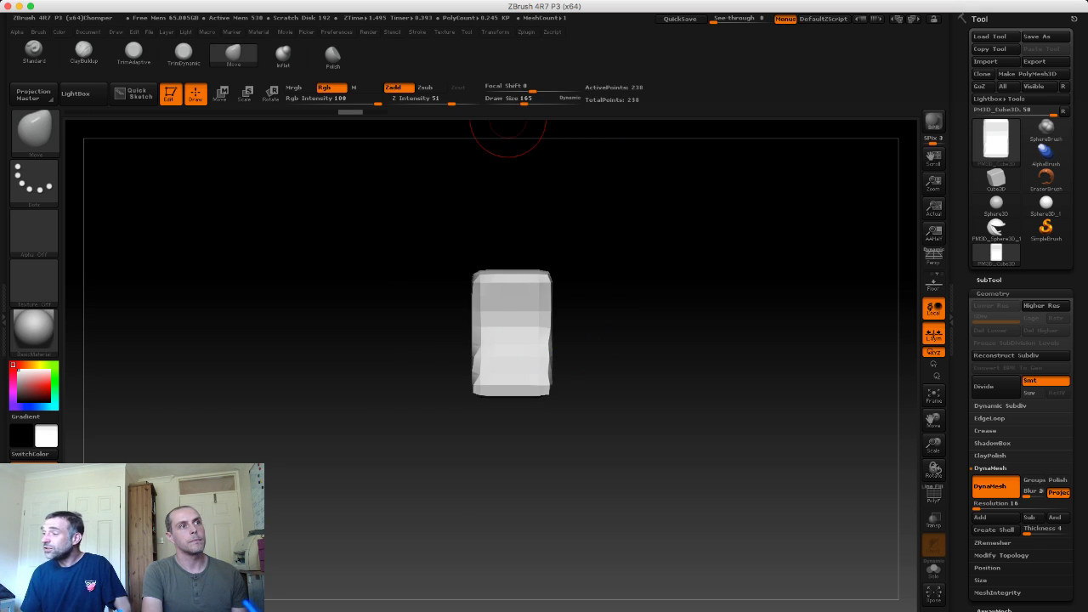
click(496, 31)
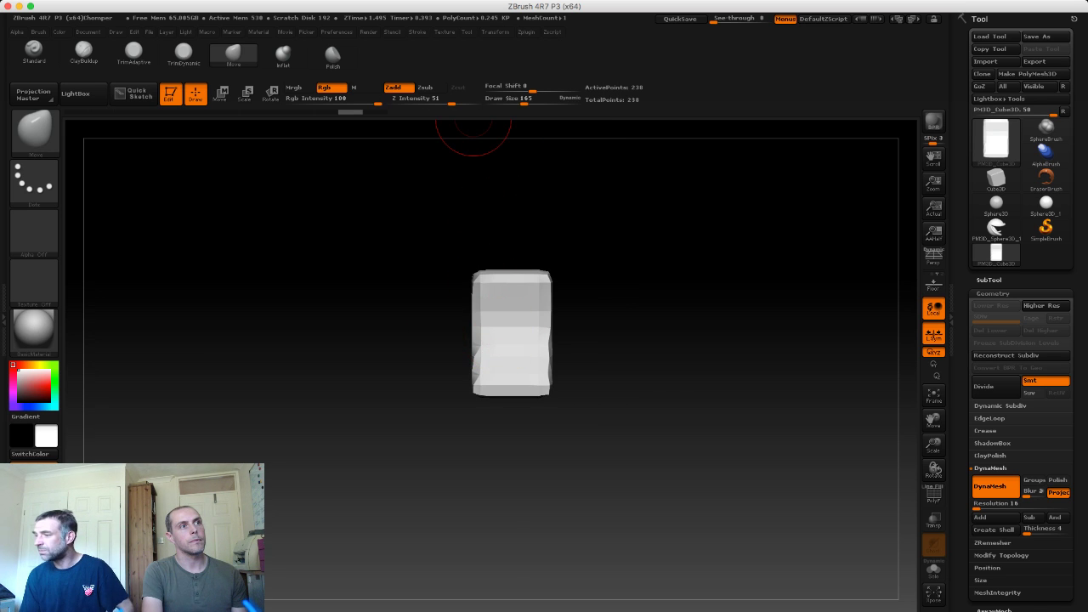
click(495, 31)
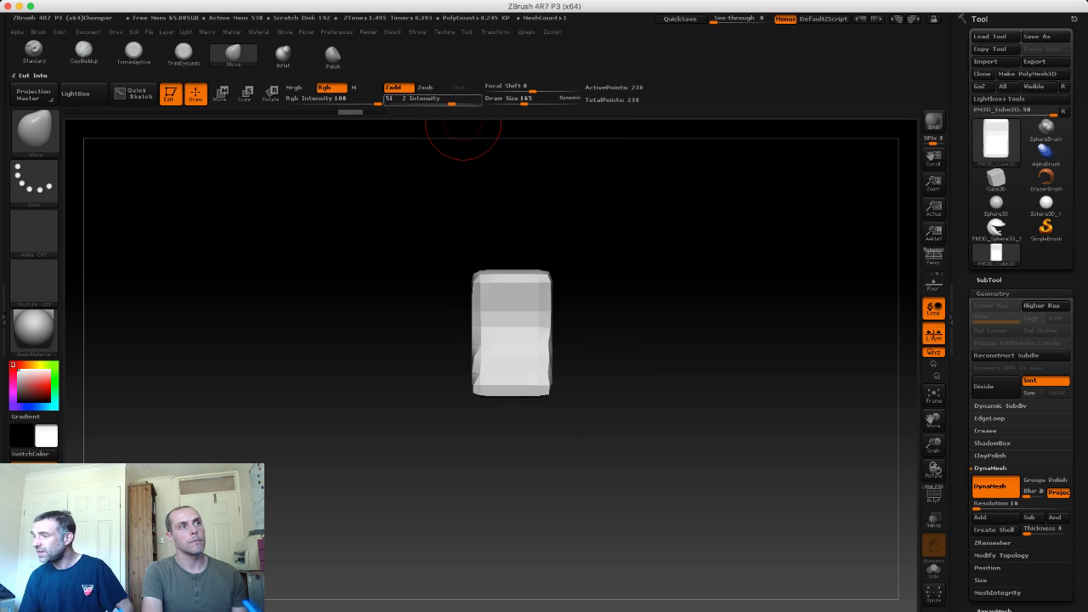
click(496, 32)
key(x)
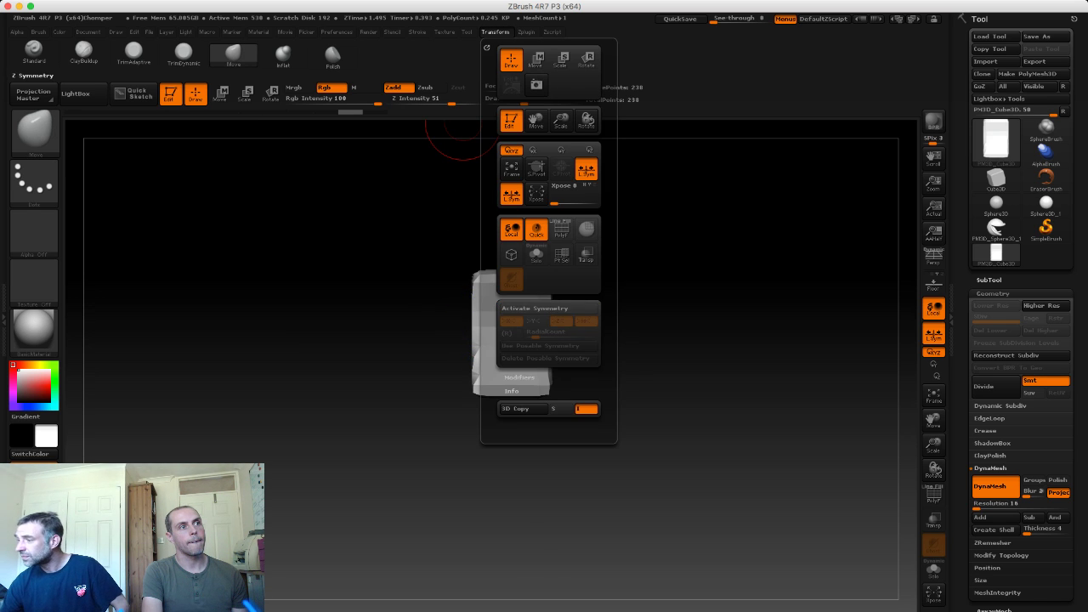
click(534, 308)
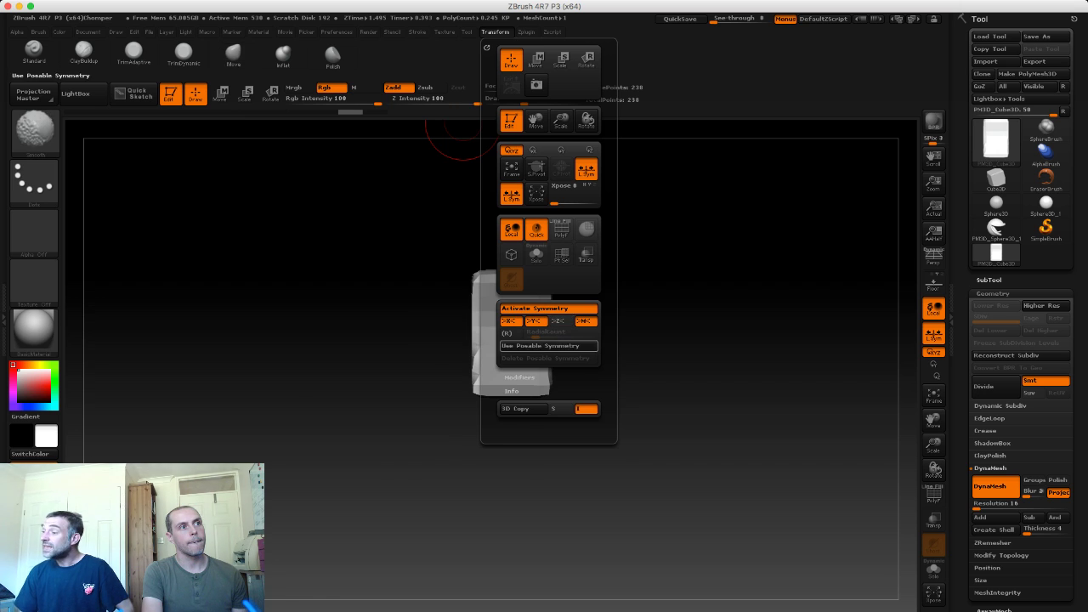
Step: Orbit between tilted, side and front views to check the block's tooth shape
drag(476, 336, 503, 374)
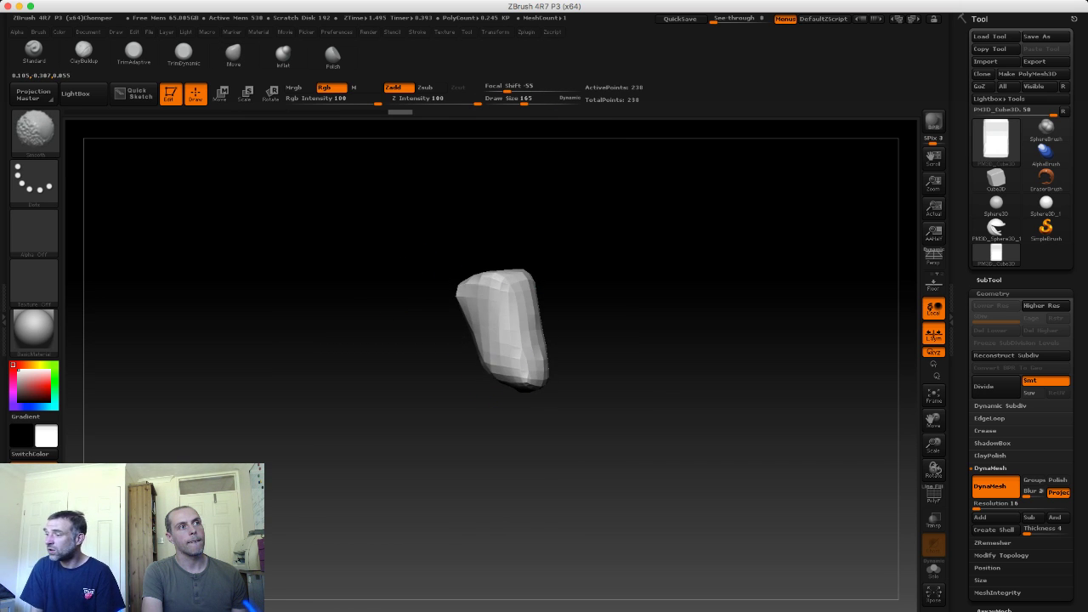
drag(465, 313, 451, 310)
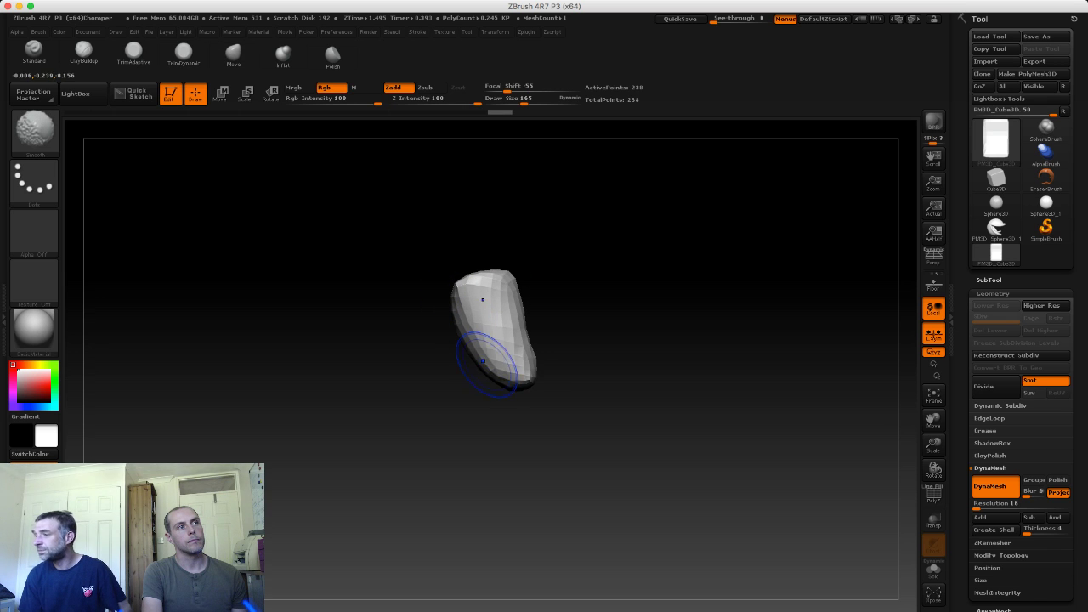
shift+drag(482, 361, 527, 301)
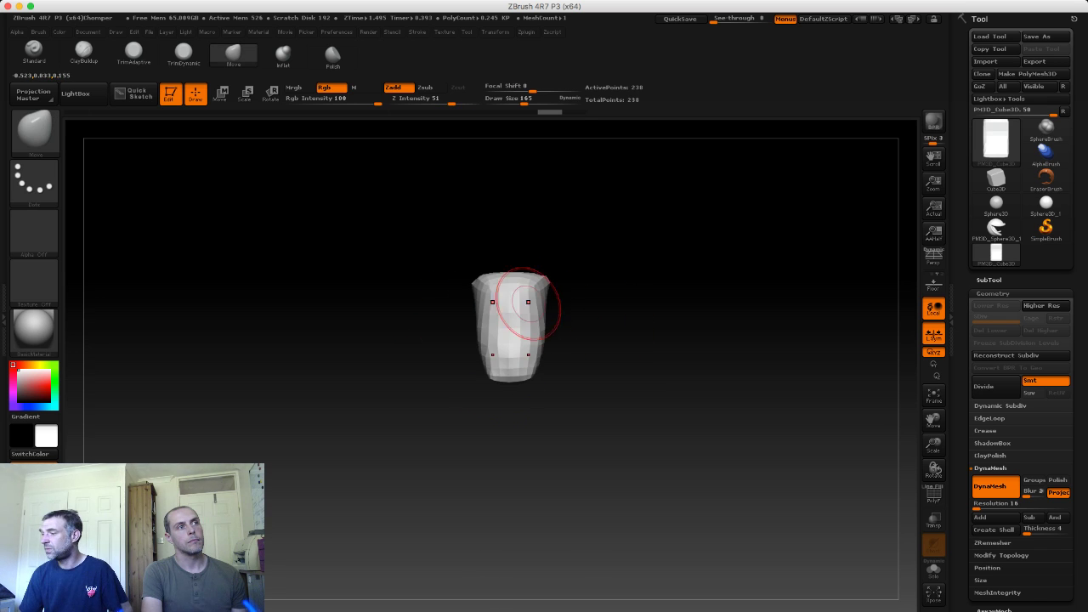
drag(437, 328, 478, 340)
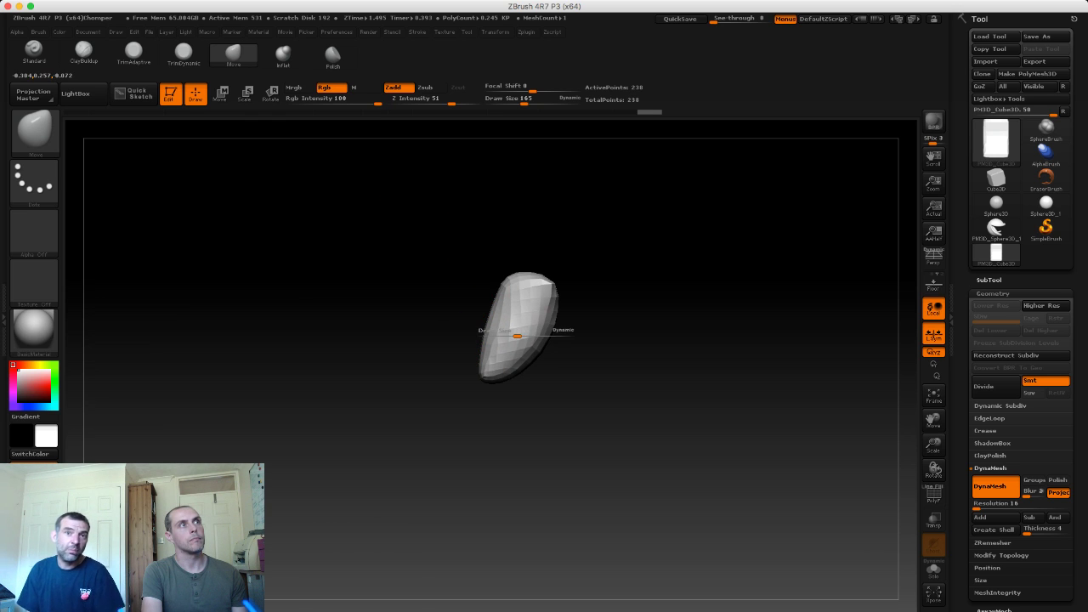
click(495, 31)
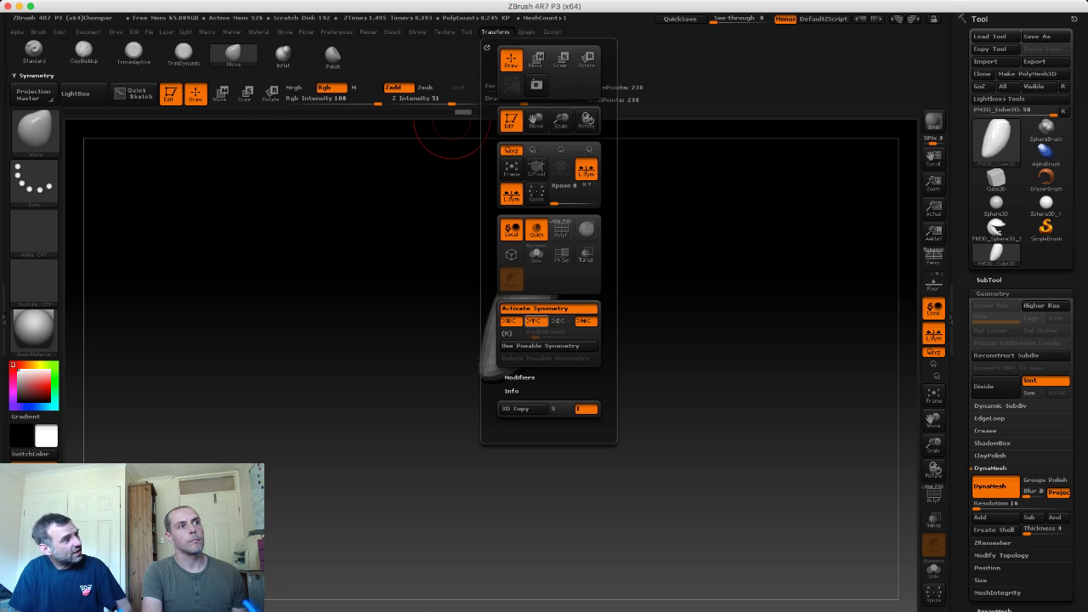
Step: Bend the block into a horn-like curve with a 347-size brush, then undo to the straight block
shift+drag(466, 327, 470, 327)
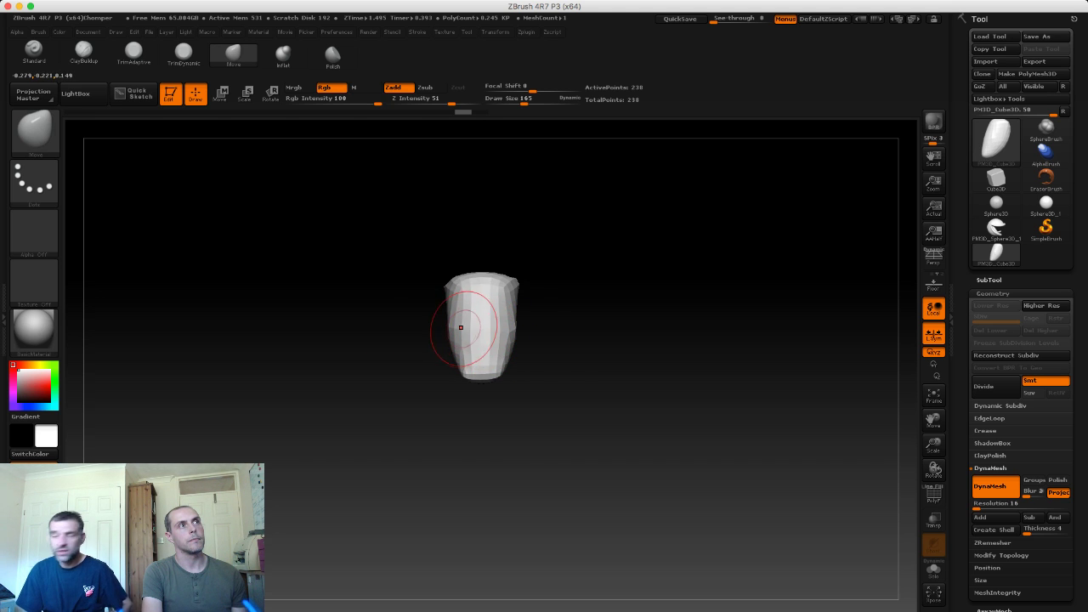
click(496, 31)
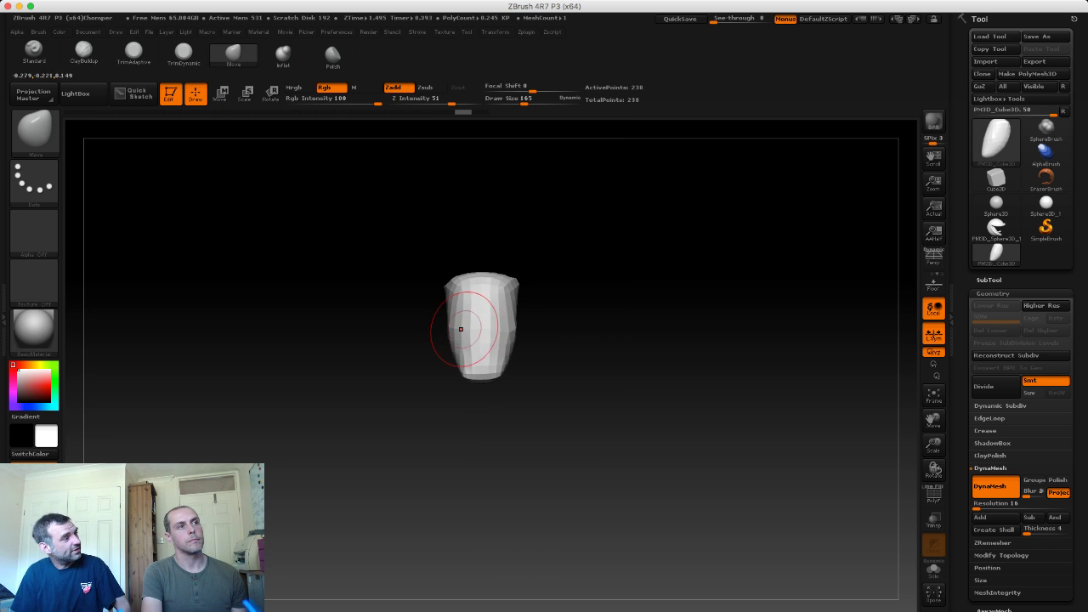
mouse_move(460, 329)
mouse_down()
mouse_move(527, 315)
mouse_move(520, 340)
mouse_up()
key(s)
key(ctrl+z)
key(ctrl+z)
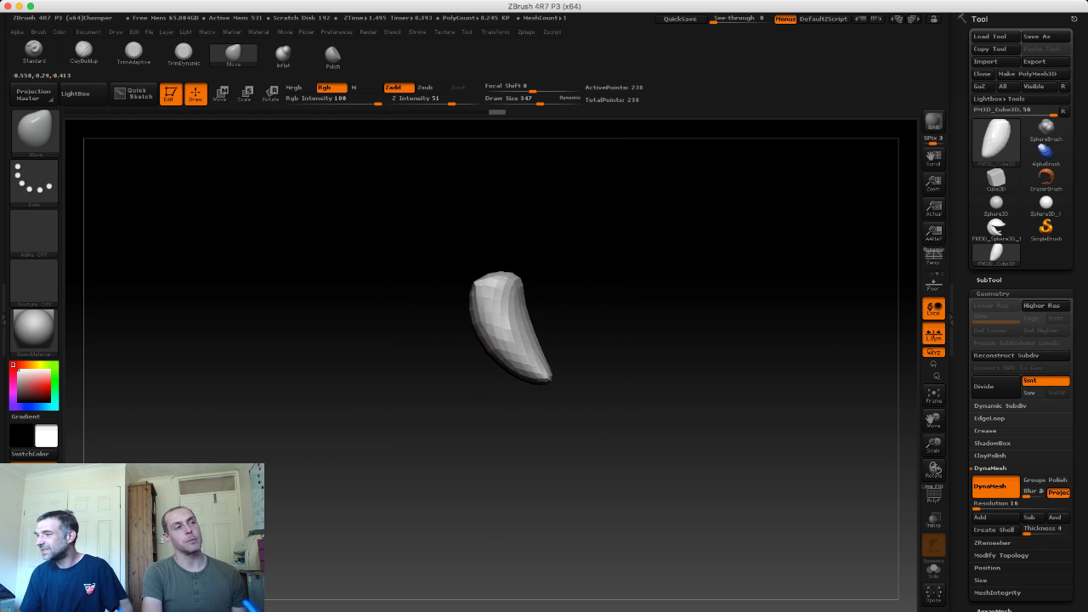
key(ctrl+z)
Step: Scrub the redo/undo history between curved horn and straight block, ending on the straight block
key(ctrl+shift+z)
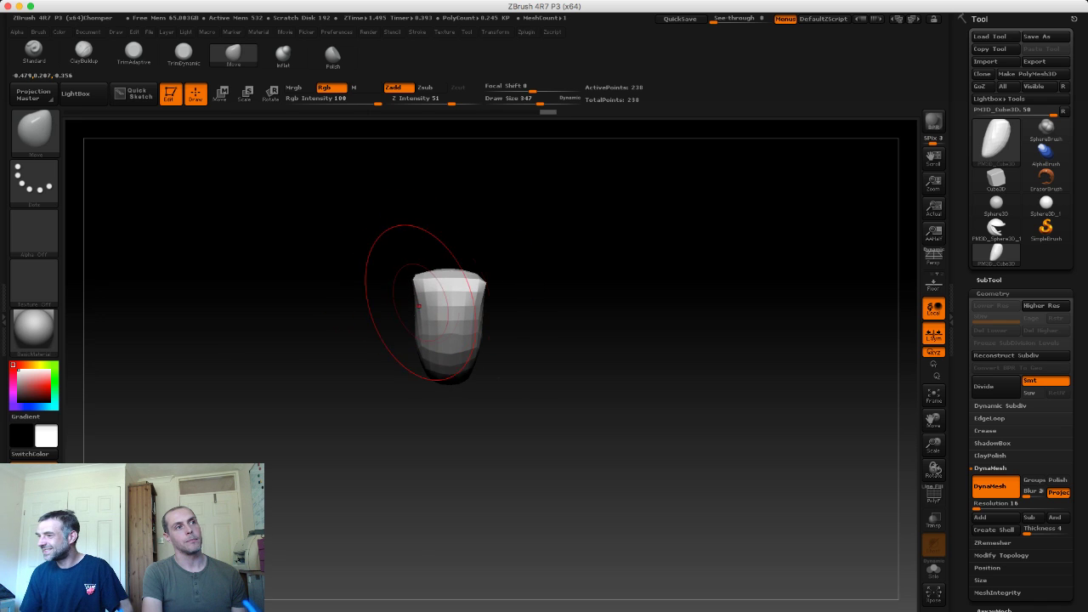
key(ctrl+shift+z)
key(ctrl+shift+z)
key(ctrl+shift+z)
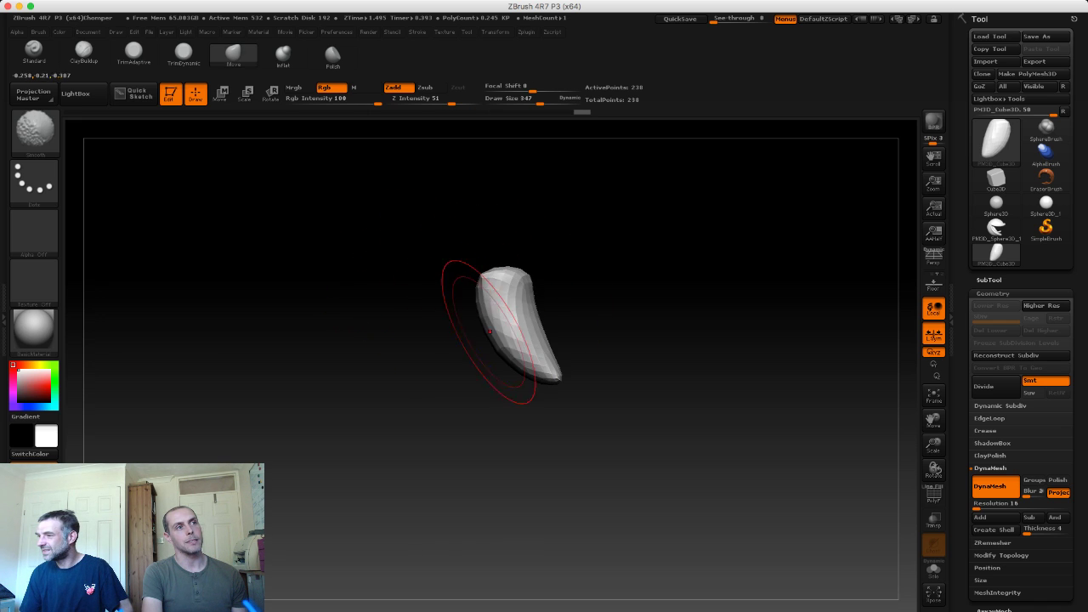
key(ctrl+shift+z)
key(ctrl+shift+z)
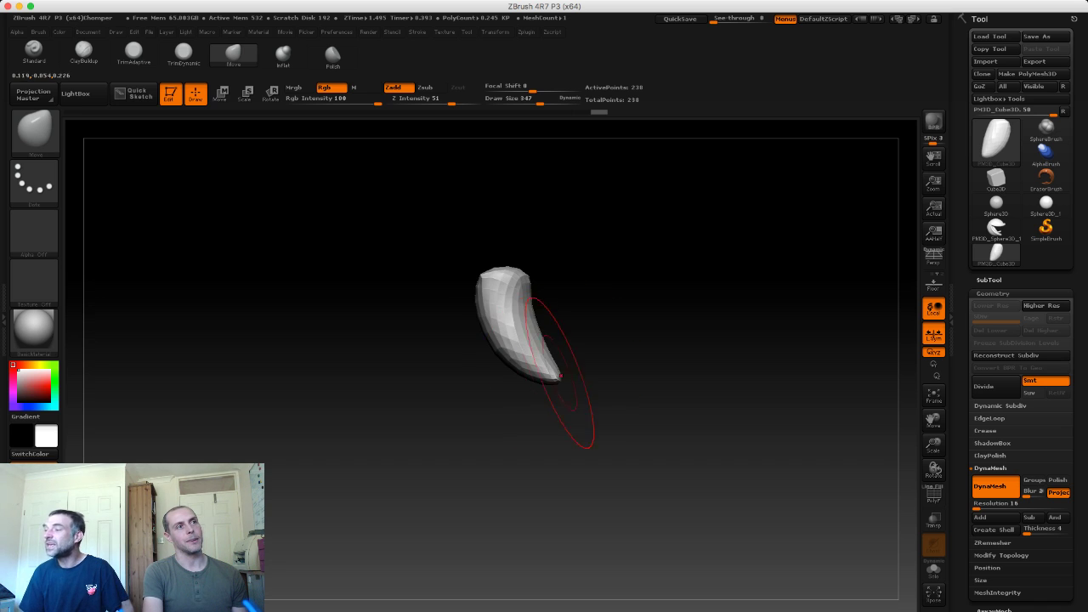
key(ctrl+shift+z)
key(b)
key(m)
key(v)
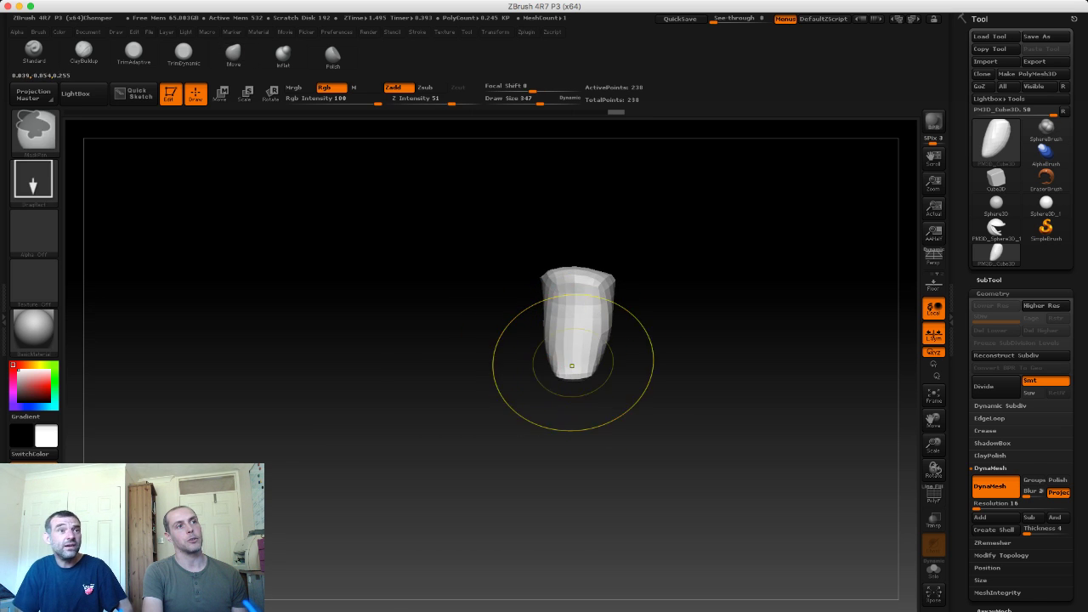
key(ctrl+shift+z)
key(ctrl+shift+z)
key(ctrl+shift+z)
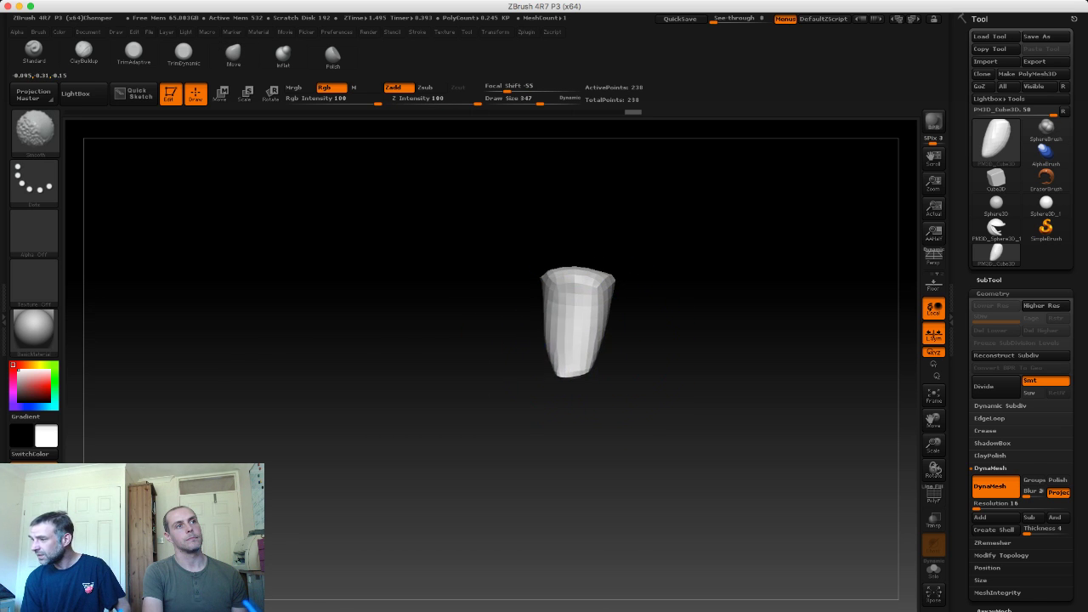
key(ctrl+shift+z)
key(ctrl+shift+z)
key(ctrl+shift+z)
key(ctrl+shift+z)
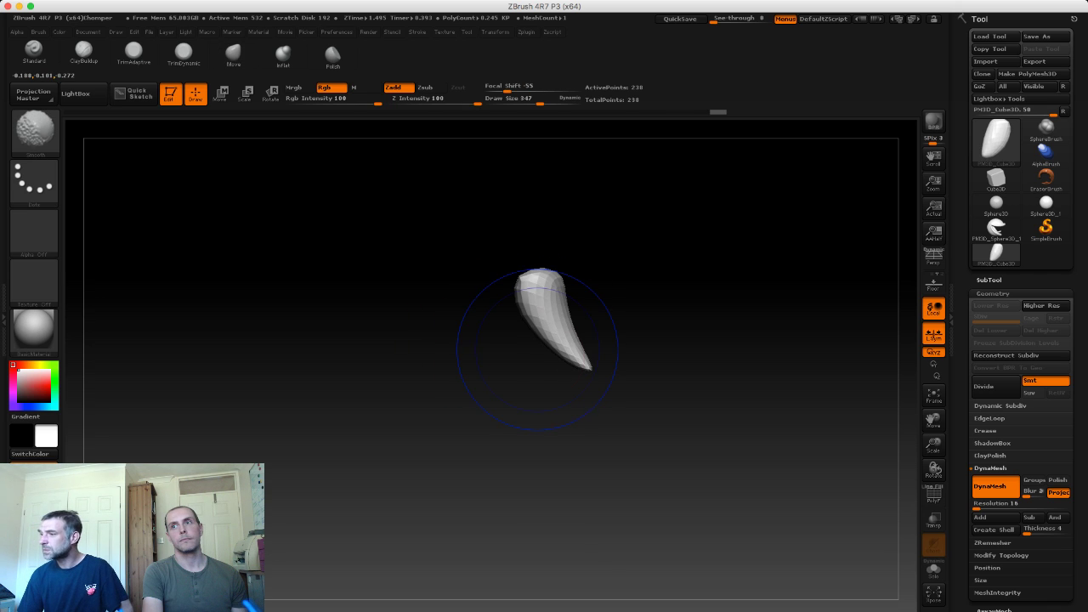
key(ctrl+shift+z)
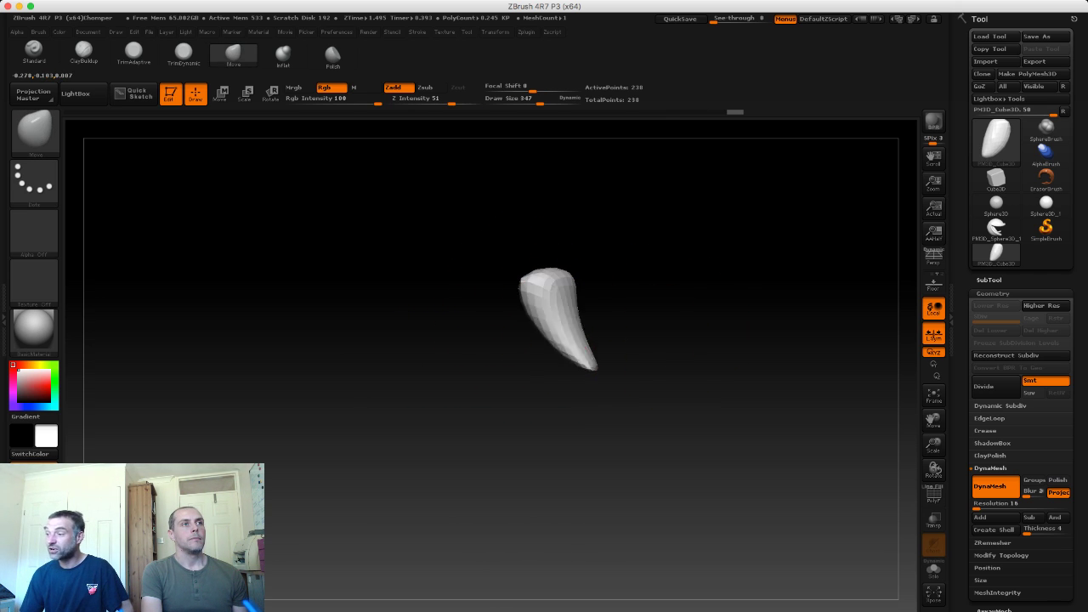
key(ctrl+z)
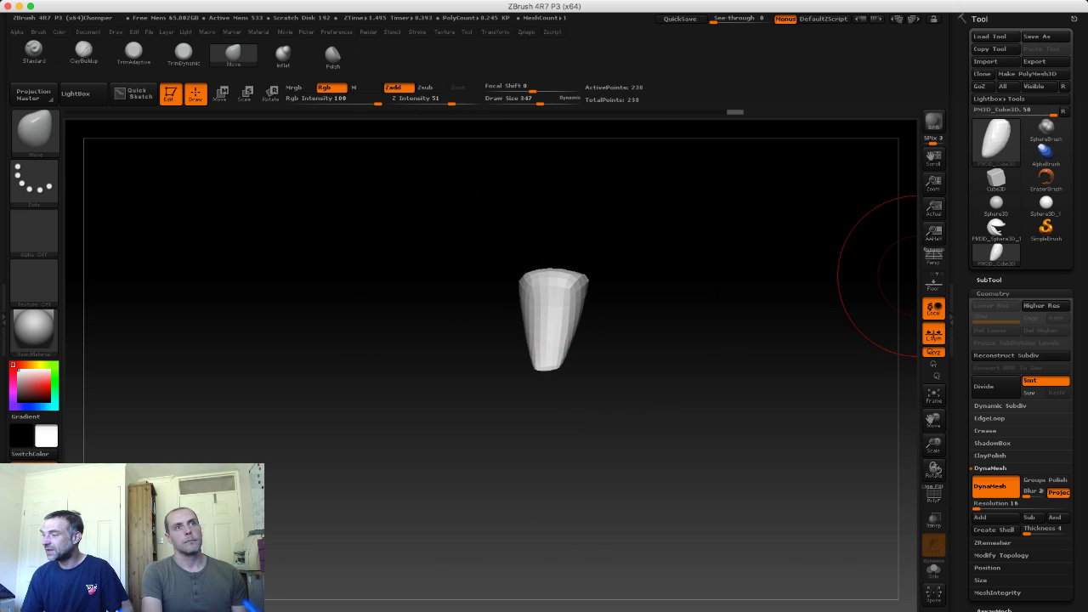
click(997, 228)
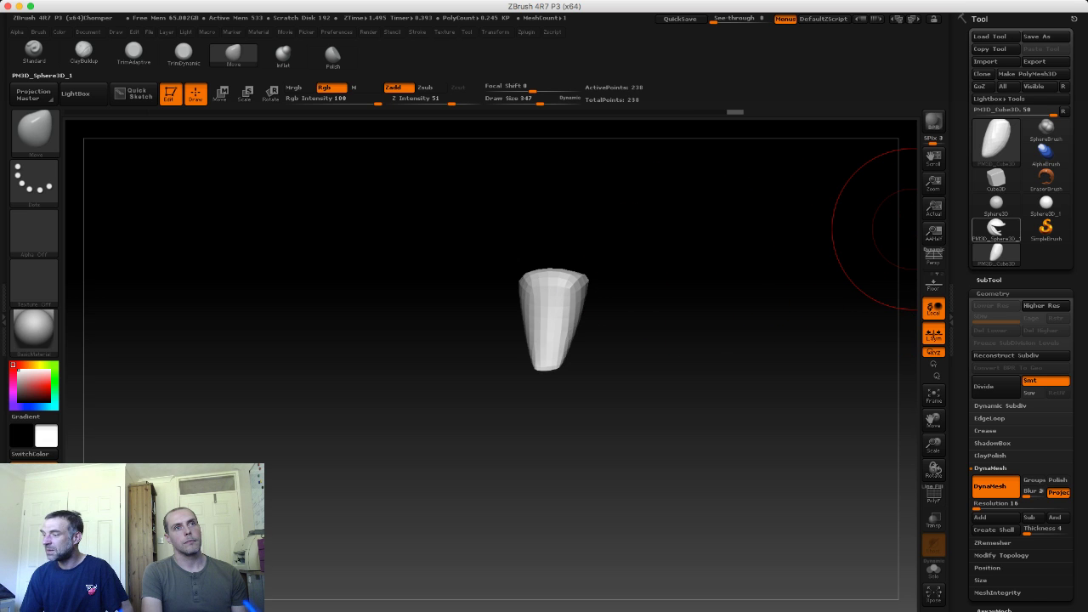
Step: Append PM3D_Cube3D to the sphere head as a second subtool and turn the head to face front
click(997, 228)
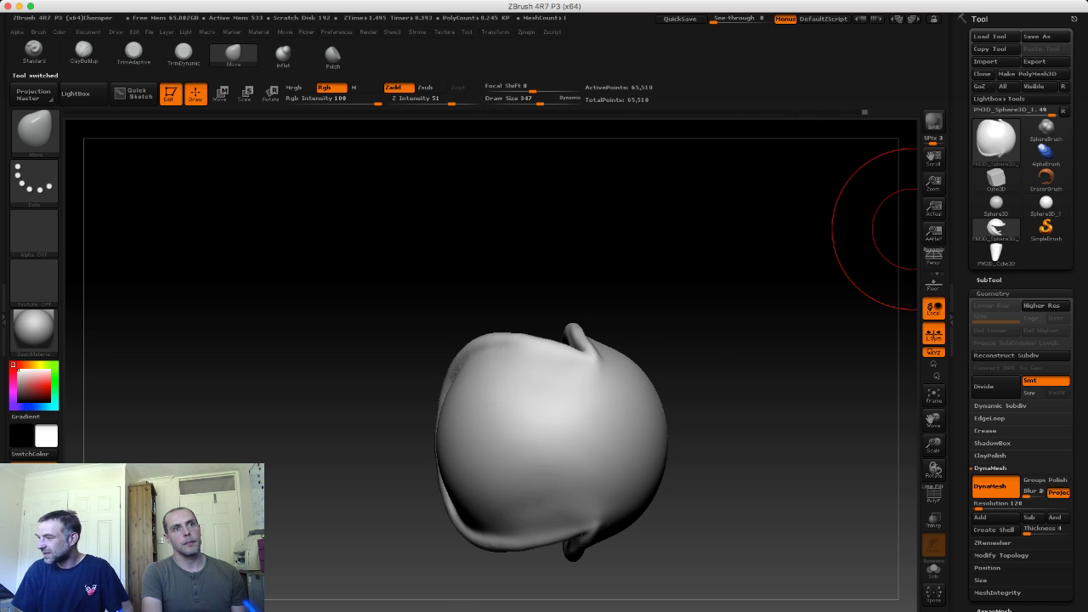
click(989, 280)
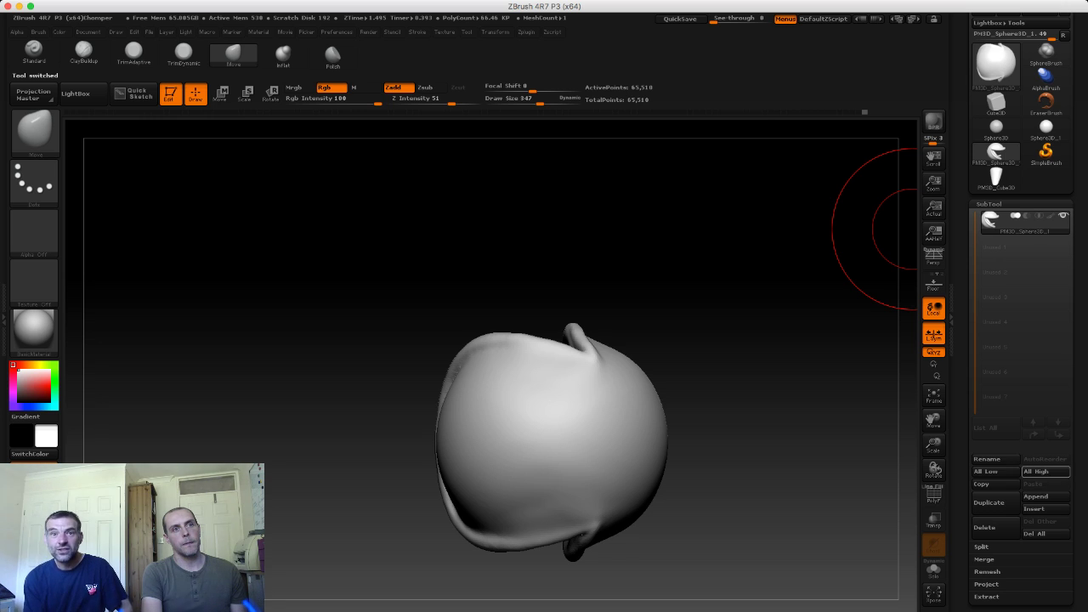
click(1036, 495)
click(1035, 496)
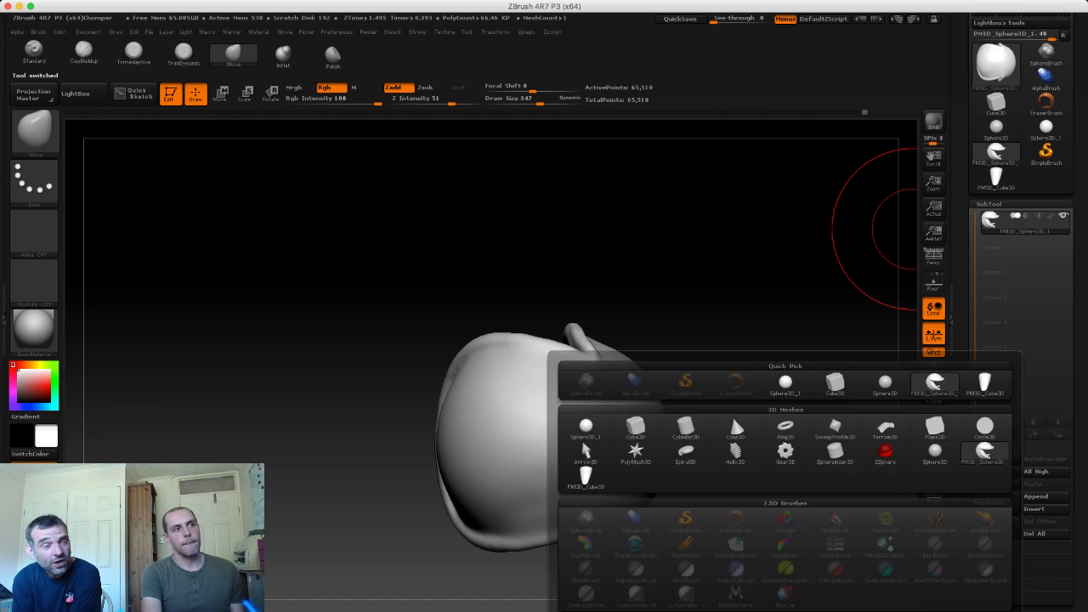
click(585, 478)
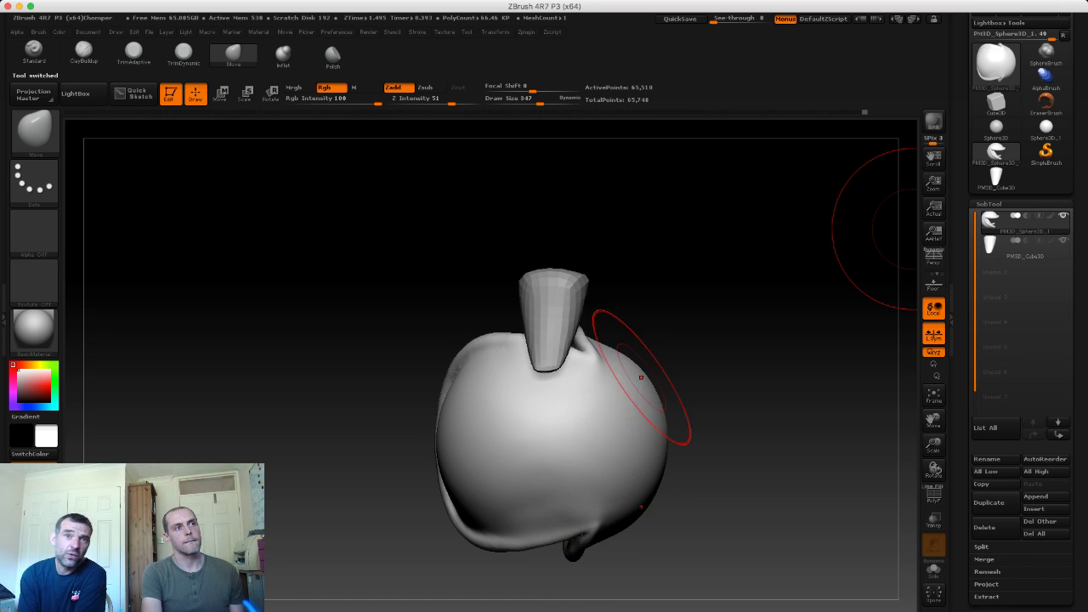
shift+drag(425, 317, 410, 285)
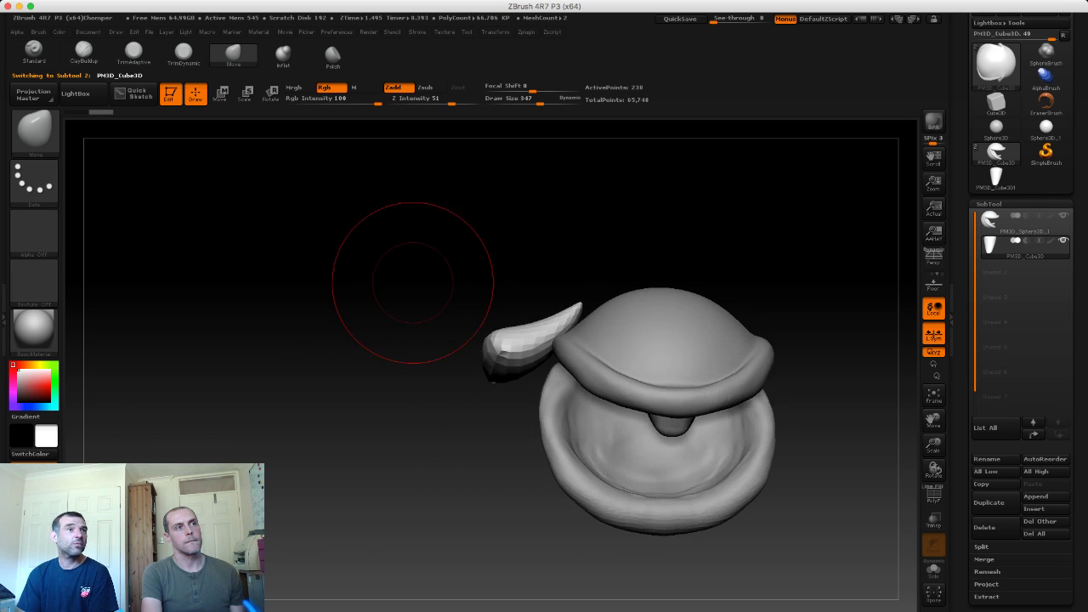
drag(316, 292, 400, 255)
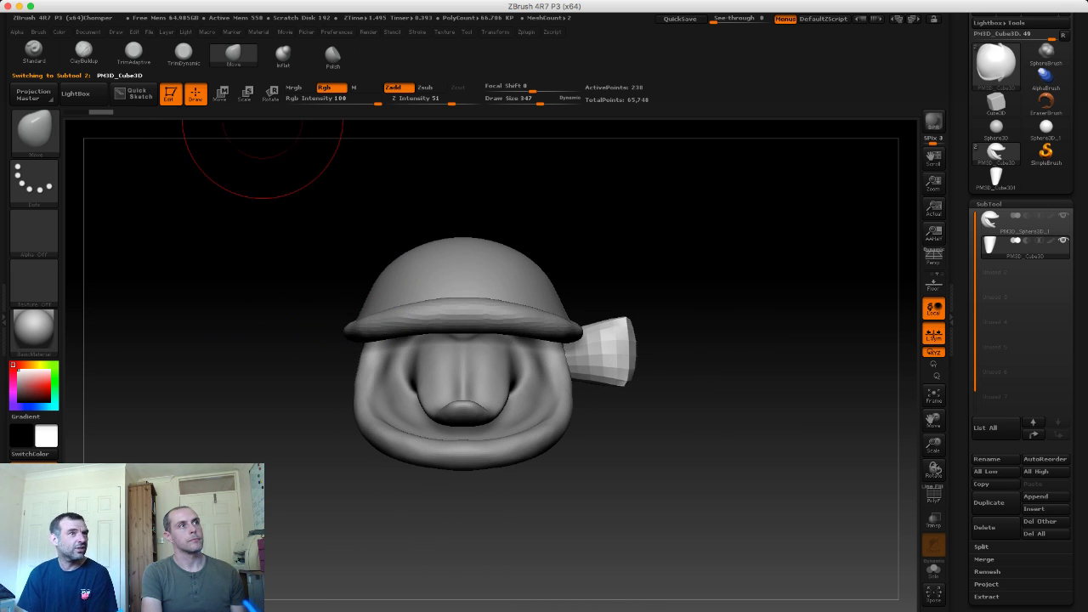
Step: Rotate the block subtool with the Rotate transpose so it hangs down beside the mouth
click(270, 93)
mouse_move(679, 274)
mouse_down()
mouse_move(573, 294)
mouse_move(587, 400)
mouse_move(509, 335)
mouse_move(472, 337)
mouse_move(509, 335)
mouse_up()
drag(597, 359, 605, 236)
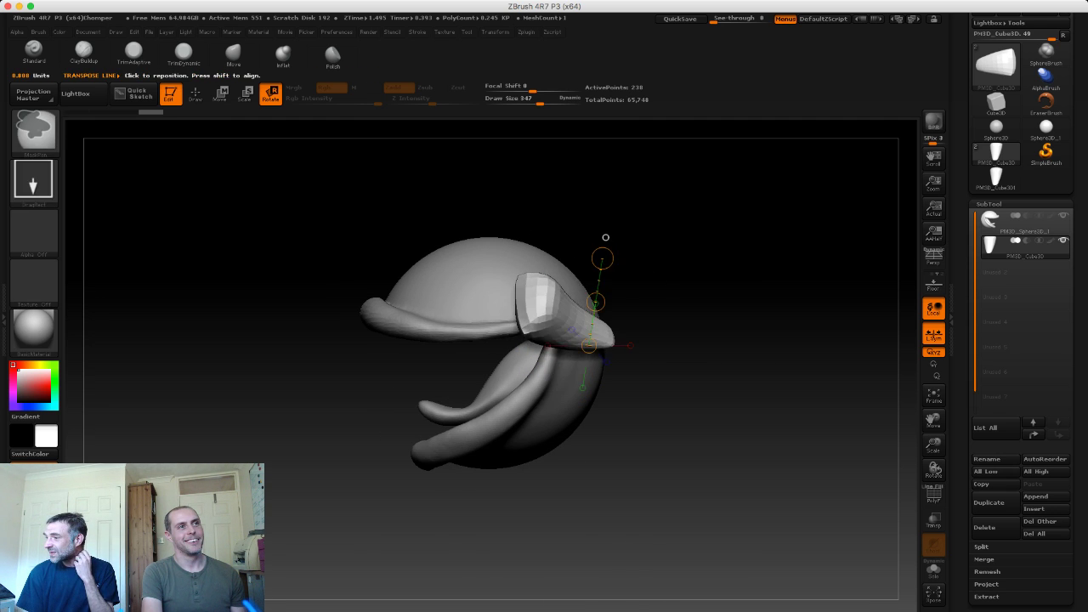
drag(604, 247, 611, 276)
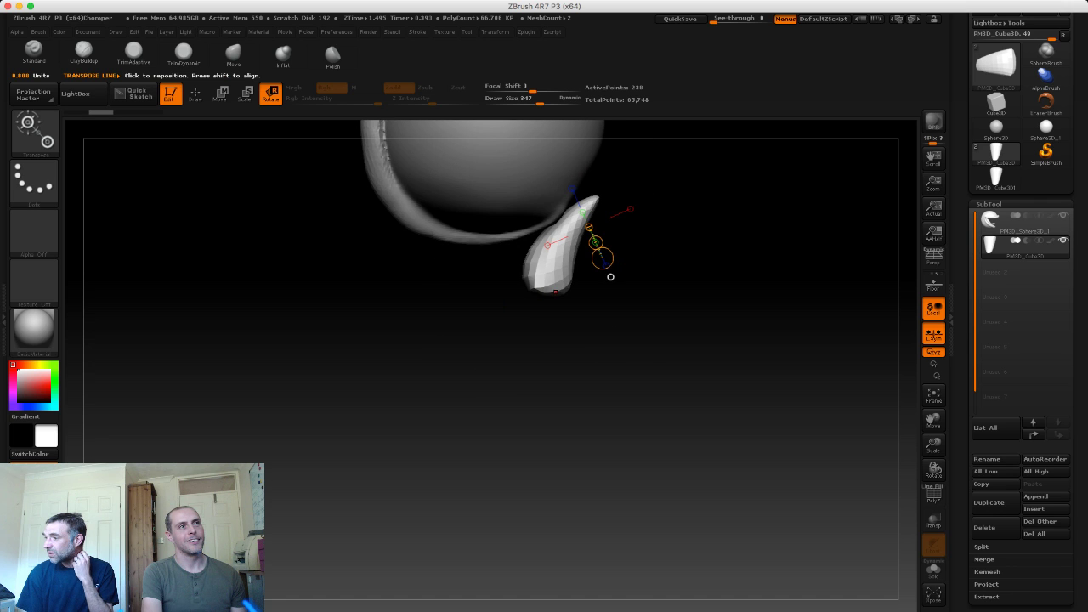
mouse_move(539, 297)
mouse_down()
mouse_move(590, 177)
mouse_move(429, 255)
mouse_up()
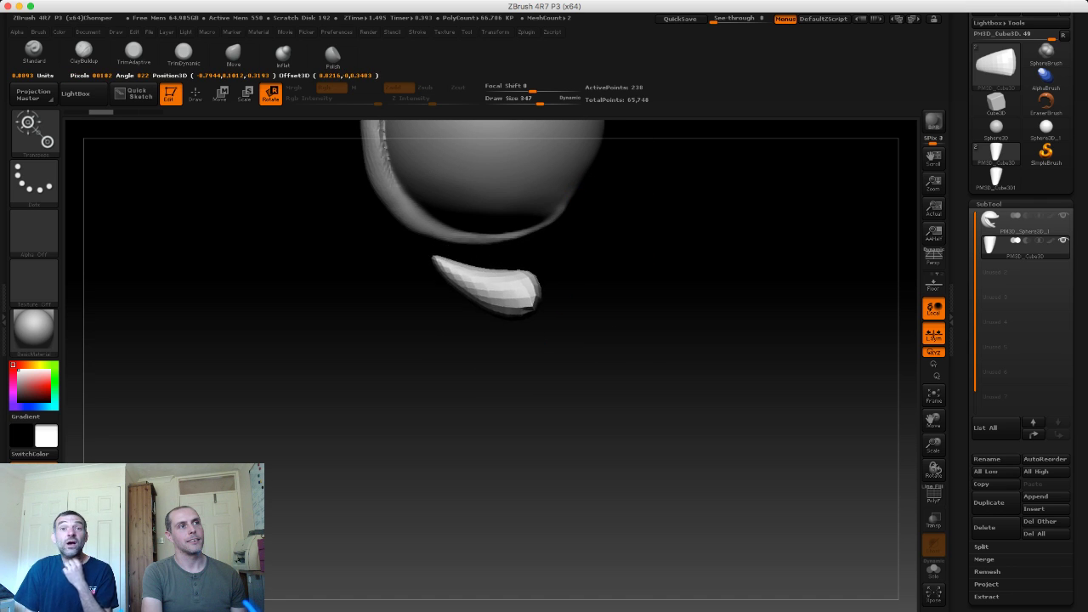
drag(697, 382, 680, 255)
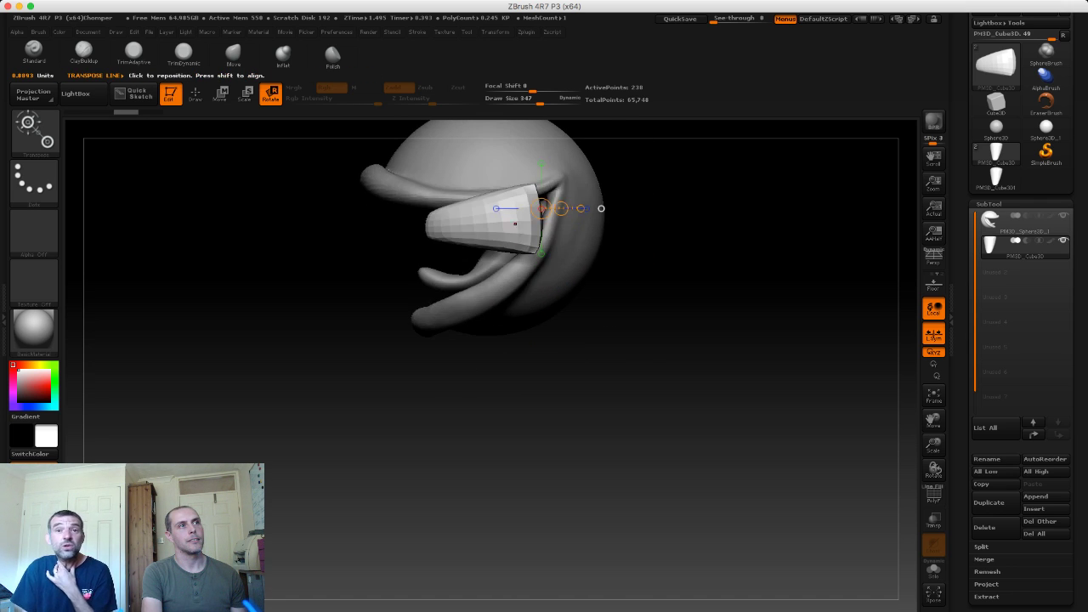
mouse_move(602, 208)
mouse_down()
mouse_move(426, 235)
mouse_move(417, 221)
mouse_up()
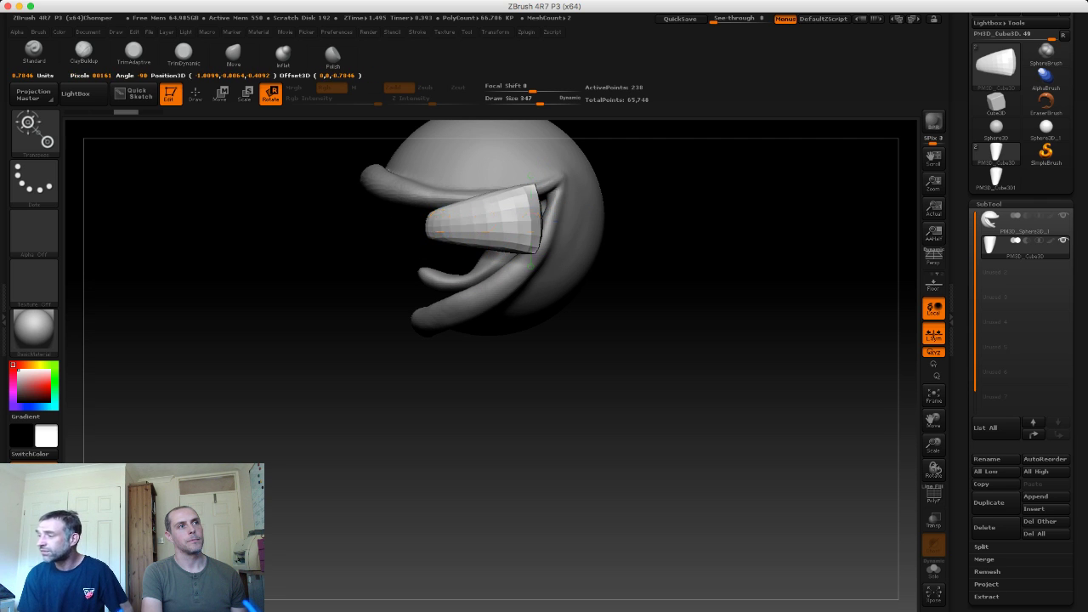
key(ctrl+z)
mouse_move(417, 289)
mouse_down()
mouse_move(422, 233)
mouse_move(462, 222)
mouse_move(425, 224)
mouse_move(416, 241)
mouse_up()
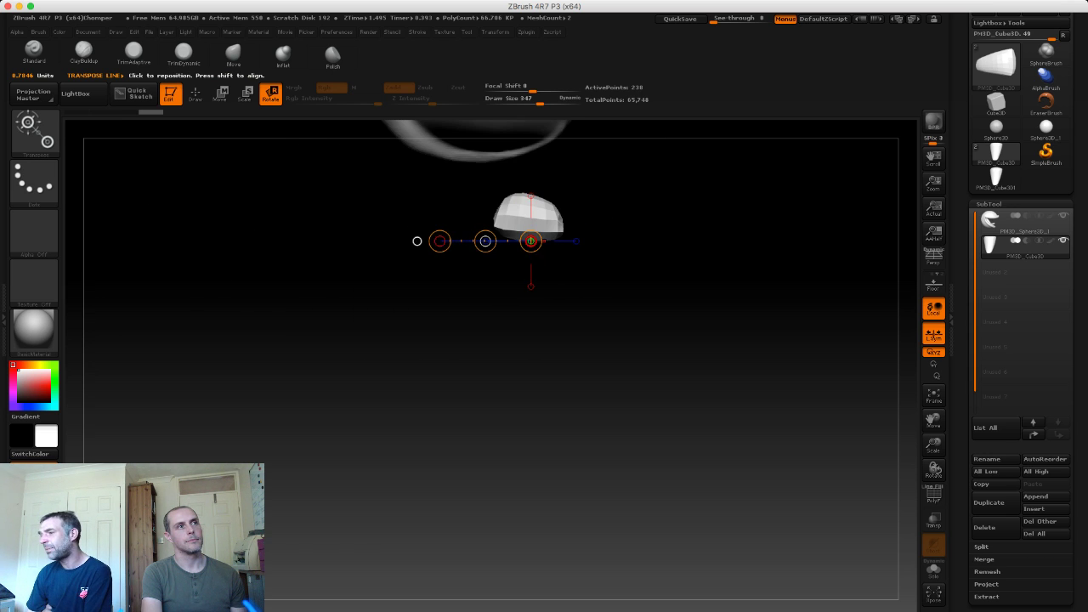
mouse_move(554, 242)
mouse_down()
mouse_move(553, 174)
mouse_move(595, 221)
mouse_up()
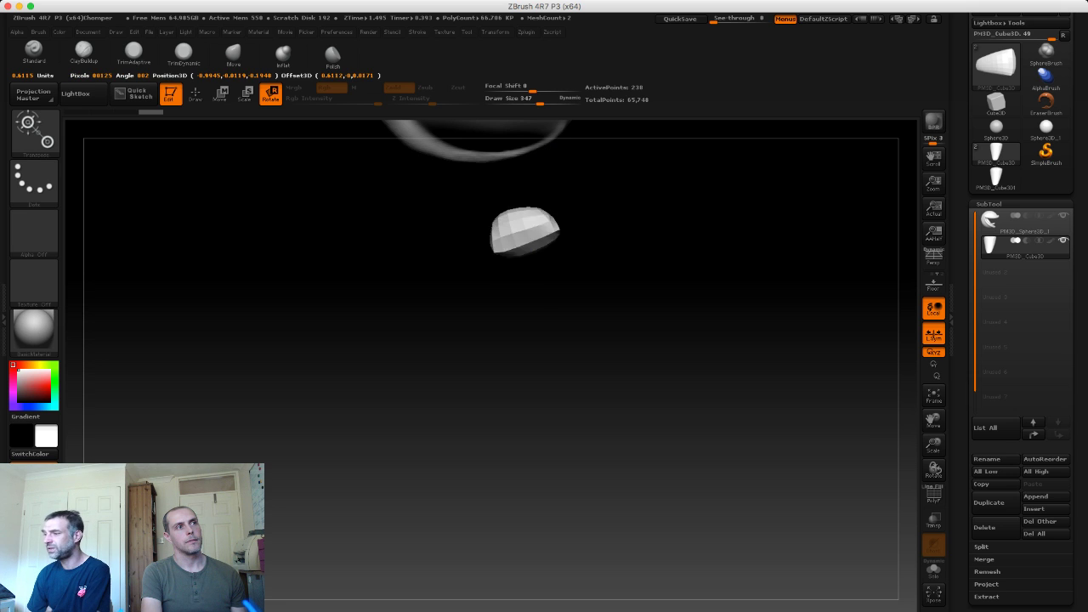
drag(612, 281, 578, 239)
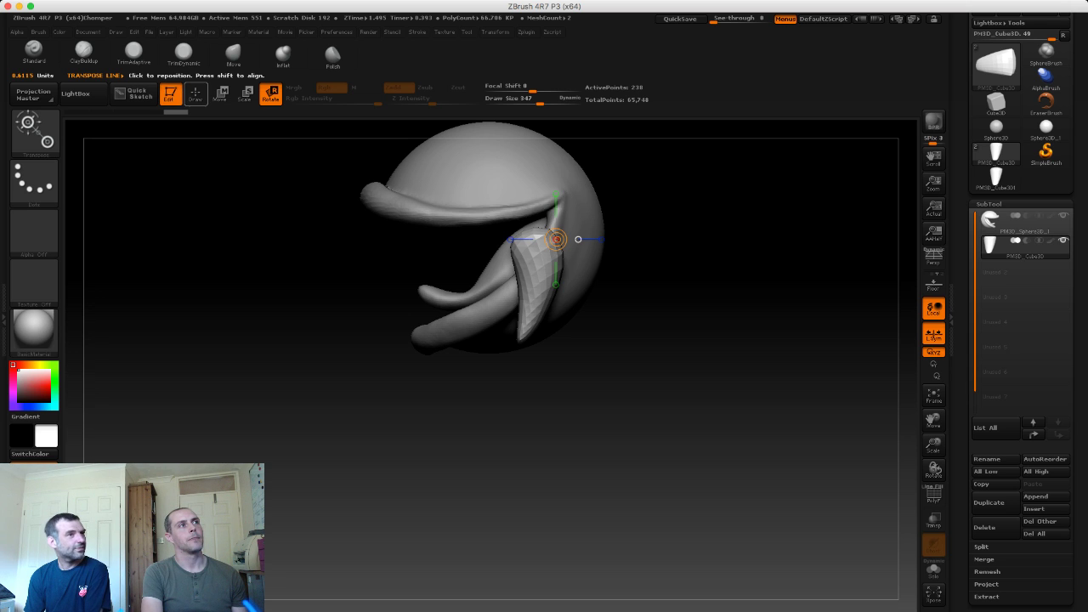
click(195, 94)
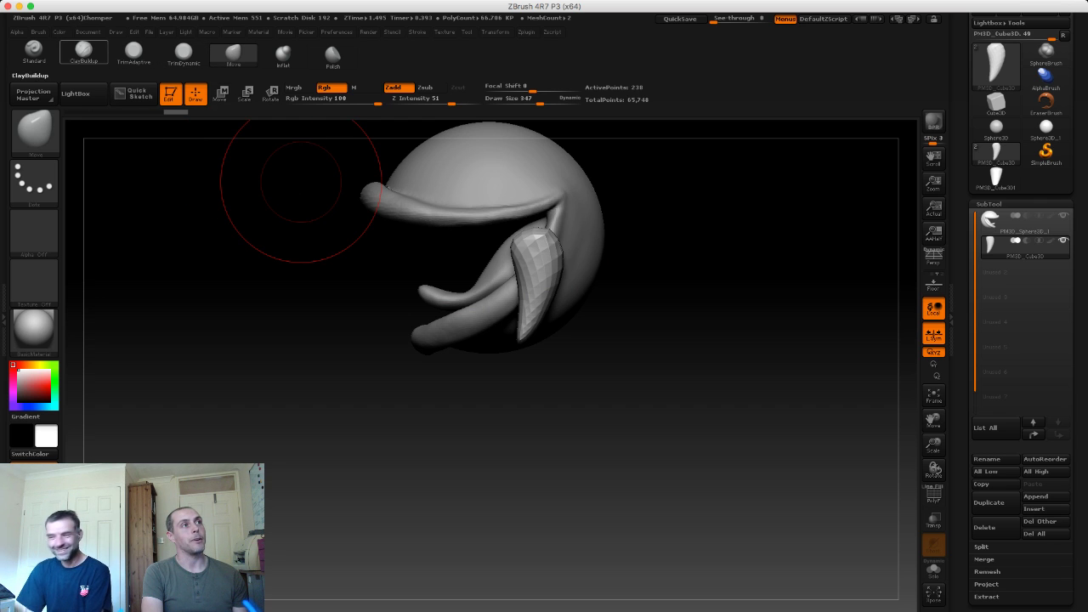
alt+drag(300, 181, 499, 353)
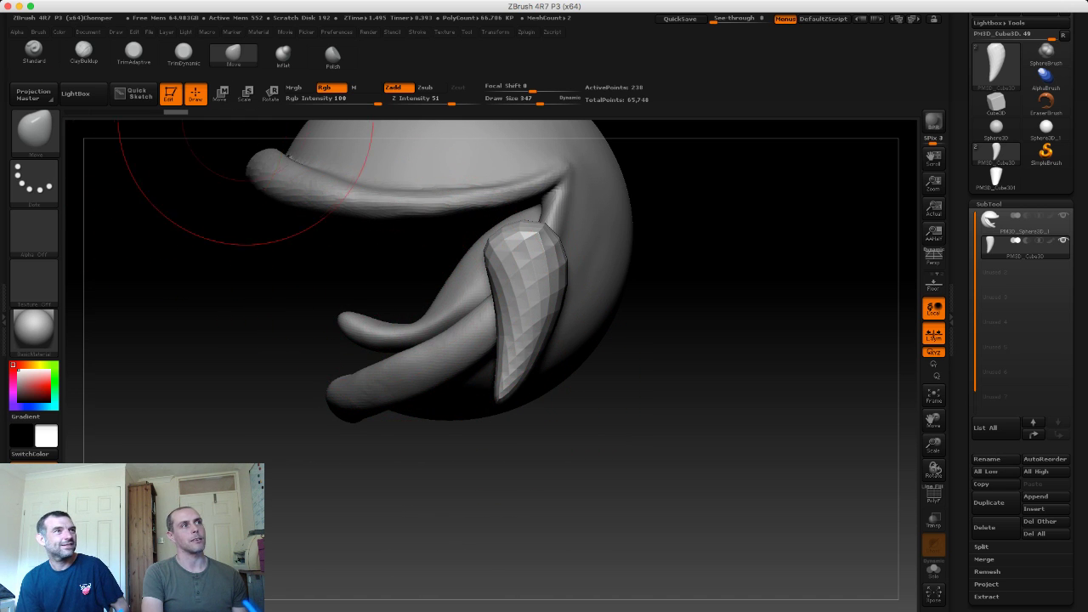
key(w)
Step: Slide the fang left into the mouth under the upper lip and scale it down to tooth size
click(517, 197)
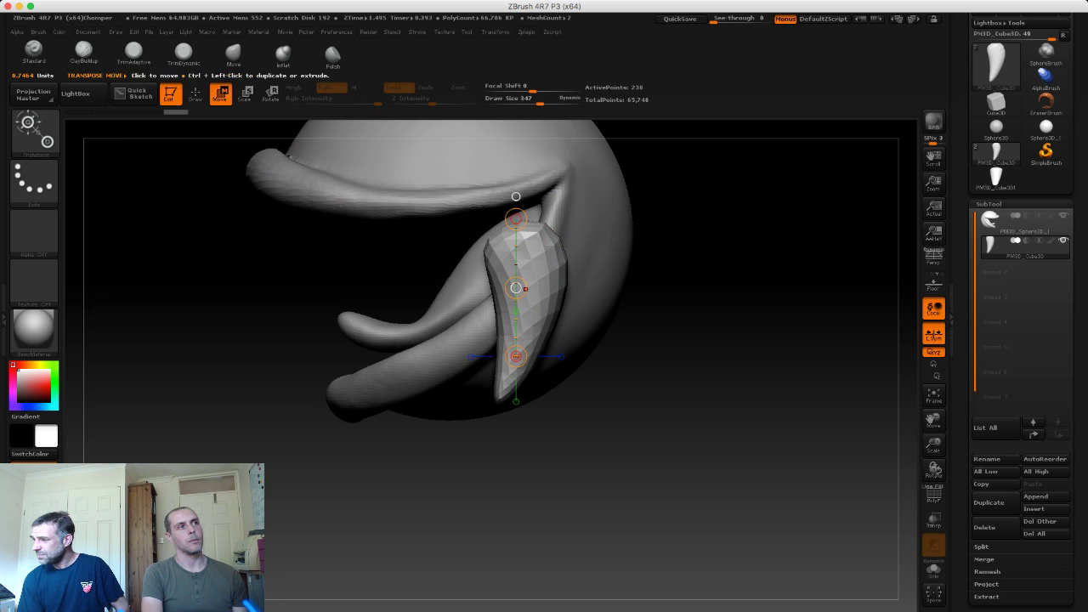
drag(516, 287, 421, 267)
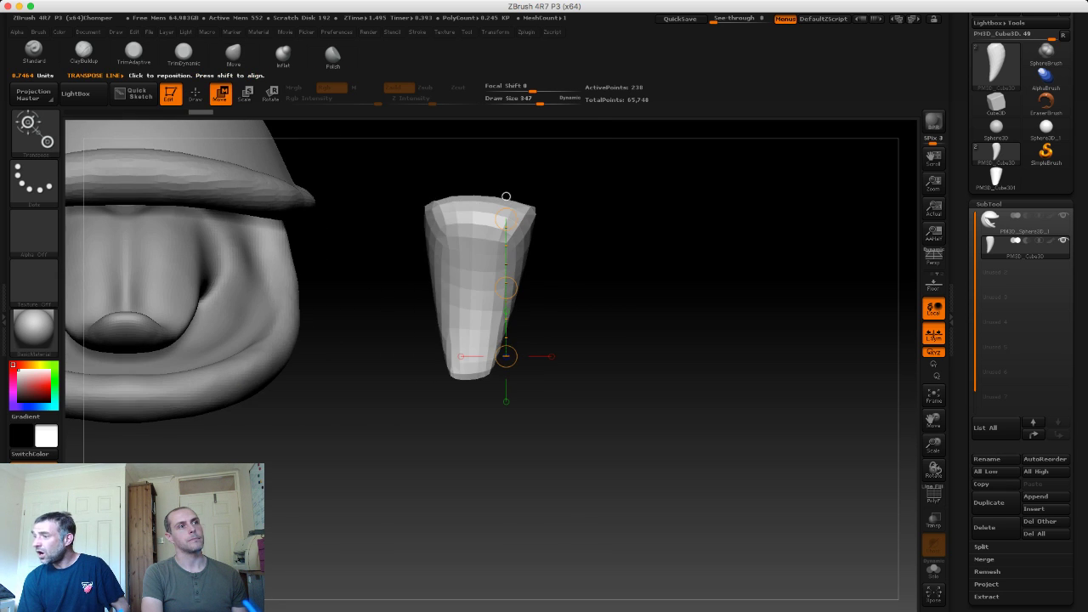
drag(505, 287, 290, 287)
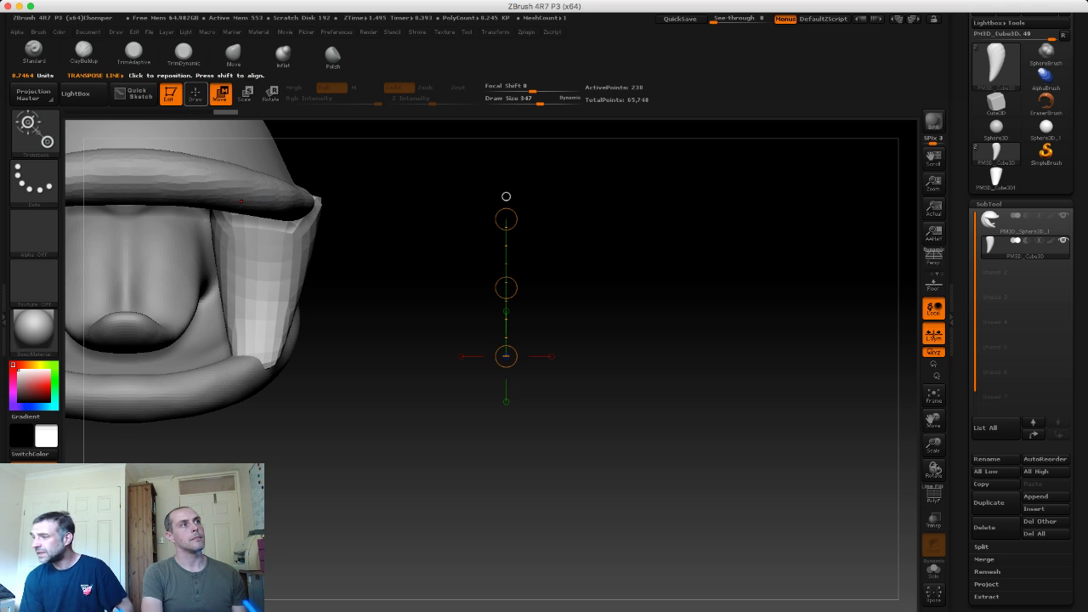
key(e)
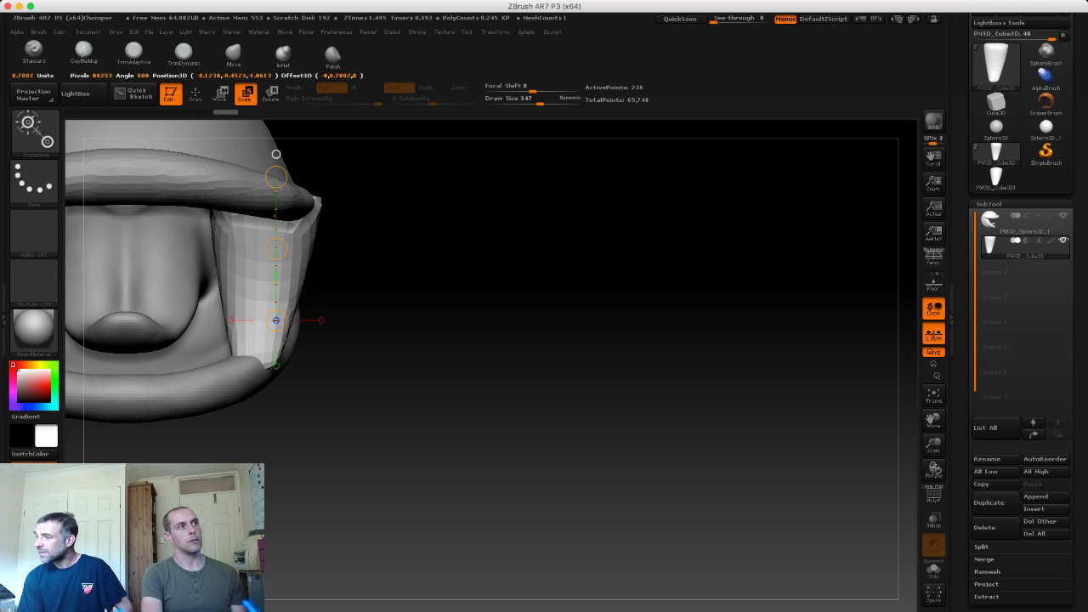
drag(274, 316, 272, 255)
mouse_move(383, 255)
mouse_down()
mouse_move(276, 154)
mouse_move(482, 193)
mouse_up()
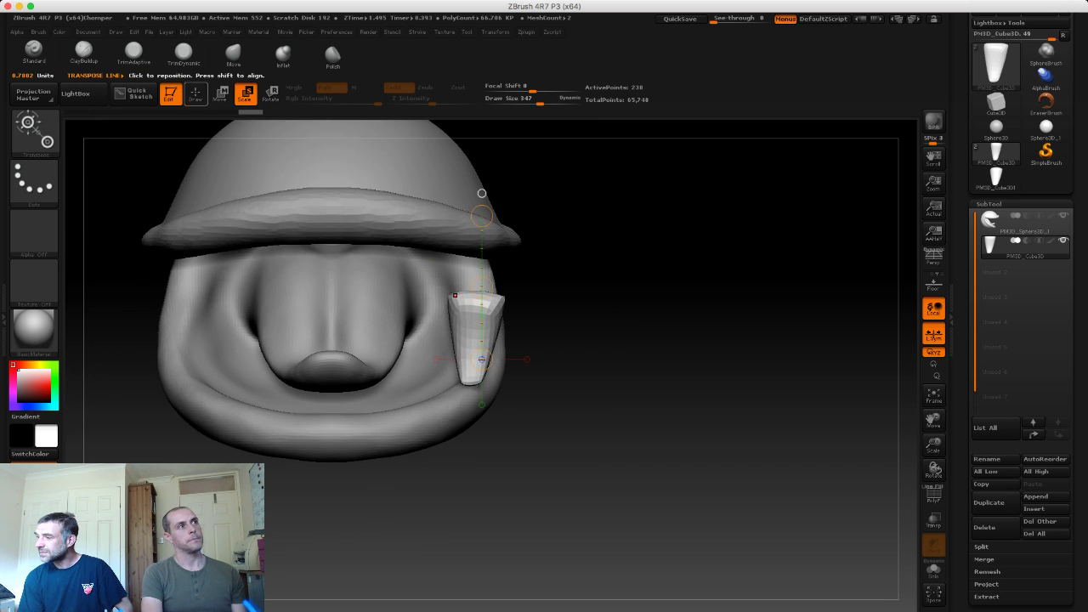
Step: Curve the fang with the Move brush at size 170, then 145, checking front and side views
key(b)
key(m)
key(v)
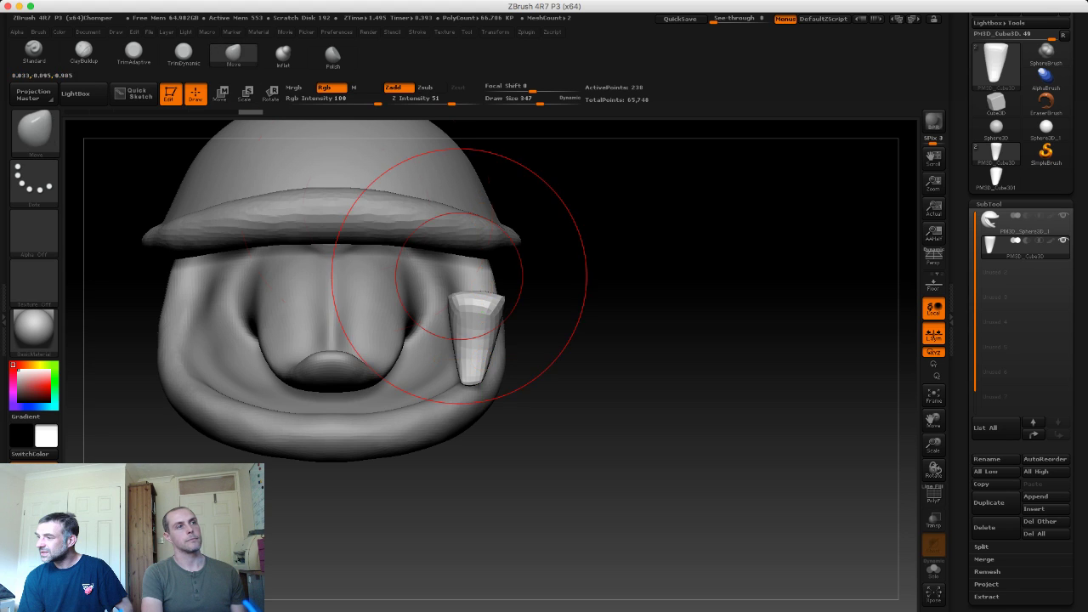
key(bracketleft)
key(bracketleft)
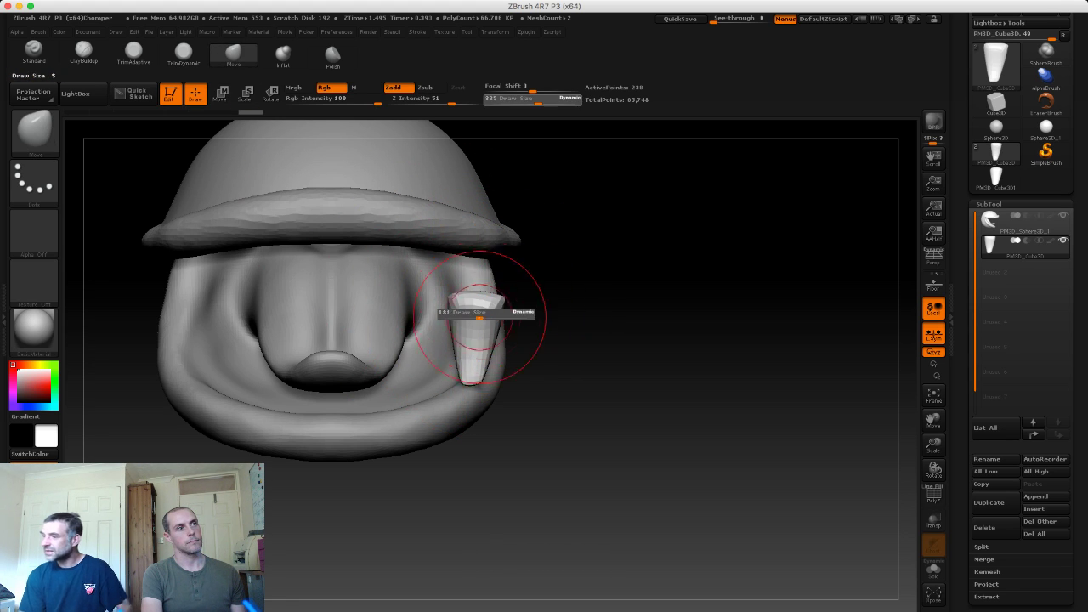
key(bracketleft)
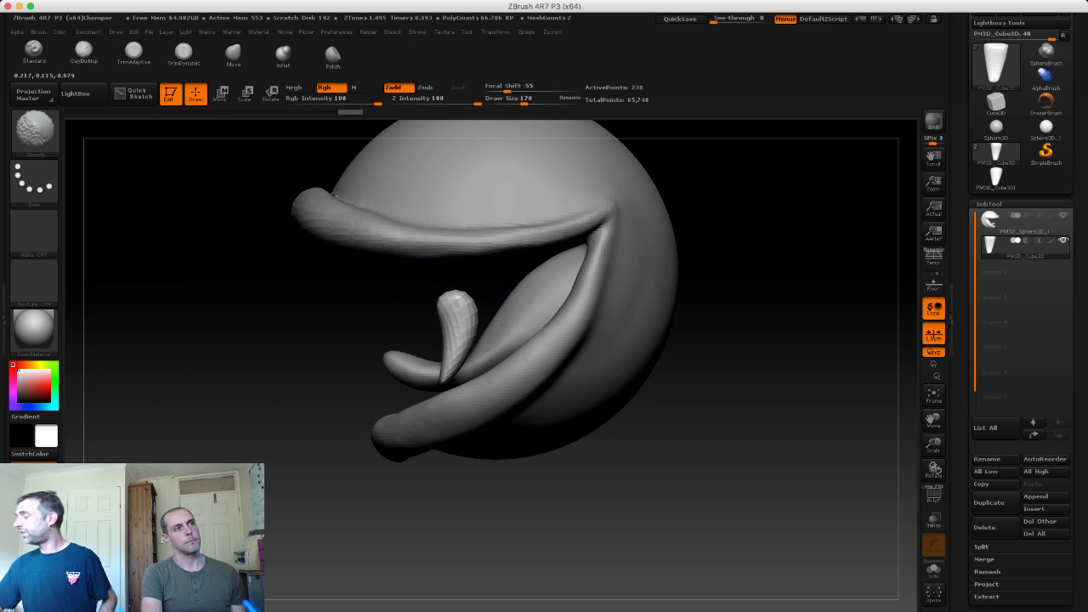
shift+drag(340, 279, 417, 340)
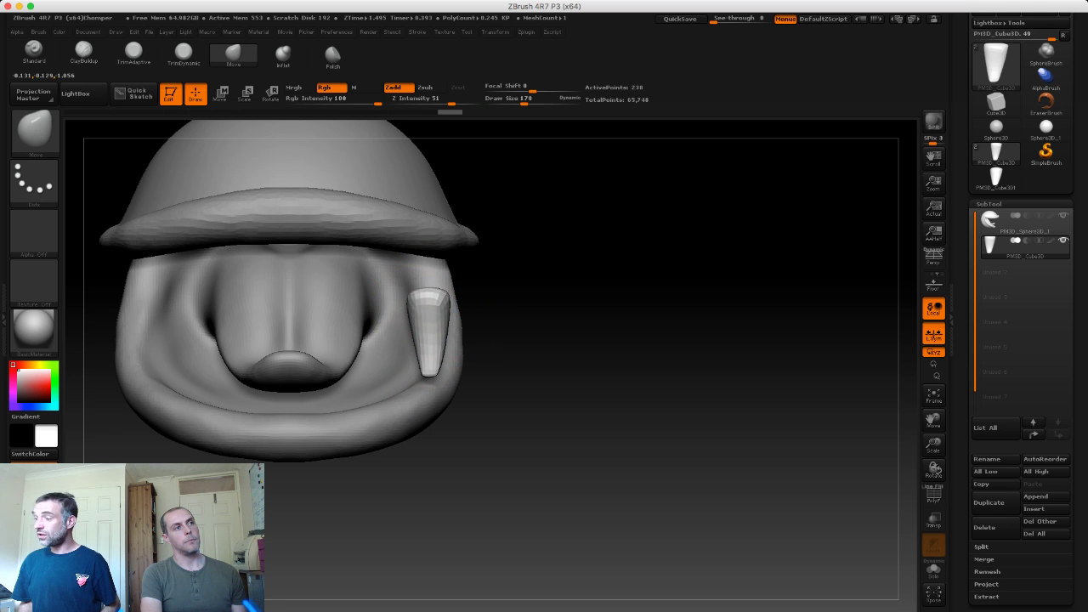
mouse_move(551, 334)
mouse_down()
mouse_move(449, 338)
mouse_move(459, 314)
mouse_up()
key(s)
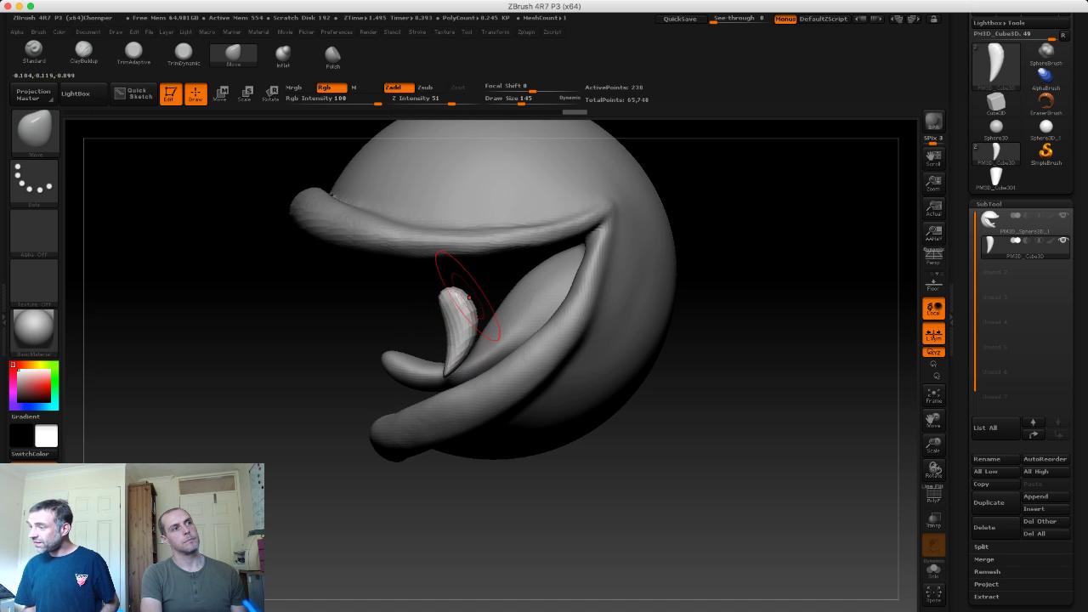
shift+drag(454, 290, 476, 294)
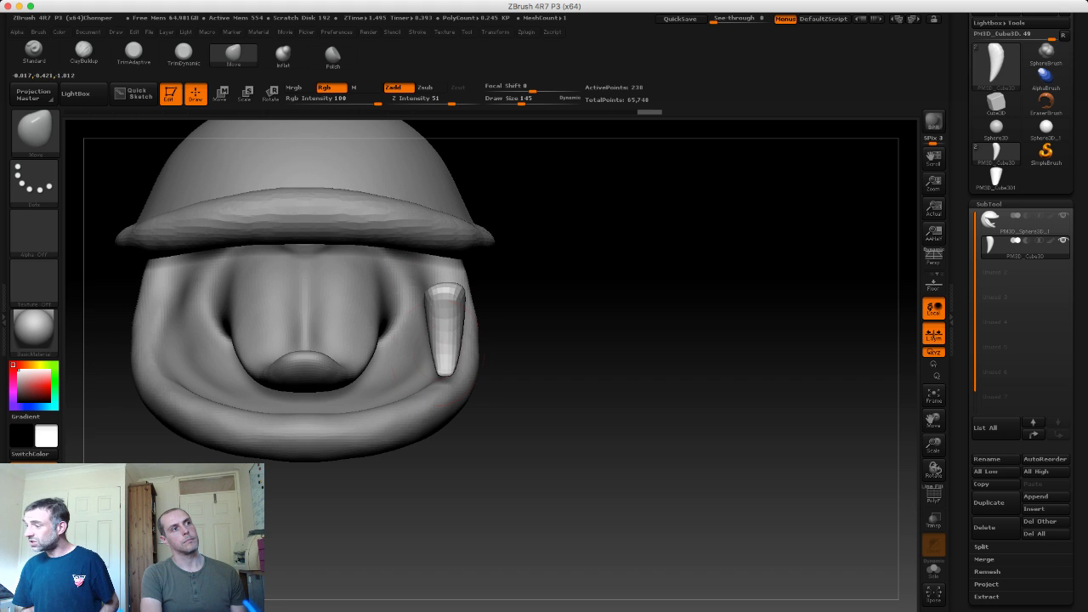
drag(459, 366, 647, 340)
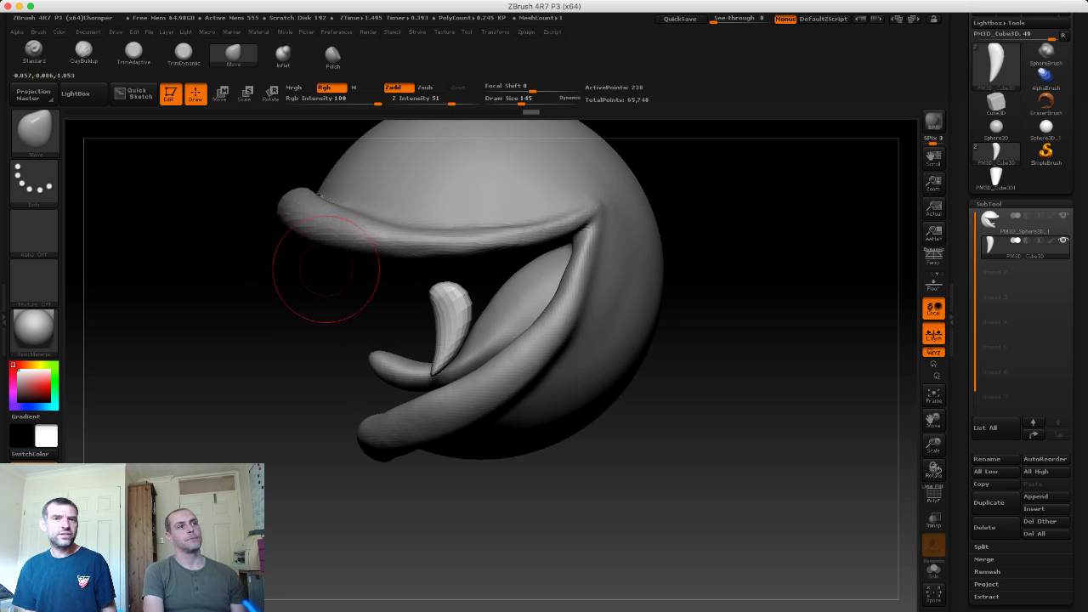
Step: Rotate the fang to a new angle with a Rotate transpose line laid across it
mouse_move(316, 288)
mouse_down()
mouse_move(319, 357)
mouse_move(329, 212)
mouse_up()
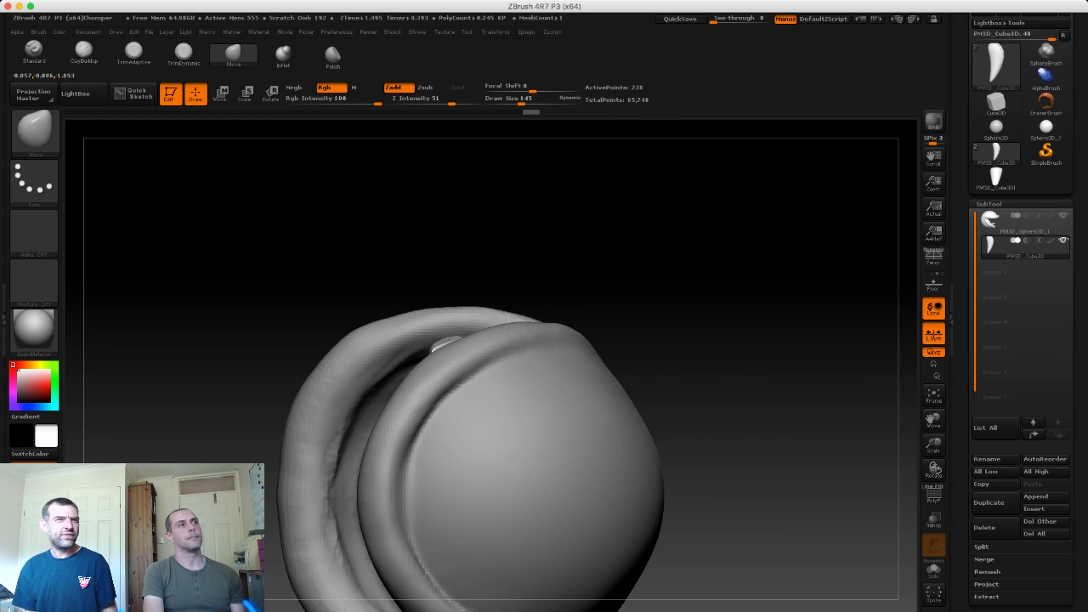
click(271, 93)
drag(427, 347, 593, 346)
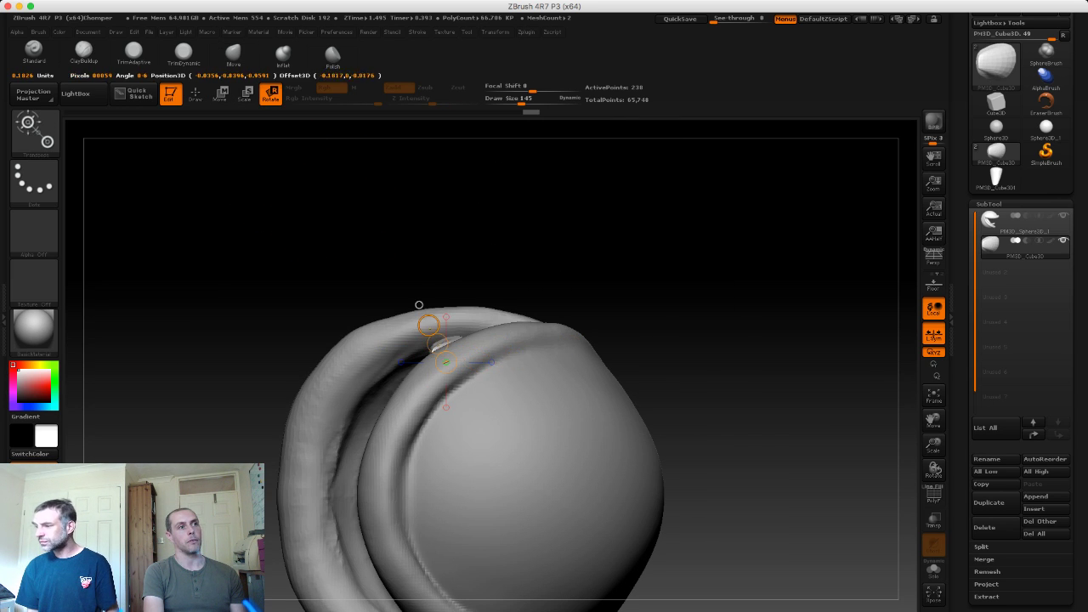
drag(445, 362, 524, 362)
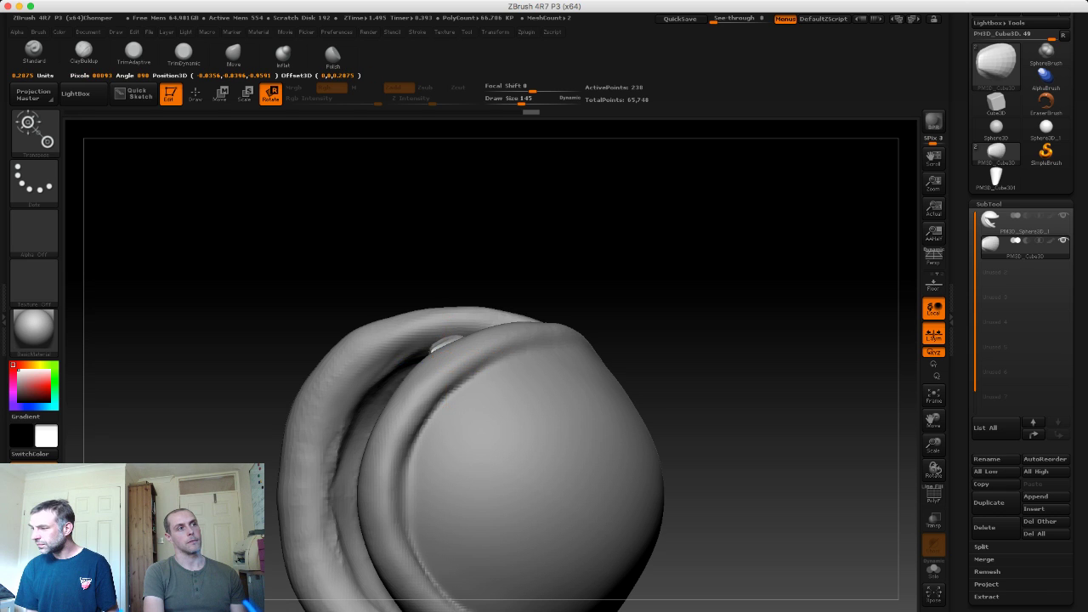
drag(499, 362, 522, 362)
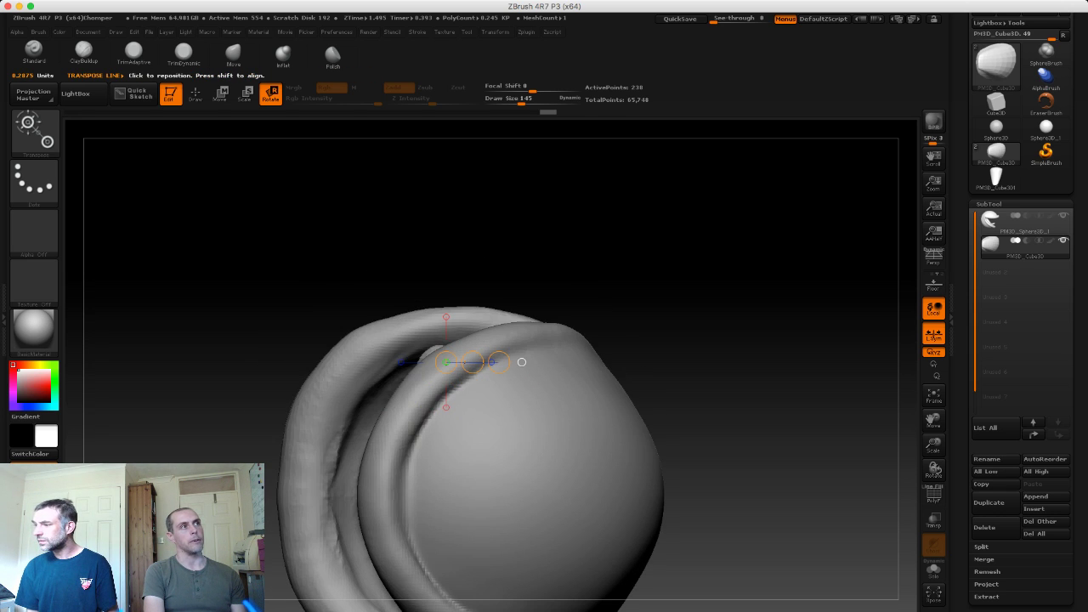
Step: Move the fang forward and up so it hangs beneath the front of the upper lip
key(w)
drag(391, 382, 339, 419)
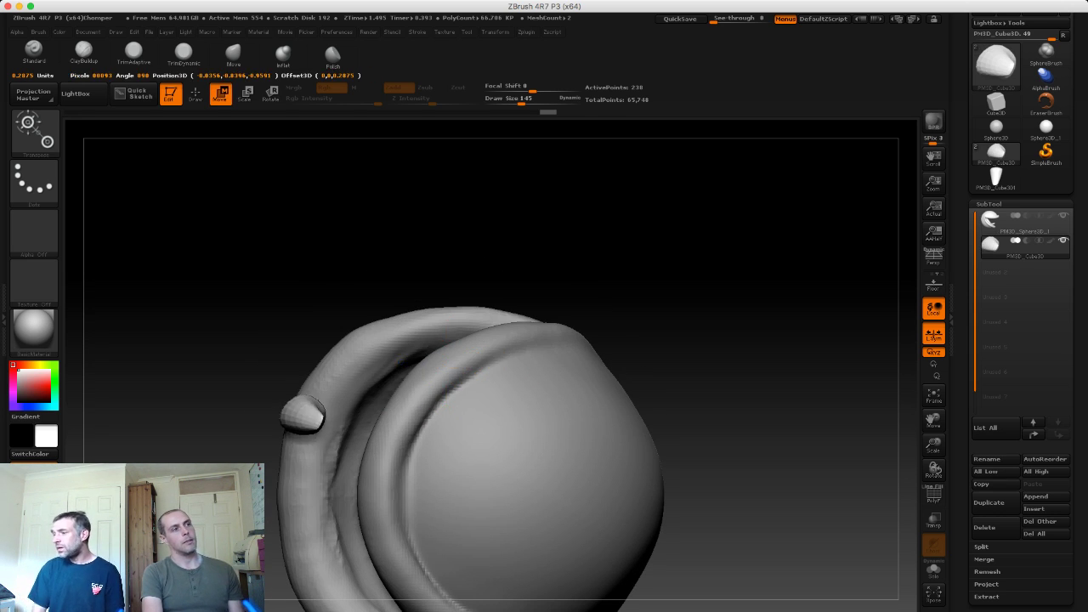
drag(522, 362, 522, 425)
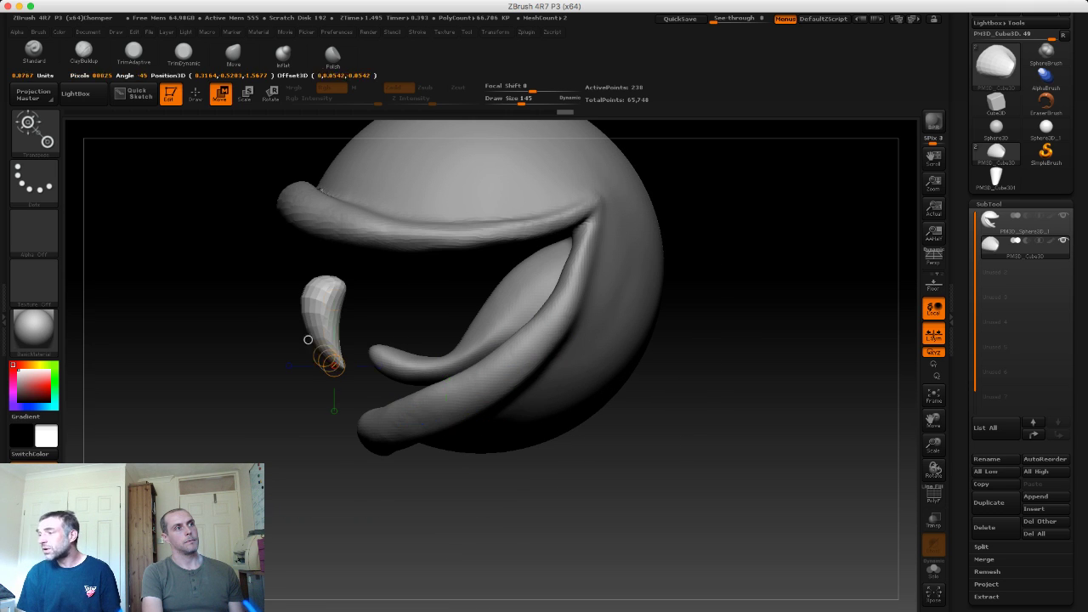
drag(335, 365, 291, 261)
drag(316, 323, 307, 283)
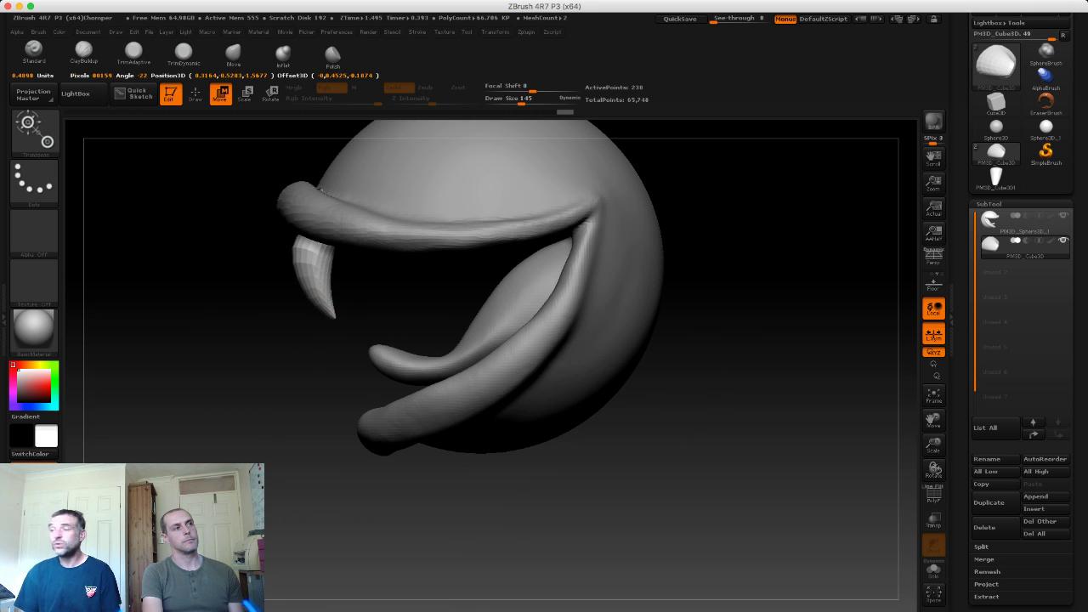
drag(332, 364, 292, 260)
drag(697, 357, 595, 365)
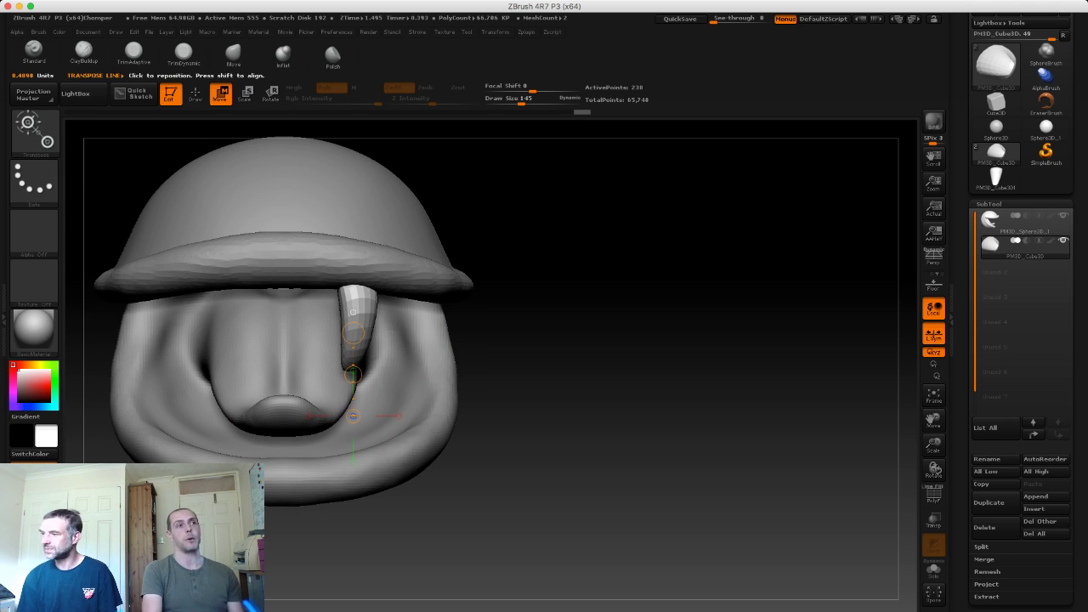
drag(353, 312, 343, 312)
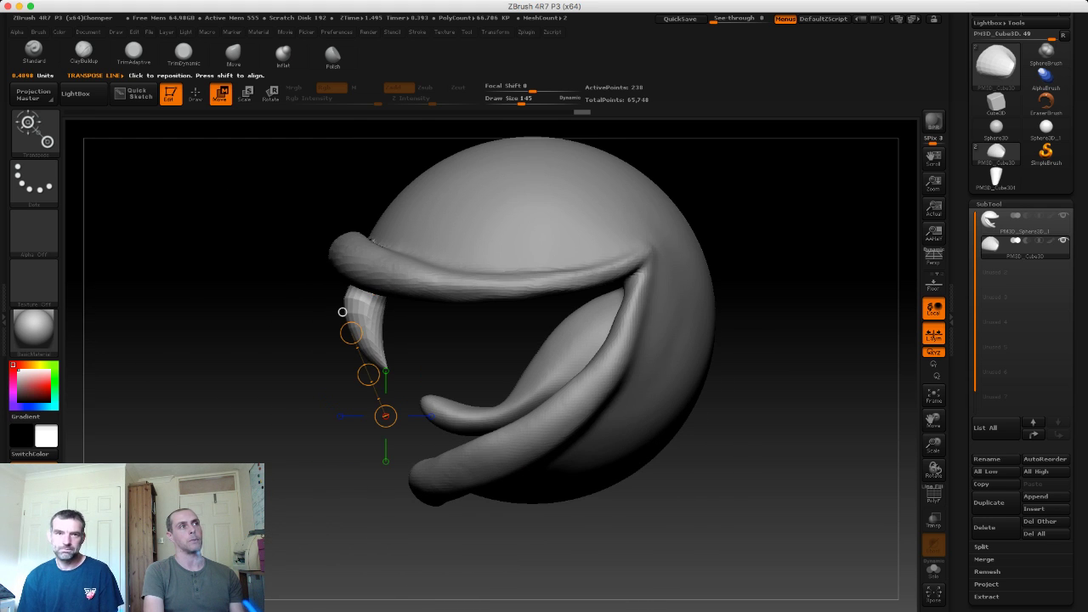
key(w)
key(q)
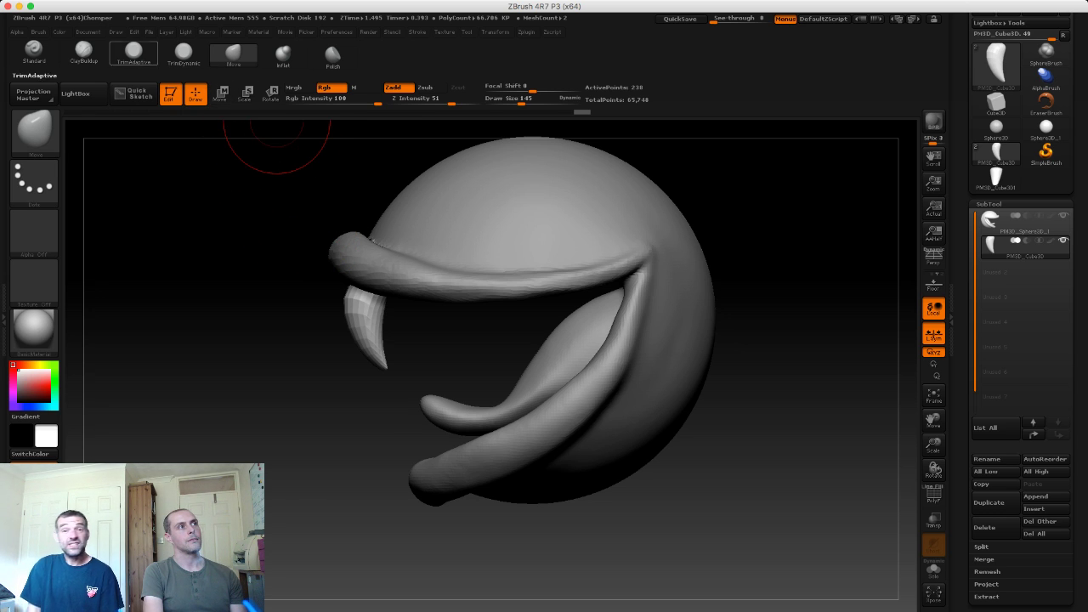
Step: Stretch the fang longer downward, then nudge it right and up against the upper lip
click(245, 93)
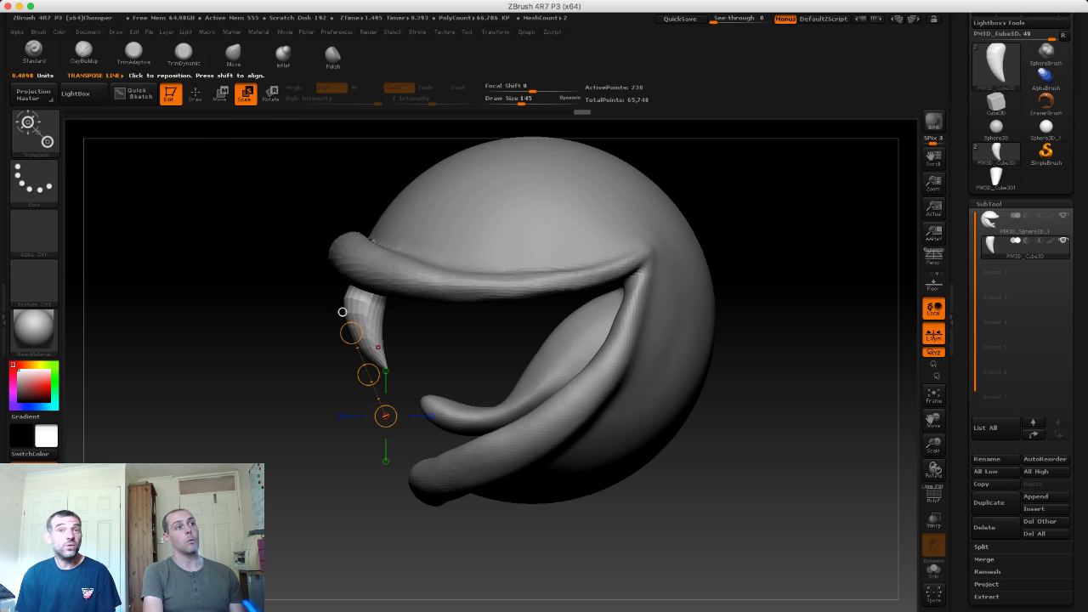
drag(342, 312, 350, 334)
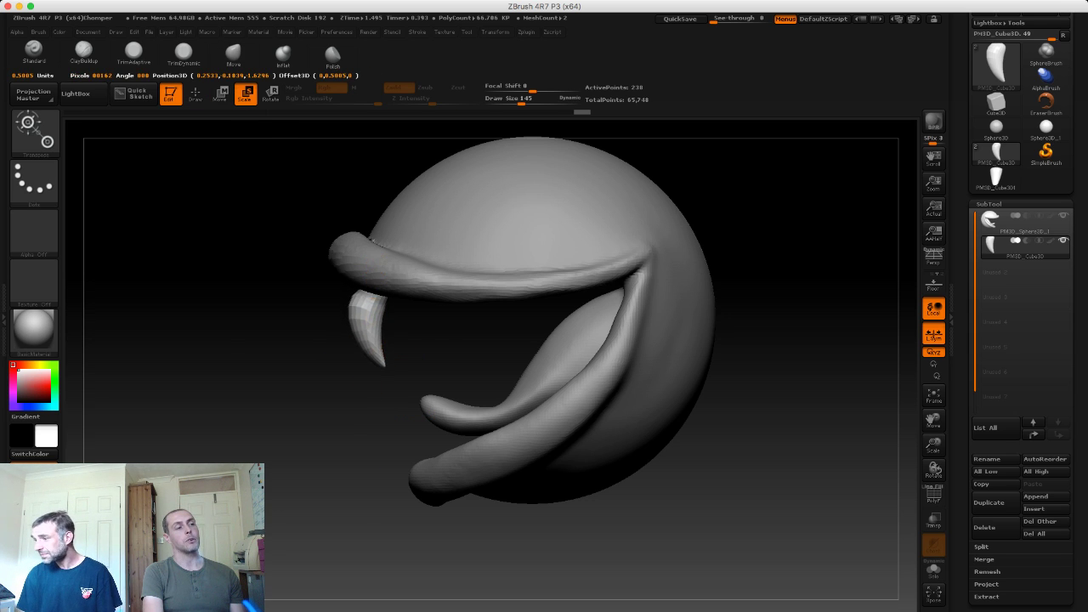
drag(376, 315, 376, 389)
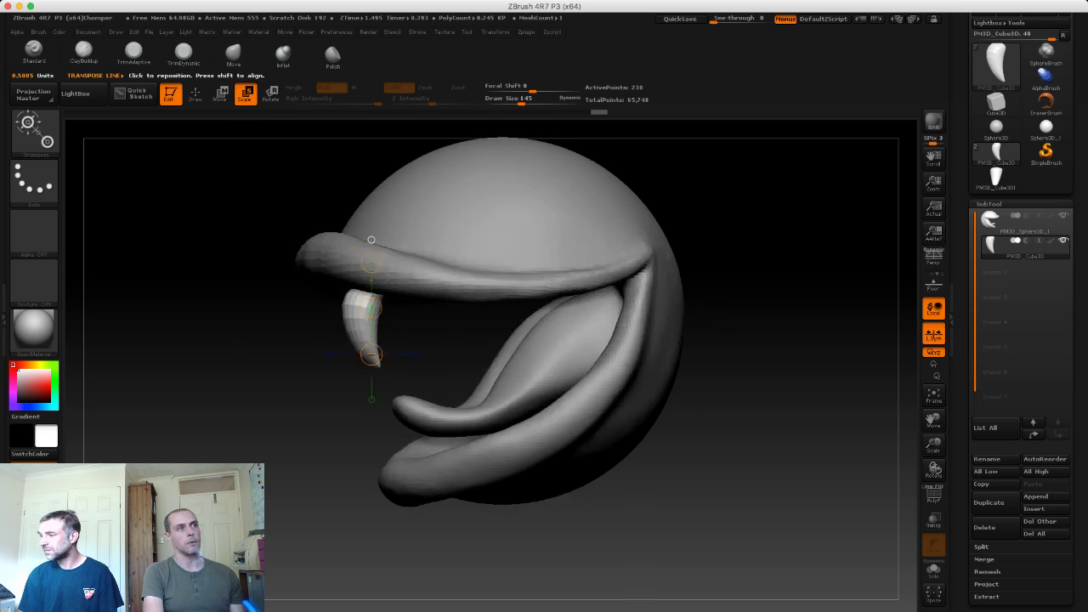
shift+drag(596, 340, 723, 340)
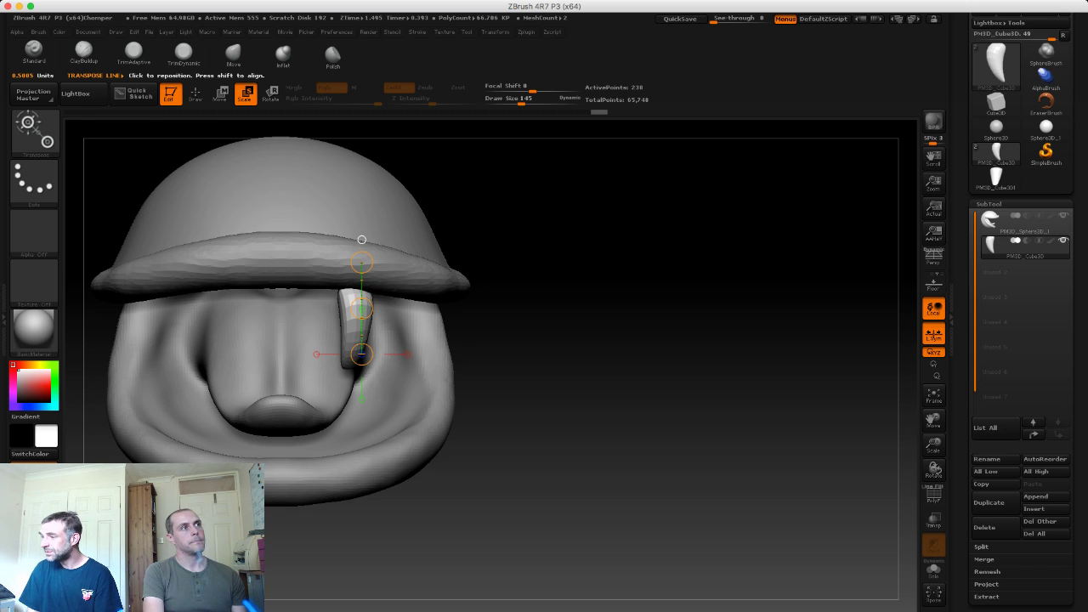
key(w)
drag(362, 308, 385, 301)
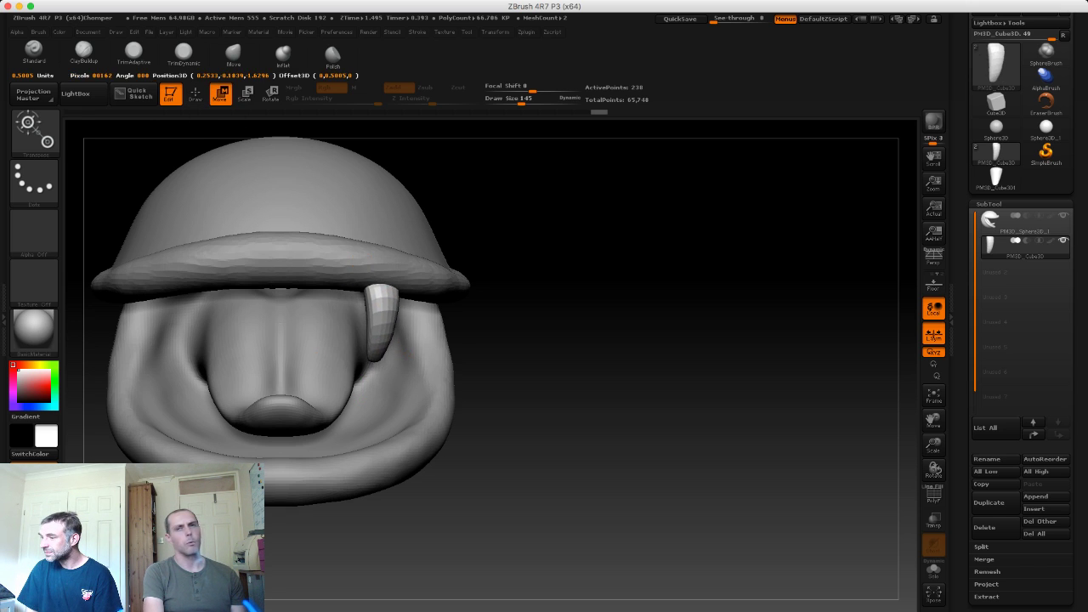
mouse_move(595, 246)
mouse_down()
mouse_move(349, 246)
mouse_move(356, 239)
mouse_up()
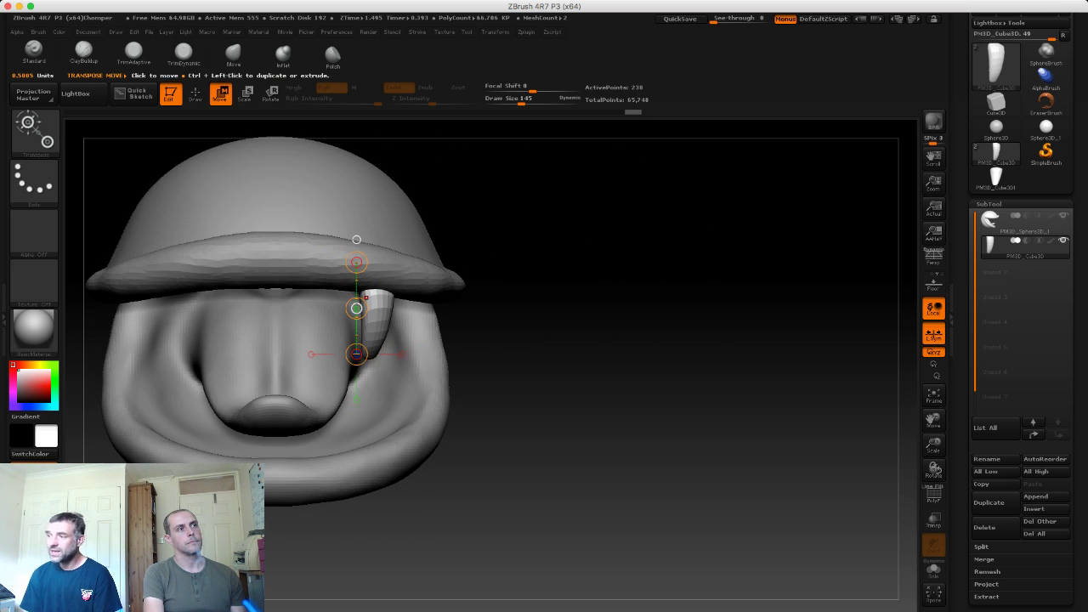
Step: Duplicate the fang beside the original and tilt the copy under the upper lip
ctrl+drag(357, 308, 400, 311)
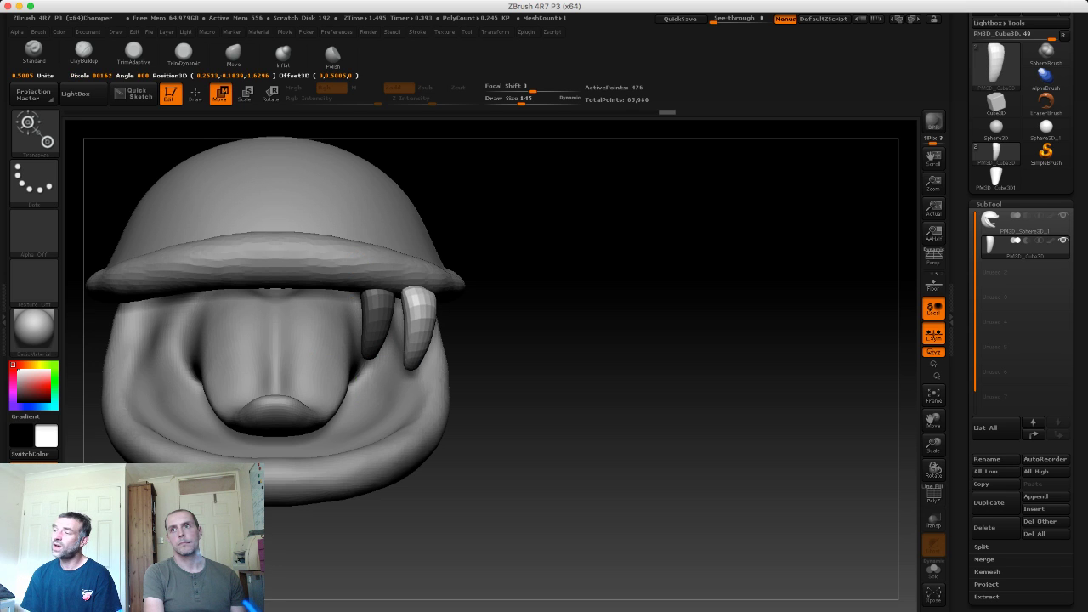
shift+drag(595, 243, 348, 240)
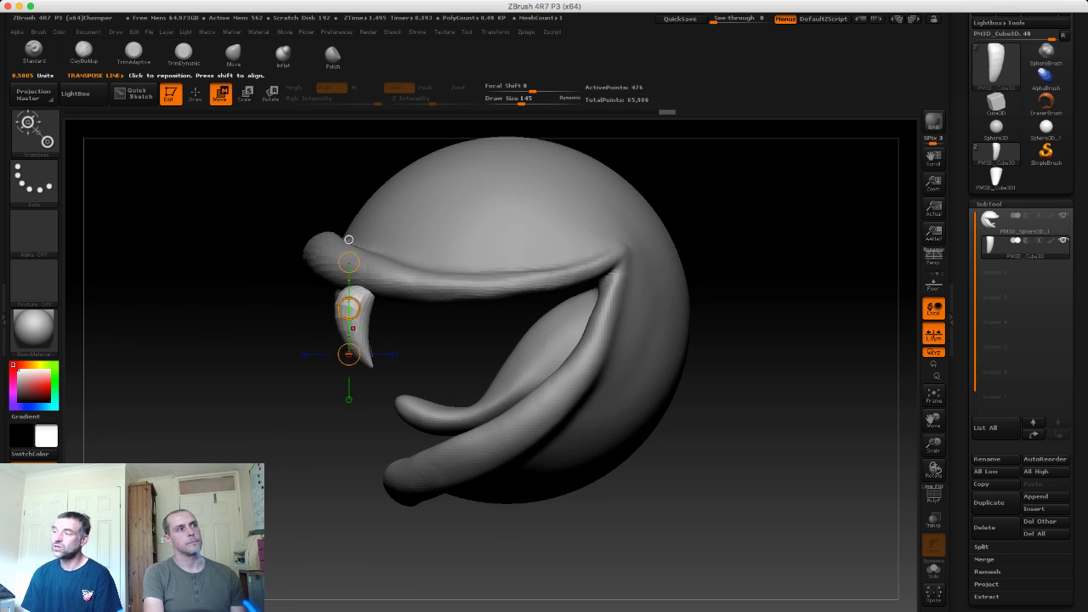
drag(347, 352, 348, 389)
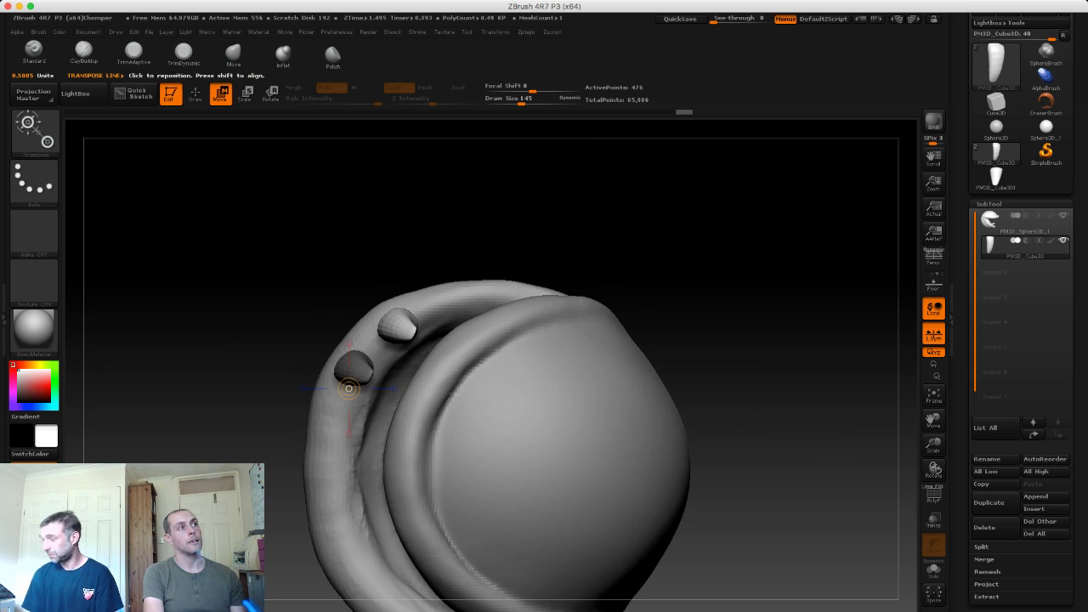
key(e)
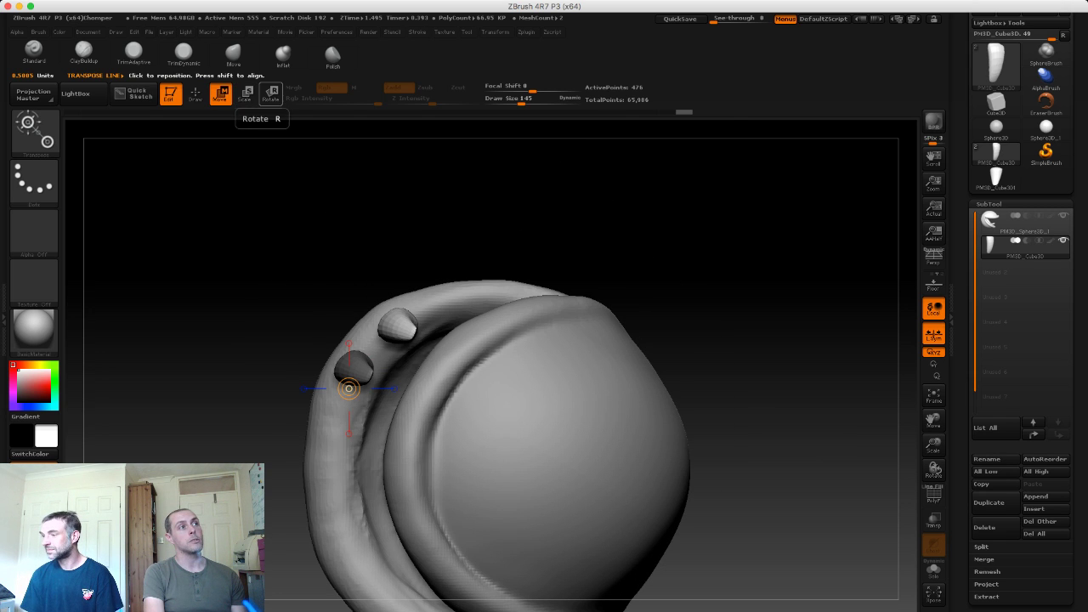
click(271, 94)
mouse_move(391, 328)
mouse_down()
mouse_move(380, 291)
mouse_move(403, 353)
mouse_up()
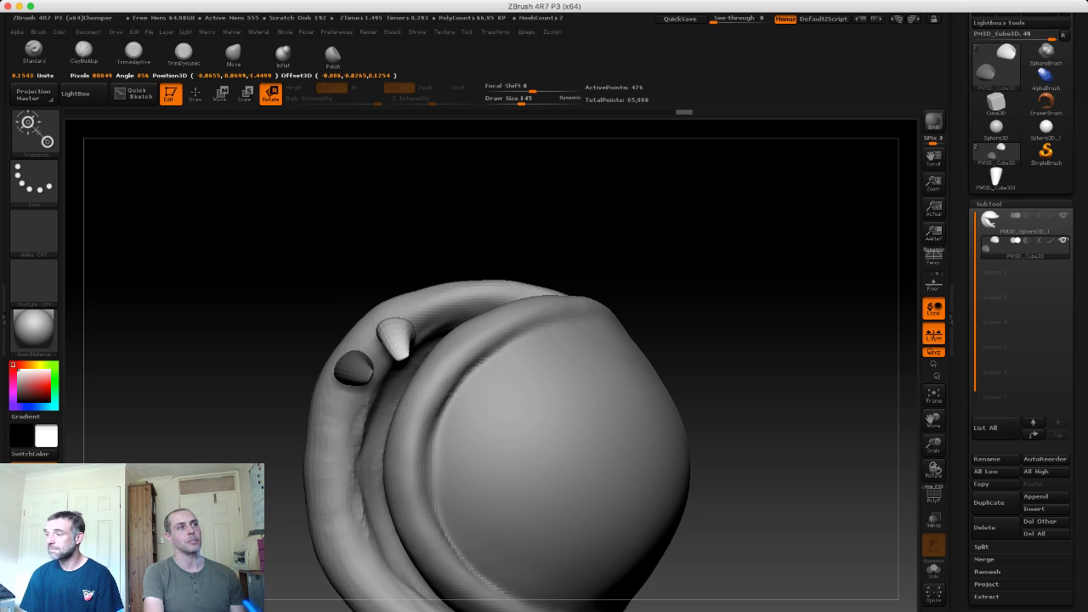
Step: Reposition the second tooth and scale it shorter than the fang
key(w)
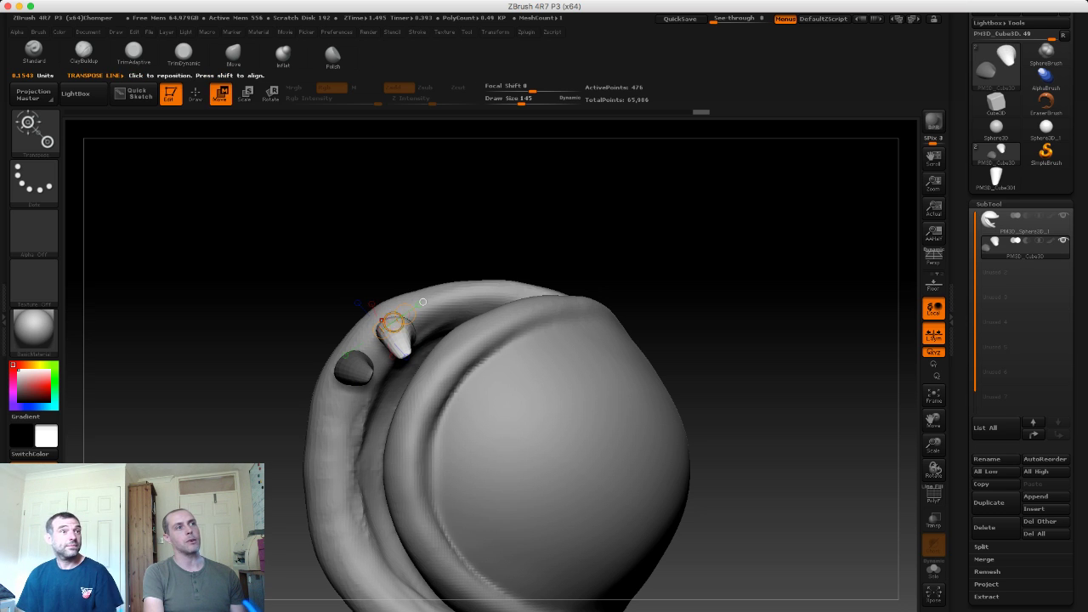
click(395, 324)
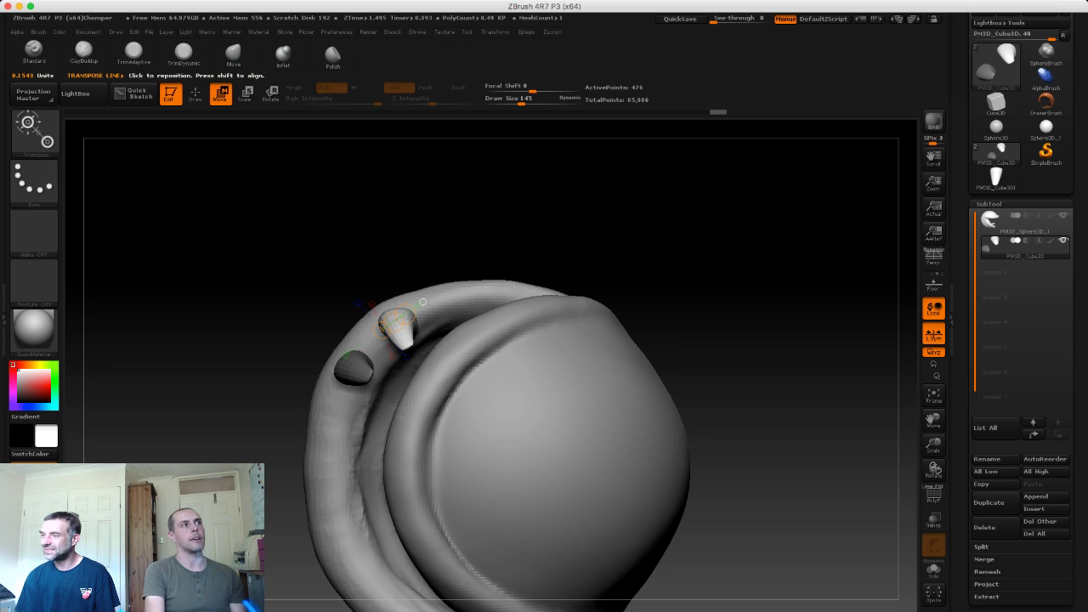
key(q)
drag(285, 238, 295, 318)
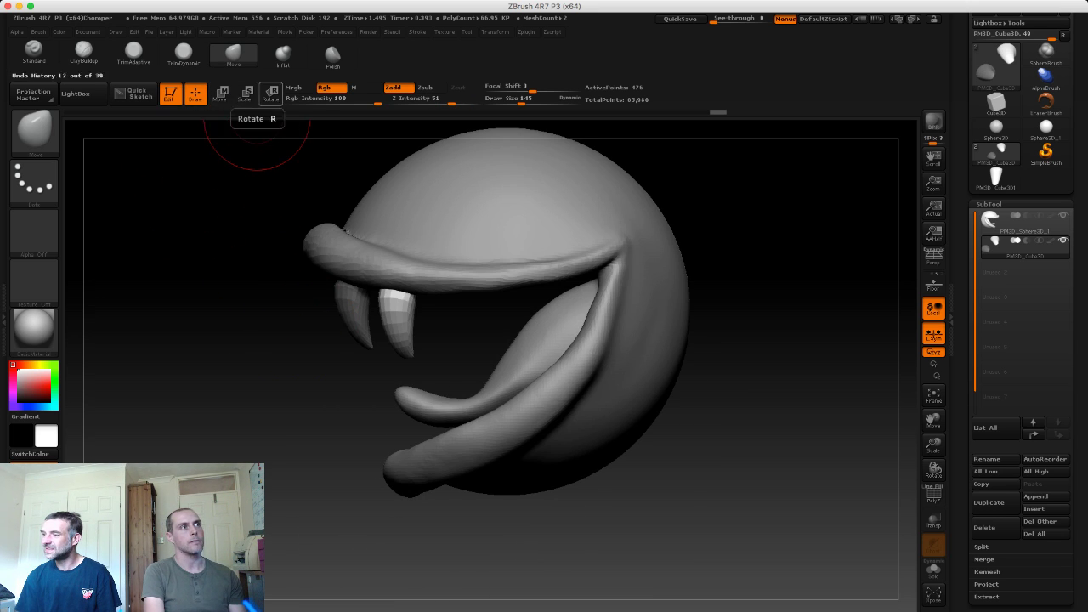
click(245, 94)
drag(425, 334, 403, 352)
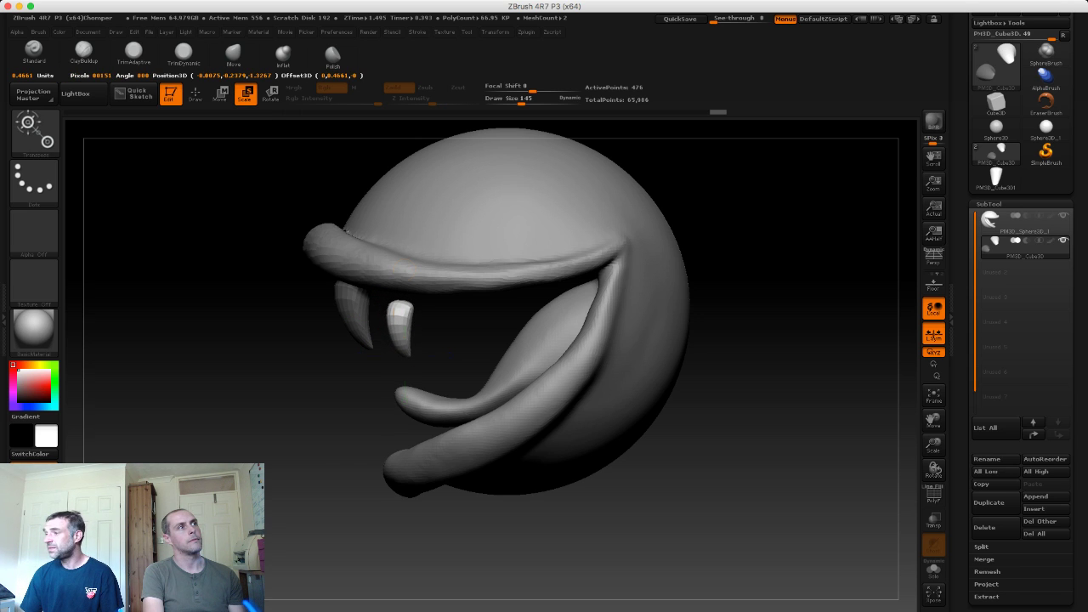
click(221, 94)
ctrl+drag(401, 338, 393, 316)
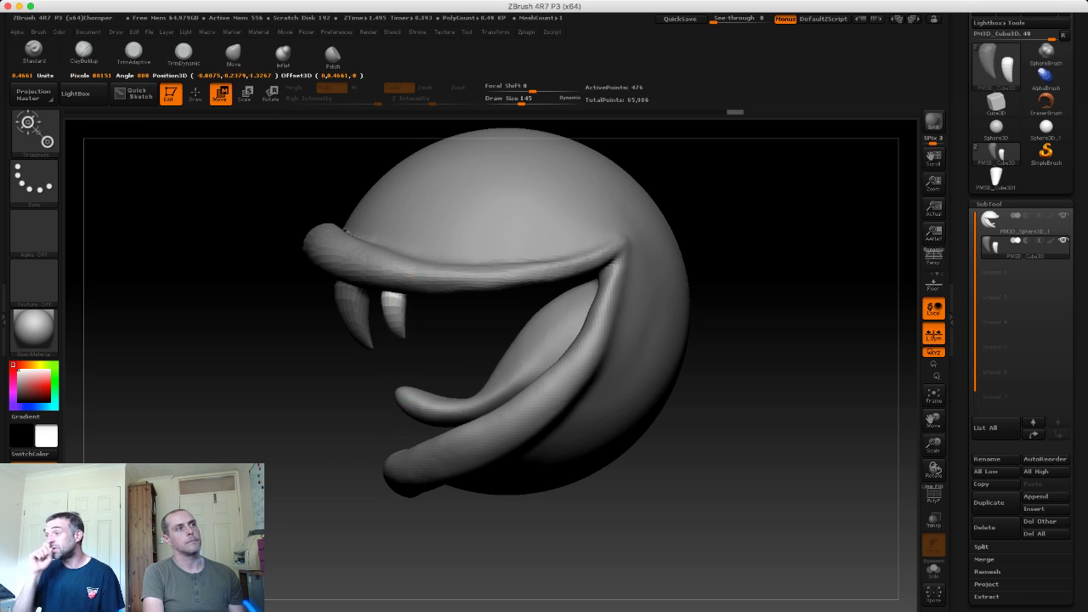
Step: Adjust the tooth's position under the lip and duplicate it into a third tooth
drag(405, 356, 404, 269)
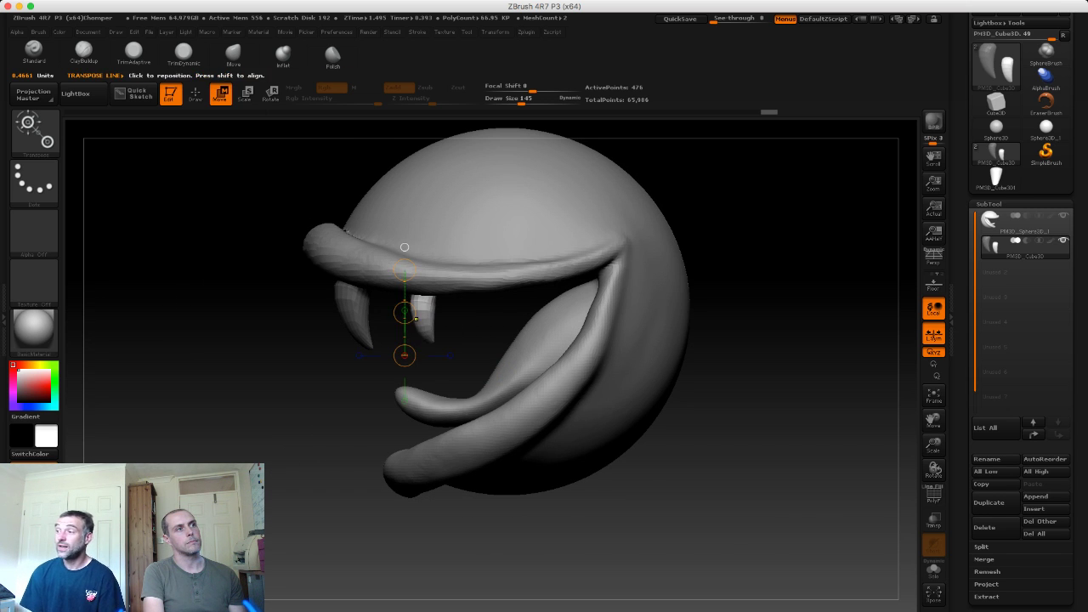
drag(400, 311, 391, 271)
mouse_move(403, 356)
mouse_down()
mouse_move(406, 308)
mouse_move(444, 331)
mouse_move(404, 289)
mouse_move(405, 346)
mouse_up()
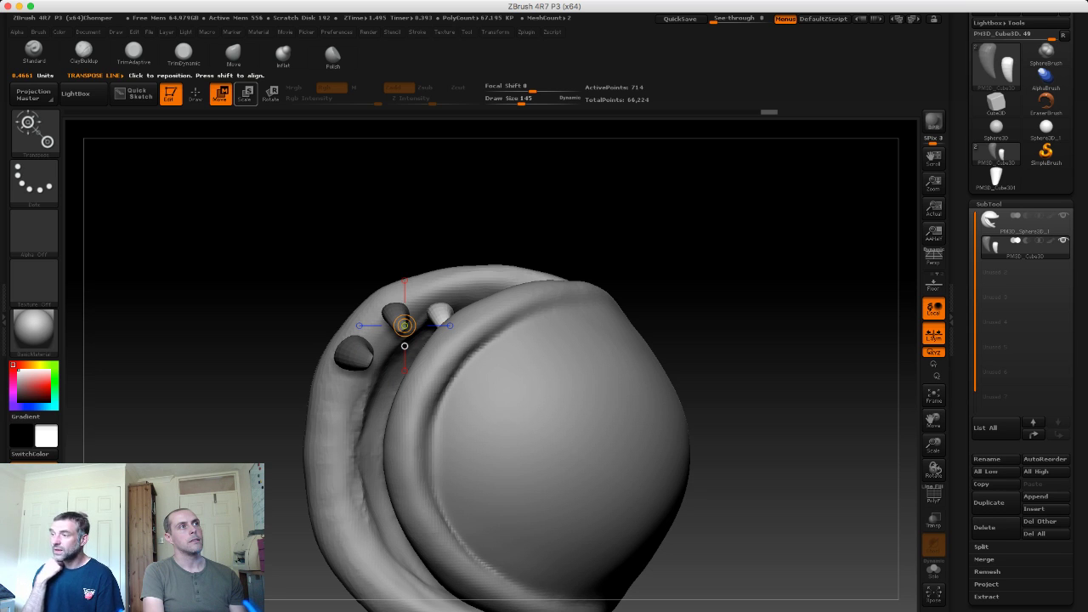
mouse_move(405, 325)
mouse_down()
mouse_move(490, 325)
mouse_move(437, 257)
mouse_move(432, 228)
mouse_move(441, 258)
mouse_move(422, 311)
mouse_move(497, 312)
mouse_up()
Step: Tilt the third tooth and resize it to match the other fangs
key(r)
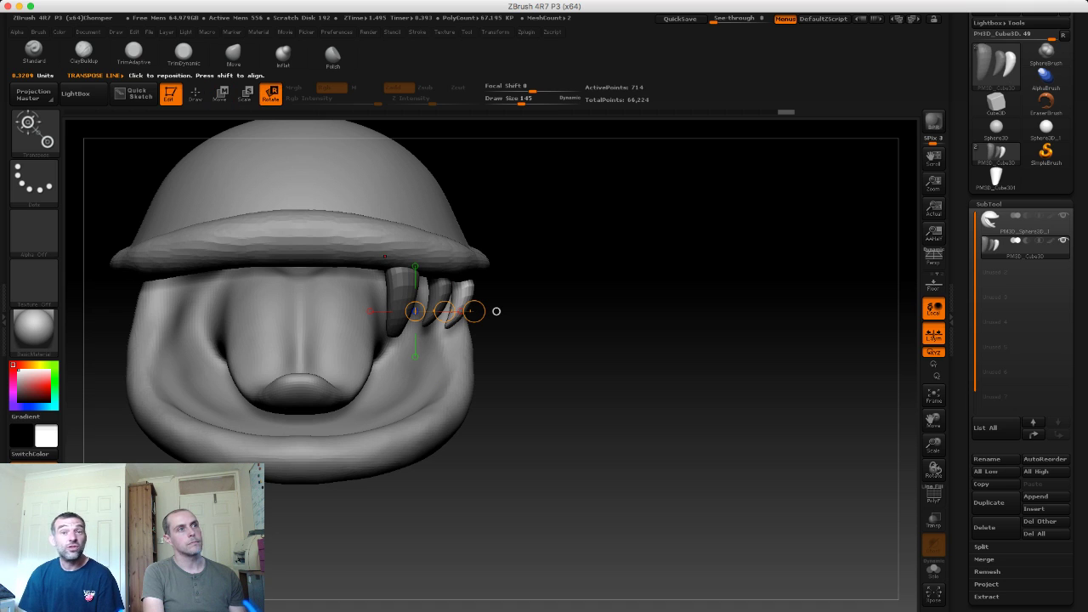
drag(465, 266, 453, 321)
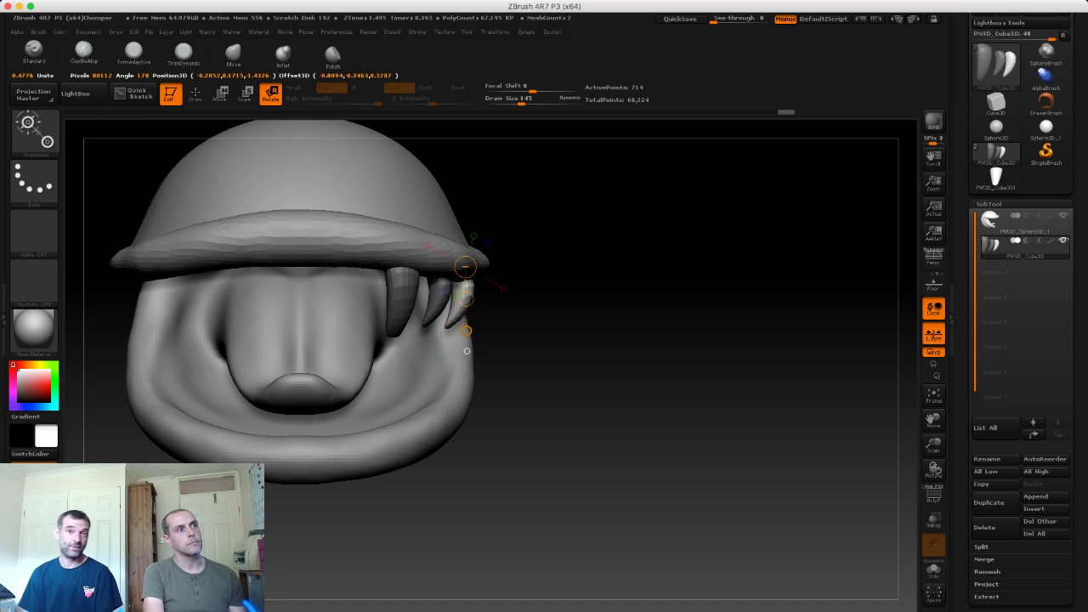
mouse_move(449, 340)
mouse_down()
mouse_move(477, 337)
mouse_move(446, 355)
mouse_up()
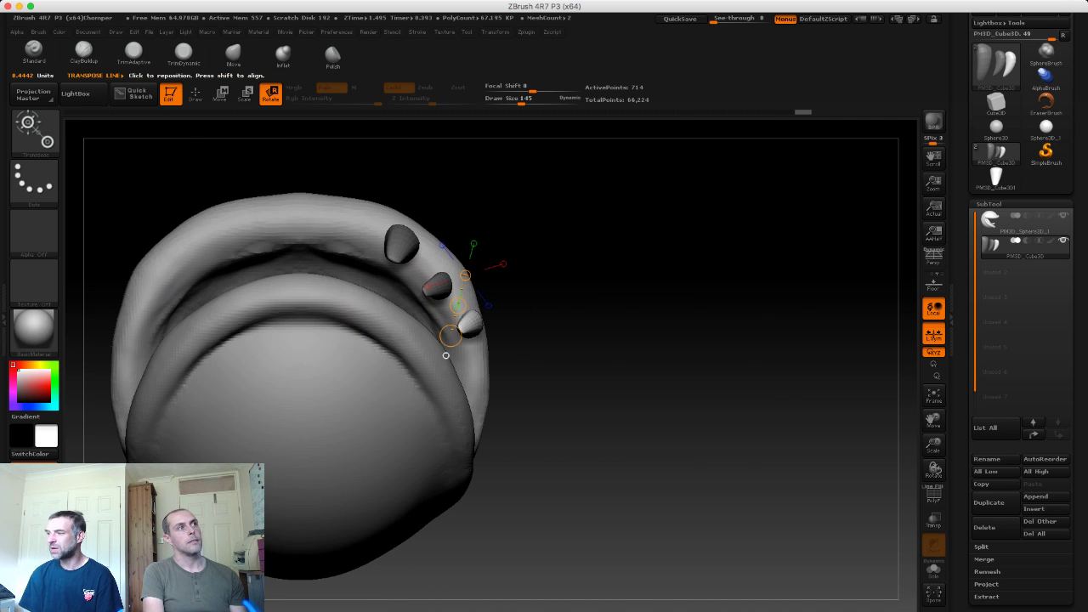
key(w)
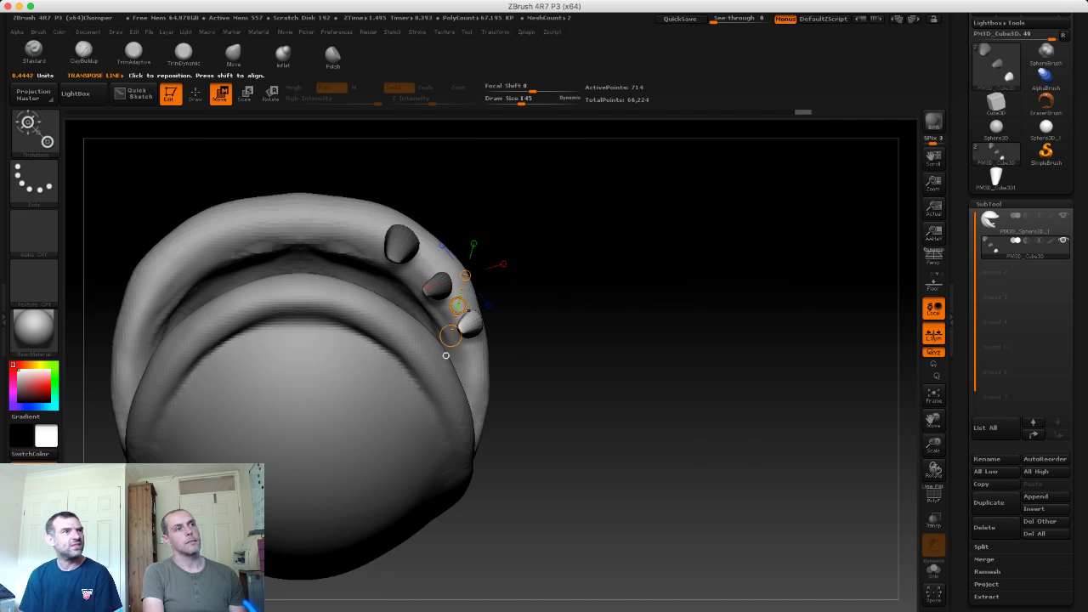
drag(445, 355, 505, 362)
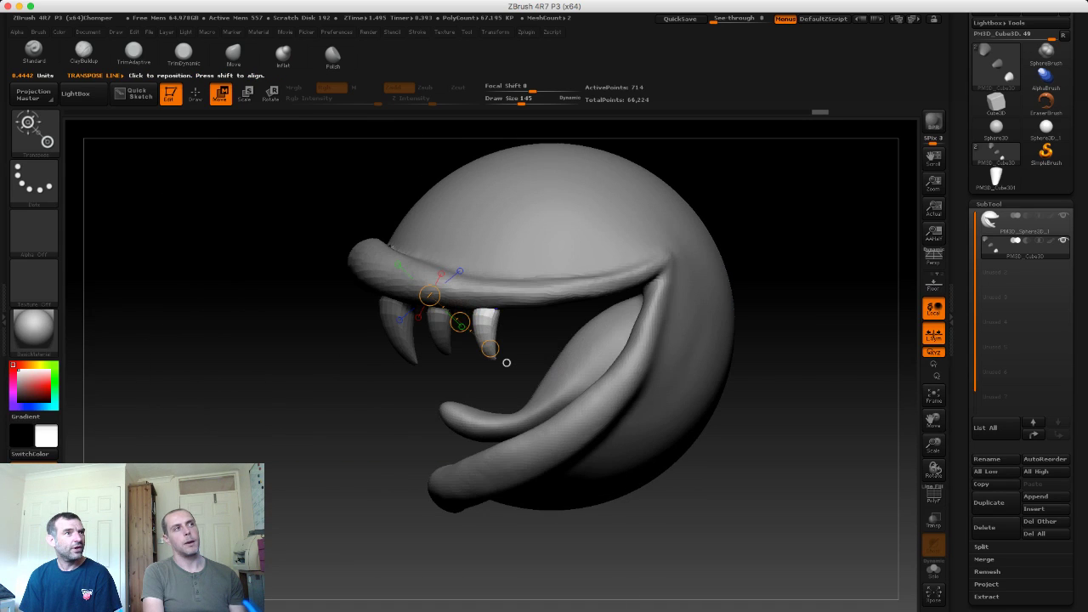
key(ctrl+z)
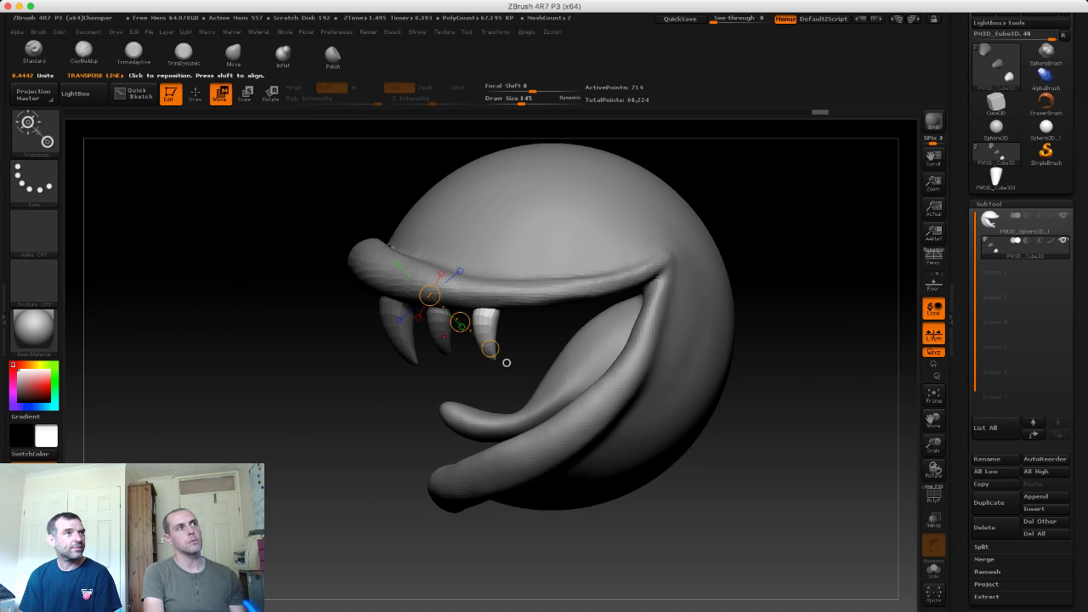
key(e)
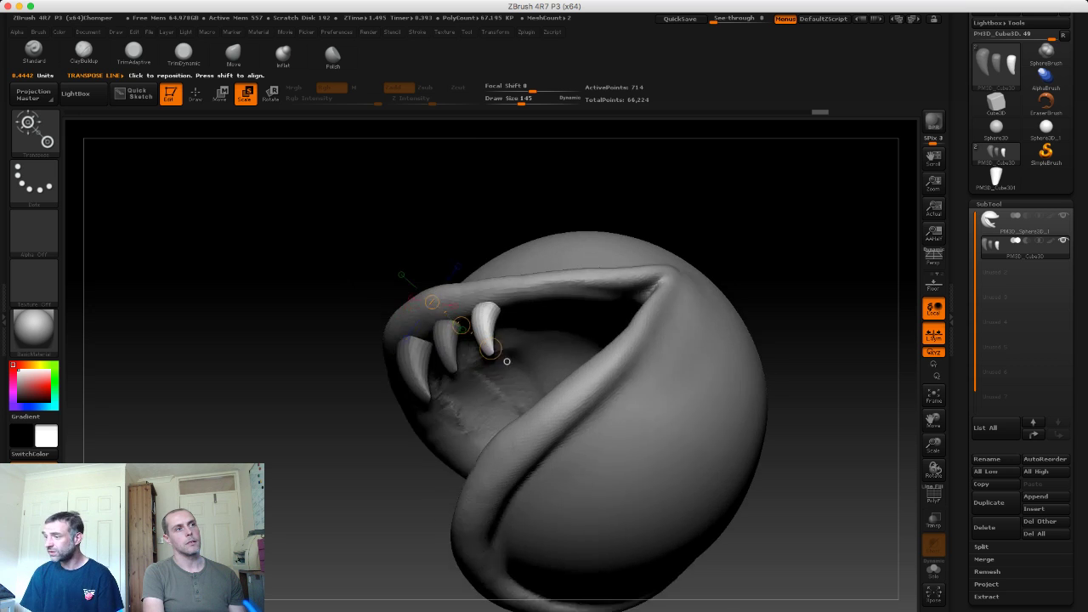
drag(506, 362, 481, 389)
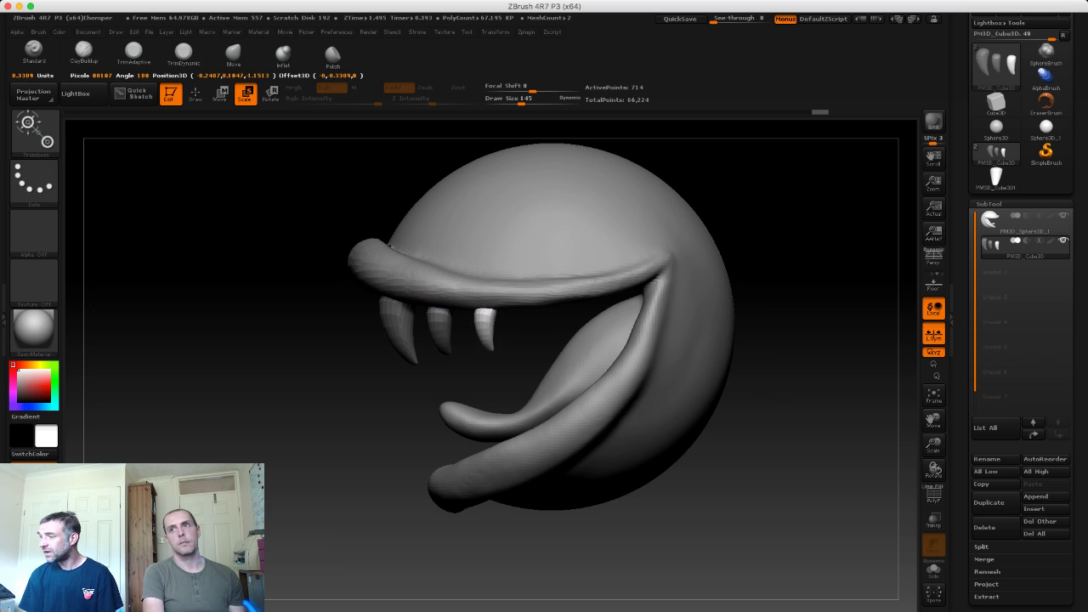
mouse_move(482, 308)
mouse_down()
mouse_move(482, 368)
mouse_move(515, 344)
mouse_move(517, 325)
mouse_up()
Step: Rotate the rightmost tooth into an angled position under the lip
key(w)
mouse_move(749, 213)
mouse_down()
mouse_move(663, 281)
mouse_move(663, 442)
mouse_up()
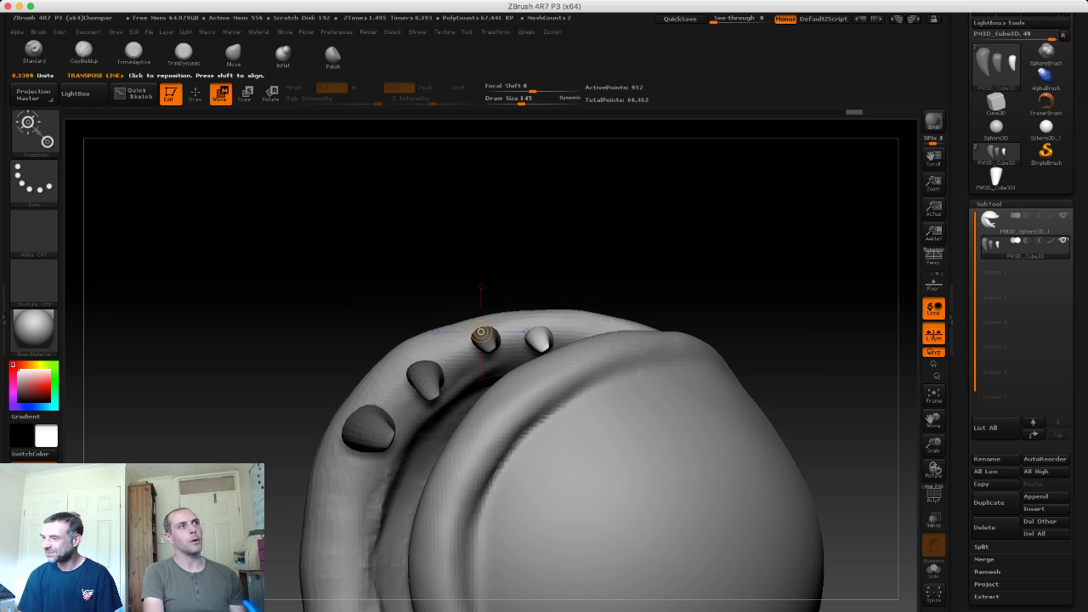
key(r)
drag(542, 302, 542, 390)
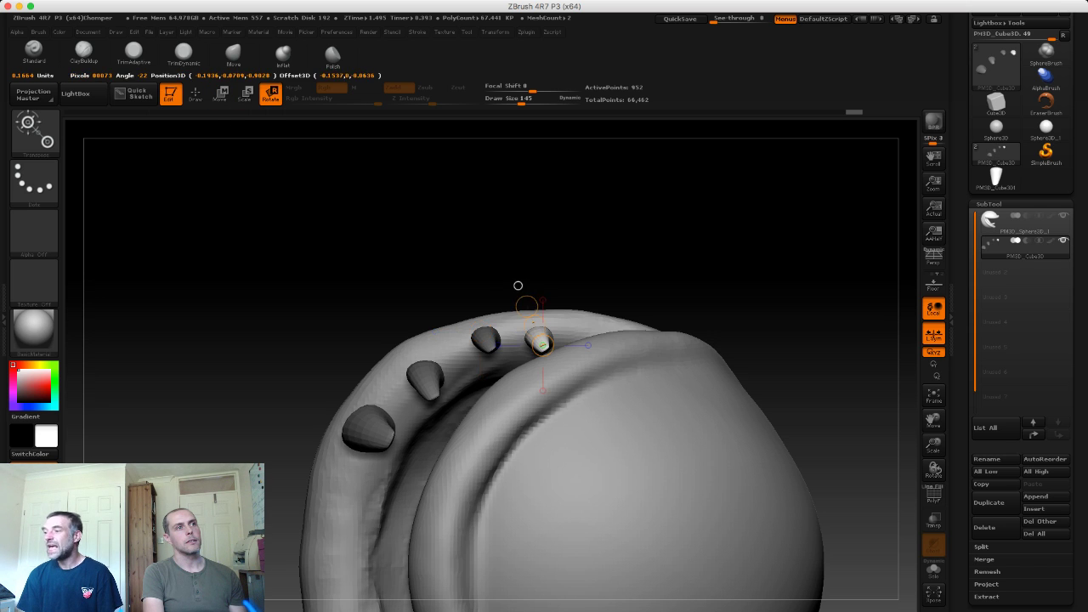
drag(517, 284, 506, 345)
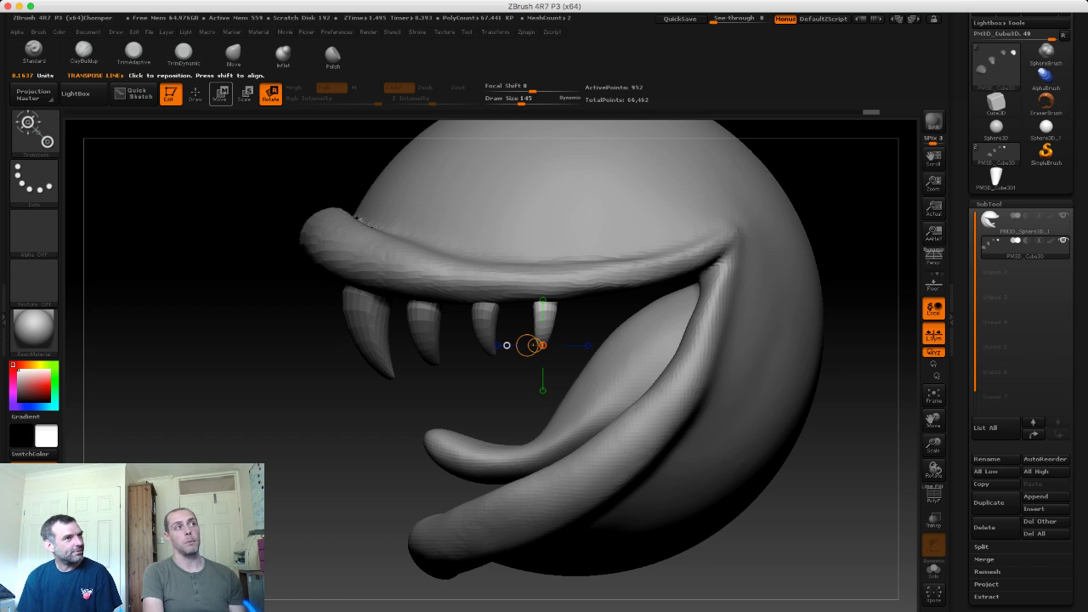
drag(542, 361, 539, 274)
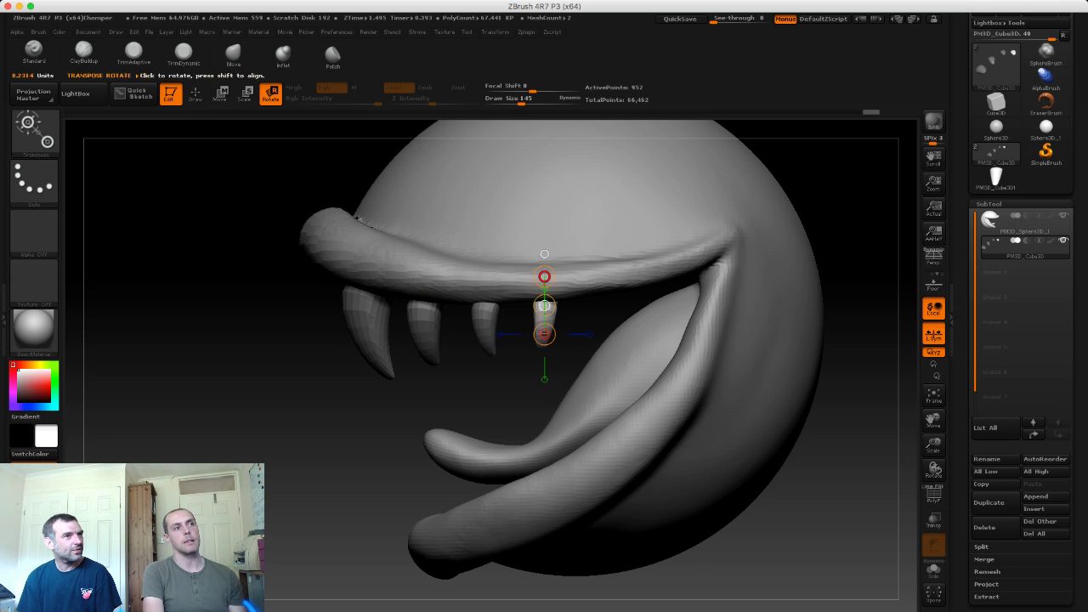
click(545, 333)
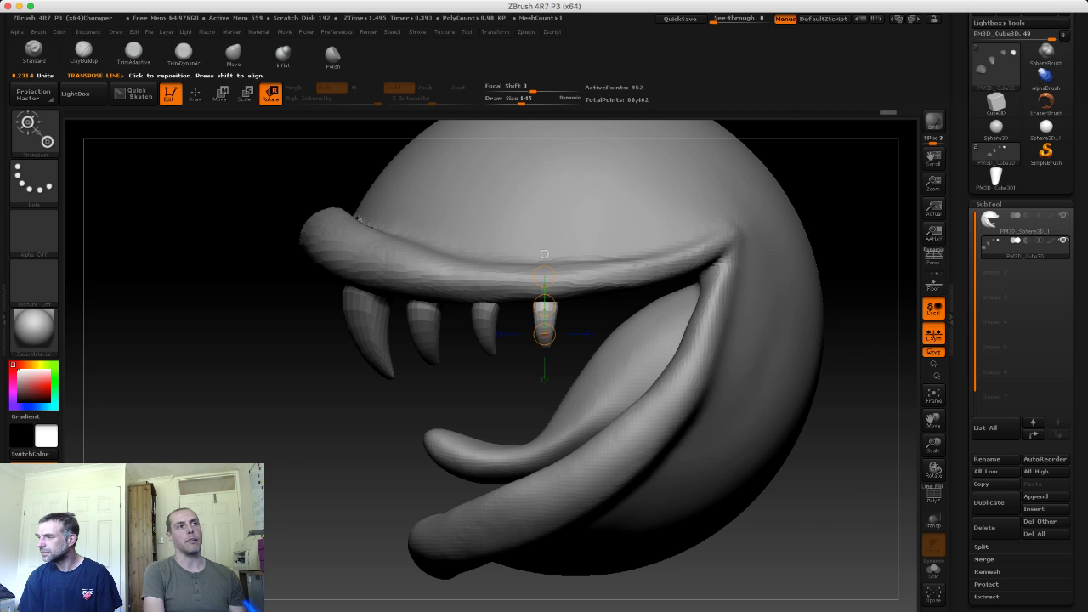
Step: Turn the rightmost tooth to face forward and seat it up into the gum
drag(363, 270, 366, 358)
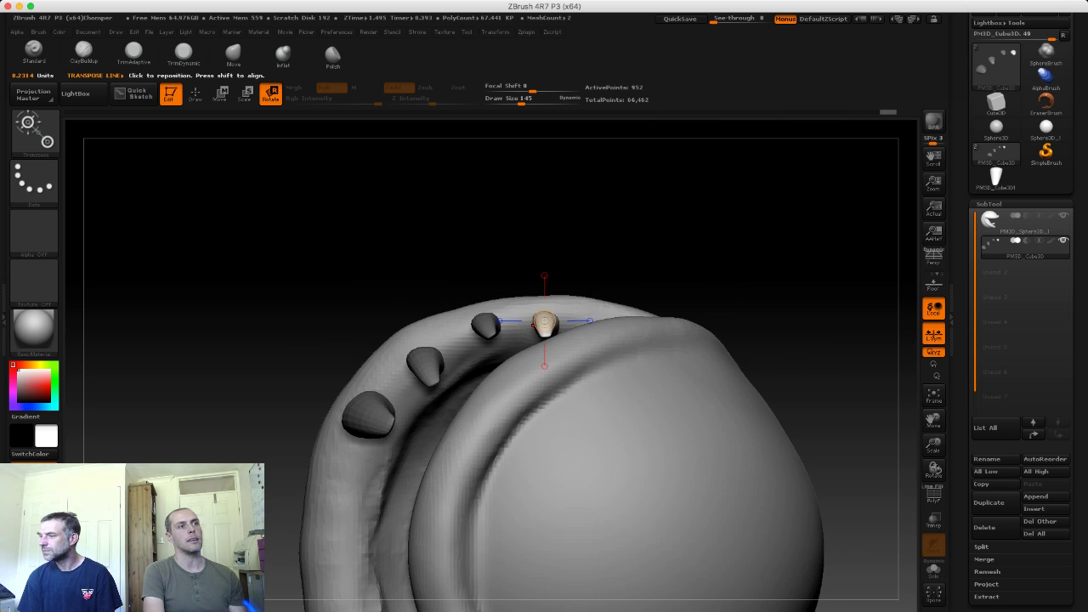
mouse_move(544, 288)
mouse_down()
mouse_move(534, 331)
mouse_move(544, 334)
mouse_up()
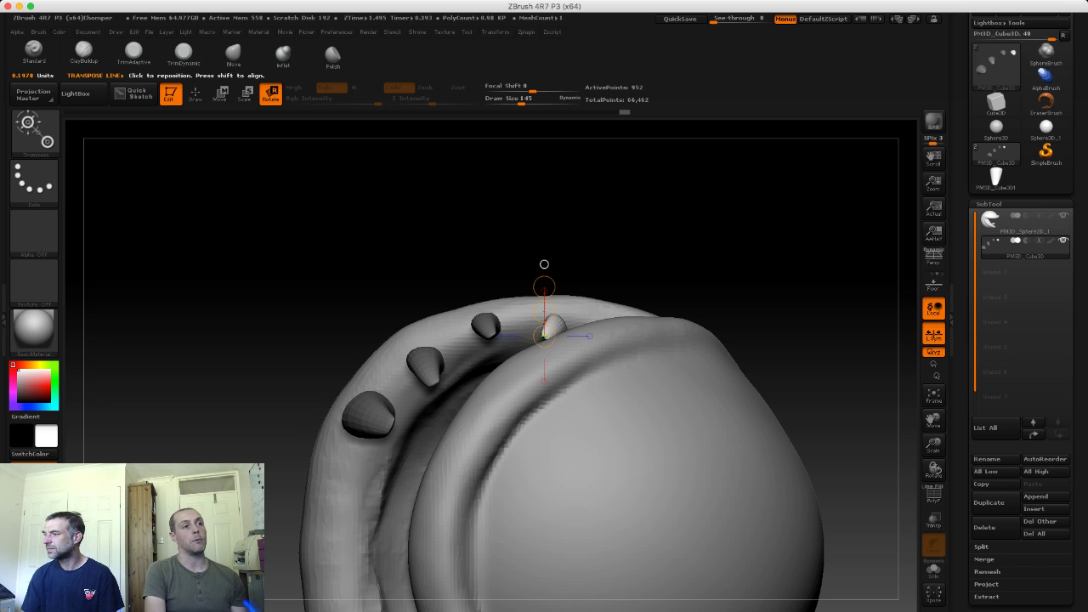
key(w)
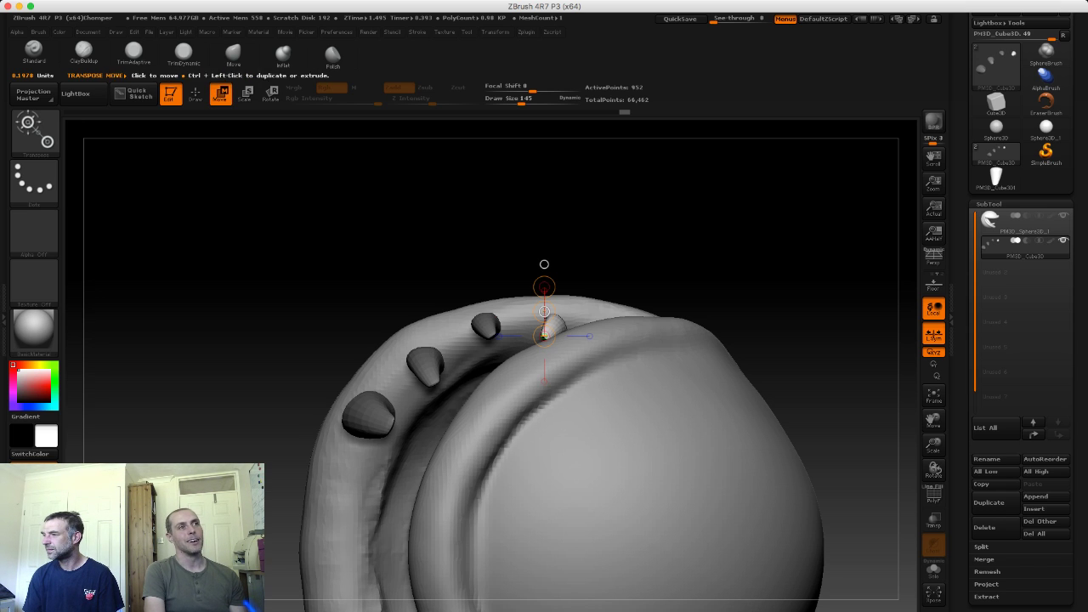
drag(544, 334, 538, 324)
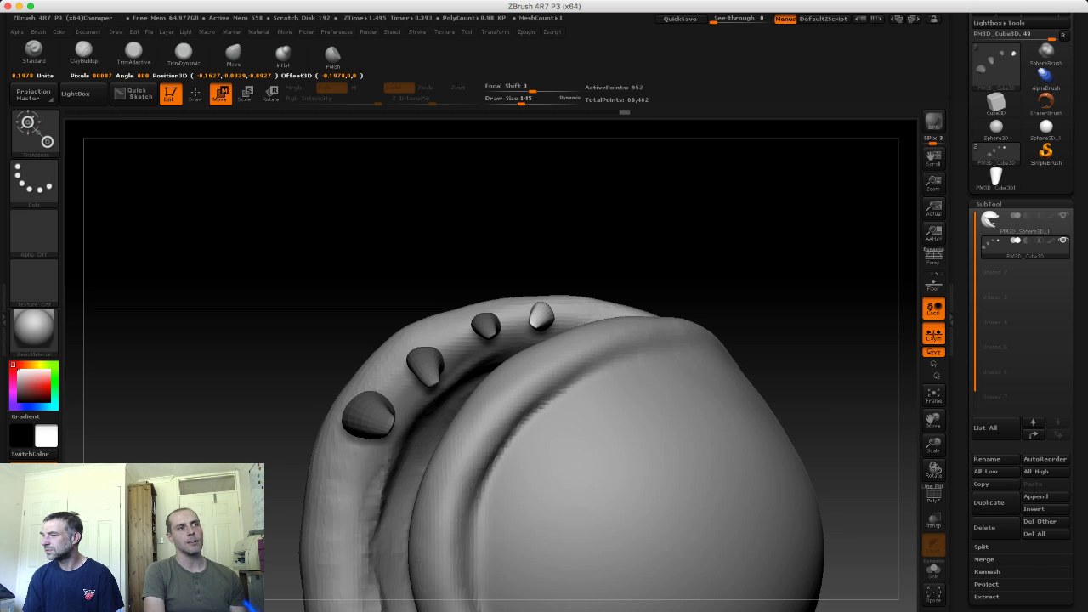
mouse_move(545, 255)
shift+mouse_down()
mouse_move(545, 368)
mouse_move(541, 355)
shift+mouse_up()
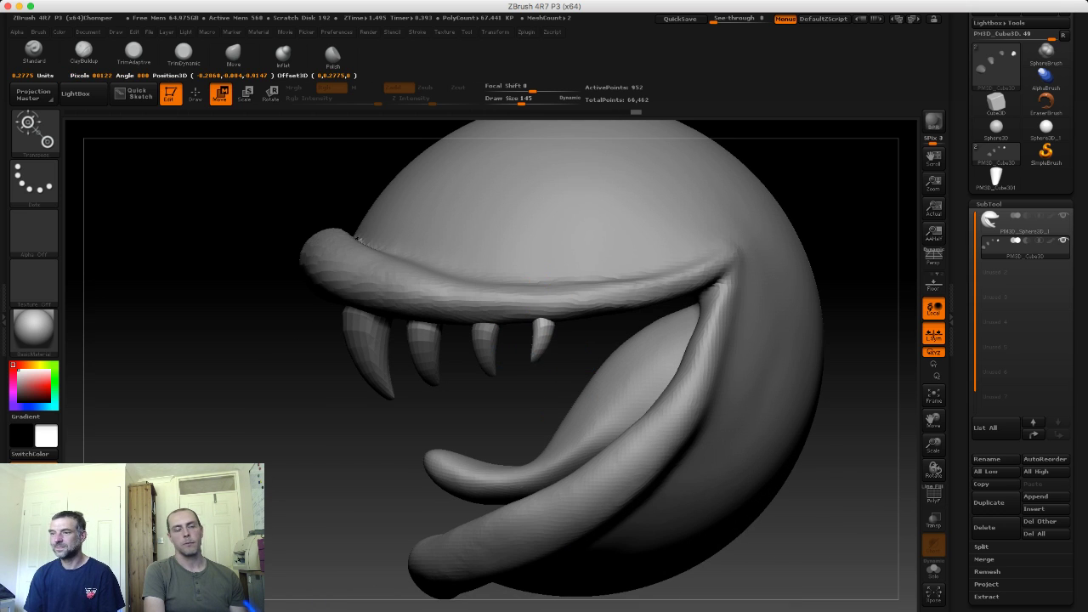
drag(540, 349, 546, 349)
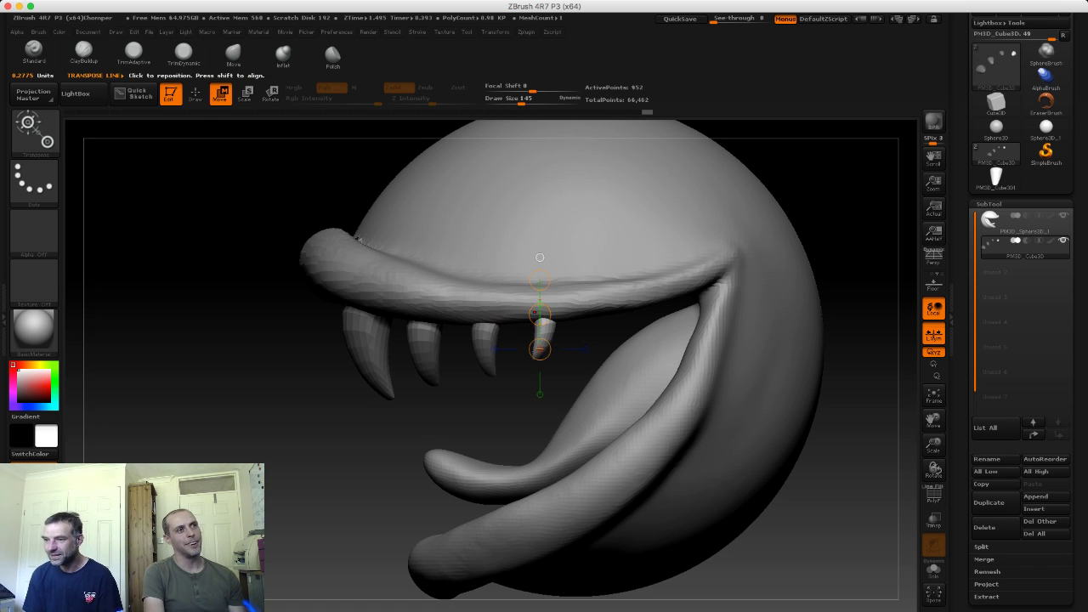
Step: Duplicate the tooth toward the mouth corner and lower the brush Draw Size to 30 for reshaping
ctrl+drag(540, 312, 586, 313)
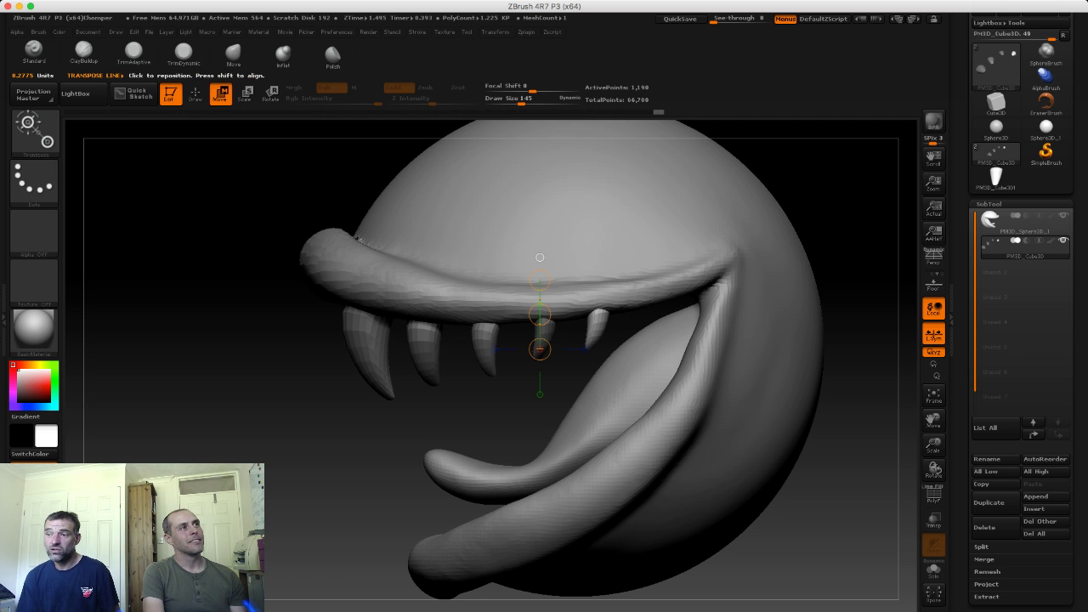
scroll(540, 357, up, 3)
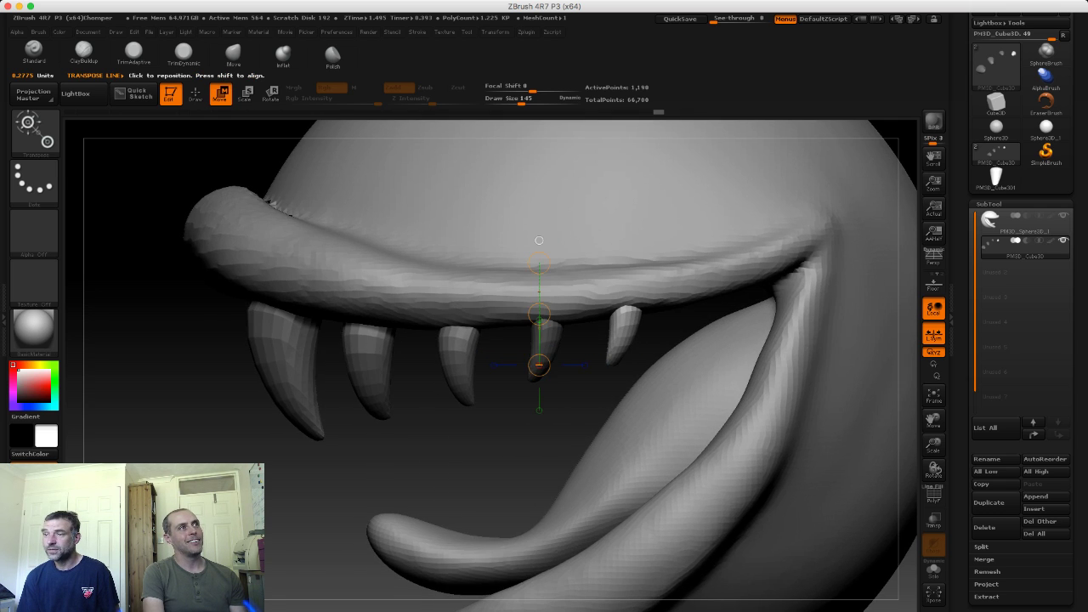
key(q)
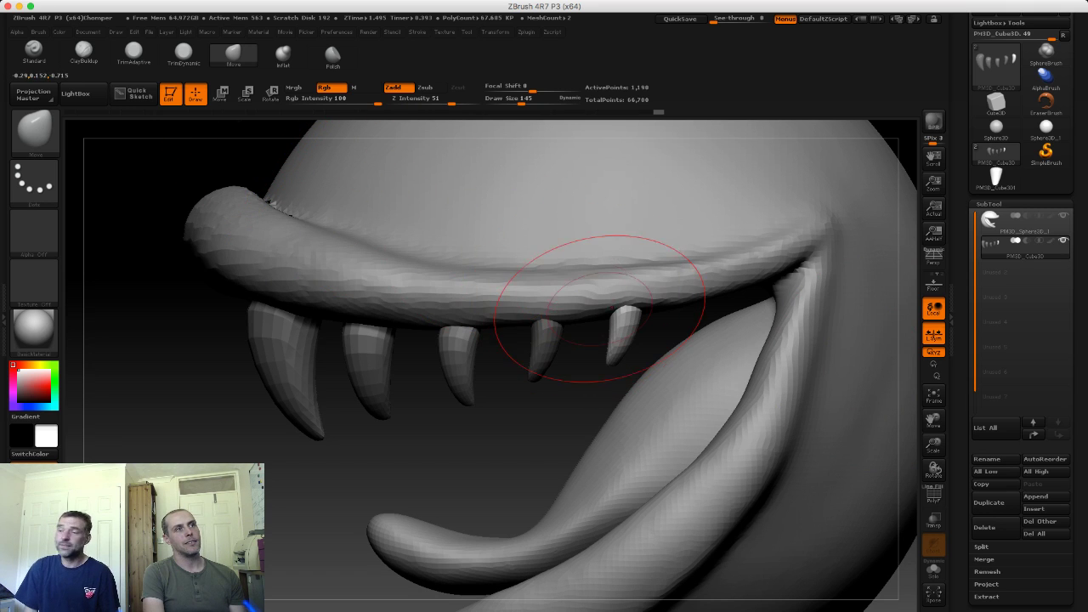
key(s)
drag(591, 312, 602, 317)
drag(598, 310, 595, 311)
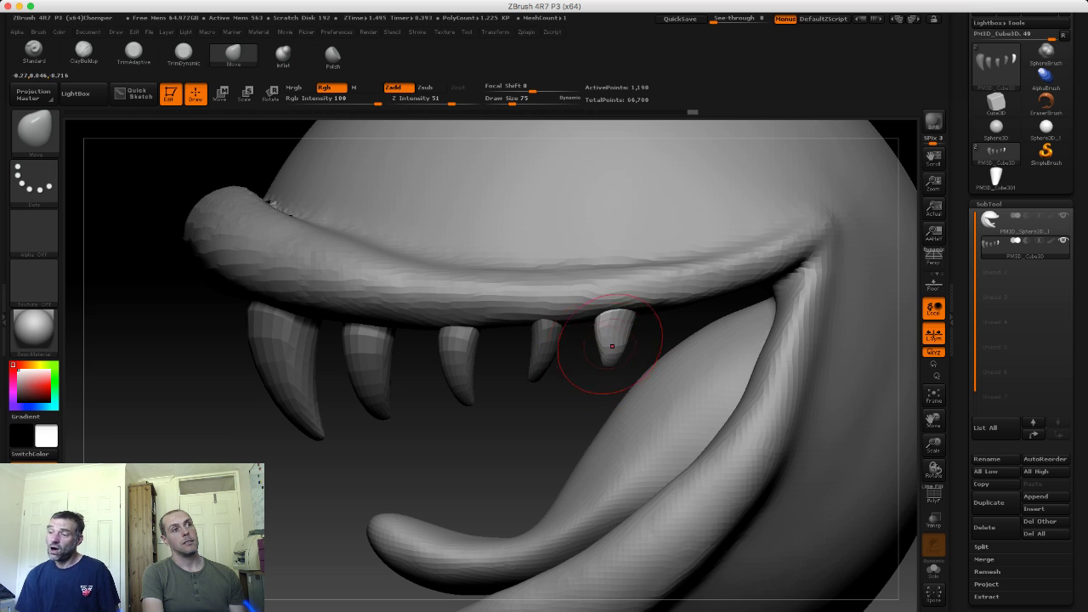
right_drag(596, 347, 607, 321)
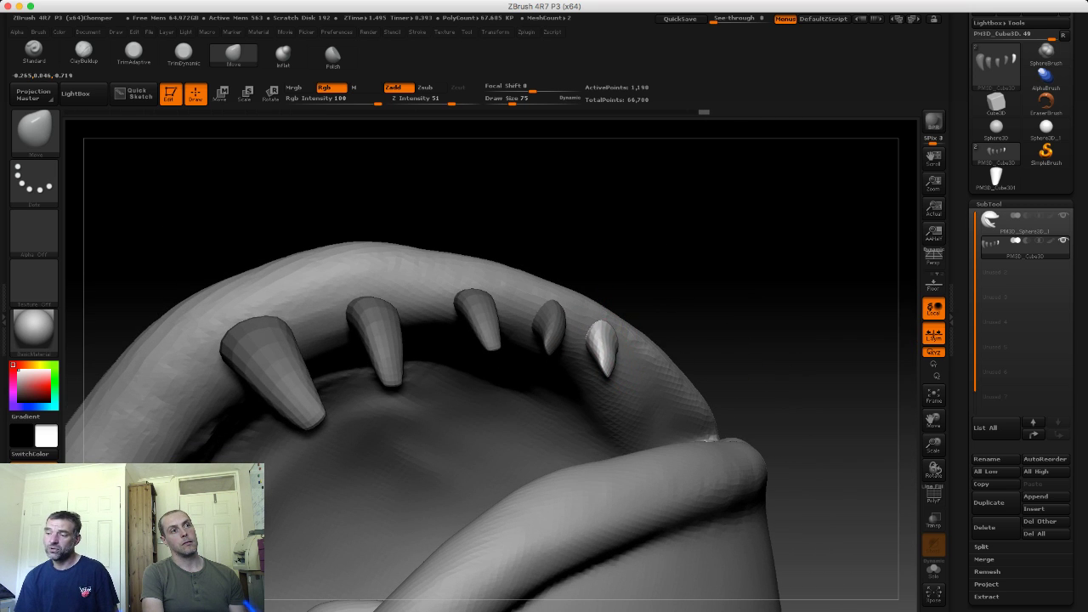
key(s)
drag(600, 344, 595, 345)
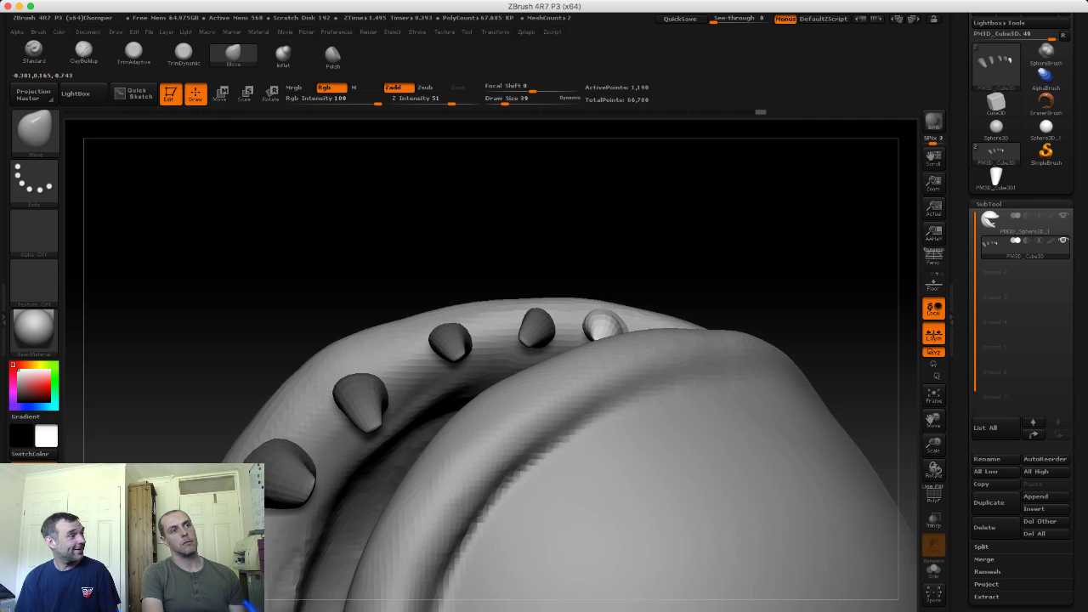
right_drag(608, 340, 322, 288)
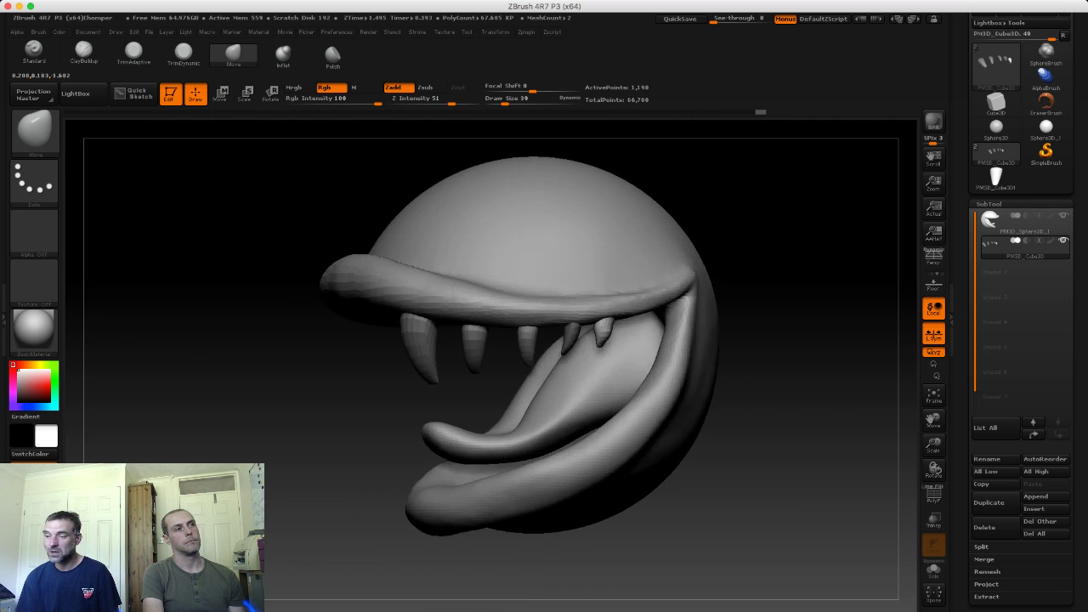
mouse_move(247, 291)
right_down()
mouse_move(187, 258)
mouse_move(236, 235)
mouse_move(425, 236)
right_up()
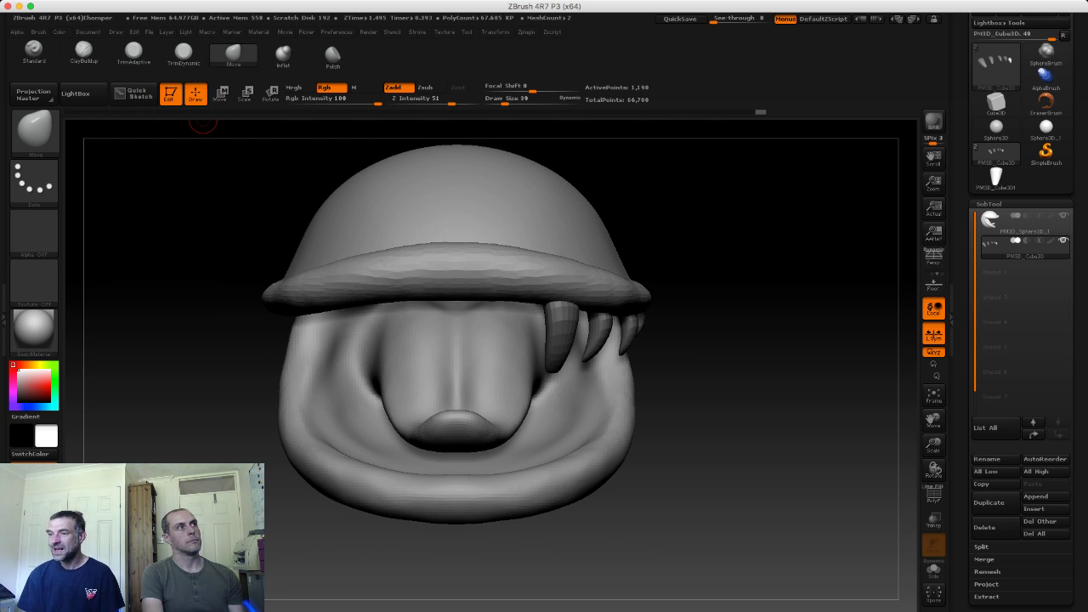
Step: Save the chomper project from the File menu
click(165, 31)
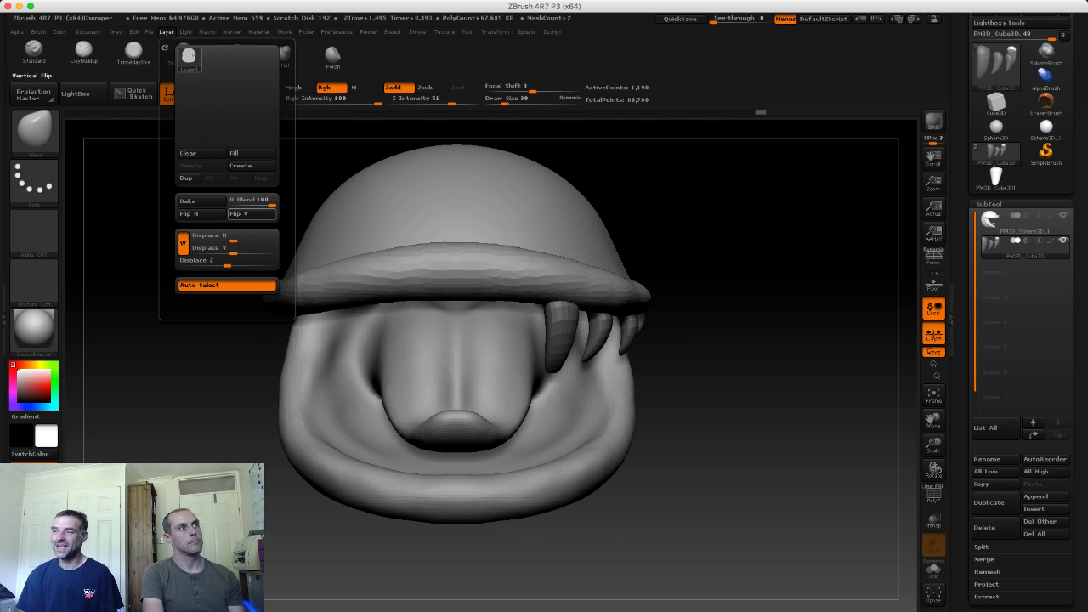
click(148, 32)
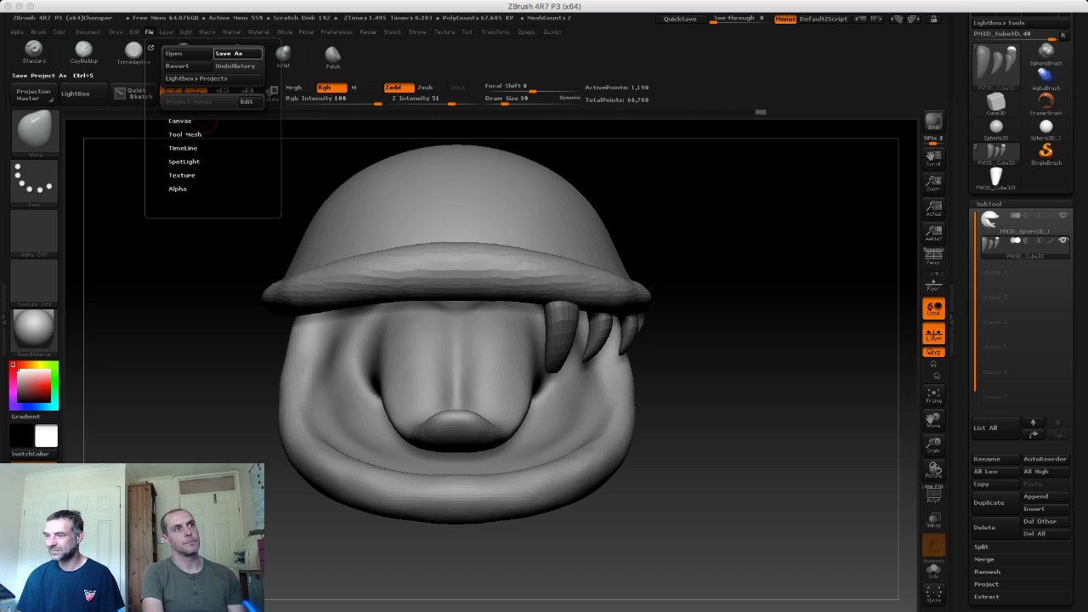
click(228, 53)
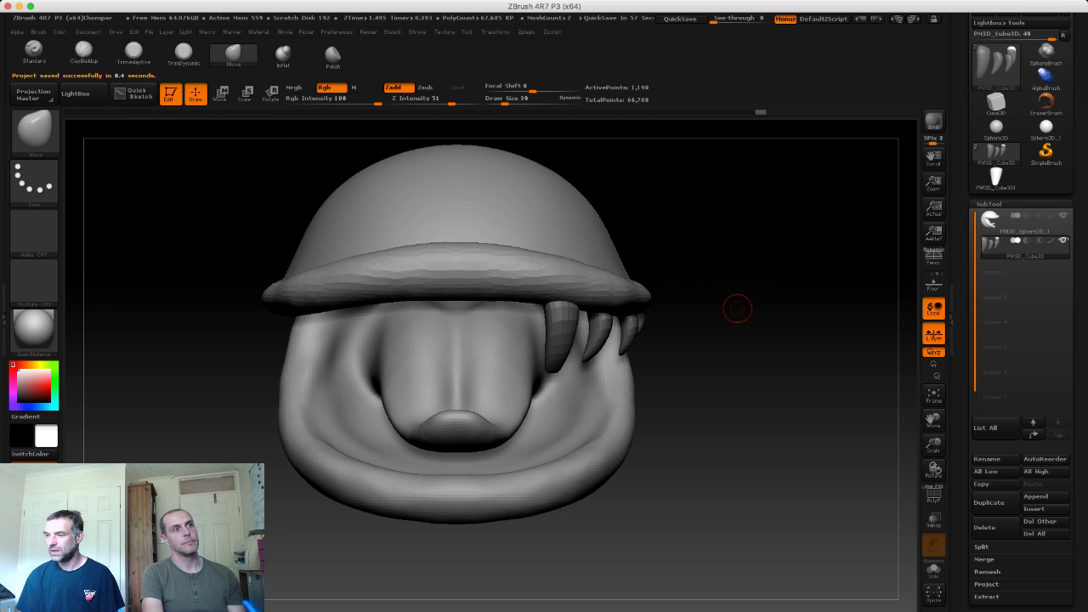
drag(735, 309, 646, 314)
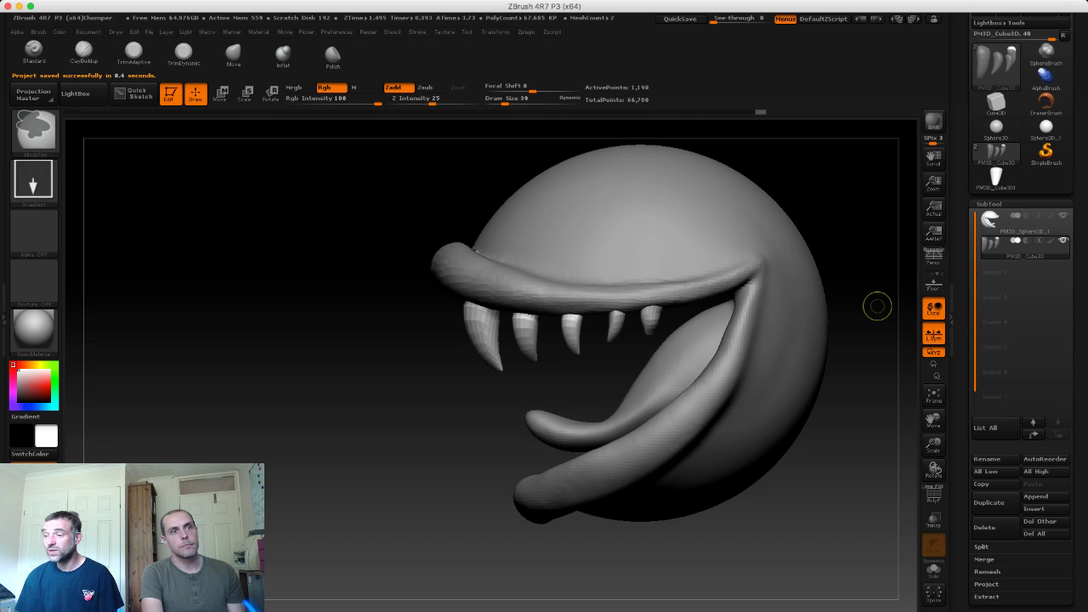
Step: Split the fang mesh into separate SubTools with Split To Parts
click(982, 547)
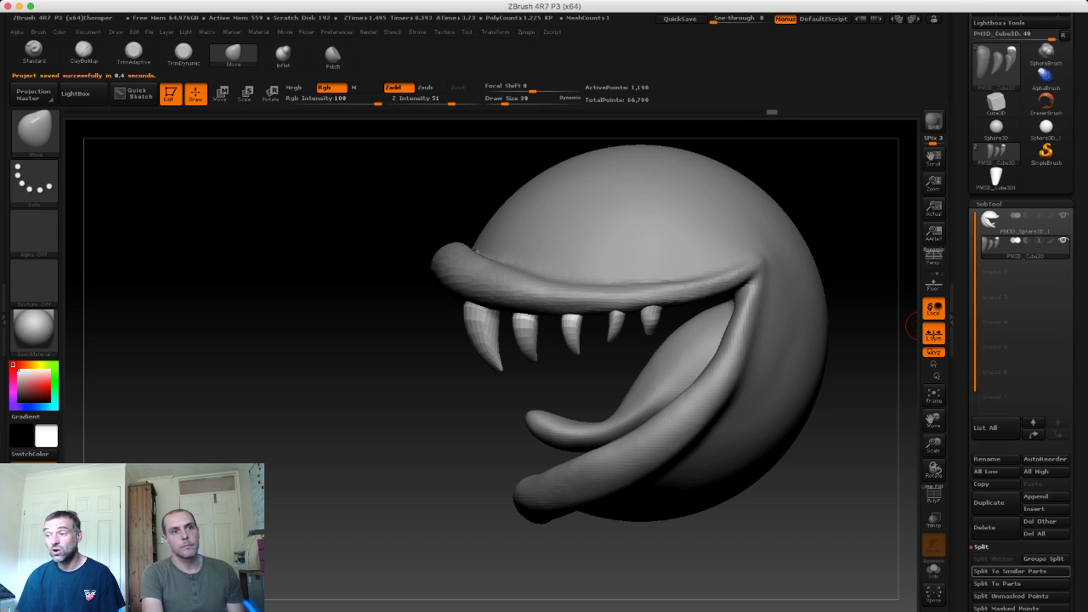
click(1021, 584)
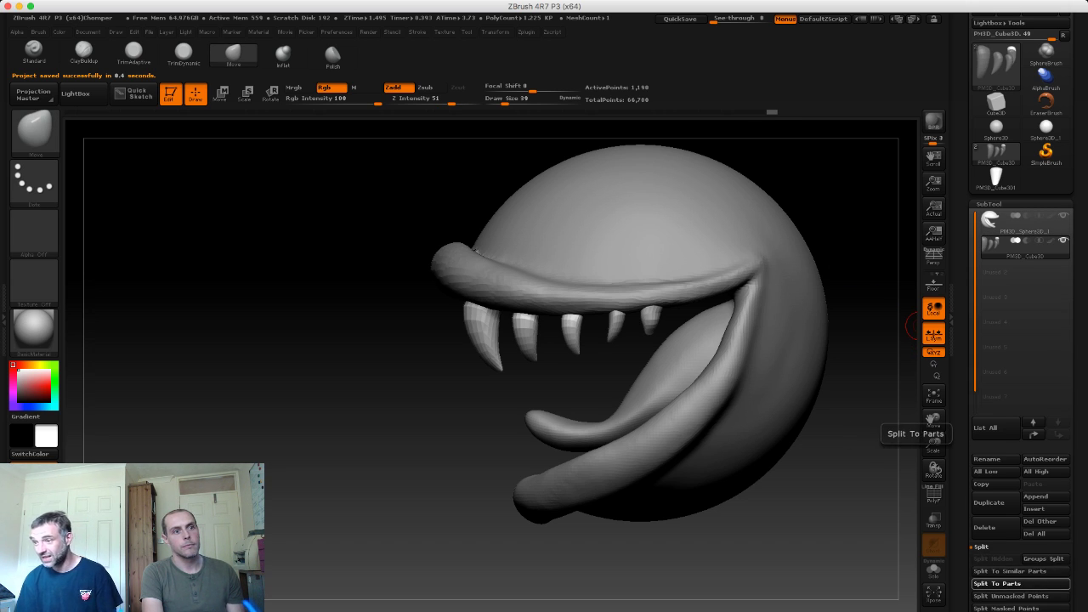
click(874, 606)
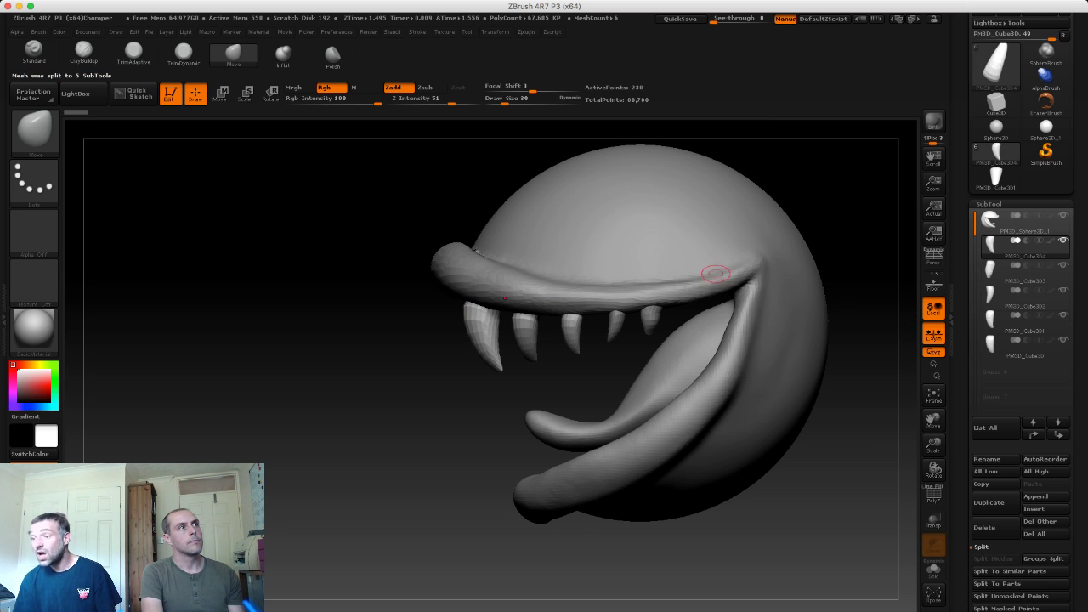
click(221, 92)
Step: Lift a split-off tooth onto the head, stand it upright and centre it on top
mouse_move(484, 342)
mouse_down()
mouse_move(480, 264)
mouse_move(524, 194)
mouse_up()
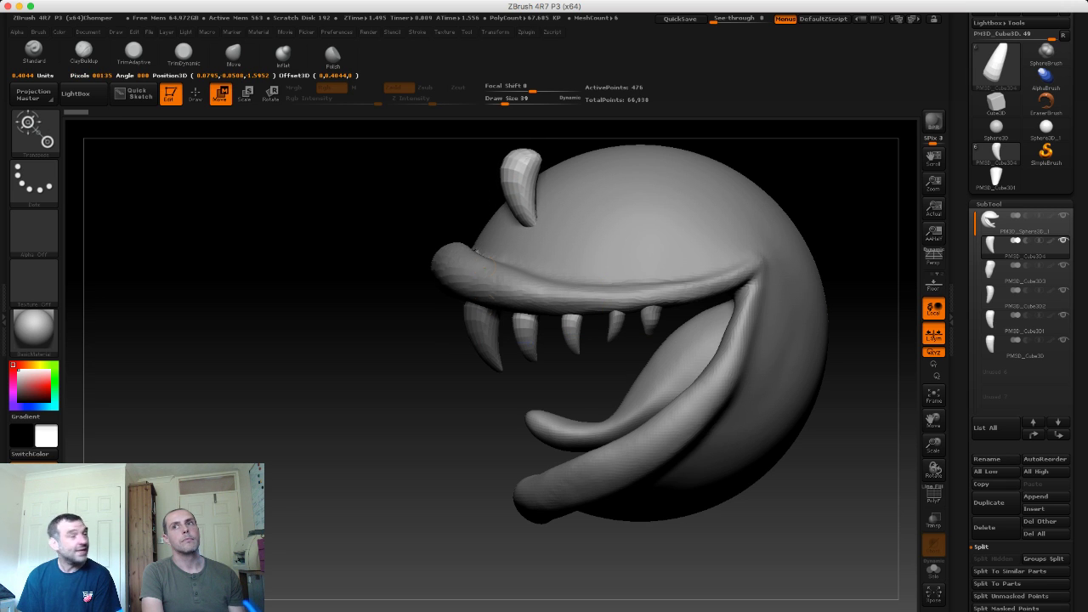
drag(483, 293, 483, 345)
shift+drag(212, 255, 340, 255)
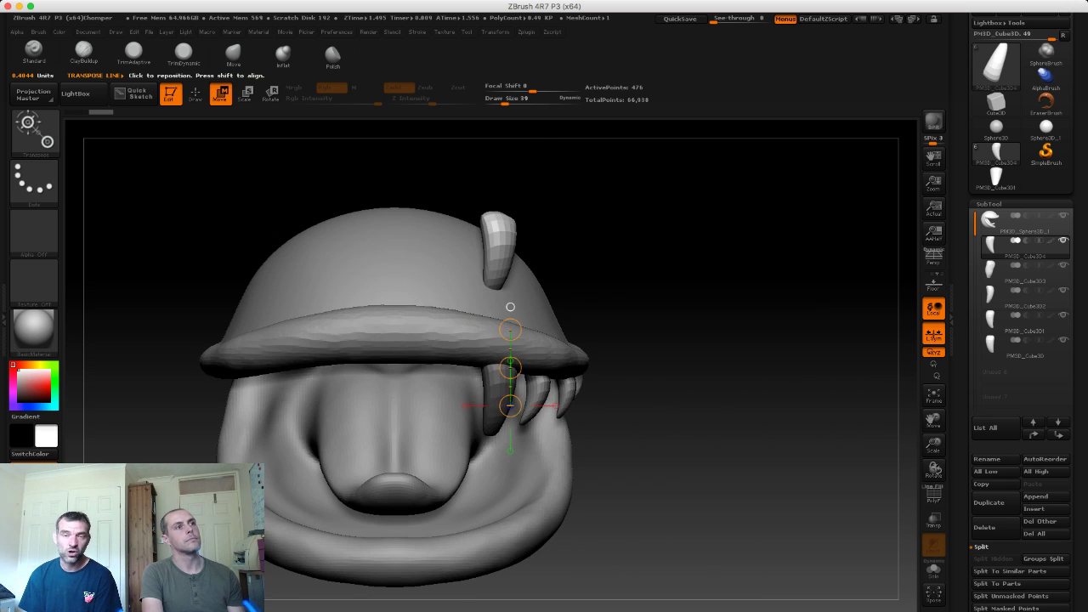
drag(495, 278, 496, 191)
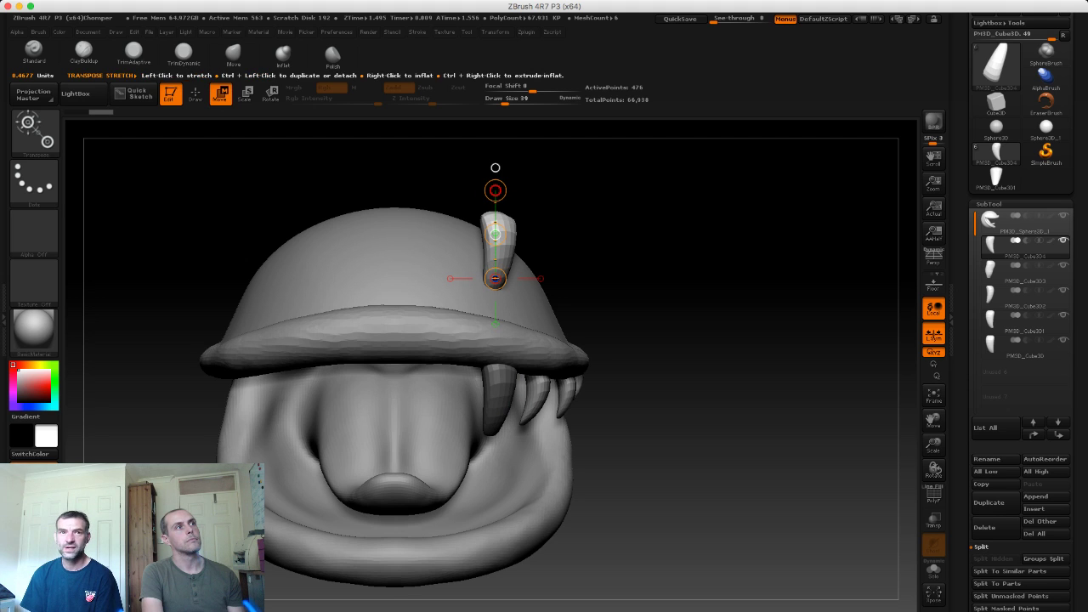
click(271, 94)
mouse_move(495, 190)
mouse_down()
mouse_move(514, 293)
mouse_move(499, 196)
mouse_up()
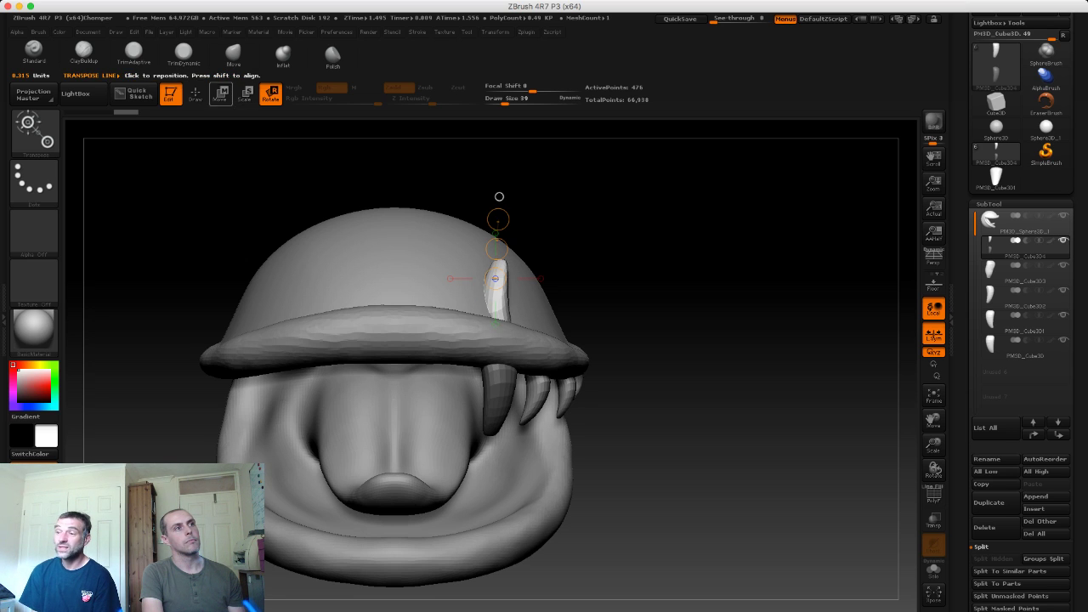
key(w)
drag(497, 248, 397, 176)
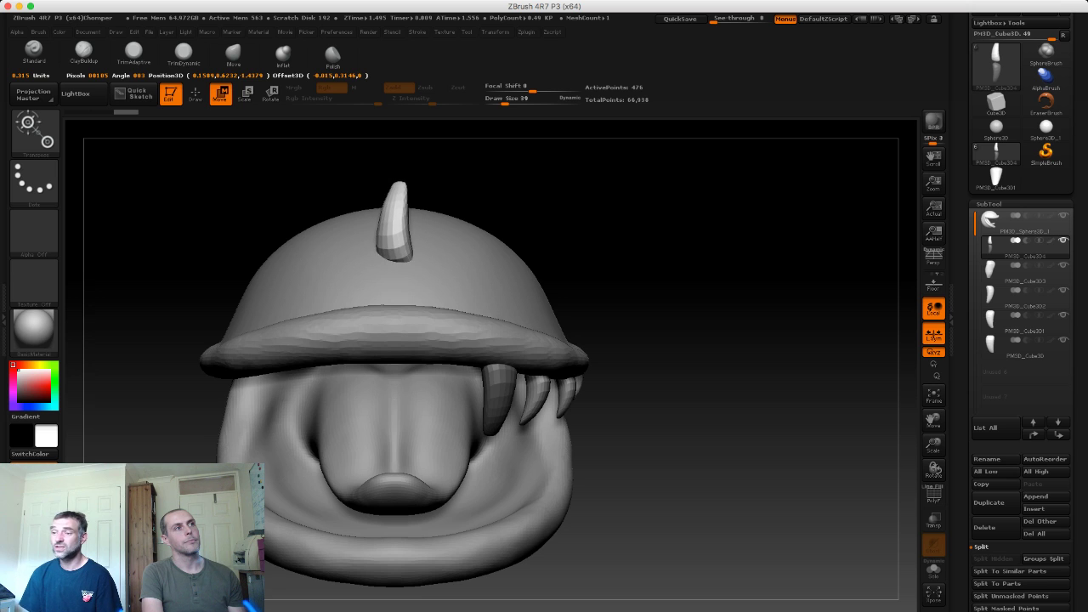
Step: Rotate the horn as seen from above and refine its placement from the side
shift+drag(498, 197, 495, 285)
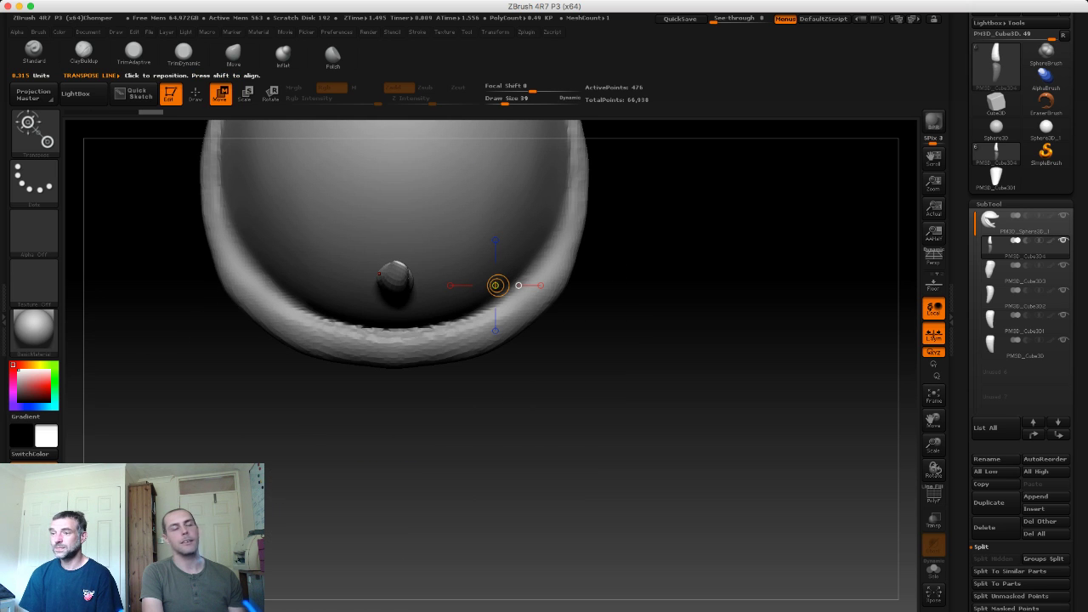
click(196, 93)
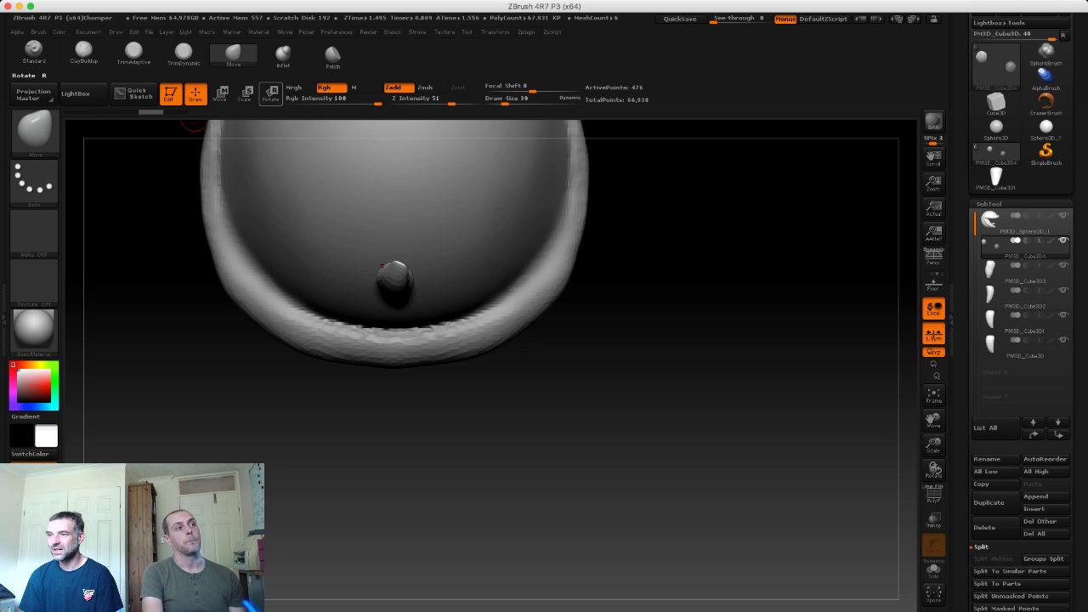
click(270, 94)
mouse_move(394, 287)
mouse_down()
mouse_move(388, 231)
mouse_move(401, 241)
mouse_up()
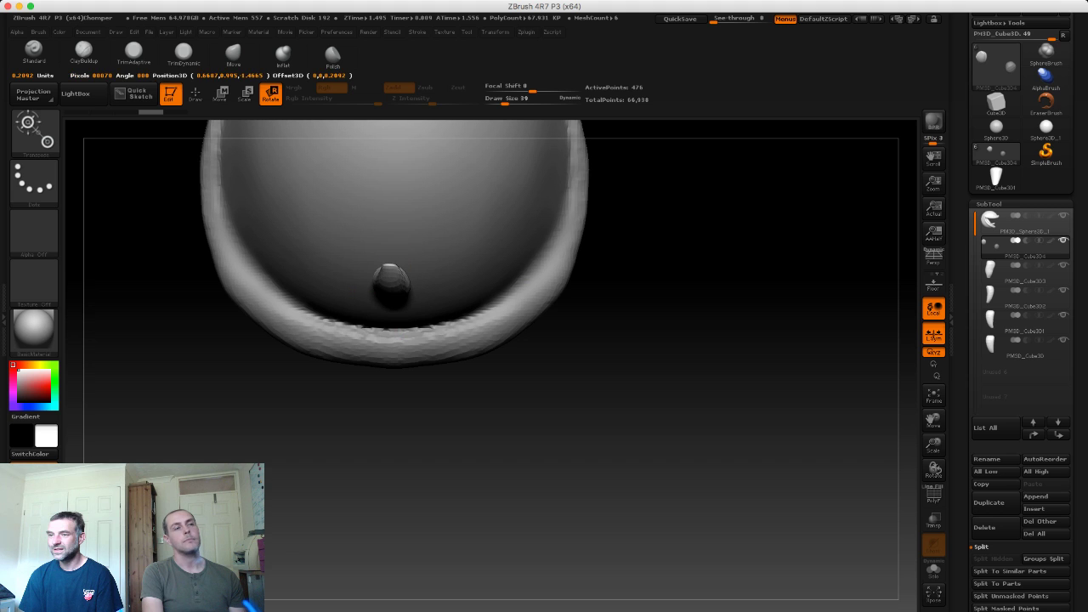
drag(723, 212, 723, 425)
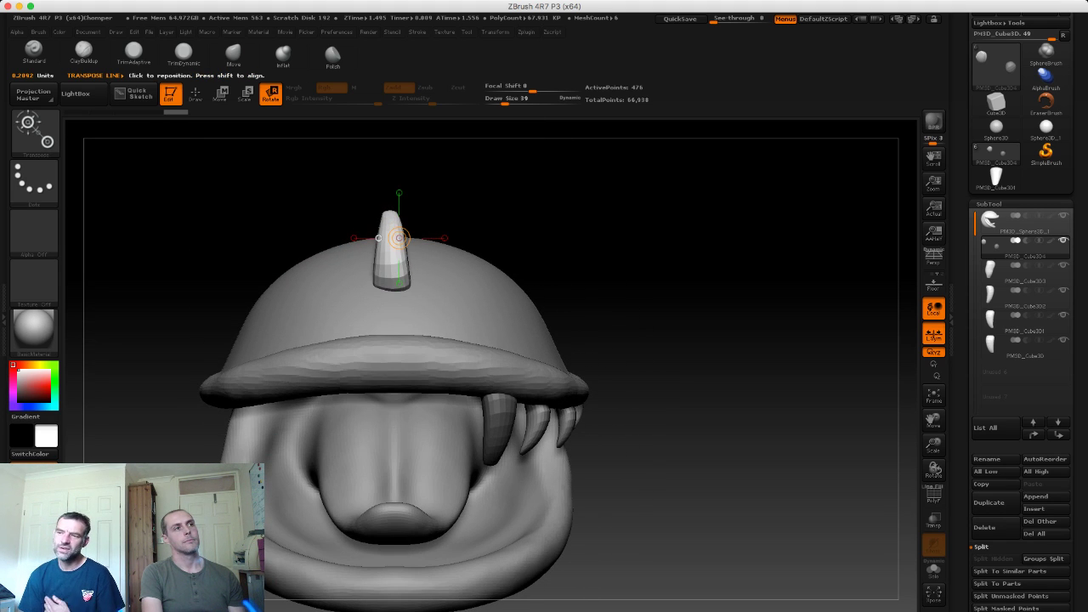
drag(170, 236, 364, 236)
mouse_move(410, 278)
mouse_down()
mouse_move(409, 192)
mouse_move(430, 214)
mouse_up()
drag(411, 278, 403, 221)
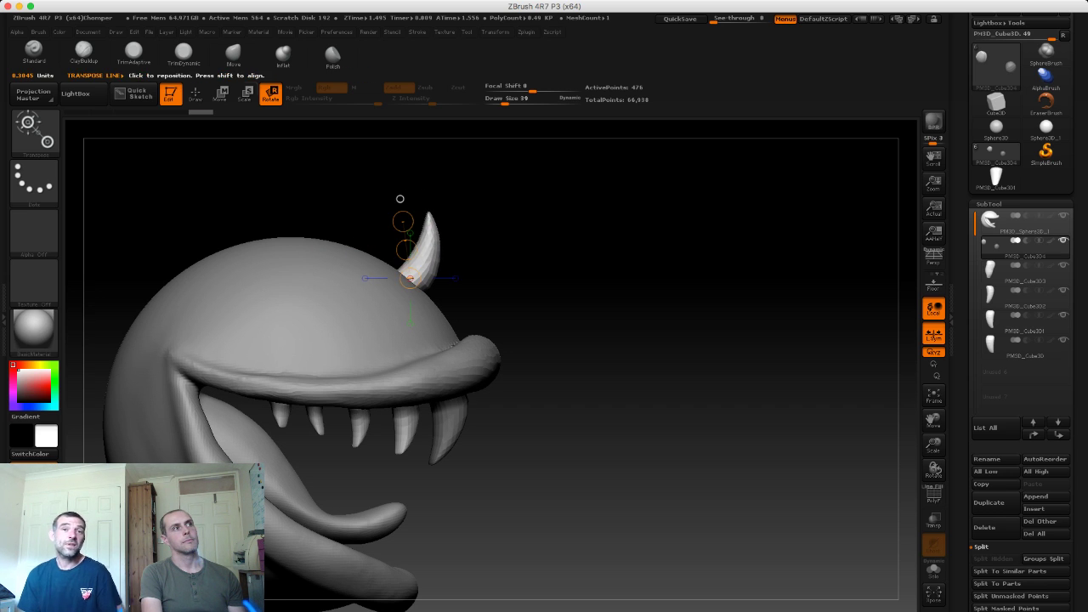
key(w)
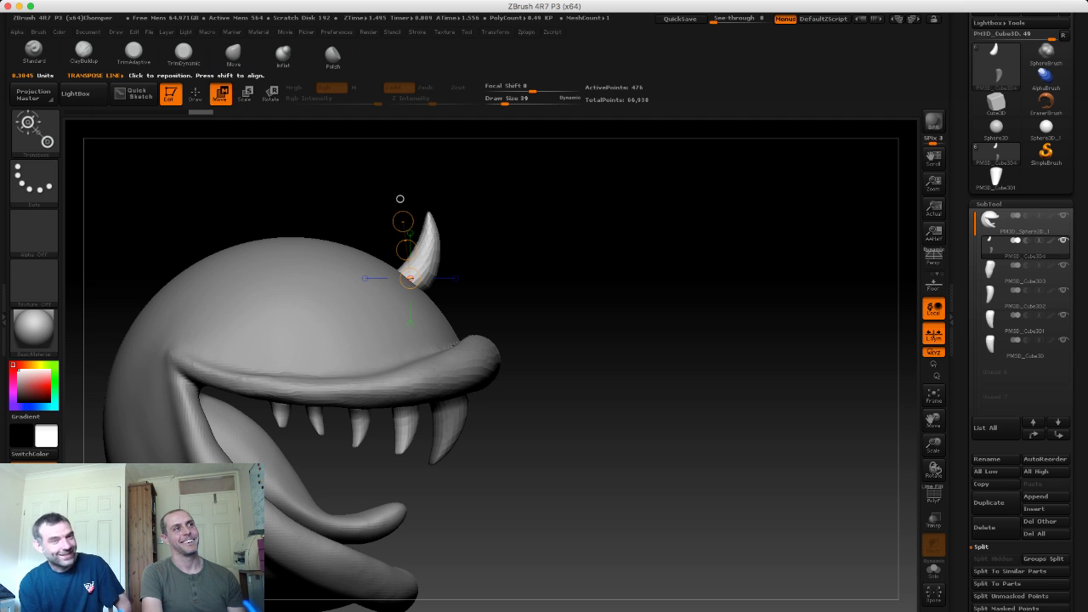
drag(436, 229, 417, 280)
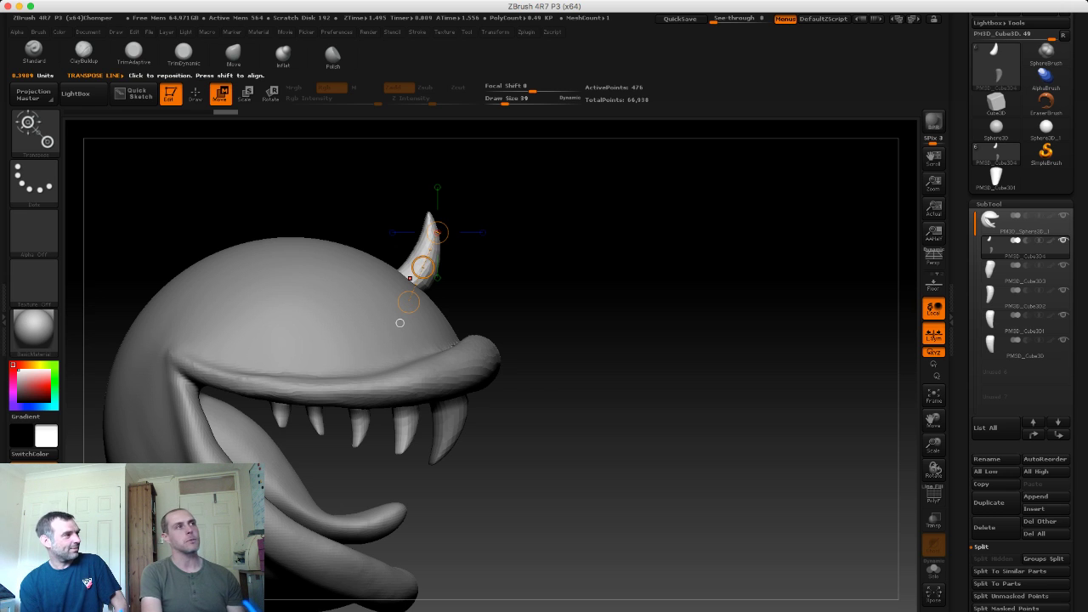
Step: With Move brush size 145, pull the horn taller and curved back, then reduce size to 122
key(q)
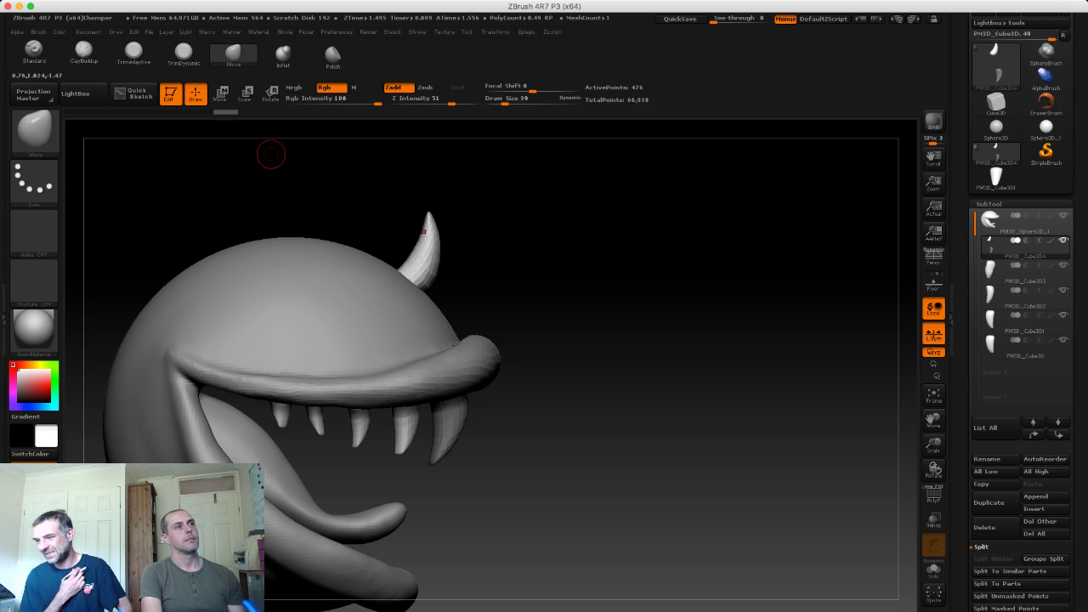
text(s)
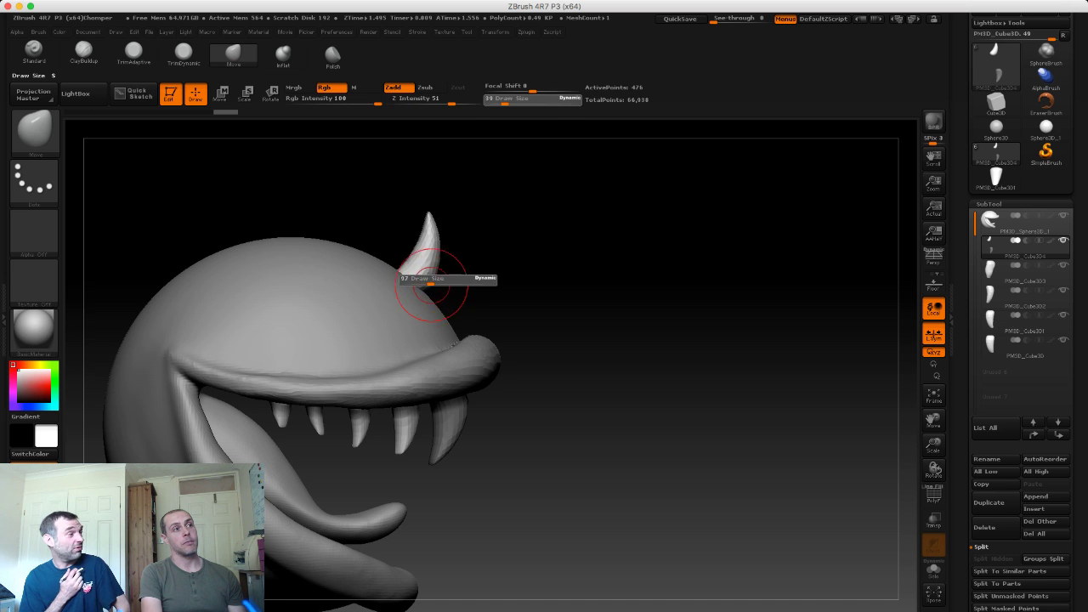
text(118)
key(Return)
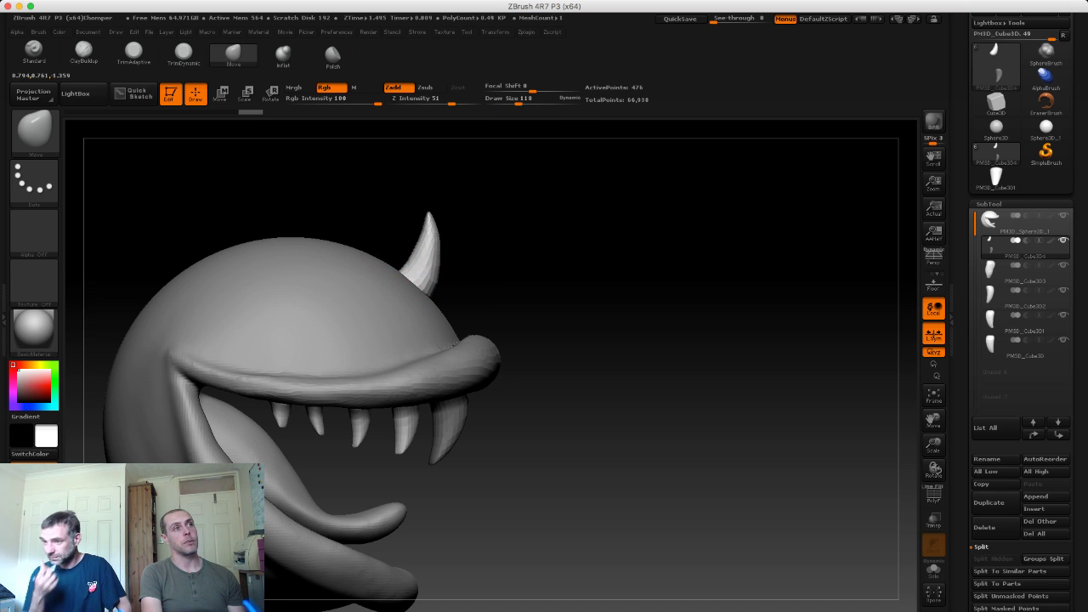
text(ss)
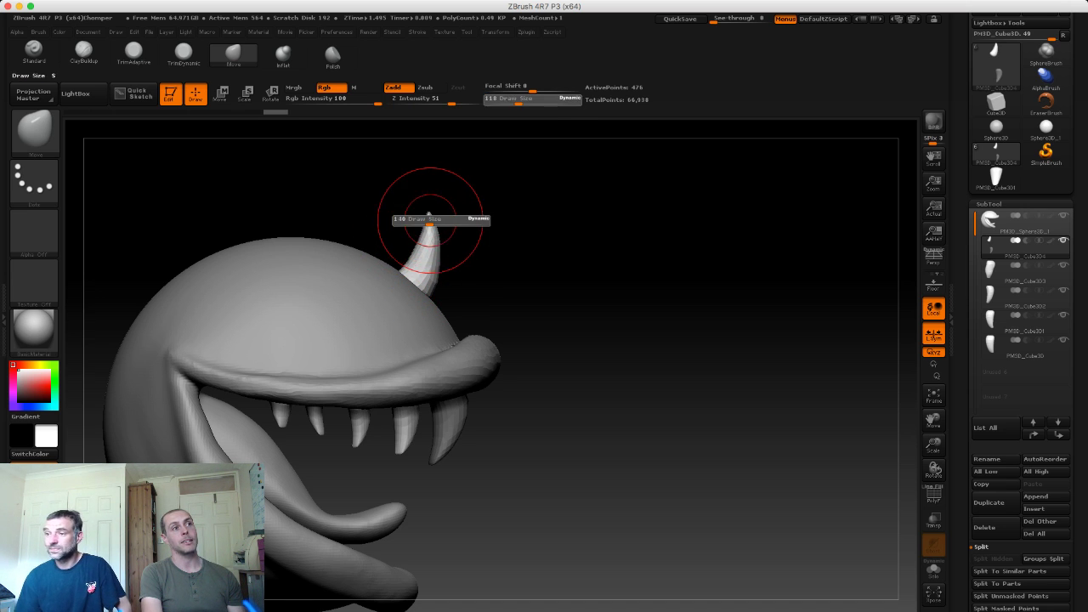
text(145)
key(Return)
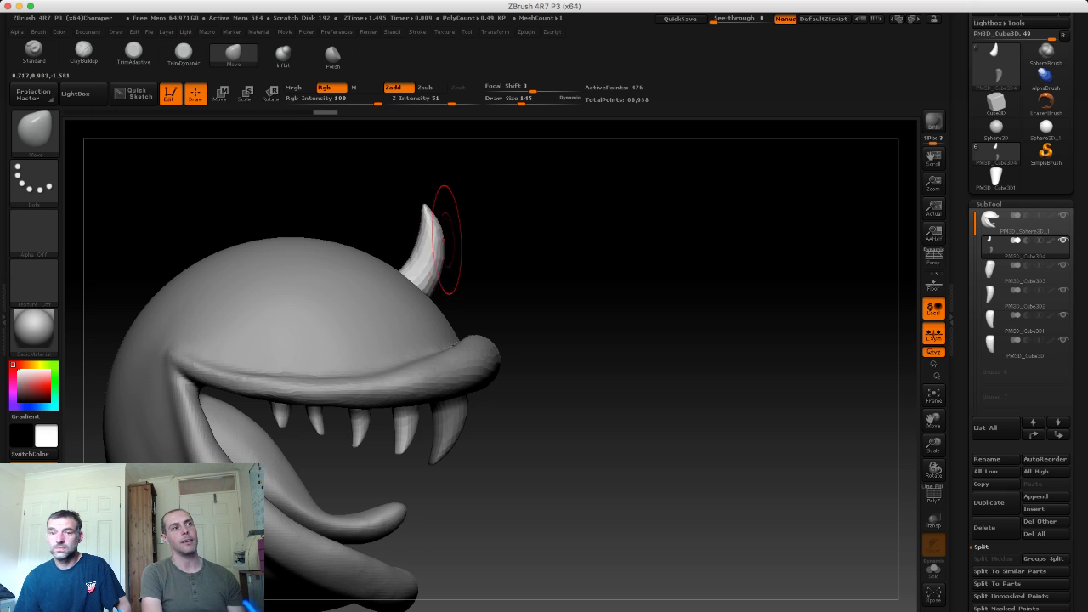
drag(444, 241, 426, 272)
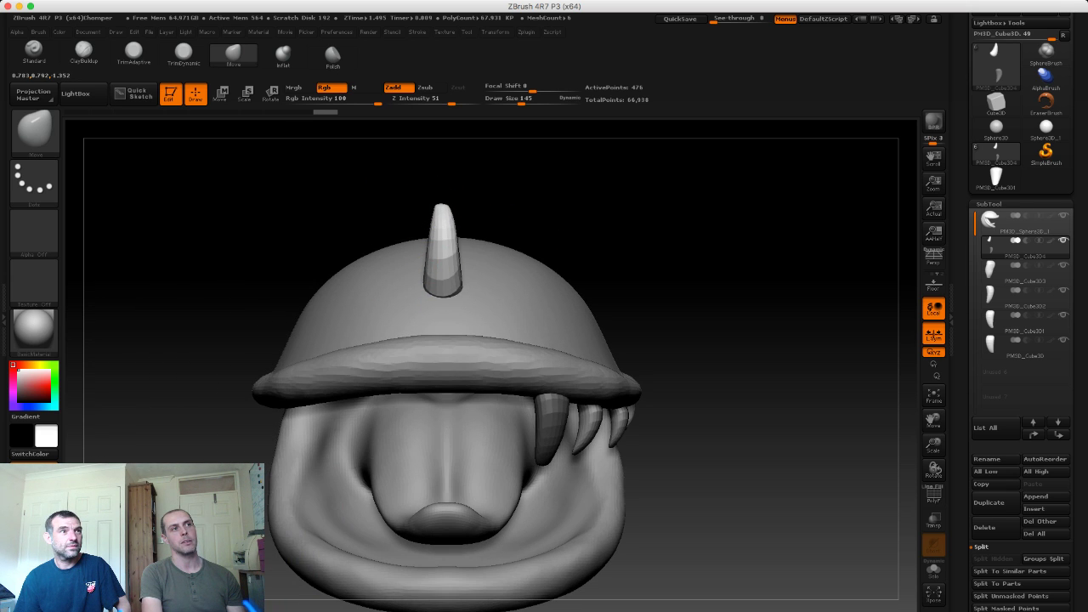
drag(447, 285, 450, 276)
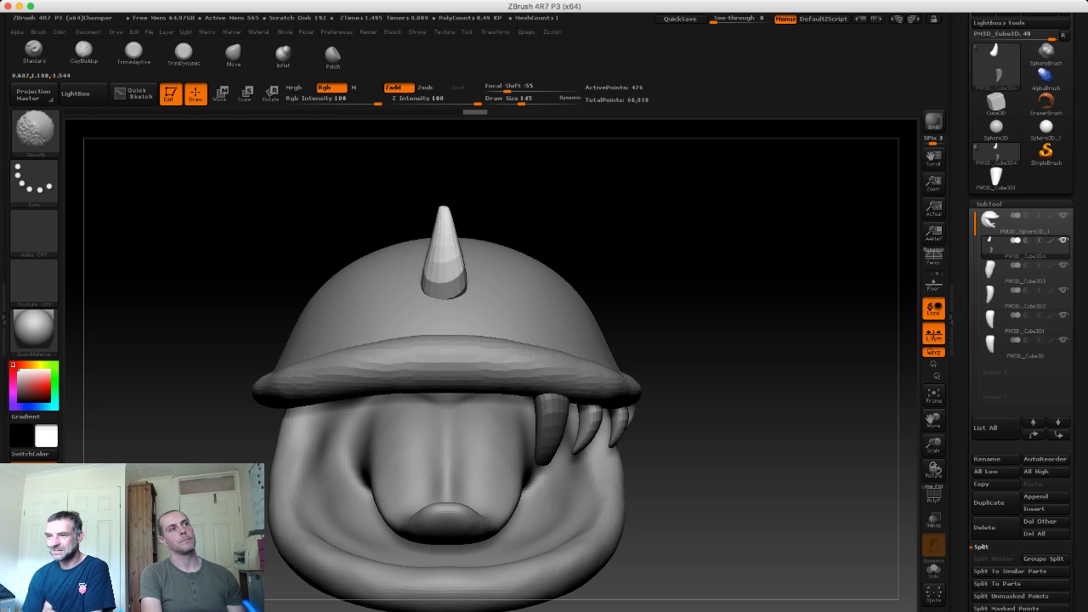
mouse_move(444, 209)
mouse_down()
mouse_move(425, 284)
mouse_move(474, 243)
mouse_move(432, 204)
mouse_move(445, 213)
mouse_up()
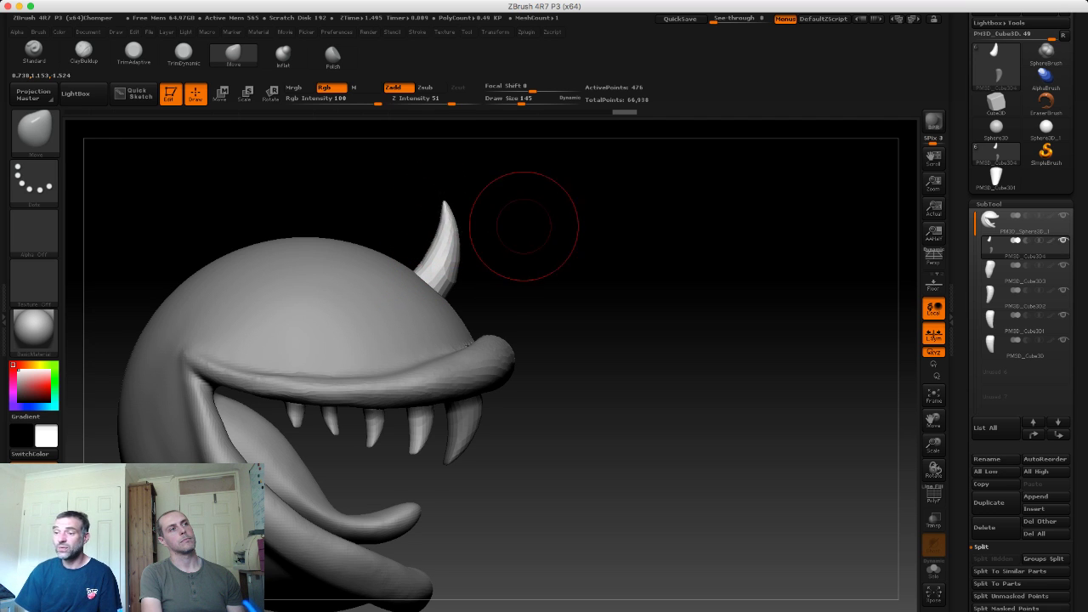
mouse_move(524, 226)
mouse_down()
mouse_move(476, 255)
mouse_move(437, 194)
mouse_move(365, 235)
mouse_up()
key(s)
key(ctrl+z)
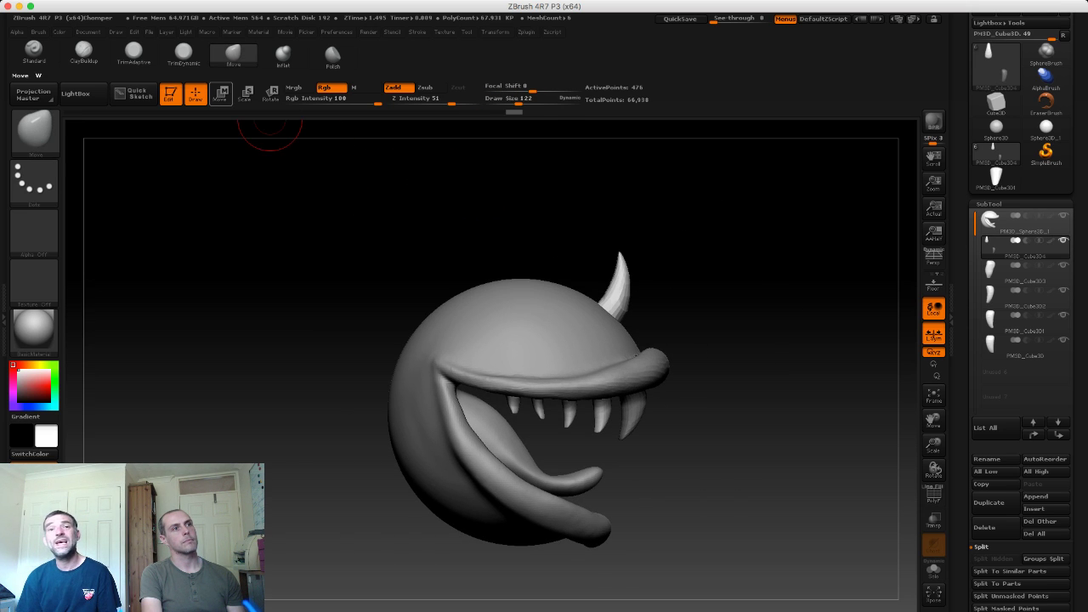
Step: Duplicate the horn into a second one, tilting it outward and resizing it
click(220, 94)
ctrl+drag(608, 289, 548, 259)
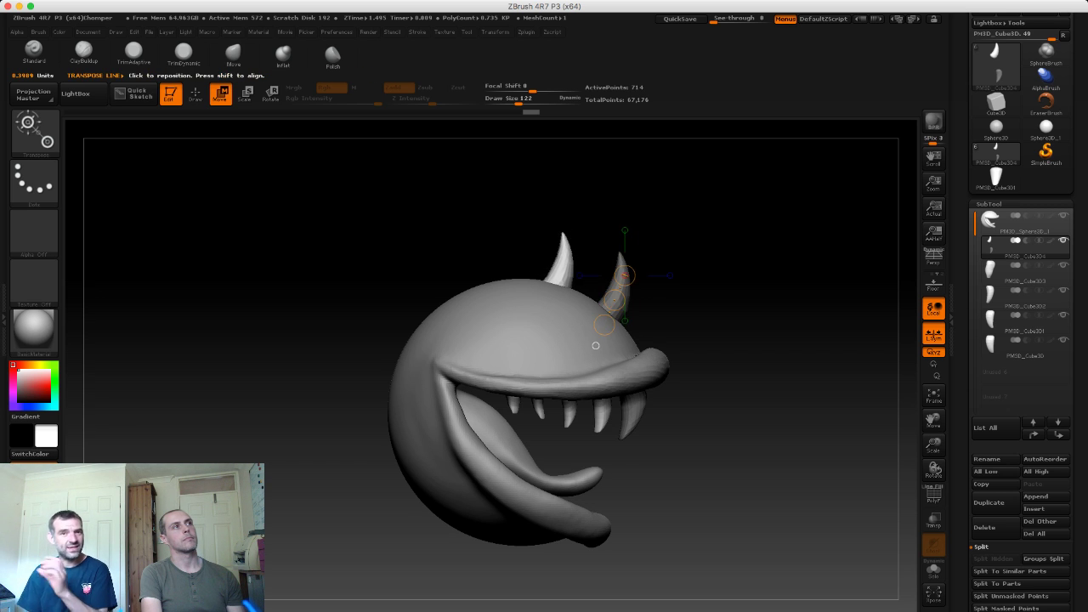
scroll(590, 355, up, 3)
key(r)
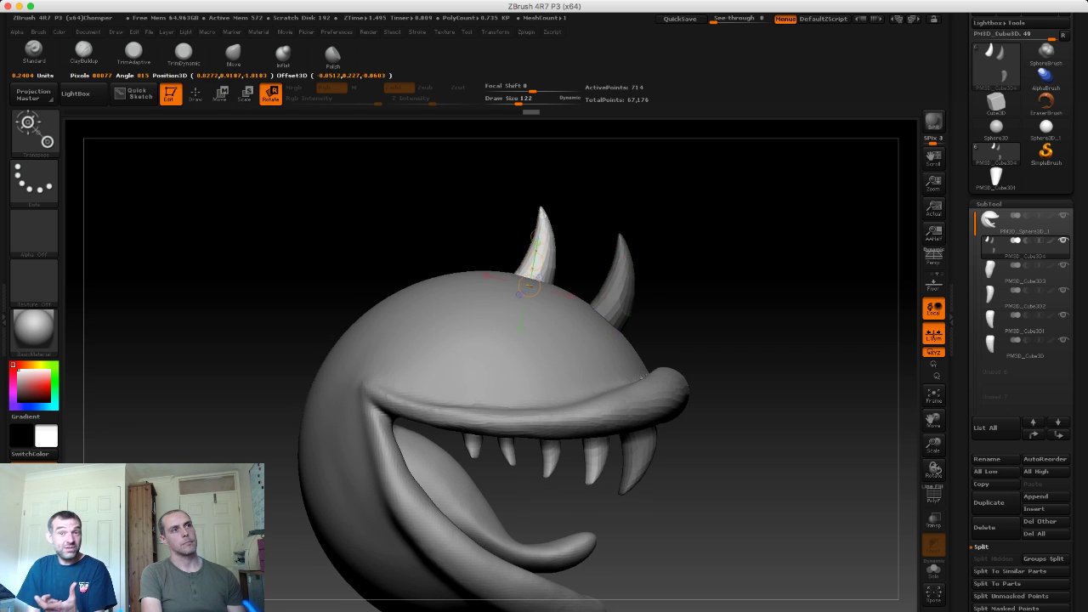
mouse_move(531, 255)
mouse_down()
mouse_move(544, 182)
mouse_move(510, 187)
mouse_up()
mouse_move(529, 286)
mouse_down()
mouse_move(541, 208)
mouse_move(542, 219)
mouse_up()
key(e)
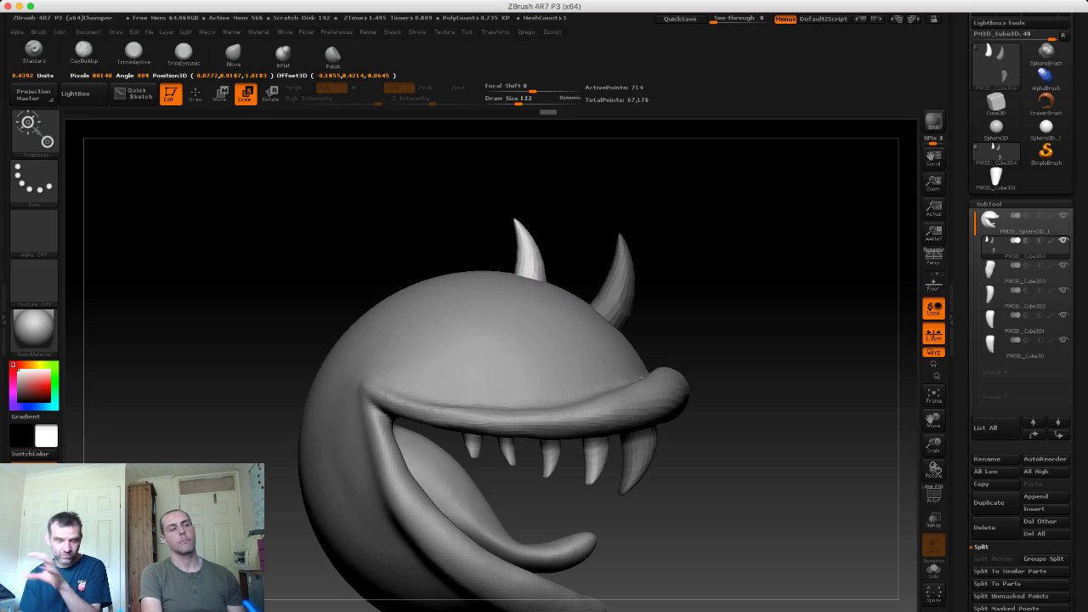
drag(528, 286, 542, 208)
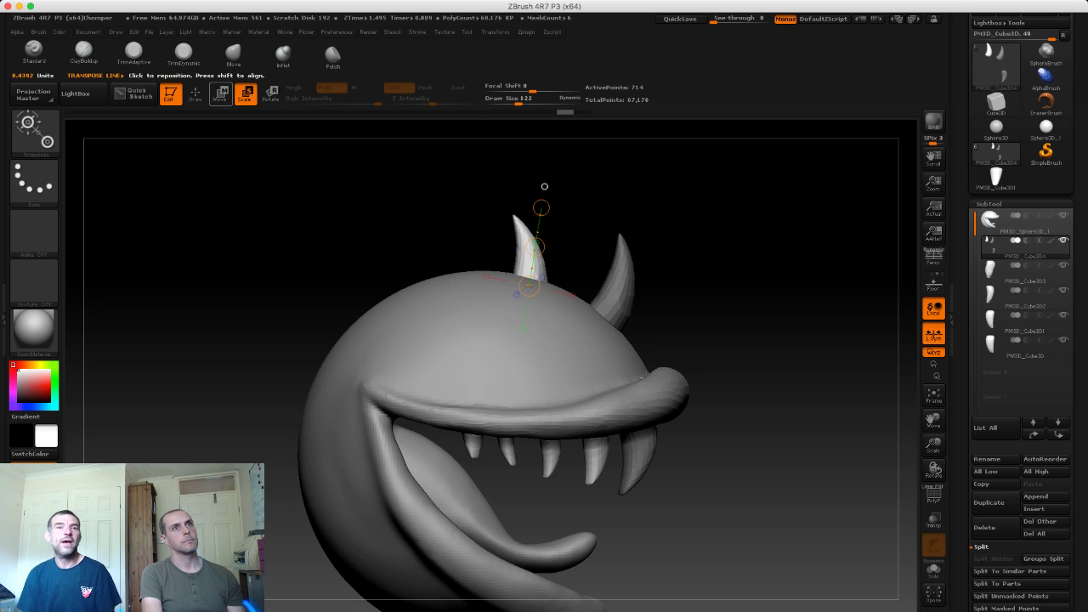
key(w)
ctrl+drag(544, 186, 539, 184)
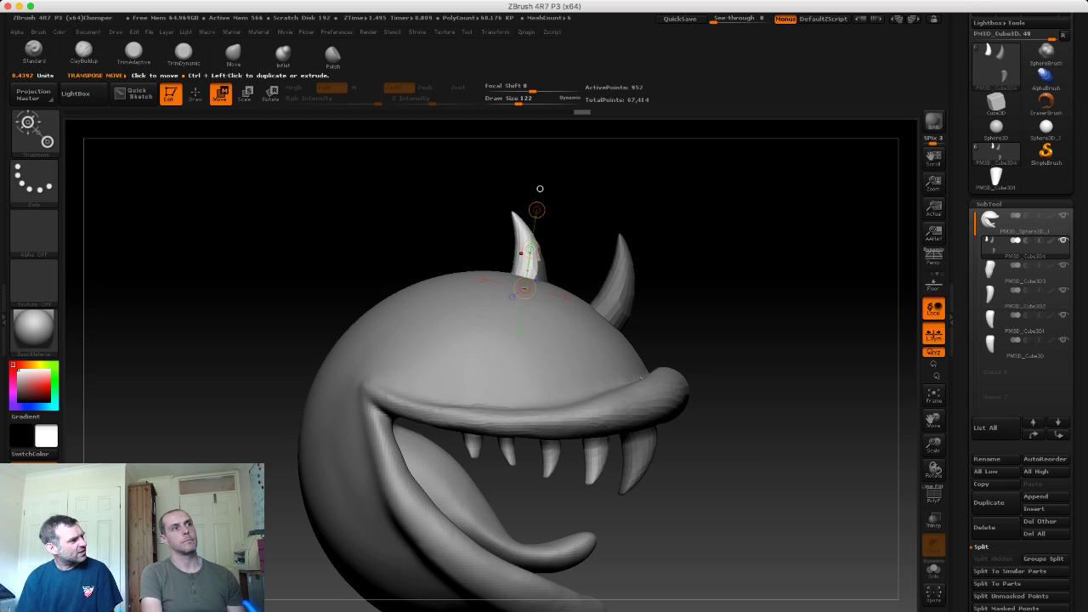
Step: Duplicate two more horns across the crown and orbit to check their placement
ctrl+drag(519, 286, 443, 286)
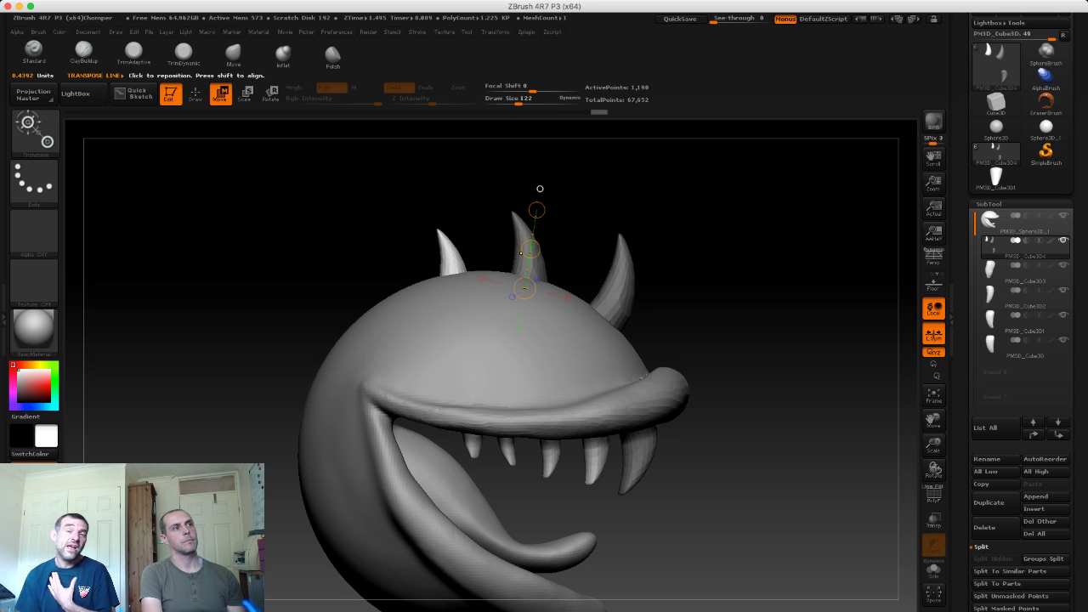
mouse_move(524, 288)
ctrl+mouse_down()
mouse_move(378, 293)
mouse_move(399, 289)
mouse_move(382, 236)
ctrl+mouse_up()
key(r)
ctrl+alt+drag(723, 510, 723, 442)
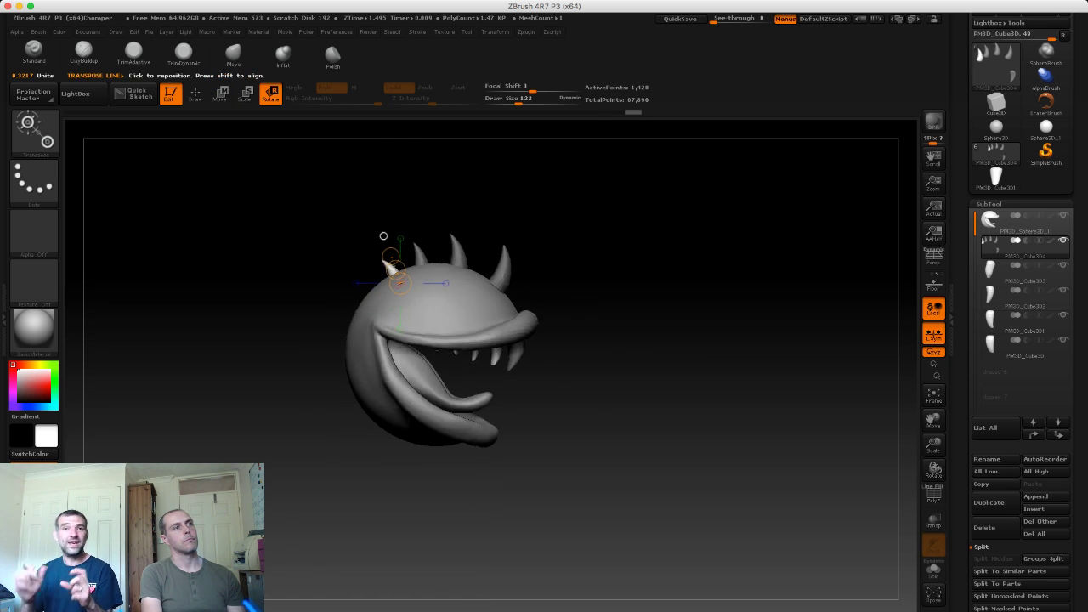
shift+drag(723, 340, 807, 340)
ctrl+alt+drag(723, 510, 723, 425)
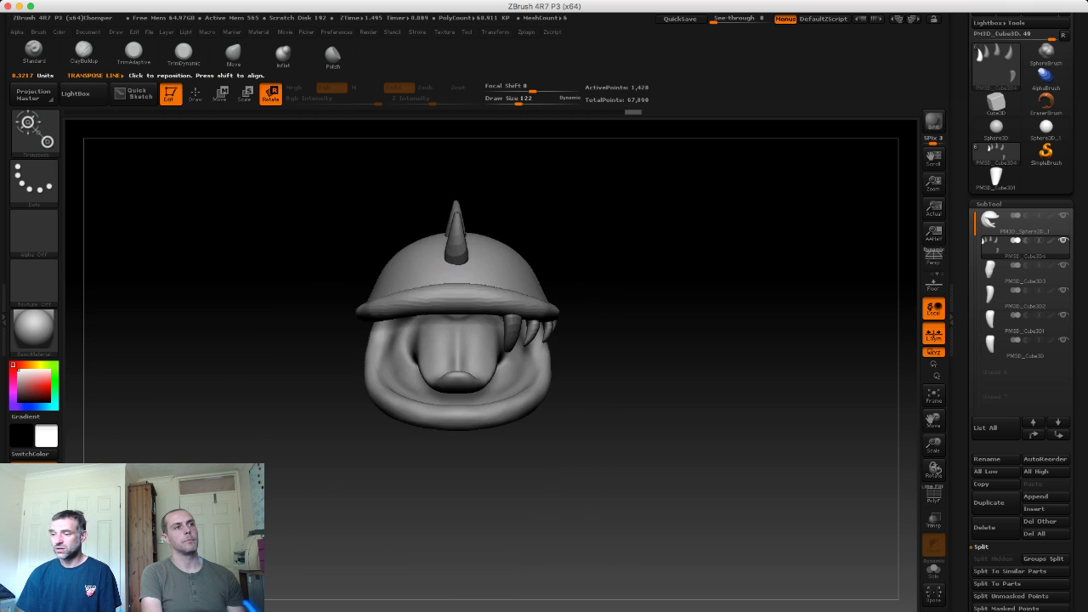
key(ctrl+z)
key(ctrl+z)
key(ctrl+z)
key(ctrl+z)
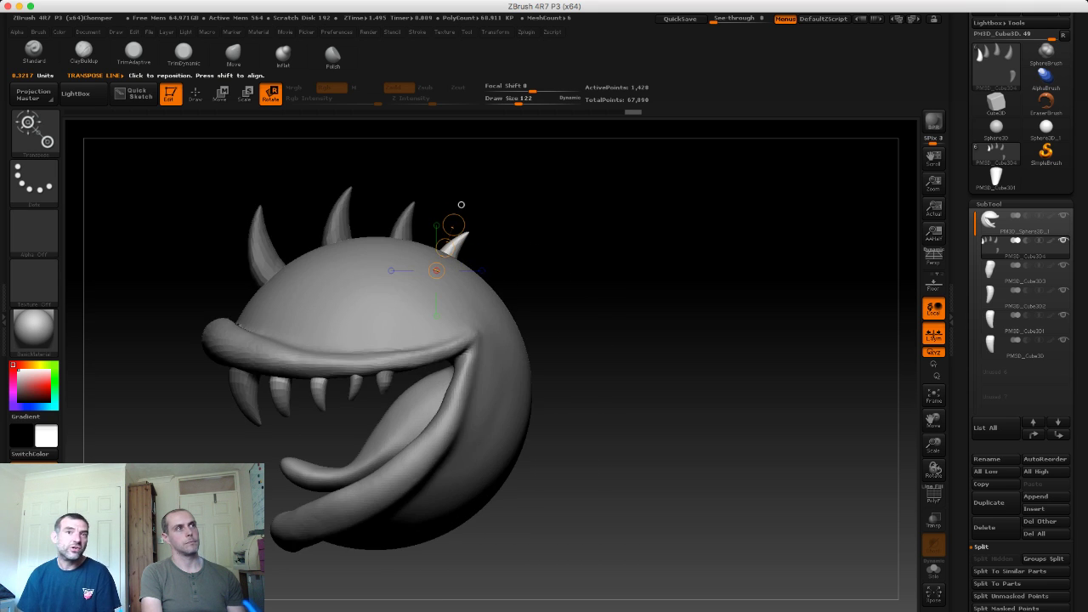
key(ctrl+z)
click(233, 54)
drag(231, 238, 406, 269)
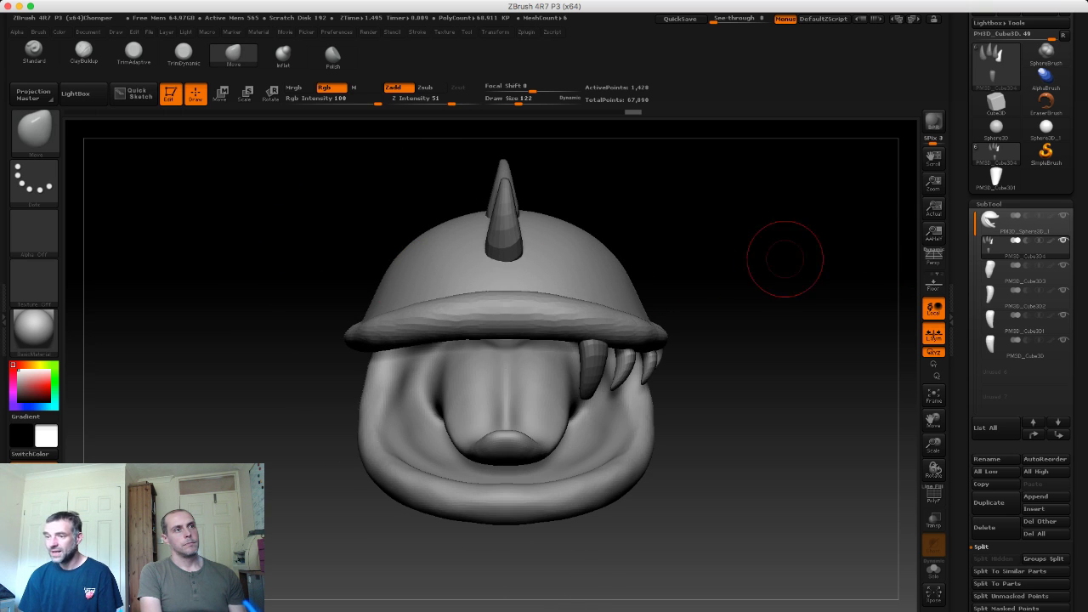
drag(753, 250, 612, 257)
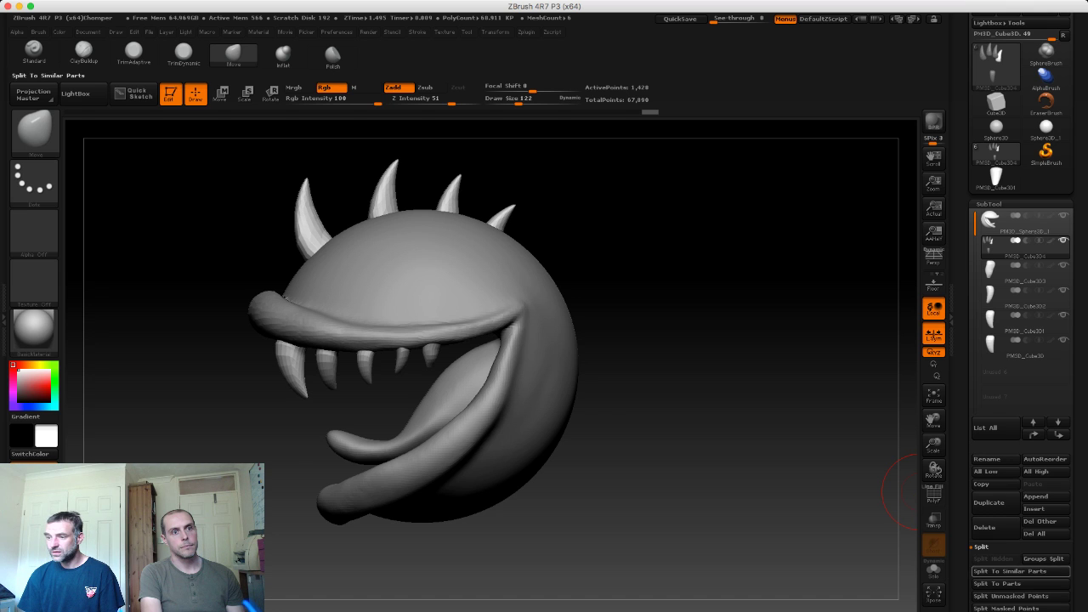
Step: Split the teeth mesh into separate SubTools with Split To Parts
click(1003, 583)
click(873, 605)
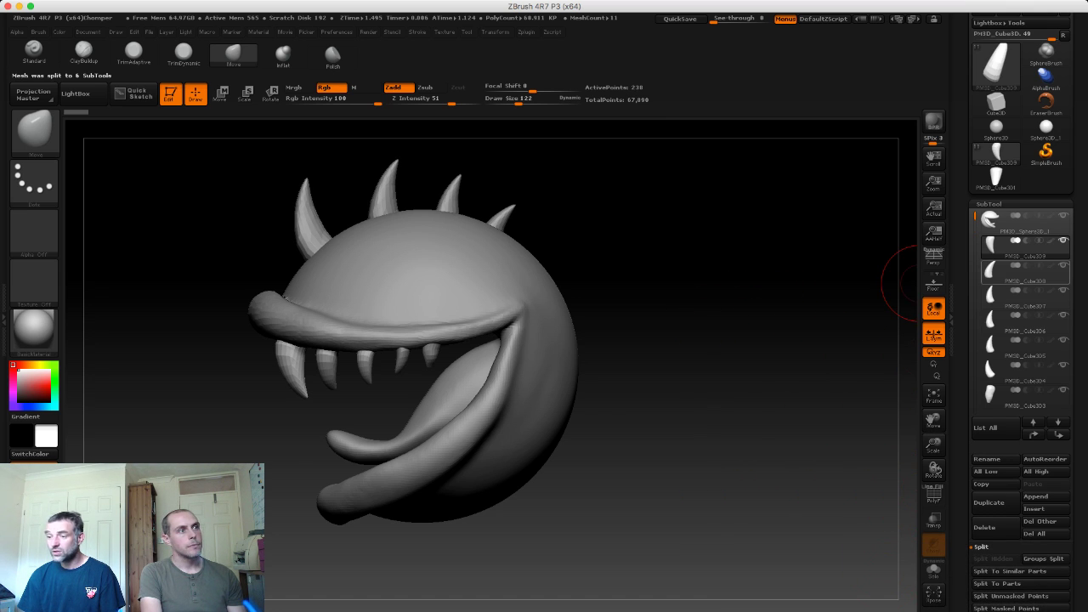
key(Down)
key(Down)
key(Down)
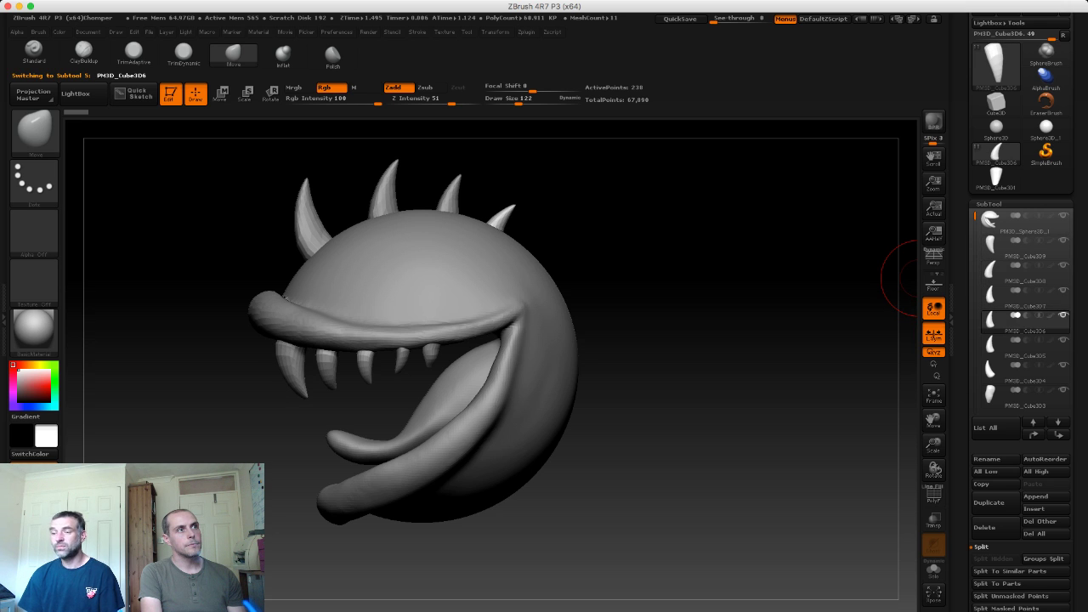
shift+drag(816, 309, 852, 309)
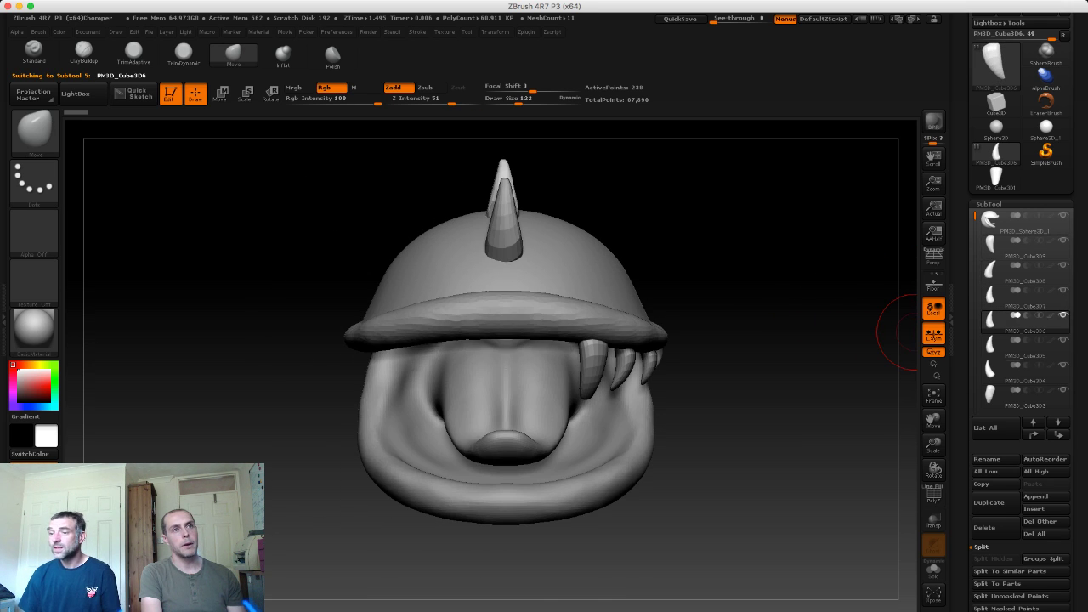
key(Down)
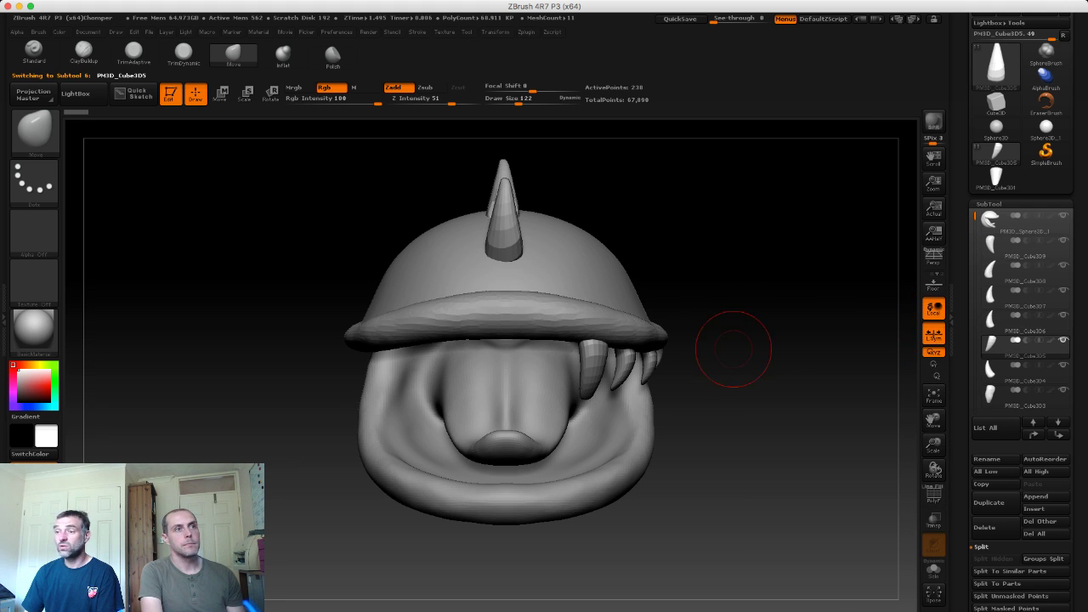
drag(733, 348, 914, 239)
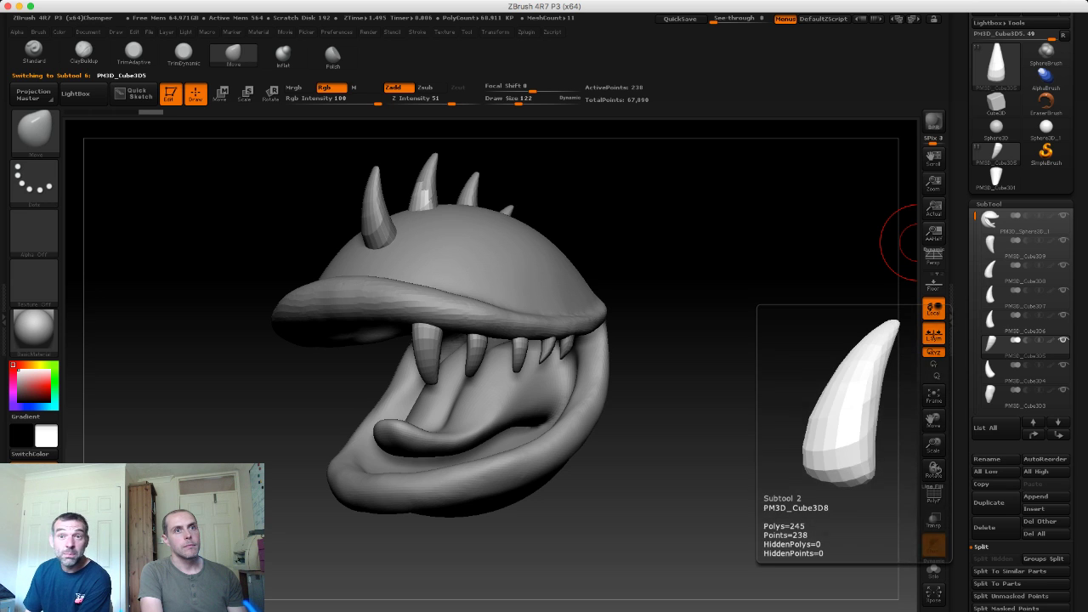
Step: Move the PM3D_Cube3D9 tooth down the SubTool list and inspect the other teeth
click(999, 247)
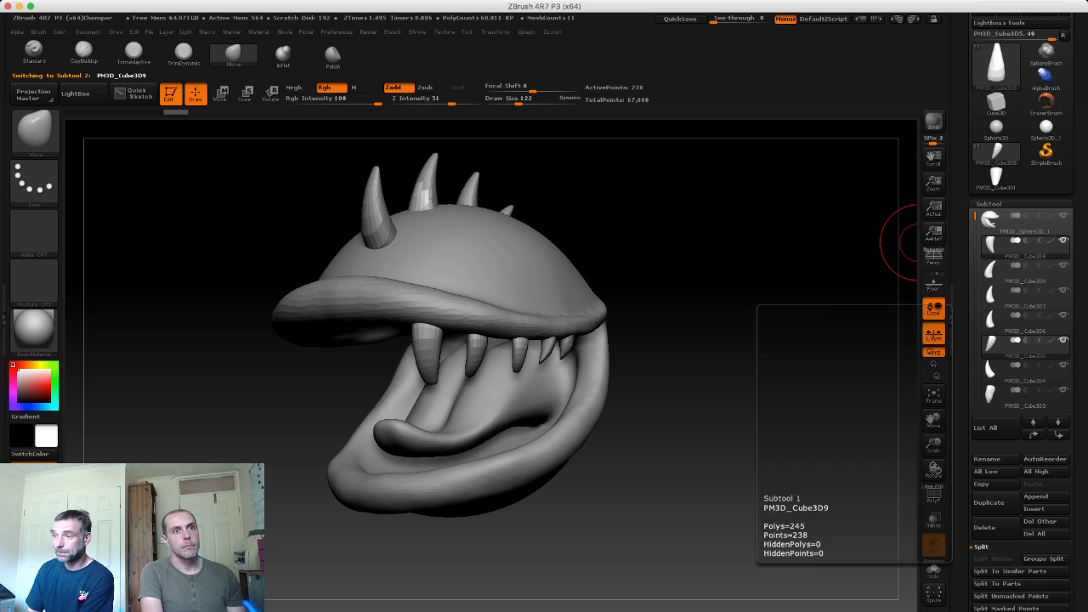
click(1059, 434)
click(1058, 434)
click(1058, 434)
click(1059, 435)
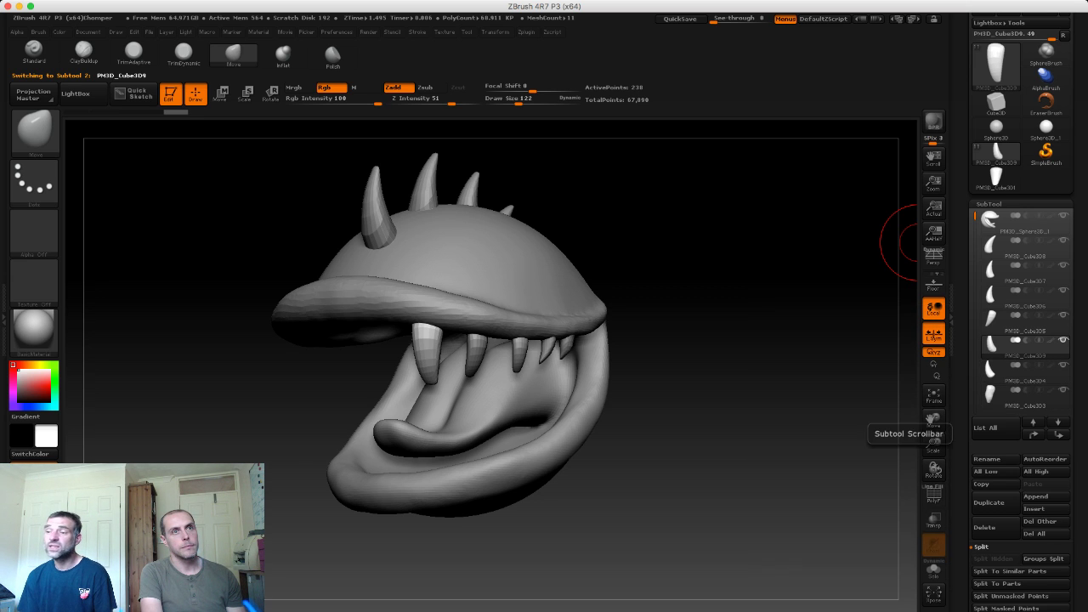
scroll(1020, 340, down, 2)
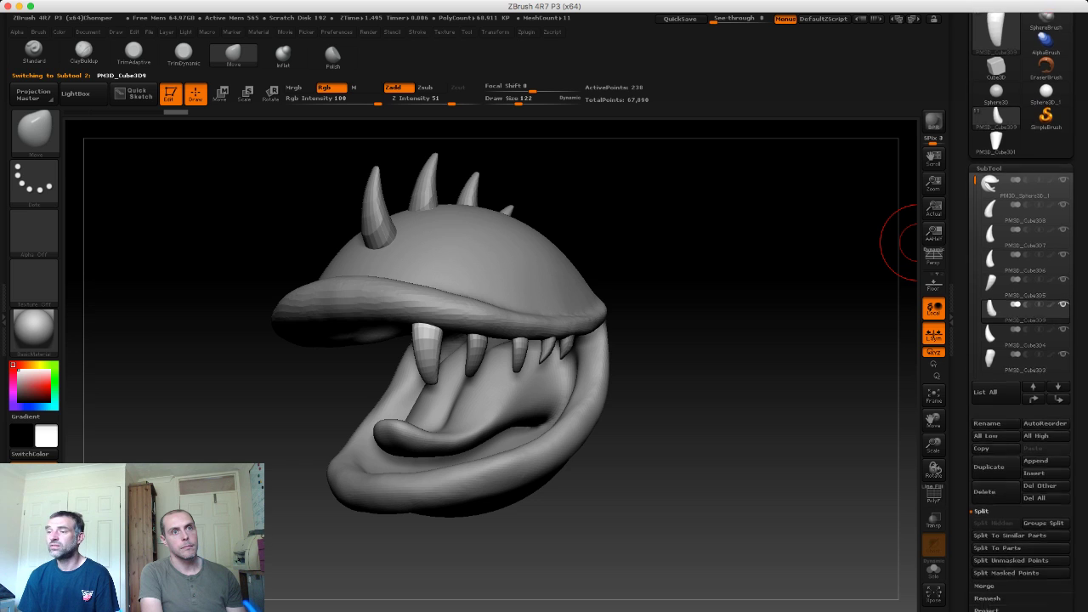
click(1059, 365)
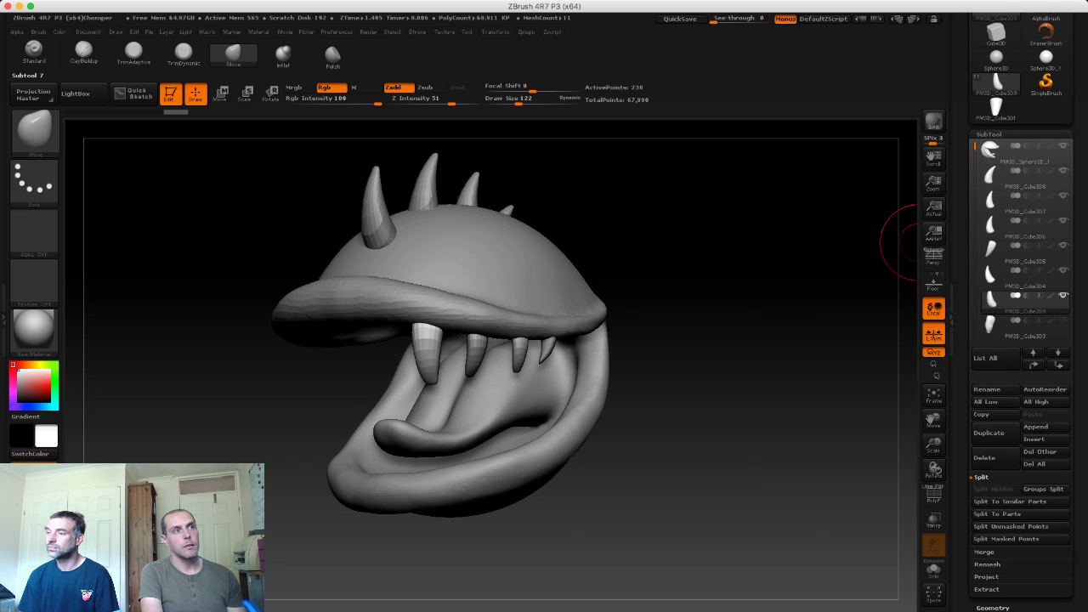
click(1011, 273)
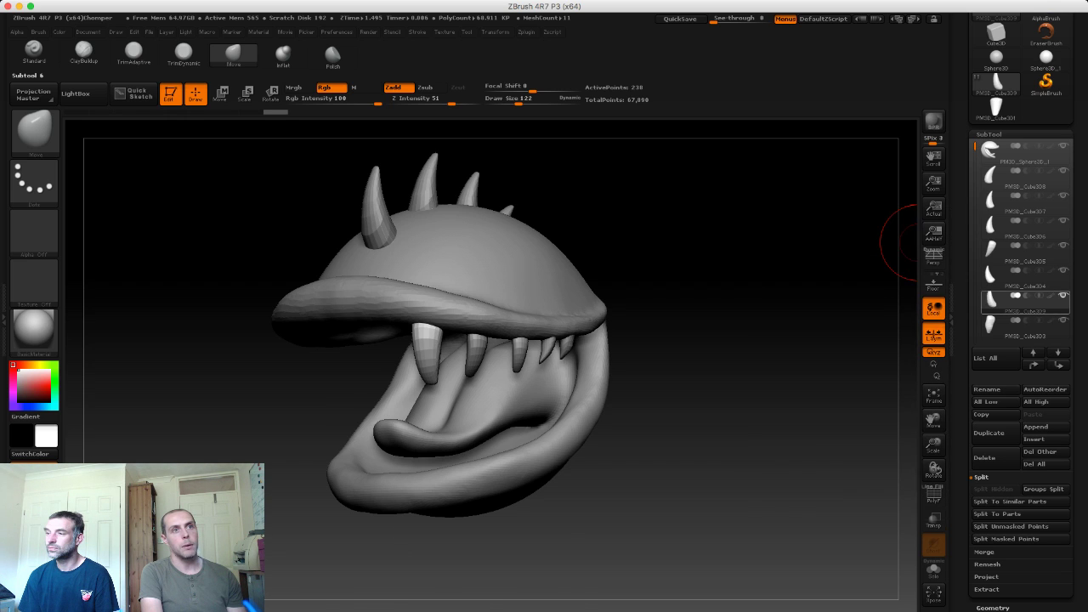
click(975, 356)
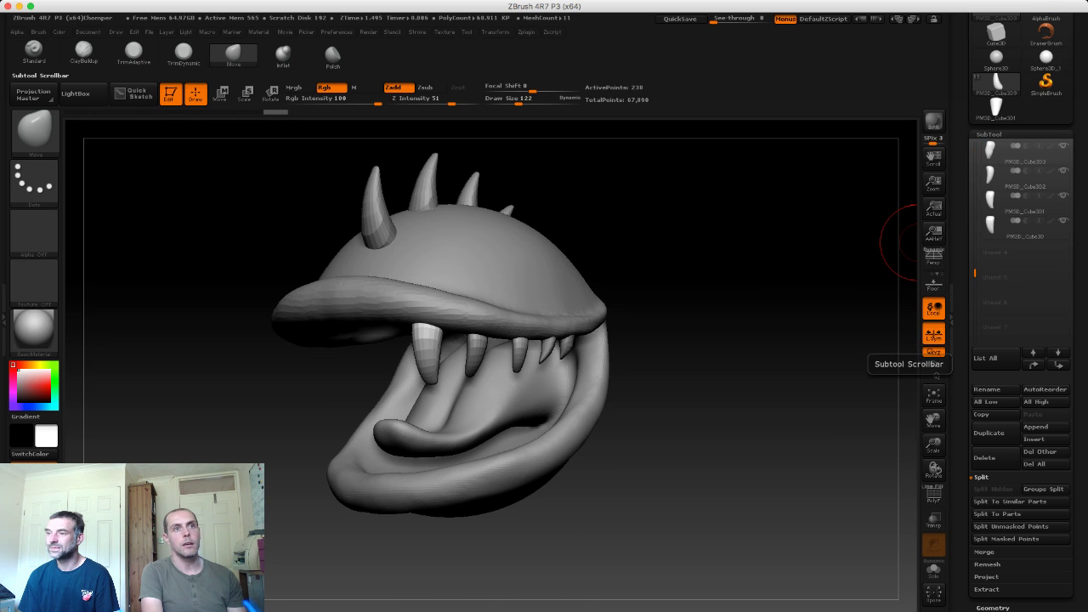
drag(975, 274, 975, 219)
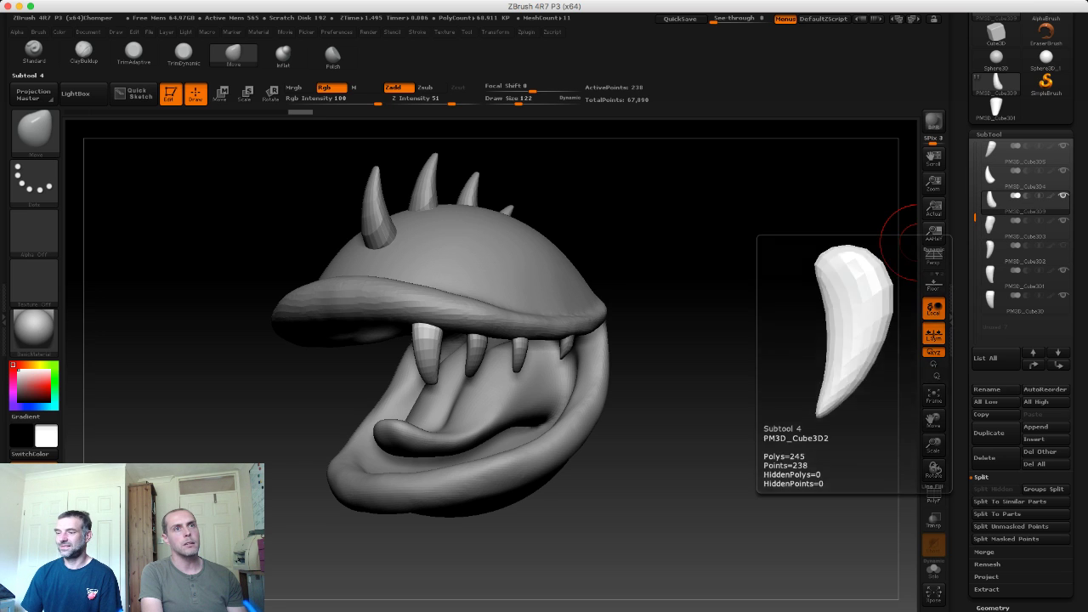
mouse_move(1020, 274)
click(1063, 271)
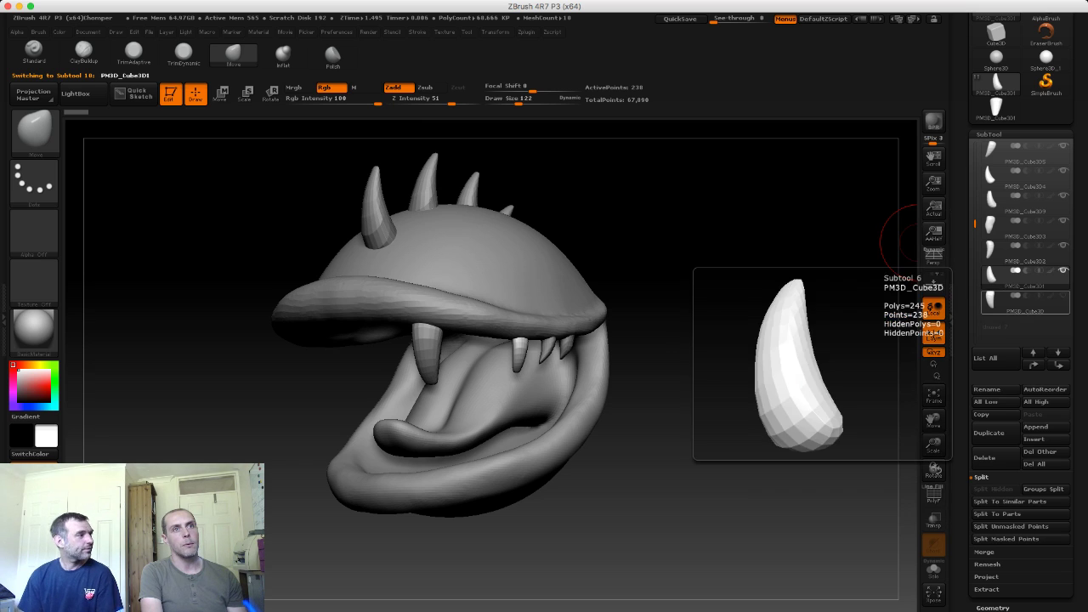
key(Up)
key(Up)
key(Up)
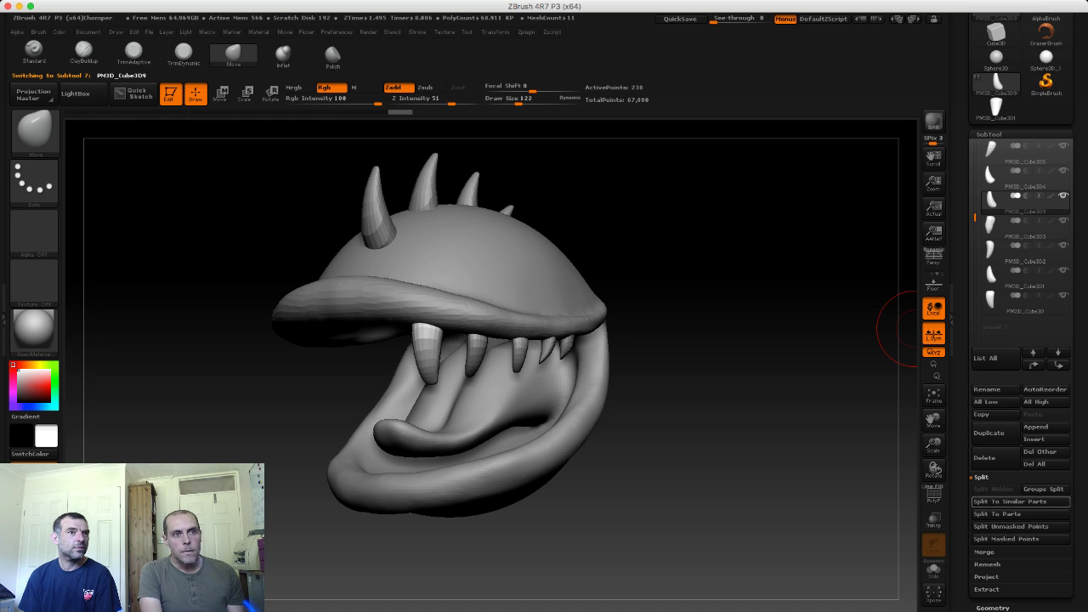
Step: Merge Down the tooth SubTools into one, then duplicate the merged SubTool
click(984, 552)
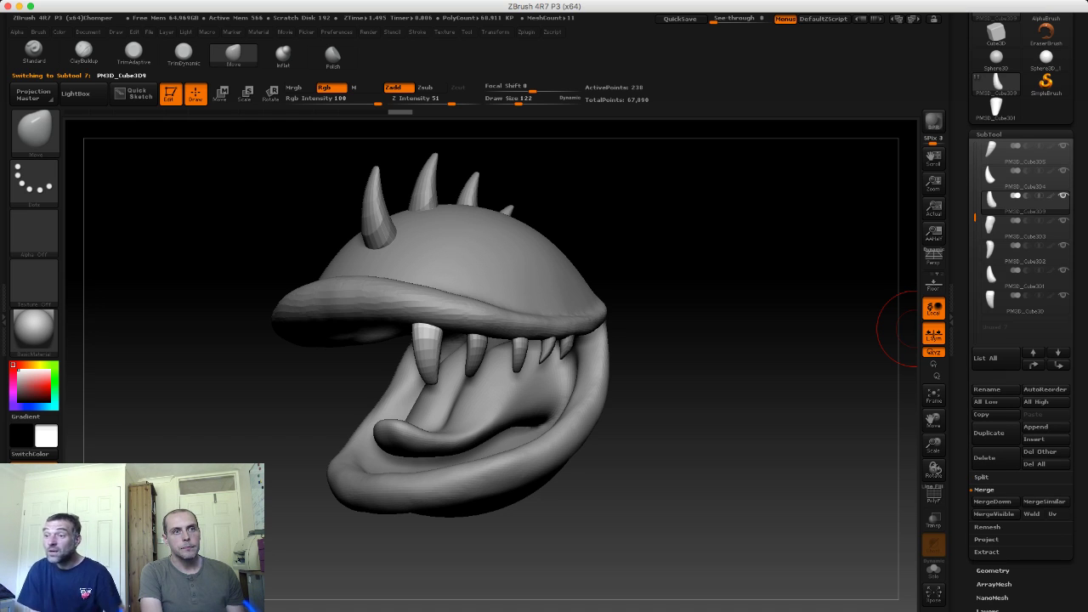
click(996, 502)
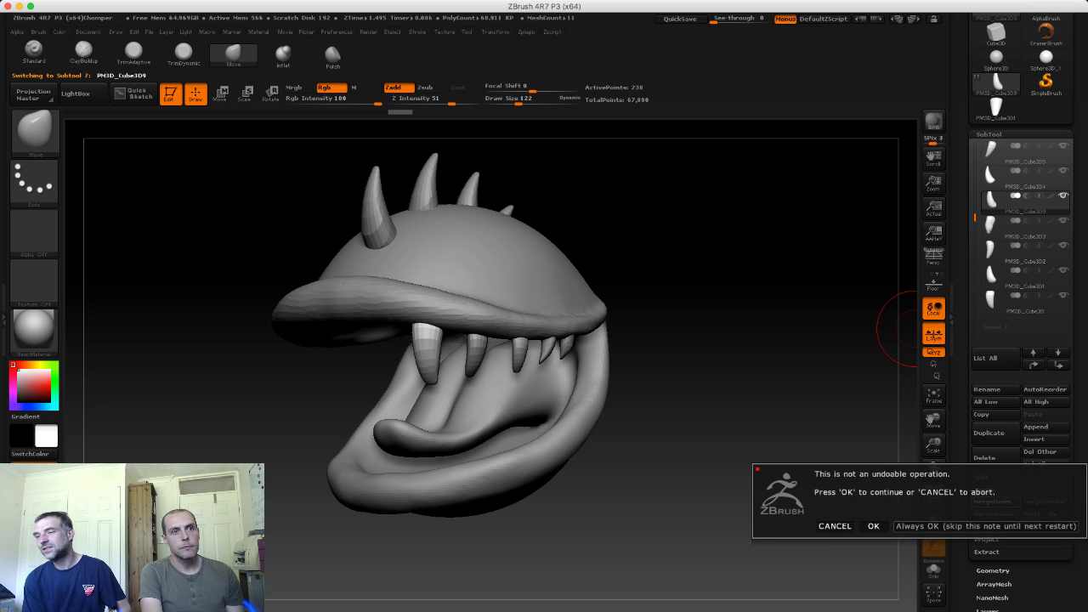
click(873, 525)
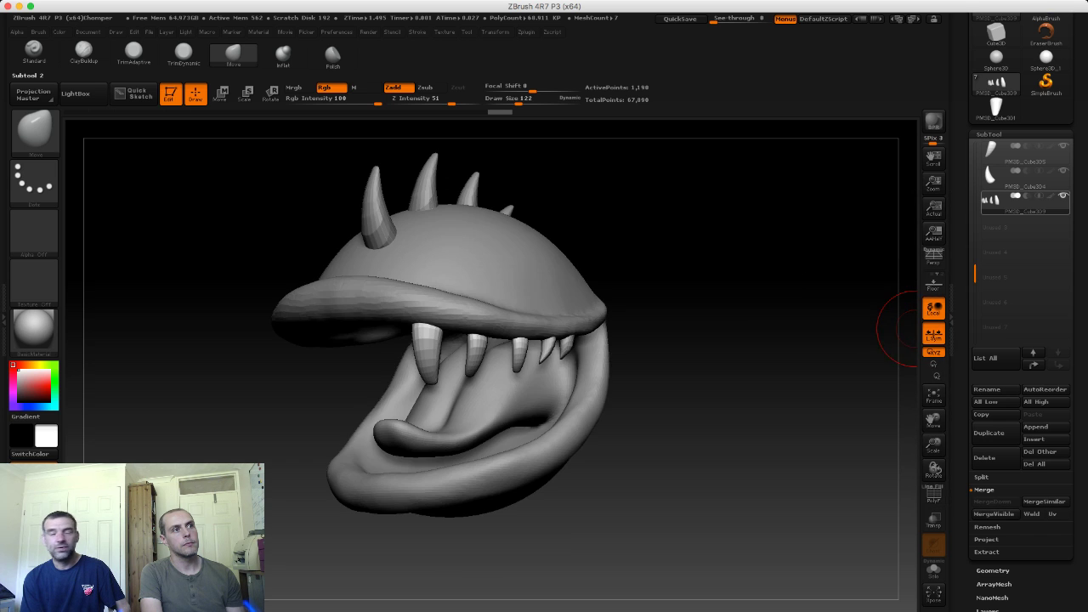
mouse_move(888, 330)
mouse_down()
mouse_move(765, 336)
mouse_move(782, 275)
mouse_move(765, 281)
mouse_move(799, 272)
mouse_move(799, 282)
mouse_move(668, 320)
mouse_up()
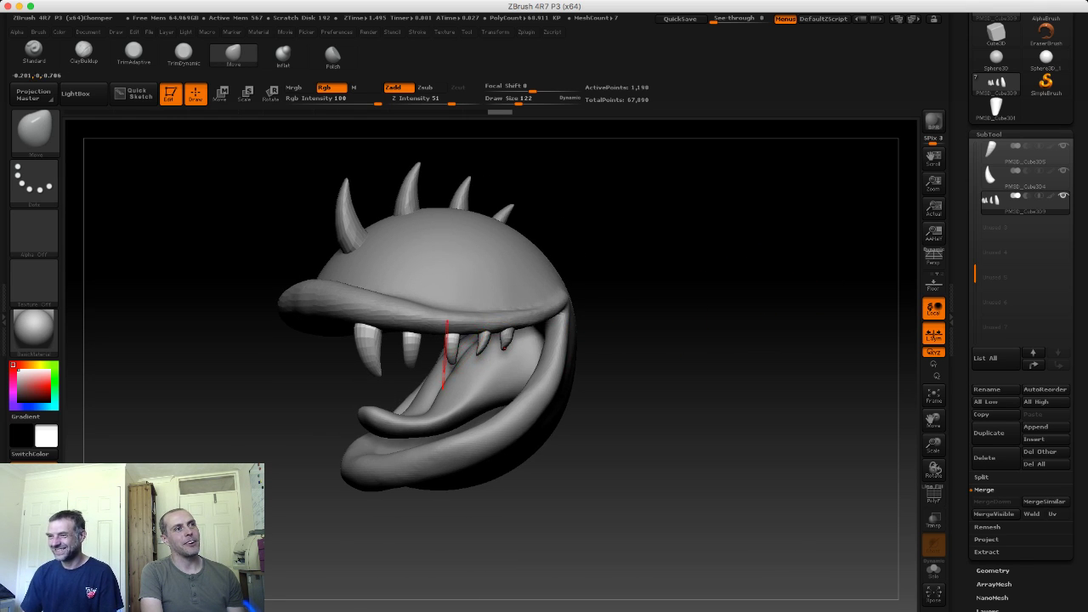
shift+drag(243, 241, 341, 270)
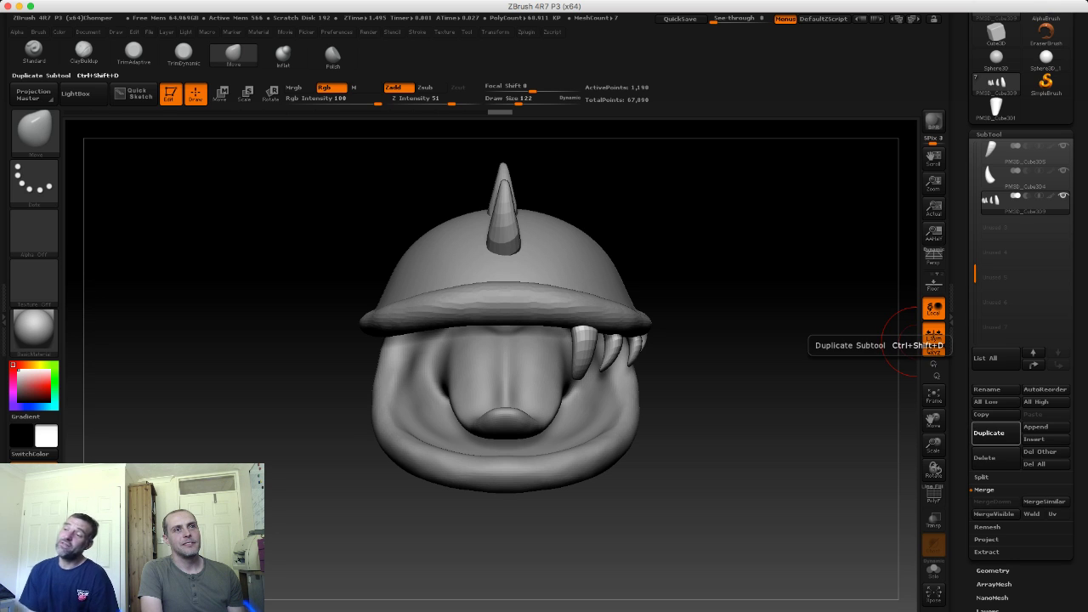
click(989, 432)
scroll(1020, 340, down, 1)
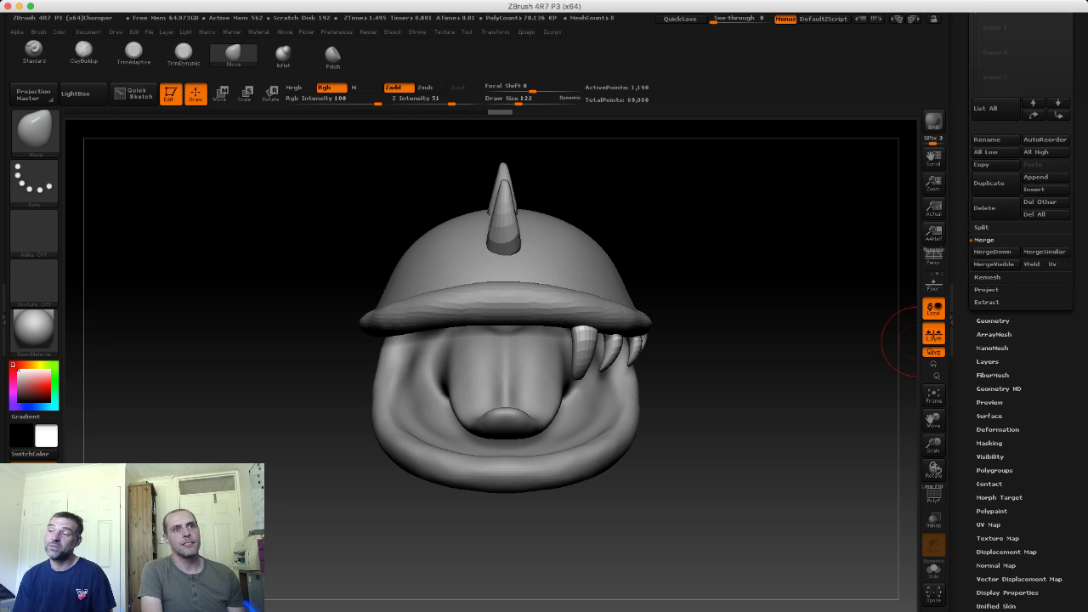
Step: Mirror the duplicated upper teeth to the opposite side with Deformation > Mirror
click(997, 429)
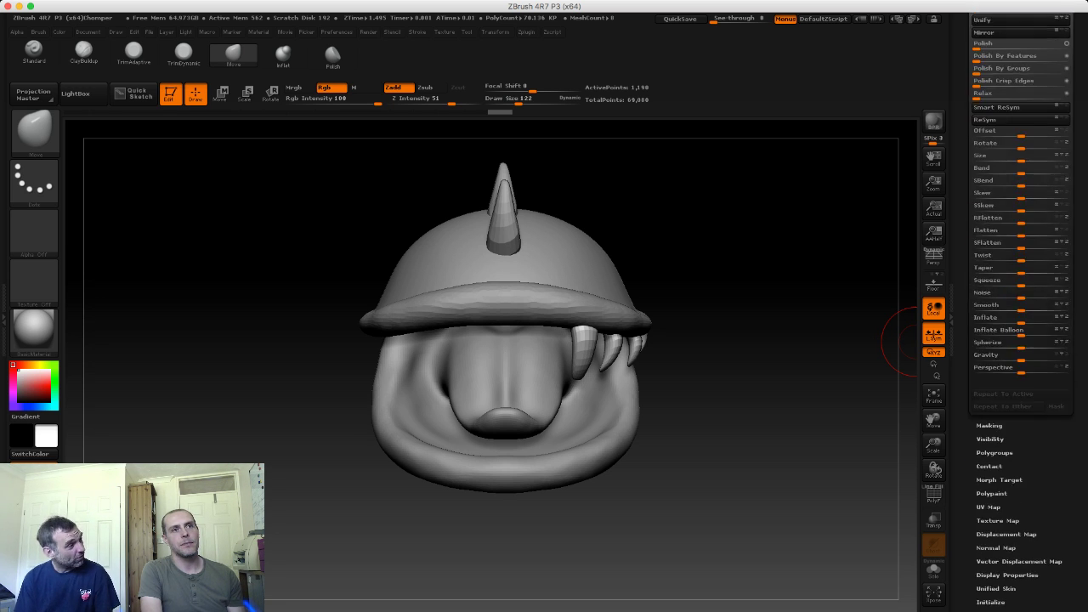
scroll(1011, 255, up, 3)
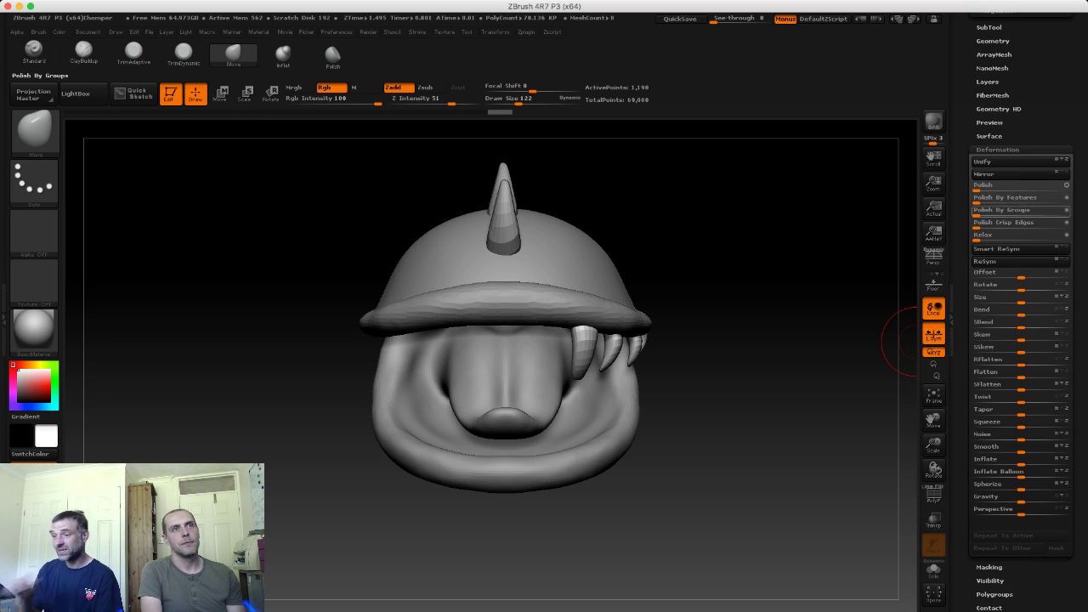
click(986, 173)
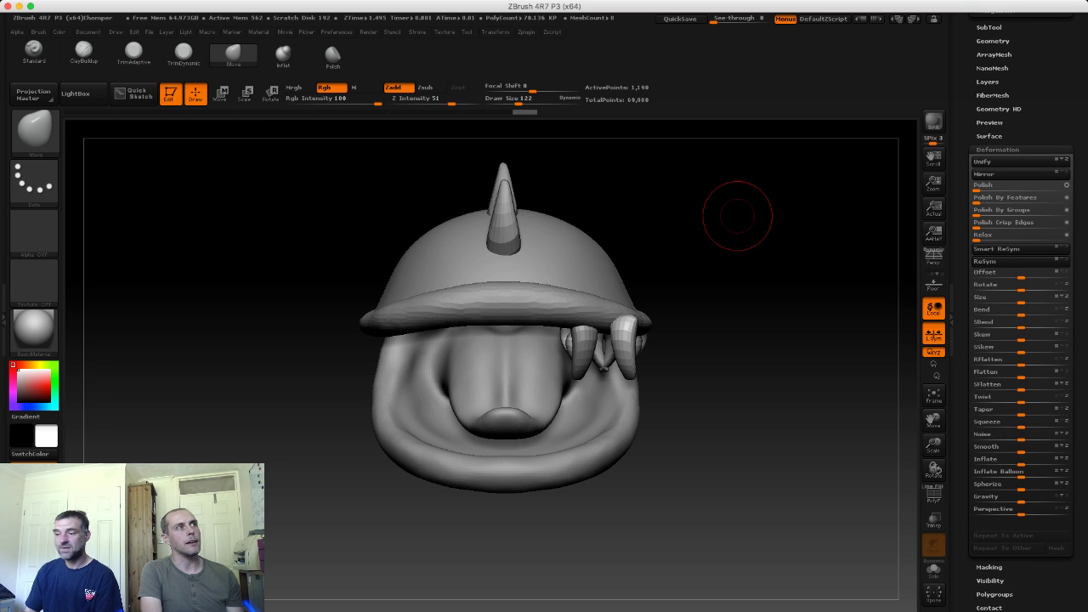
Step: Spread the upper teeth along both sides of the mouth with a Transpose Move line
click(220, 94)
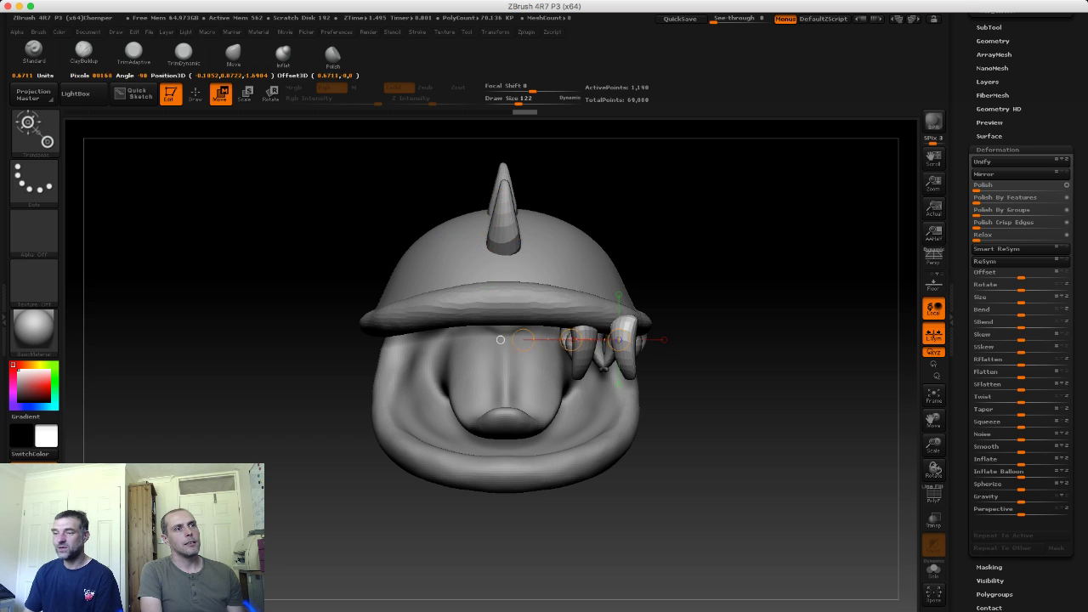
drag(555, 342, 651, 343)
drag(532, 343, 391, 344)
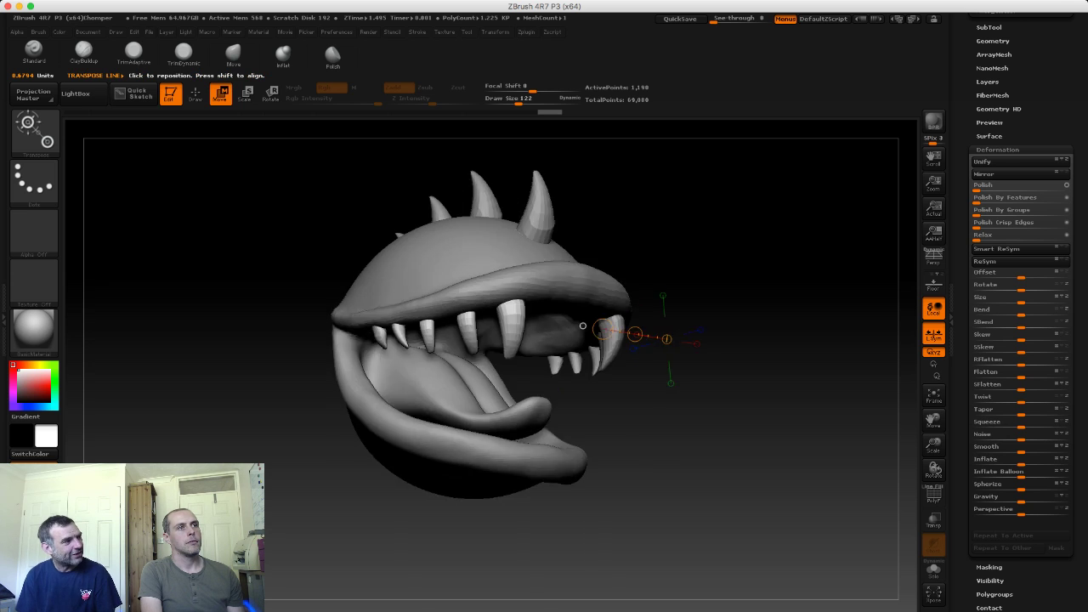
drag(582, 326, 547, 341)
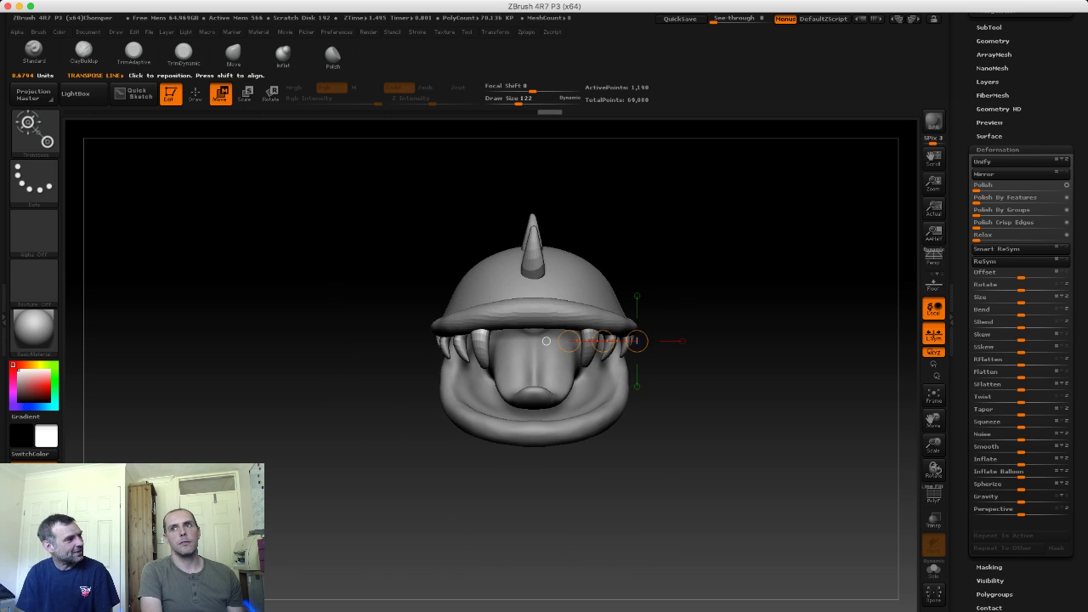
scroll(546, 341, up, 2)
scroll(532, 342, up, 2)
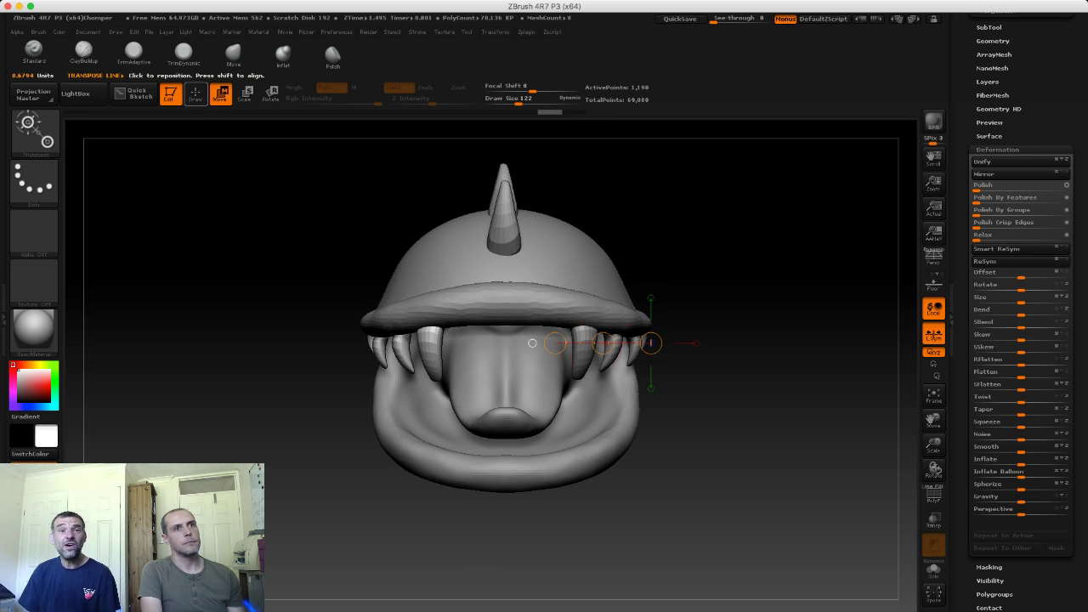
key(q)
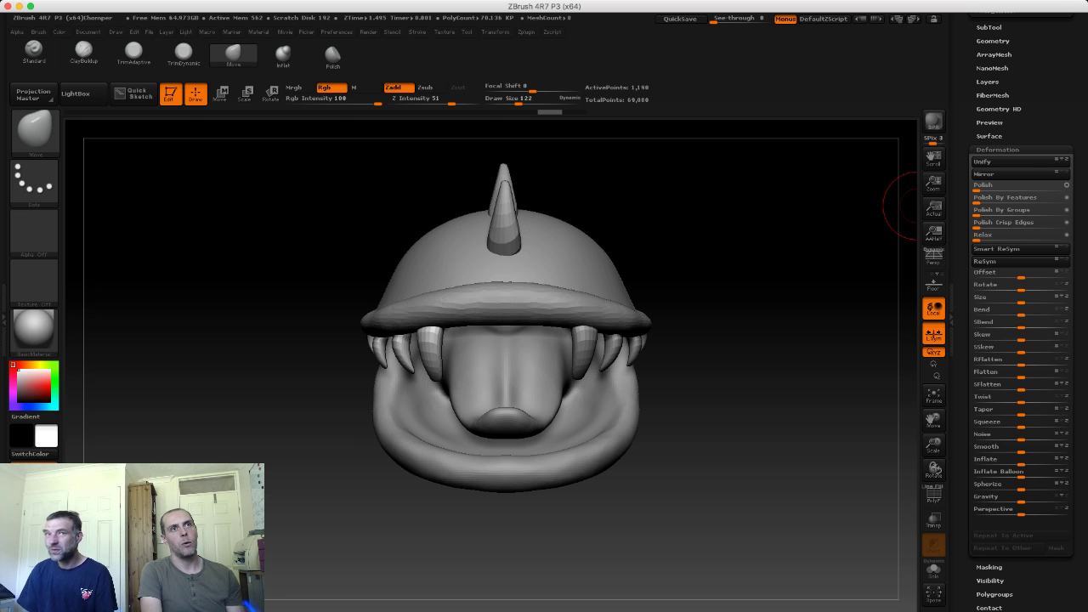
scroll(1020, 340, up, 3)
scroll(1020, 340, up, 2)
Step: Select the horn subtool and Ctrl-drag a duplicate of it with Transpose Move
click(989, 232)
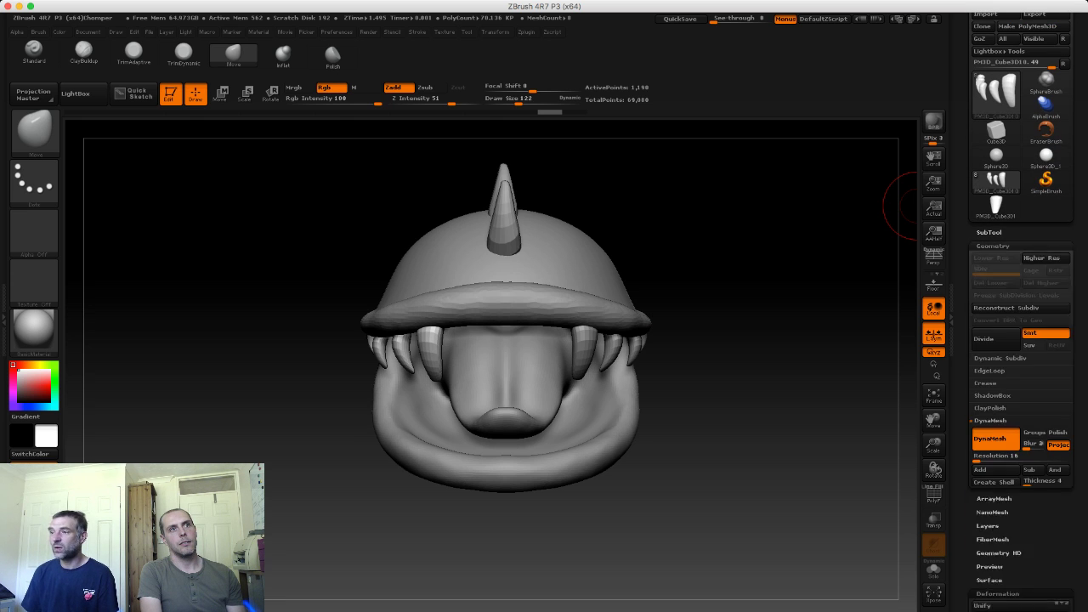
scroll(975, 300, down, 1)
alt+click(503, 212)
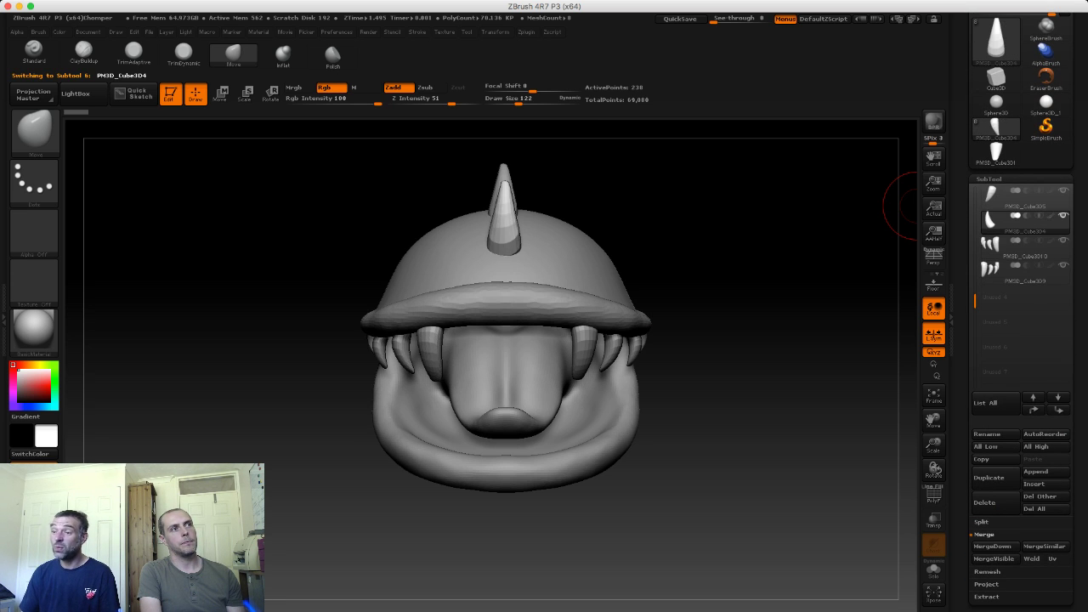
drag(784, 249, 541, 223)
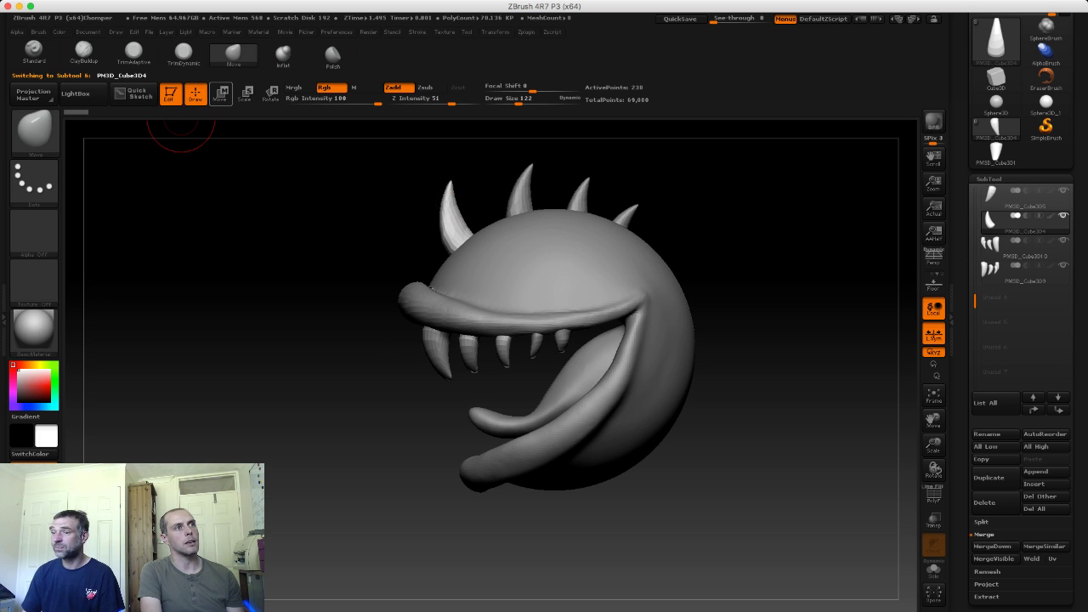
key(w)
mouse_move(446, 222)
mouse_down()
mouse_move(451, 165)
mouse_move(399, 270)
mouse_up()
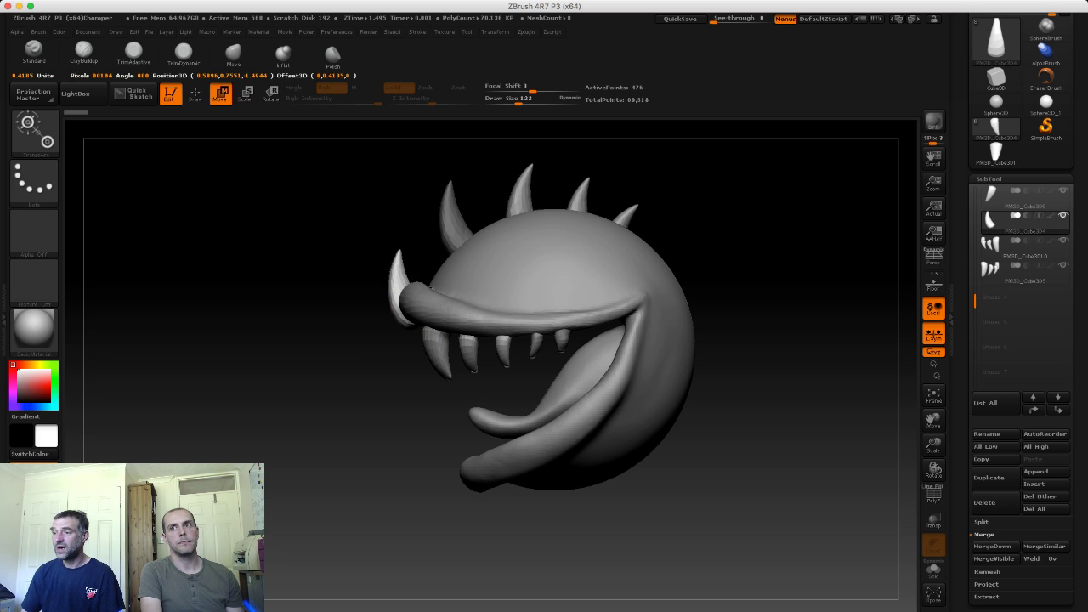
shift+drag(723, 340, 646, 340)
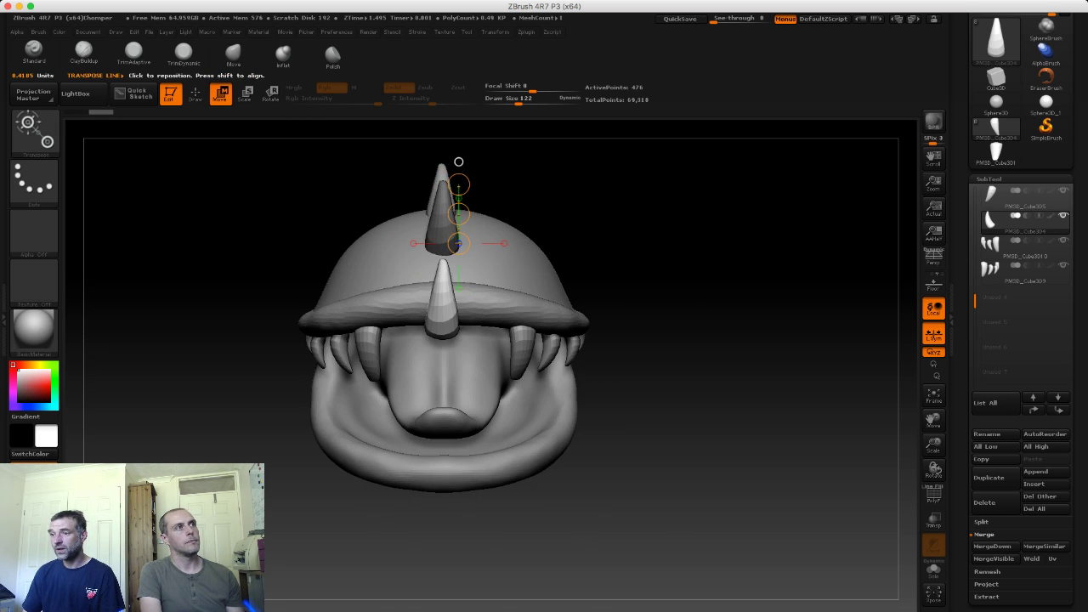
Step: Rotate the horn copy to point down over the nose as a front tusk
key(r)
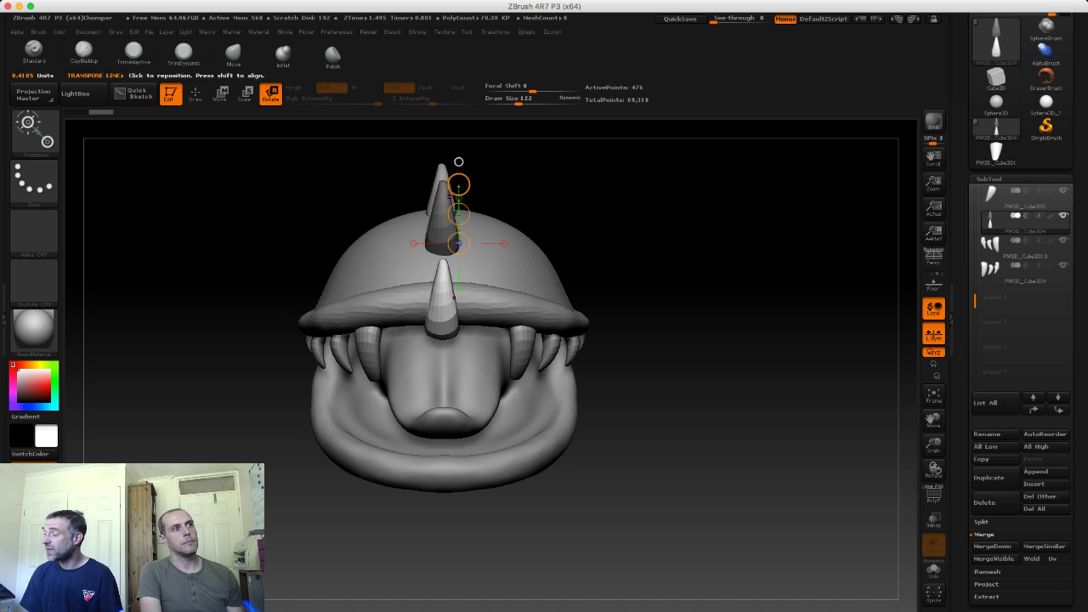
drag(459, 162, 430, 366)
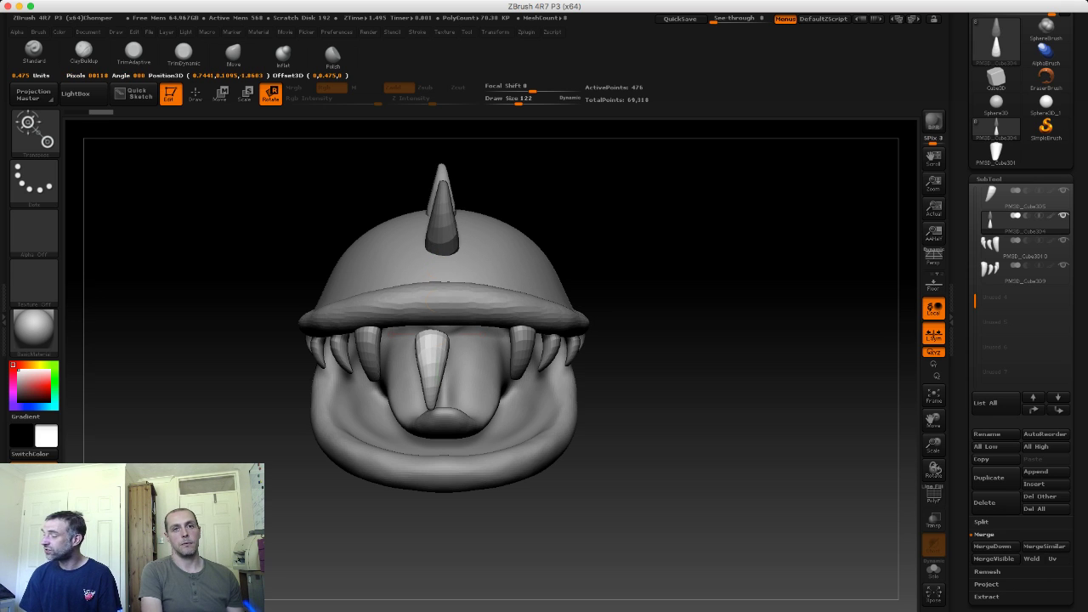
drag(429, 346, 429, 347)
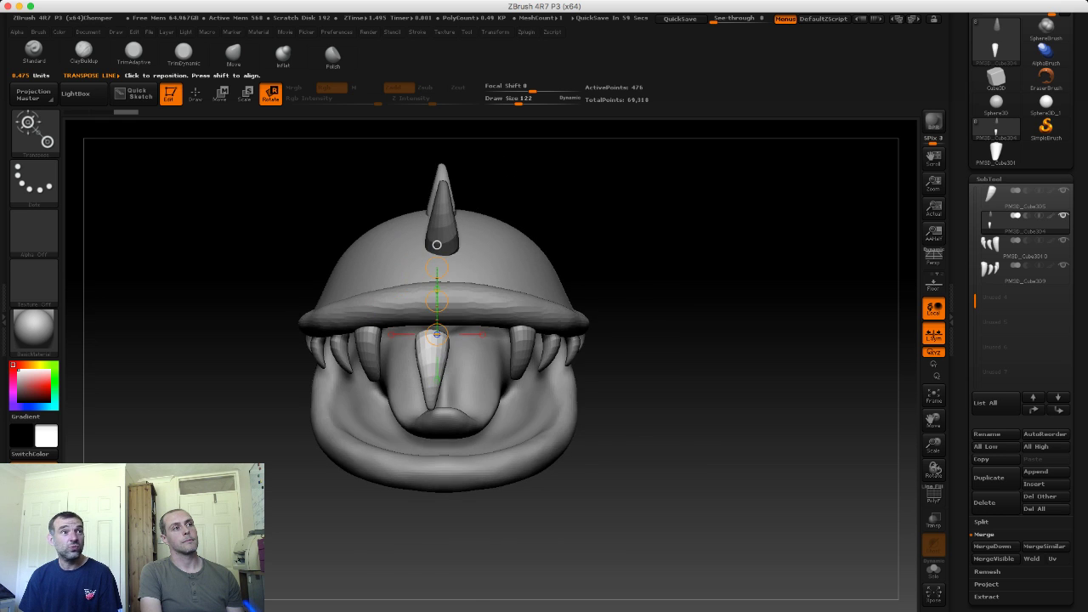
drag(722, 340, 808, 340)
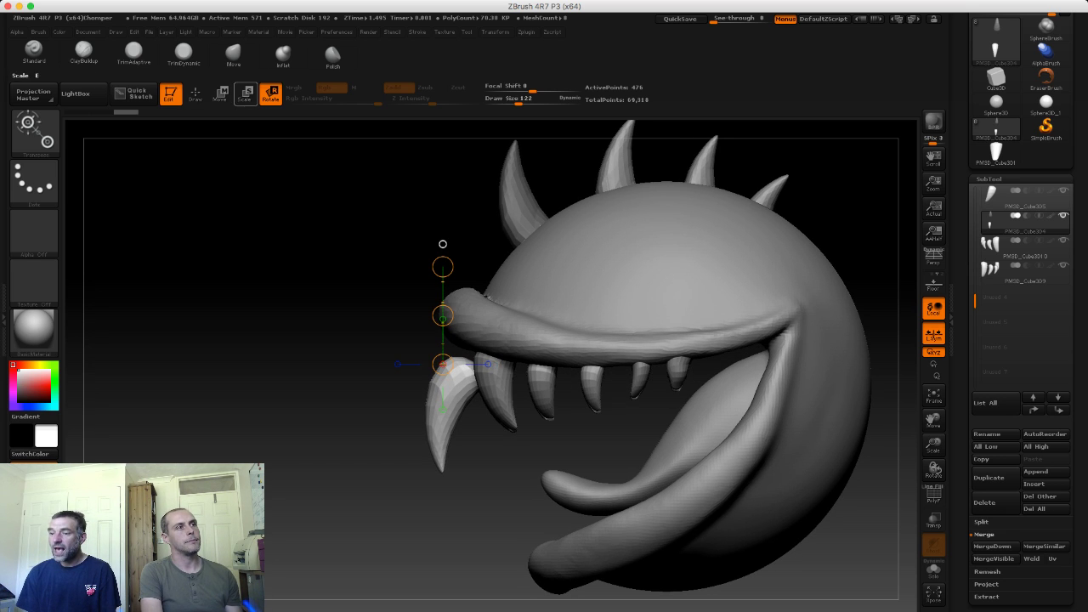
Step: Twist the curved tooth, raise it into the mouth, and shrink it narrower and shorter
click(450, 381)
drag(447, 397, 472, 338)
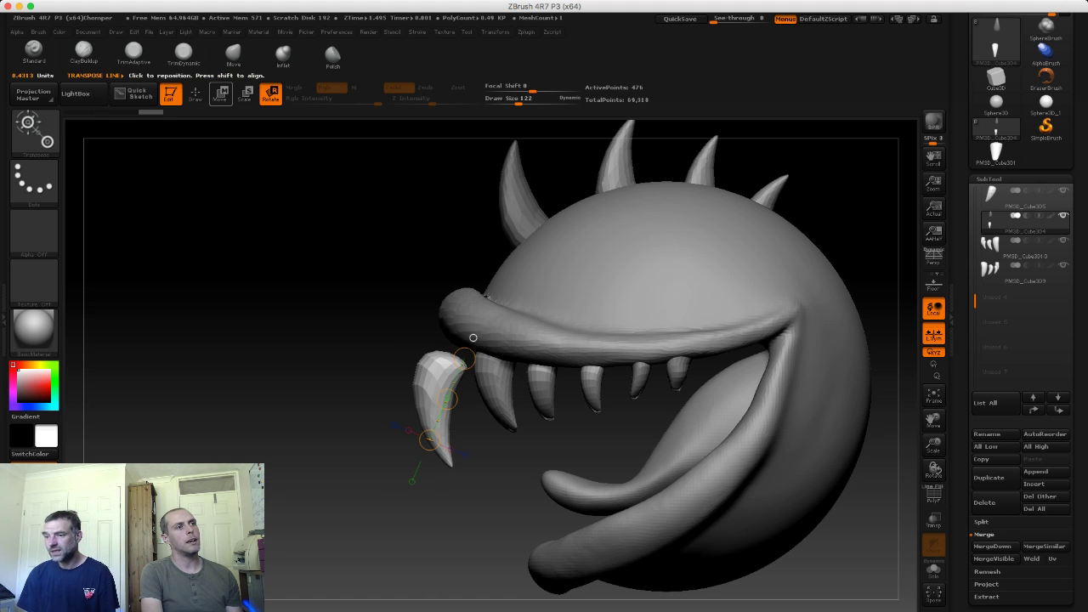
key(w)
drag(473, 337, 428, 324)
scroll(428, 324, up, 2)
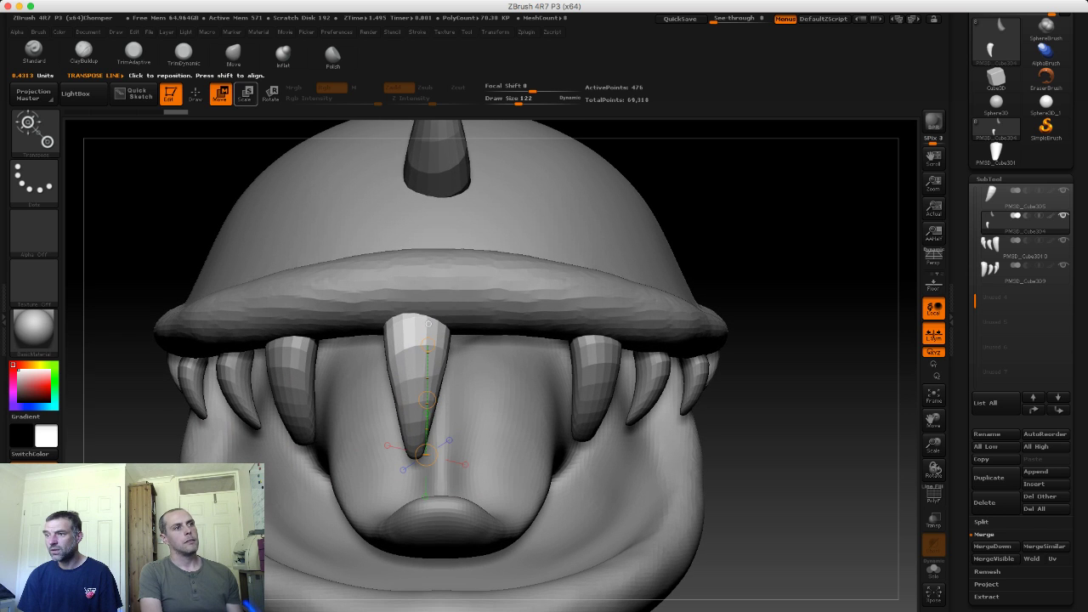
key(e)
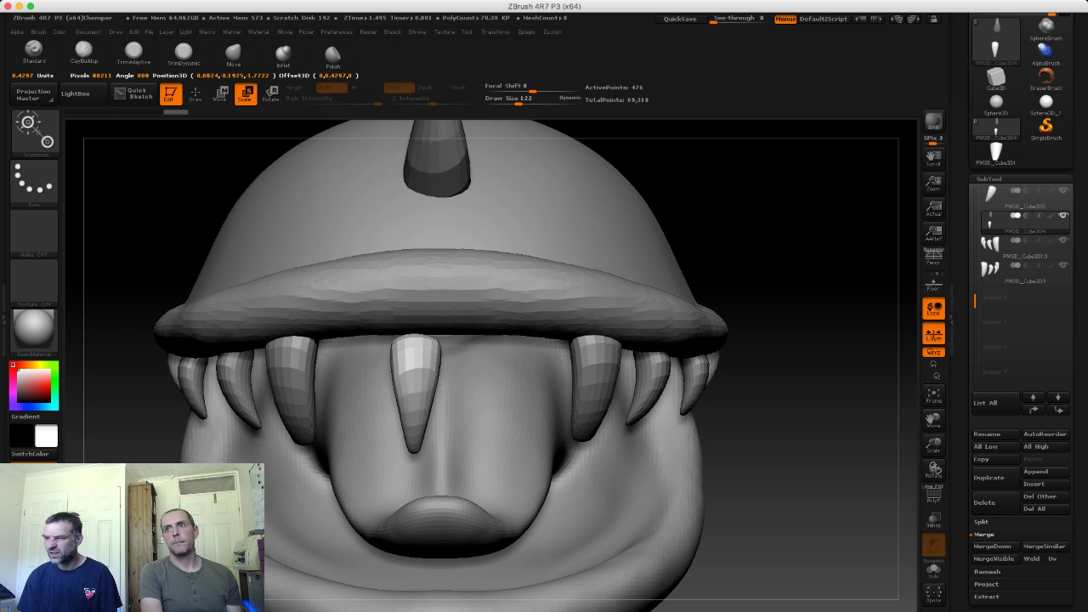
drag(428, 346, 421, 378)
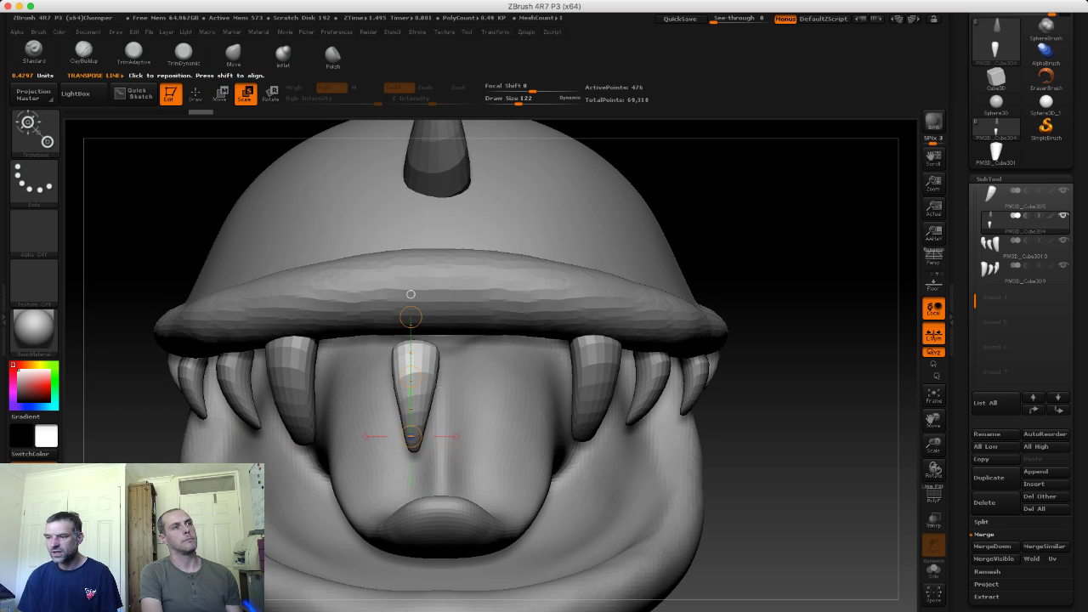
Step: Position the tooth just left of centre, tucked back under the upper lip
key(w)
drag(411, 375, 375, 378)
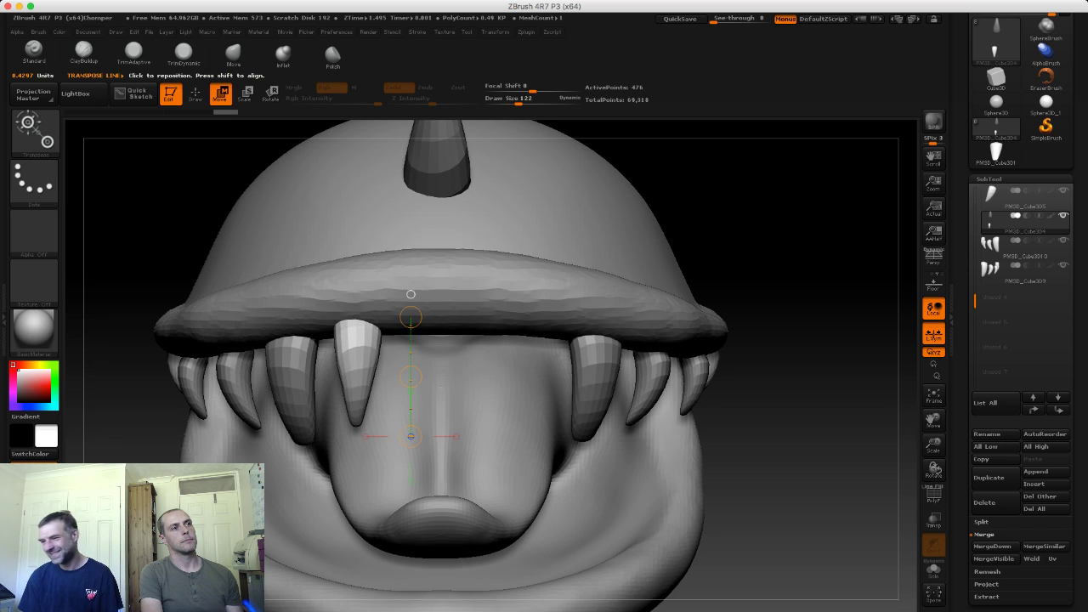
drag(595, 255, 765, 255)
drag(397, 383, 361, 324)
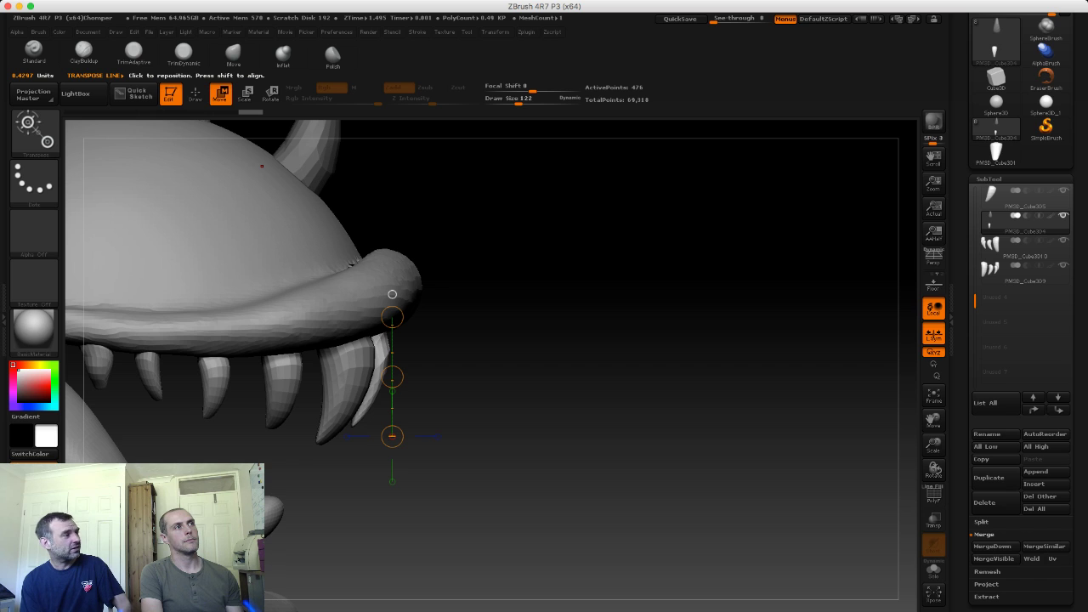
key(e)
drag(374, 314, 357, 429)
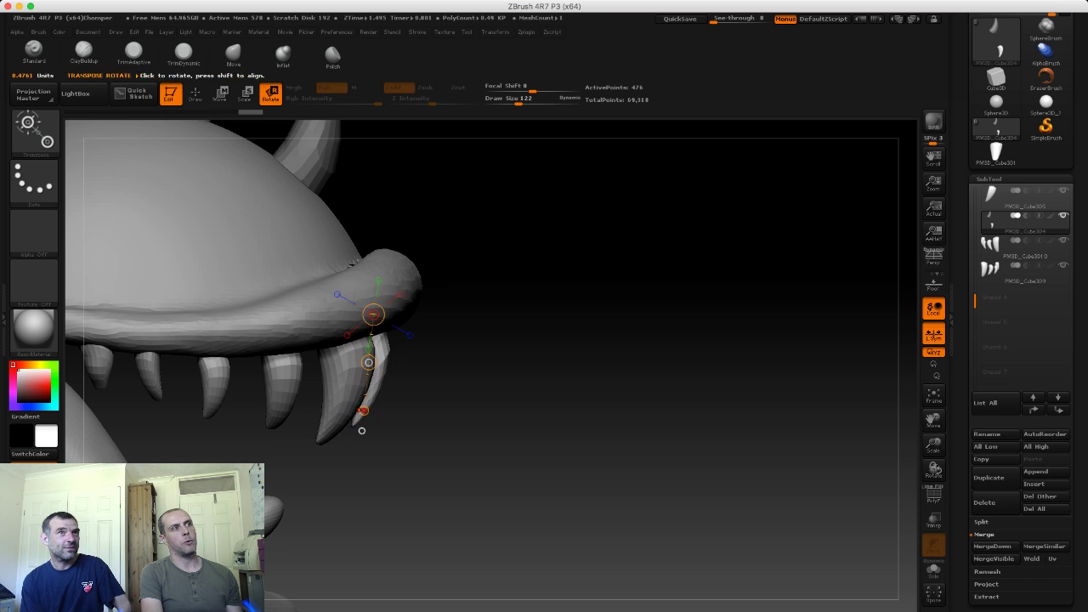
mouse_move(359, 430)
mouse_down()
mouse_move(383, 426)
mouse_move(372, 366)
mouse_up()
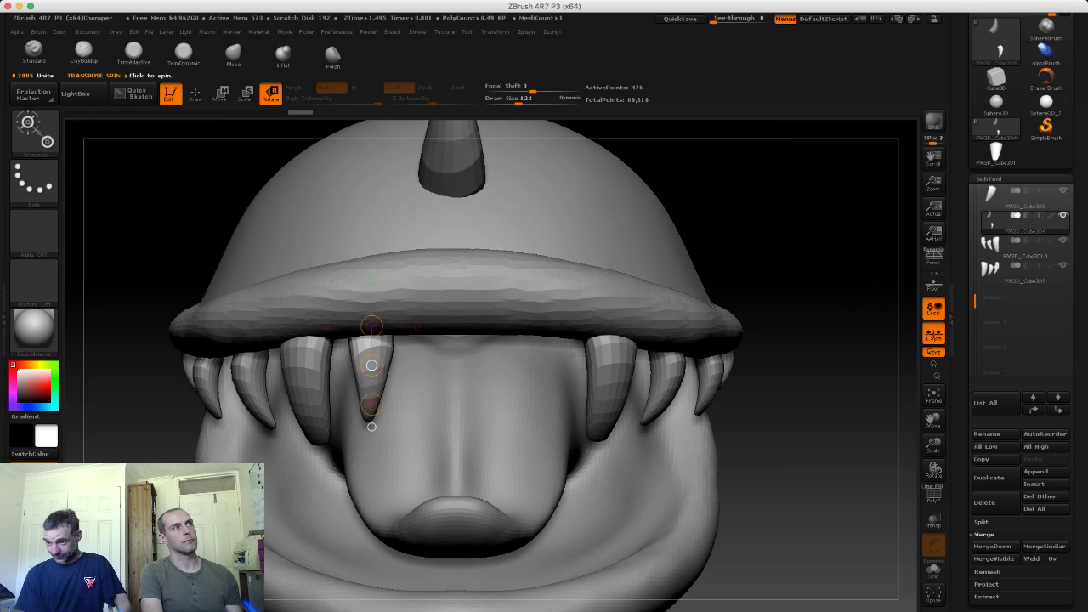
key(w)
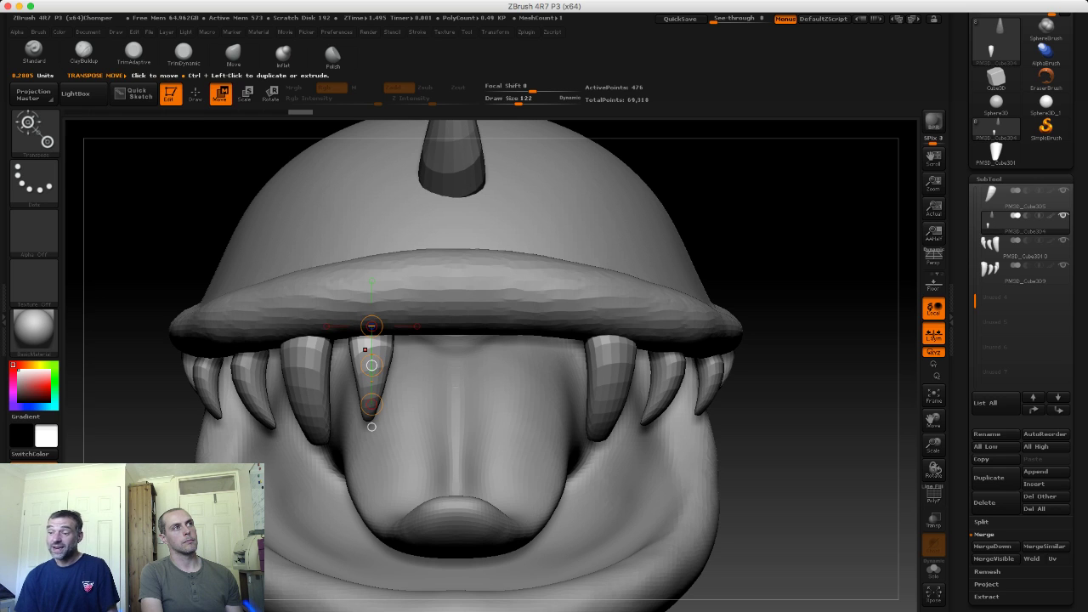
drag(371, 365, 399, 371)
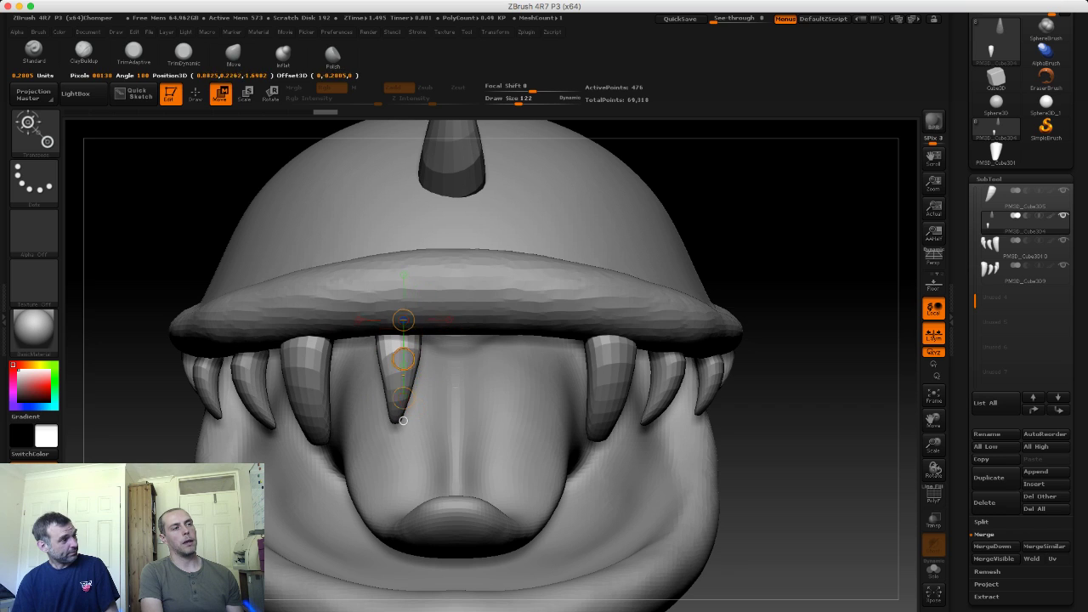
Step: Duplicate the front tooth to the right of centre and realign the transpose line beside it
ctrl+drag(399, 366, 511, 374)
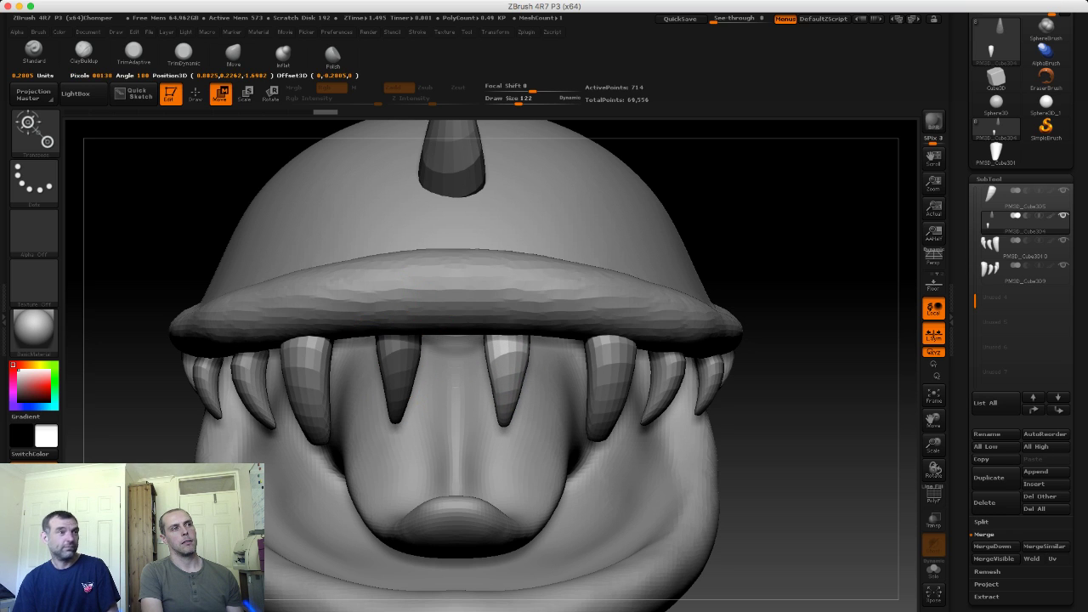
drag(404, 319, 404, 421)
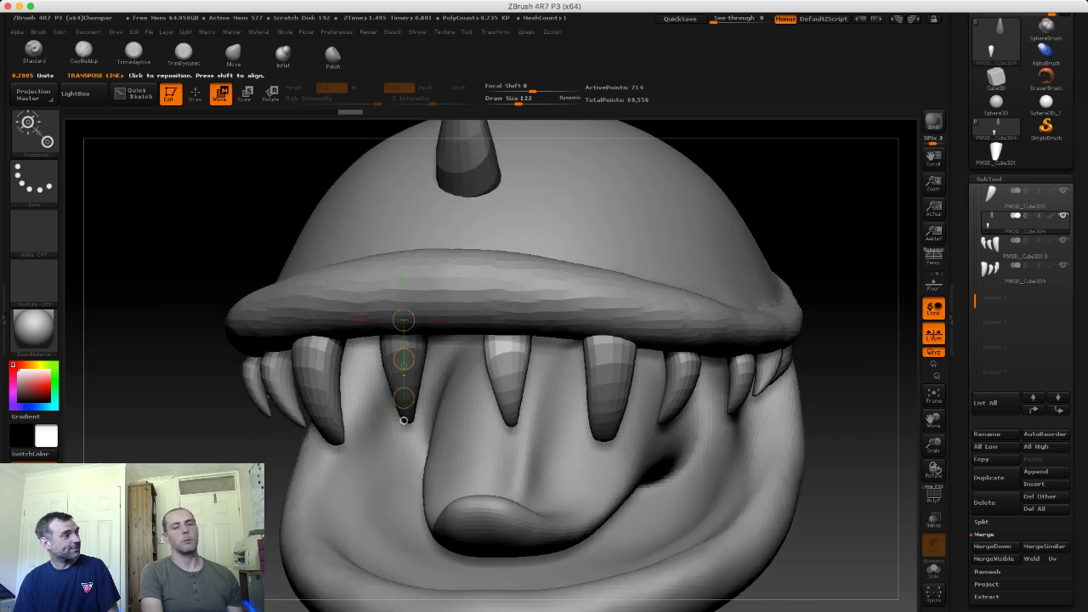
drag(808, 212, 638, 221)
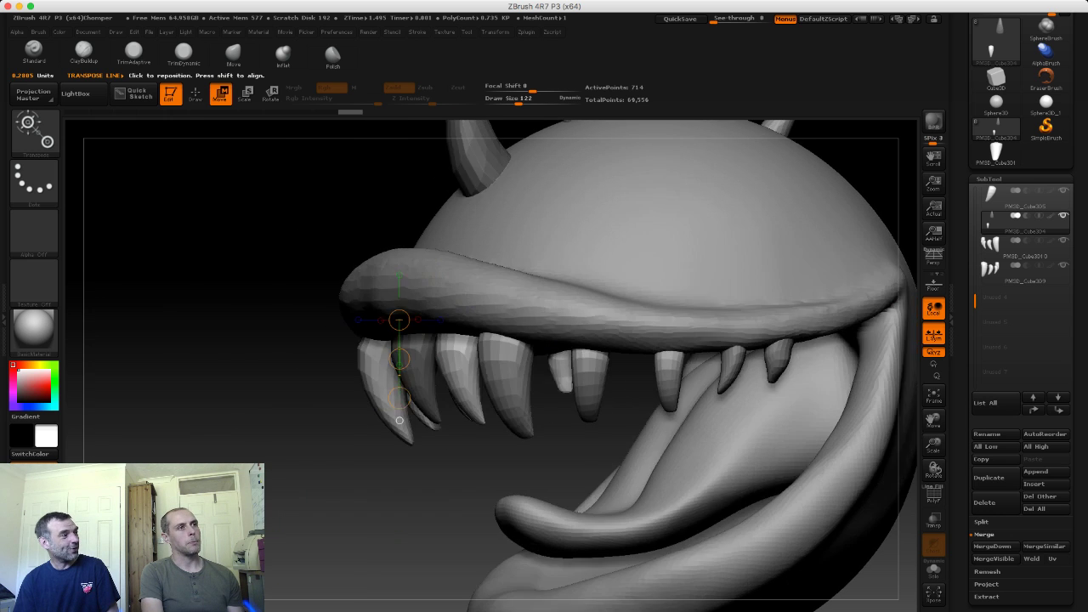
drag(395, 378, 368, 380)
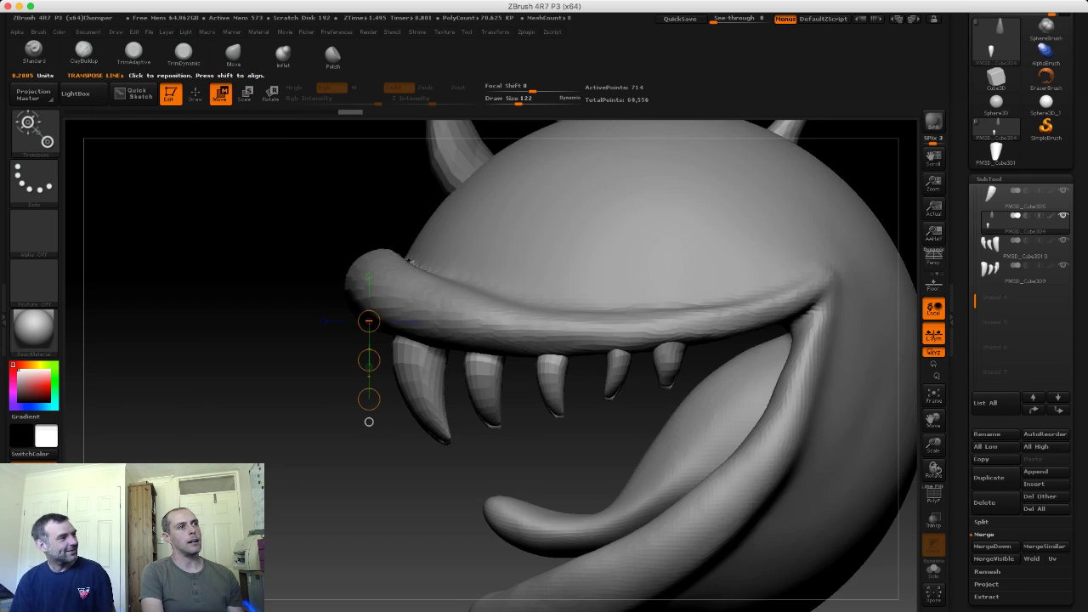
mouse_move(369, 422)
mouse_down()
mouse_move(470, 320)
mouse_move(510, 323)
mouse_up()
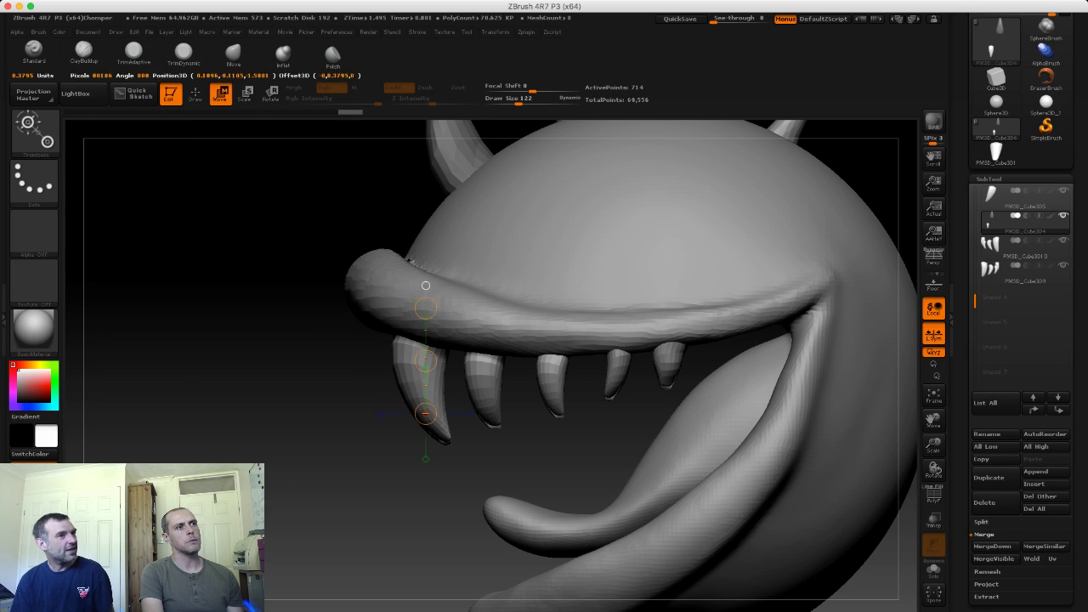
drag(418, 287, 498, 287)
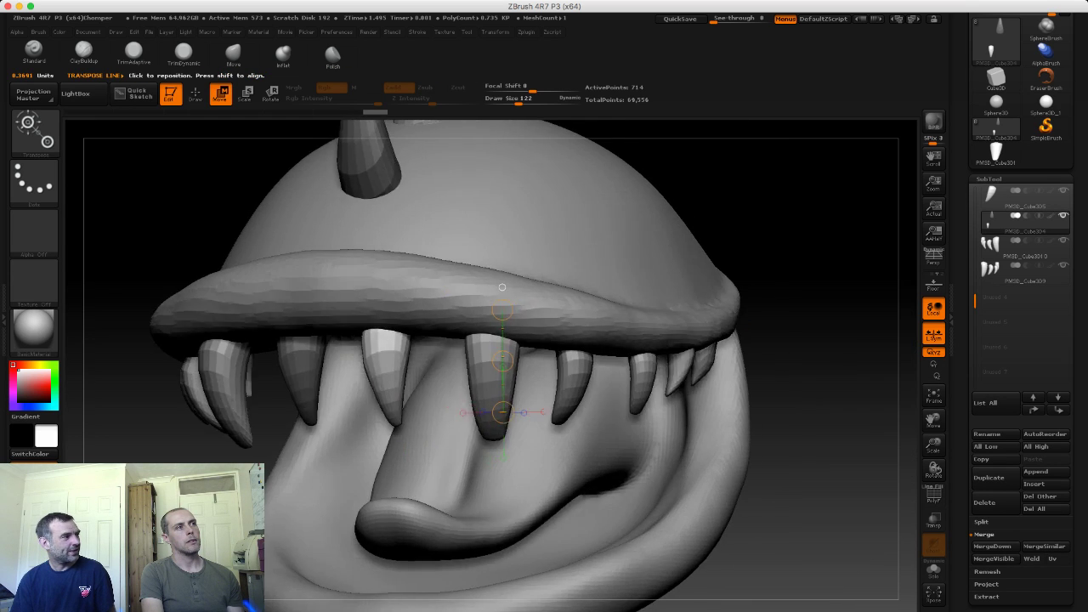
mouse_move(498, 412)
mouse_down()
mouse_move(498, 311)
mouse_move(426, 288)
mouse_up()
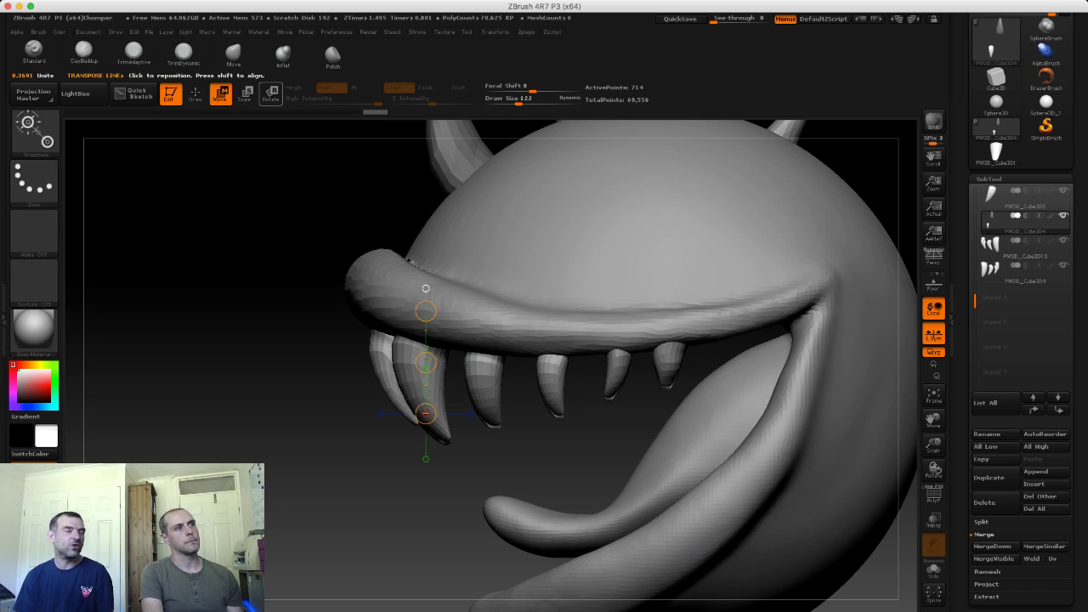
Step: Tilt the front fang slightly with Transpose Rotate and snap back to a front view
key(r)
drag(384, 325, 399, 412)
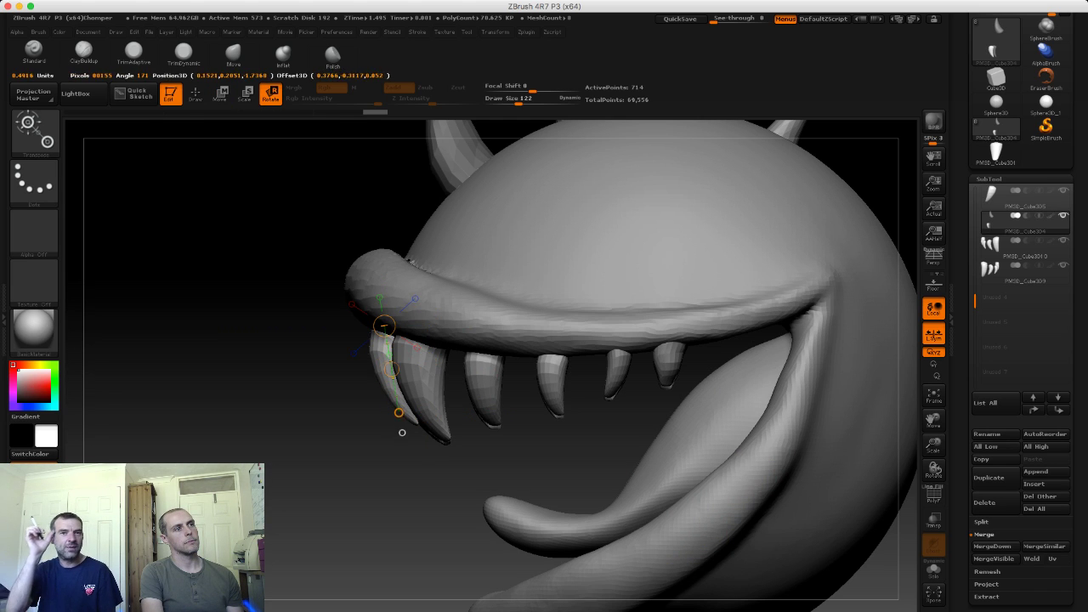
mouse_move(402, 432)
mouse_down()
mouse_move(417, 432)
mouse_move(403, 433)
mouse_up()
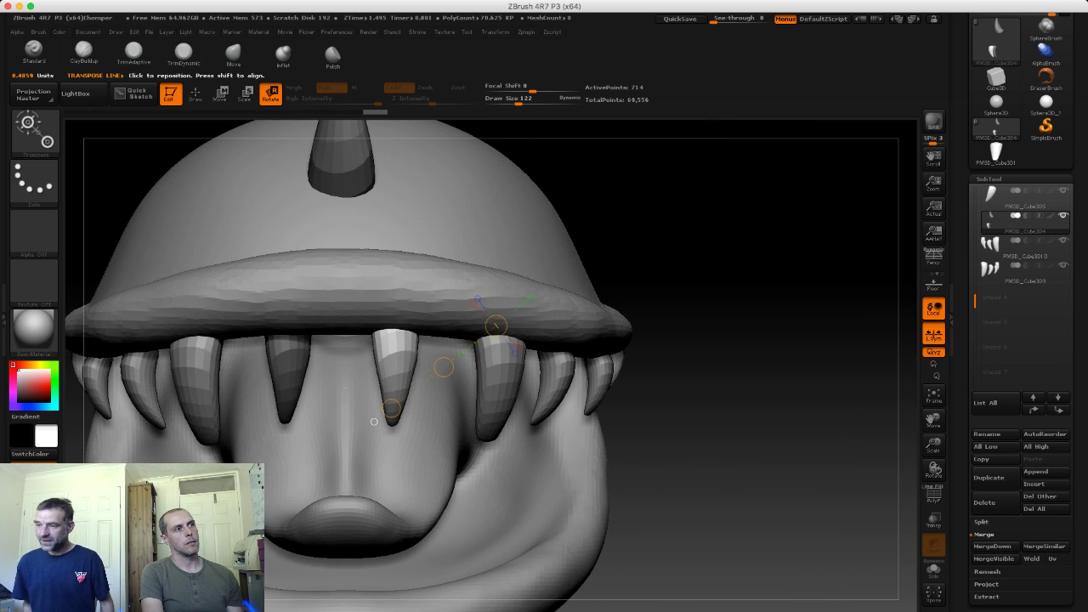
click(411, 428)
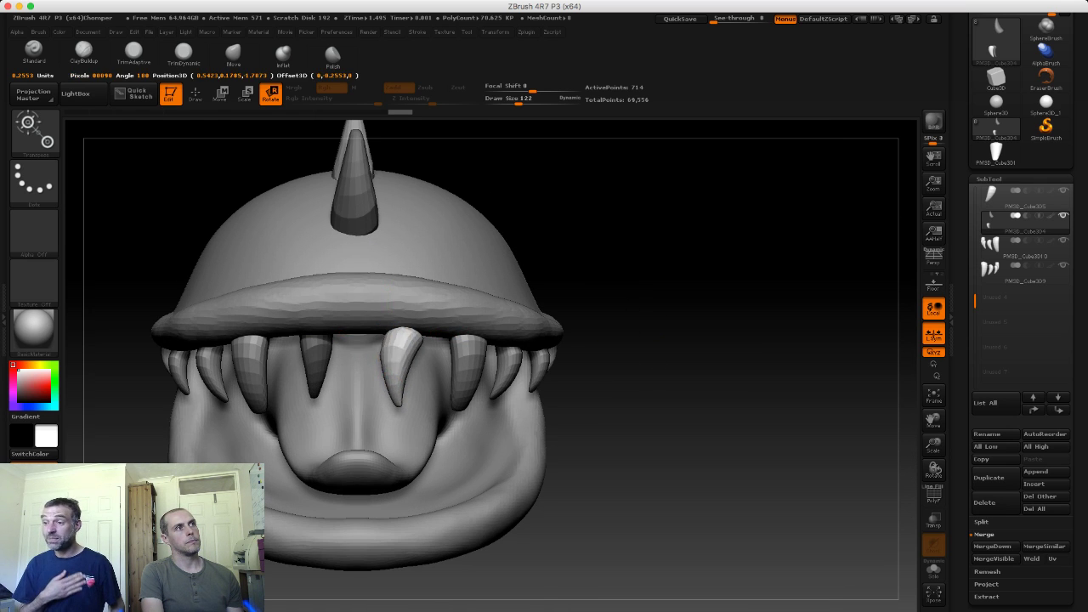
Step: Duplicate the centre tooth down onto the lower lip and flip it to point upward
key(w)
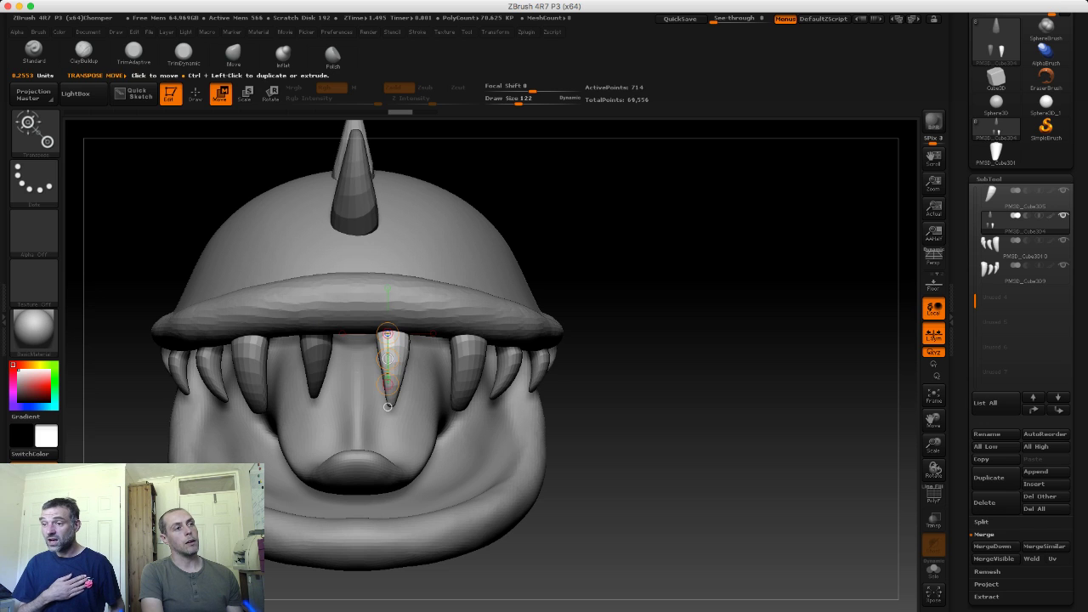
ctrl+drag(388, 358, 431, 460)
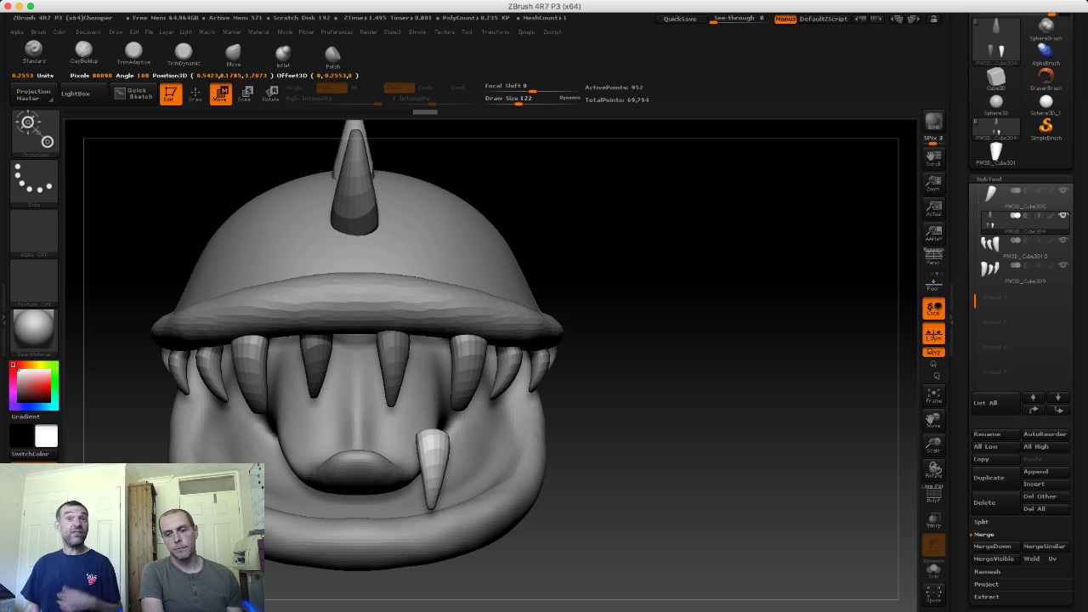
alt+drag(646, 408, 646, 338)
mouse_move(387, 263)
mouse_down()
mouse_move(387, 338)
mouse_move(440, 437)
mouse_up()
key(r)
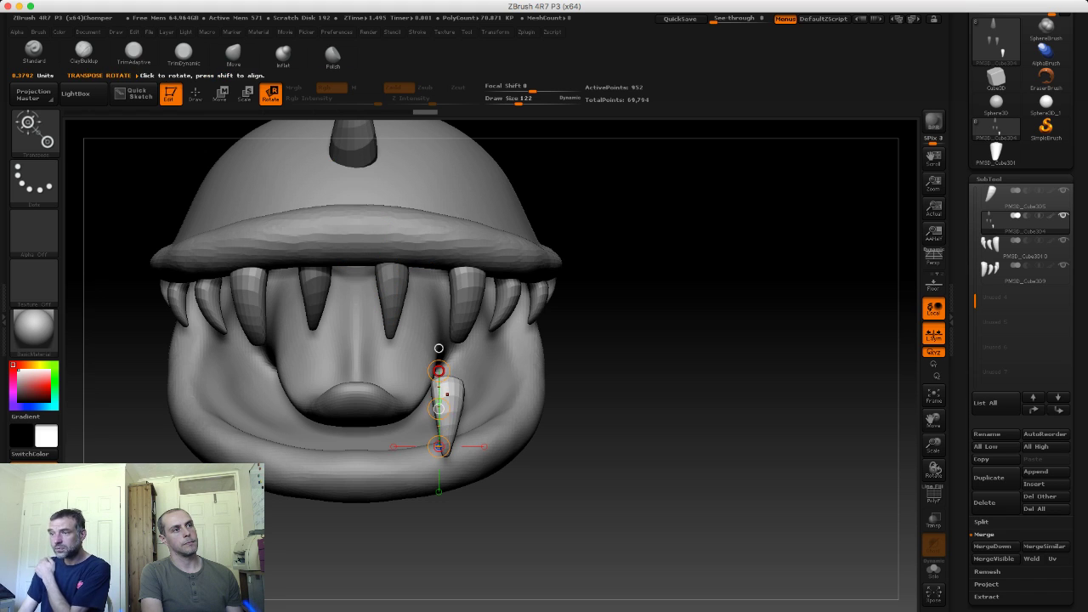
mouse_move(440, 360)
mouse_down()
mouse_move(370, 437)
mouse_move(439, 348)
mouse_move(440, 301)
mouse_up()
drag(432, 400, 457, 462)
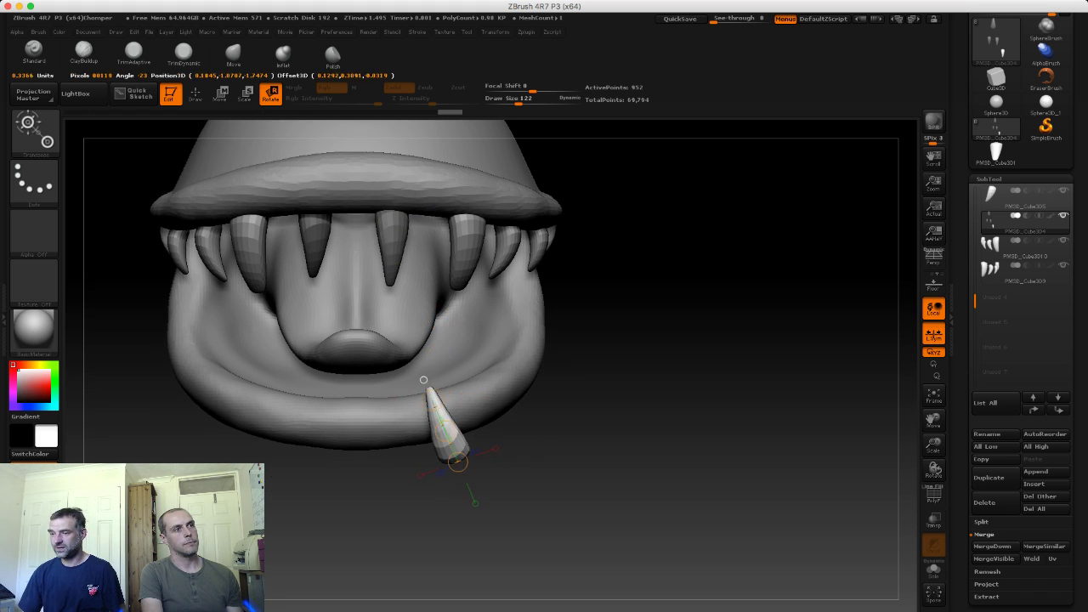
Step: Seat the lower fang on the lip and rotate it to stand upright
drag(424, 380, 432, 379)
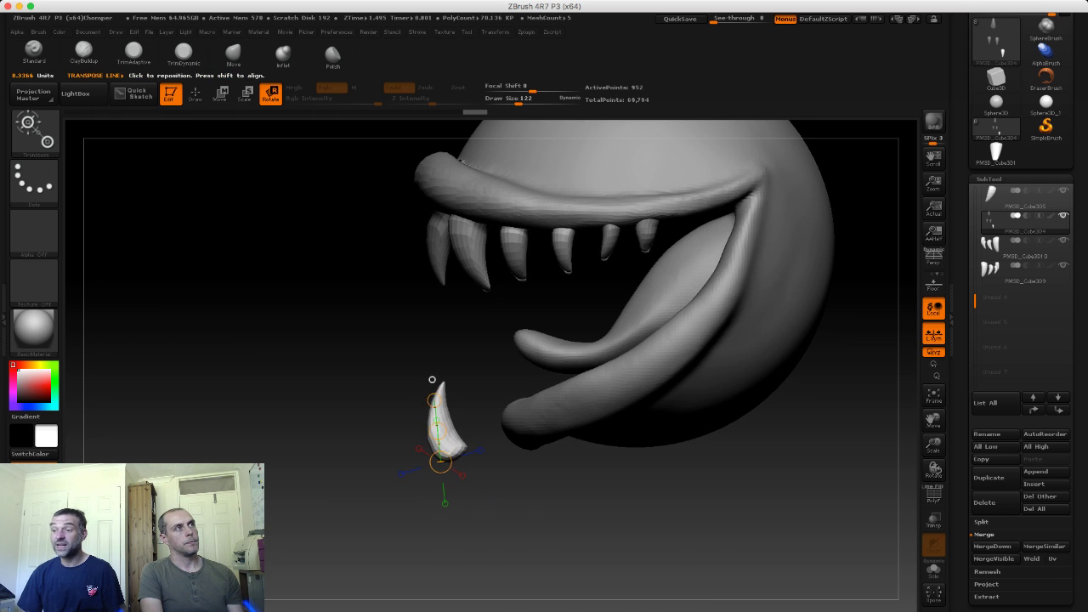
key(w)
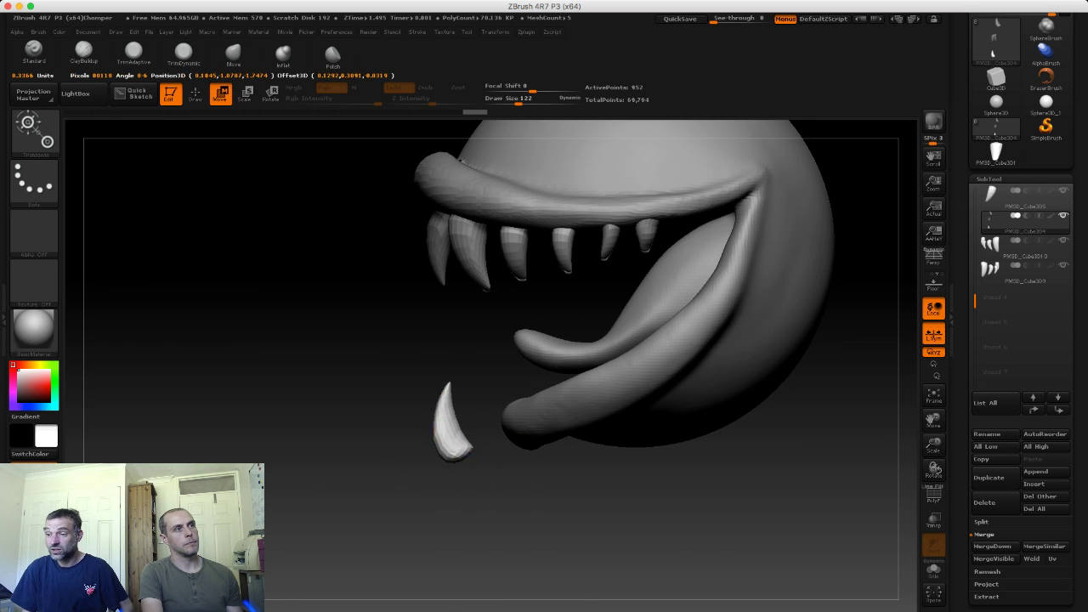
mouse_move(440, 430)
mouse_down()
mouse_move(493, 391)
mouse_move(395, 379)
mouse_move(408, 425)
mouse_move(396, 370)
mouse_move(326, 379)
mouse_move(417, 399)
mouse_up()
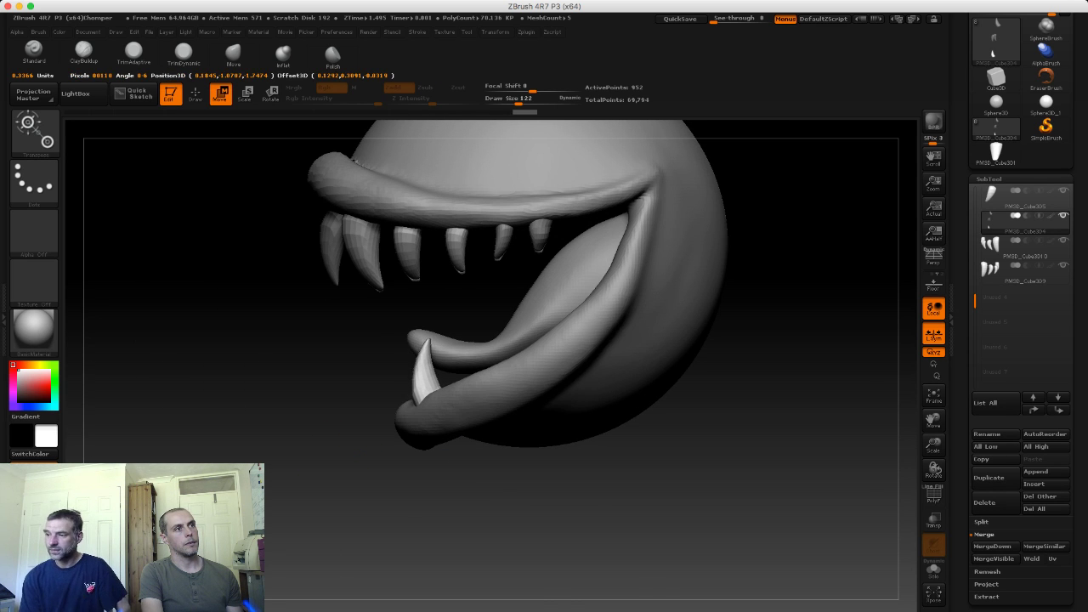
mouse_move(328, 389)
mouse_down()
mouse_move(357, 399)
mouse_move(323, 357)
mouse_up()
mouse_move(291, 487)
mouse_down()
mouse_move(281, 393)
mouse_move(272, 413)
mouse_up()
key(r)
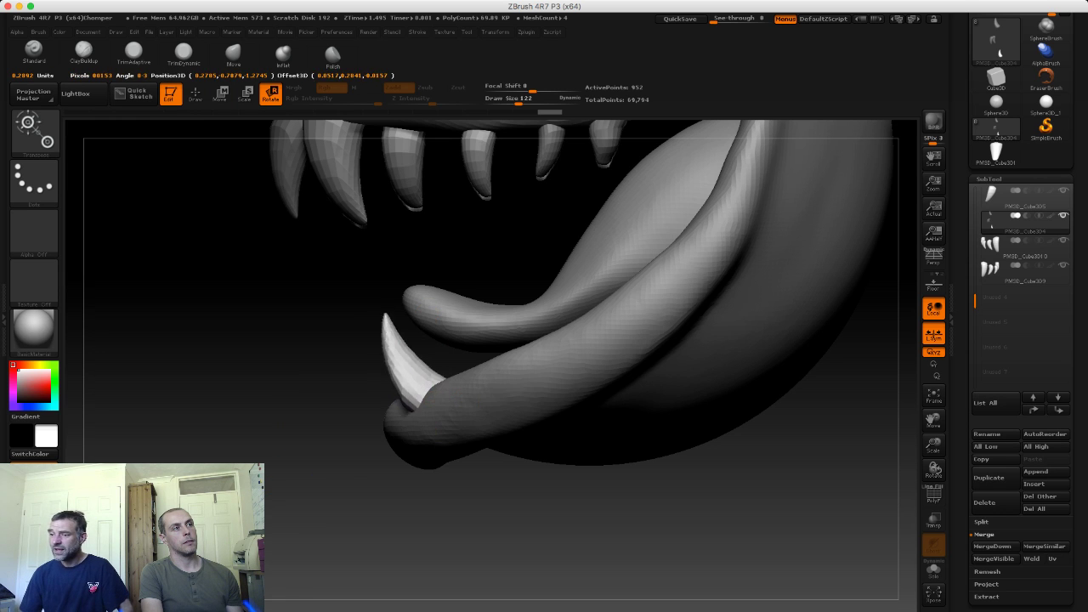
shift+drag(646, 255, 428, 292)
key(f)
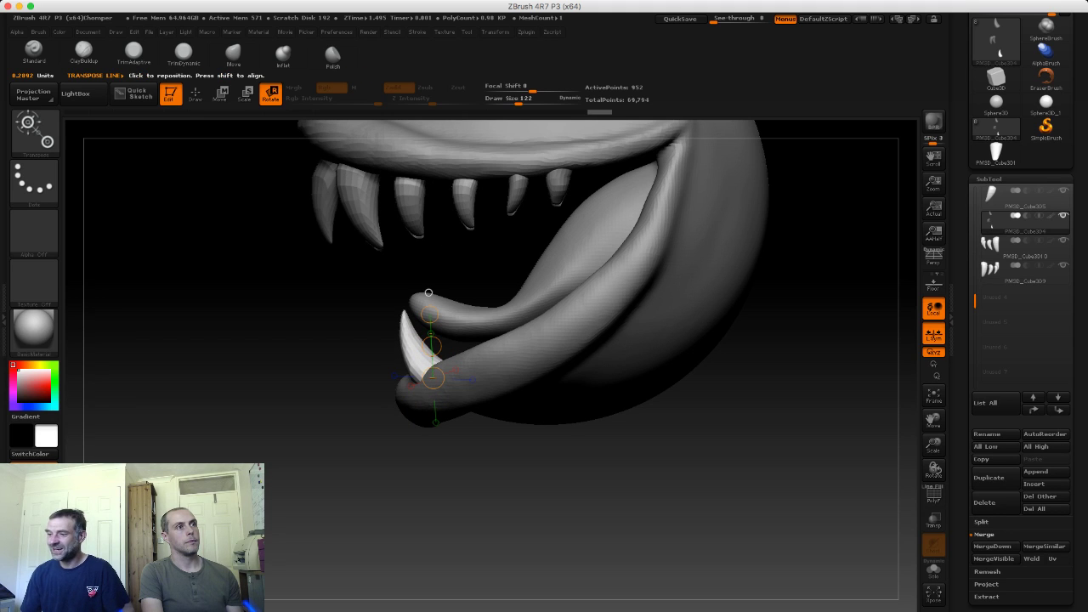
Step: Nudge the lower fang into the lip and fine-tune its position from front and side
key(w)
drag(431, 340, 420, 337)
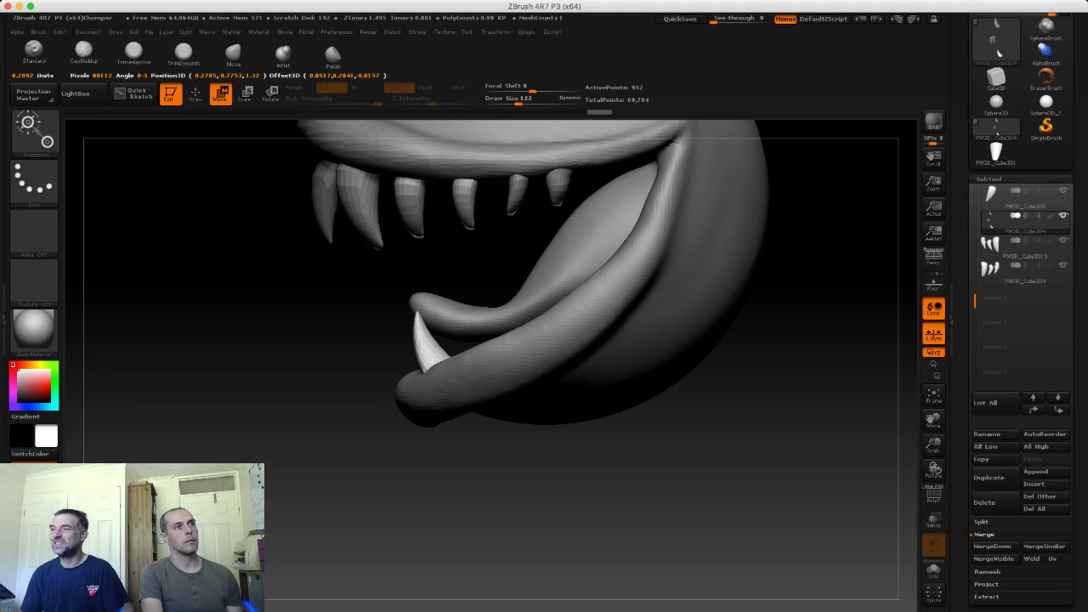
mouse_move(419, 290)
mouse_down()
mouse_move(442, 293)
mouse_move(395, 277)
mouse_up()
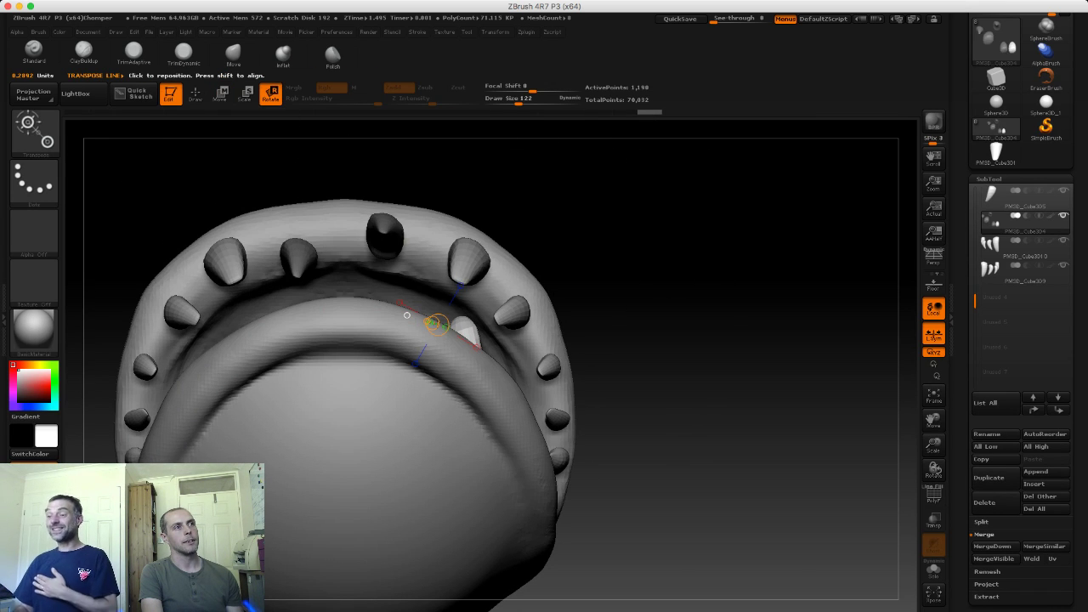
drag(436, 323, 476, 335)
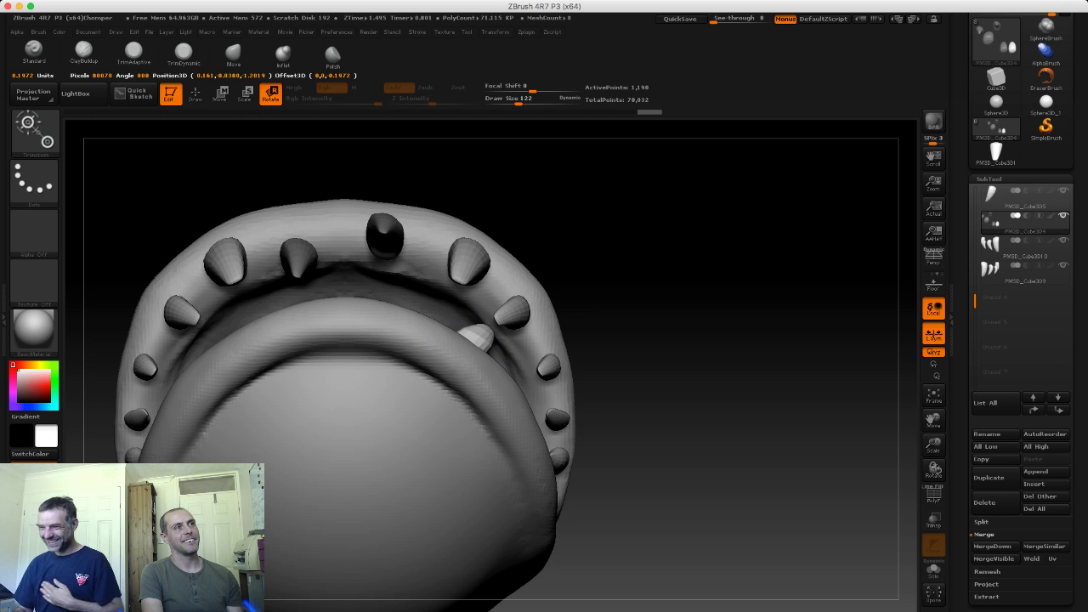
mouse_move(288, 456)
mouse_down()
mouse_move(280, 445)
mouse_move(340, 478)
mouse_move(536, 476)
mouse_up()
key(w)
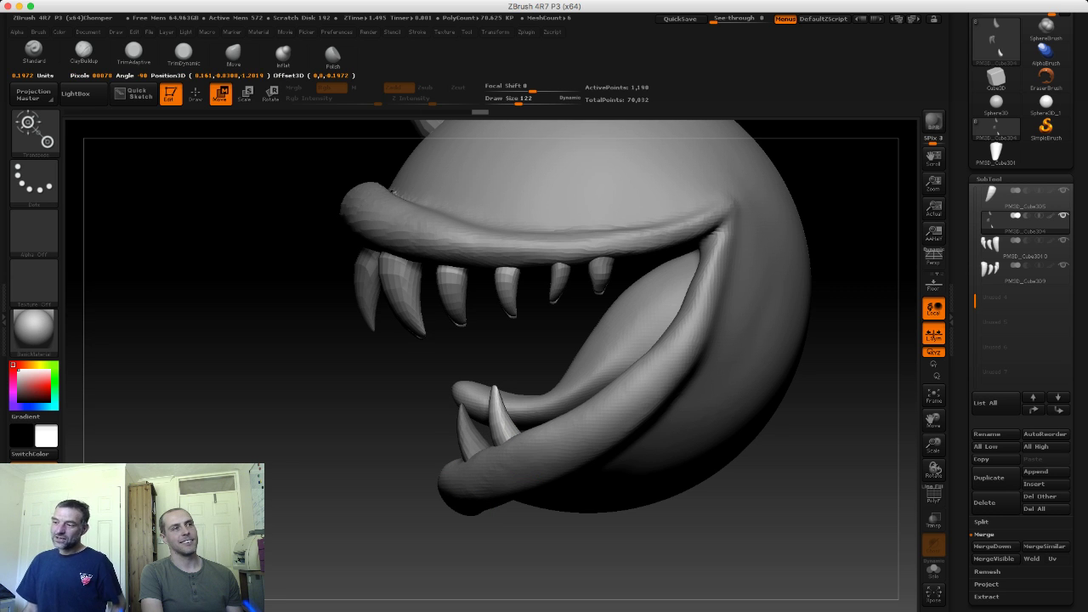
Step: Duplicate the lower fang further back along the lip and set a rotation line across it
mouse_move(521, 544)
mouse_down()
mouse_move(697, 544)
mouse_move(595, 544)
mouse_up()
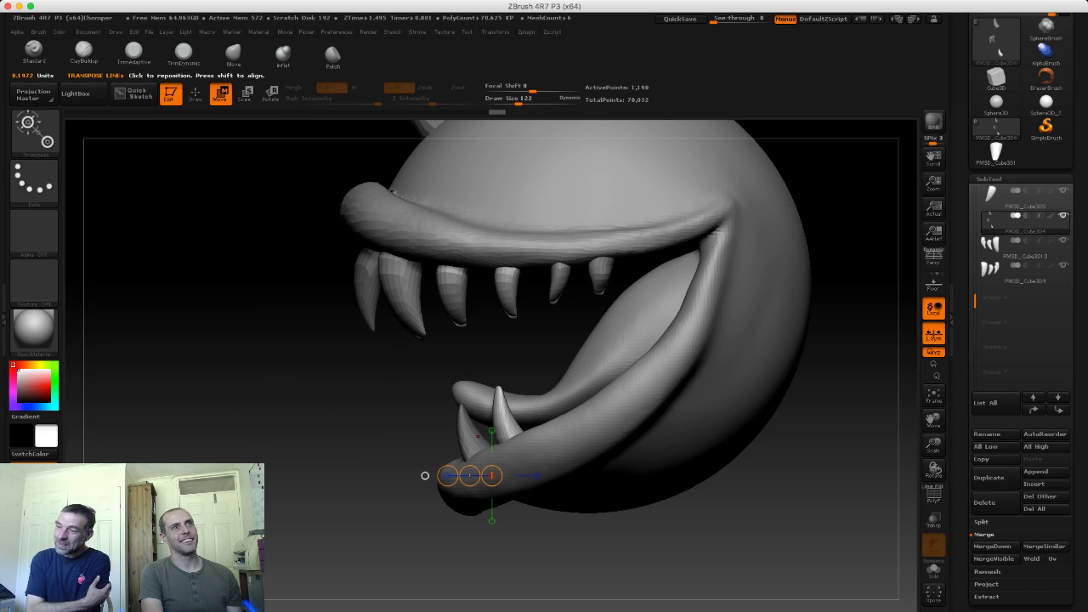
mouse_move(516, 442)
mouse_down()
mouse_move(492, 387)
mouse_move(554, 389)
mouse_up()
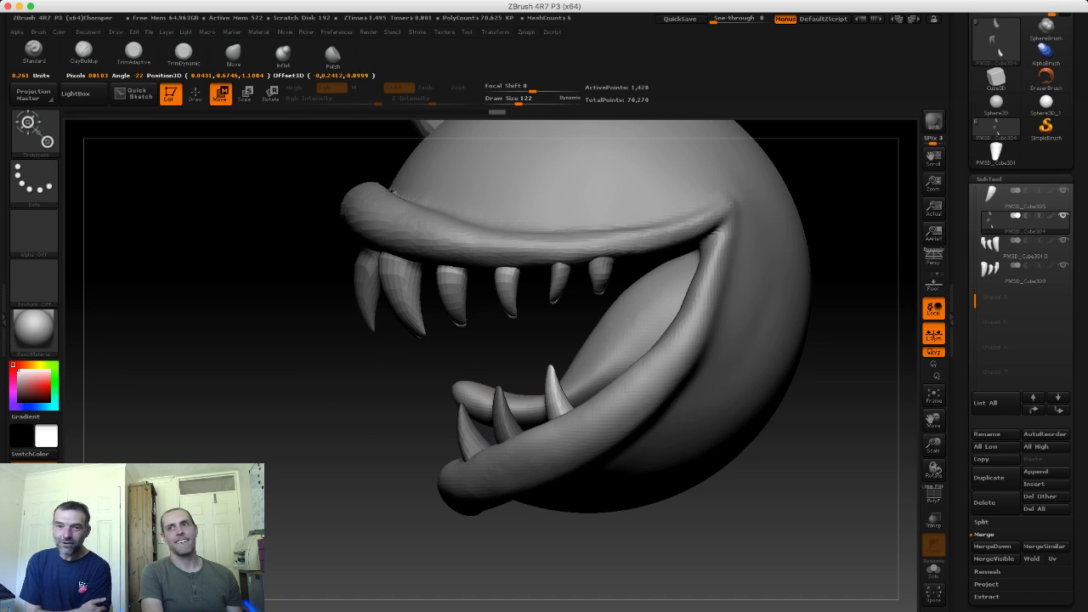
drag(483, 365, 514, 365)
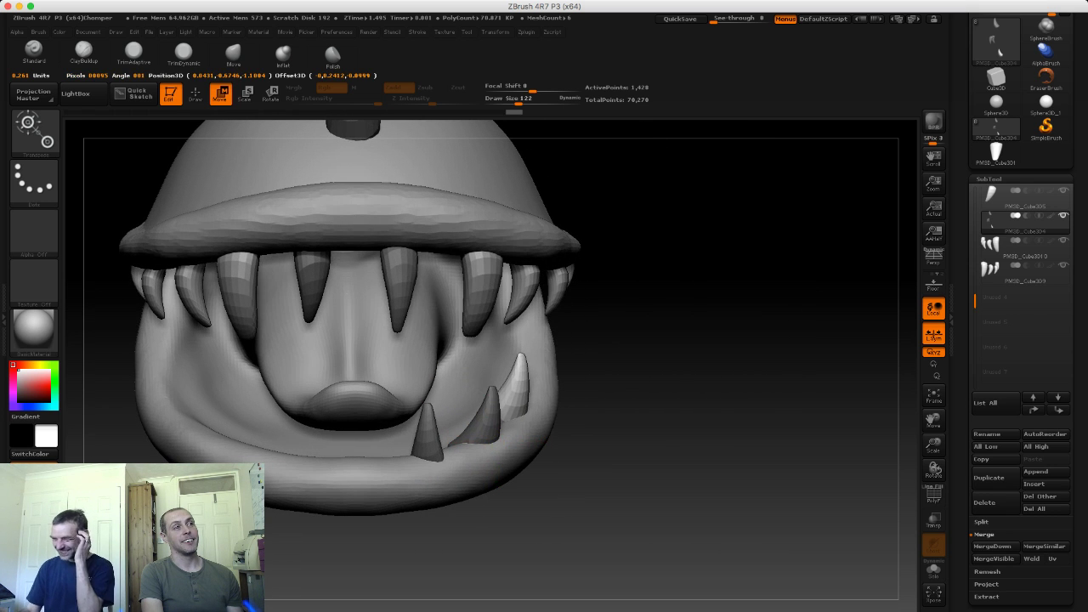
drag(503, 409, 505, 420)
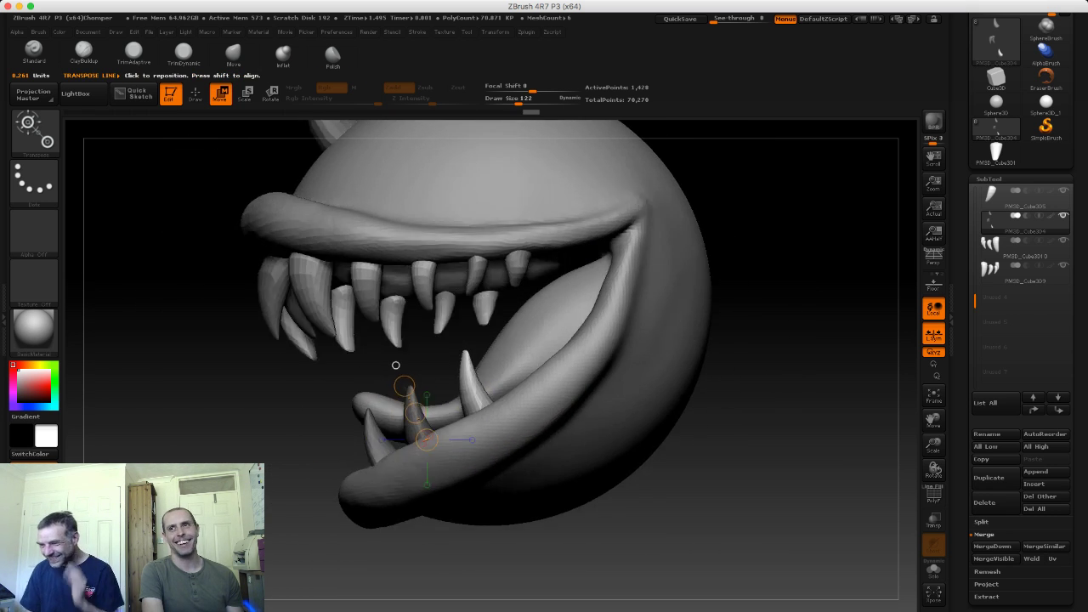
mouse_move(394, 365)
mouse_down()
mouse_move(489, 395)
mouse_move(495, 312)
mouse_up()
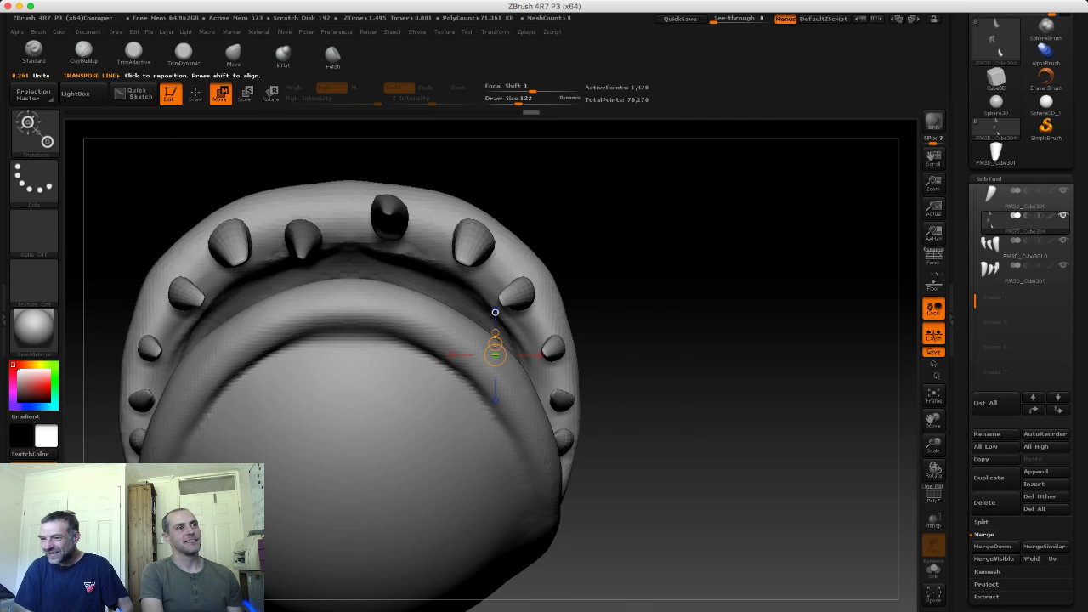
key(r)
drag(520, 370, 455, 397)
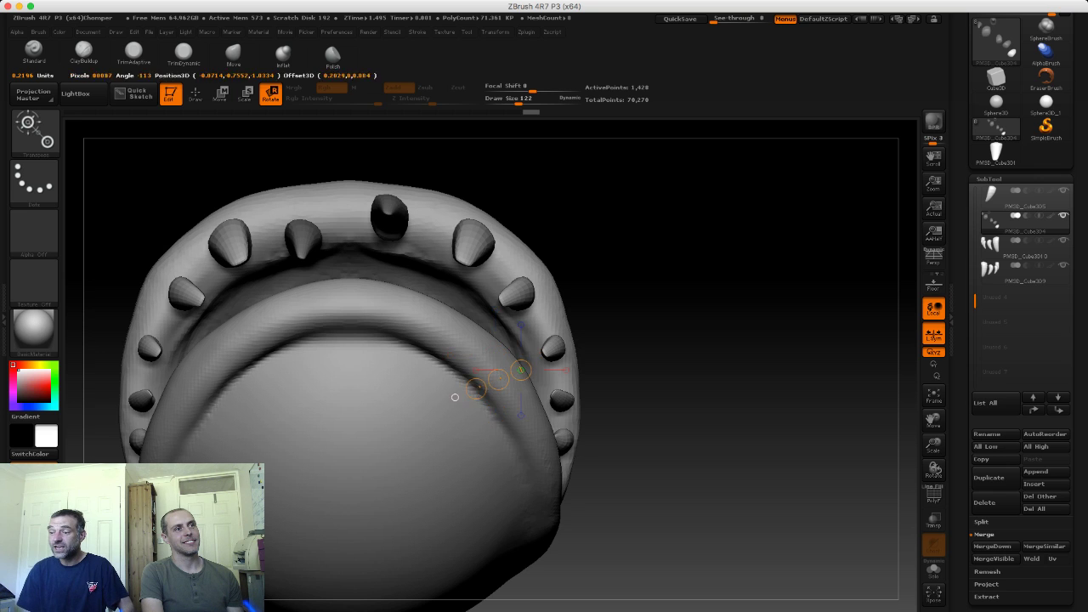
mouse_move(483, 454)
mouse_down()
mouse_move(534, 361)
mouse_move(551, 408)
mouse_move(534, 415)
mouse_move(564, 433)
mouse_move(577, 420)
mouse_move(539, 388)
mouse_move(492, 388)
mouse_up()
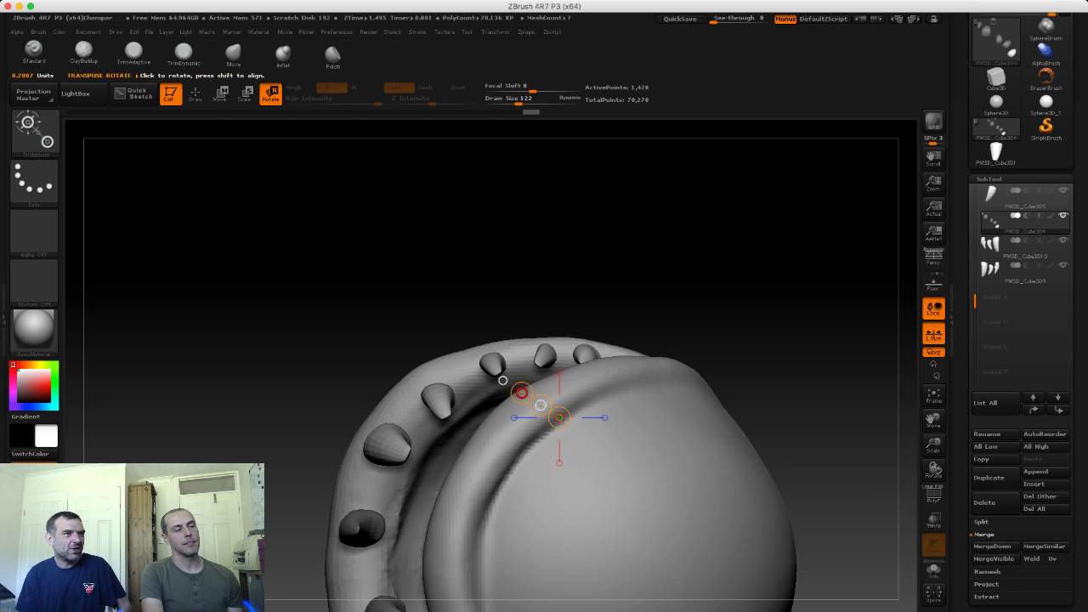
mouse_move(492, 255)
mouse_down()
mouse_move(561, 323)
mouse_move(493, 332)
mouse_move(544, 322)
mouse_up()
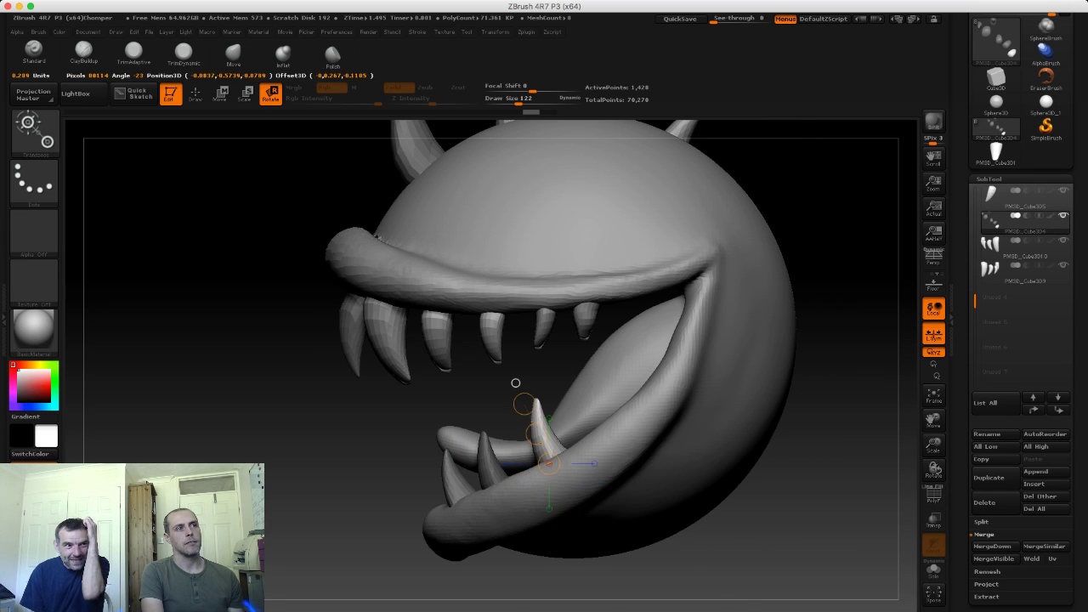
Step: Move the smaller back fang into place on the lower lip, checking from front and side
drag(515, 381, 544, 476)
drag(765, 383, 697, 340)
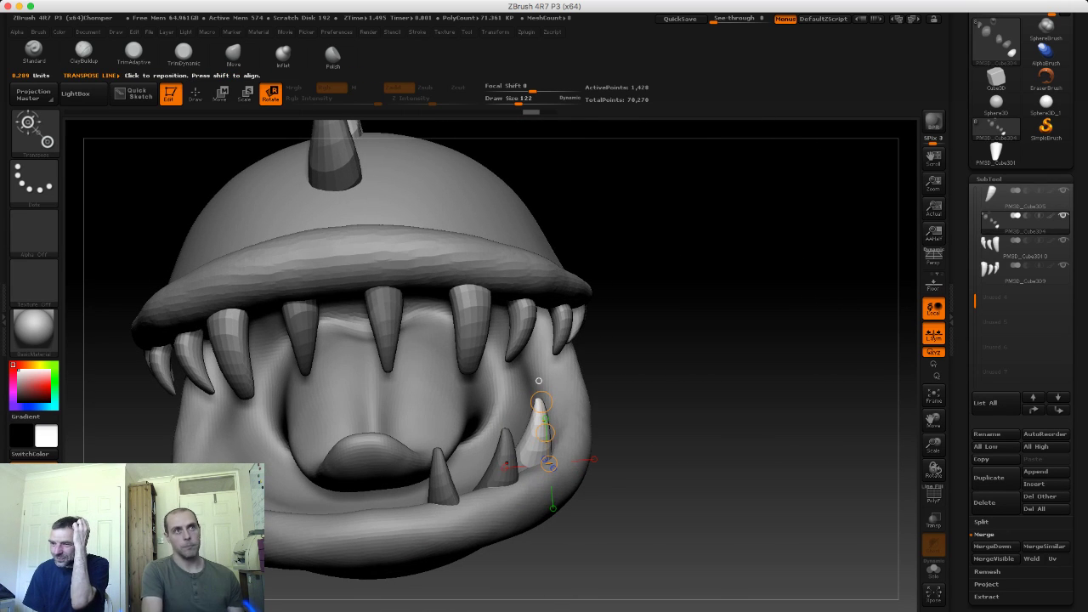
mouse_move(808, 382)
mouse_down()
mouse_move(723, 374)
mouse_move(807, 383)
mouse_up()
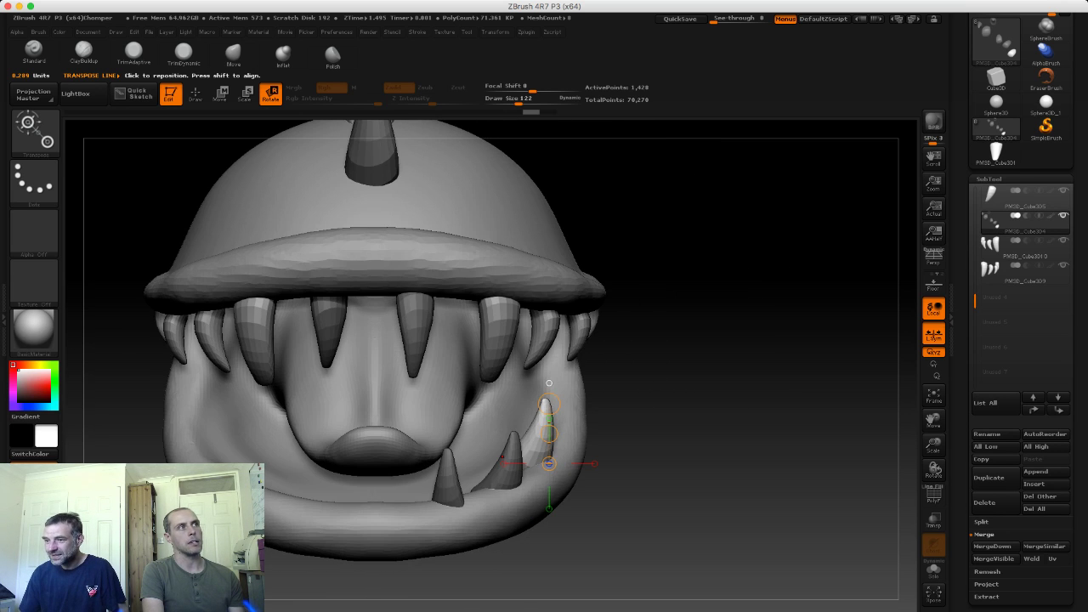
key(w)
drag(548, 434, 545, 442)
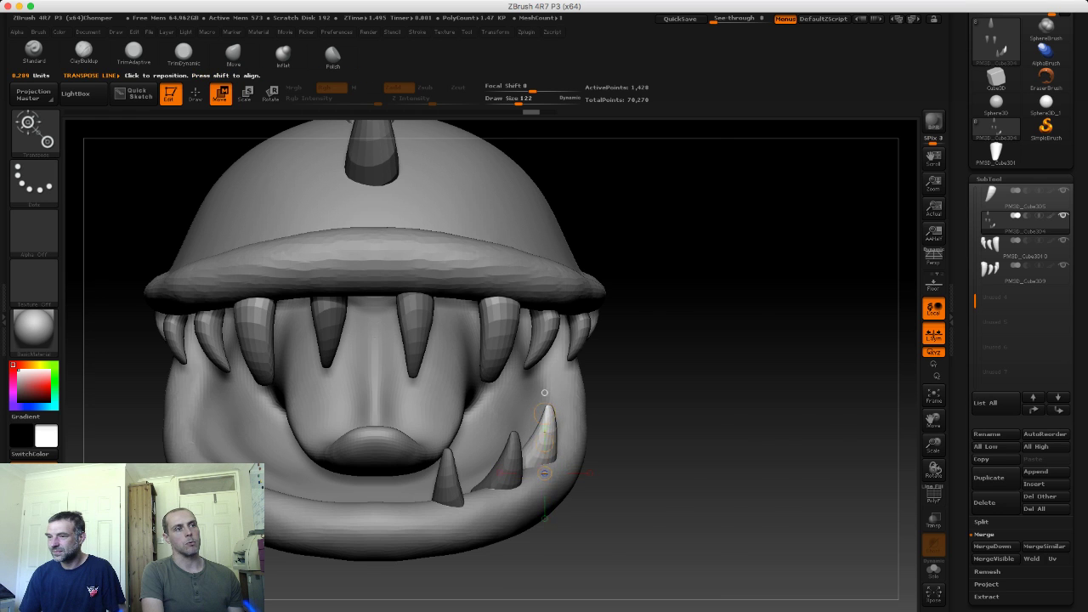
drag(765, 382, 646, 374)
drag(529, 392, 511, 392)
drag(549, 438, 765, 357)
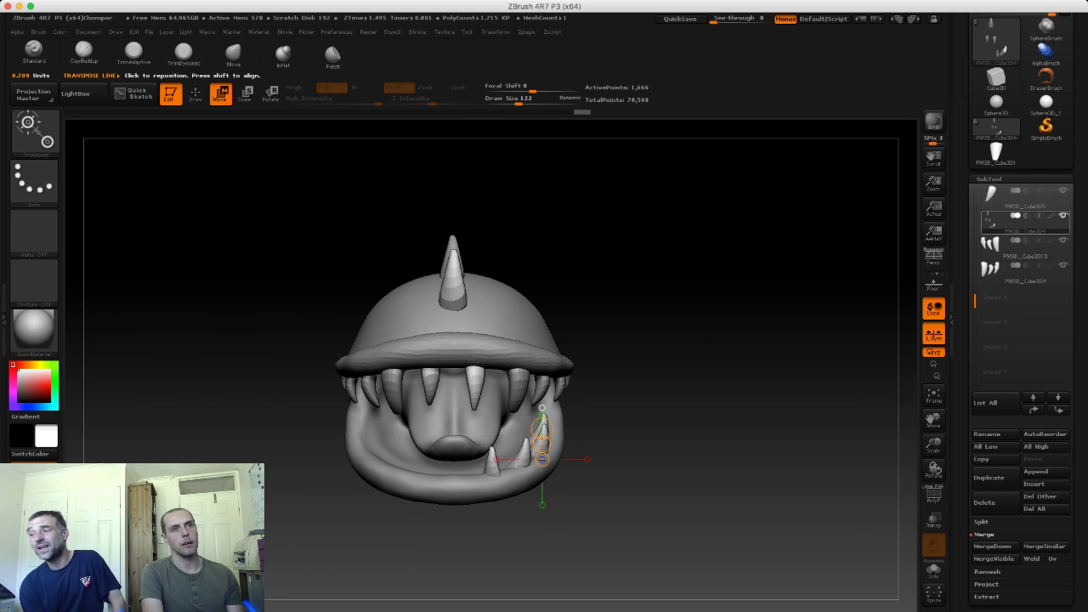
drag(629, 400, 529, 401)
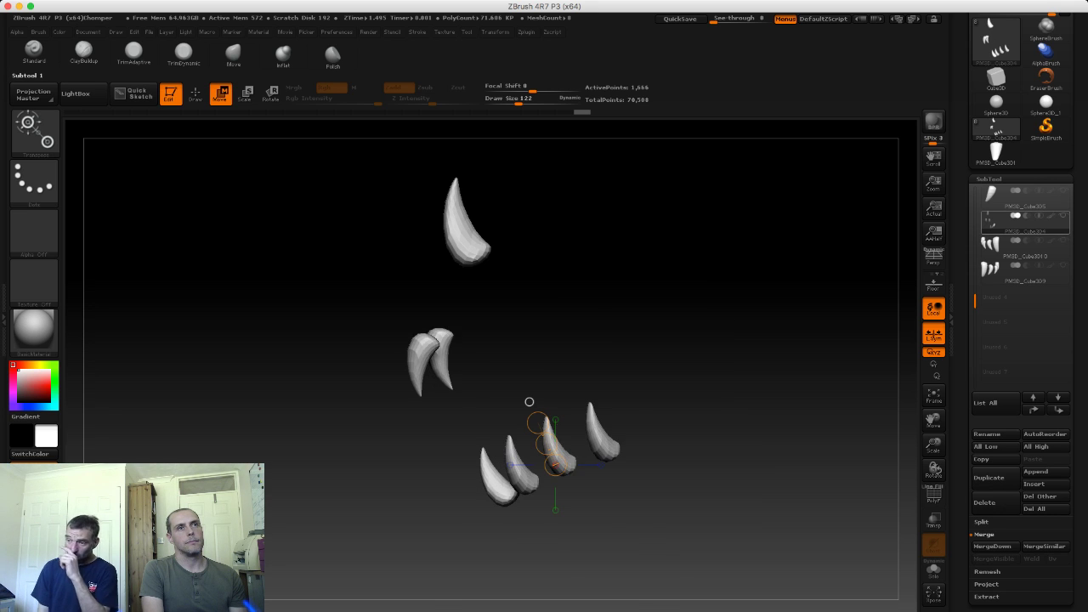
shift+drag(807, 357, 749, 357)
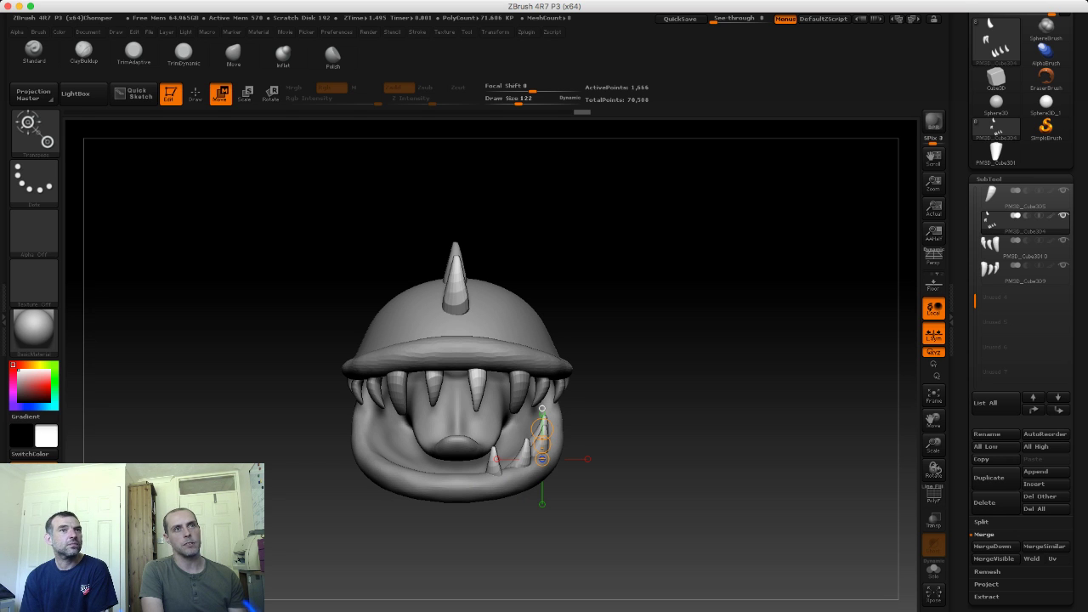
drag(765, 357, 706, 357)
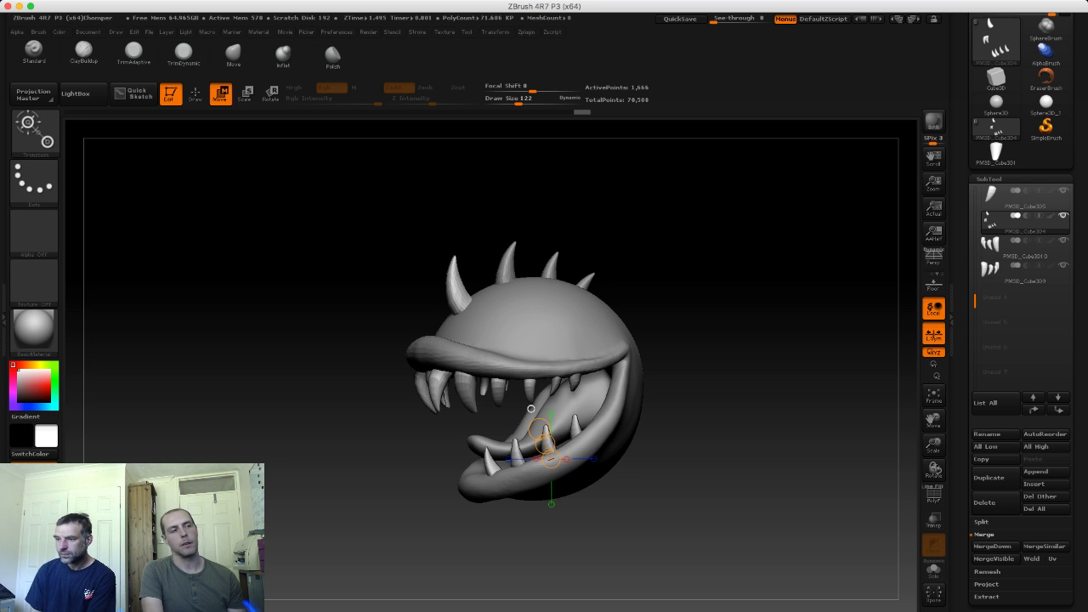
shift+drag(517, 384, 533, 384)
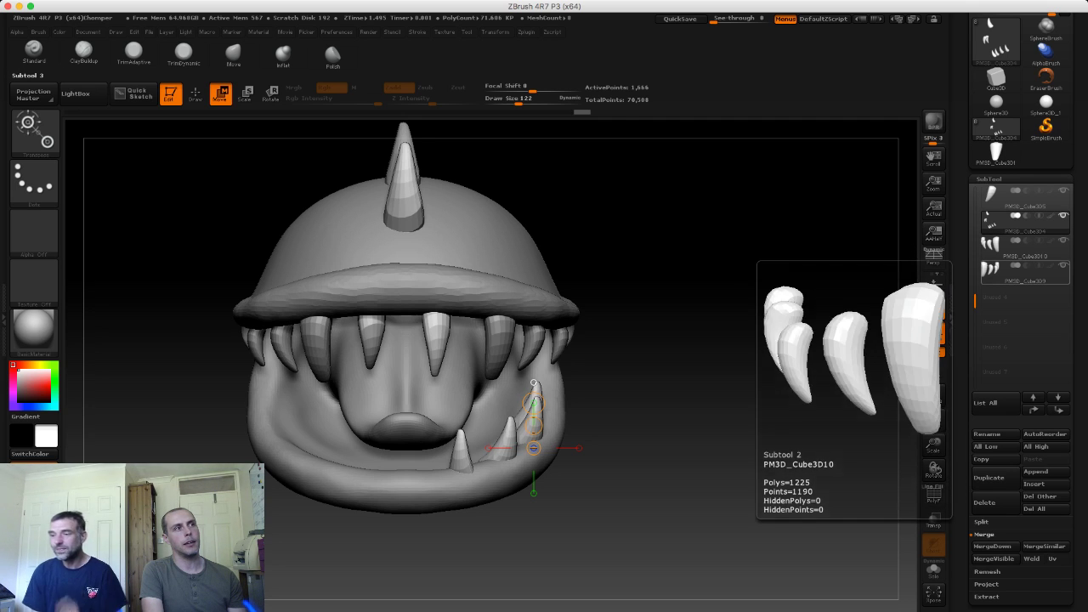
click(1020, 222)
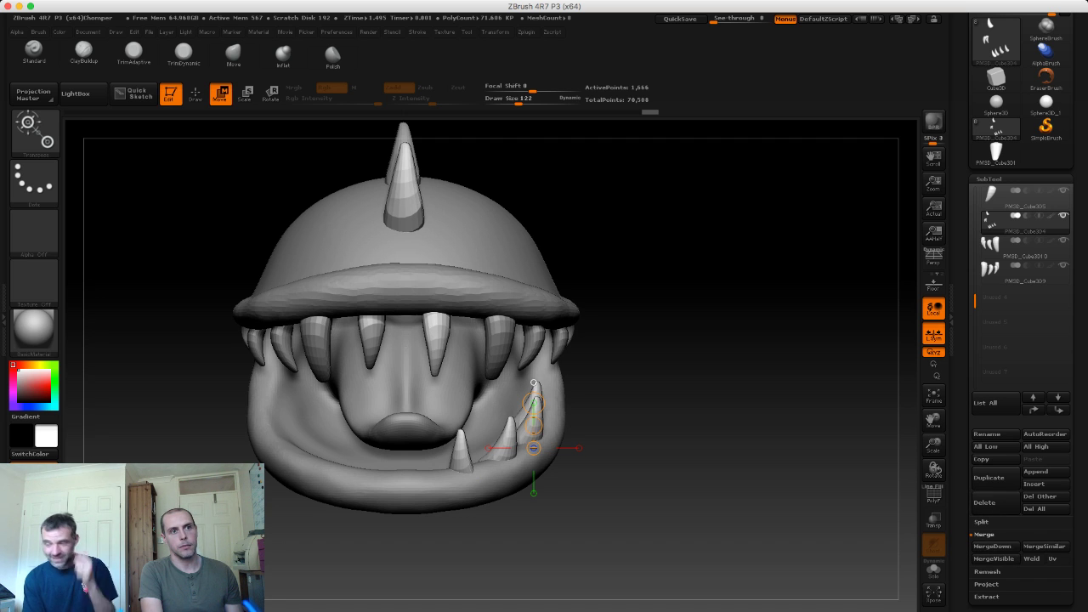
scroll(994, 511, down, 2)
scroll(1020, 425, down, 1)
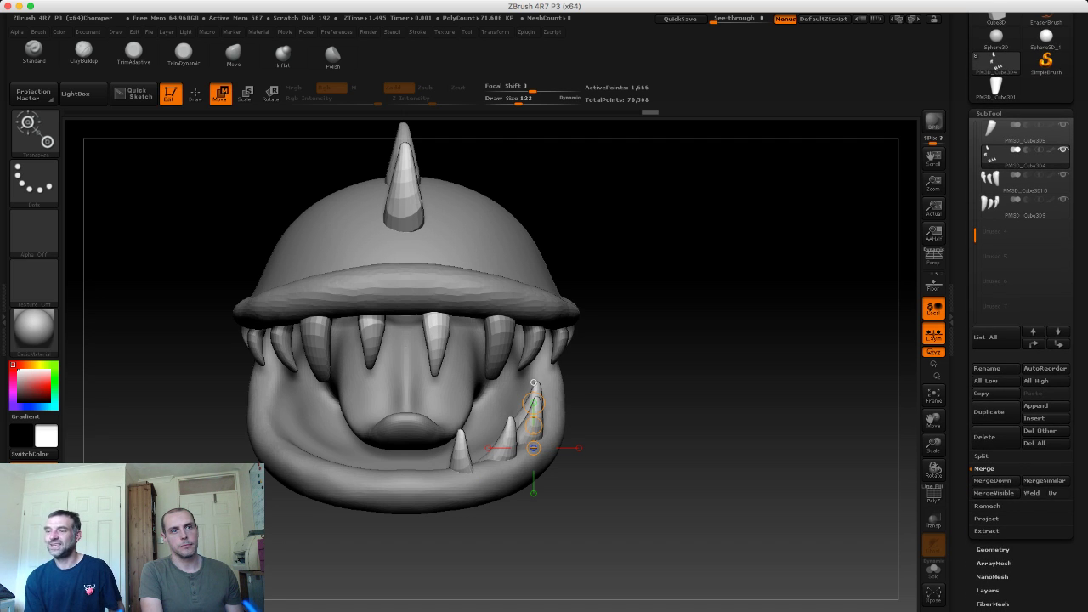
Step: Split the lower-teeth mesh with Split To Parts and select one tooth subtool
click(982, 456)
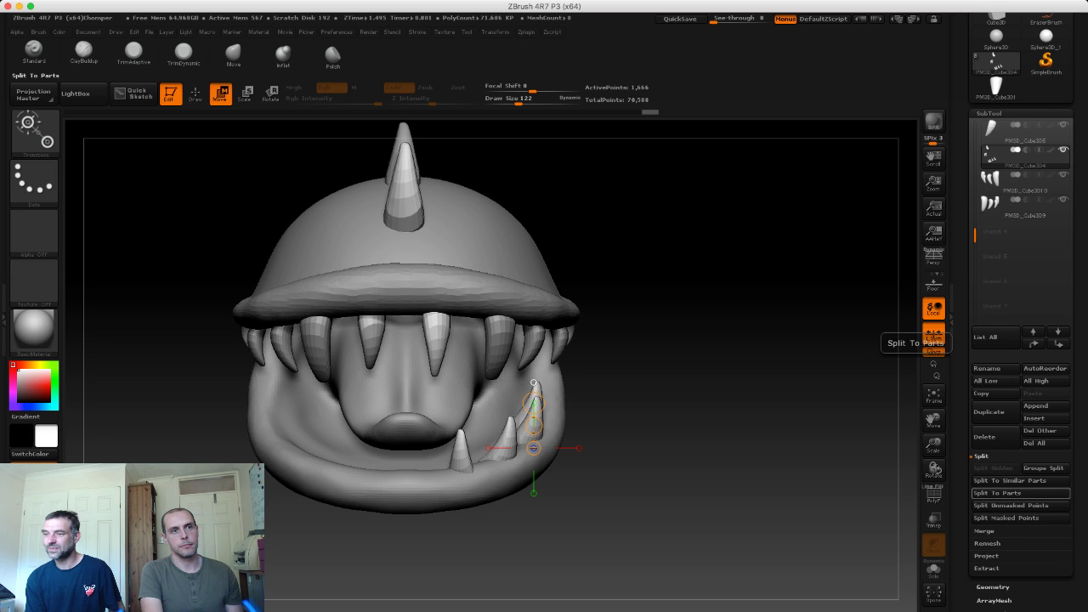
click(997, 494)
click(870, 515)
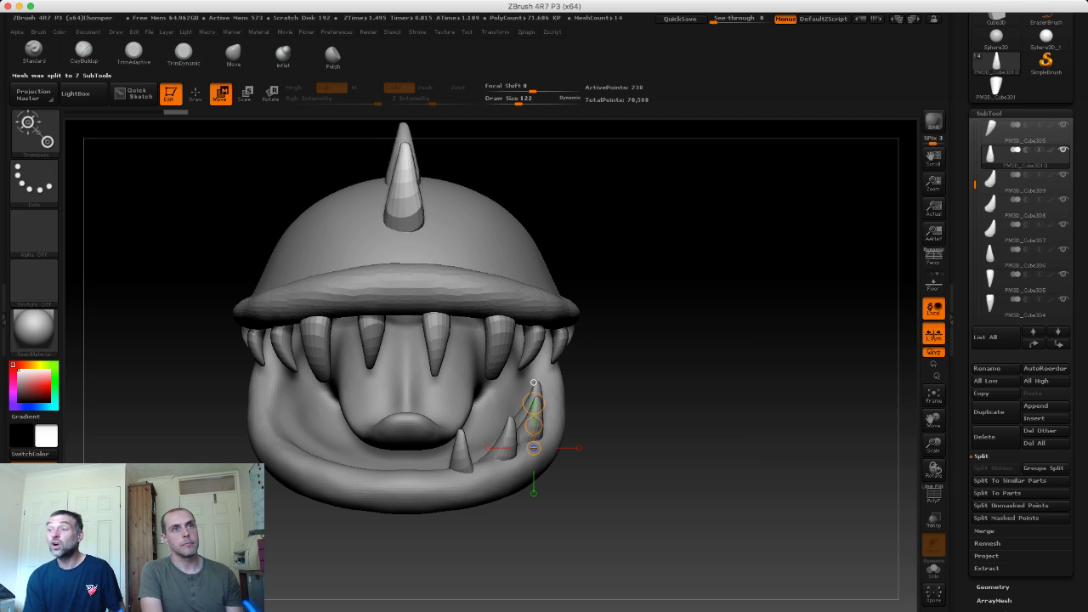
click(999, 178)
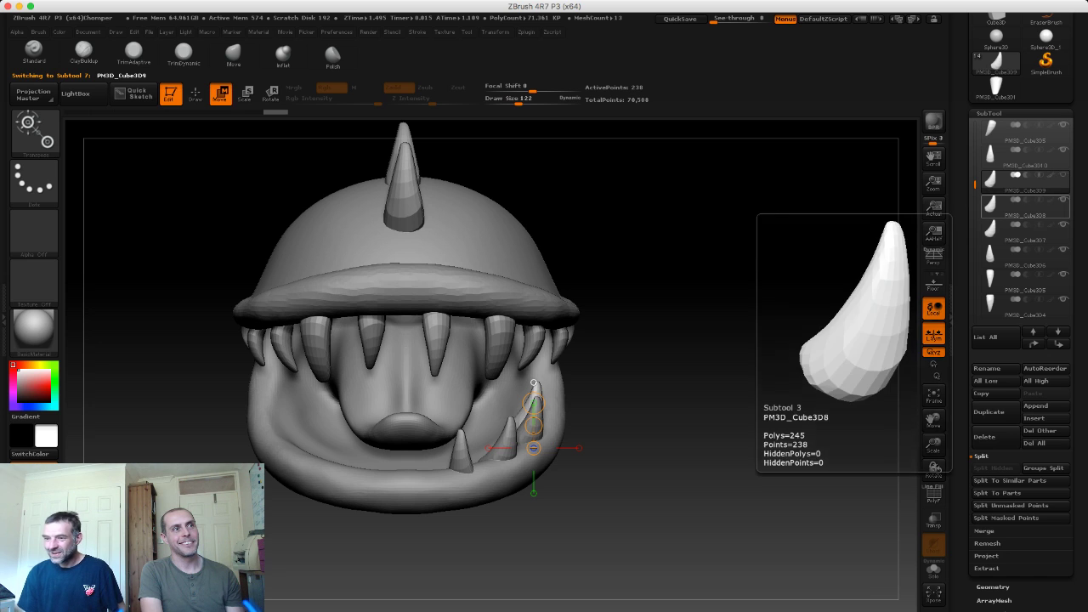
click(991, 228)
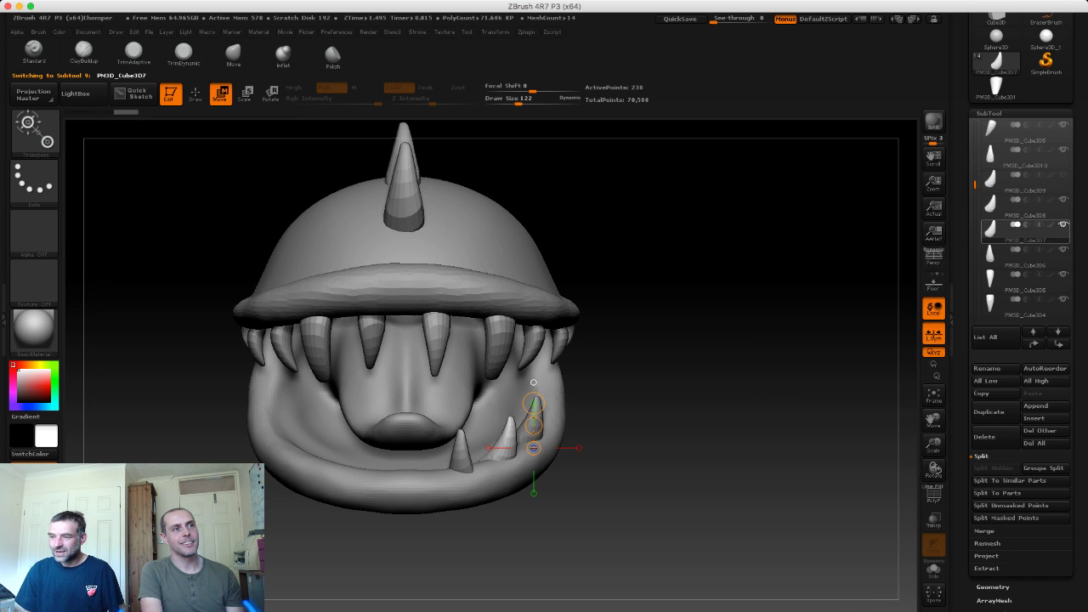
Step: MergeDown three times to combine the four teeth on one side into one subtool
mouse_move(842, 223)
mouse_down()
mouse_move(517, 381)
mouse_move(523, 374)
mouse_up()
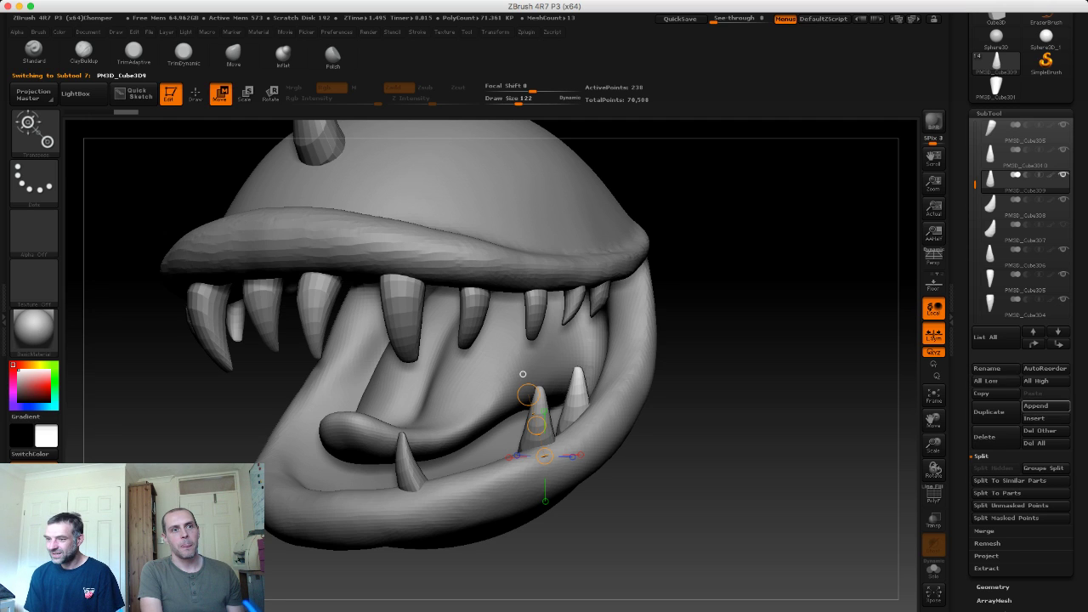
click(984, 531)
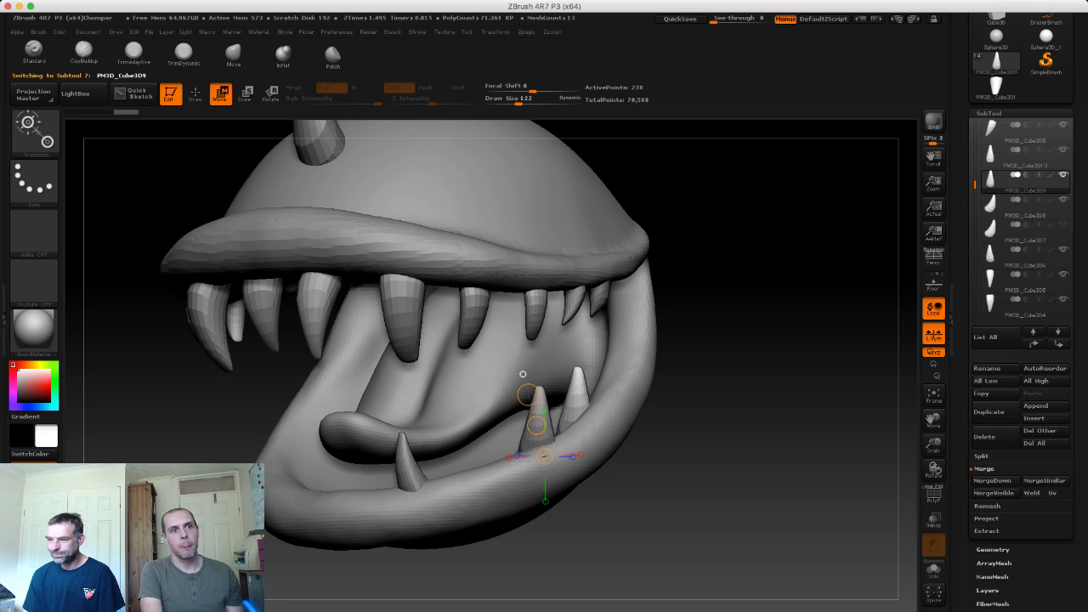
click(993, 481)
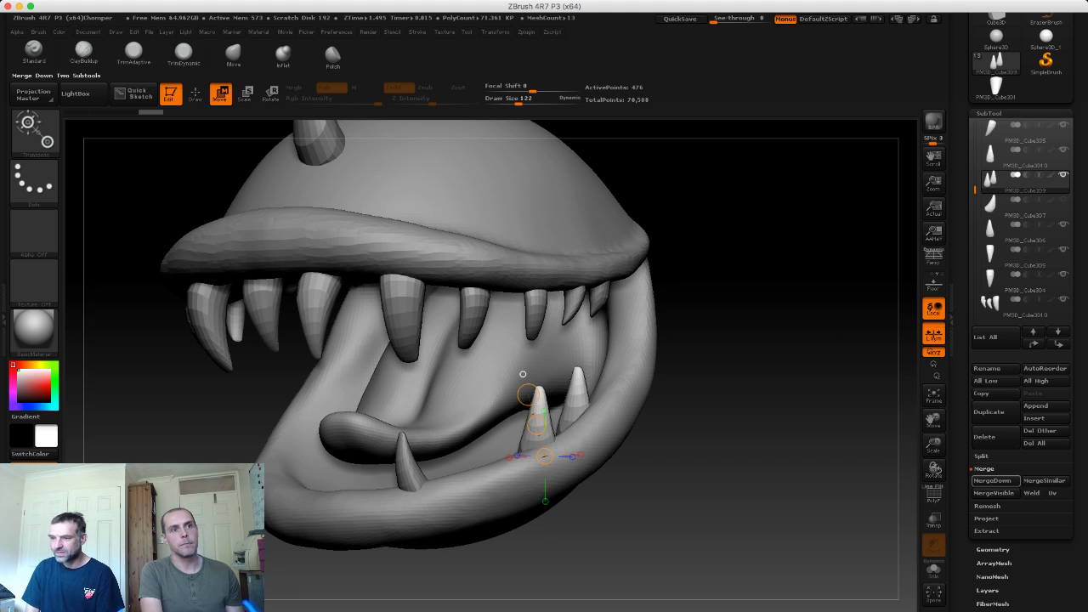
mouse_move(1007, 204)
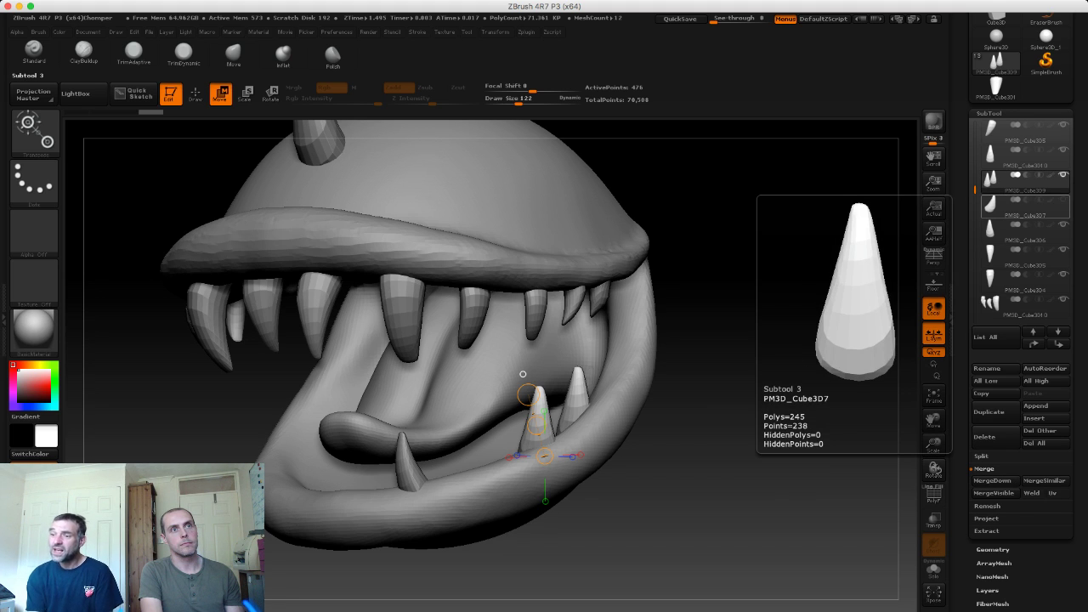
click(993, 480)
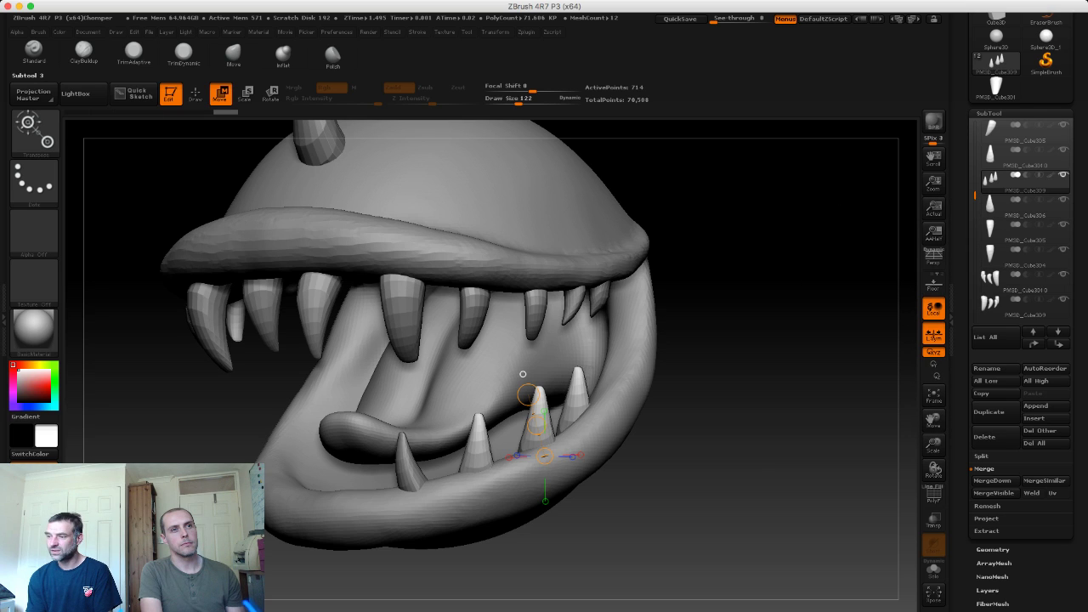
click(993, 480)
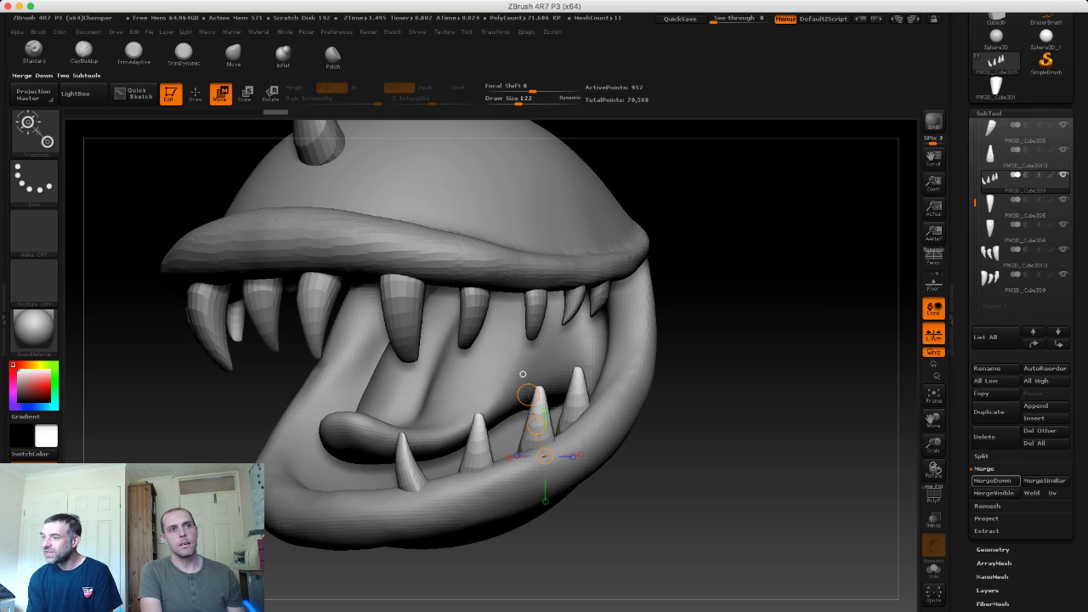
scroll(1020, 425, down, 5)
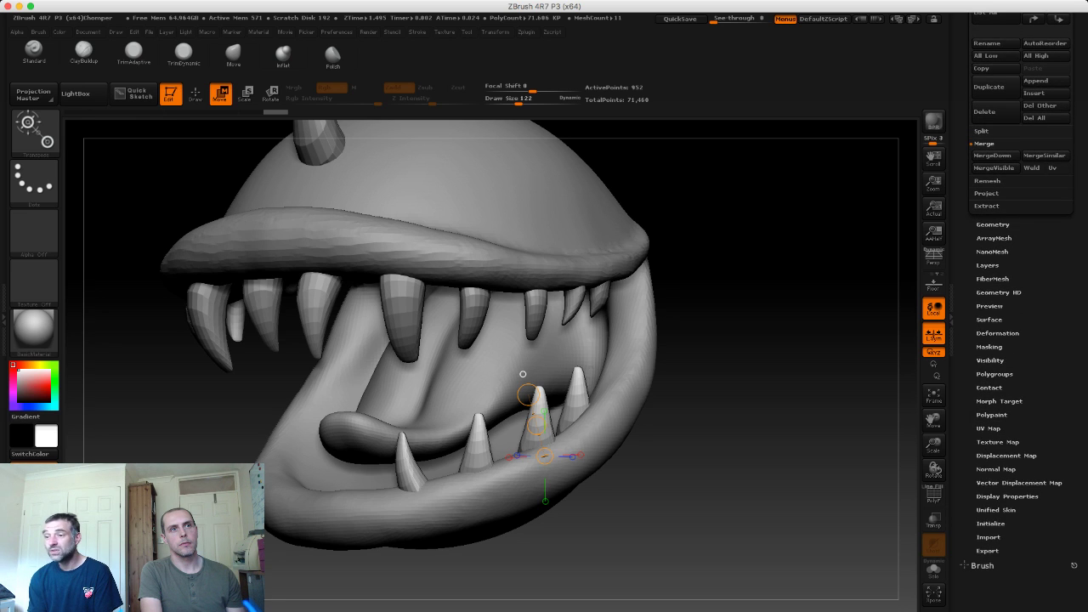
Step: Mirror the merged lower fangs across the head with Deformation > Mirror and review the front view
click(997, 333)
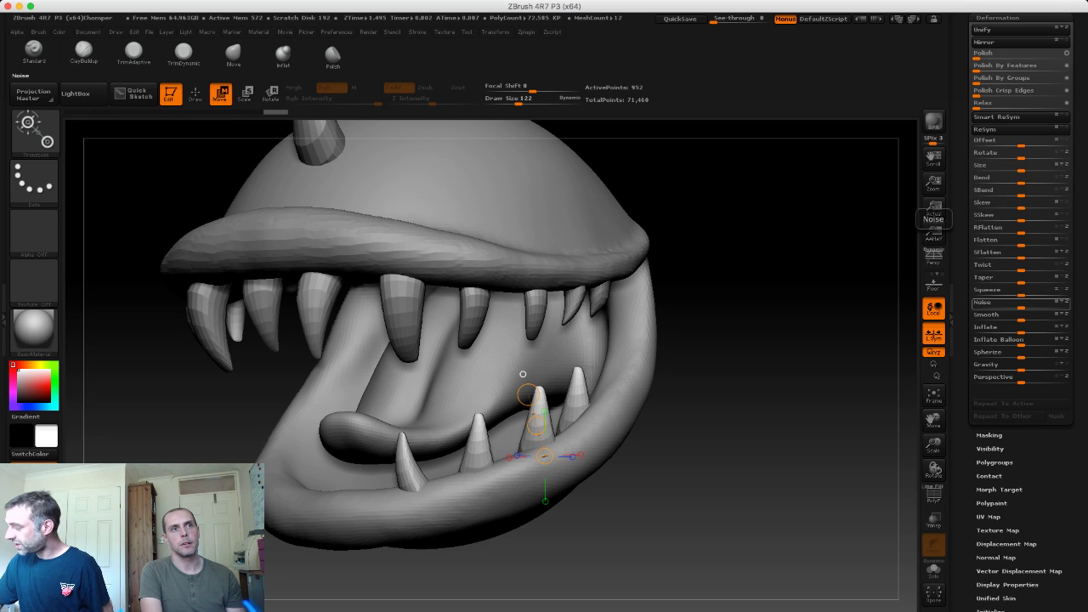
scroll(1020, 293, up, 2)
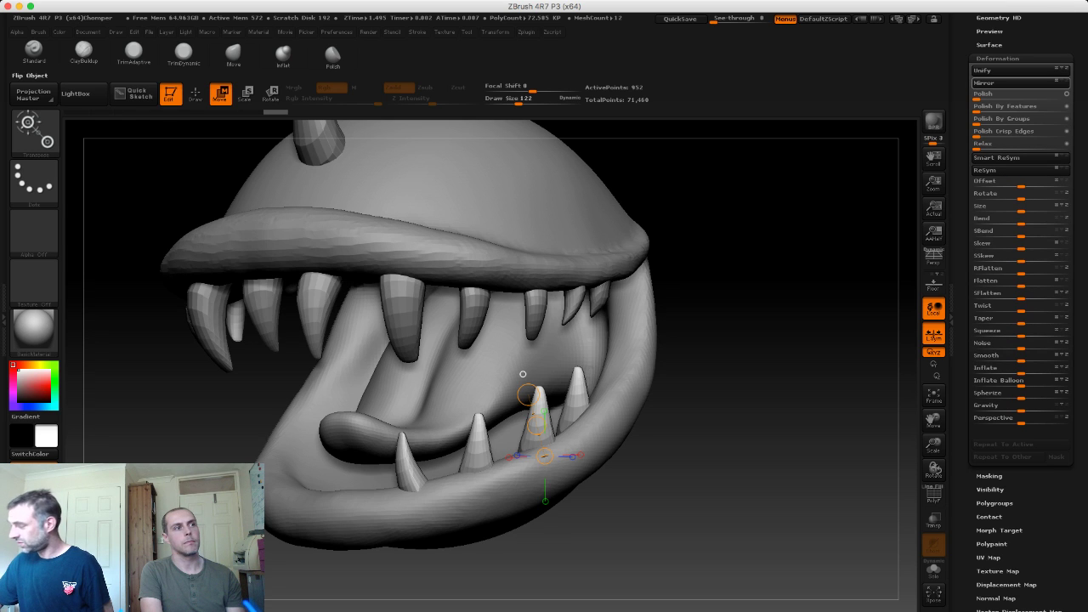
click(986, 83)
shift+drag(522, 374, 561, 366)
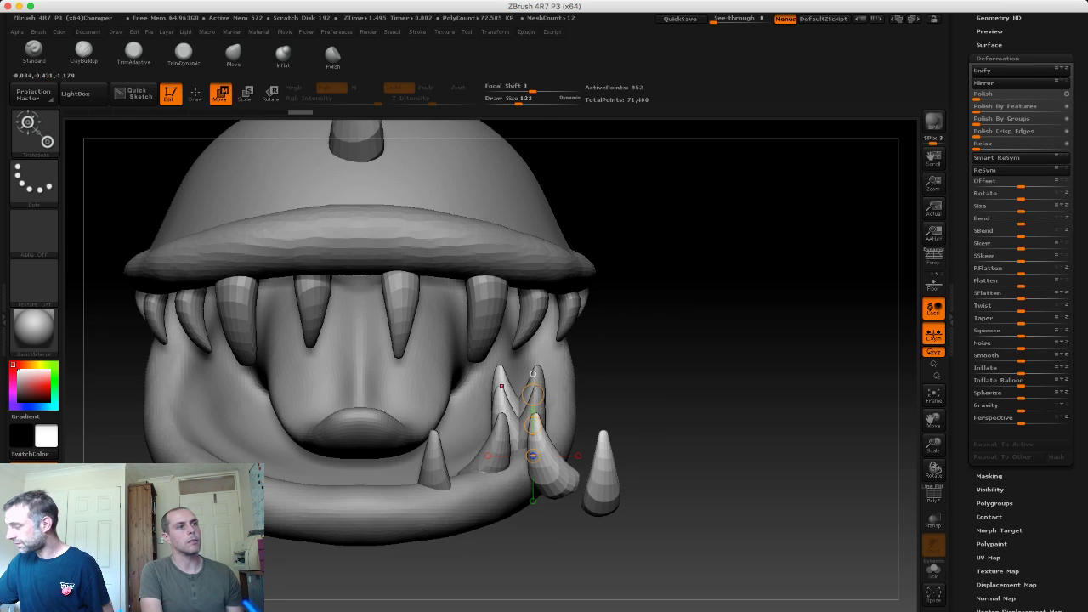
key(ctrl+z)
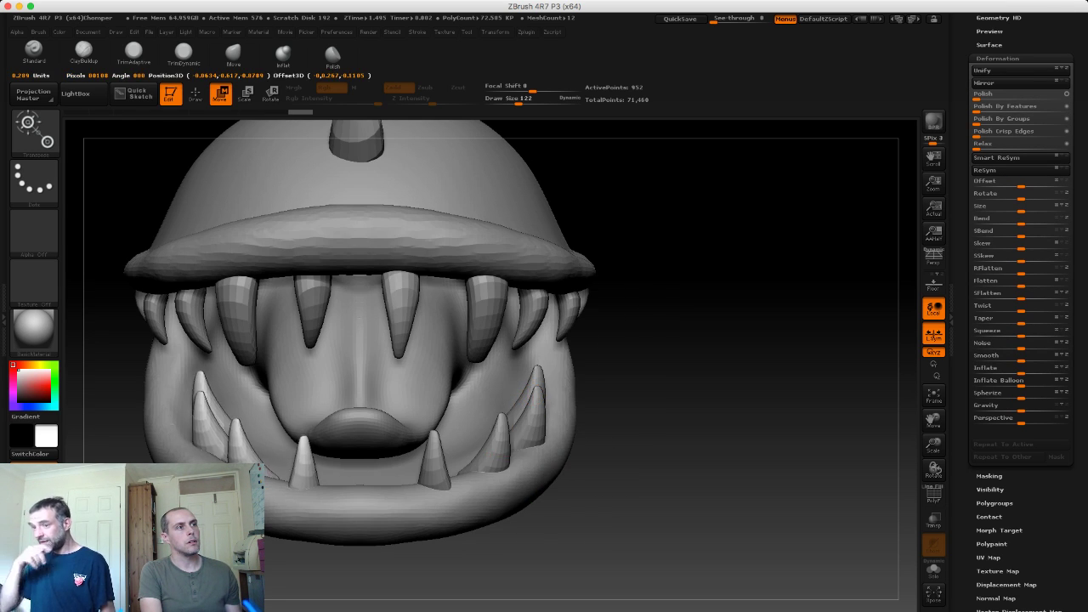
key(ctrl+z)
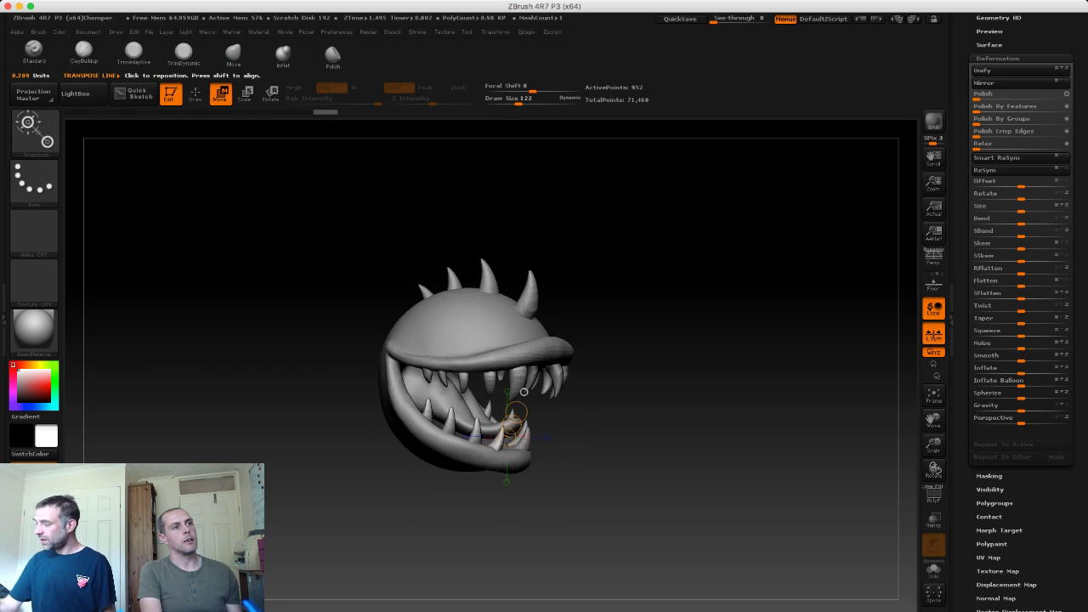
key(ctrl+z)
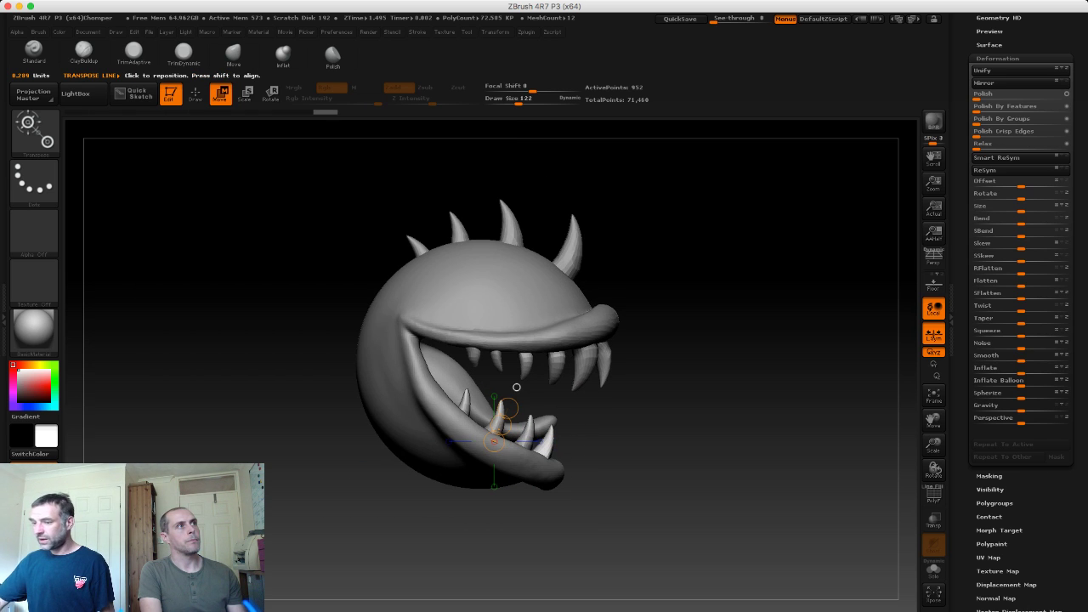
click(207, 31)
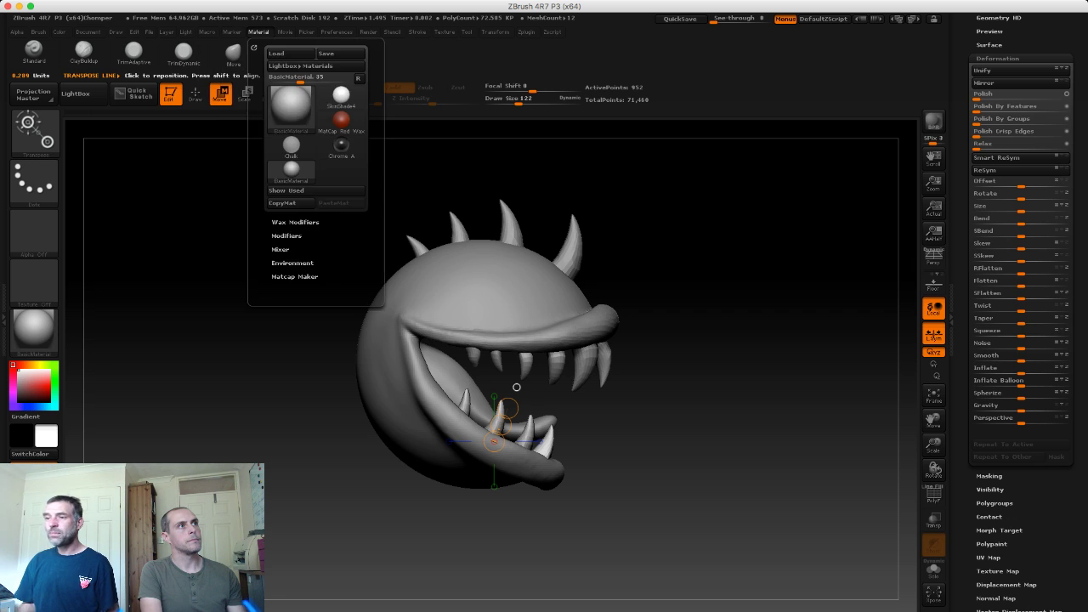
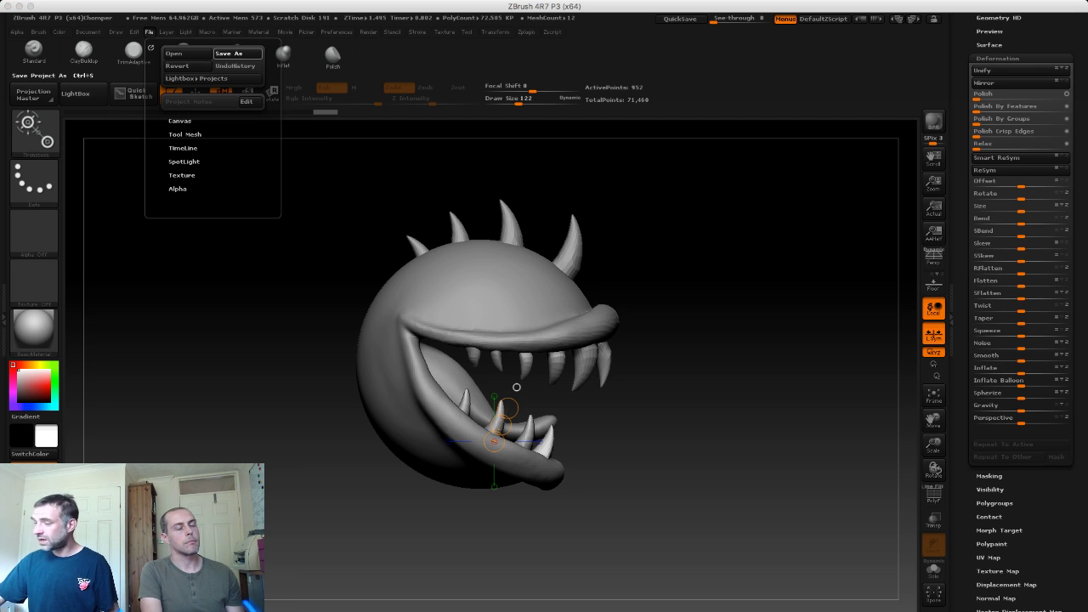
Step: Save the Chomper project, select the head subtool and bring up the brush library
click(228, 54)
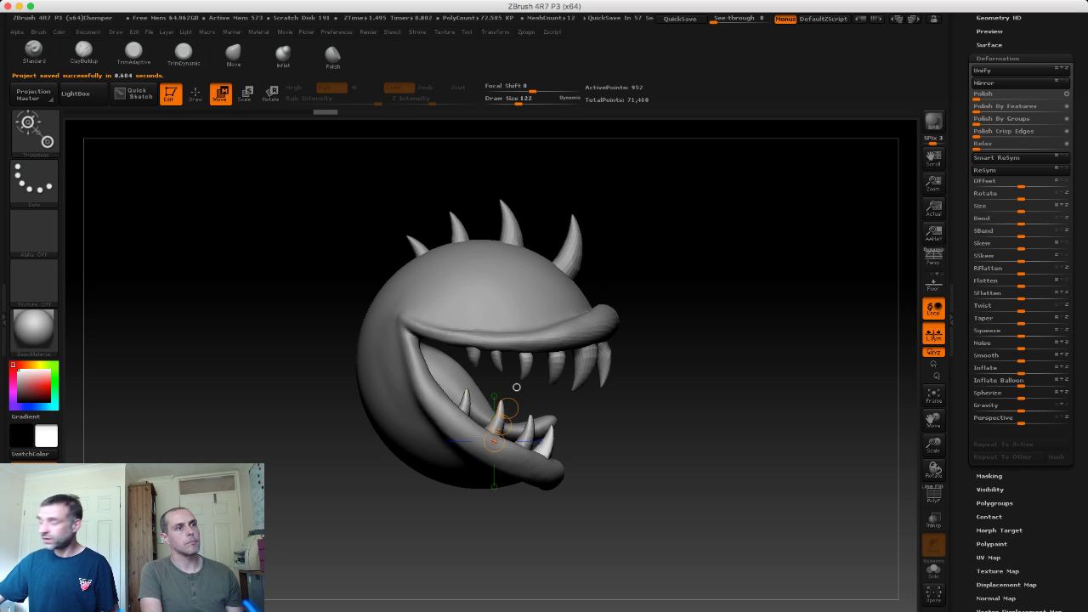
alt+click(362, 341)
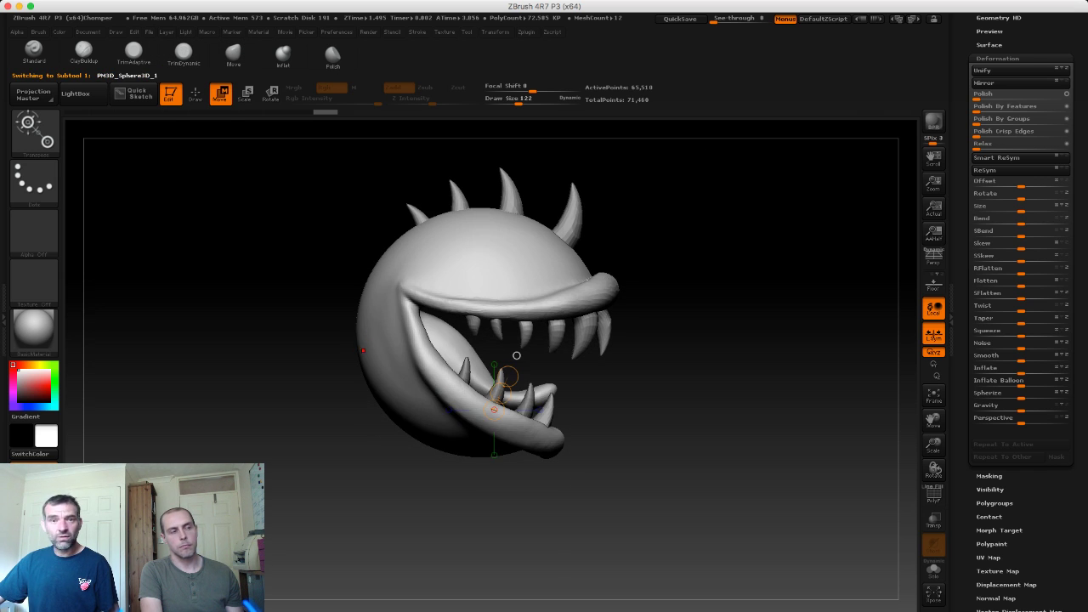
key(b)
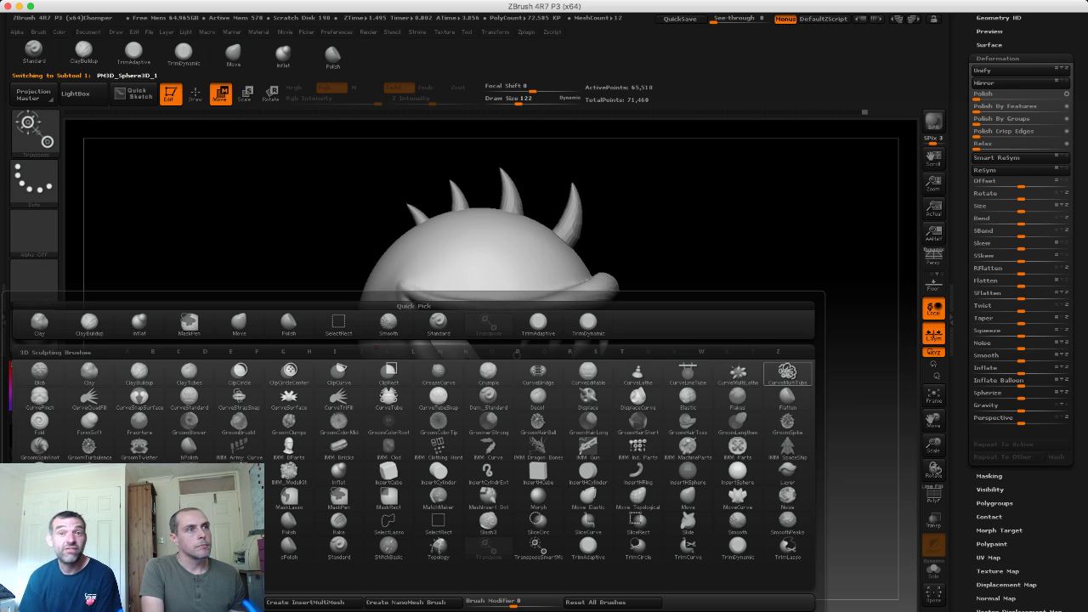
Step: Draw a long CurveMultiTube stem curving down from the underside of the head
click(786, 373)
click(231, 357)
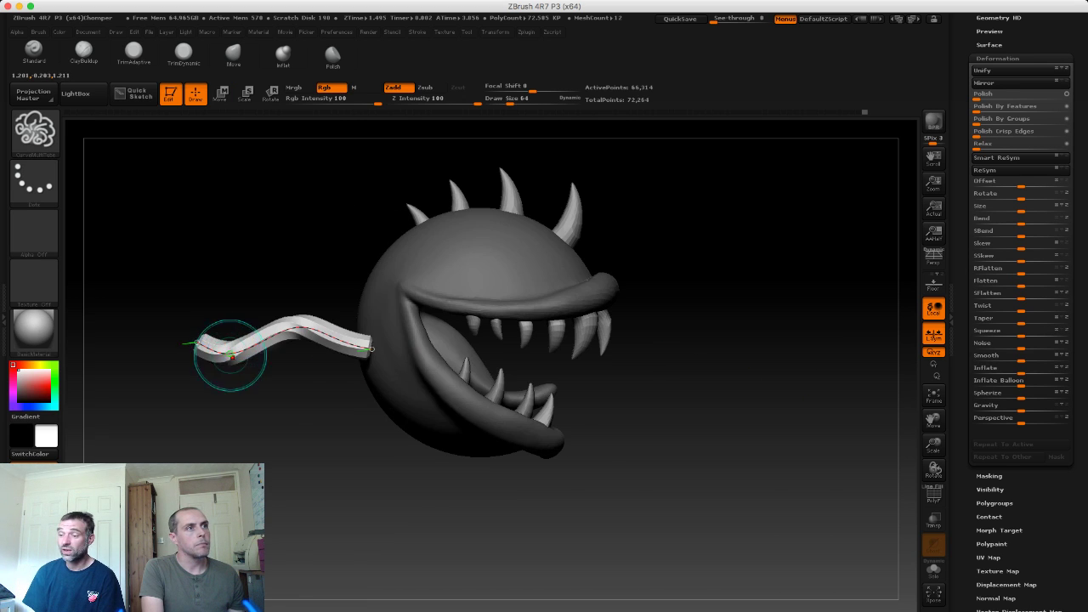
key(ctrl+z)
mouse_move(316, 448)
mouse_down()
mouse_move(298, 405)
mouse_move(255, 408)
mouse_up()
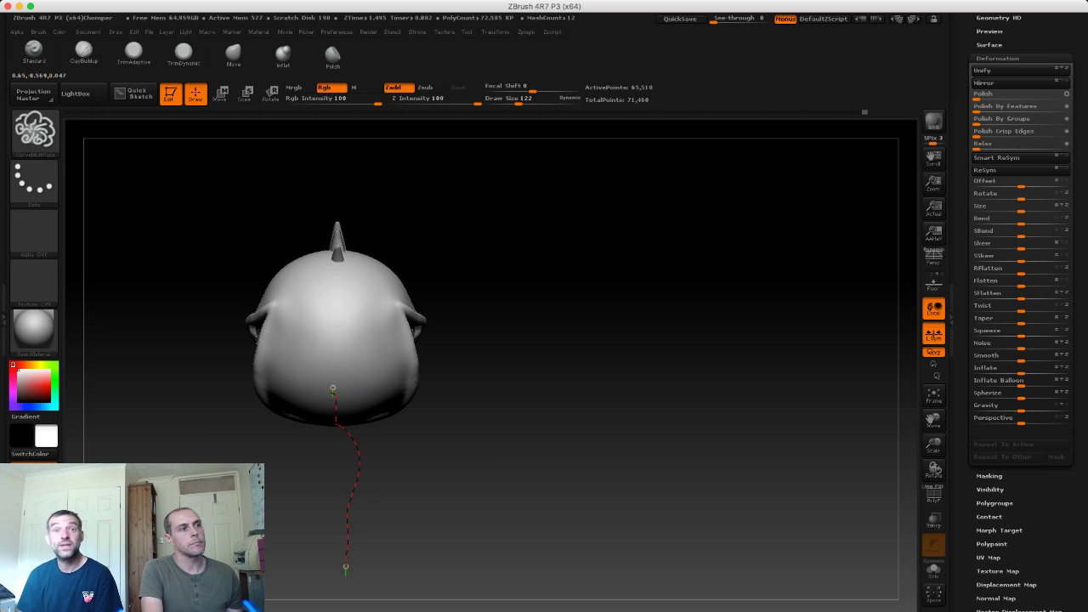
click(346, 568)
drag(517, 517, 199, 449)
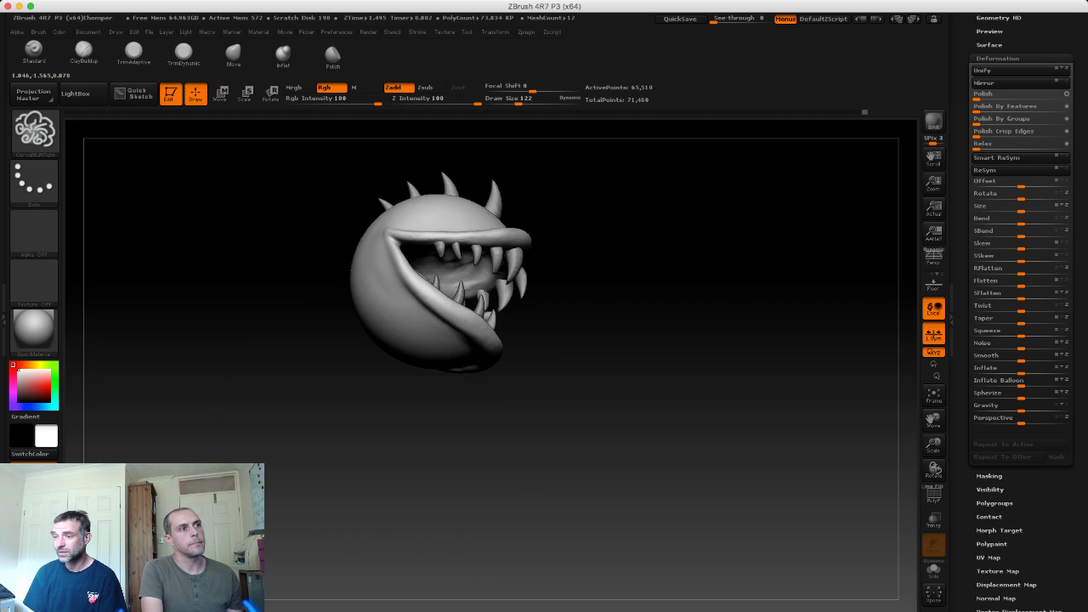
drag(366, 383, 382, 337)
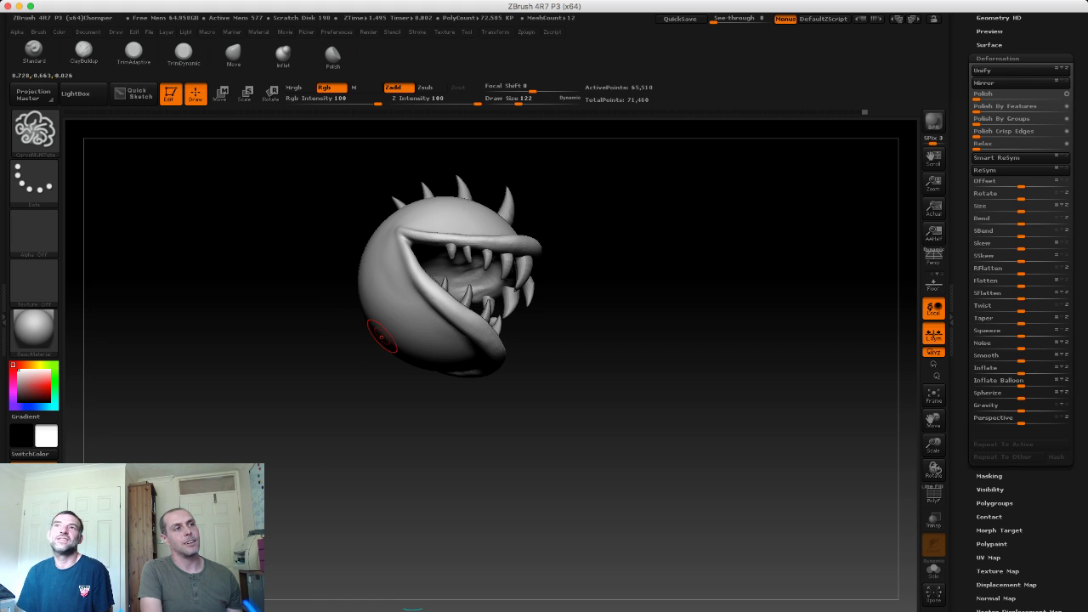
drag(356, 359, 332, 396)
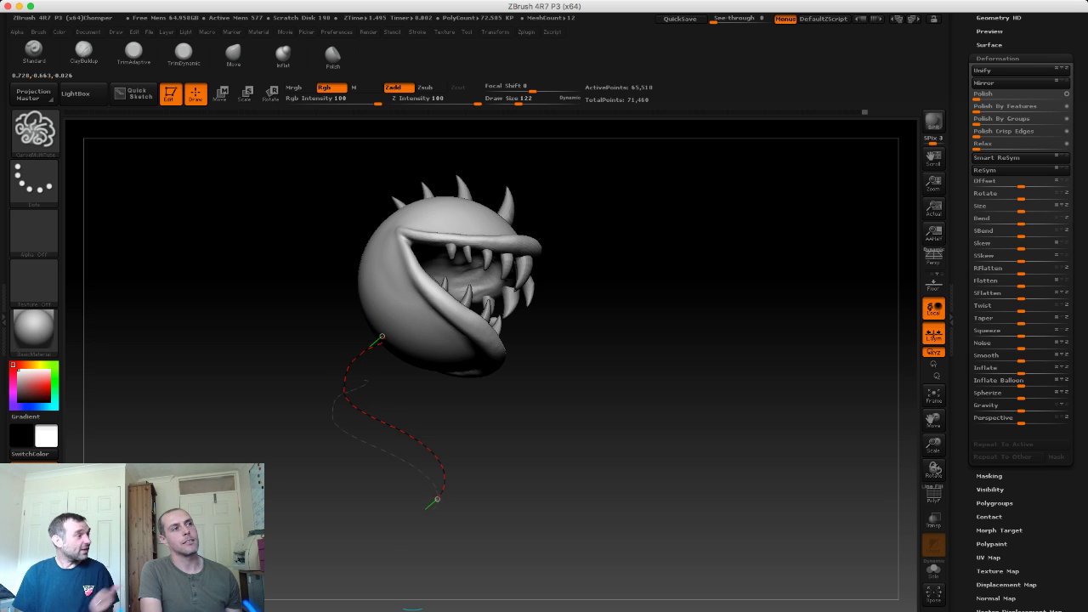
drag(398, 539, 399, 541)
drag(374, 423, 287, 423)
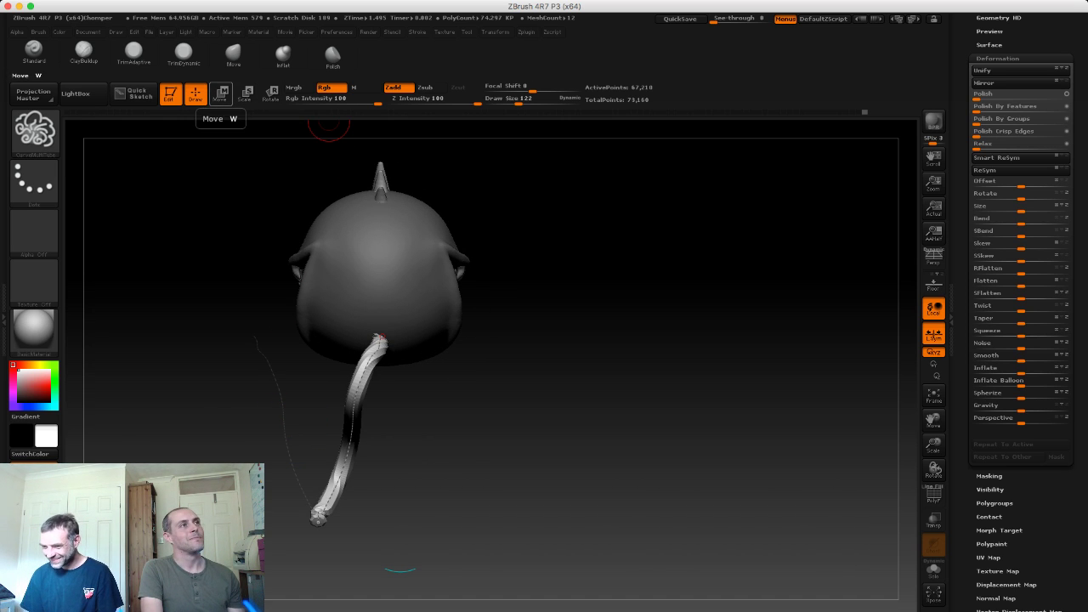
Step: Pull the stem tip sideways into an S-curve with an enlarged Move brush
click(219, 94)
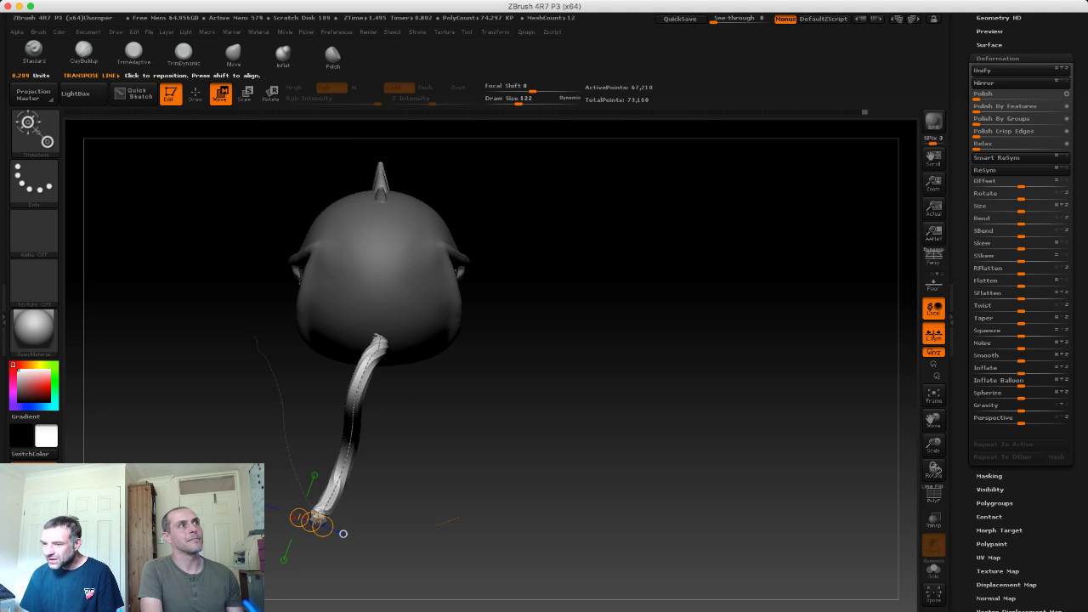
click(233, 54)
key(s)
mouse_move(308, 469)
mouse_down()
mouse_move(361, 482)
mouse_move(356, 502)
mouse_up()
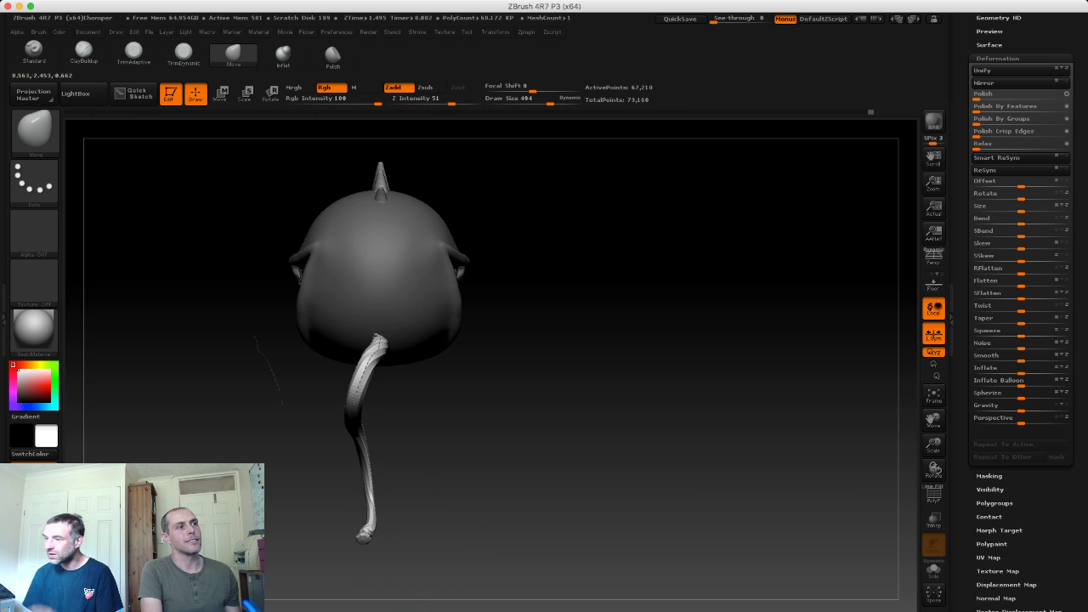
drag(466, 345, 405, 519)
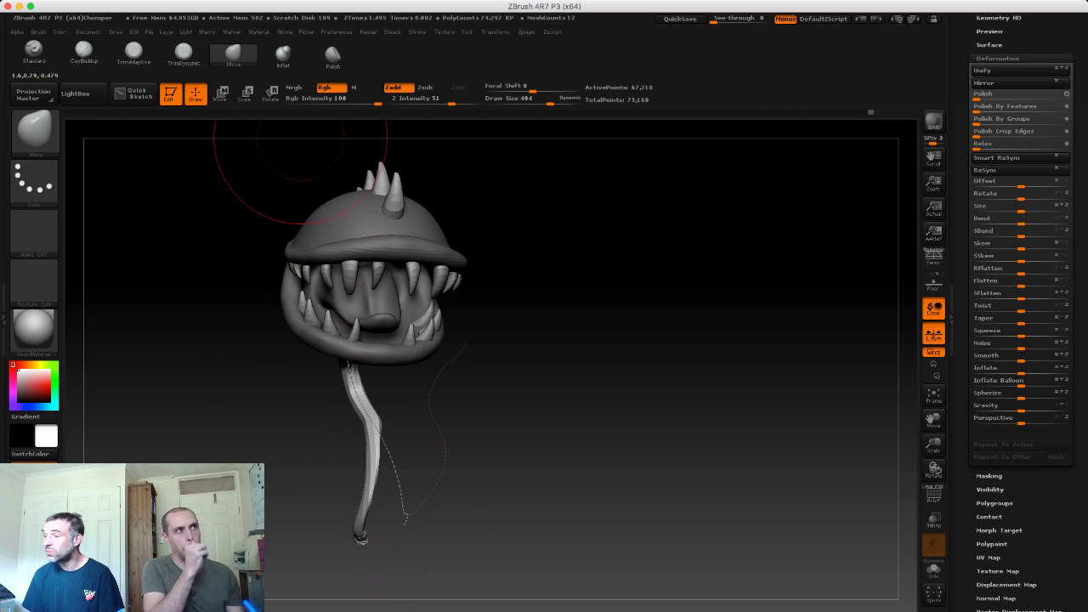
Step: Thicken the stem along its length with the Inflat brush
click(283, 54)
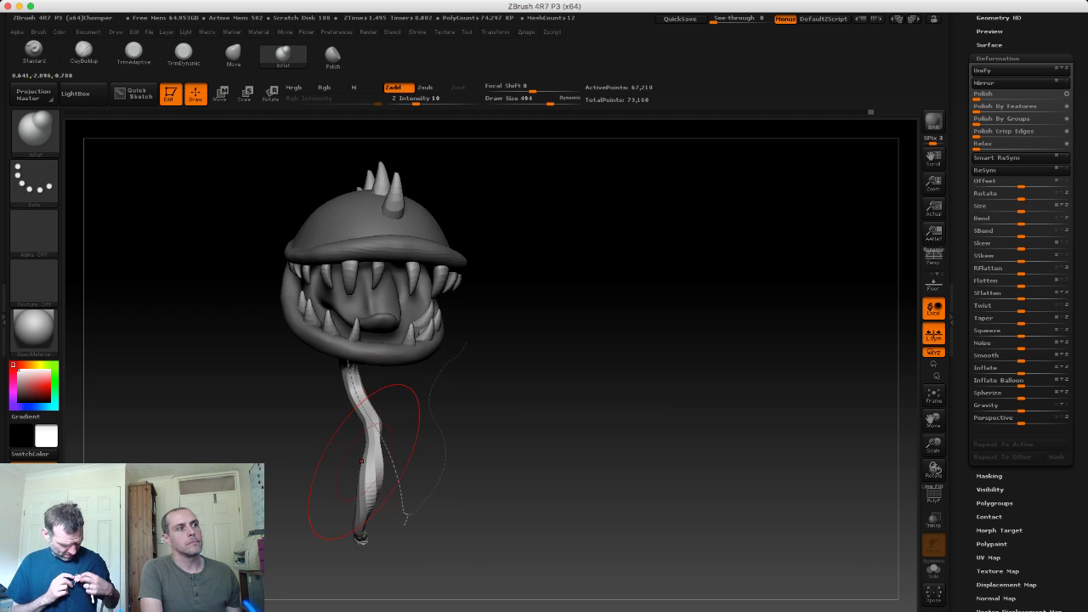
mouse_move(352, 427)
mouse_down()
mouse_move(356, 510)
mouse_move(340, 451)
mouse_move(256, 389)
mouse_move(291, 340)
mouse_up()
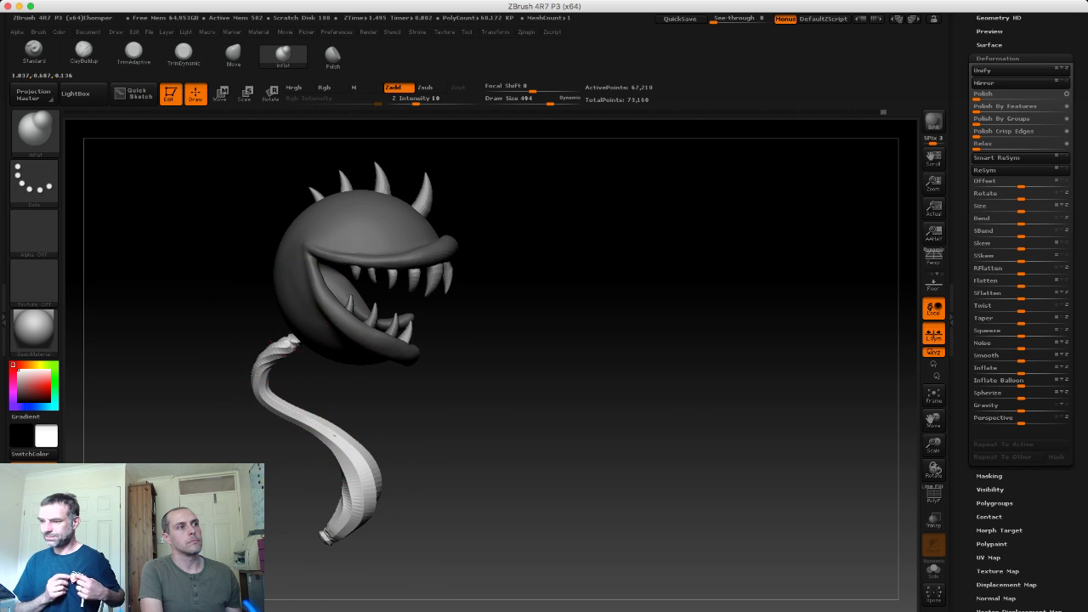
drag(279, 413, 323, 400)
drag(527, 357, 663, 357)
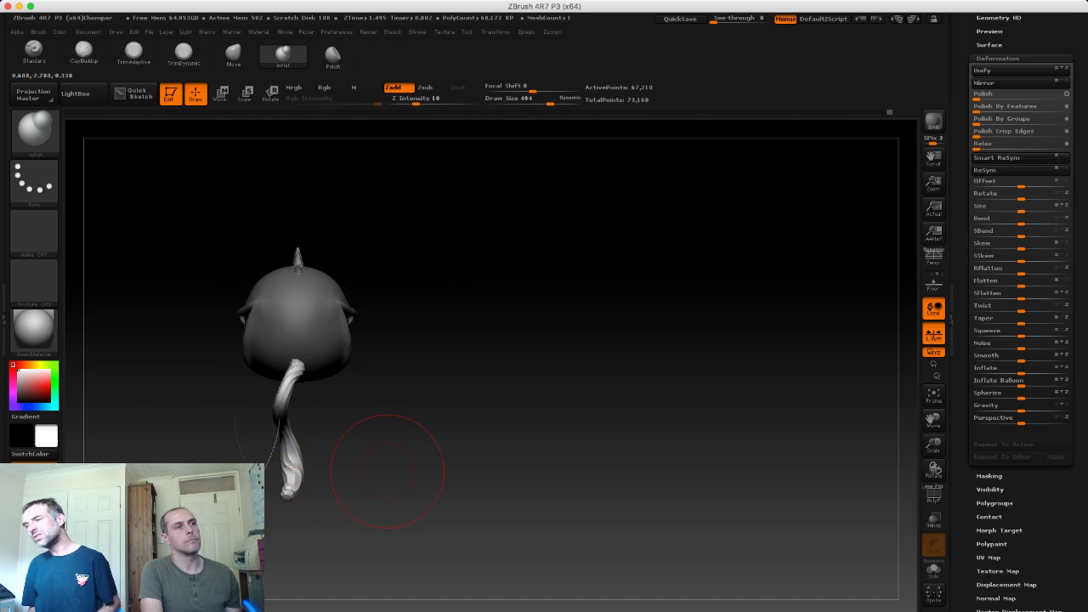
drag(389, 462, 1063, 183)
Step: Split the mesh into separate subtools with Split To Parts
scroll(1020, 315, up, 5)
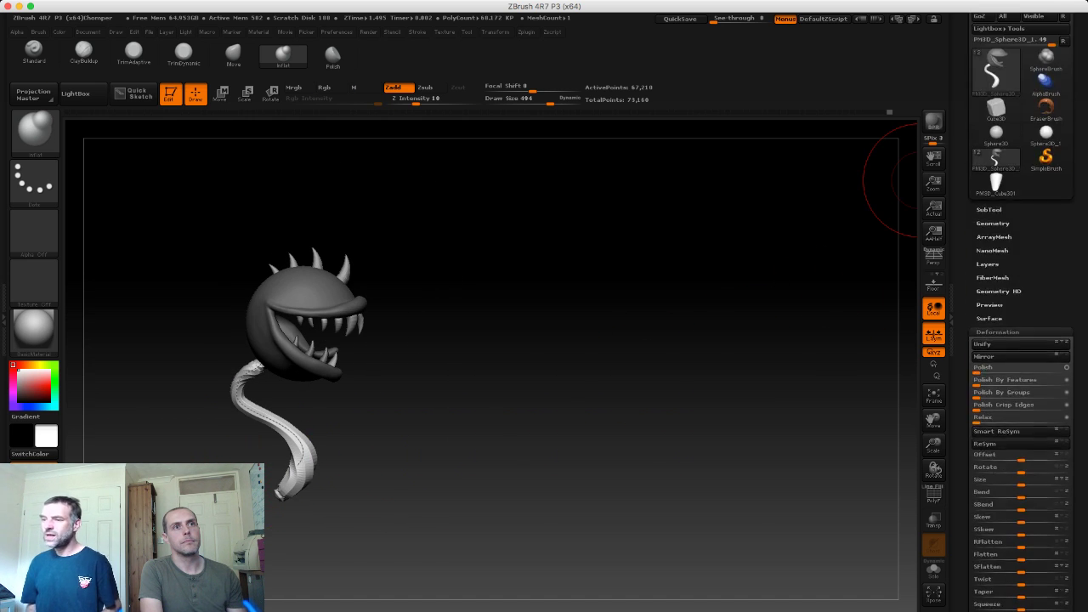
scroll(1020, 314, up, 3)
scroll(1020, 314, up, 2)
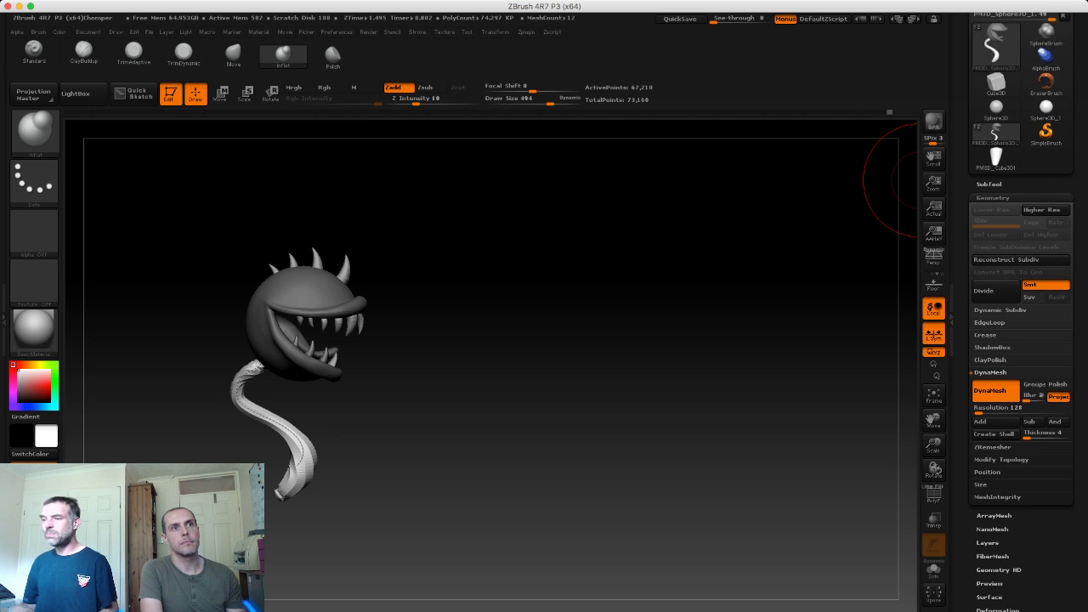
click(989, 184)
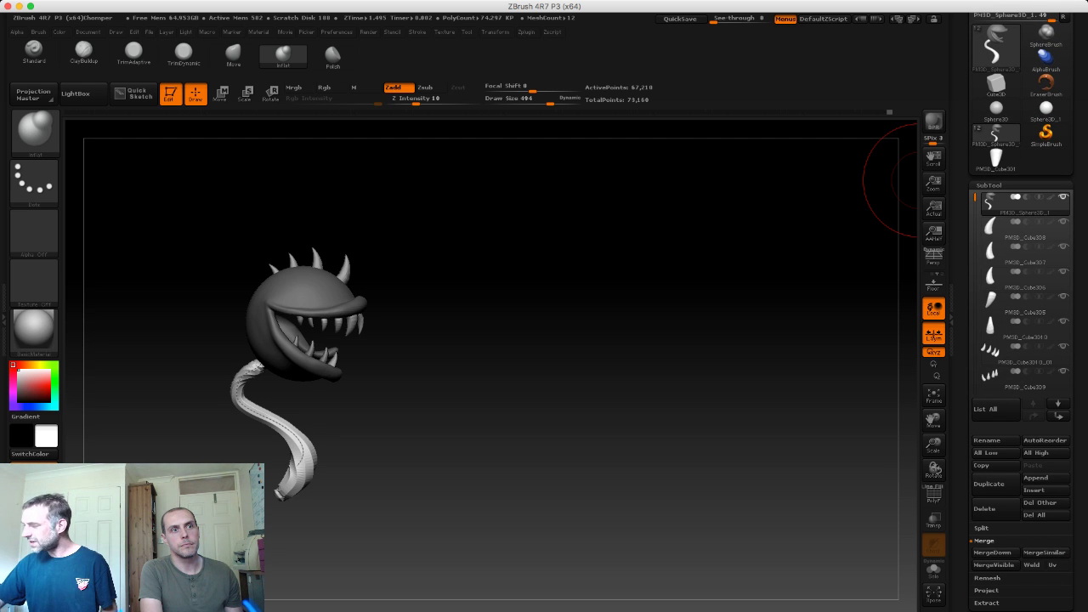
click(981, 528)
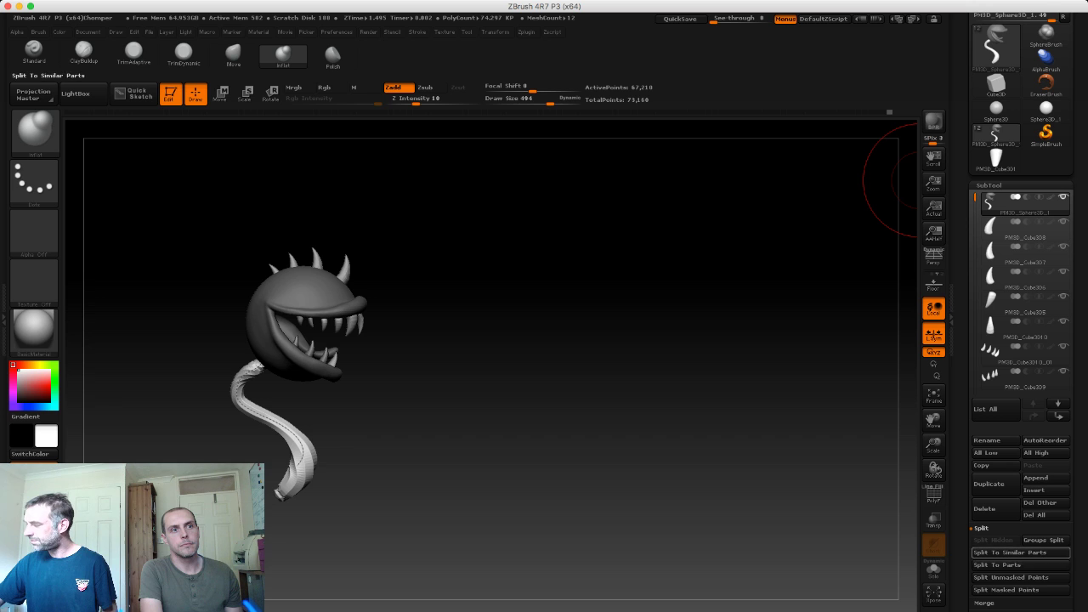
click(1011, 565)
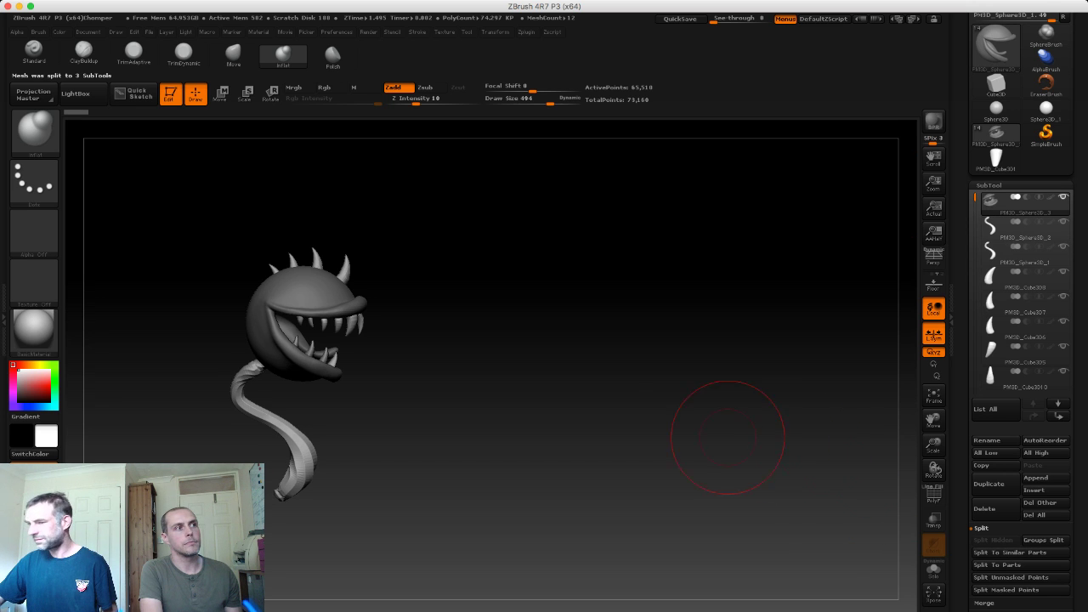
Step: Select the stem subtool PM3D_Sphere3D_1 and DynaMesh it at resolution 128
alt+click(302, 440)
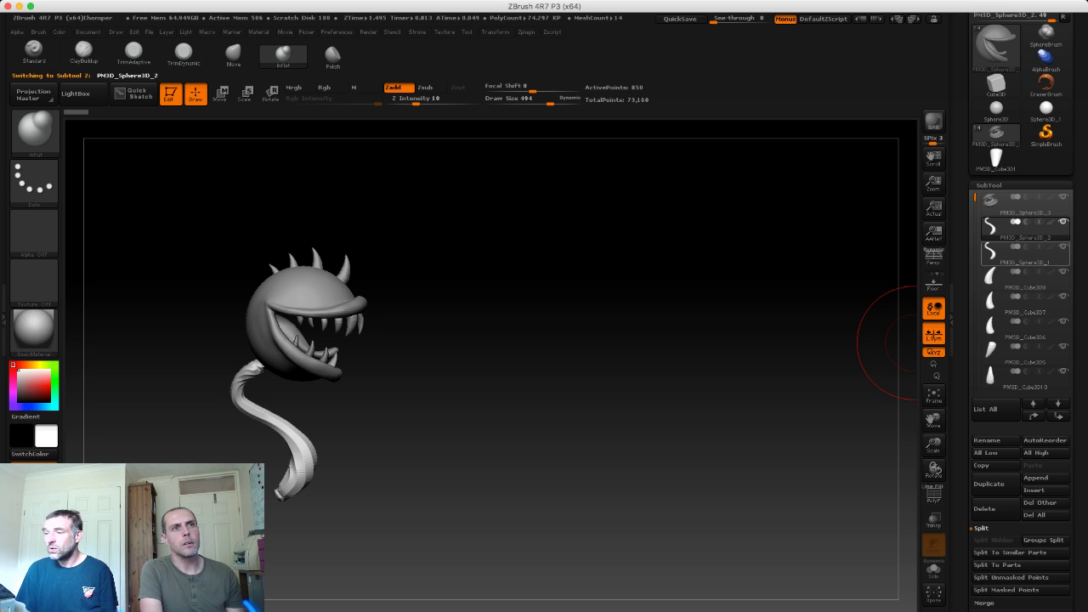
click(1020, 251)
click(1063, 246)
click(1062, 247)
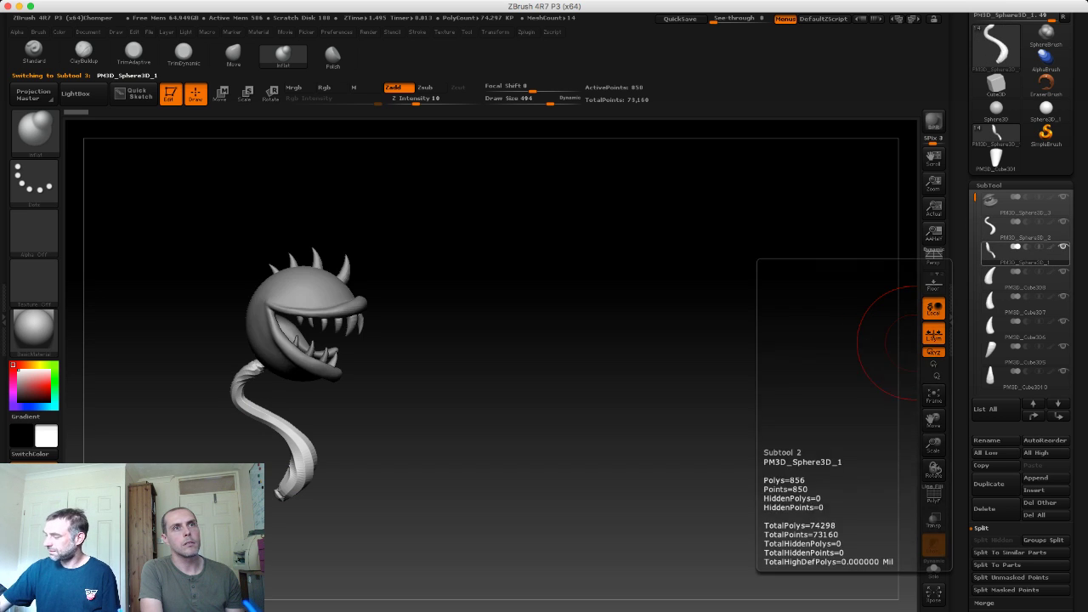
click(1024, 224)
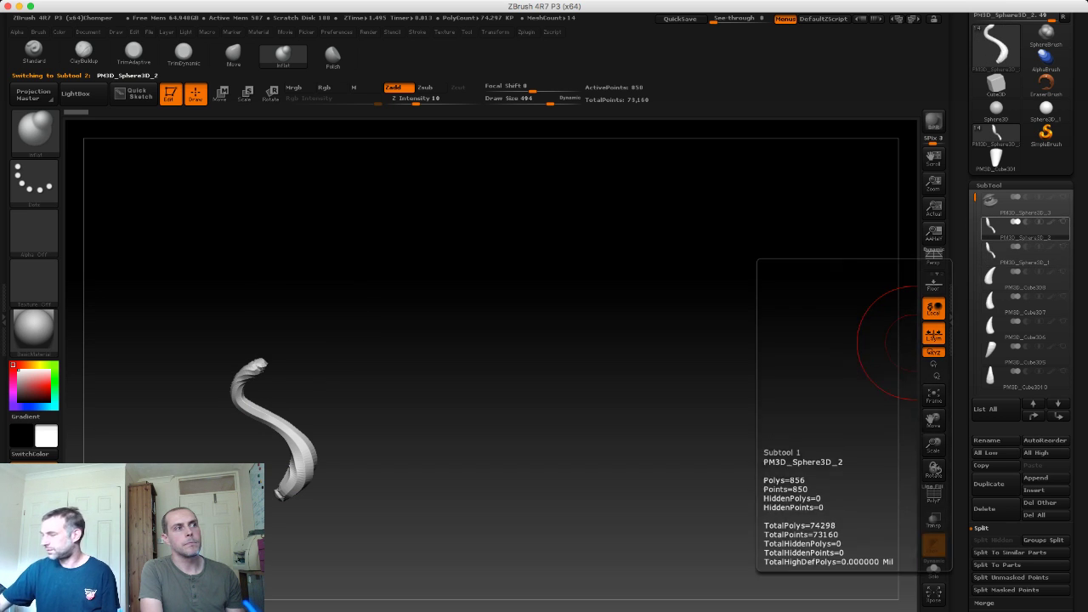
click(1020, 251)
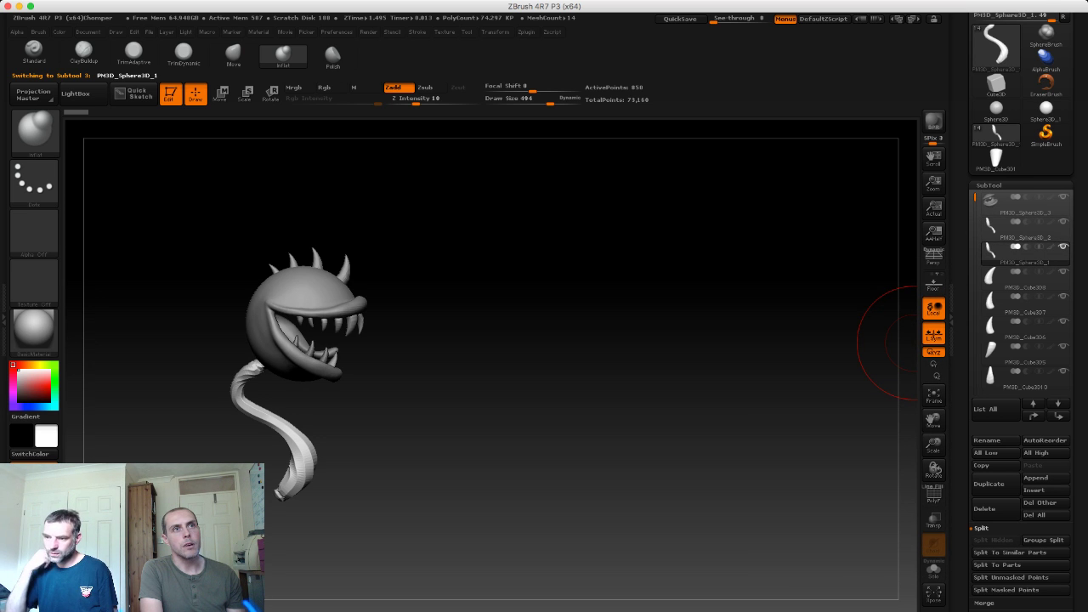
click(989, 185)
click(992, 199)
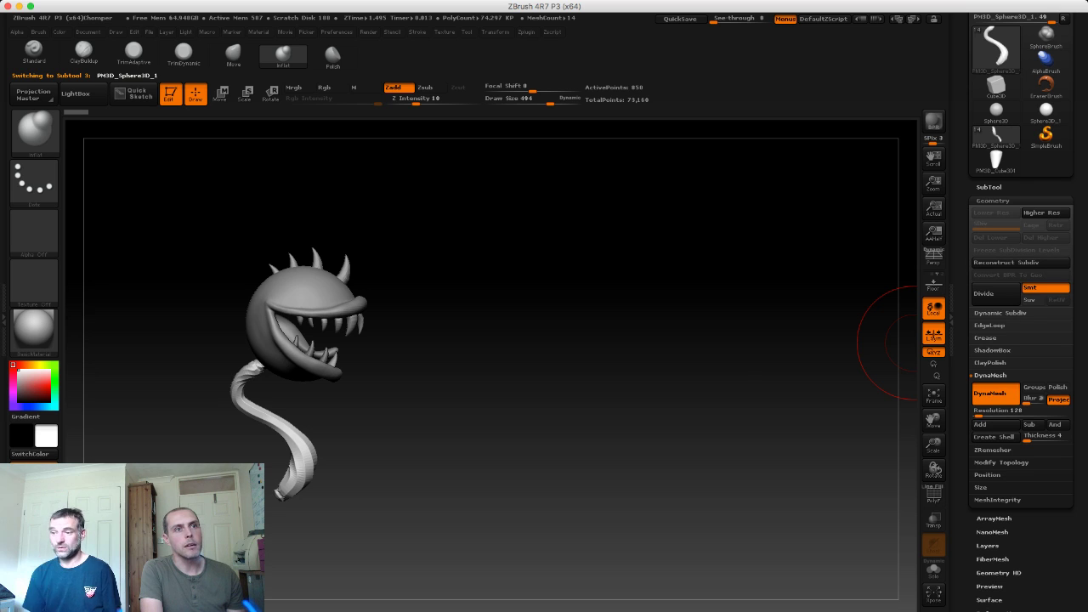
ctrl+click(693, 338)
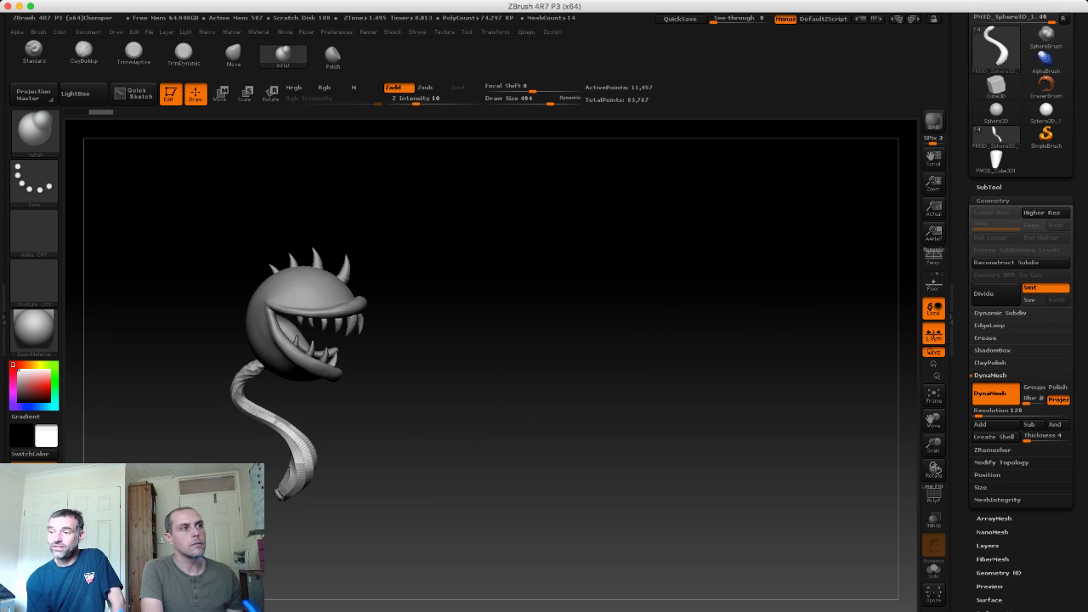
Step: Delete the duplicate stem subtool PM3D_Sphere3D_2
click(988, 187)
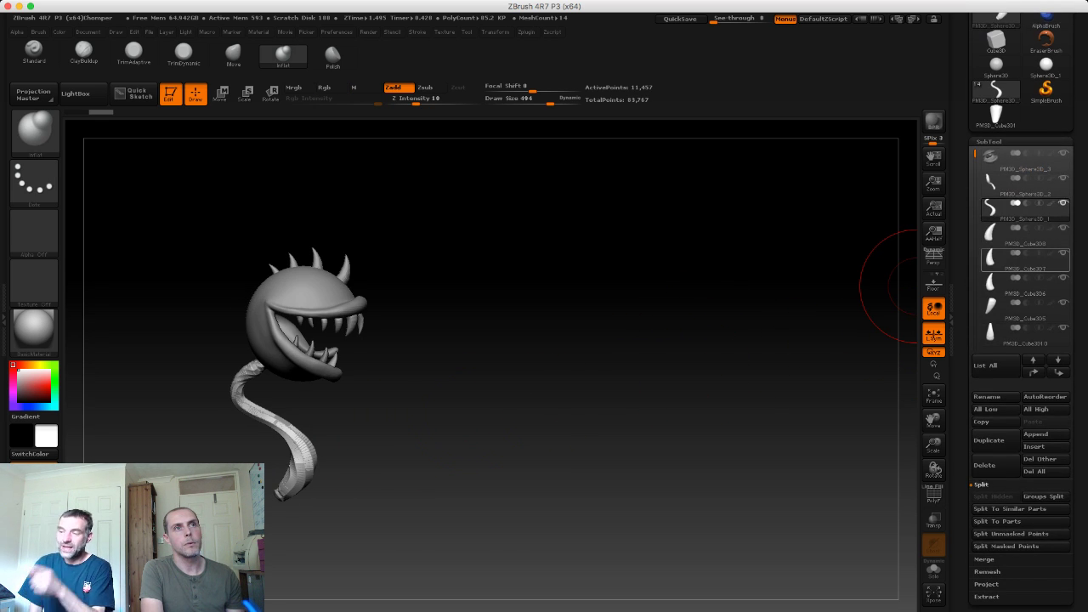
click(1012, 181)
click(985, 465)
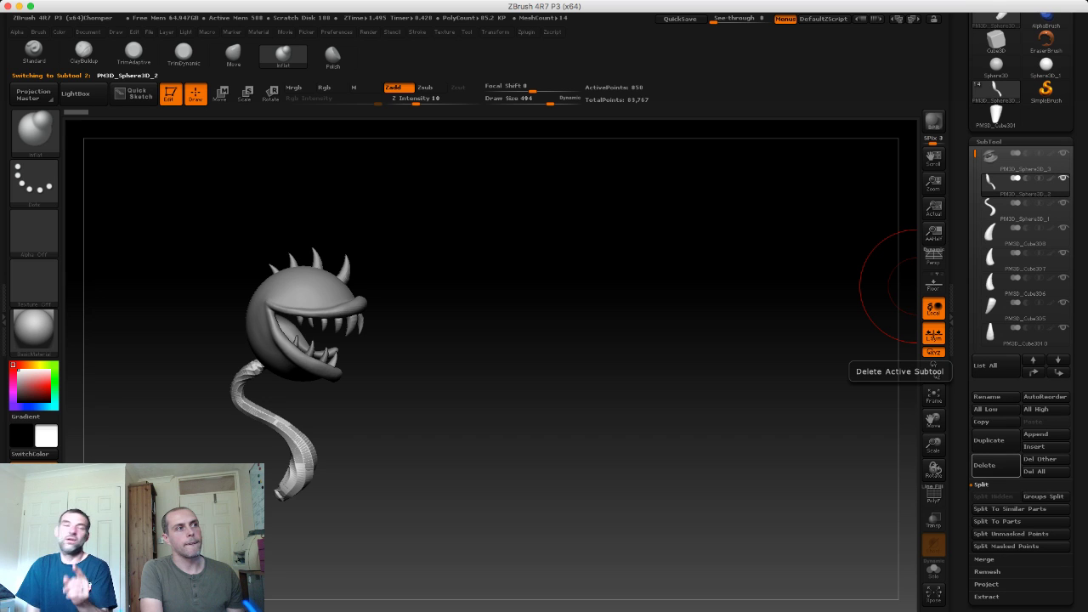
key(Escape)
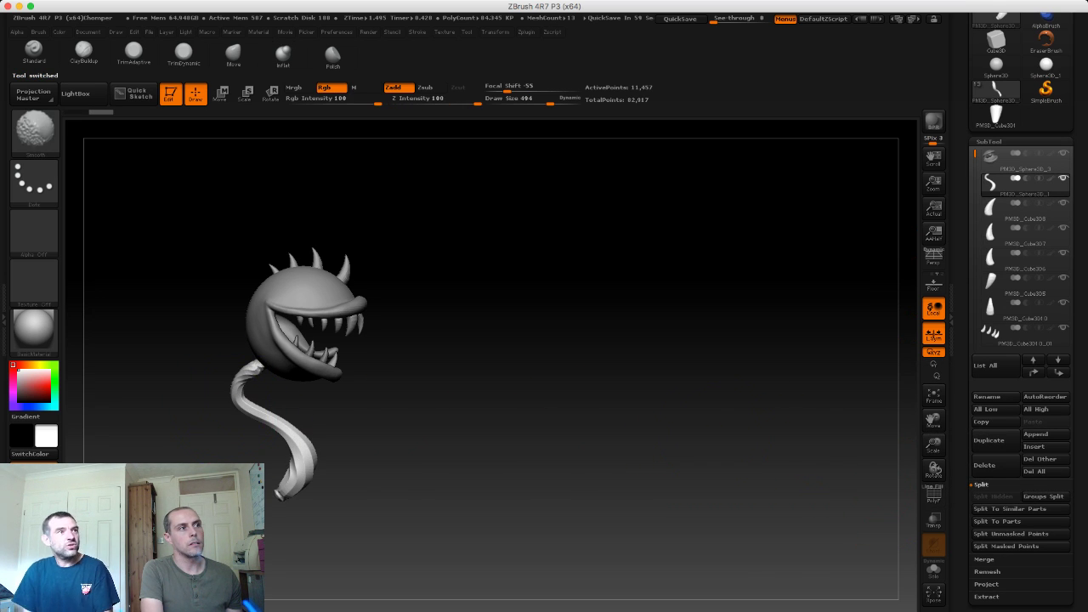
Step: Smooth the twisted upper neck and inflate it so it looks thicker
mouse_move(253, 365)
shift+mouse_down()
mouse_move(263, 421)
mouse_move(255, 432)
mouse_move(331, 392)
shift+mouse_up()
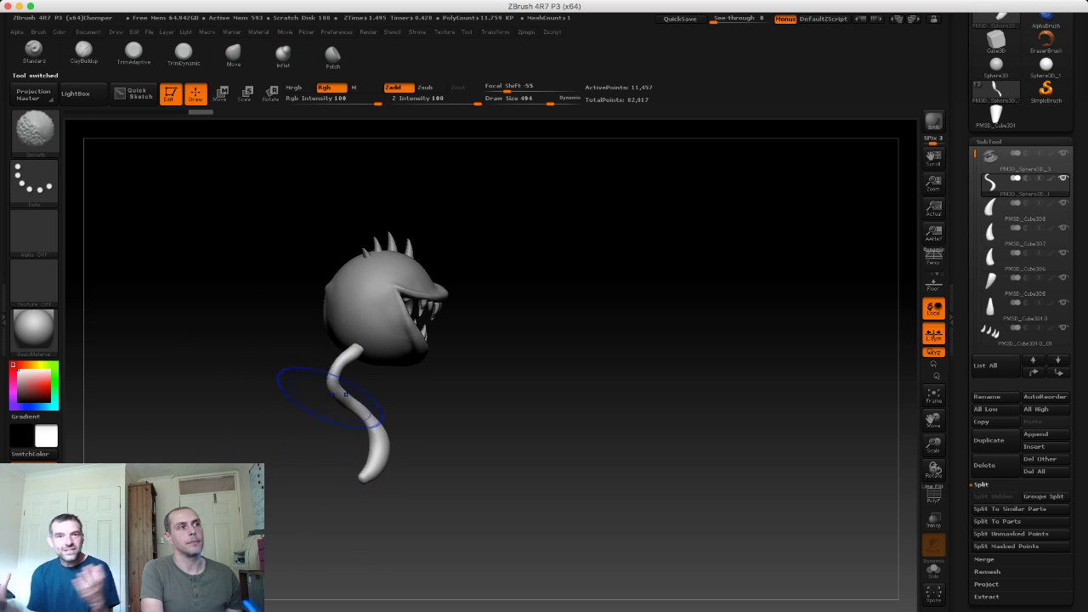
drag(267, 413, 362, 410)
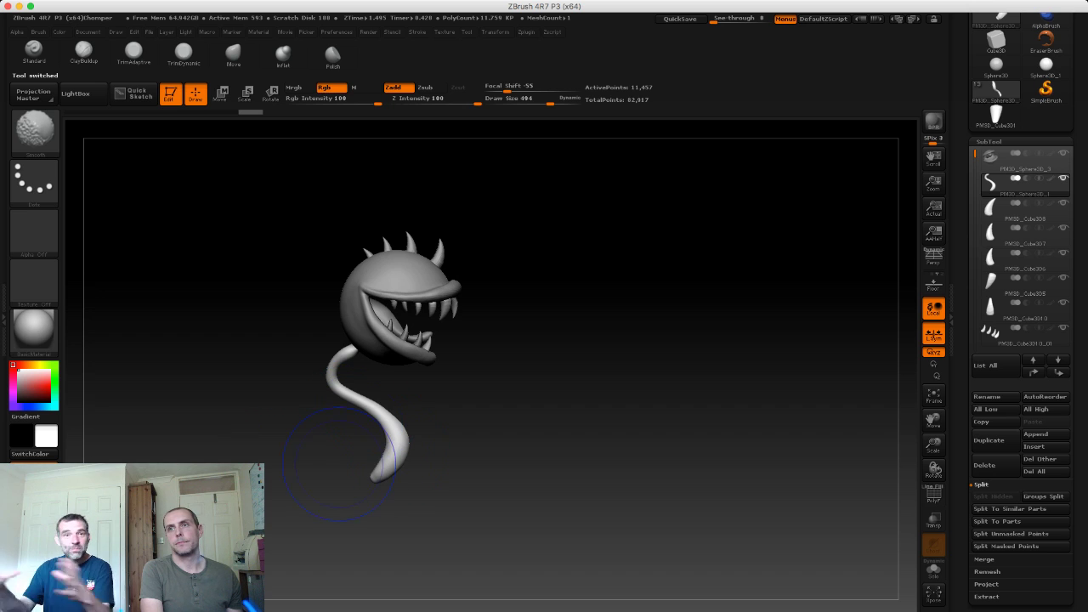
mouse_move(280, 437)
mouse_down()
mouse_move(304, 454)
mouse_move(312, 397)
mouse_up()
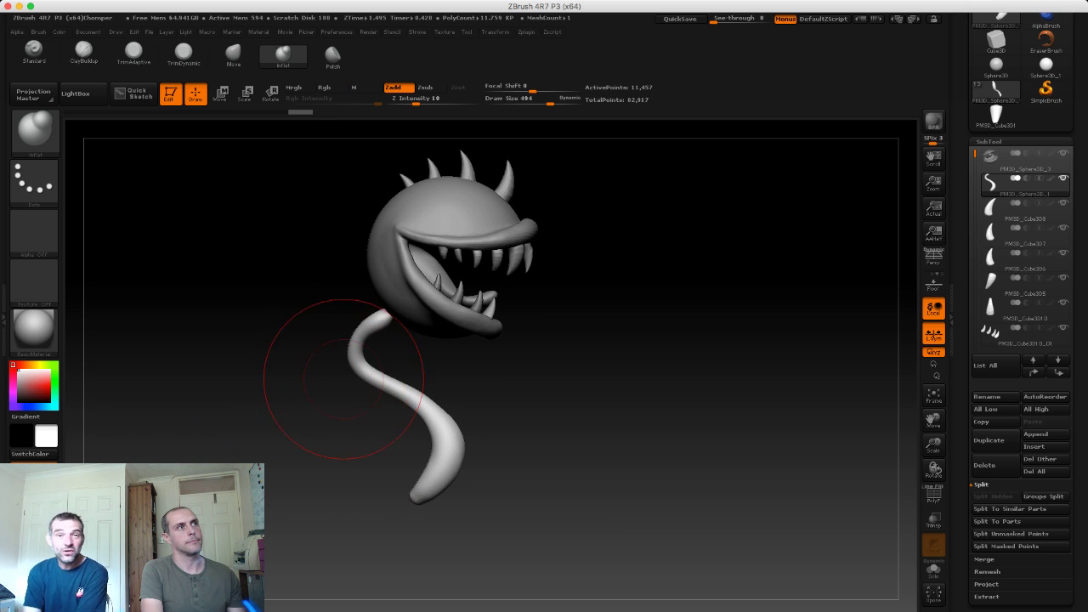
drag(365, 352, 374, 378)
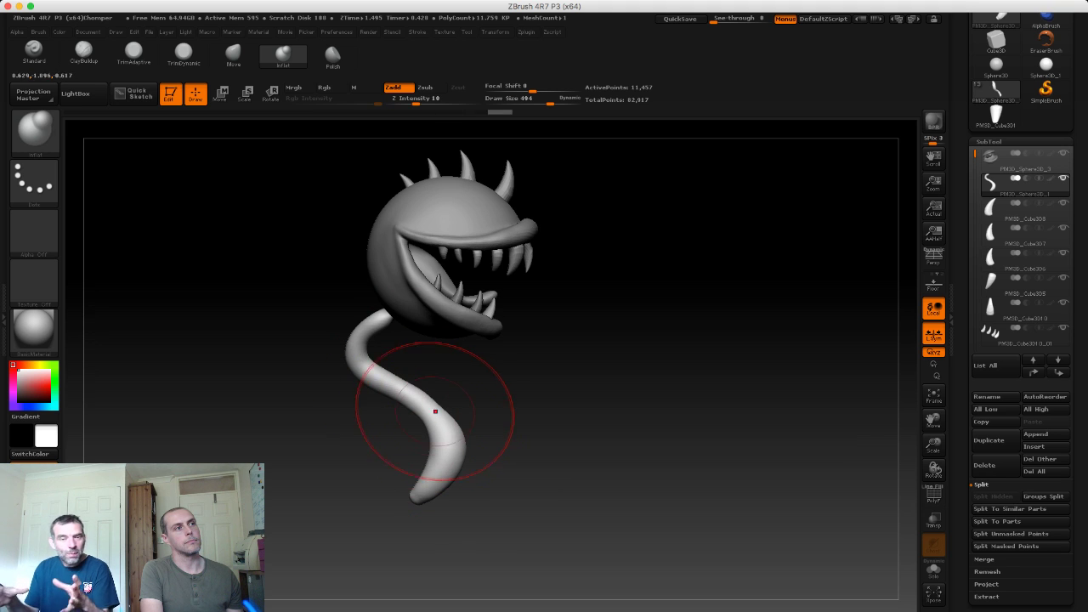
shift+drag(340, 323, 527, 323)
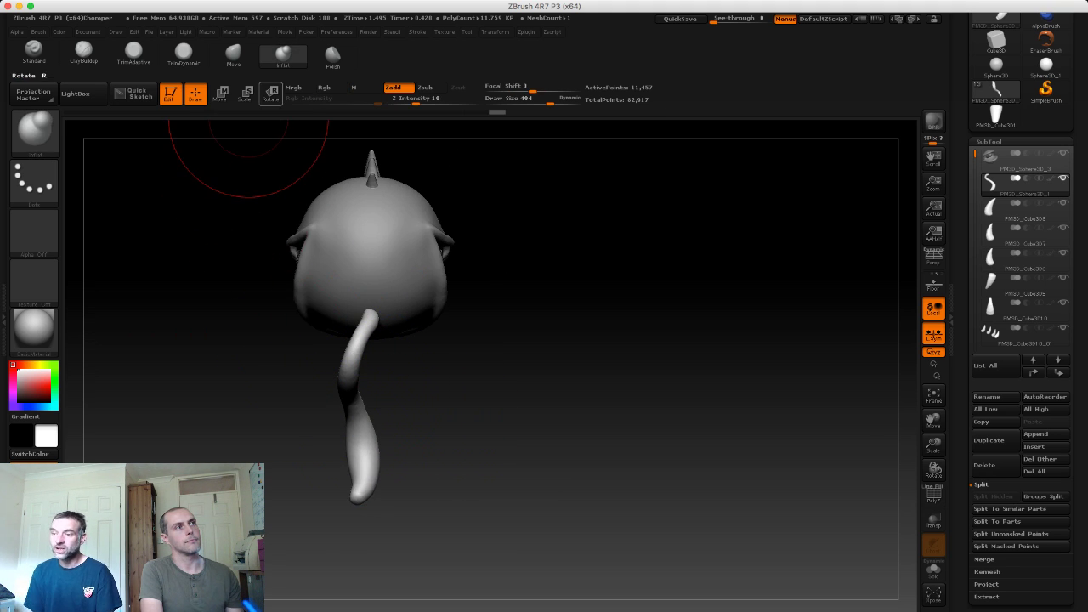
Step: Switch to the Move brush, enlarged to cover the whole tail
click(219, 94)
key(q)
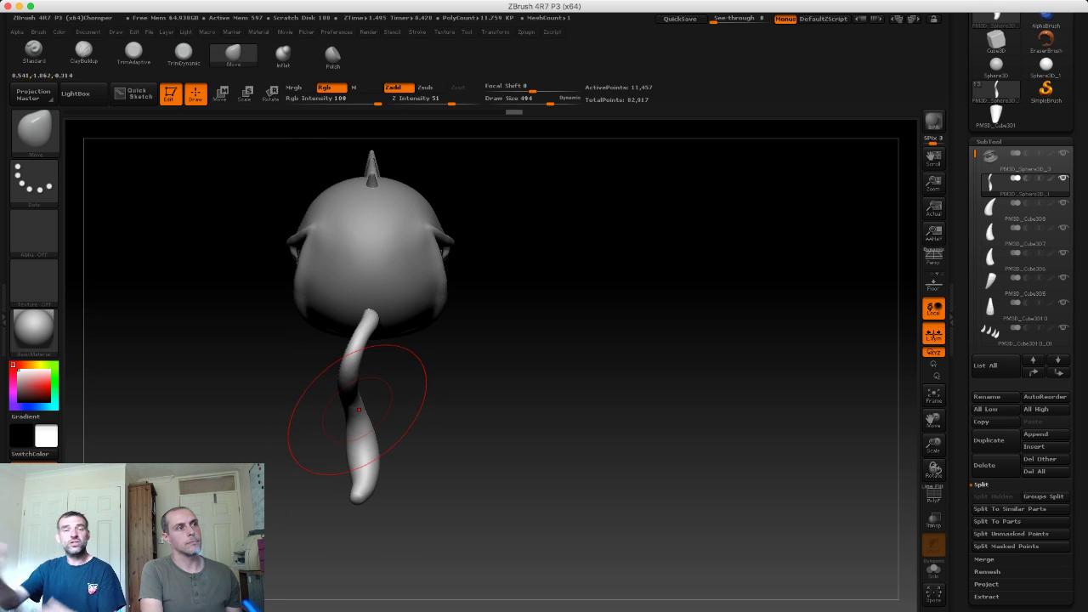
key(s)
drag(358, 408, 374, 406)
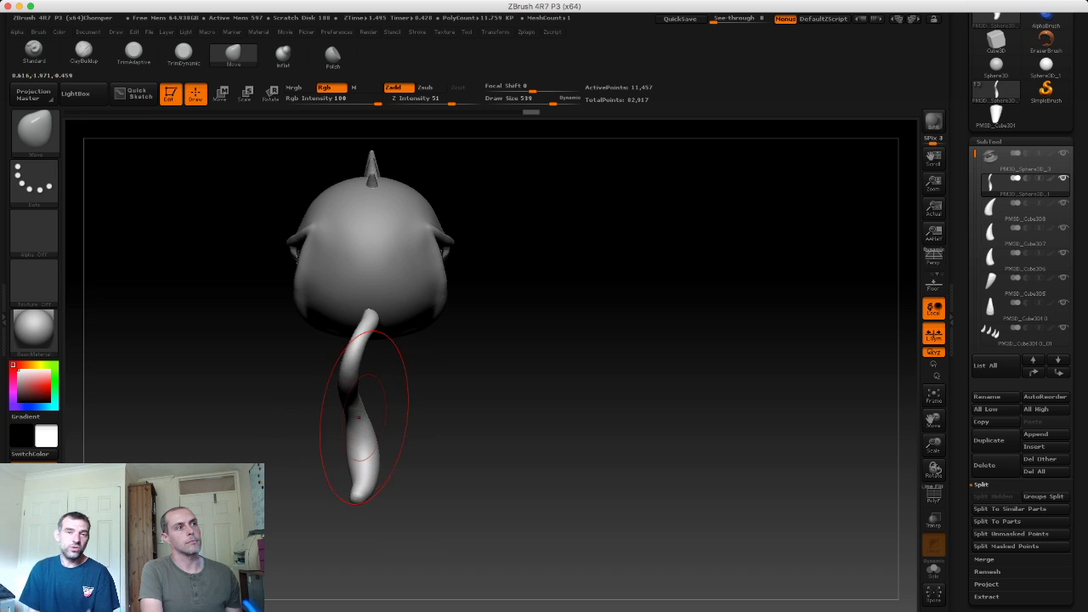
drag(459, 416, 629, 417)
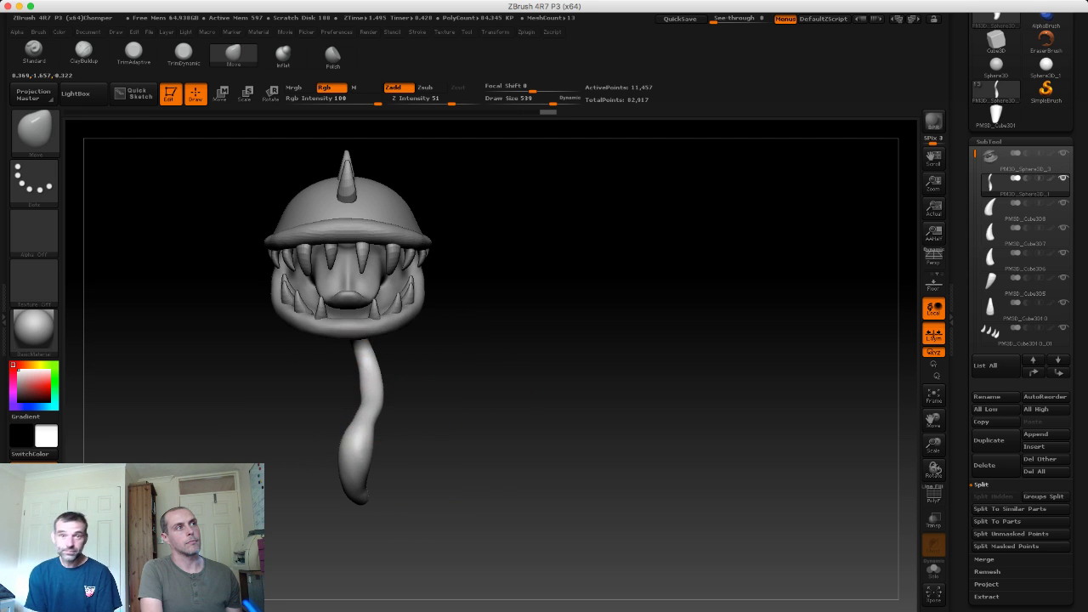
drag(341, 352, 405, 374)
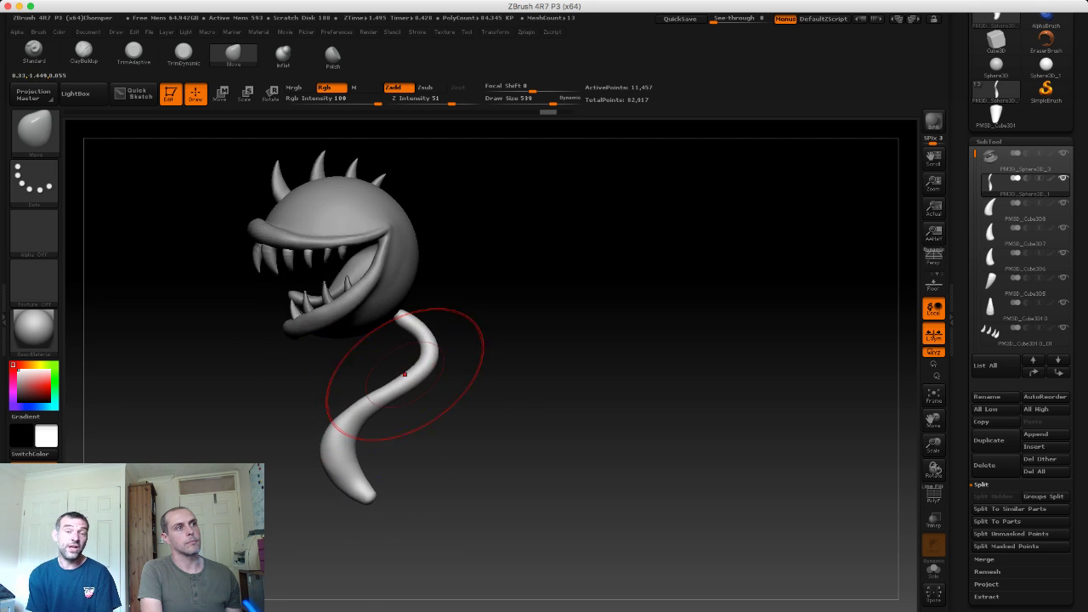
drag(511, 376, 370, 418)
Step: Resize the Move brush to 385 and pull the tail's upper curve into an S-shape
key(s)
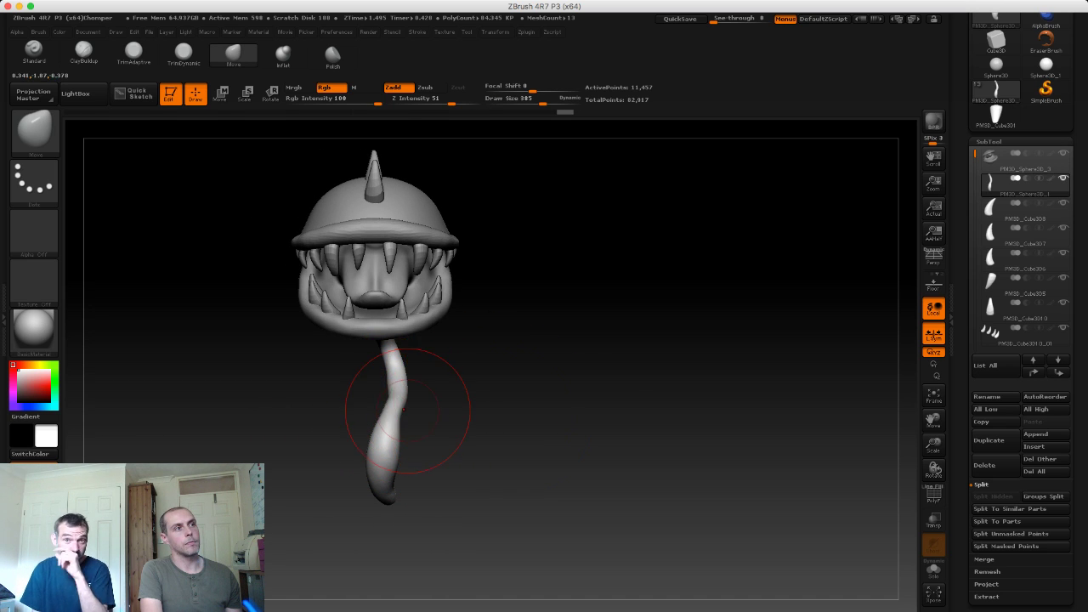
drag(394, 380, 412, 380)
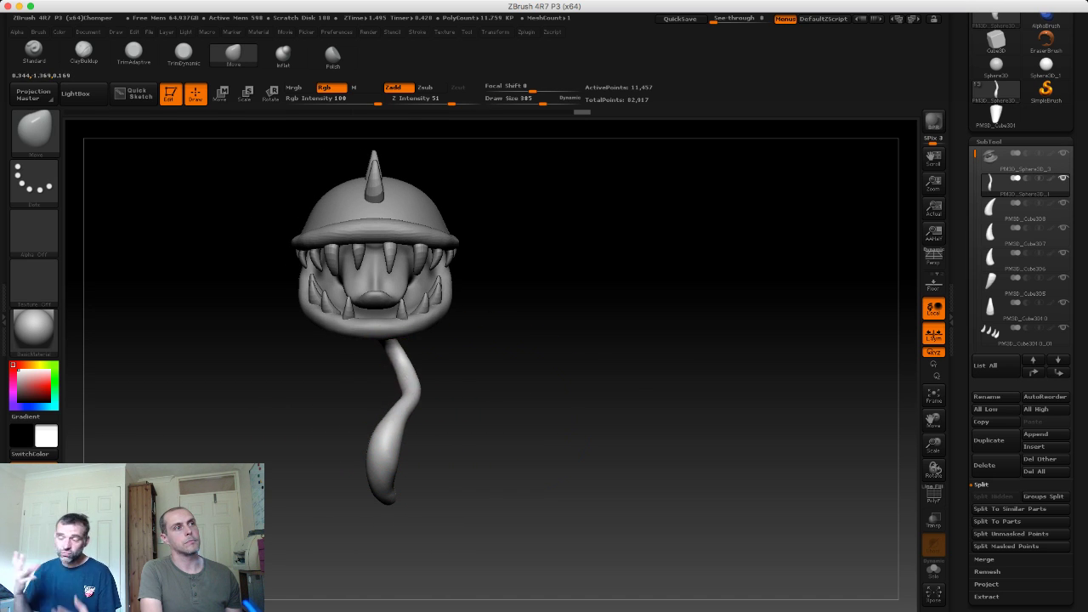
drag(281, 413, 365, 413)
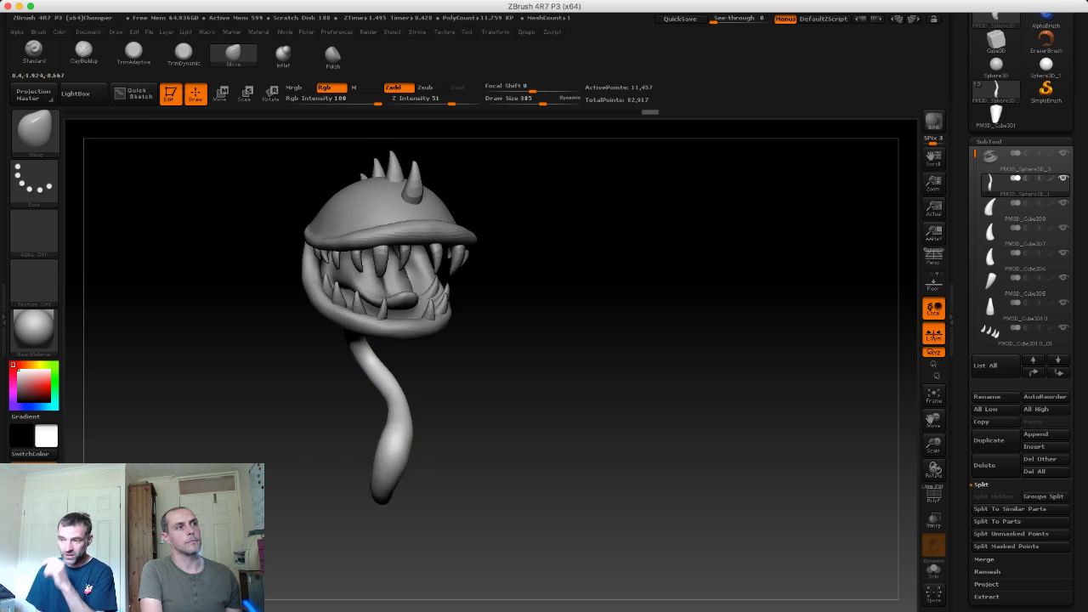
alt+drag(596, 383, 595, 425)
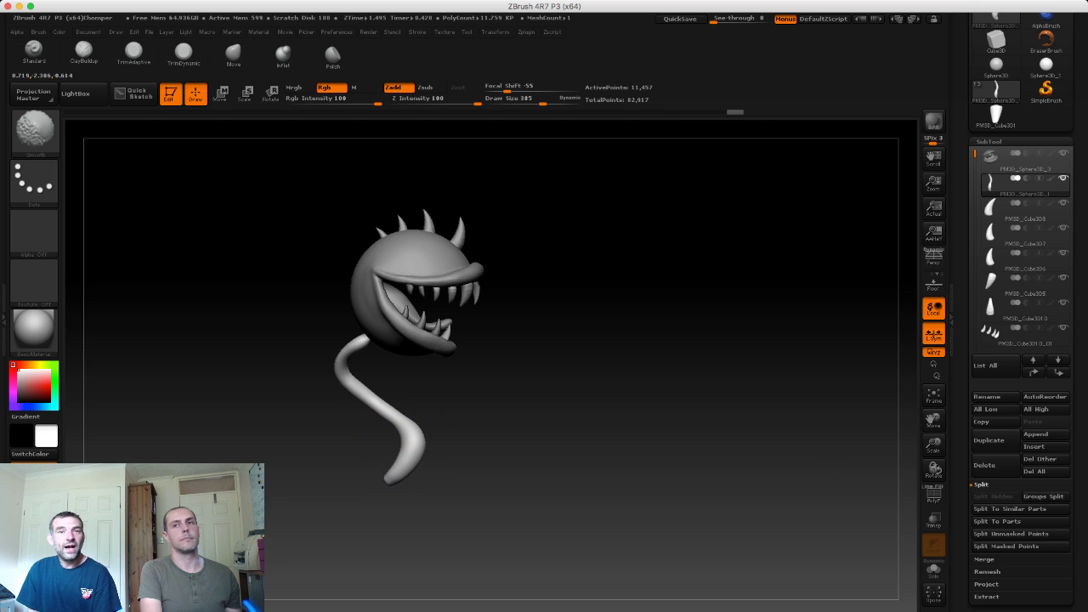
drag(266, 402, 224, 389)
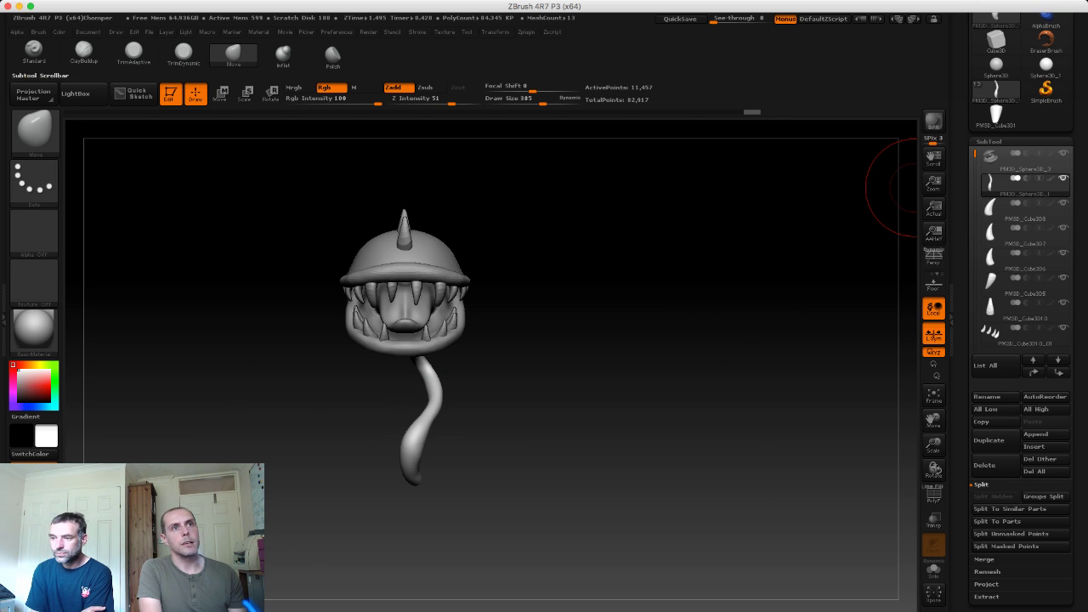
scroll(1020, 314, up, 3)
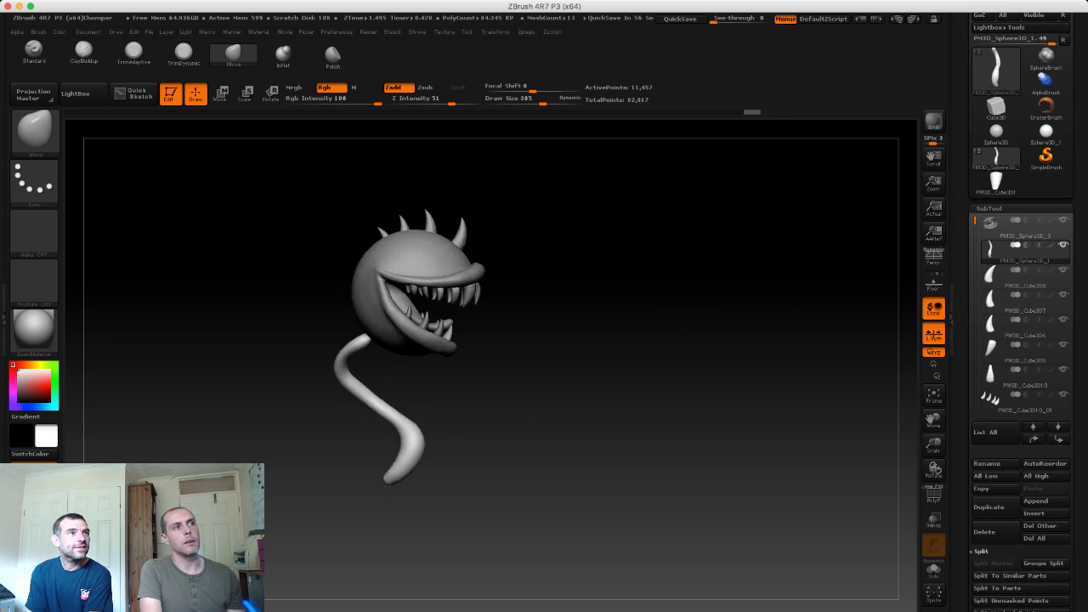
Step: Leave the plant and draw a Cube3D to its right, in Edit mode
drag(730, 264, 777, 255)
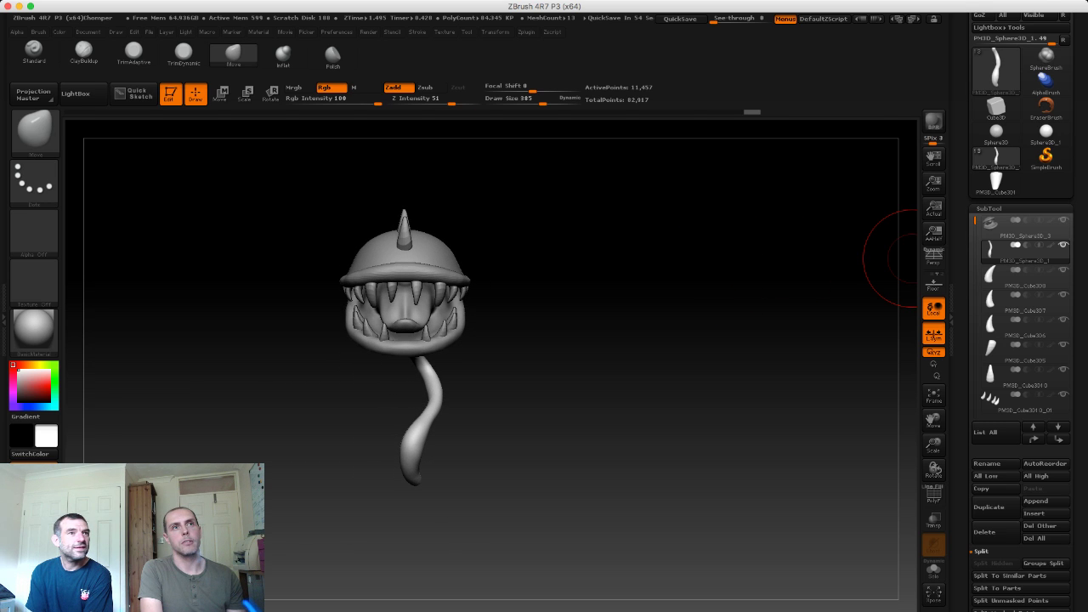
click(1046, 157)
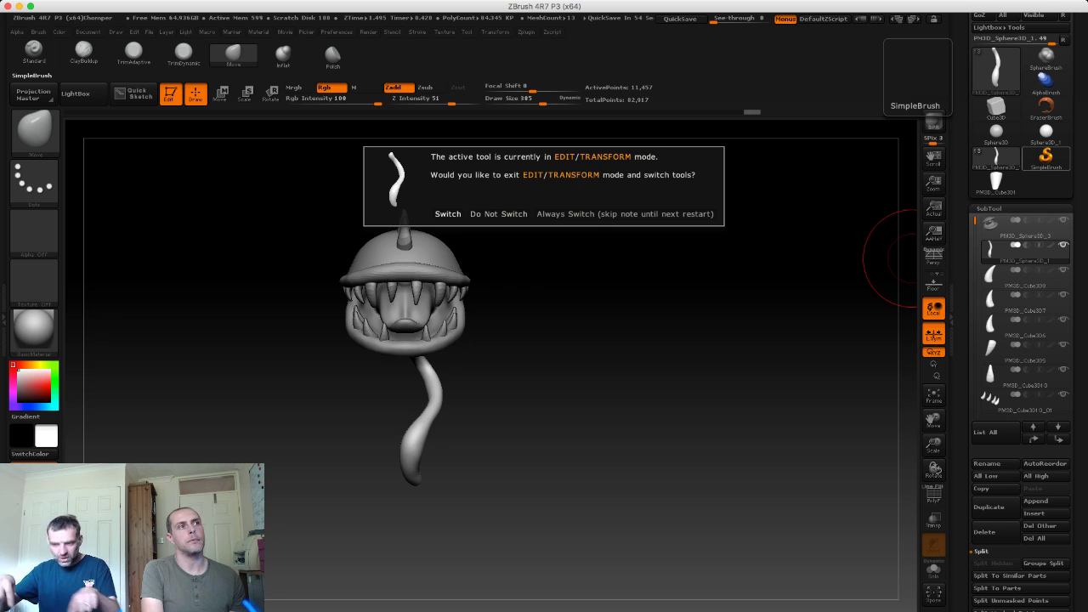
click(447, 213)
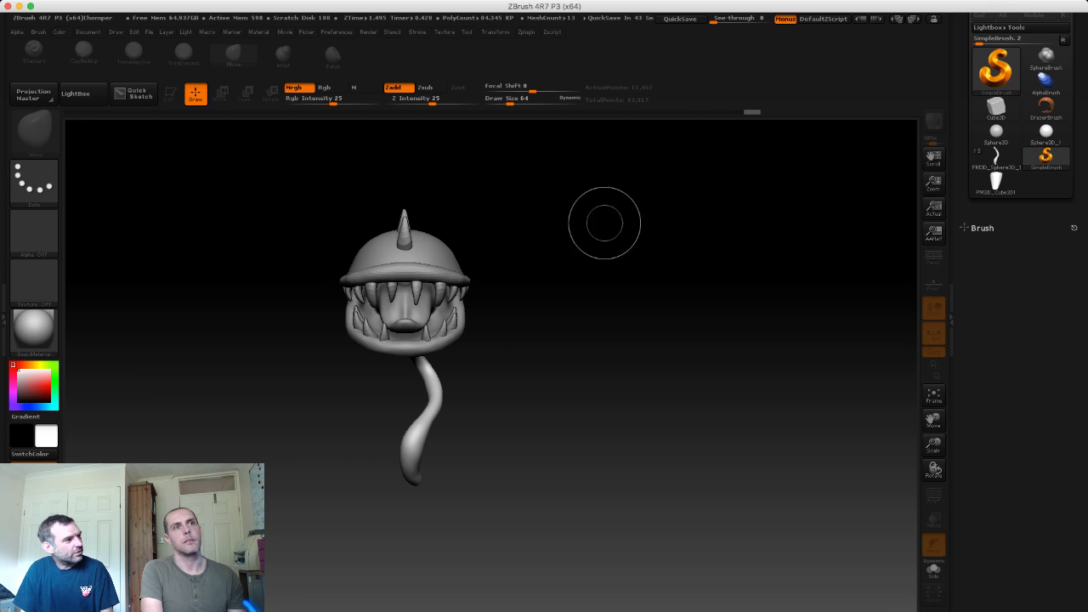
scroll(1021, 170, up, 2)
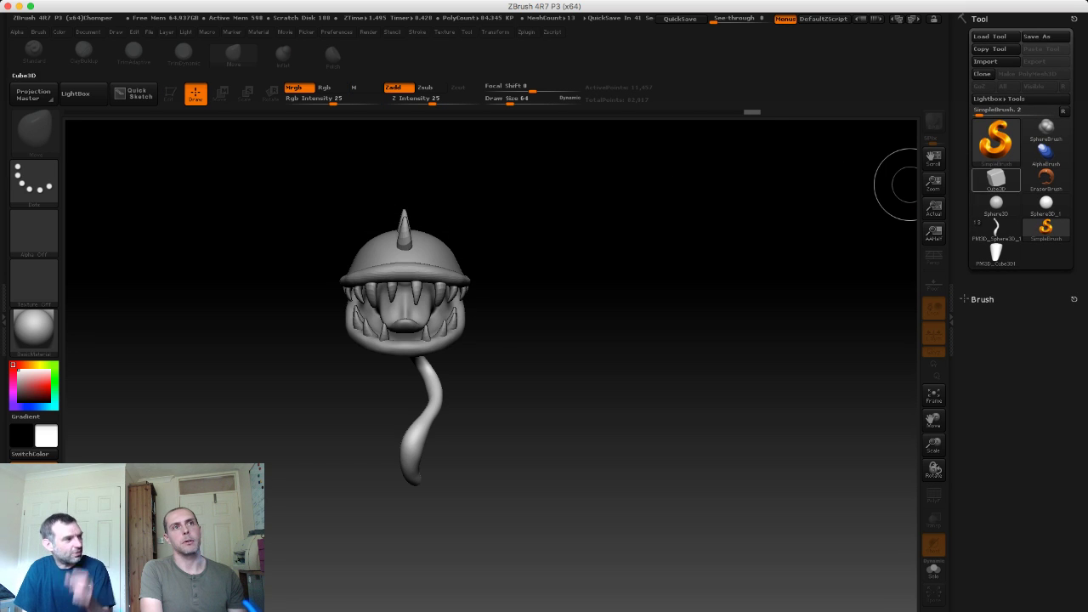
click(995, 178)
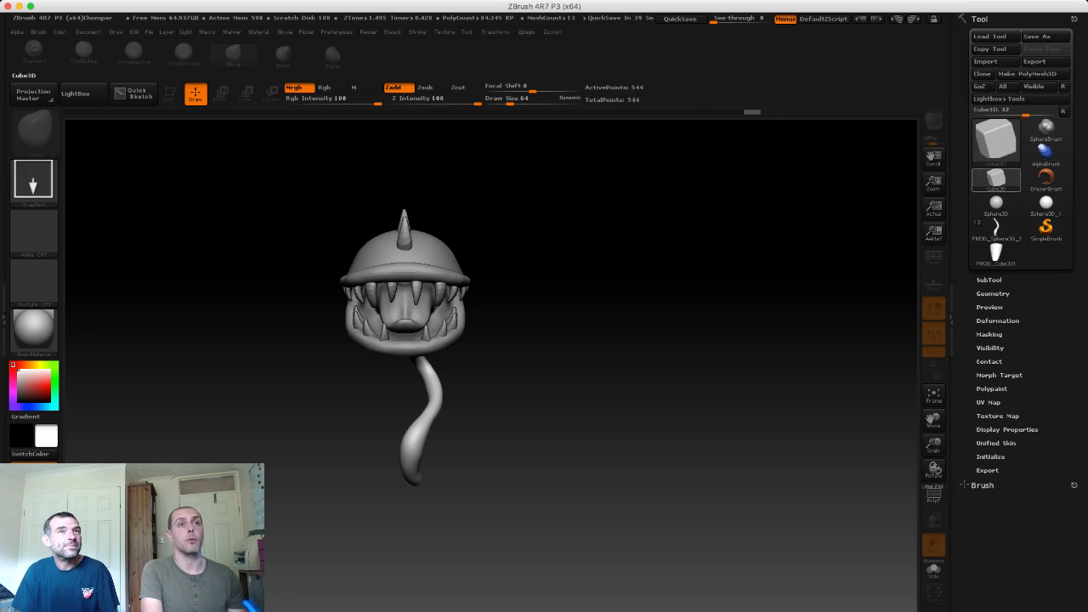
click(995, 138)
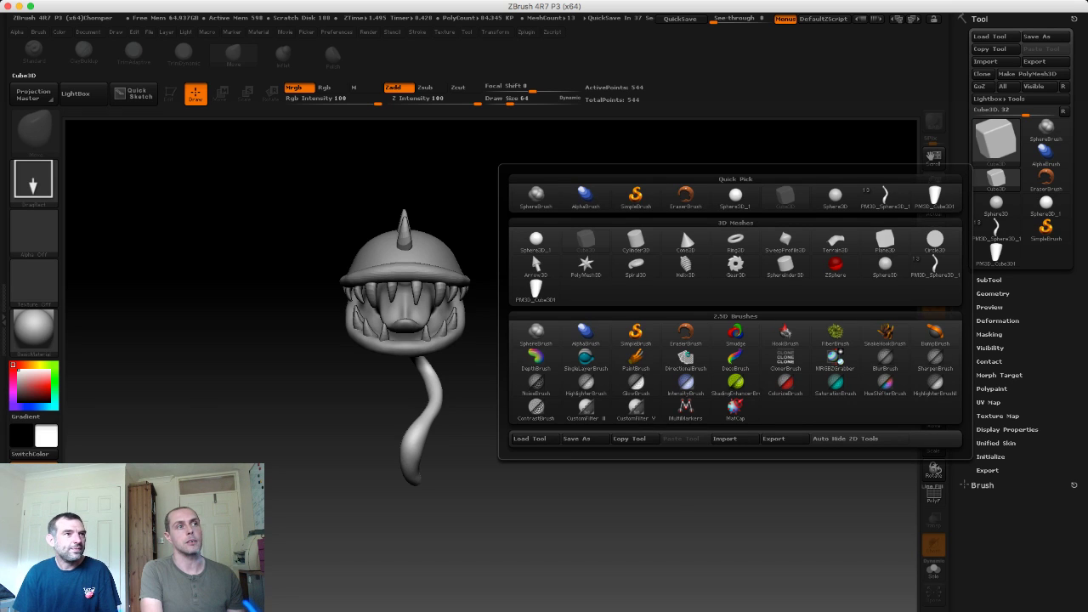
drag(555, 366, 612, 408)
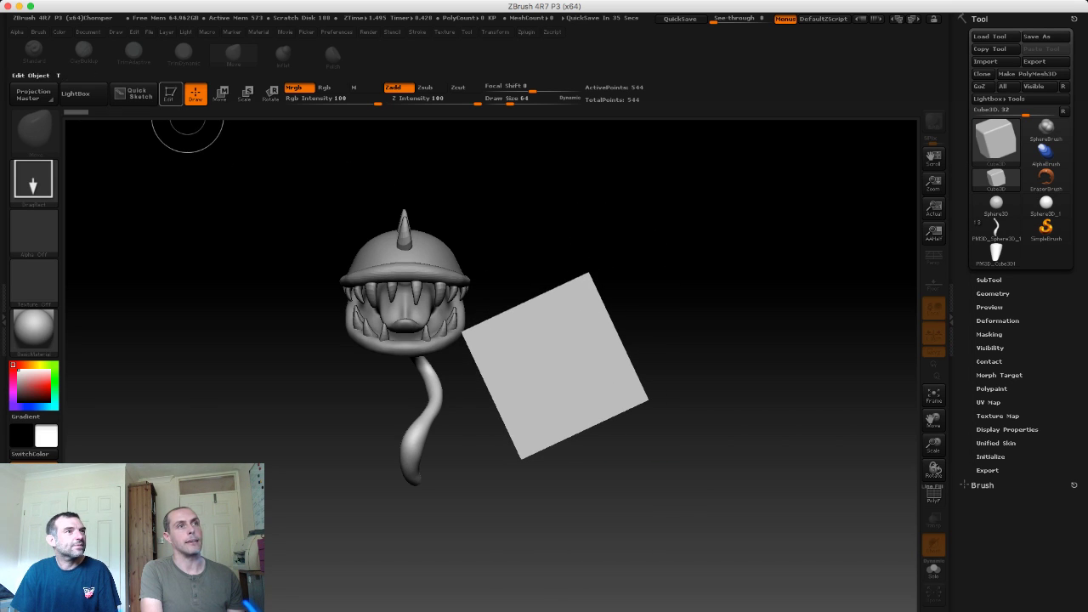
click(170, 93)
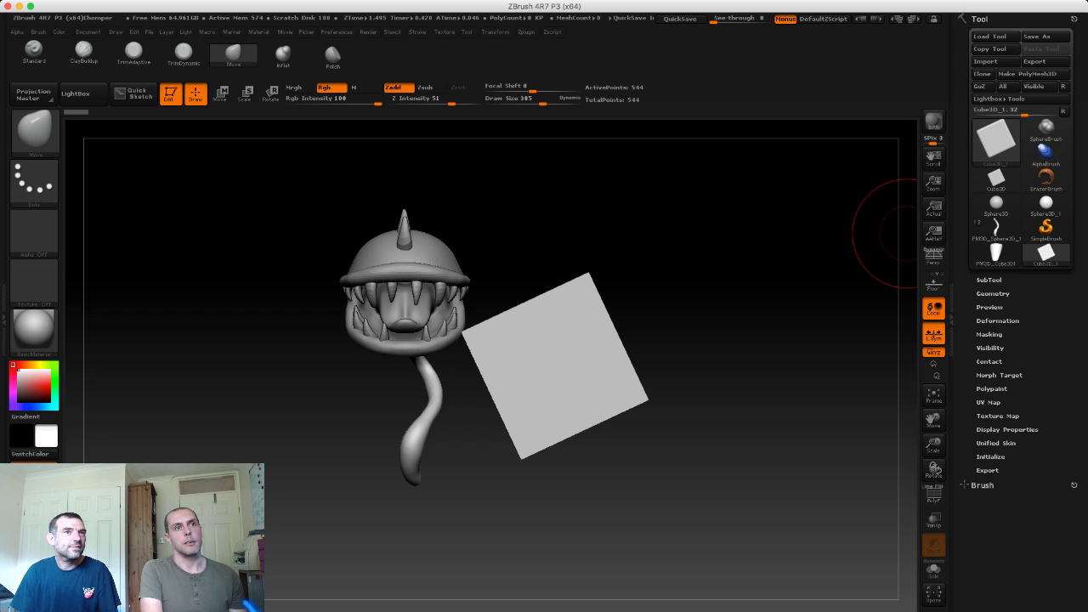
Step: Convert the cube into the editable polymesh PM3D_Cube3D_1
click(989, 280)
click(989, 154)
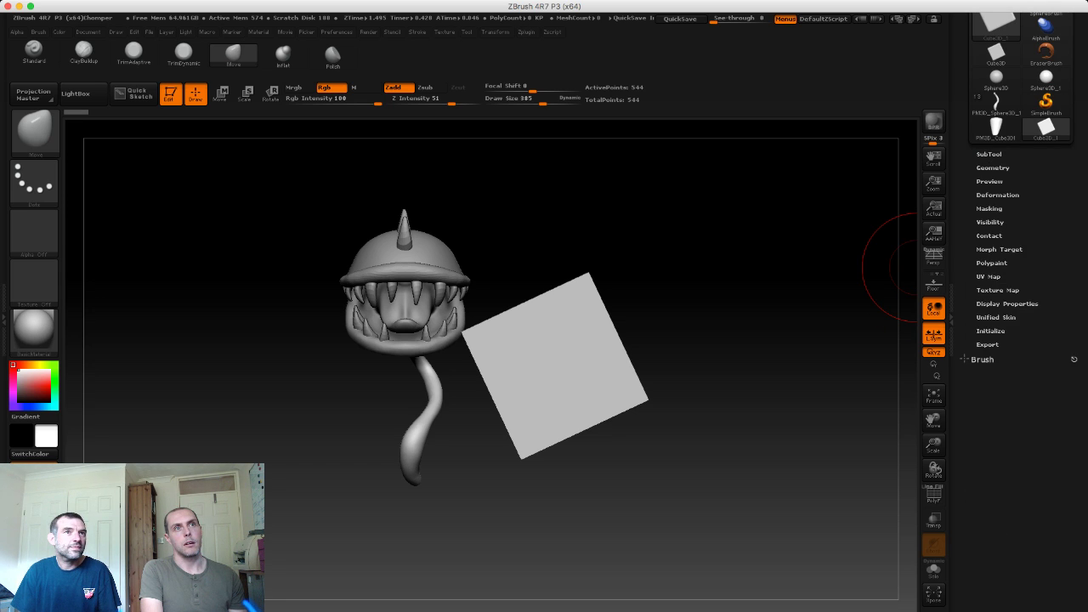
click(993, 167)
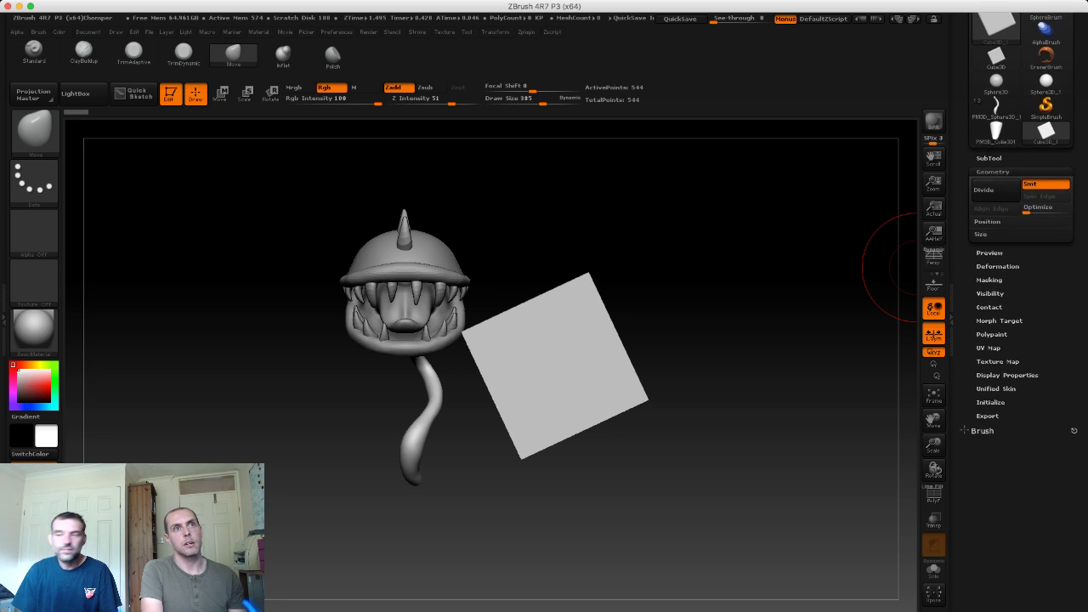
scroll(1020, 171, up, 5)
click(1027, 74)
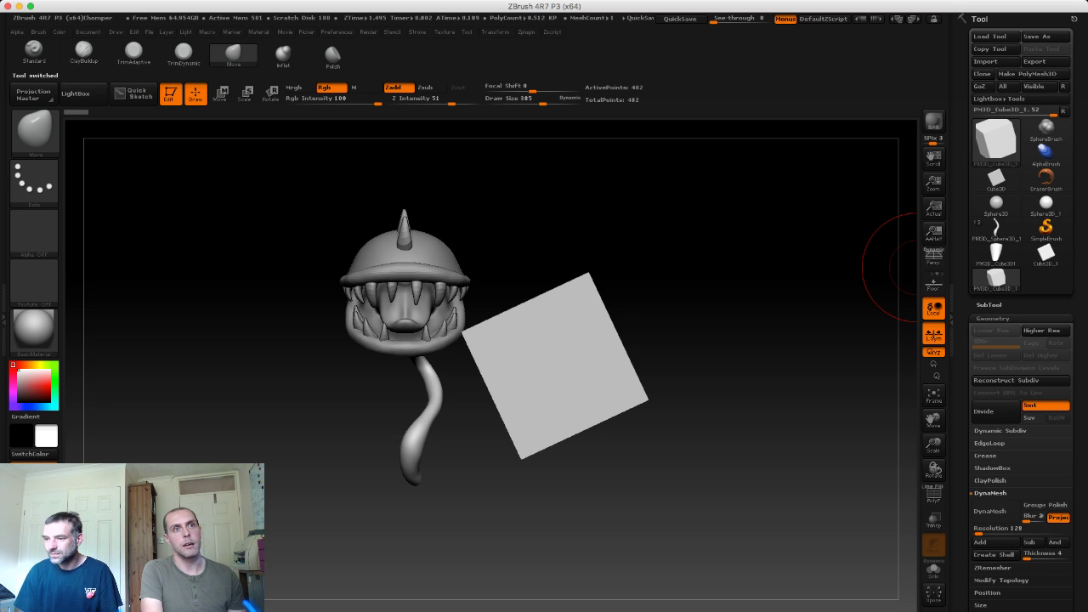
Step: Turn the cube into a ShadowBox
click(992, 468)
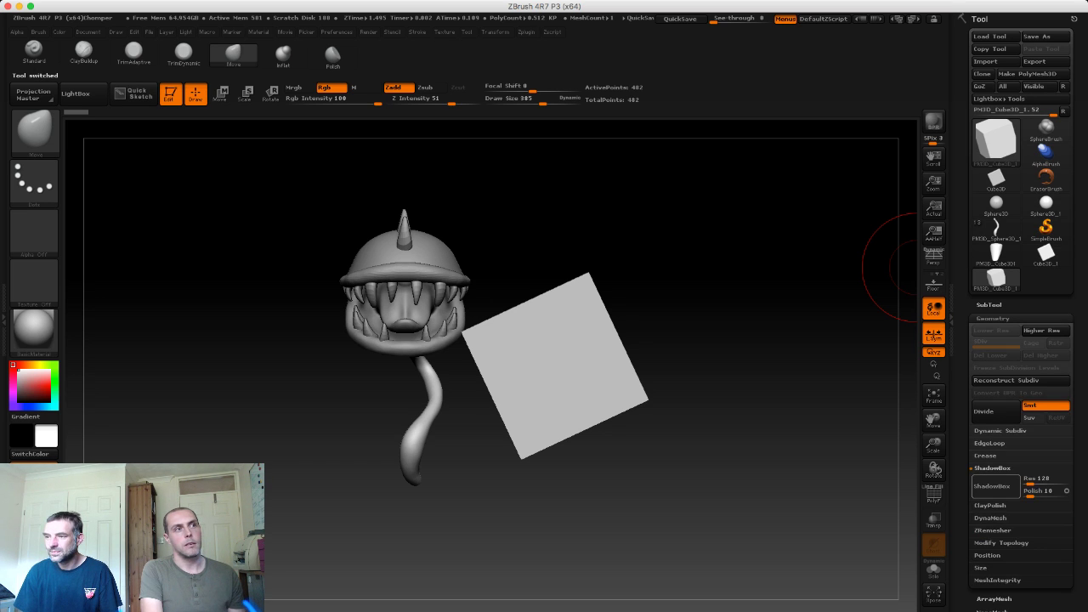
click(992, 486)
mouse_move(729, 377)
shift+mouse_down()
mouse_move(740, 384)
mouse_move(659, 322)
shift+mouse_up()
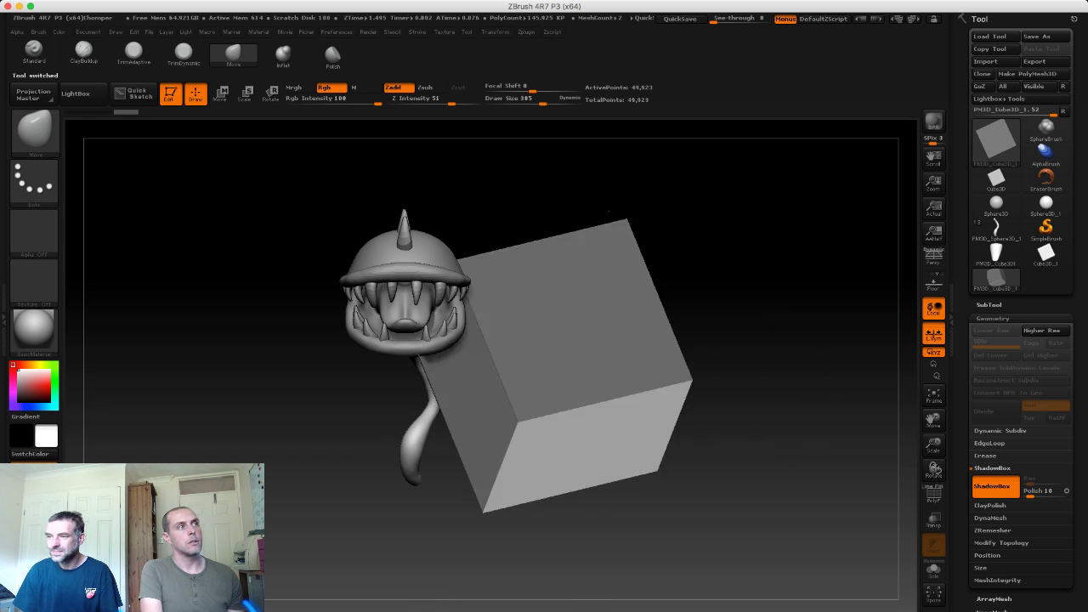
Step: Set the brush size to 122 and Lasso-mask a leaf outline onto the front plane
ctrl+click(33, 180)
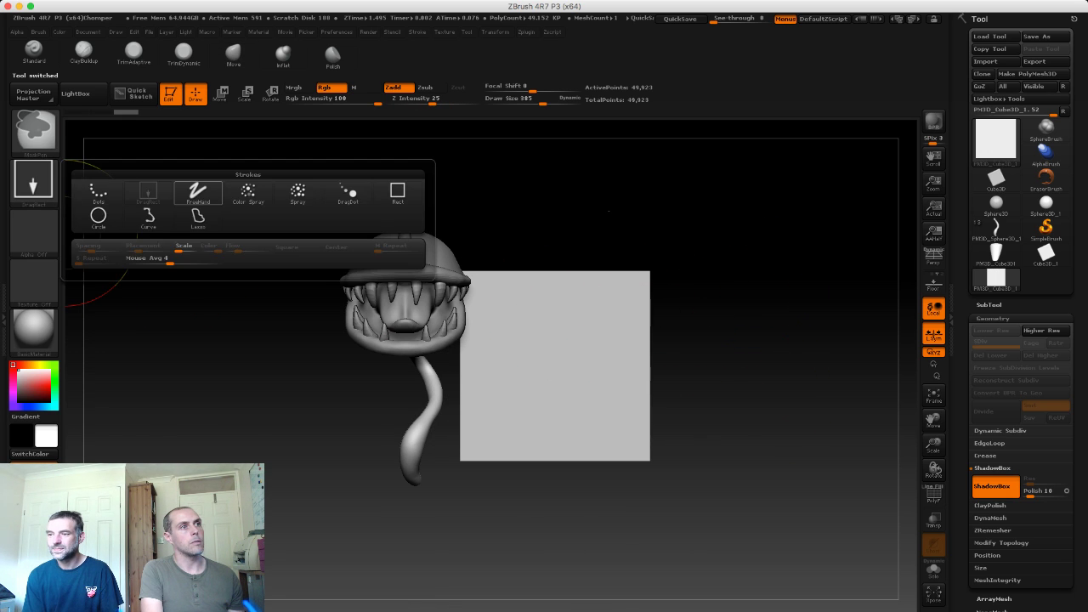
click(198, 191)
key(s)
drag(489, 315, 463, 315)
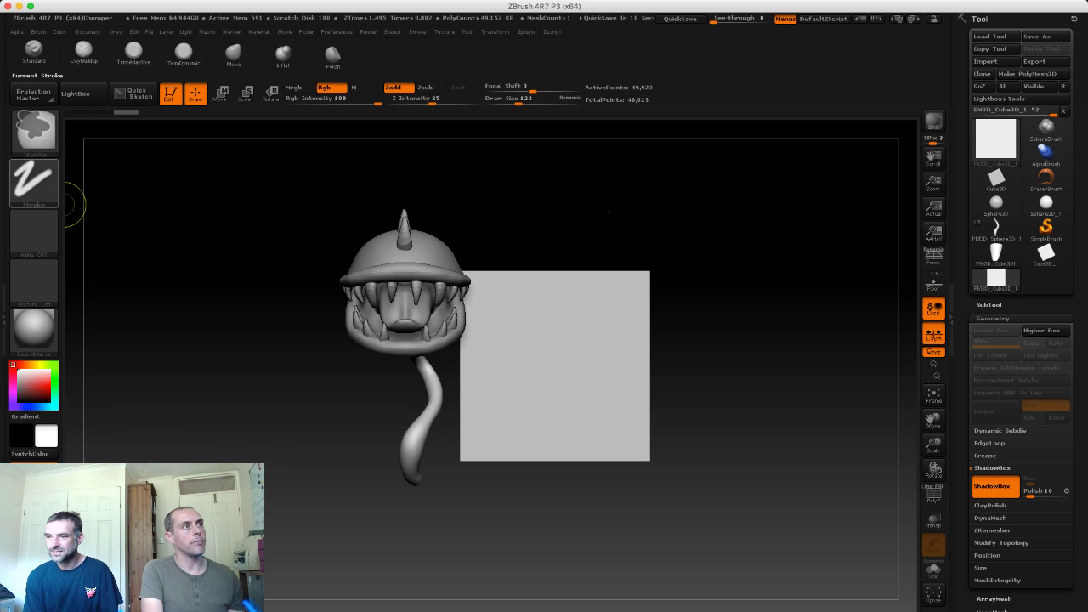
click(34, 180)
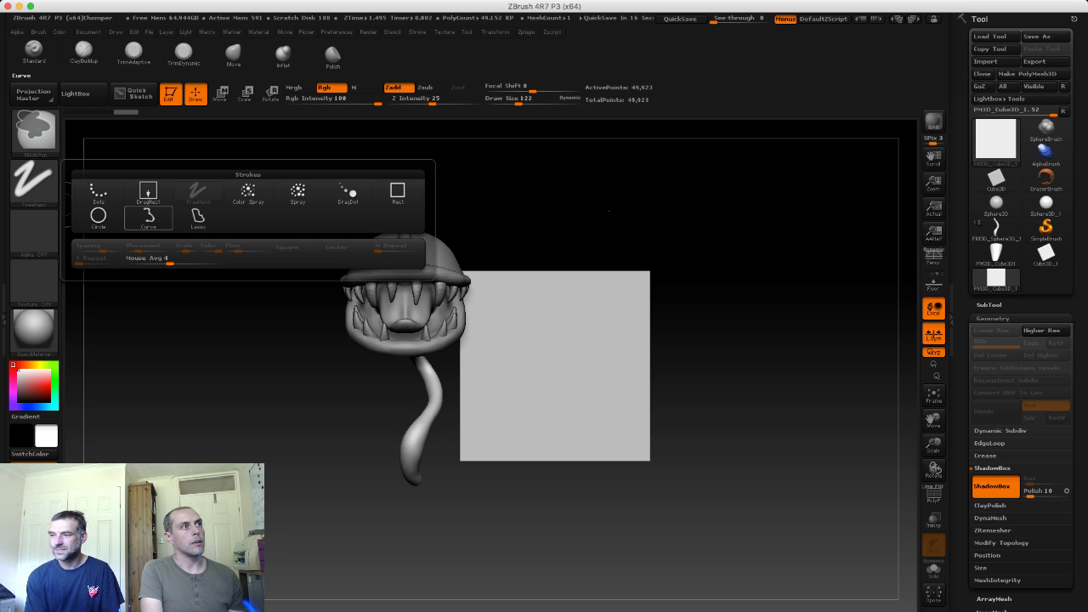
click(197, 218)
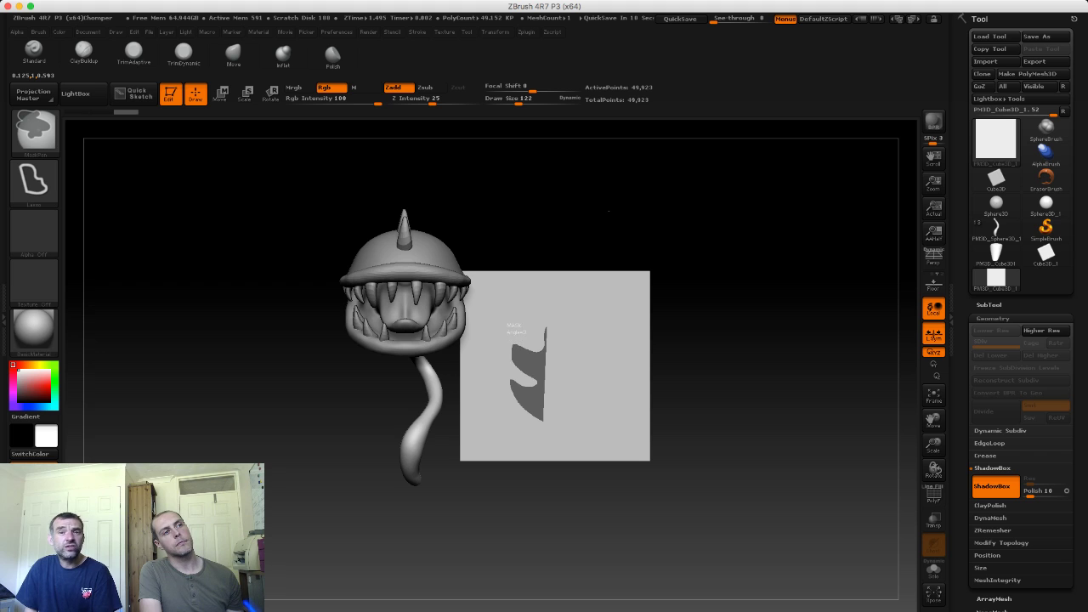
drag(514, 297, 517, 296)
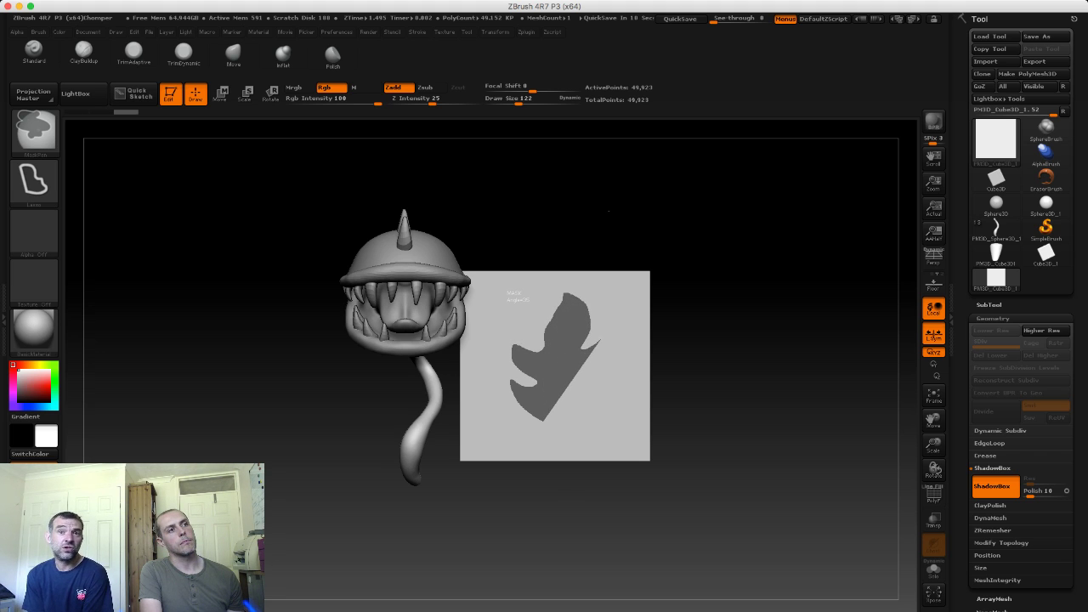
mouse_move(595, 336)
ctrl+mouse_down()
mouse_move(613, 342)
mouse_move(610, 398)
mouse_move(587, 418)
ctrl+mouse_up()
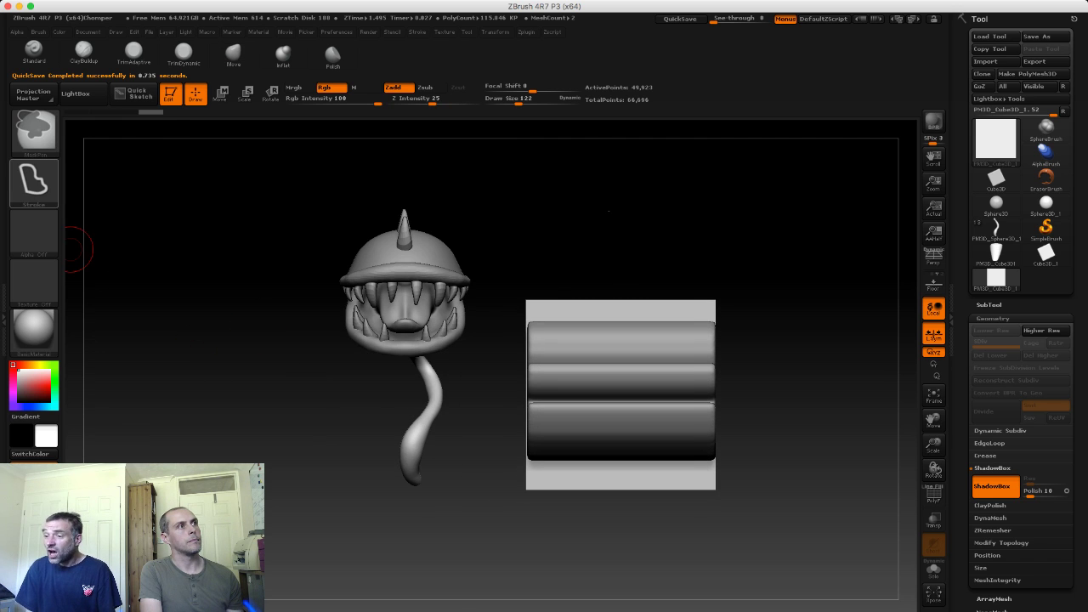
Step: Thin the box with Rect-stroke masks on its sides, then turn off ShadowBox to leave a leaf mesh
click(34, 178)
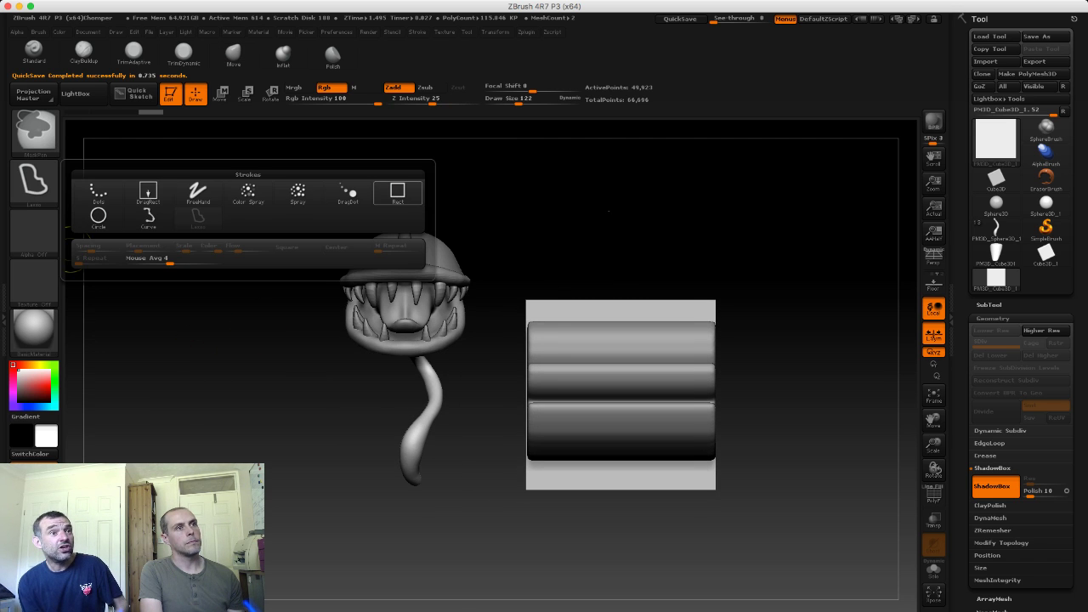
click(397, 190)
ctrl+drag(578, 284, 648, 473)
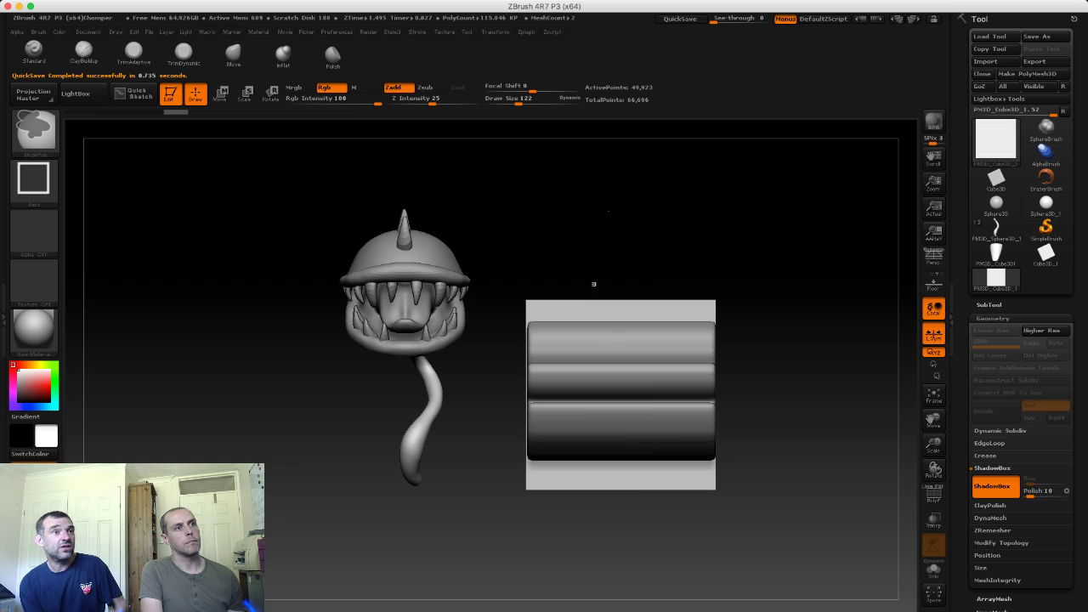
ctrl+drag(601, 296, 631, 476)
ctrl+drag(573, 299, 603, 451)
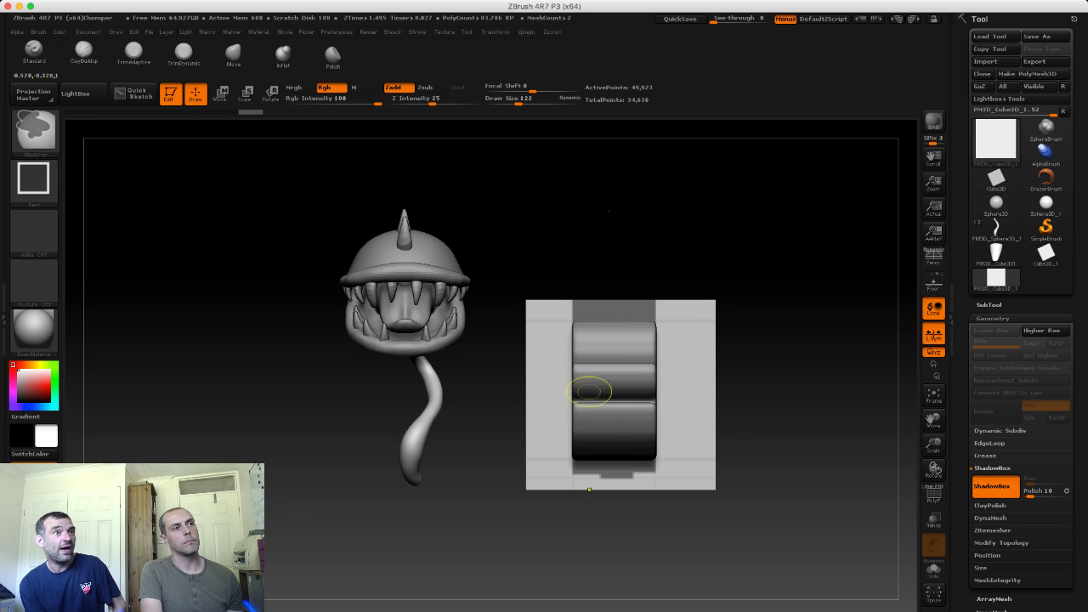
ctrl+drag(582, 307, 613, 481)
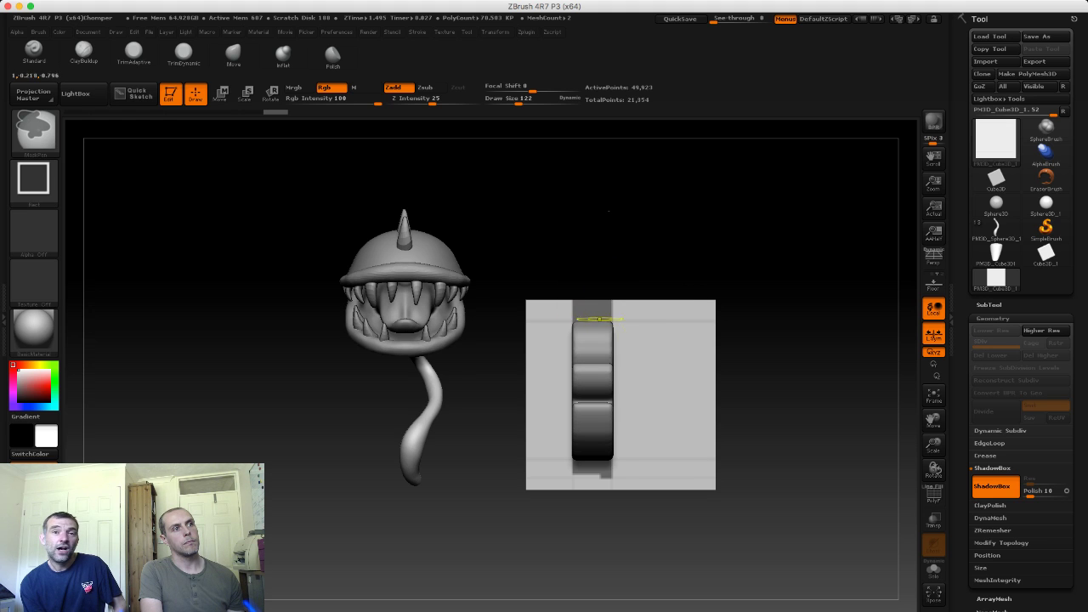
ctrl+drag(594, 291, 666, 488)
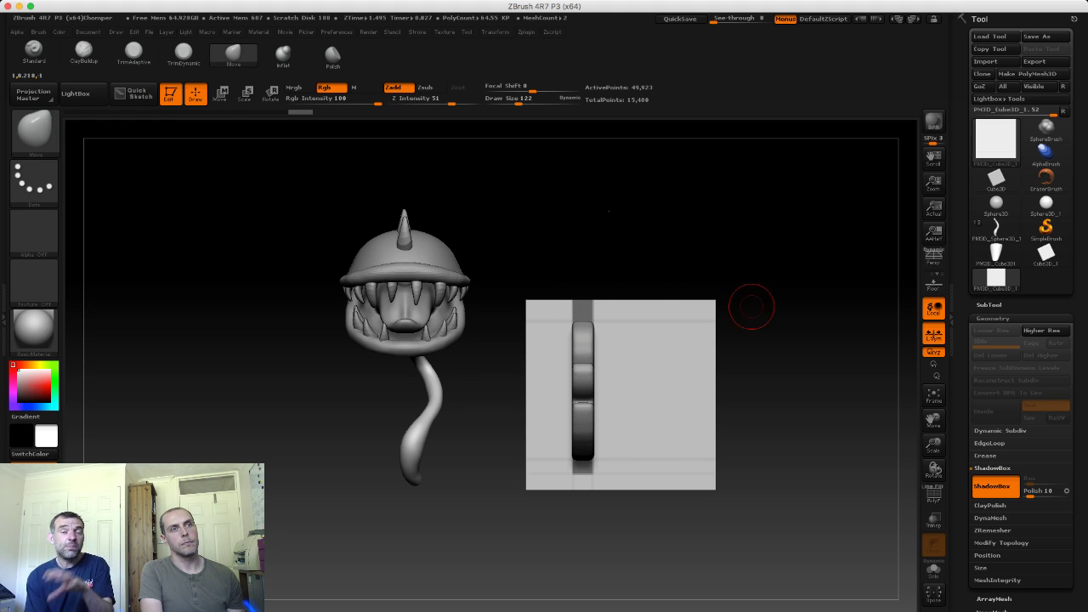
click(992, 486)
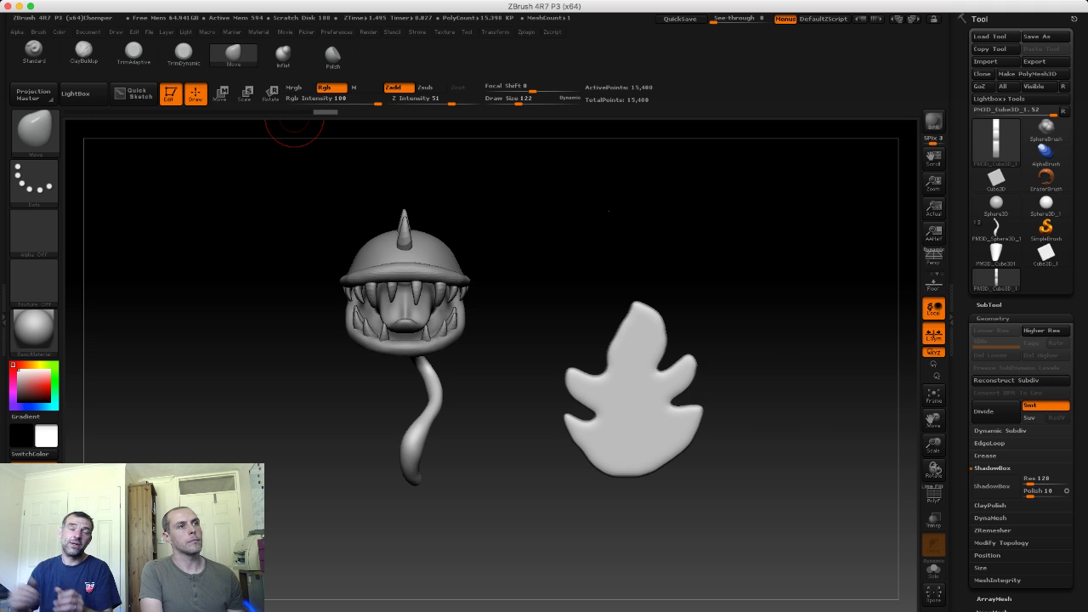
Step: Set the brush size to 136 and remesh the leaf with DynaMesh
key(s)
drag(600, 344, 631, 338)
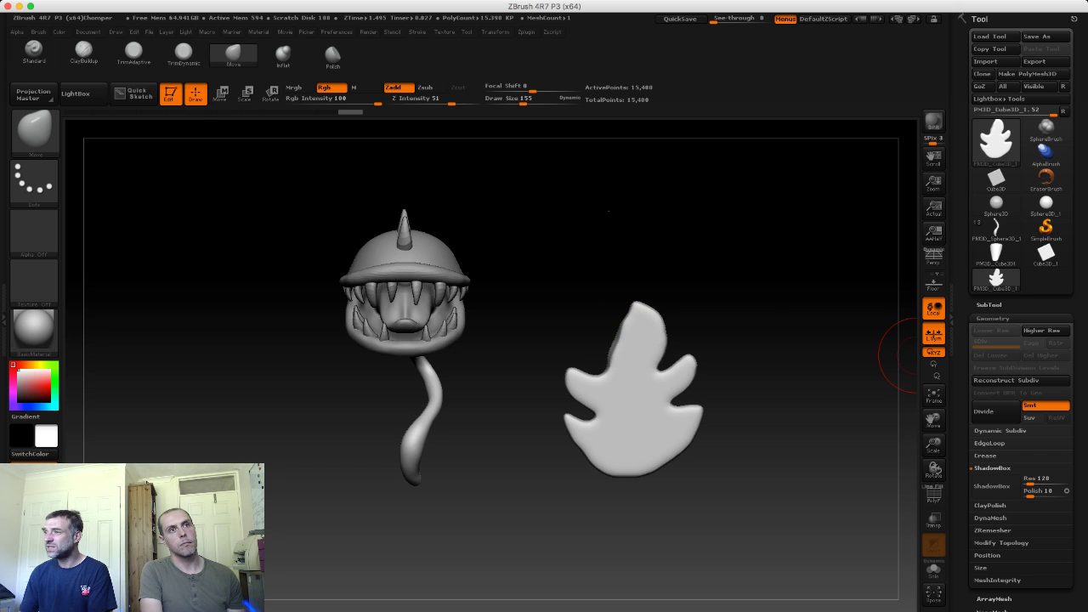
click(993, 318)
click(993, 318)
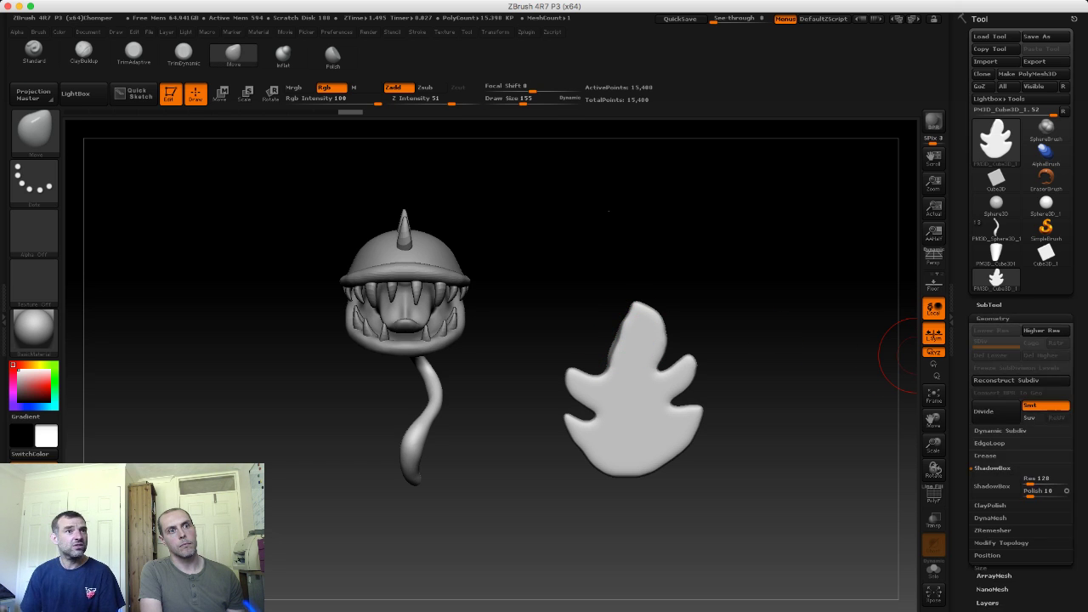
click(991, 517)
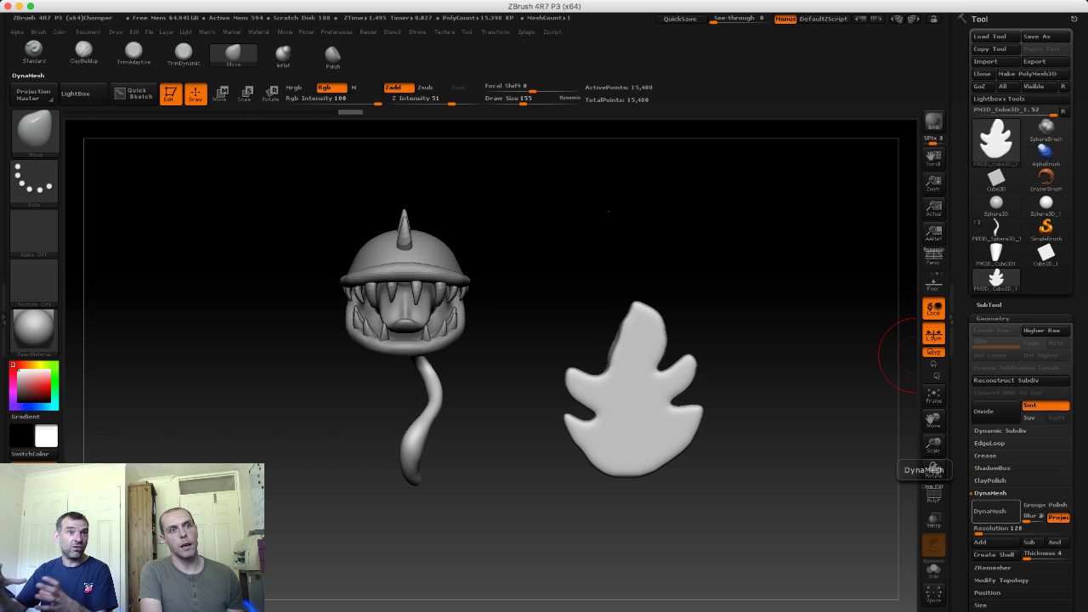
click(991, 511)
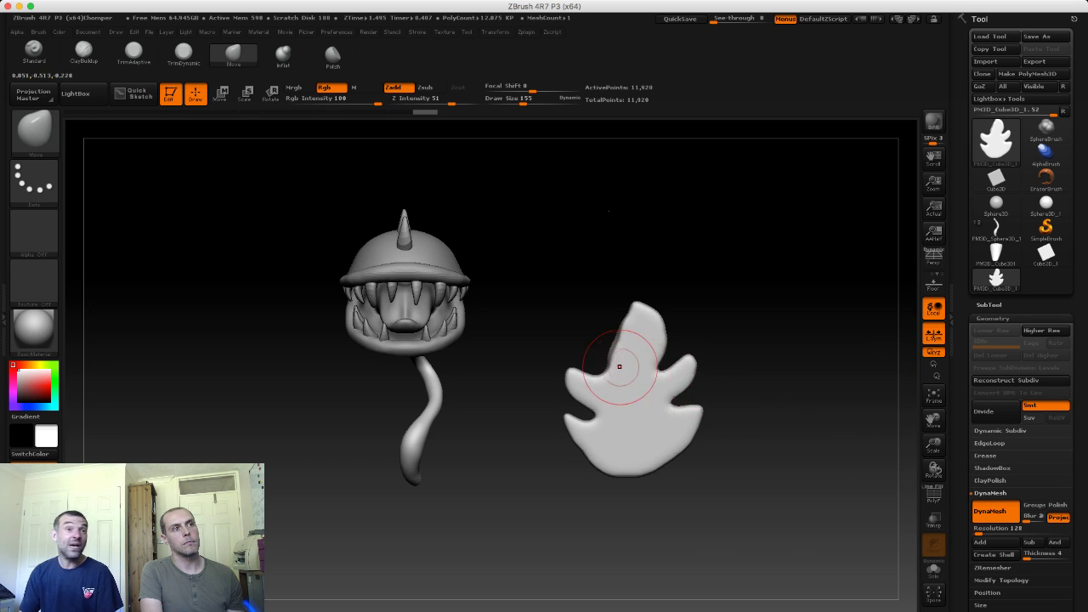
Step: Smooth and reshape the leaf's top and right side with brush sizes 181 and 220
mouse_move(644, 352)
shift+mouse_down()
mouse_move(638, 408)
mouse_move(595, 352)
shift+mouse_up()
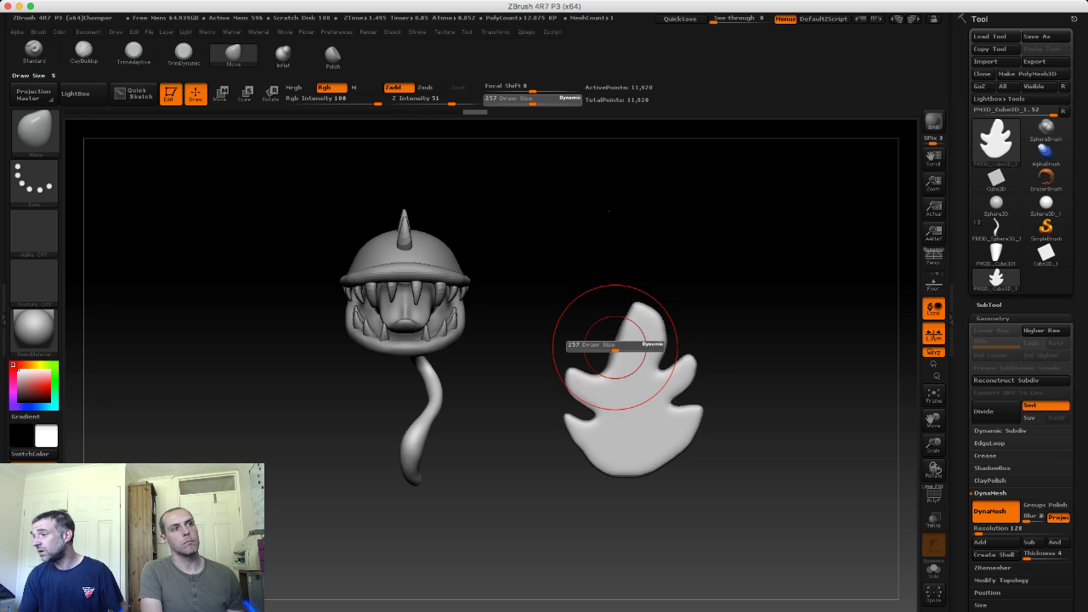
key(ctrl+z)
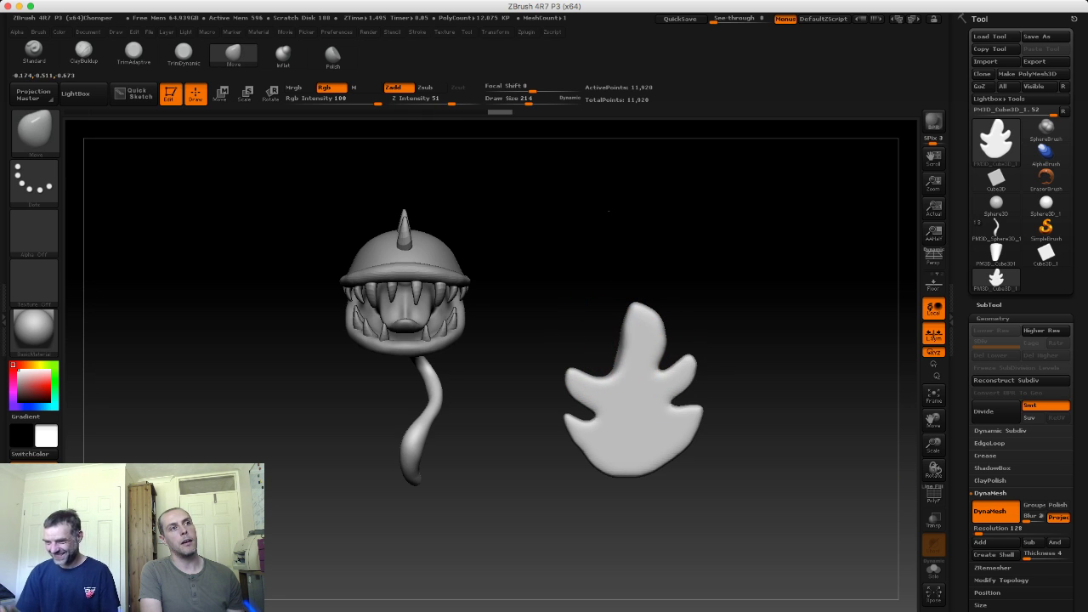
key(s)
drag(656, 315, 639, 315)
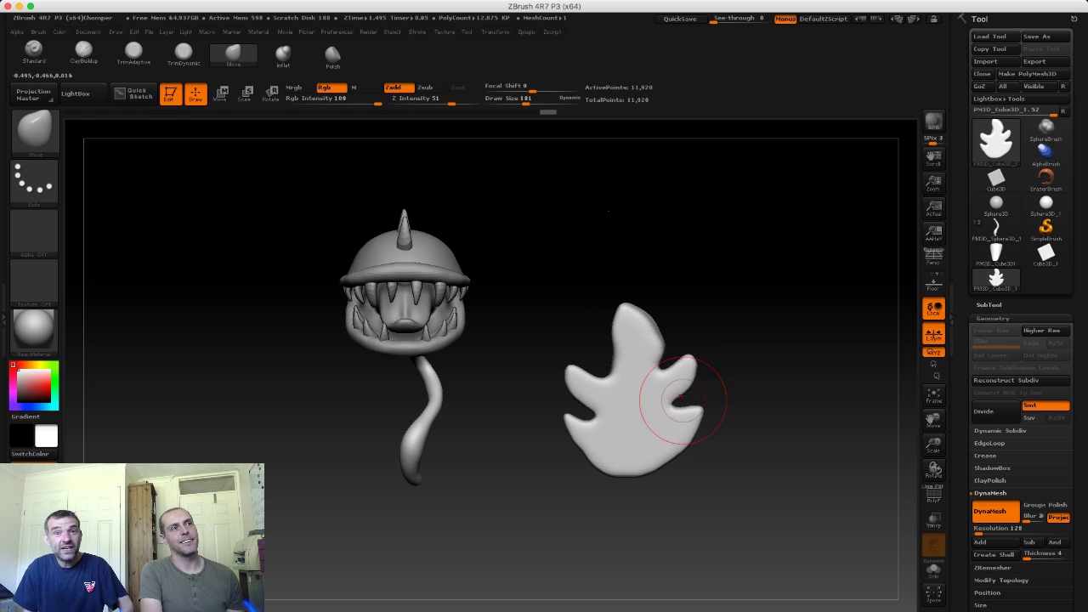
key(bracketright)
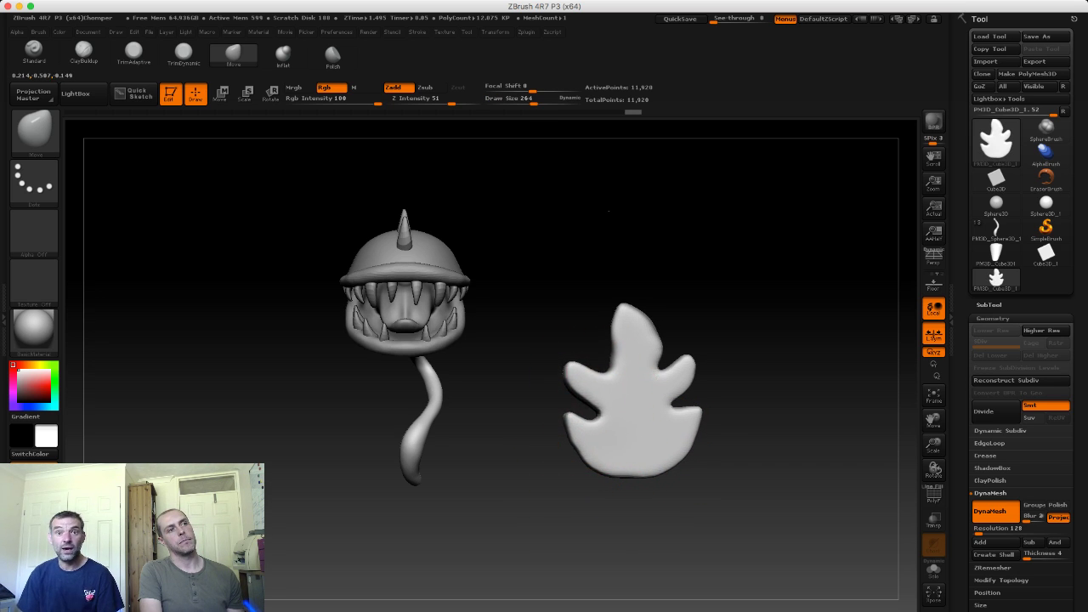
key(s)
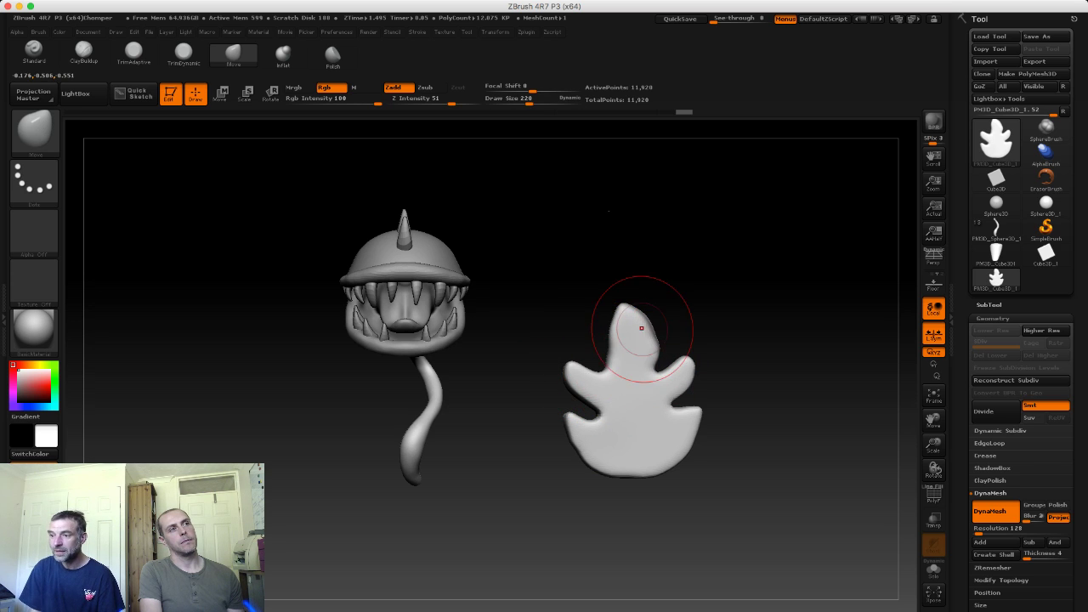
key(shift)
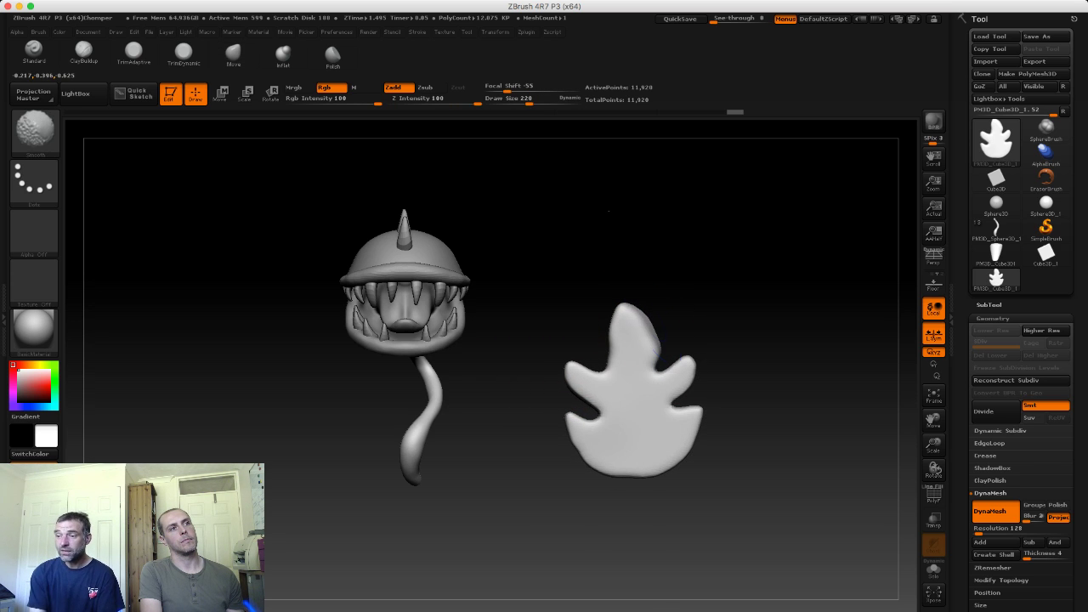
drag(672, 367, 684, 364)
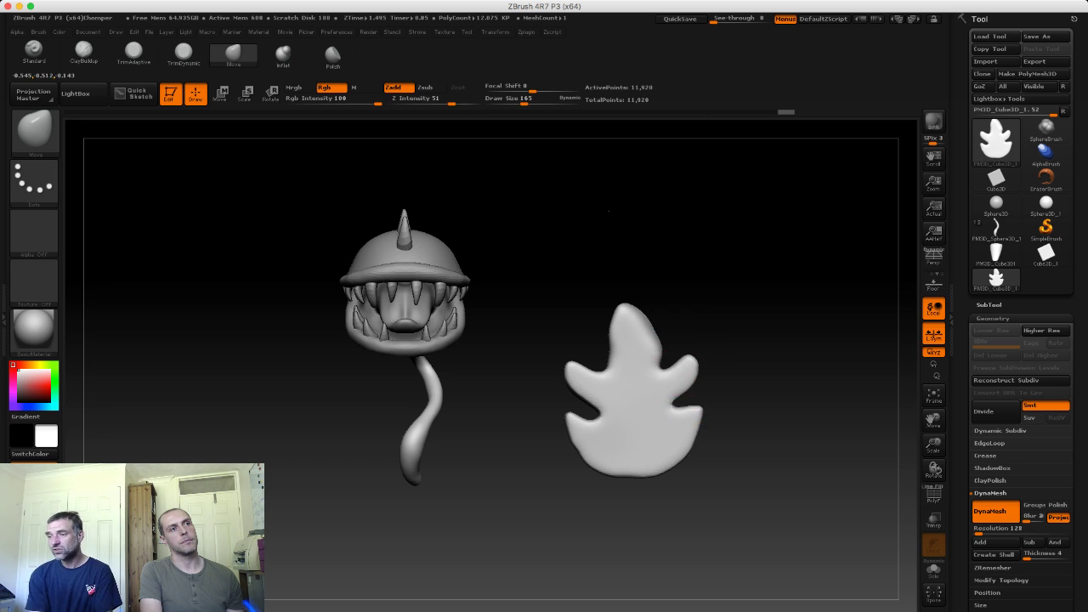
drag(527, 343, 626, 343)
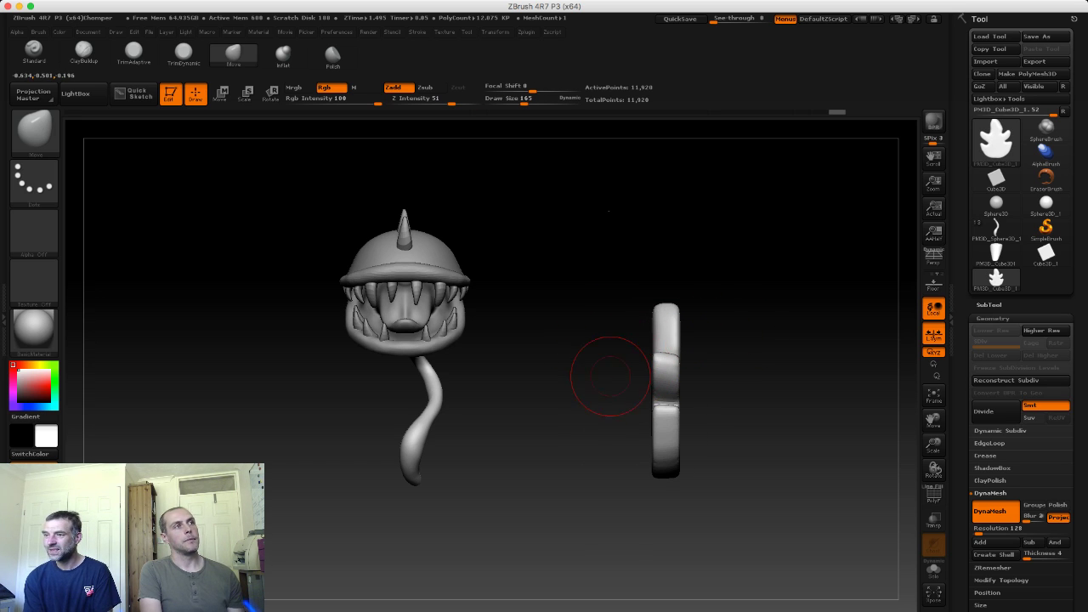
Step: Slice the leaf thin with ClipCurve (11,020 to 9,820 points) and push its upper-right lobes
key(b)
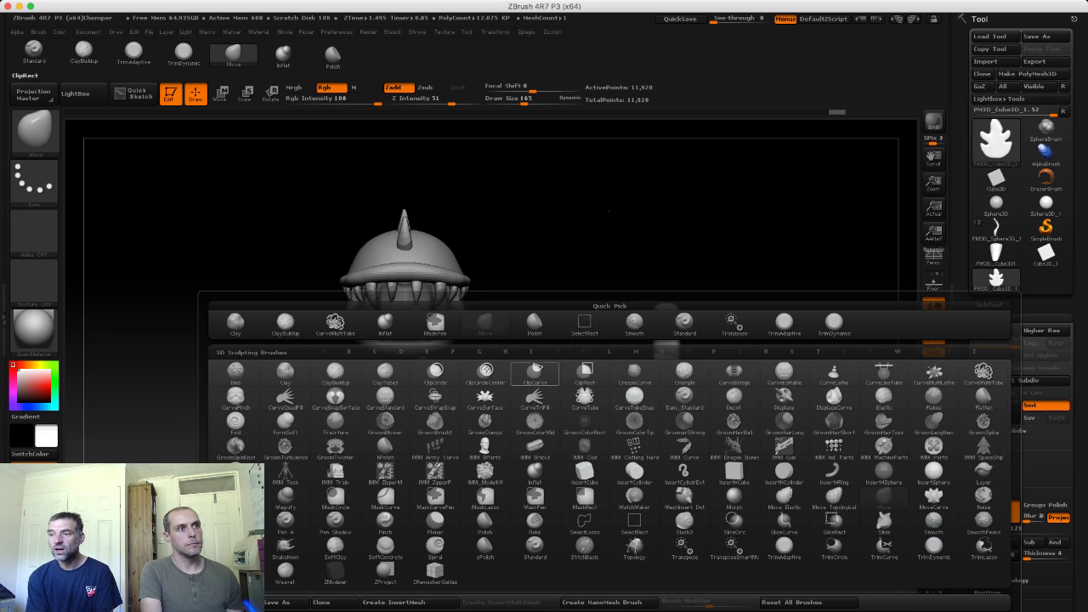
click(535, 371)
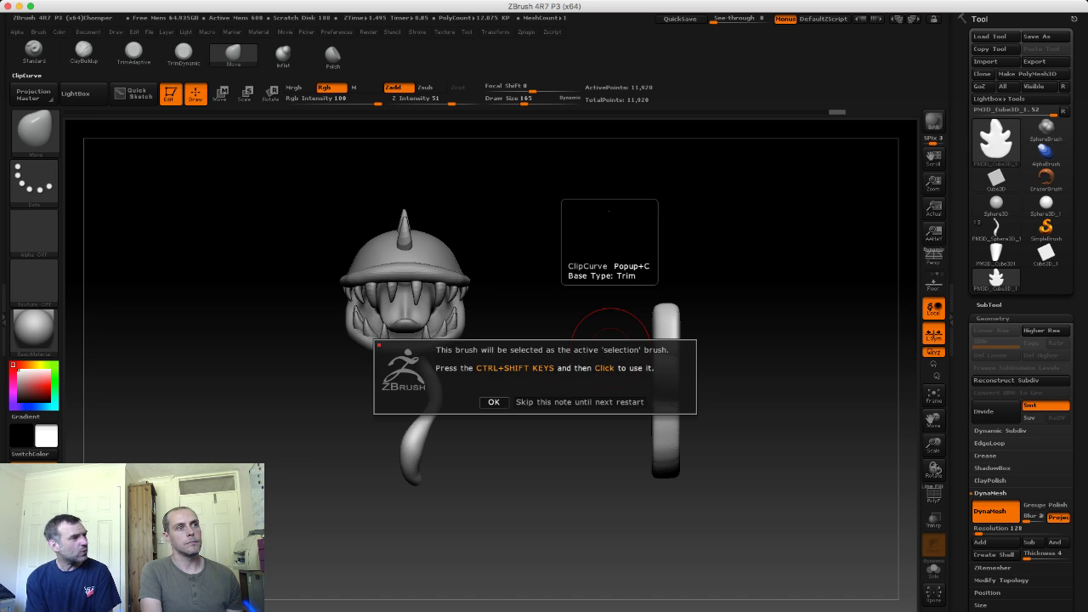
key(Return)
alt+click(656, 454)
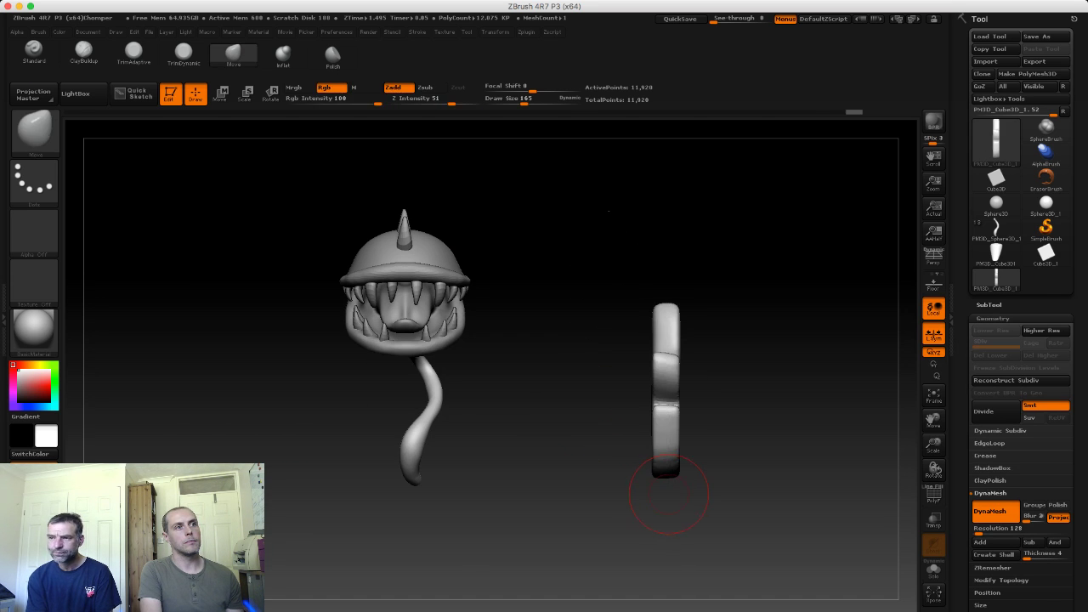
ctrl+shift+drag(671, 586, 681, 306)
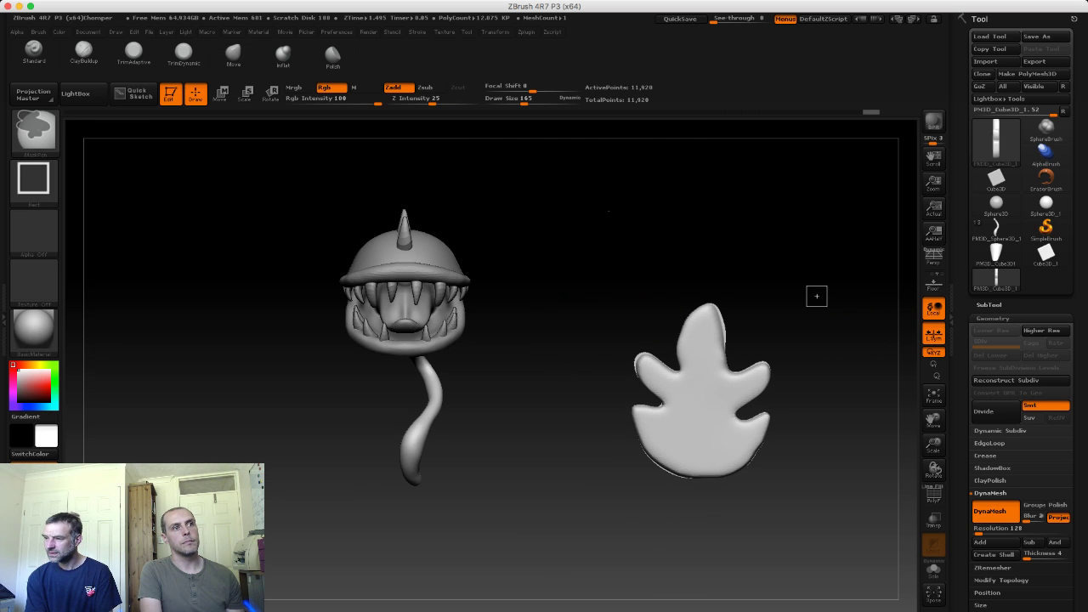
drag(744, 328, 695, 321)
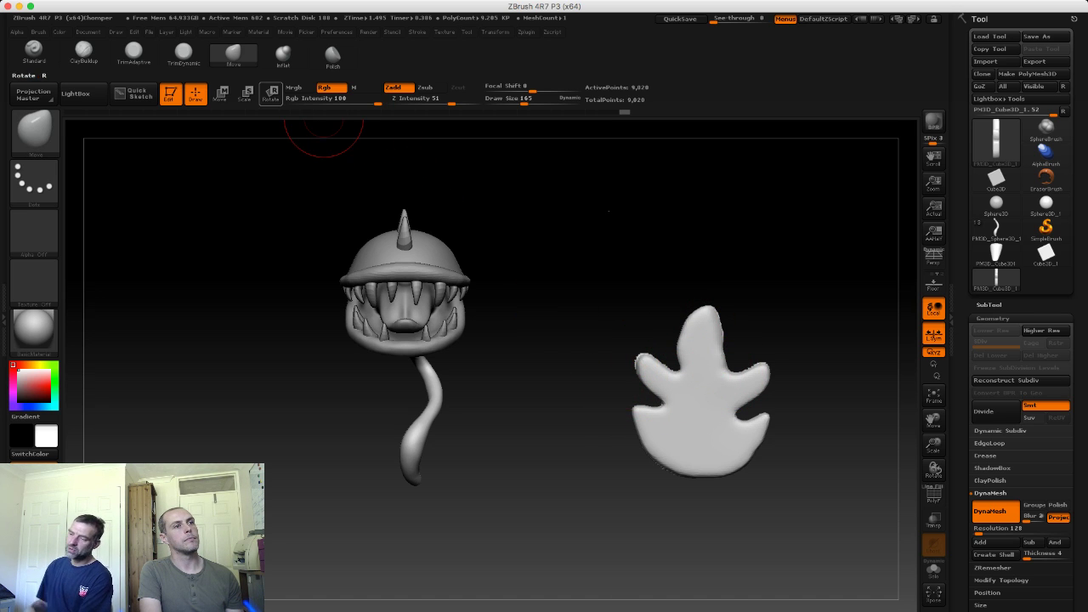
Step: Push the leaf's top and left lobe with the Move brush into an upright spike
key(w)
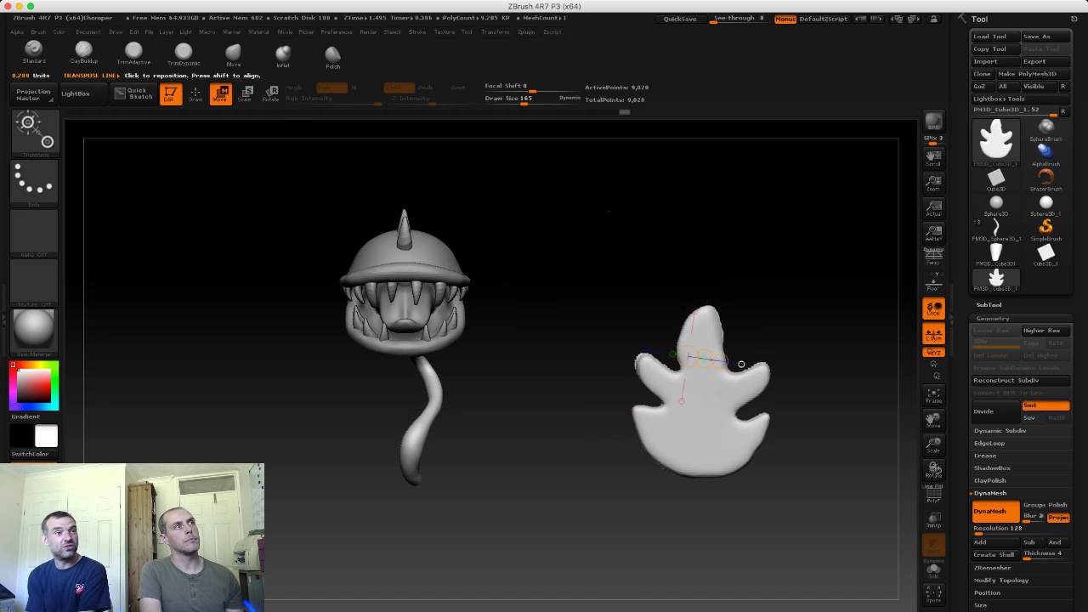
key(q)
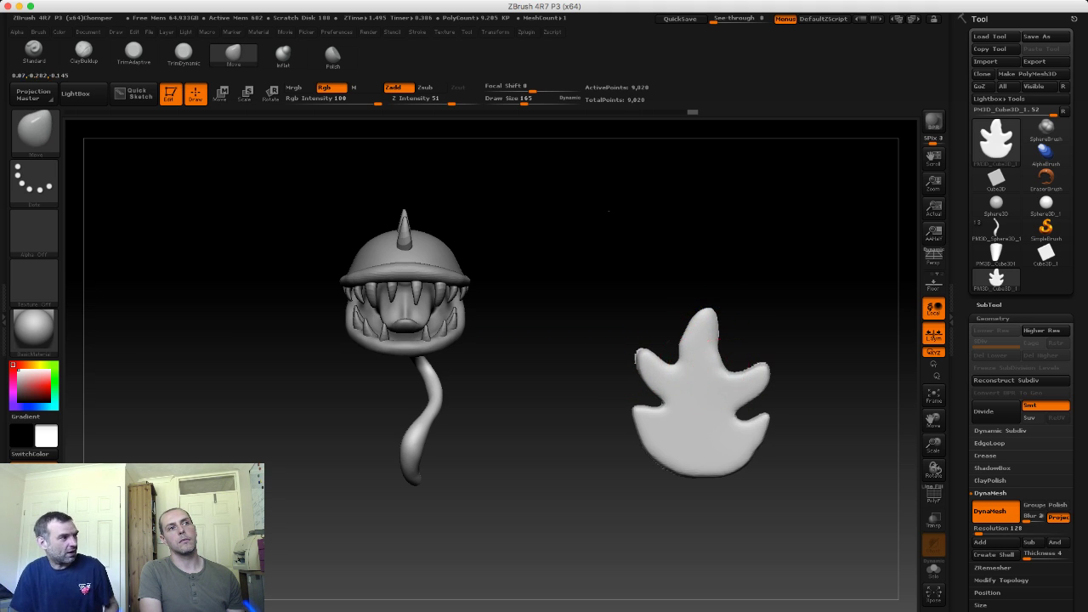
key(ctrl+z)
drag(636, 361, 649, 400)
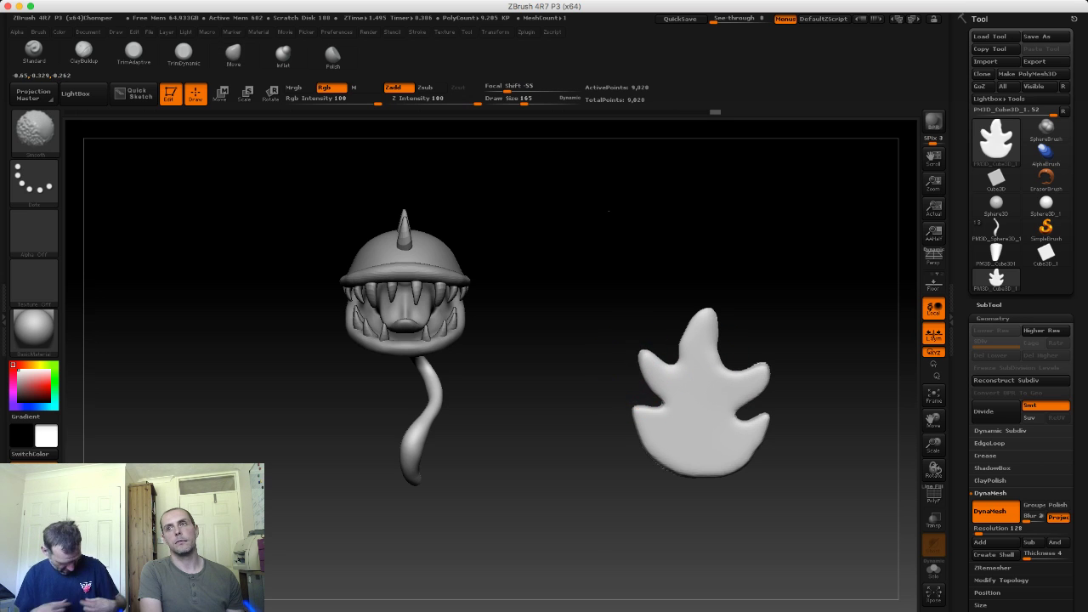
shift+drag(574, 386, 567, 308)
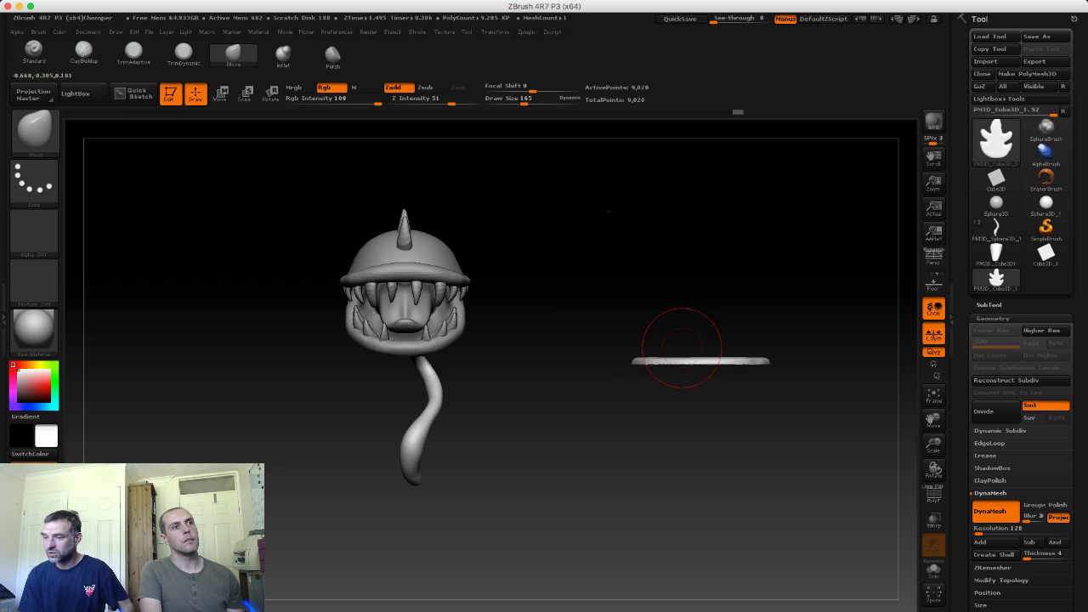
Step: Mask one end of the flat leaf, invert the mask, and test a Transpose rotation
ctrl+drag(692, 318, 790, 416)
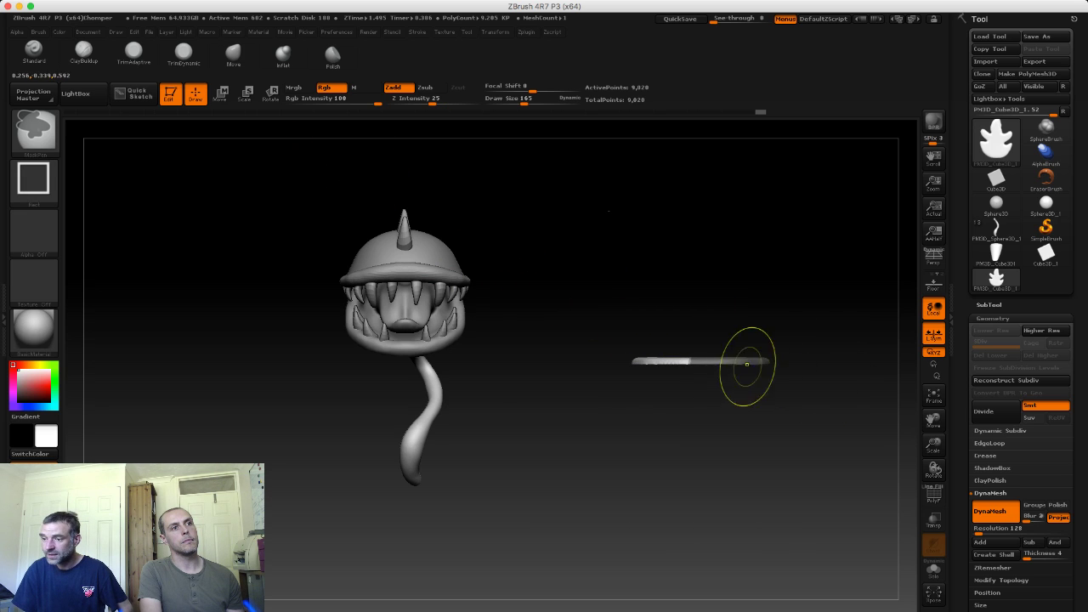
ctrl+click(670, 328)
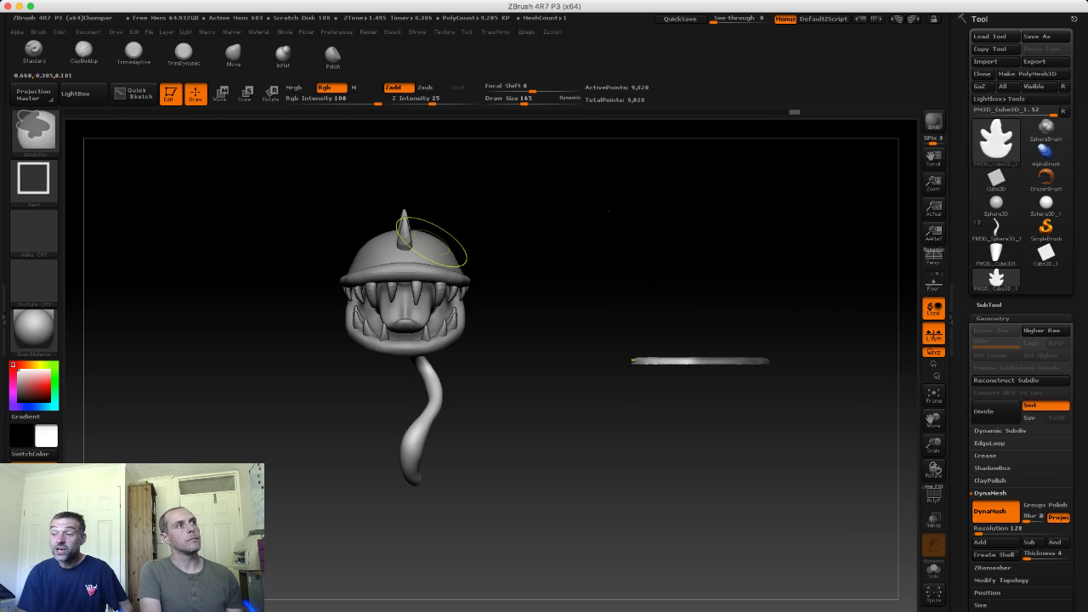
click(270, 93)
mouse_move(692, 360)
mouse_down()
mouse_move(612, 361)
mouse_move(595, 389)
mouse_up()
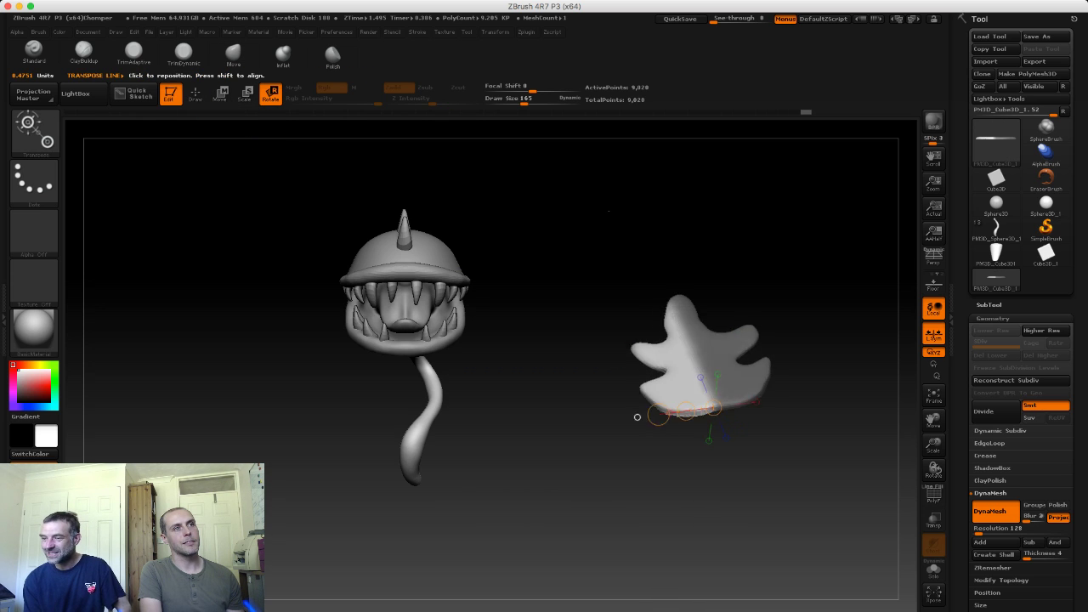
key(ctrl+z)
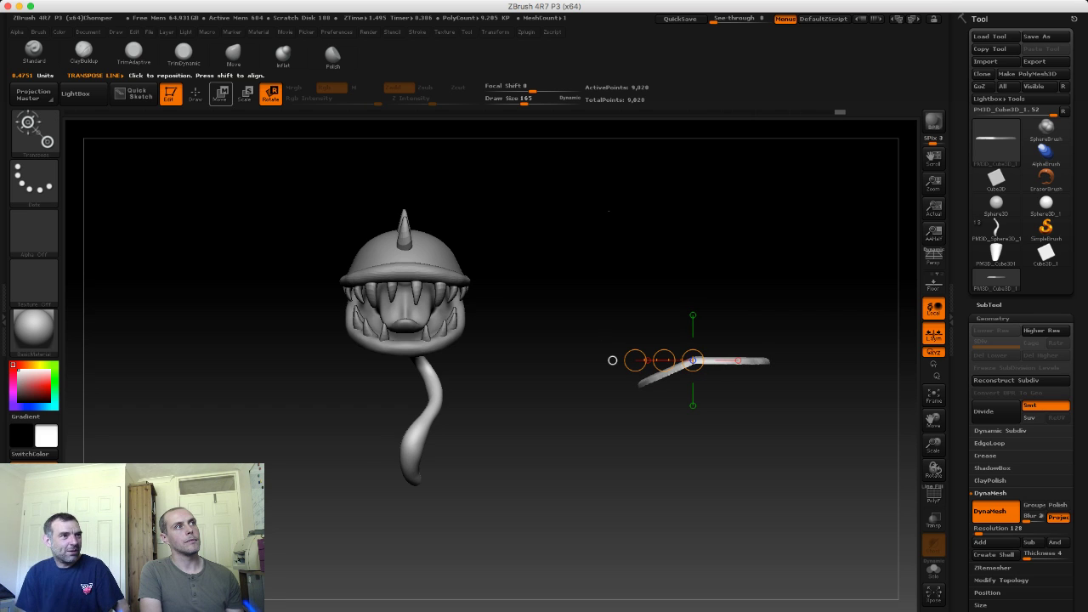
Step: Redraw the Rotate transpose line along the leaf to bend its free end upward
click(196, 94)
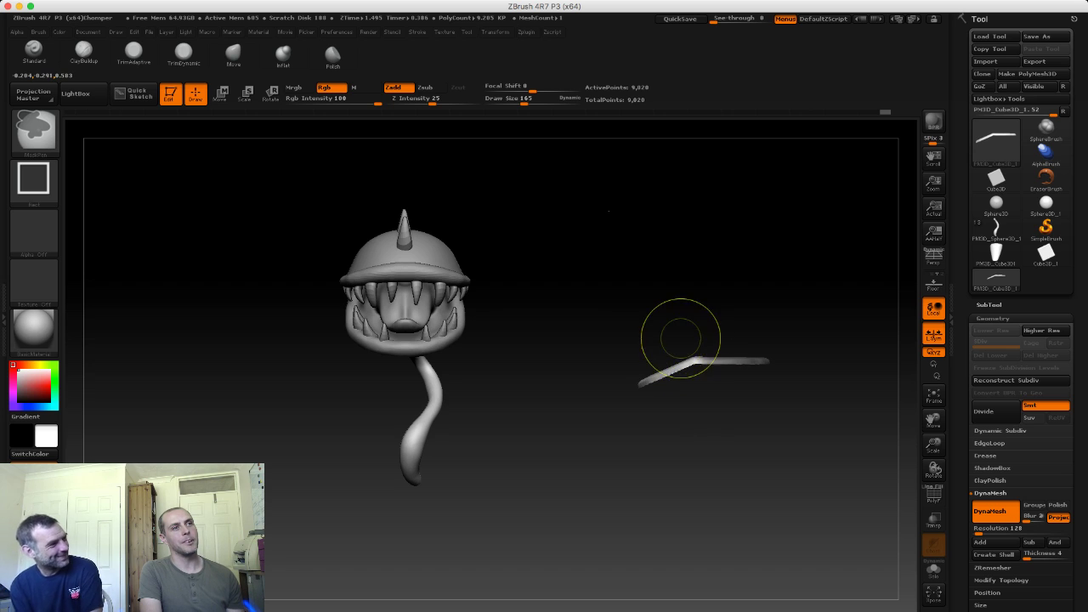
key(b)
key(m)
key(v)
key(r)
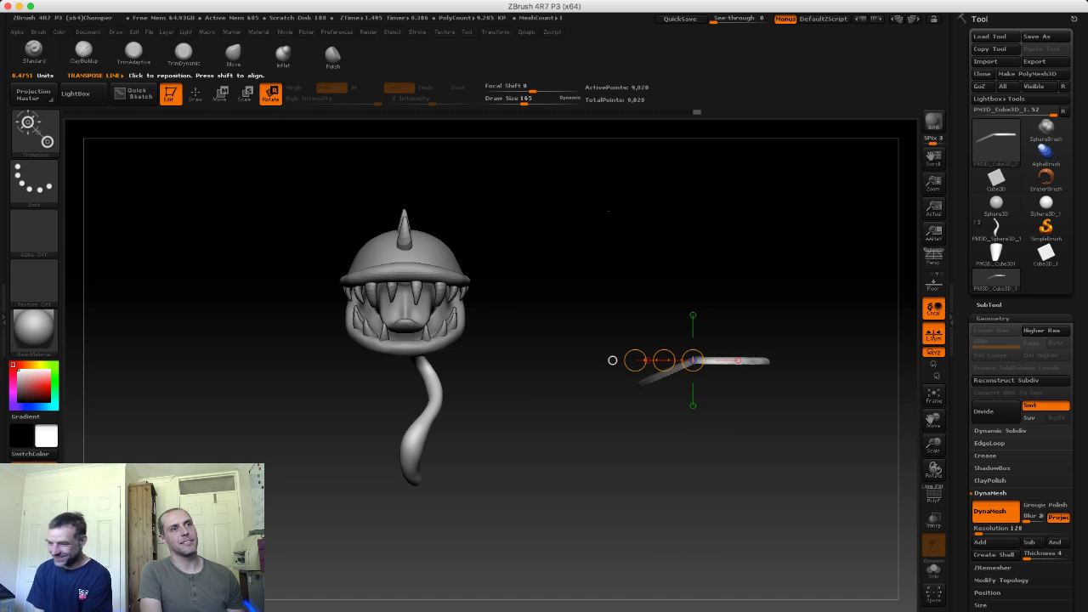
drag(690, 361, 786, 370)
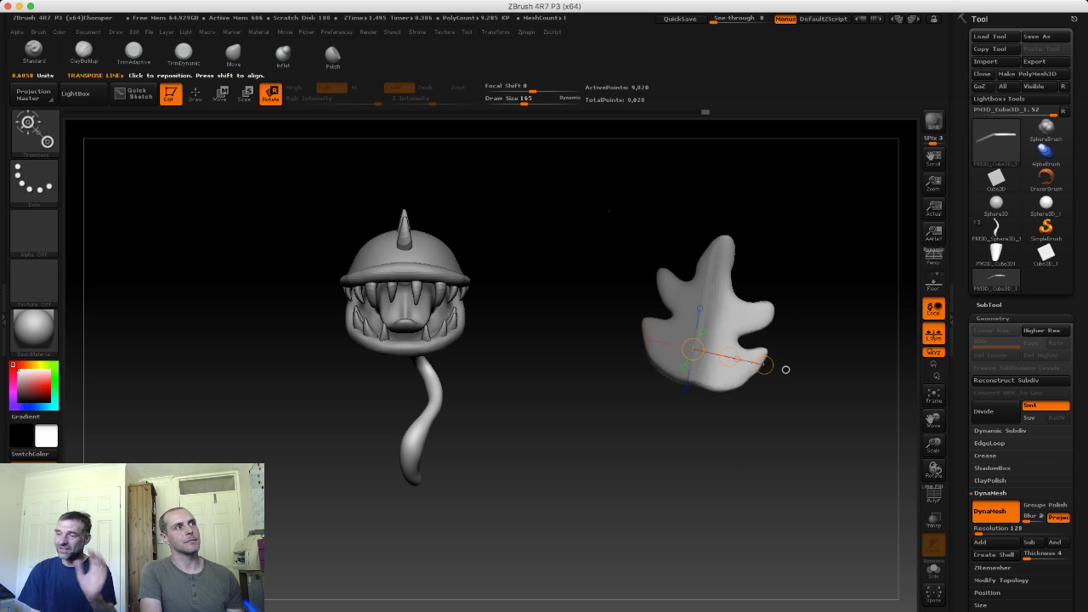
Step: Reshape the leaf outline with the Move brush, smooth it, and pull the lower edge down
key(q)
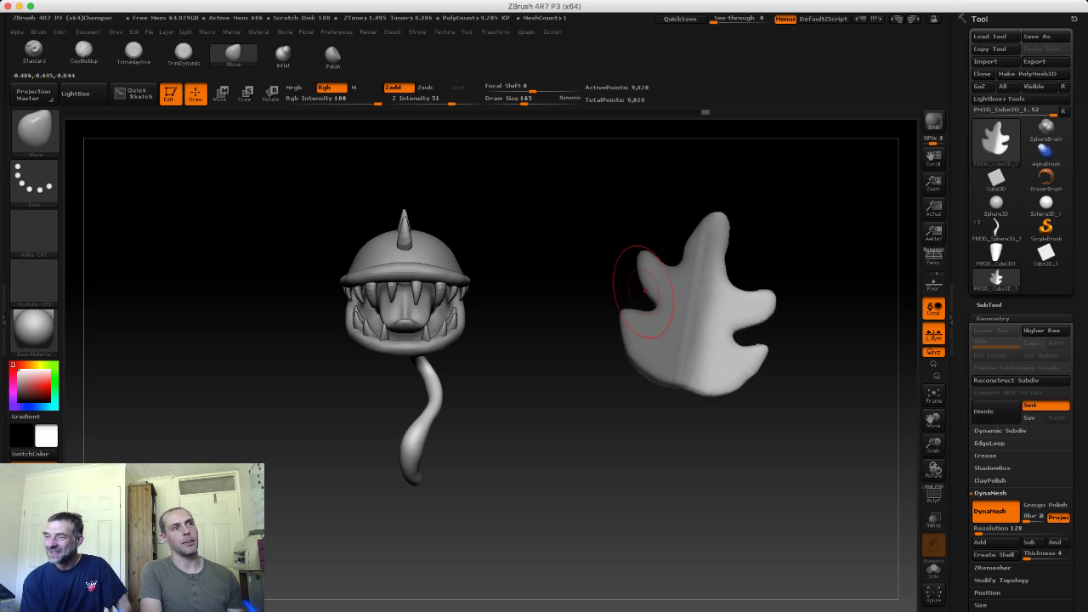
drag(637, 272, 595, 275)
key(s)
key(shift)
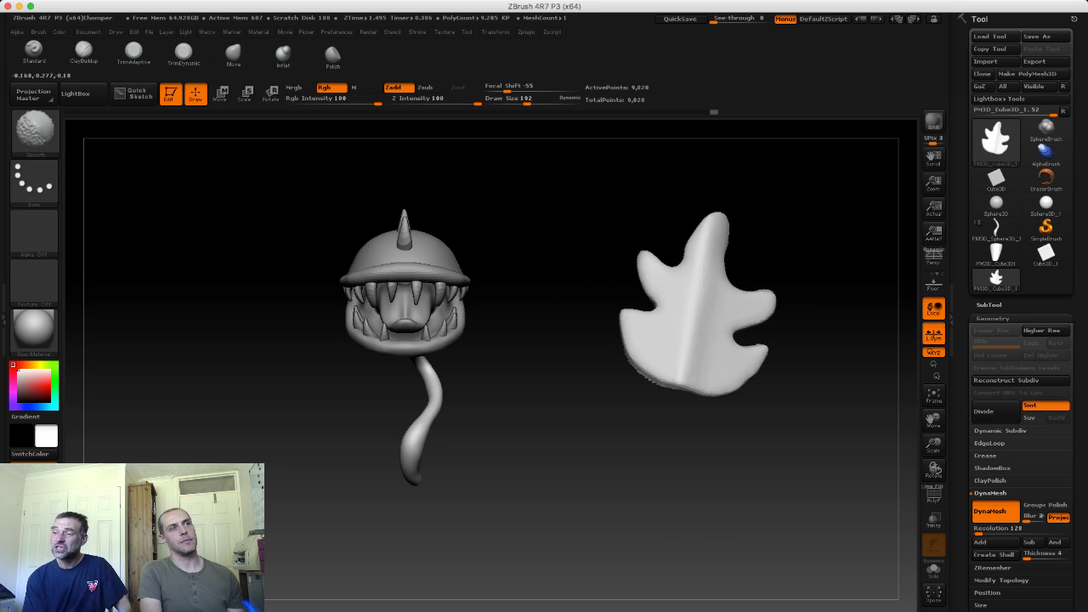
shift+drag(650, 365, 632, 352)
key(ctrl+z)
key(ctrl+z)
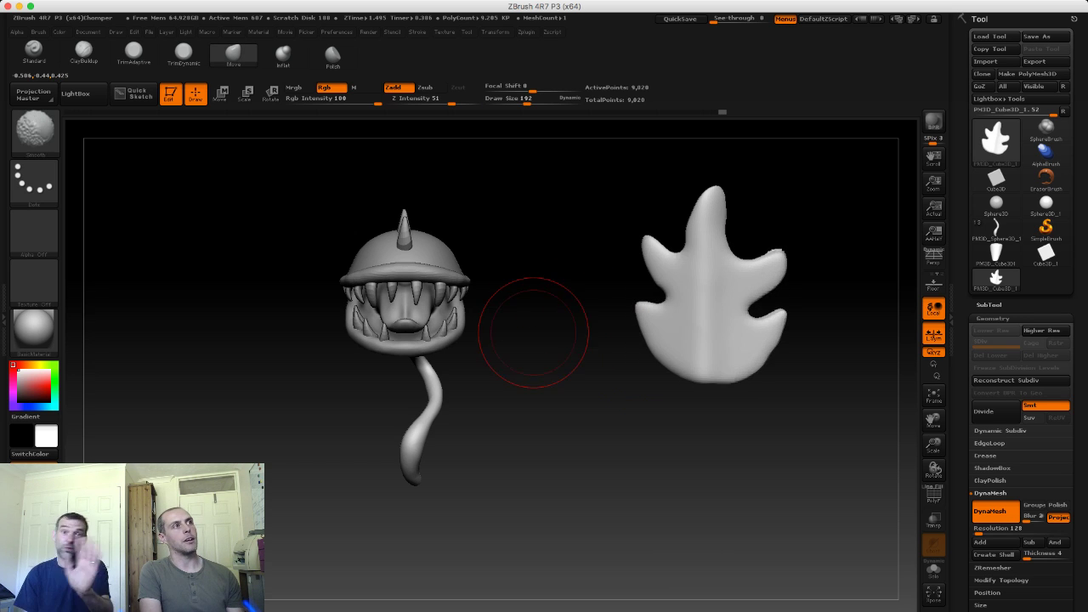
key(e)
key(w)
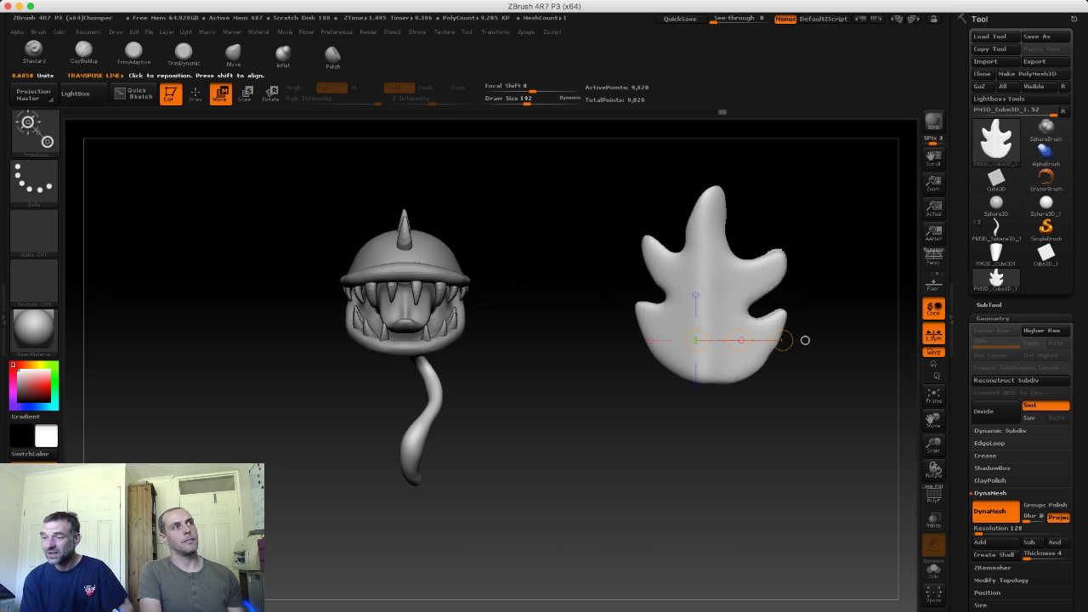
key(q)
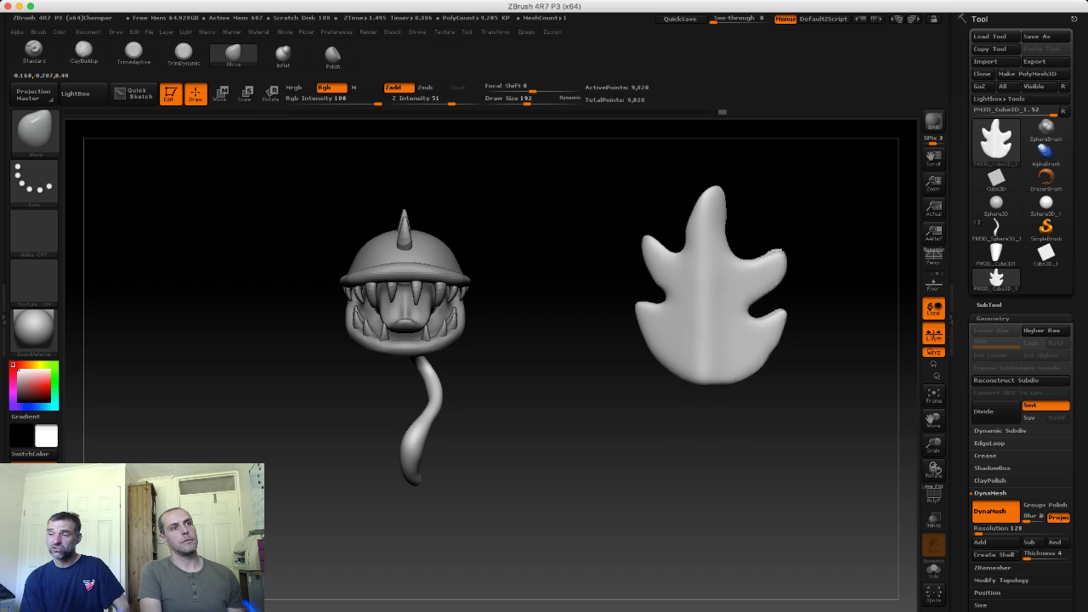
drag(685, 340, 692, 352)
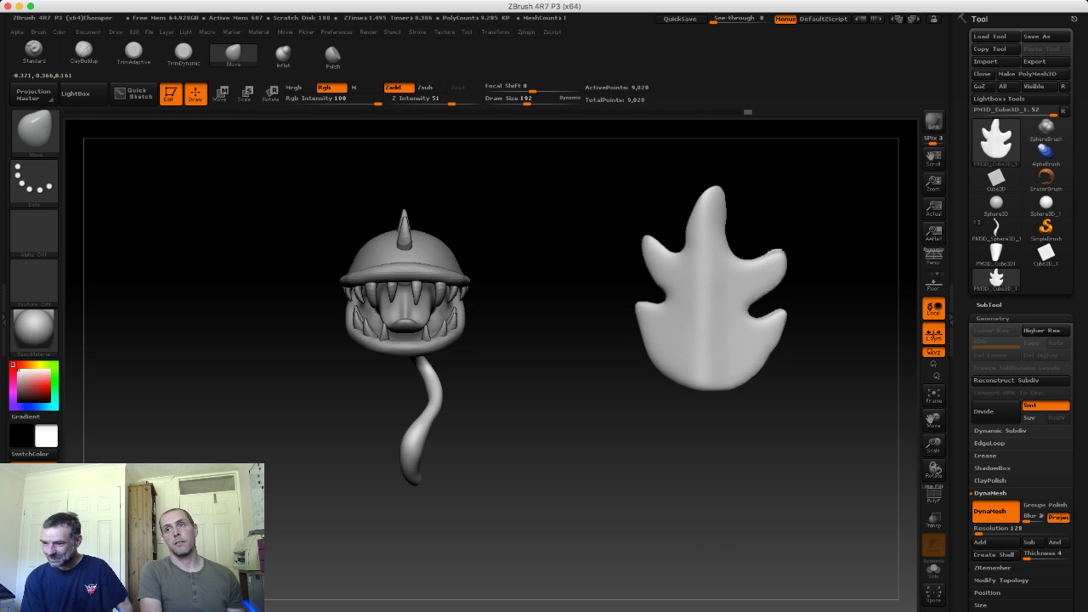
mouse_move(612, 332)
mouse_down()
mouse_move(648, 314)
mouse_move(646, 274)
mouse_up()
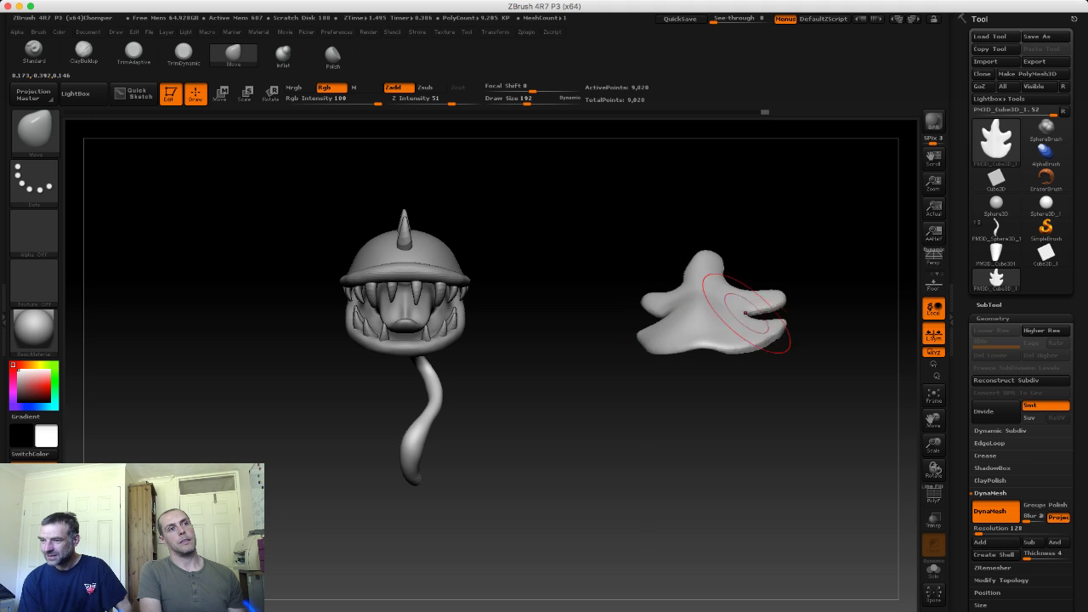
mouse_move(723, 293)
mouse_down()
mouse_move(692, 311)
mouse_move(672, 290)
mouse_up()
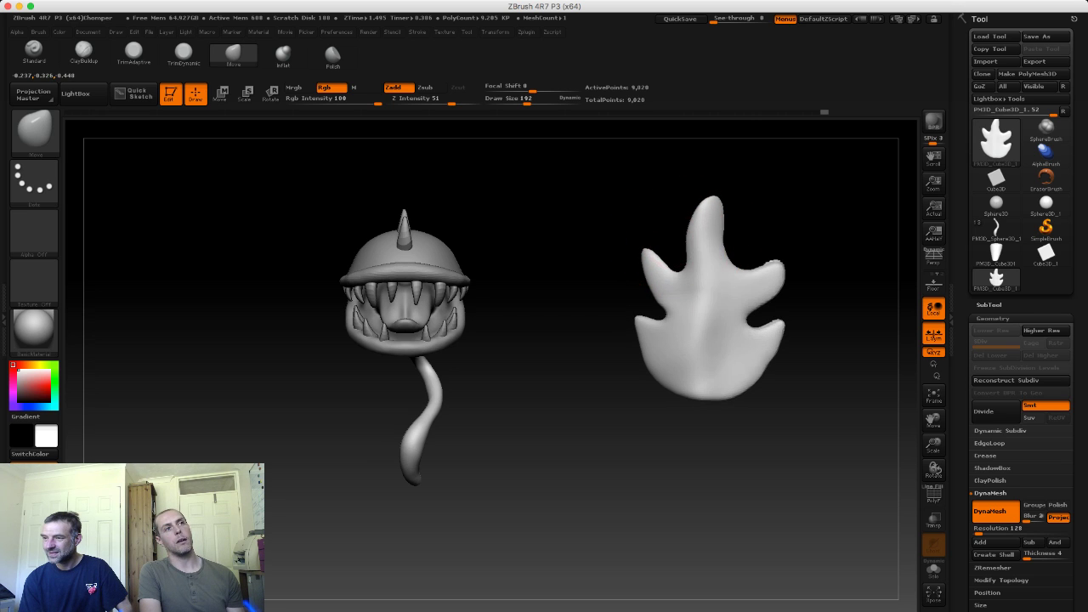
Step: Stretch the top lobe into a tall flame tip, resizing the brush between 126 and 192
mouse_move(713, 245)
mouse_down()
mouse_move(711, 212)
mouse_move(723, 204)
mouse_up()
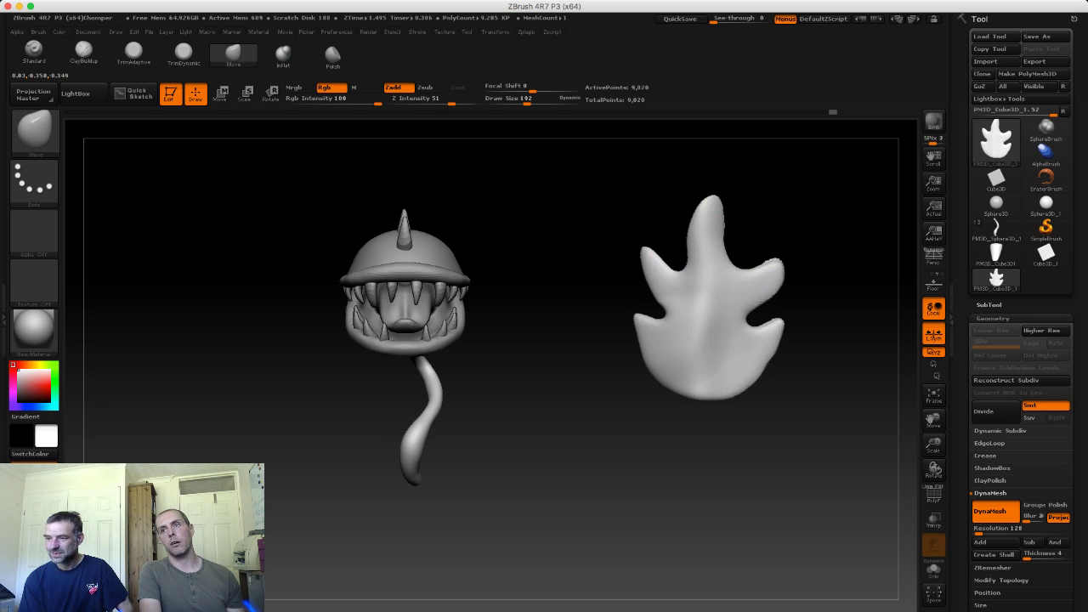
key(bracketleft)
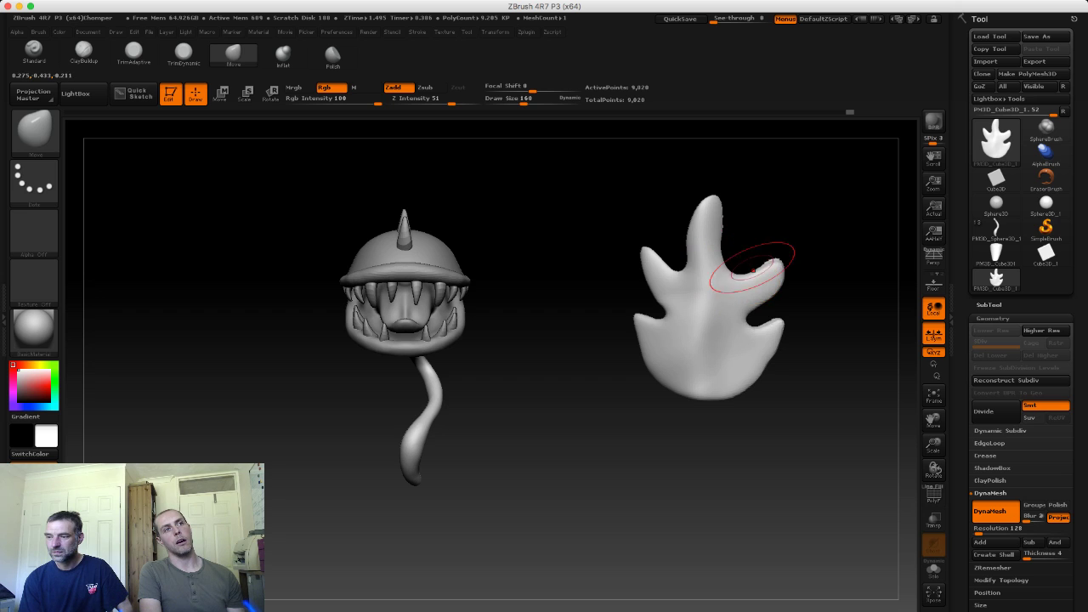
drag(752, 269, 765, 257)
key(bracketleft)
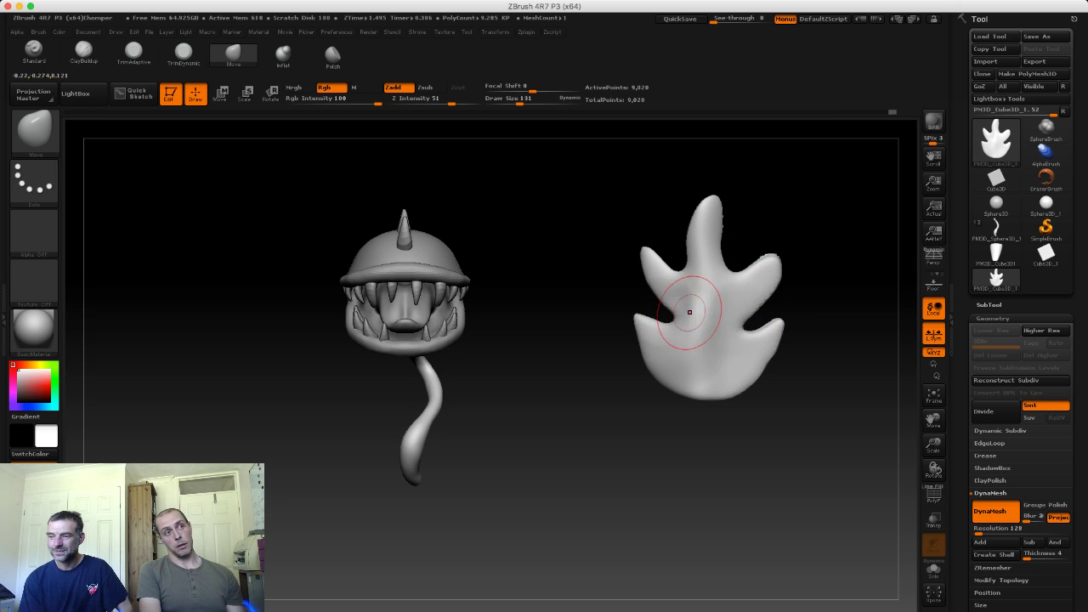
shift+drag(625, 306, 674, 317)
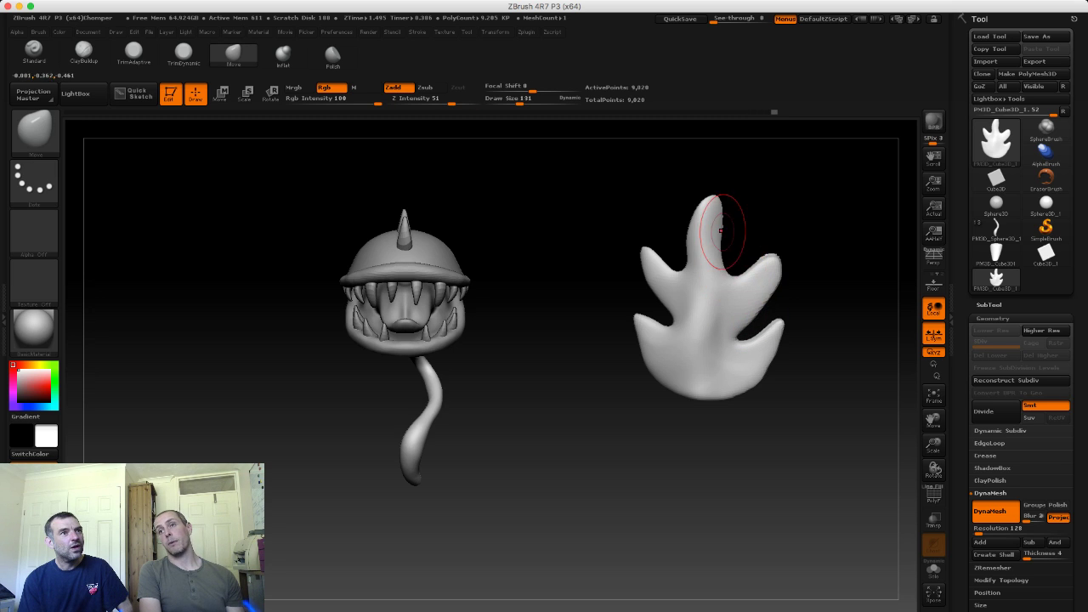
key(s)
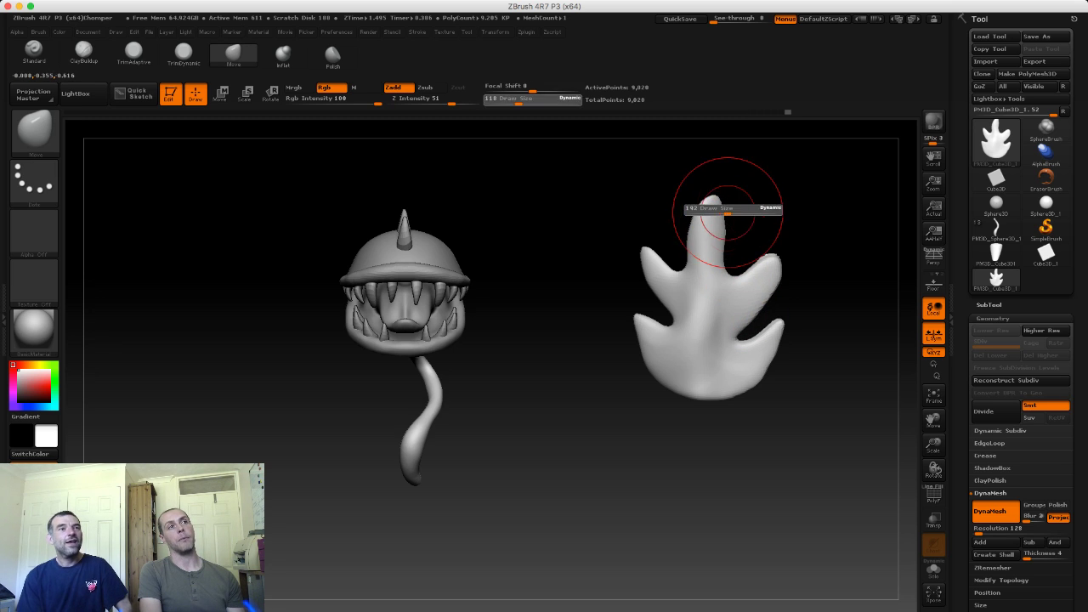
drag(722, 241, 704, 246)
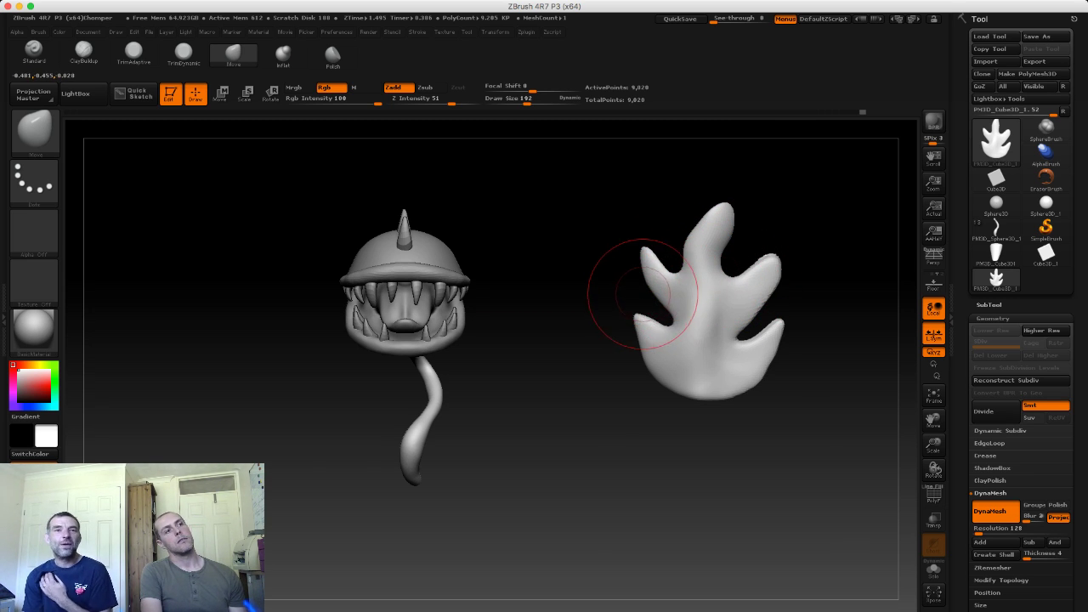
key(s)
drag(643, 276, 634, 277)
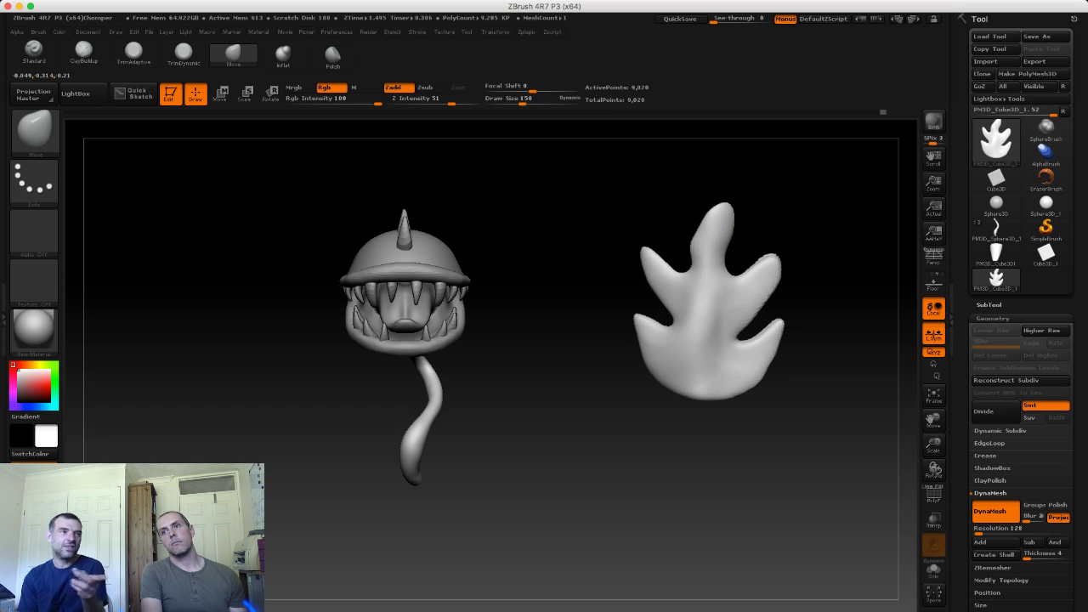
key(bracketright)
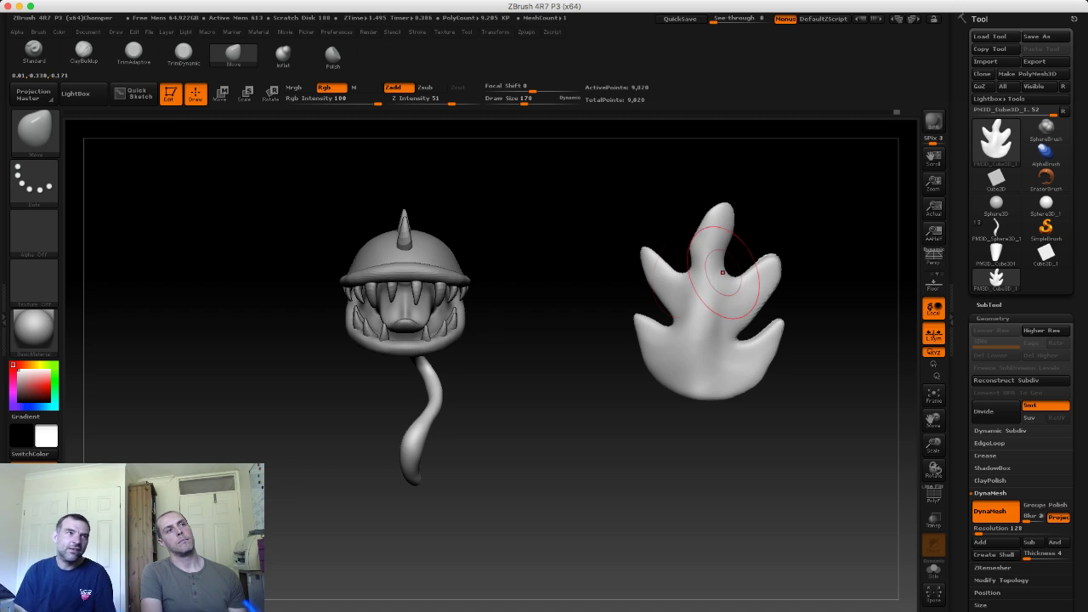
key(s)
drag(685, 274, 669, 274)
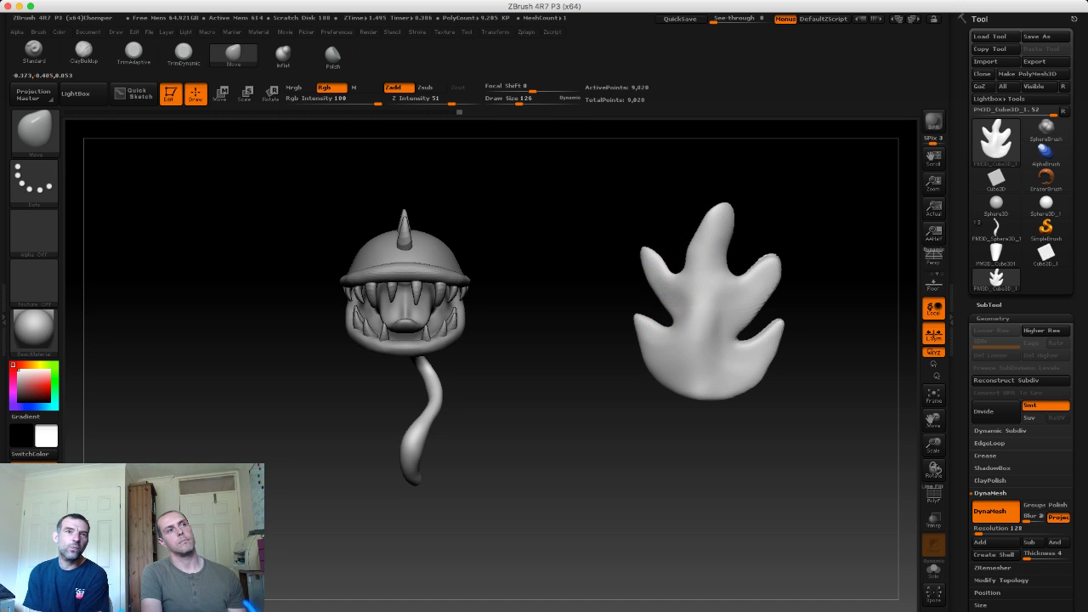
mouse_move(633, 321)
mouse_down()
mouse_move(626, 359)
mouse_move(589, 371)
mouse_move(620, 214)
mouse_move(613, 240)
mouse_up()
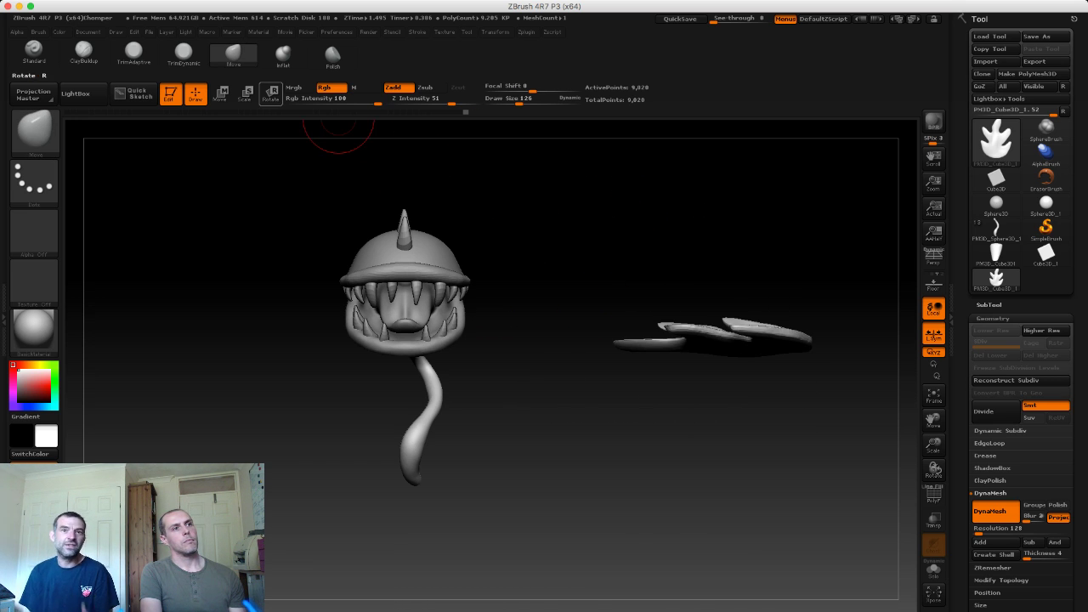
Step: Rotate the leaf mesh with Transpose so its fingers face forward
click(271, 93)
click(606, 340)
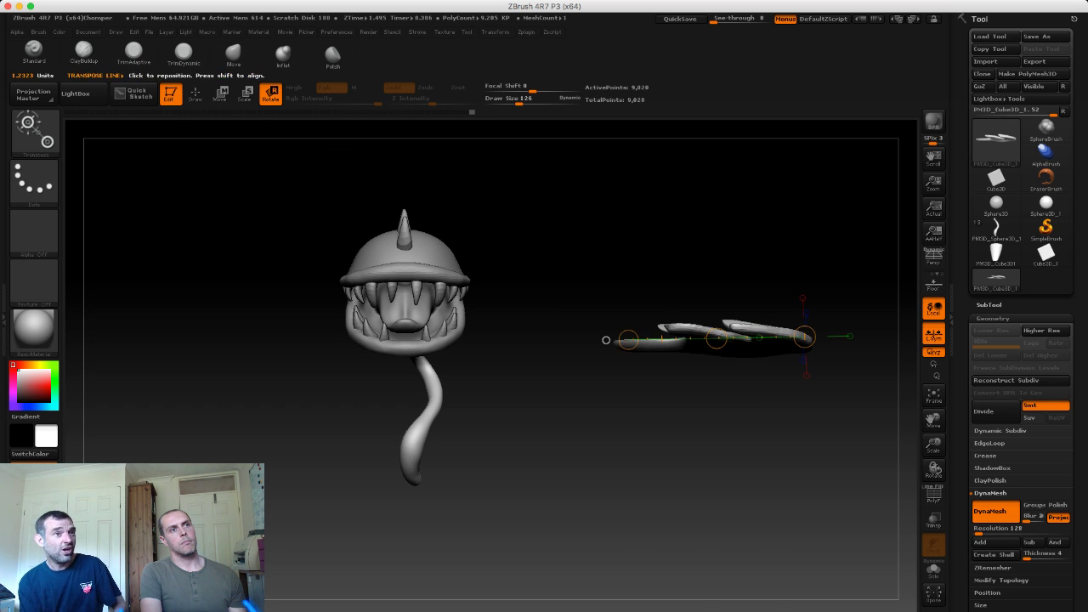
drag(717, 338, 717, 255)
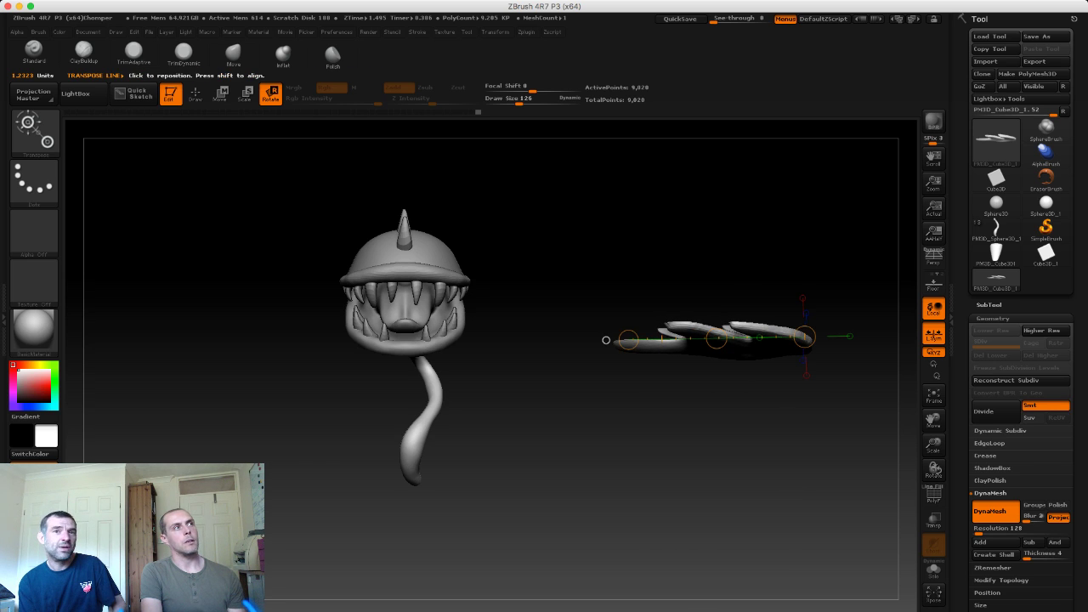
key(w)
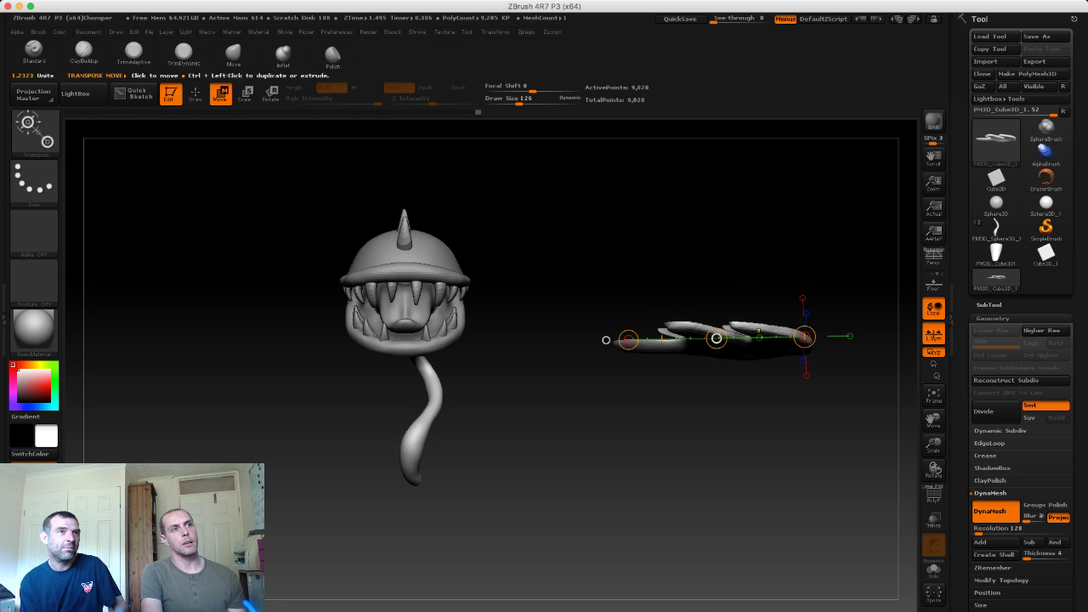
mouse_move(717, 338)
mouse_down()
mouse_move(731, 357)
mouse_move(602, 355)
mouse_up()
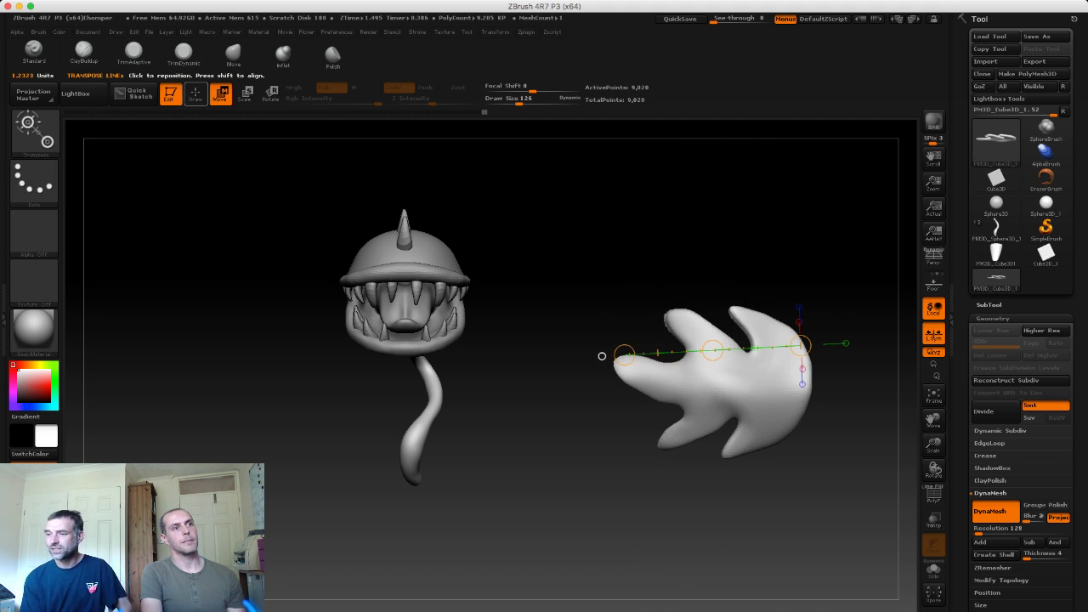
Step: Build up clay along the leaf's fingers with ClayBuildup, then smooth the ridges
key(q)
key(s)
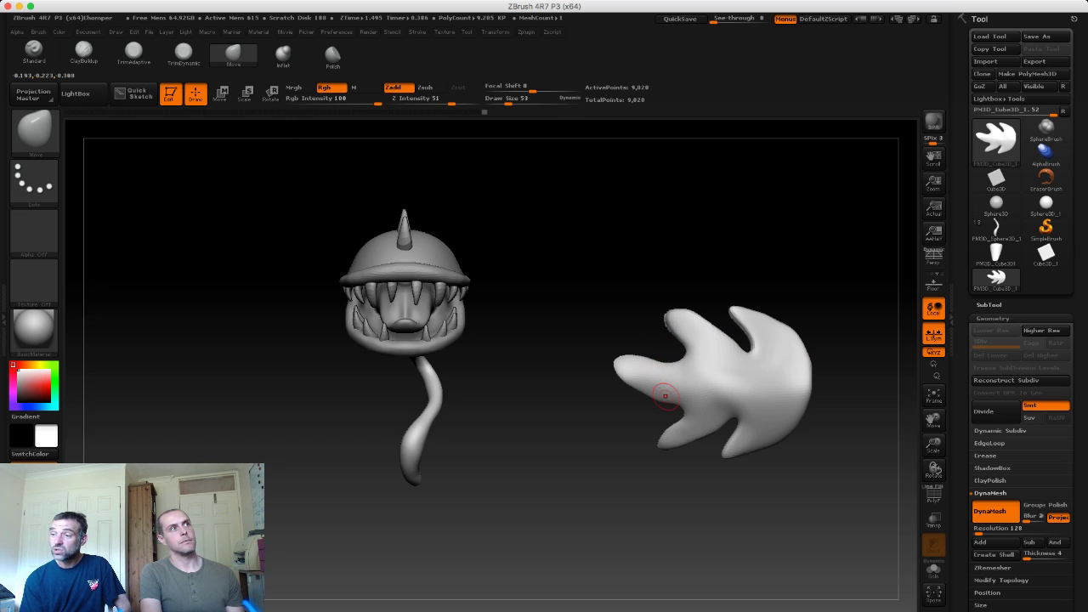
click(83, 53)
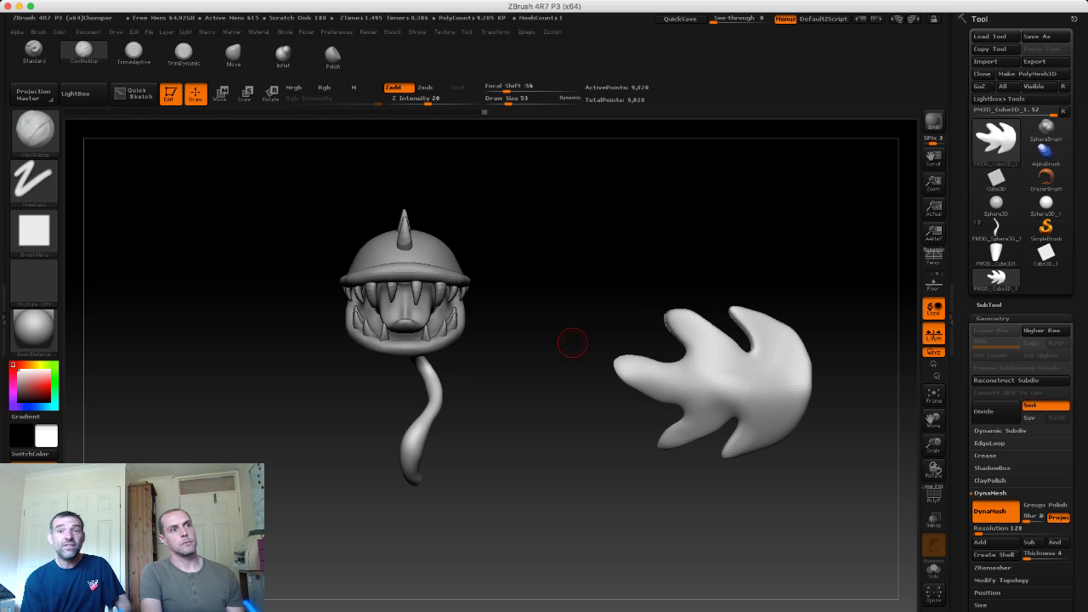
mouse_move(620, 364)
mouse_down()
mouse_move(739, 374)
mouse_move(765, 392)
mouse_up()
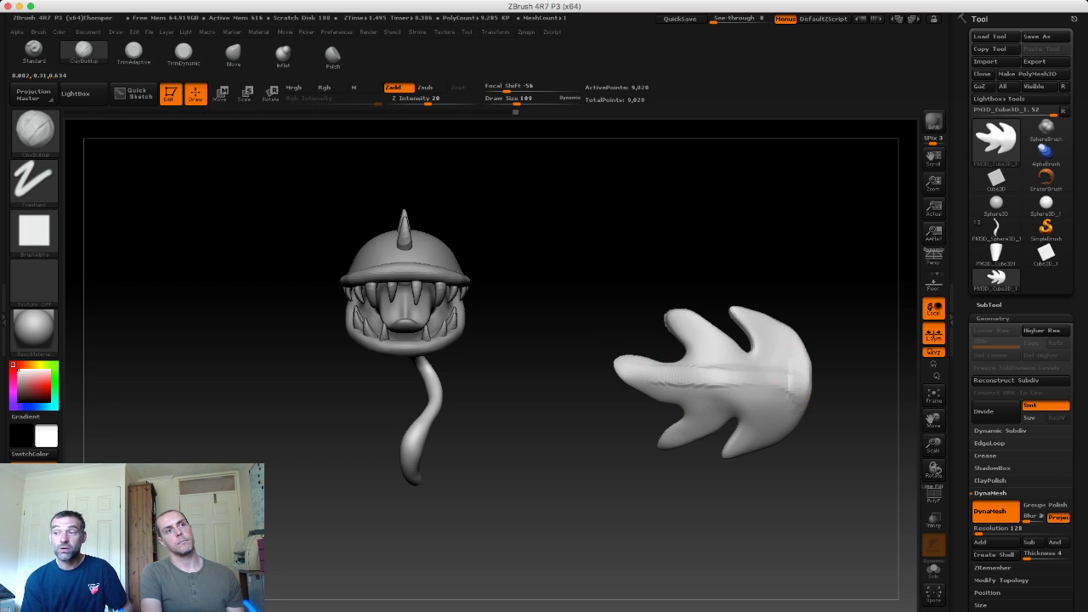
shift+drag(772, 370, 765, 383)
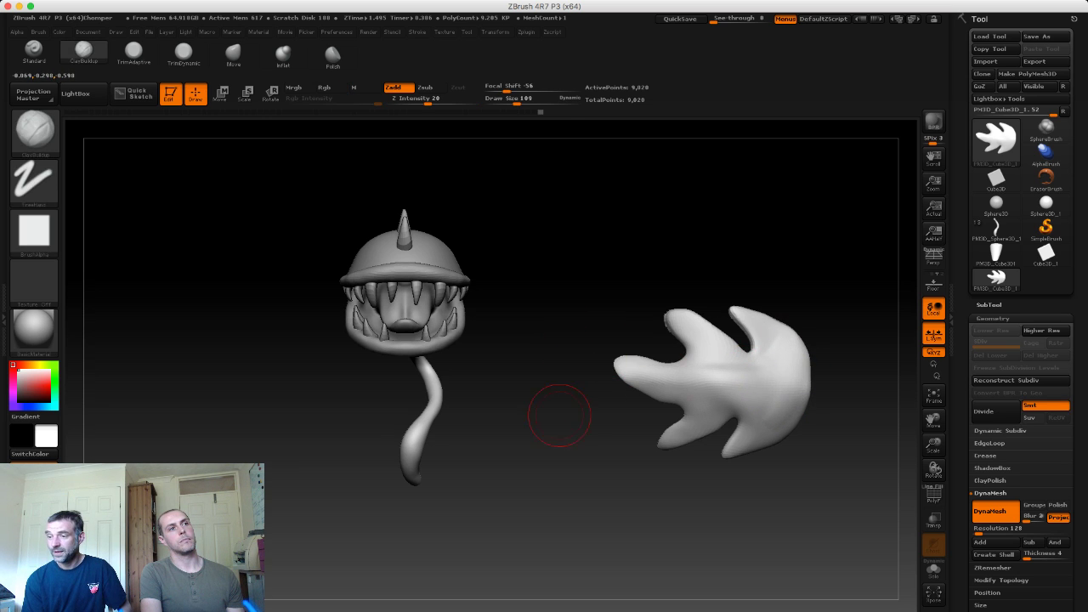
mouse_move(558, 413)
mouse_down()
mouse_move(561, 386)
mouse_move(595, 366)
mouse_up()
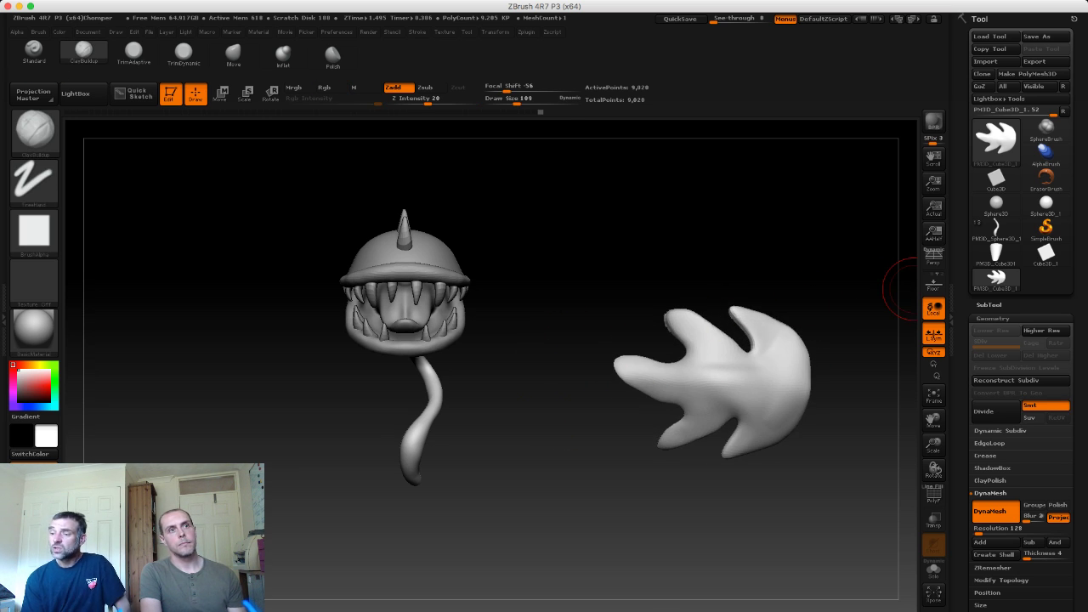
Step: Append the leaf mesh as a new SubTool of the plant model
click(996, 228)
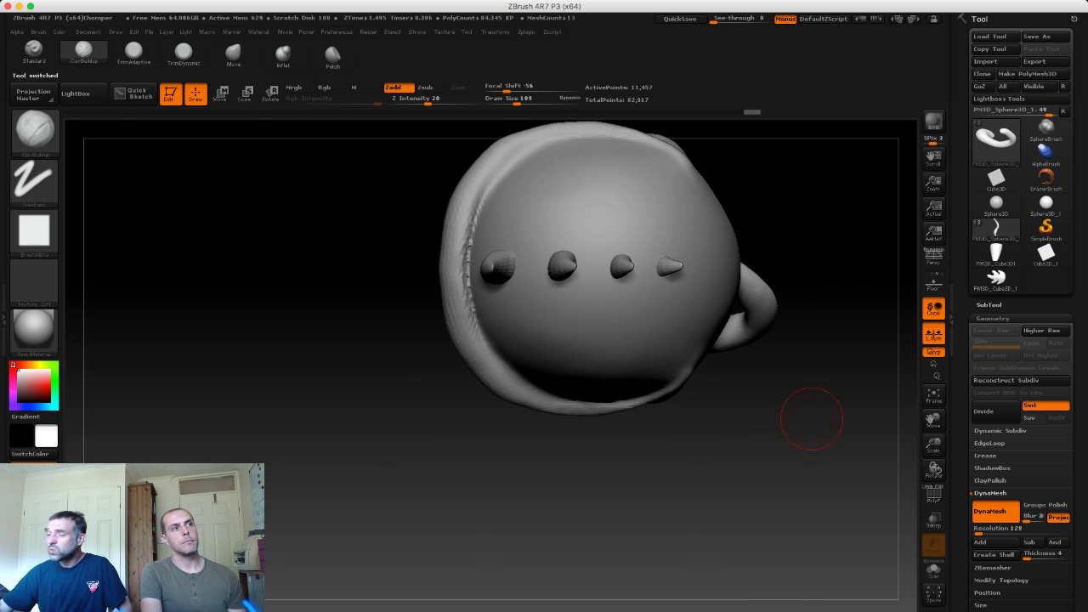
drag(799, 436, 923, 361)
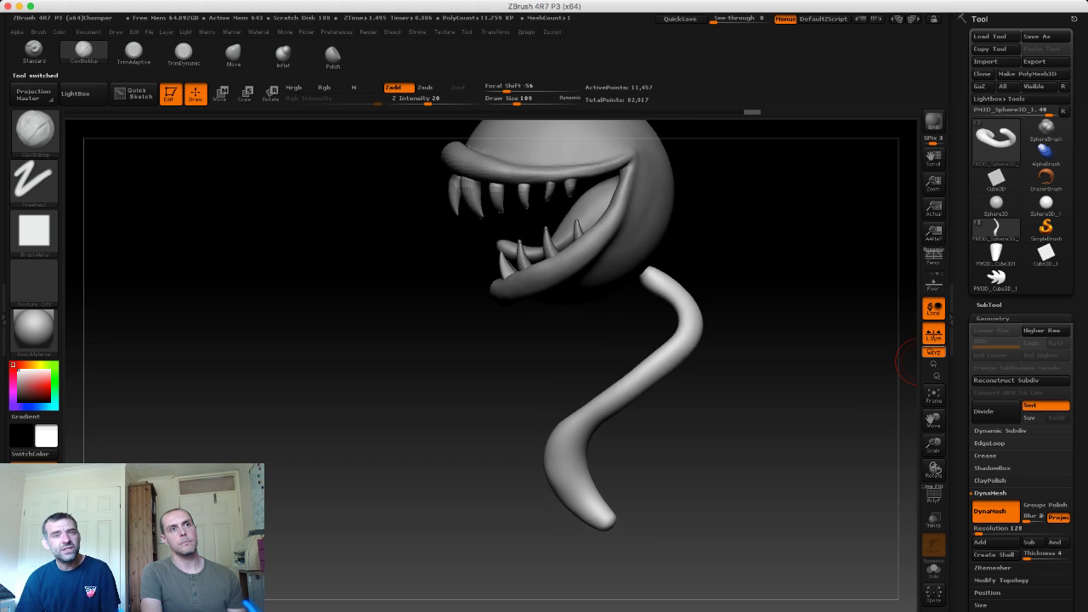
click(989, 304)
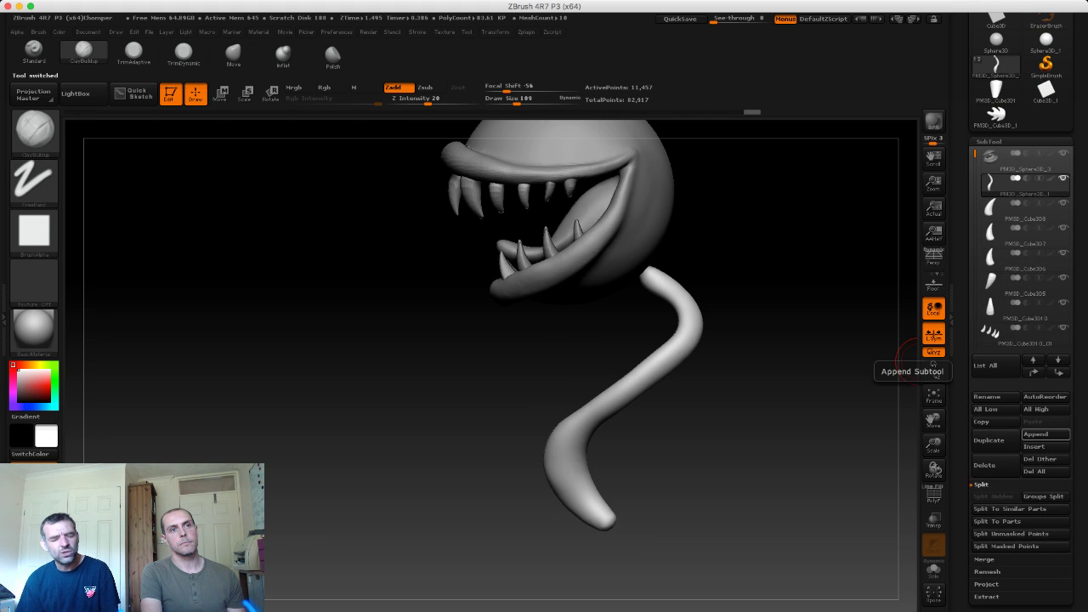
click(1035, 434)
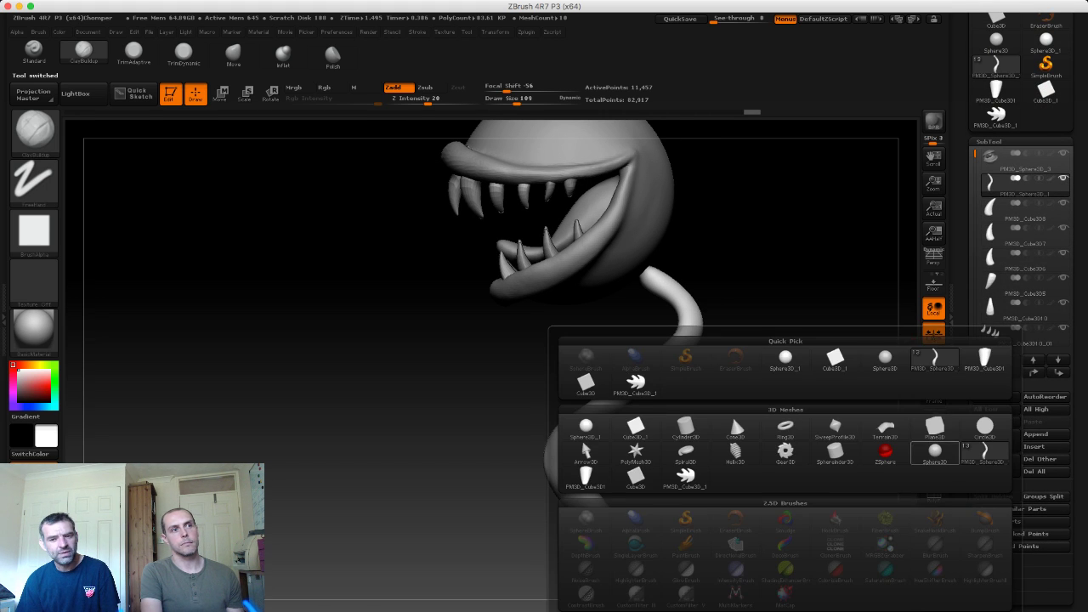
click(731, 413)
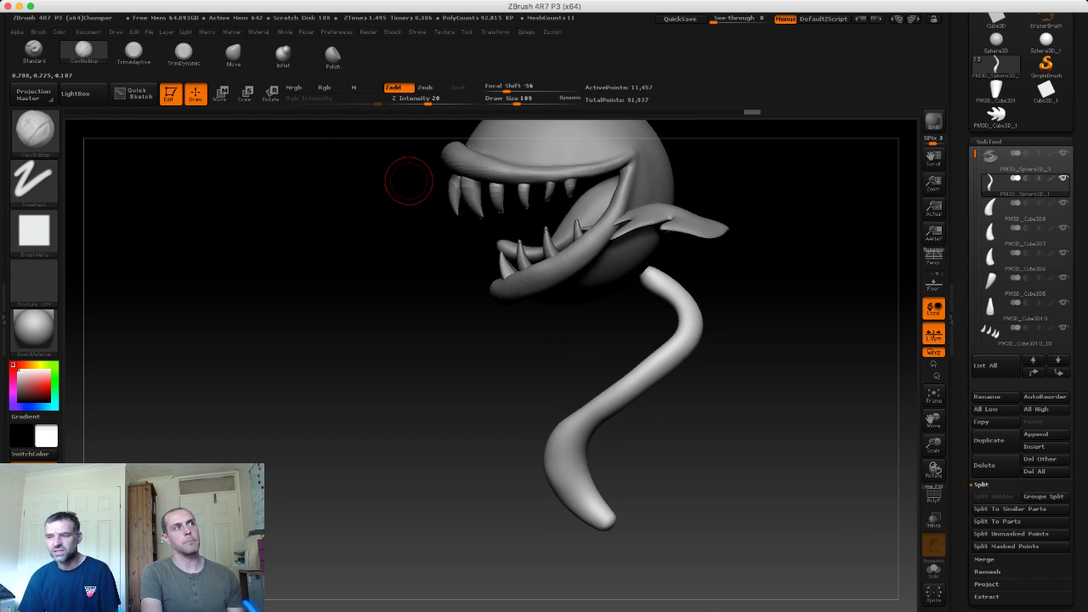
Step: Move the new leaf down onto the stem top, just under the head
click(220, 94)
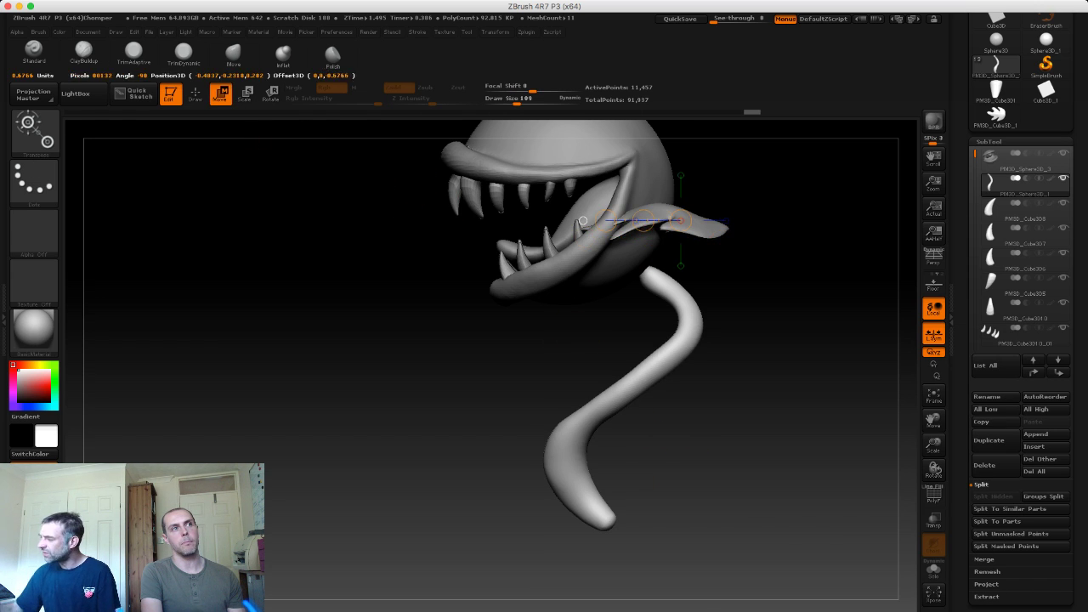
drag(583, 221, 680, 220)
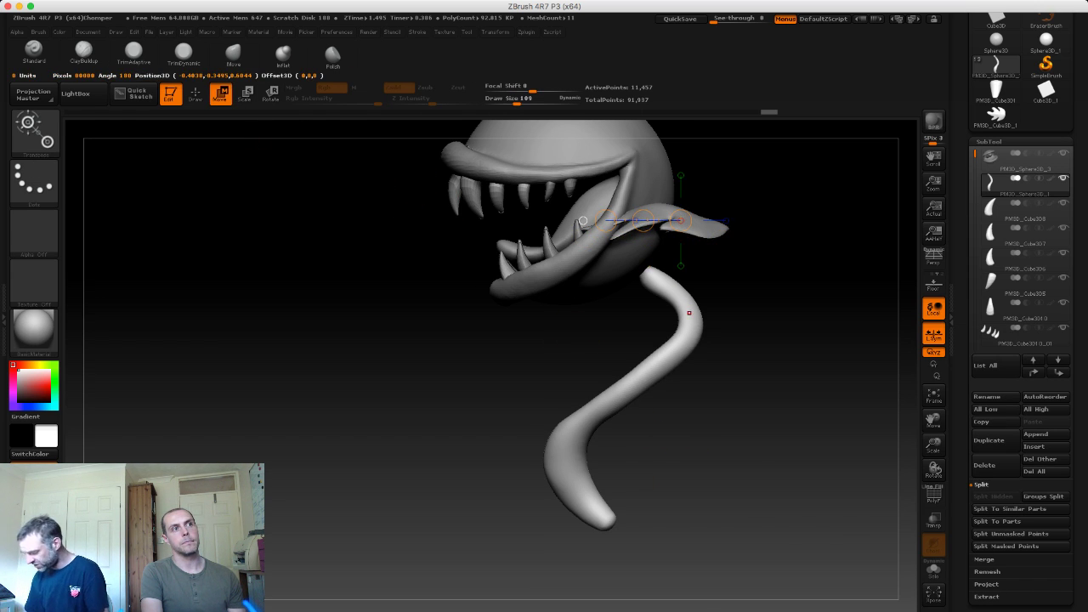
mouse_move(644, 221)
mouse_down()
mouse_move(556, 400)
mouse_move(625, 279)
mouse_up()
drag(340, 340, 212, 340)
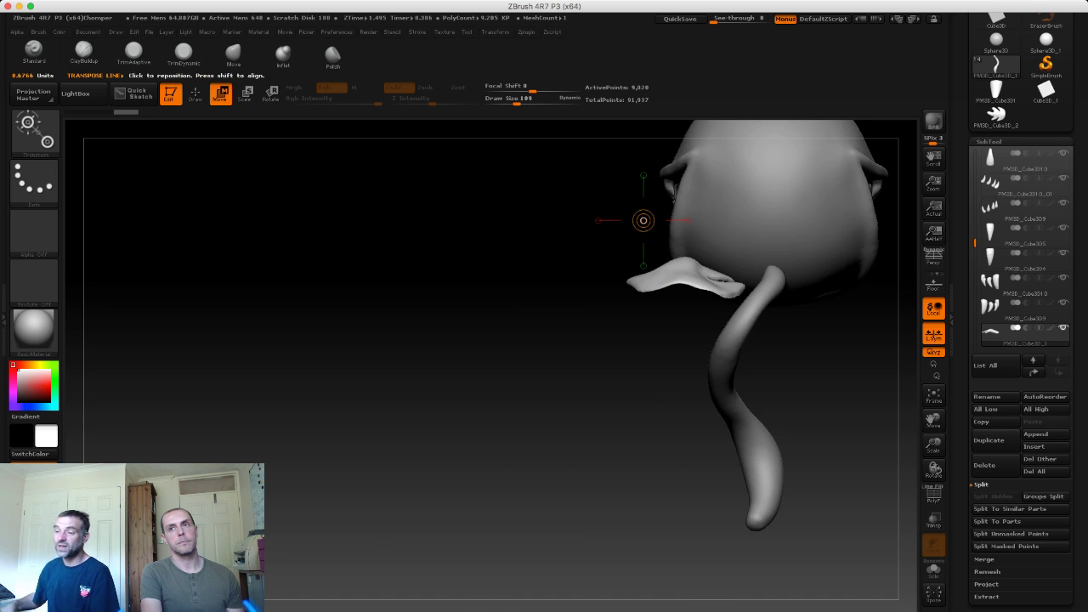
alt+drag(425, 340, 307, 365)
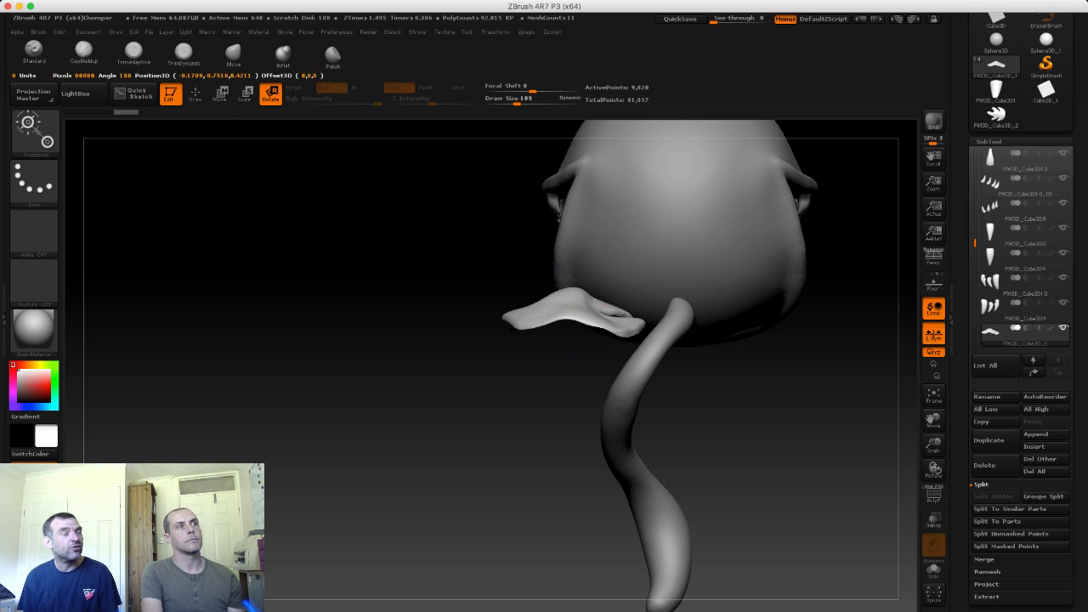
drag(553, 336, 554, 243)
drag(765, 425, 510, 425)
Step: Scale the leaf along its length with a vertical transpose line, narrowing it at the stem
mouse_move(549, 318)
mouse_down()
mouse_move(416, 318)
mouse_move(478, 437)
mouse_up()
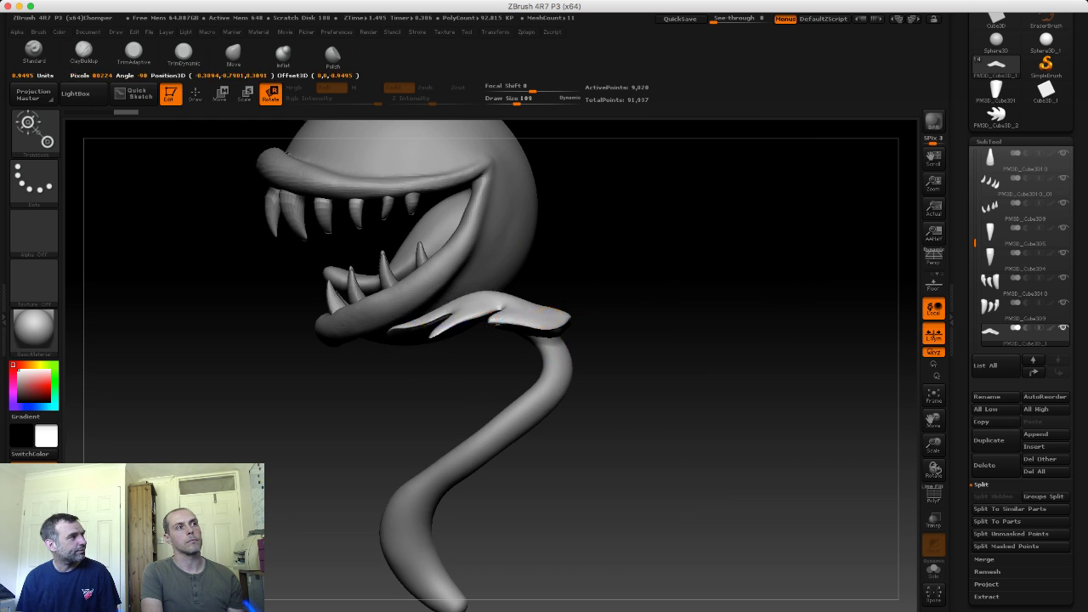
key(ctrl+z)
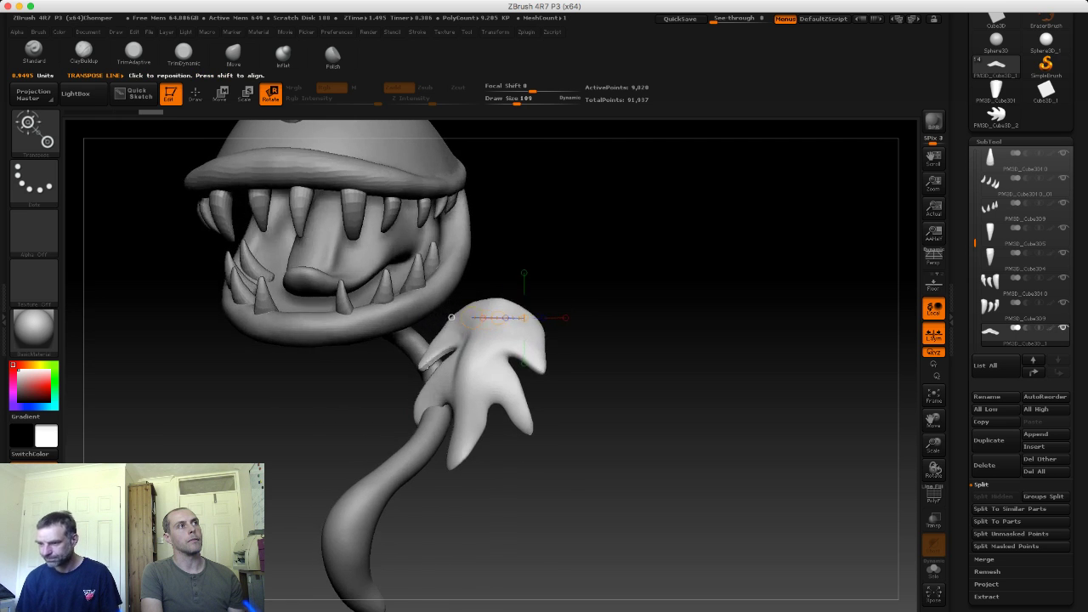
key(e)
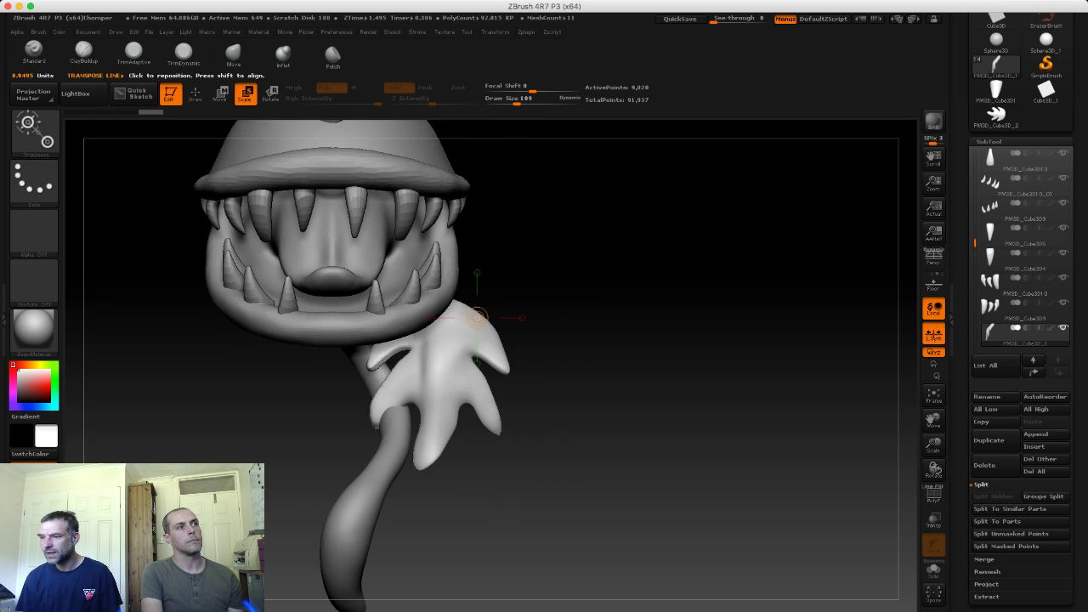
drag(448, 302, 448, 442)
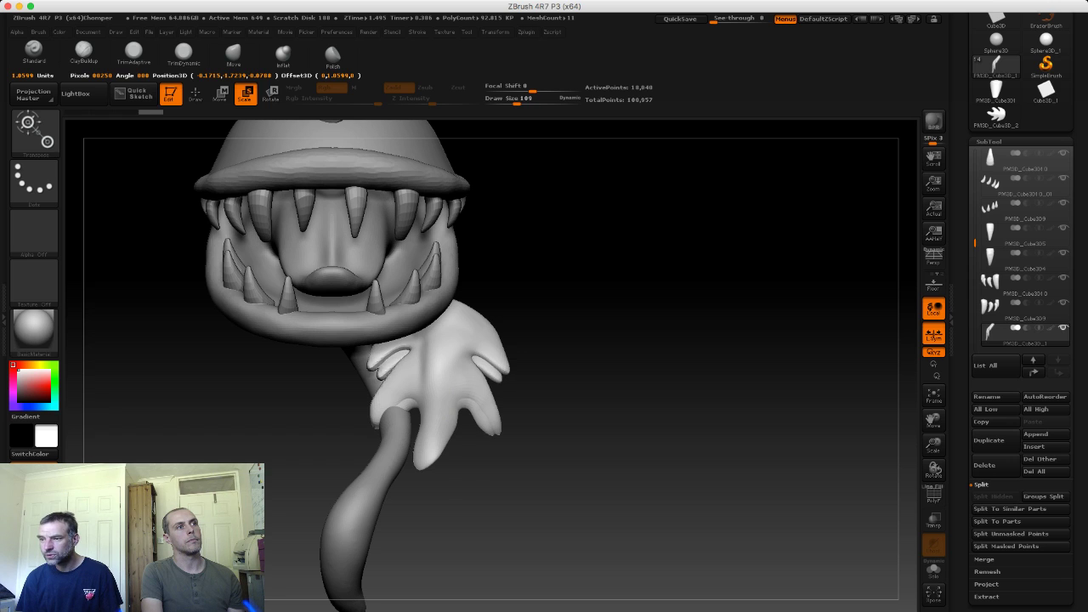
drag(448, 278, 439, 278)
key(ctrl+z)
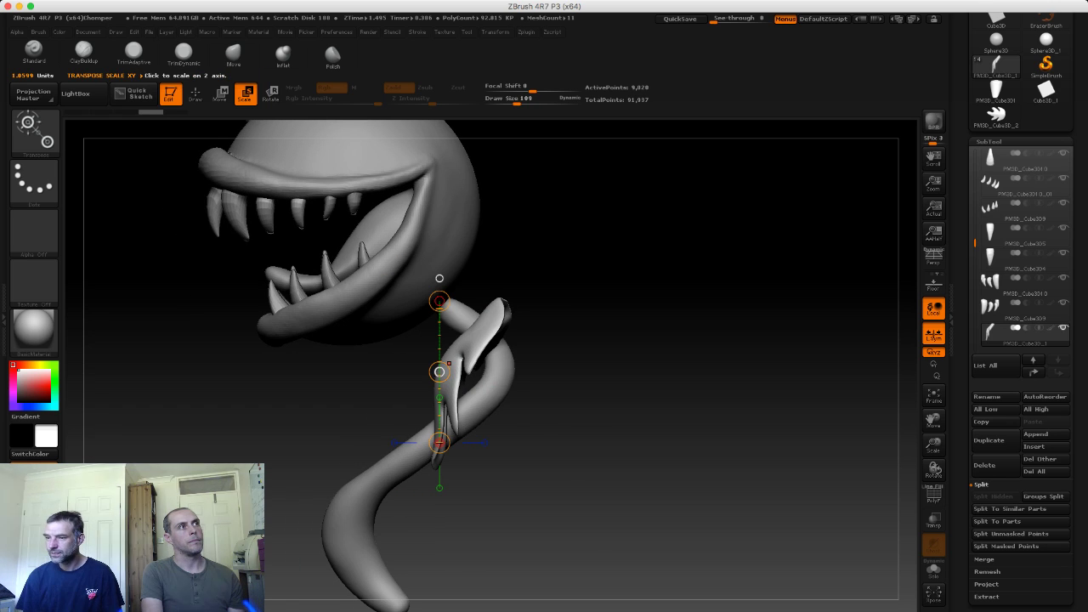
drag(439, 278, 440, 278)
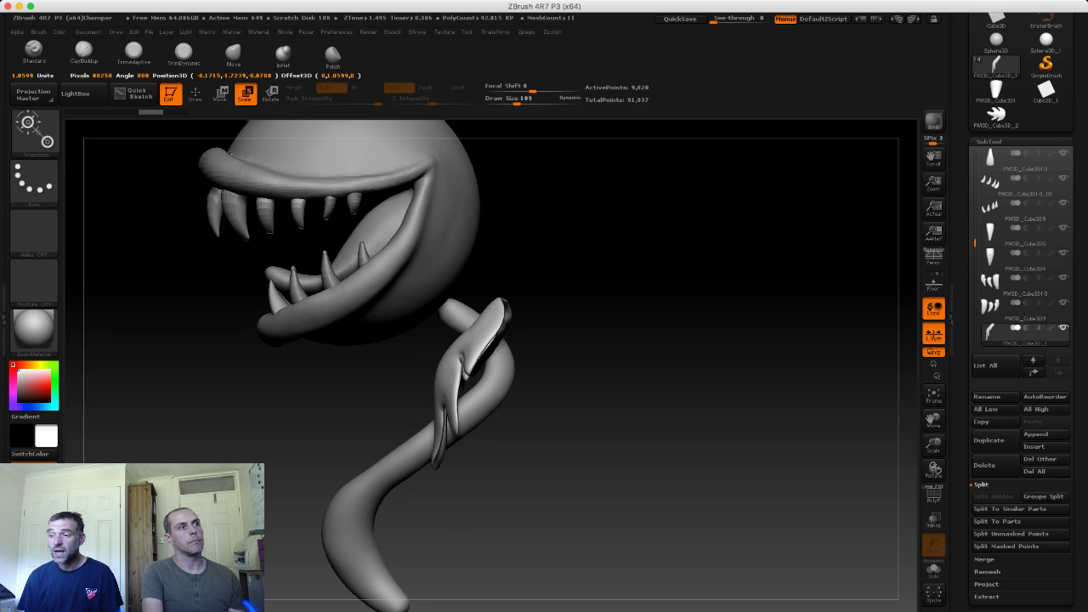
mouse_move(440, 487)
mouse_down()
mouse_move(440, 278)
mouse_move(608, 267)
mouse_move(441, 278)
mouse_up()
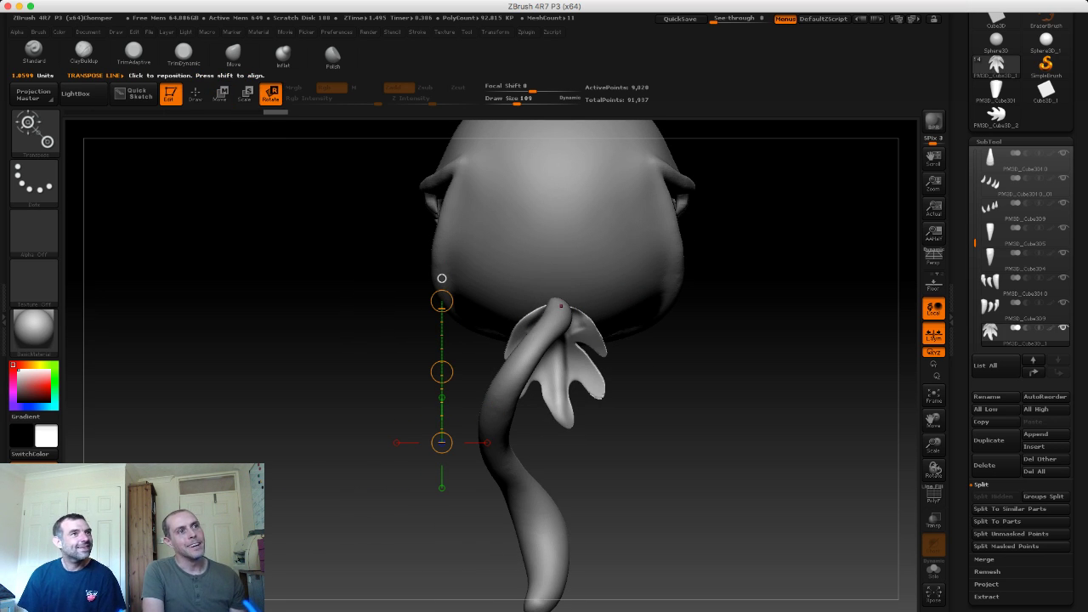
Step: Try rotating the leaf cluster, compare before and after, and undo the trial rotation
mouse_move(564, 437)
mouse_down()
mouse_move(557, 315)
mouse_move(612, 399)
mouse_up()
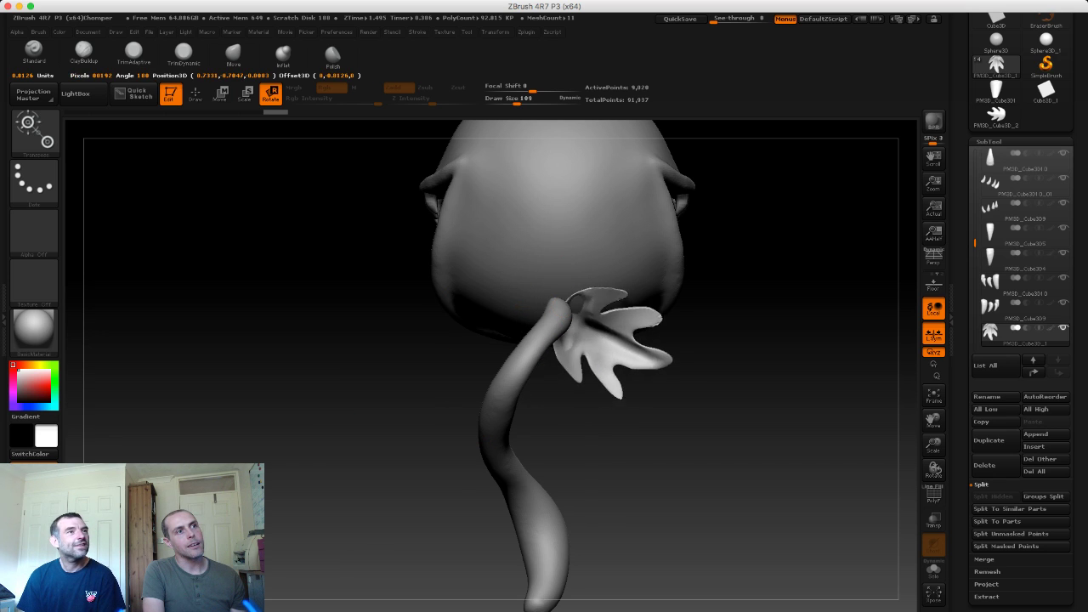
key(ctrl+z)
key(ctrl+shift+z)
key(ctrl+z)
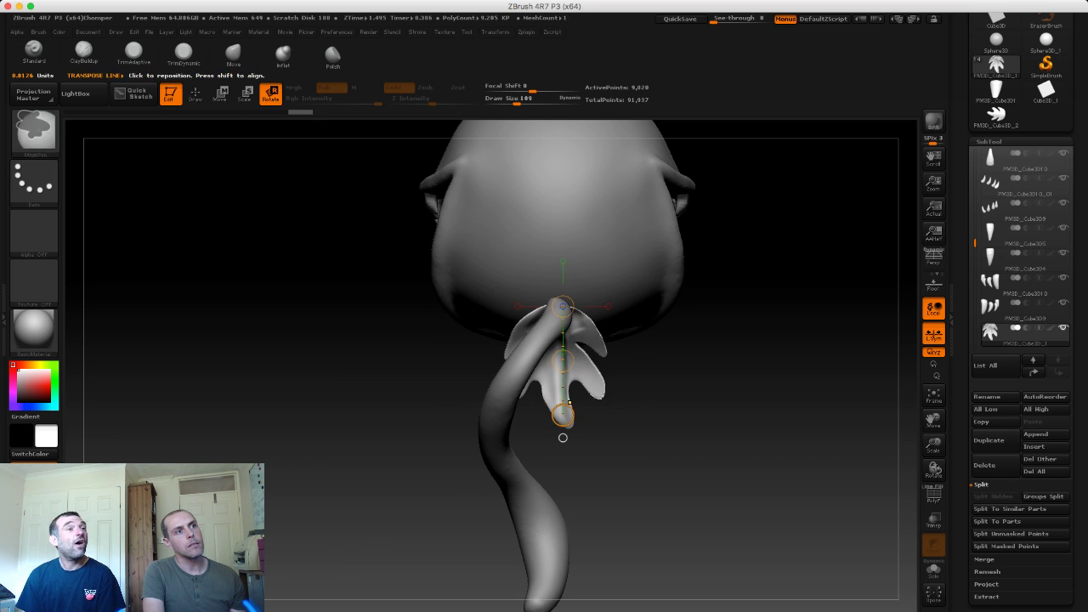
key(ctrl+shift+z)
key(ctrl+z)
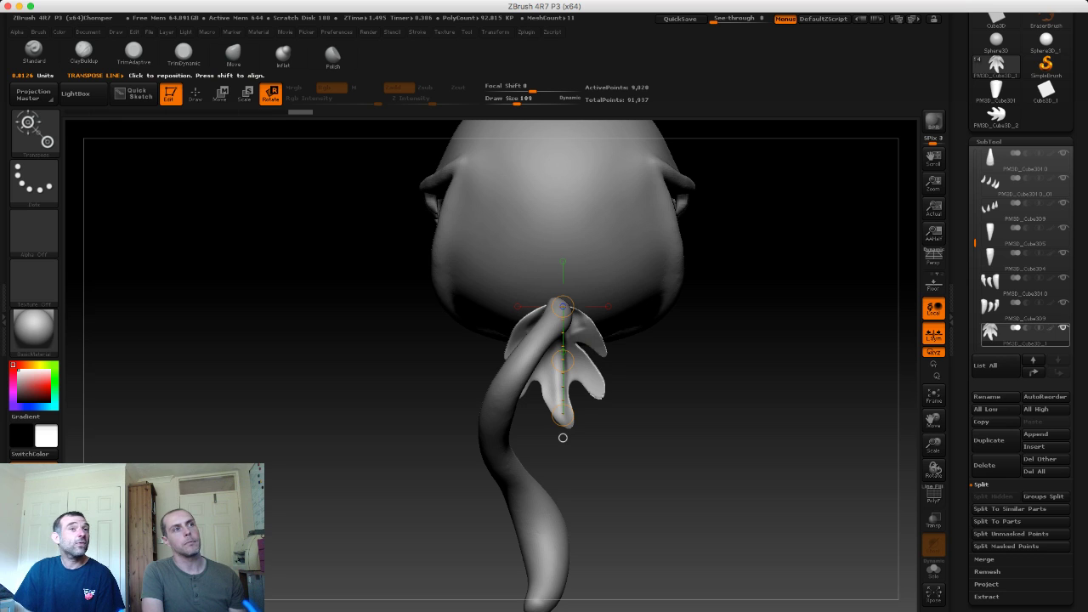
mouse_move(563, 437)
mouse_down()
mouse_move(516, 433)
mouse_move(556, 438)
mouse_up()
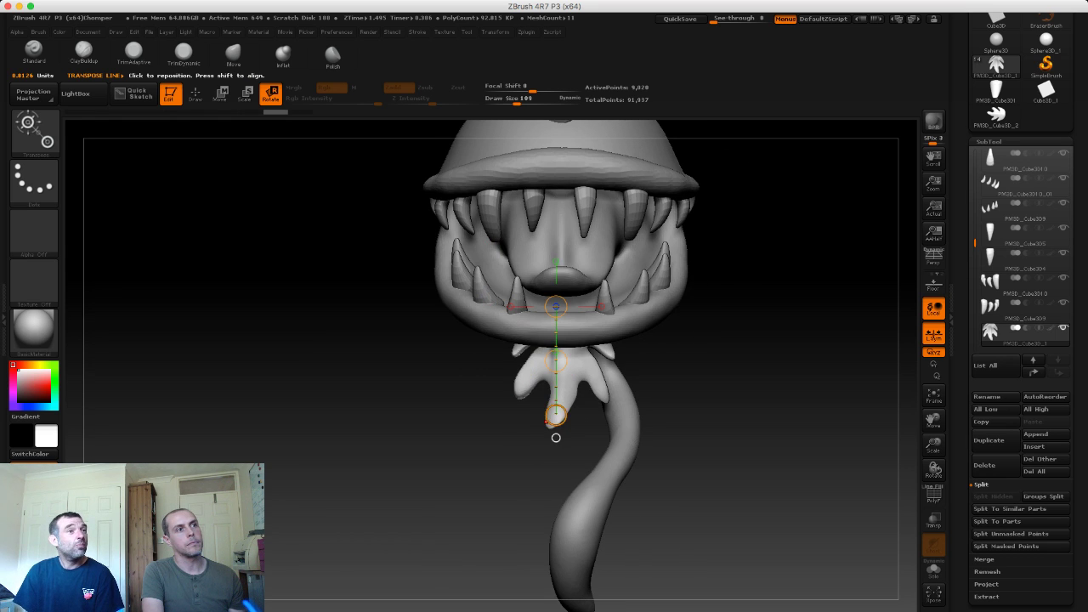
key(ctrl+shift+z)
key(ctrl+z)
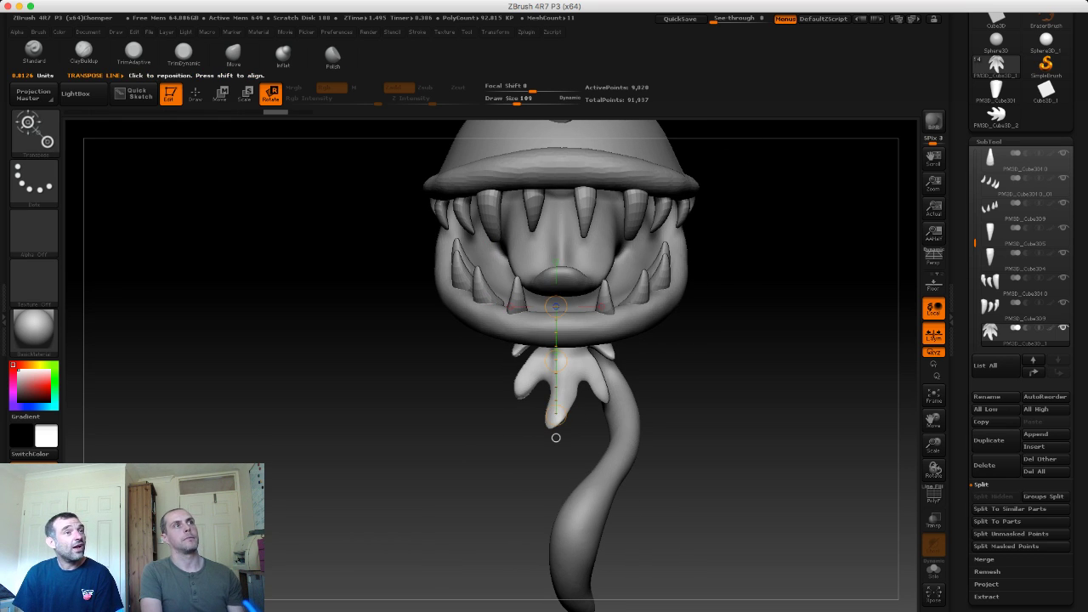
Step: Enable X-axis symmetry in the Transform palette and orbit to the back of the head
key(t)
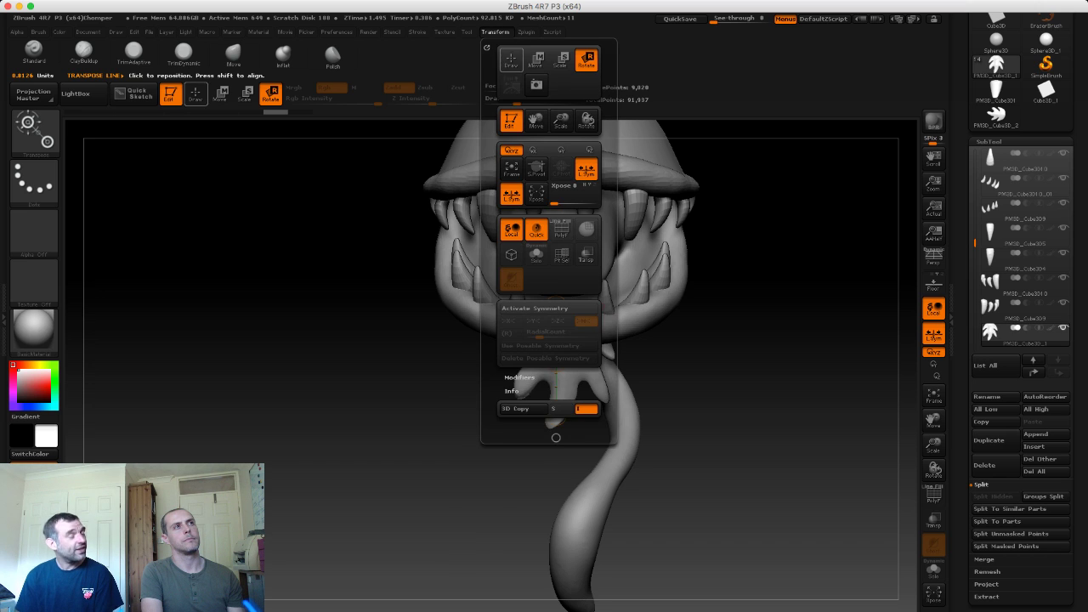
click(467, 32)
click(527, 32)
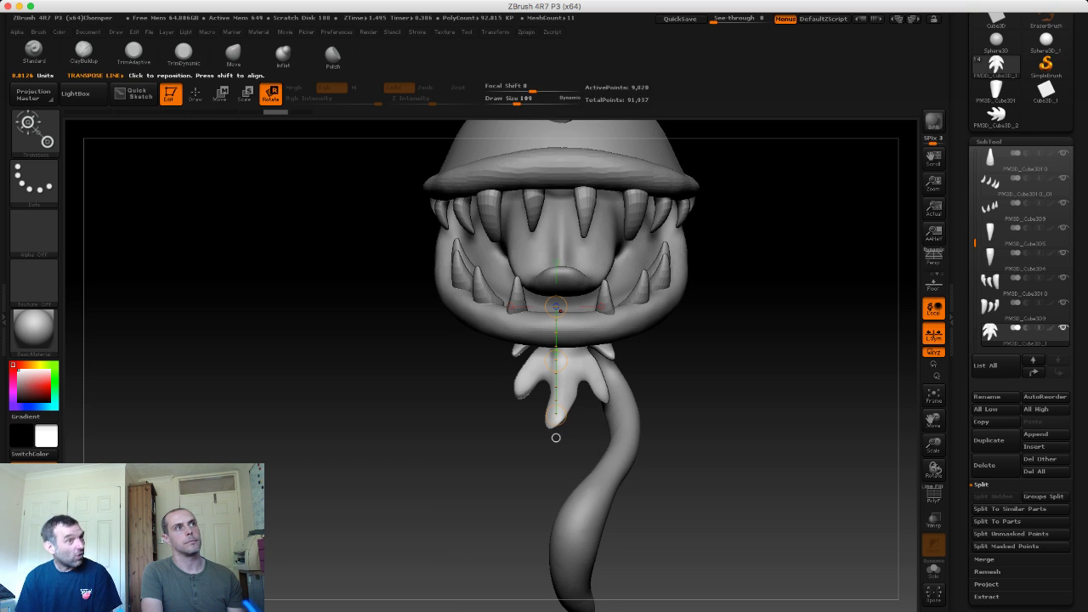
click(496, 32)
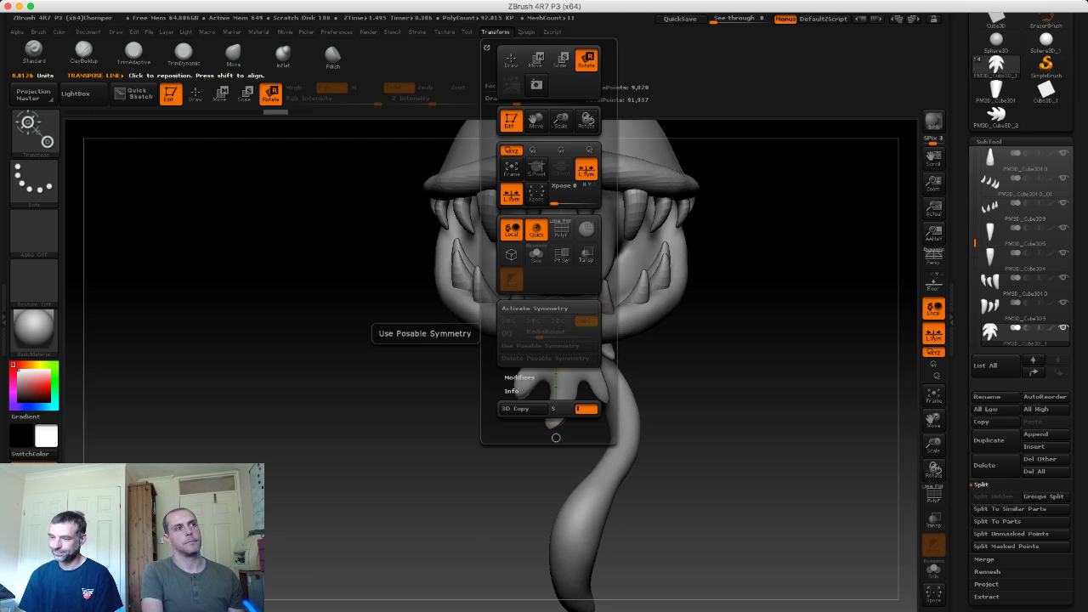
key(x)
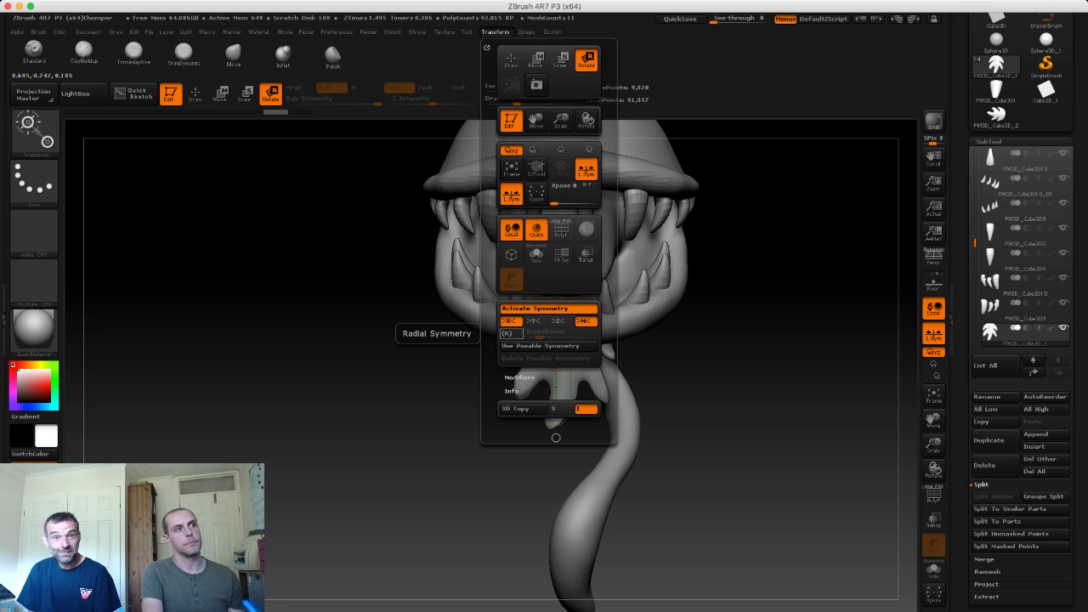
mouse_move(554, 437)
mouse_down()
mouse_move(596, 437)
mouse_move(540, 437)
mouse_up()
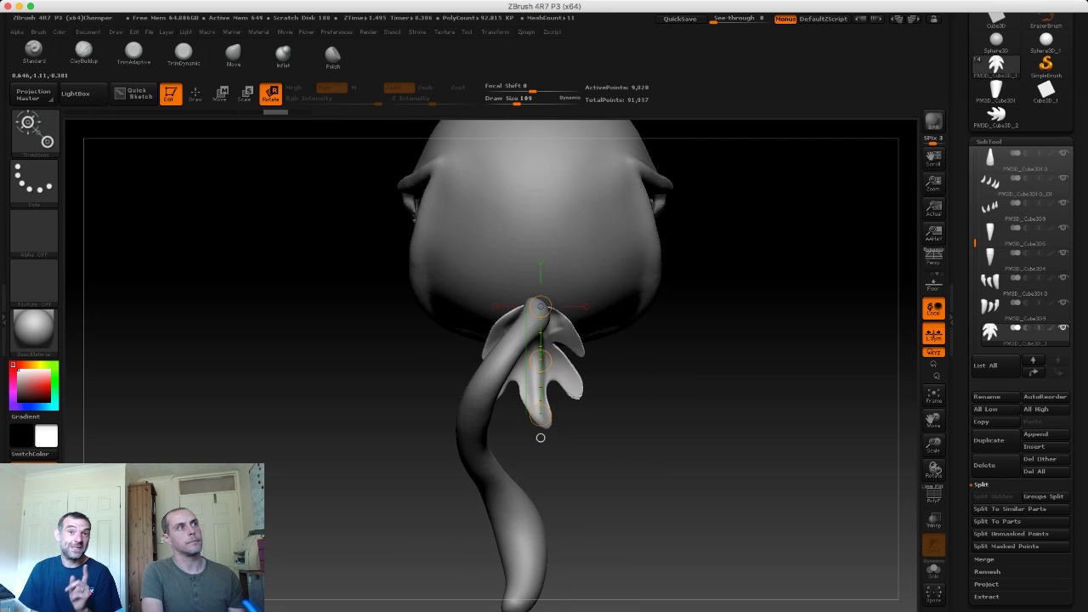
key(w)
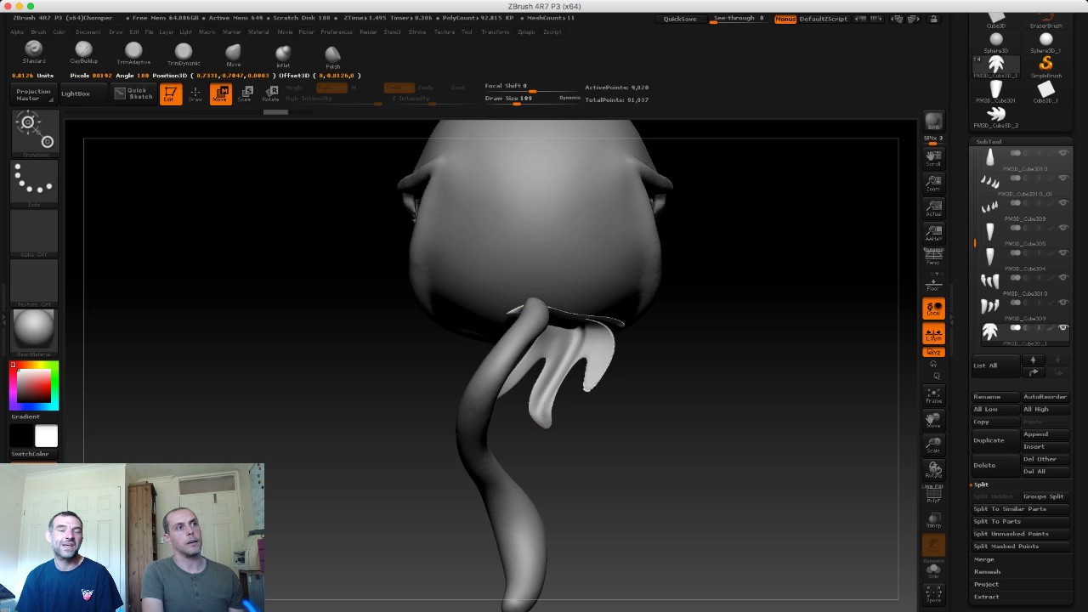
Step: Ctrl-drag to duplicate the leaf cluster and rotate the copy to point upward
mouse_move(541, 360)
ctrl+mouse_down()
mouse_move(601, 365)
mouse_move(677, 306)
ctrl+mouse_up()
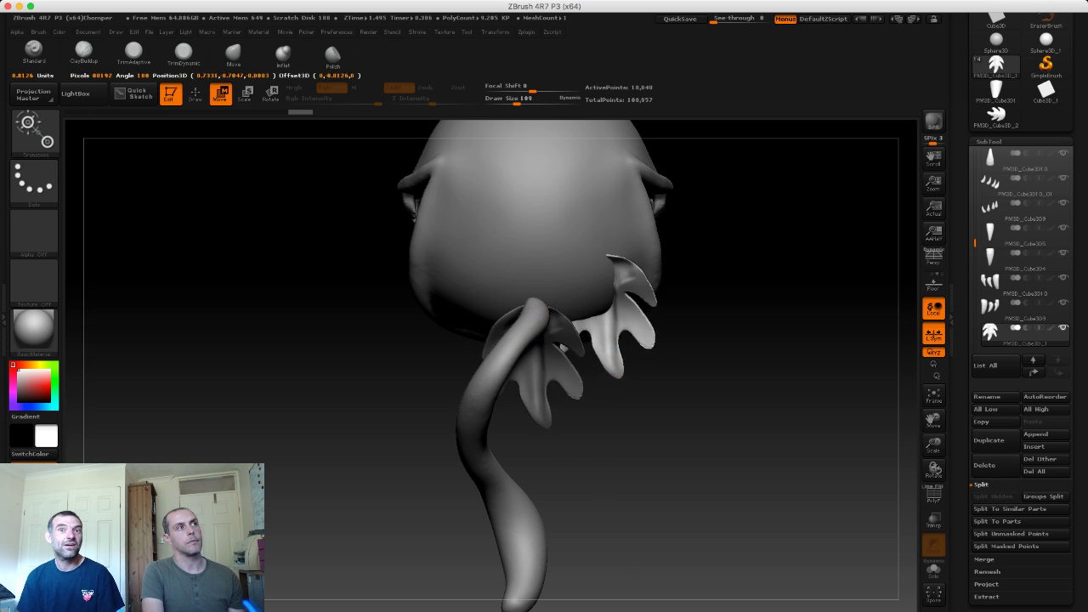
key(r)
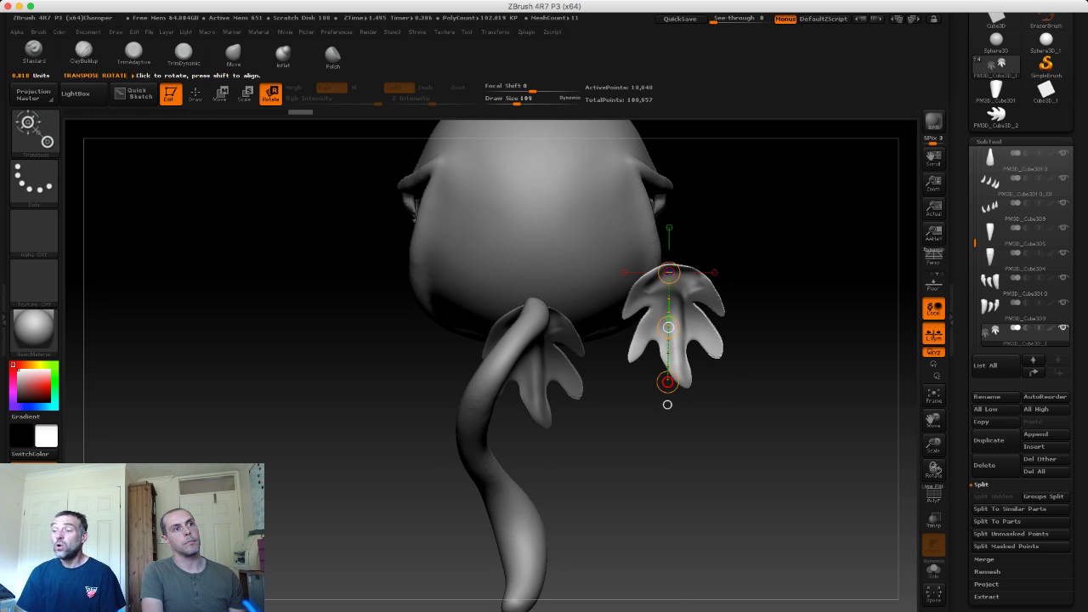
mouse_move(670, 294)
mouse_down()
mouse_move(687, 398)
mouse_move(670, 153)
mouse_up()
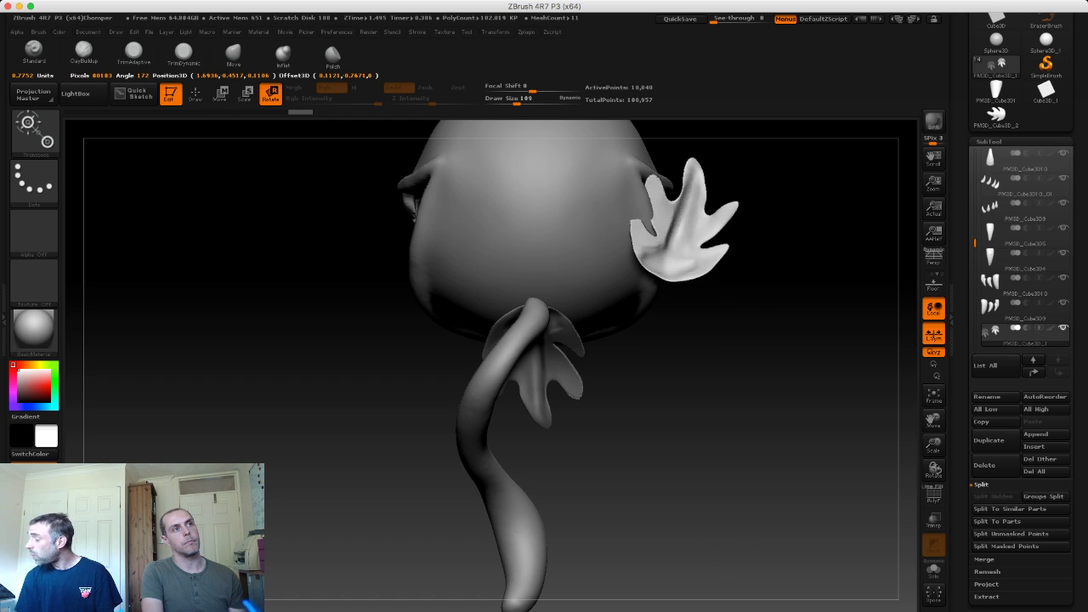
key(ctrl+z)
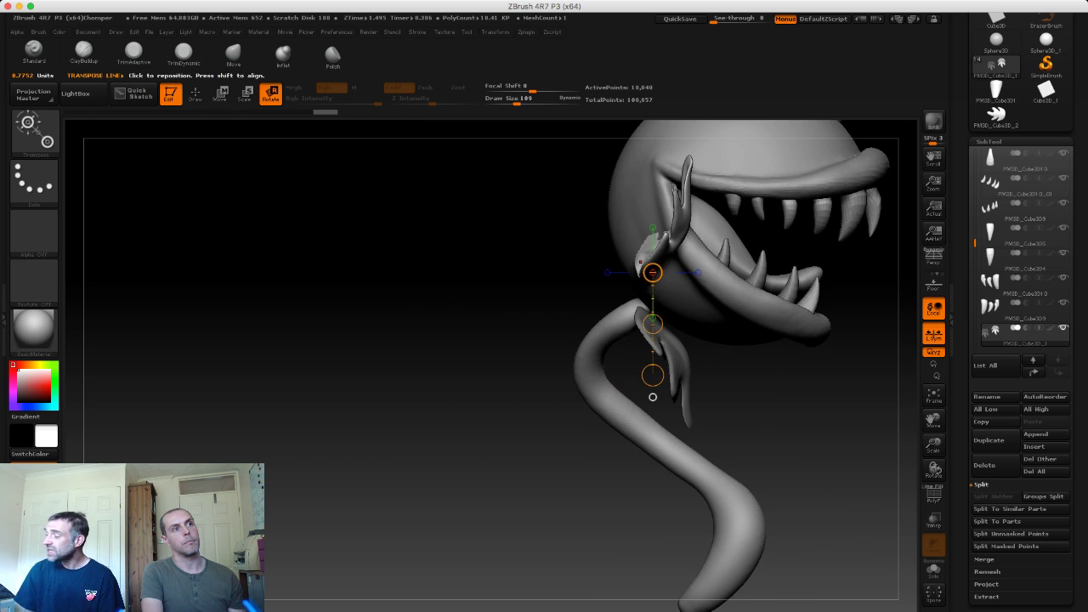
mouse_move(653, 397)
mouse_down()
mouse_move(640, 292)
mouse_move(695, 159)
mouse_up()
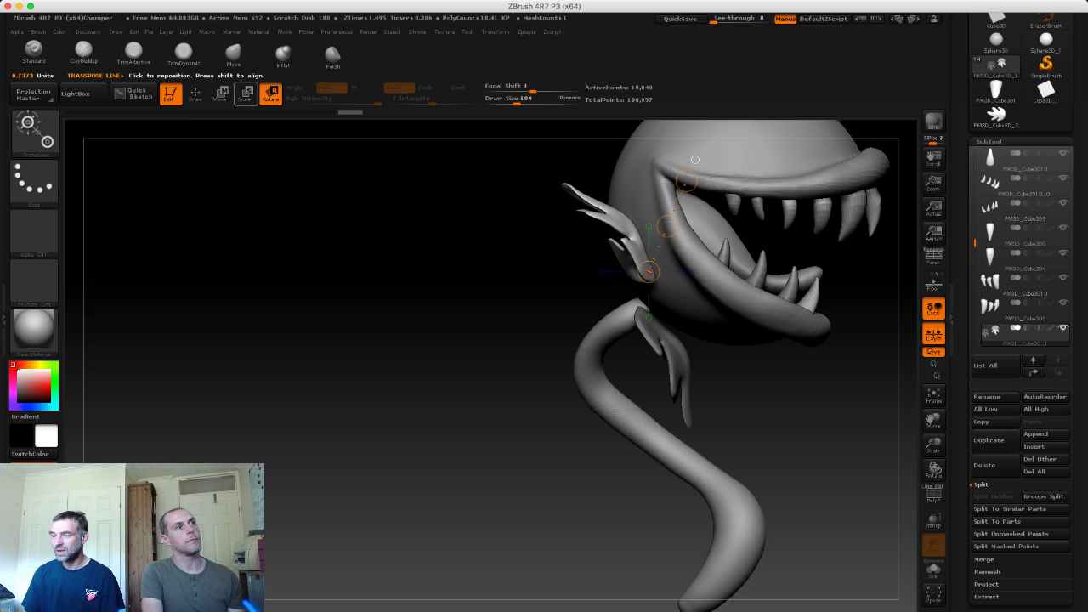
Step: Move the copied leaf down and left to sit centred behind the head
key(w)
drag(660, 222, 639, 308)
drag(655, 255, 595, 297)
drag(382, 255, 212, 255)
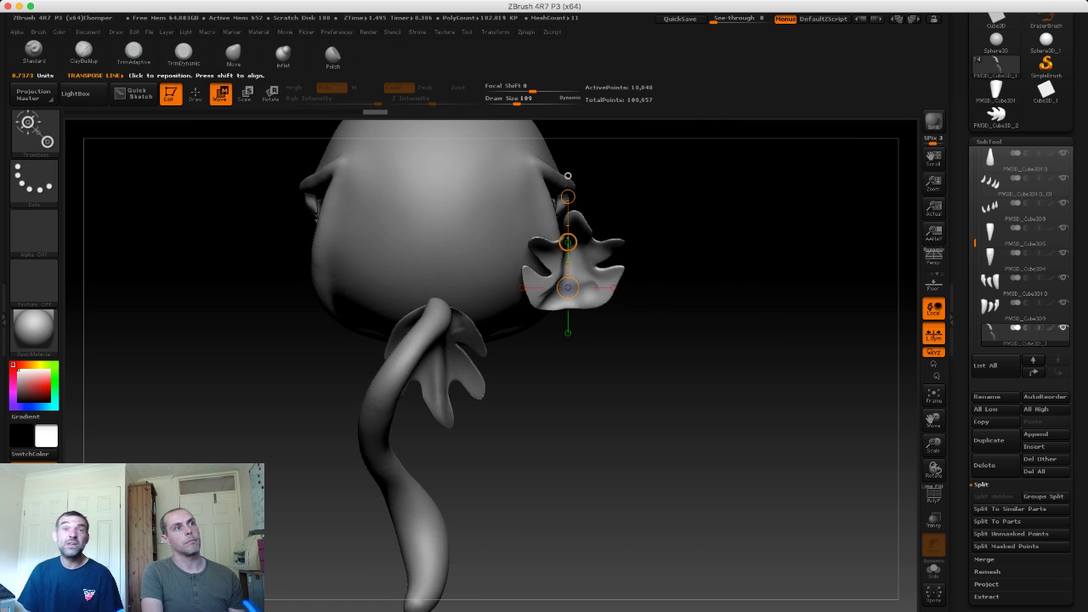
drag(568, 242, 436, 240)
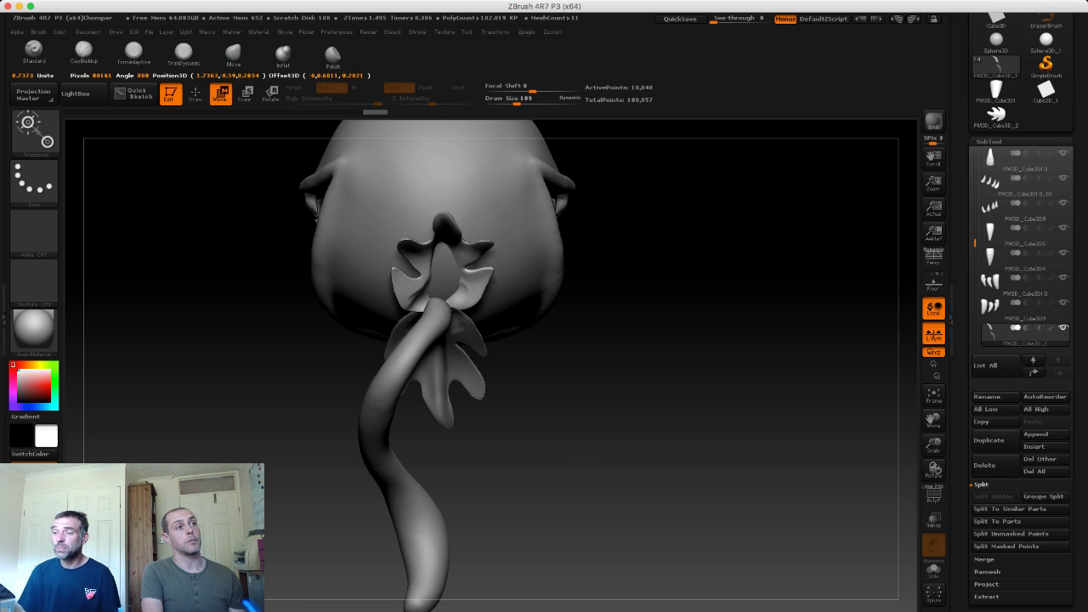
key(ctrl+z)
key(ctrl+z)
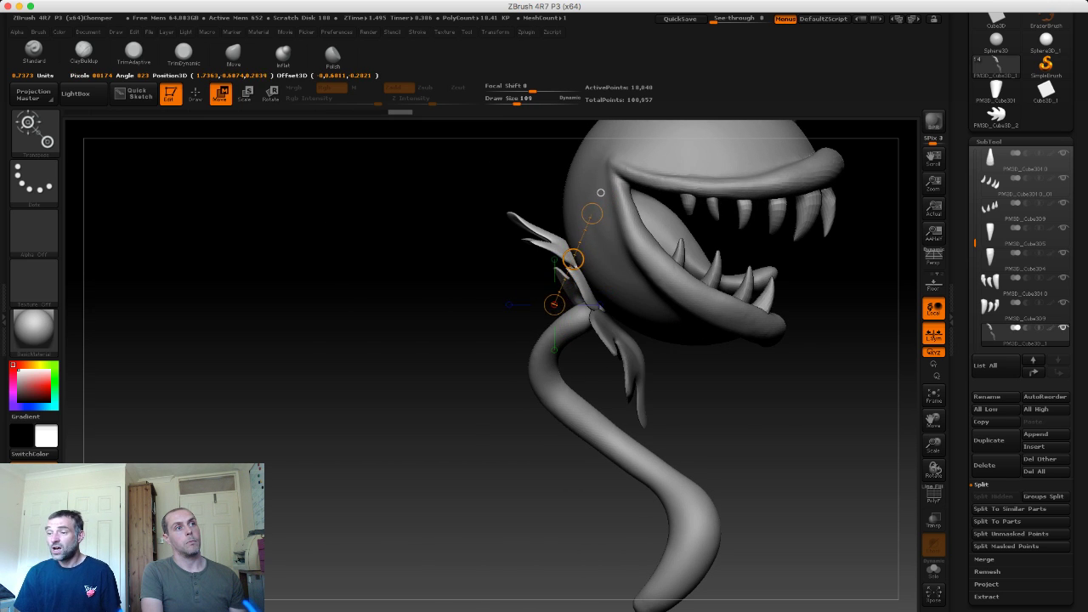
drag(584, 245, 575, 251)
drag(340, 382, 476, 382)
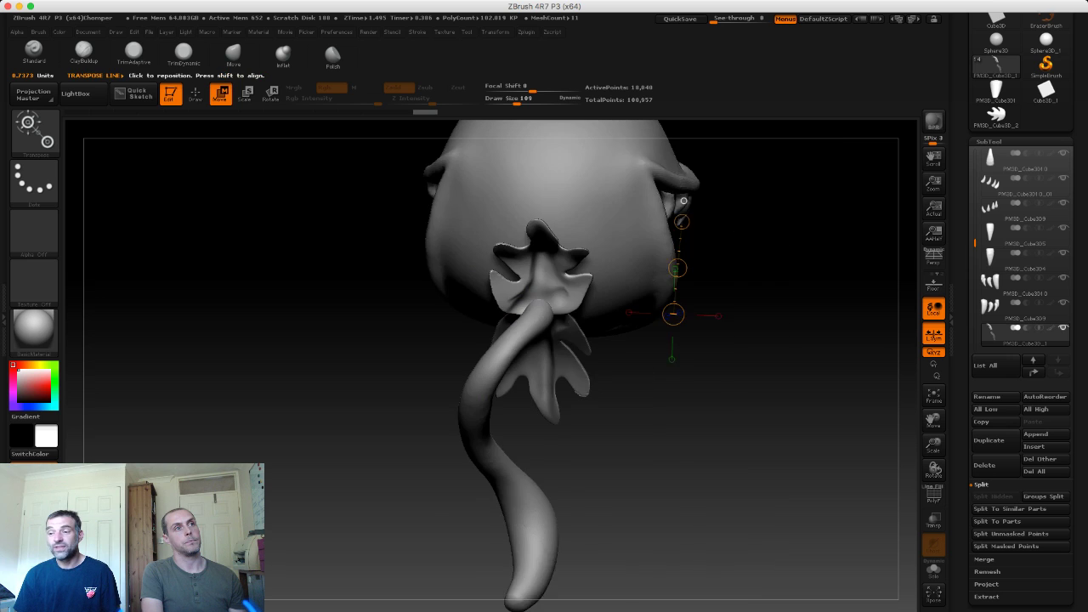
mouse_move(678, 255)
mouse_down()
mouse_move(576, 250)
mouse_move(565, 259)
mouse_up()
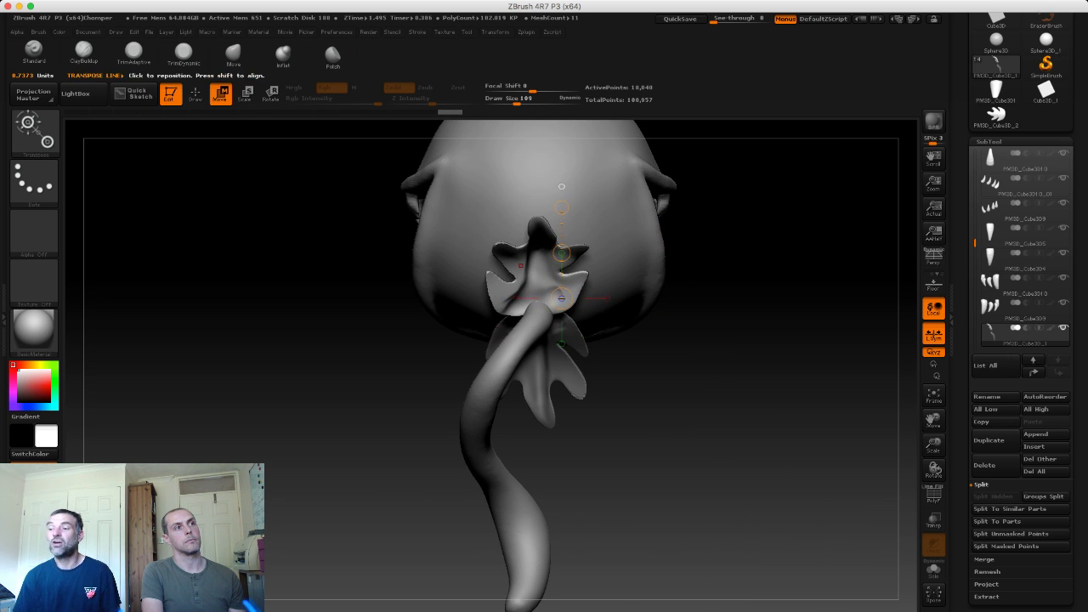
drag(723, 340, 596, 340)
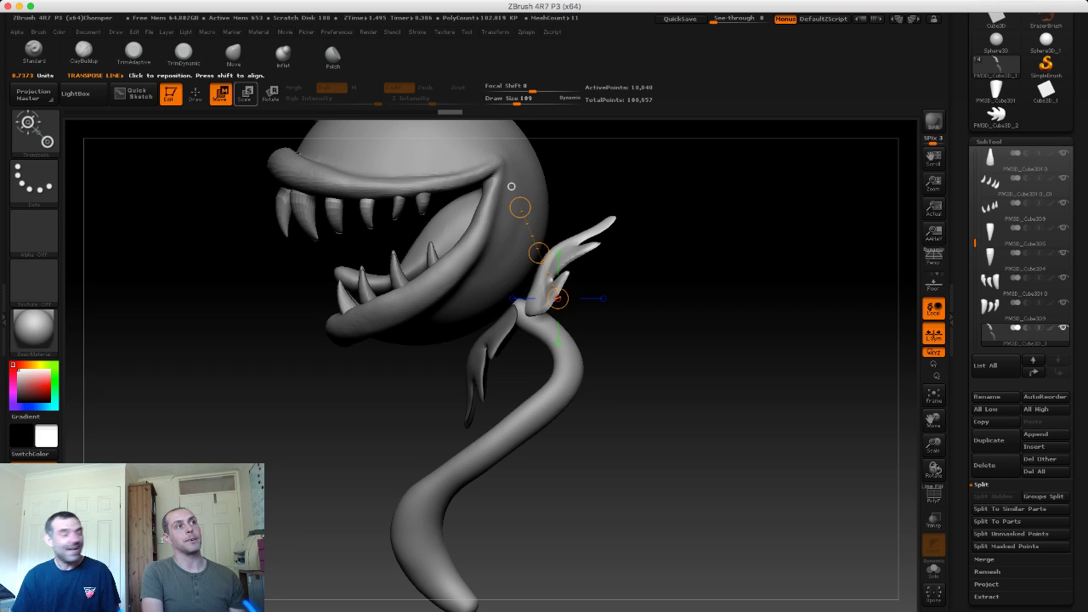
Step: Refine the copy's rotation from stem to tip and nudge it slightly up-left
key(r)
mouse_move(527, 312)
mouse_down()
mouse_move(623, 223)
mouse_move(624, 205)
mouse_up()
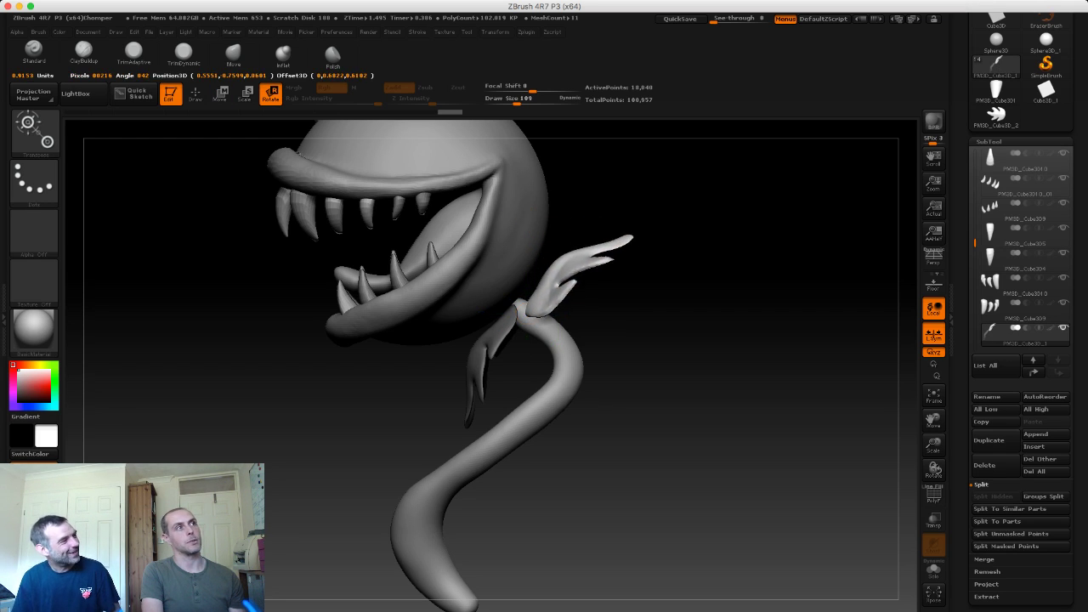
key(w)
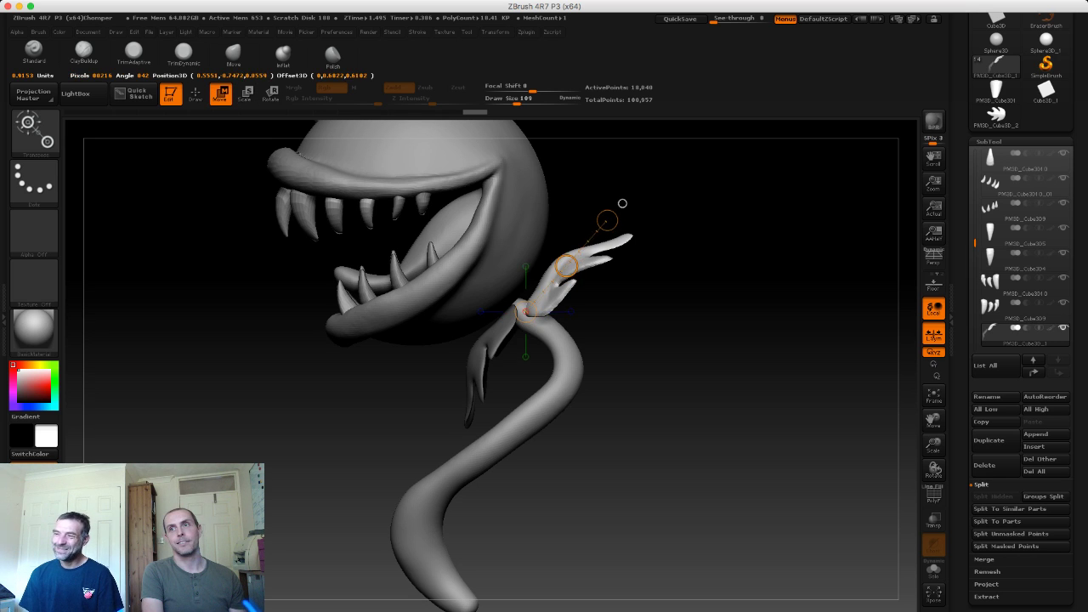
drag(626, 208, 620, 201)
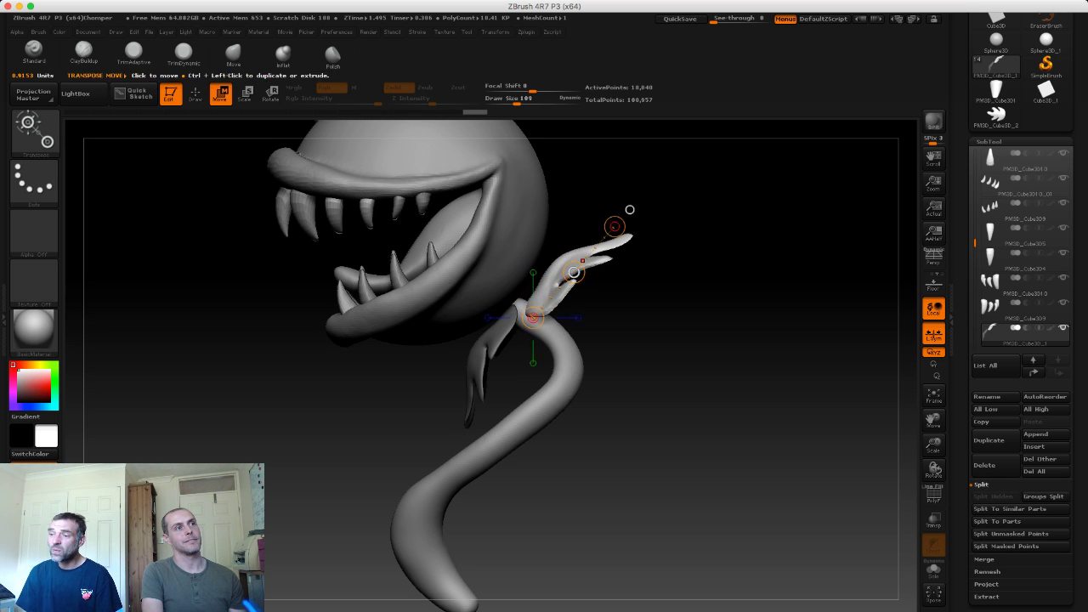
click(630, 208)
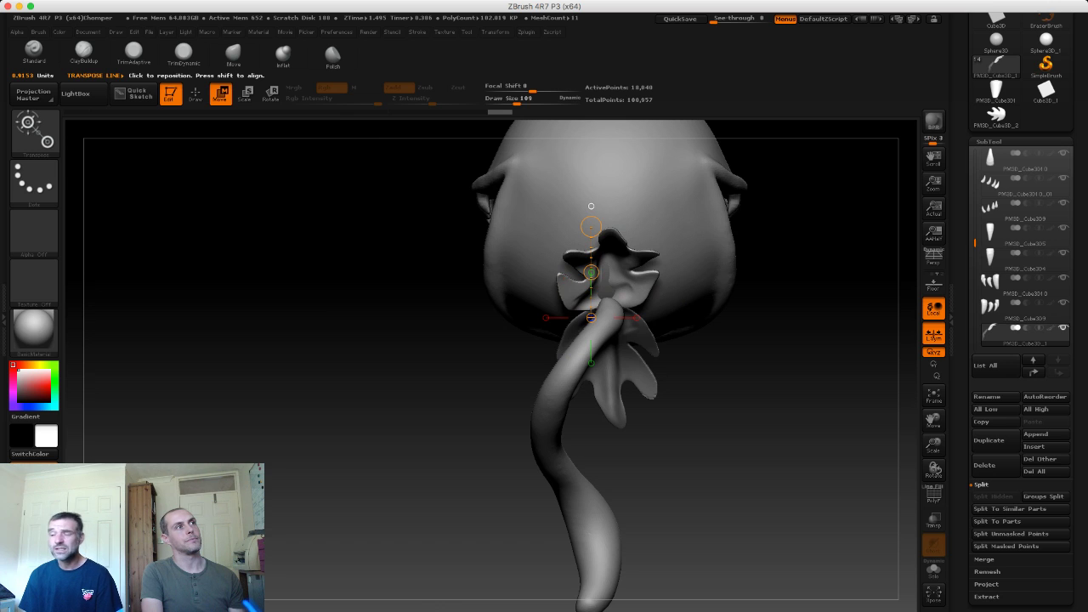
Step: Rotate the leaf down and left, then swing it back inward beside the stem top
key(r)
drag(614, 242, 625, 333)
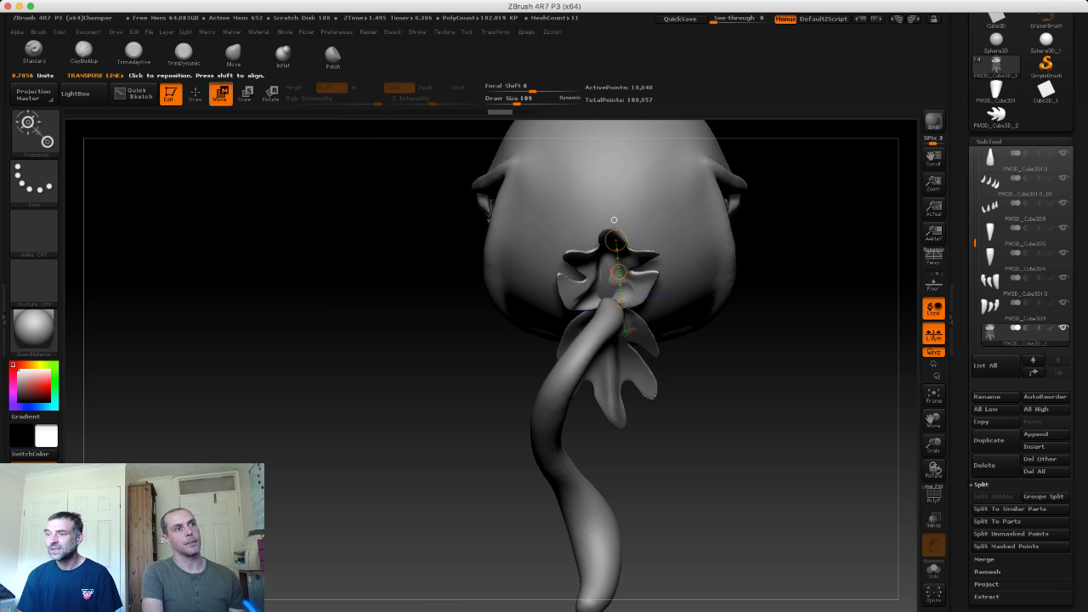
drag(619, 272, 578, 294)
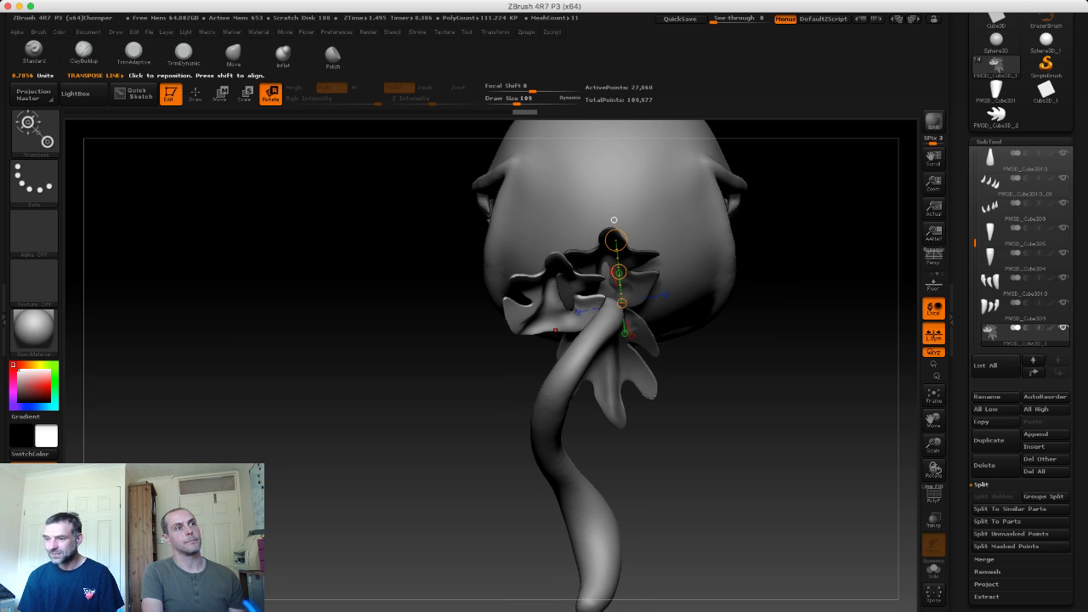
drag(619, 272, 552, 302)
drag(765, 383, 723, 374)
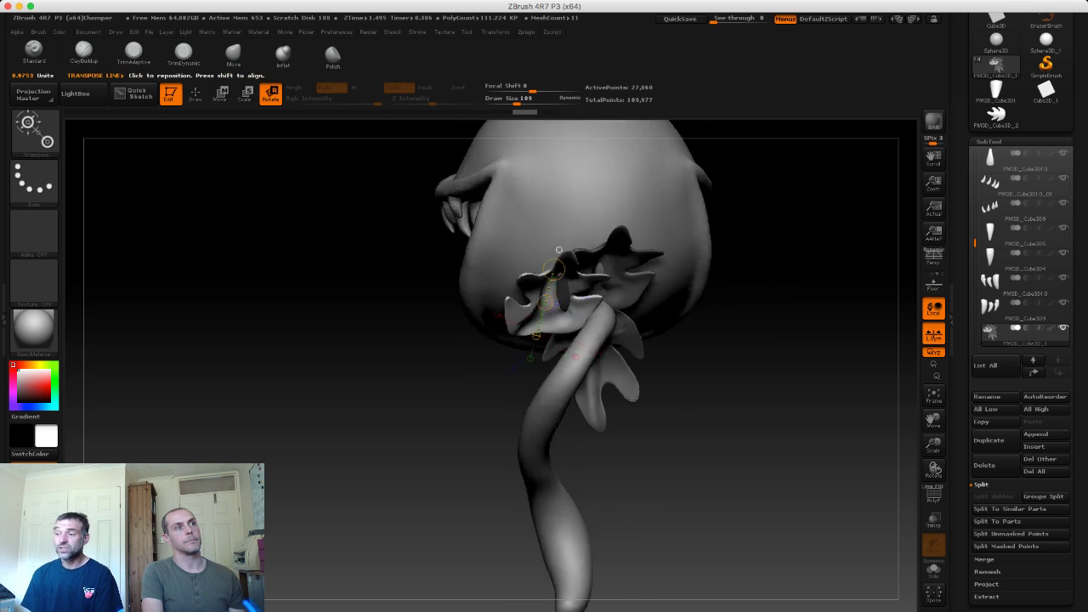
drag(559, 249, 566, 206)
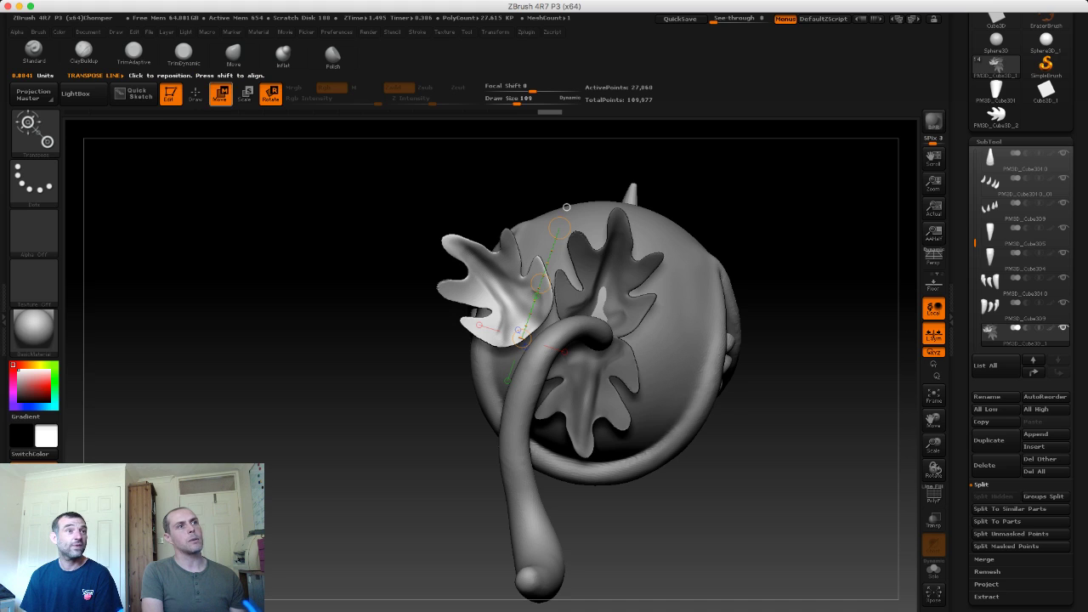
drag(566, 207, 617, 258)
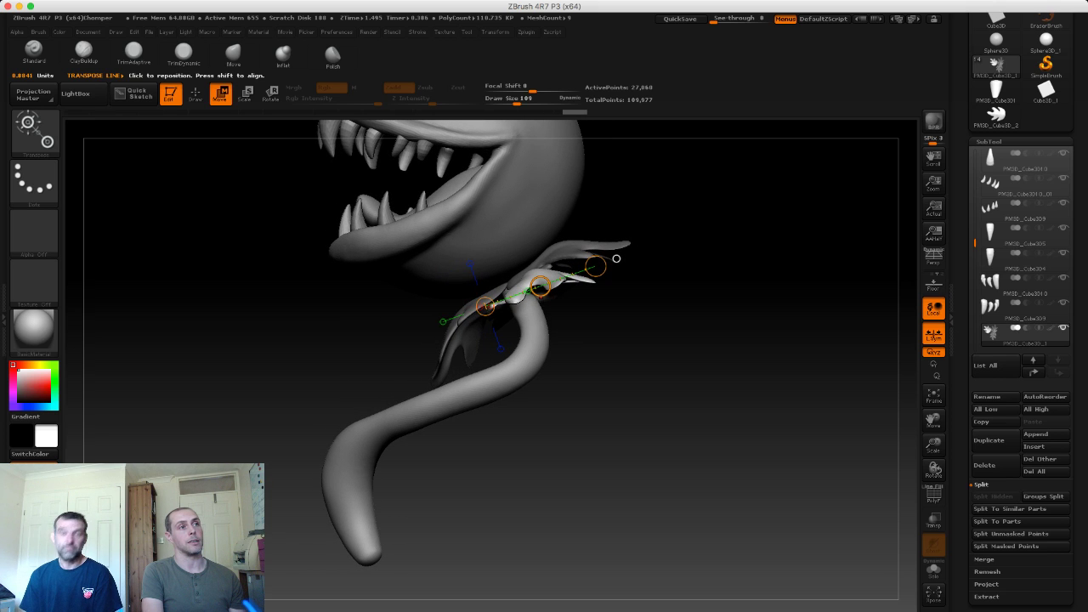
click(616, 259)
mouse_move(626, 252)
mouse_down()
mouse_move(461, 223)
mouse_move(500, 230)
mouse_up()
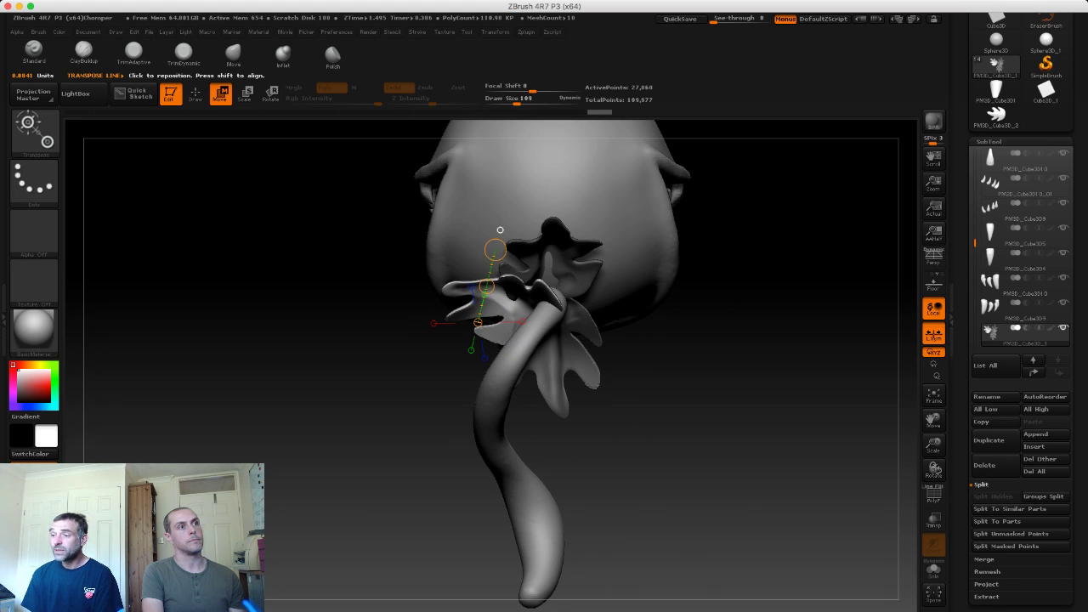
Step: Duplicate a leaf out to the right of the stalk beneath the head
key(r)
drag(558, 307, 452, 308)
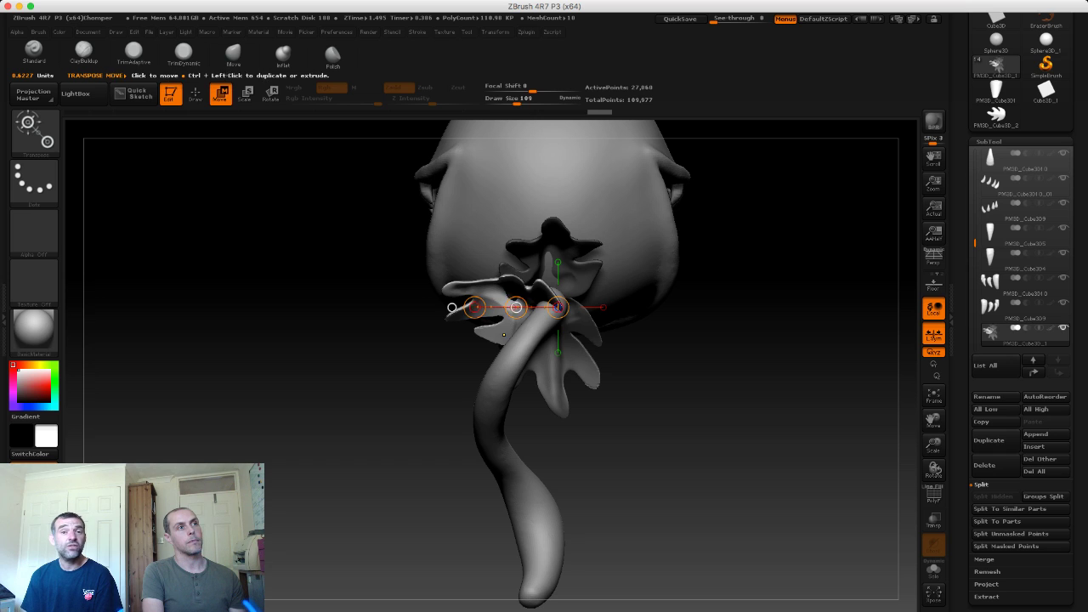
ctrl+drag(516, 307, 646, 298)
key(r)
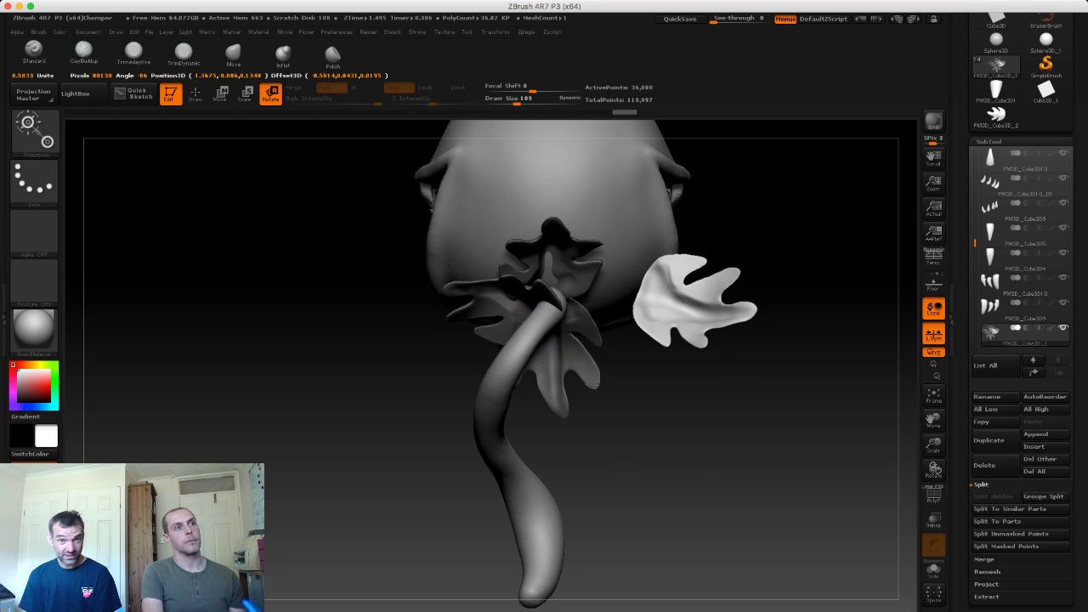
Step: Undo the last leaf rotation and move a leaf copy off the top of the stem
mouse_move(765, 425)
mouse_down()
mouse_move(555, 318)
mouse_move(518, 268)
mouse_up()
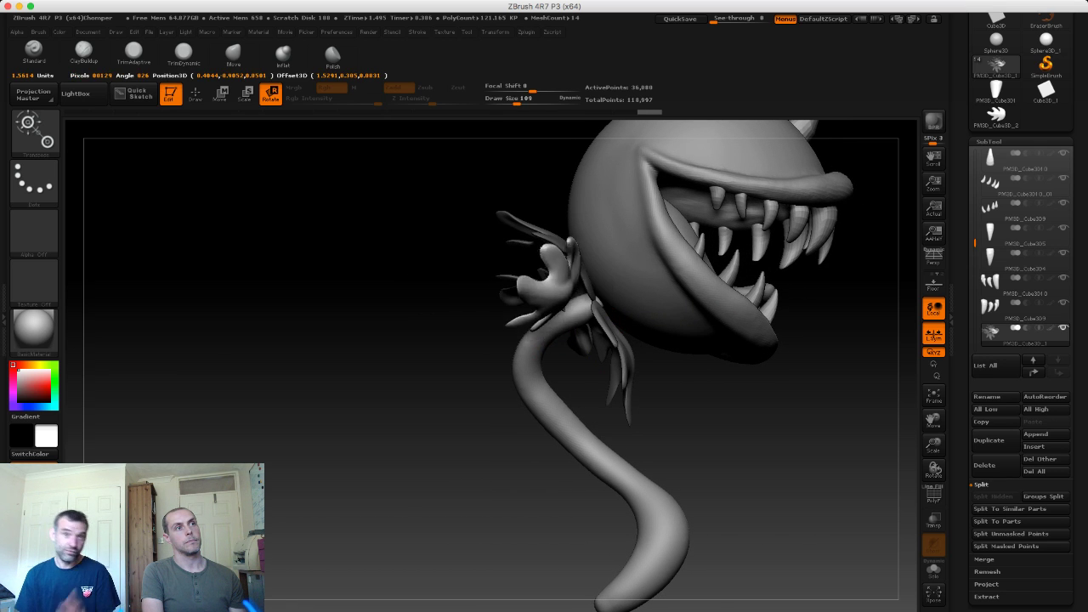
key(ctrl+z)
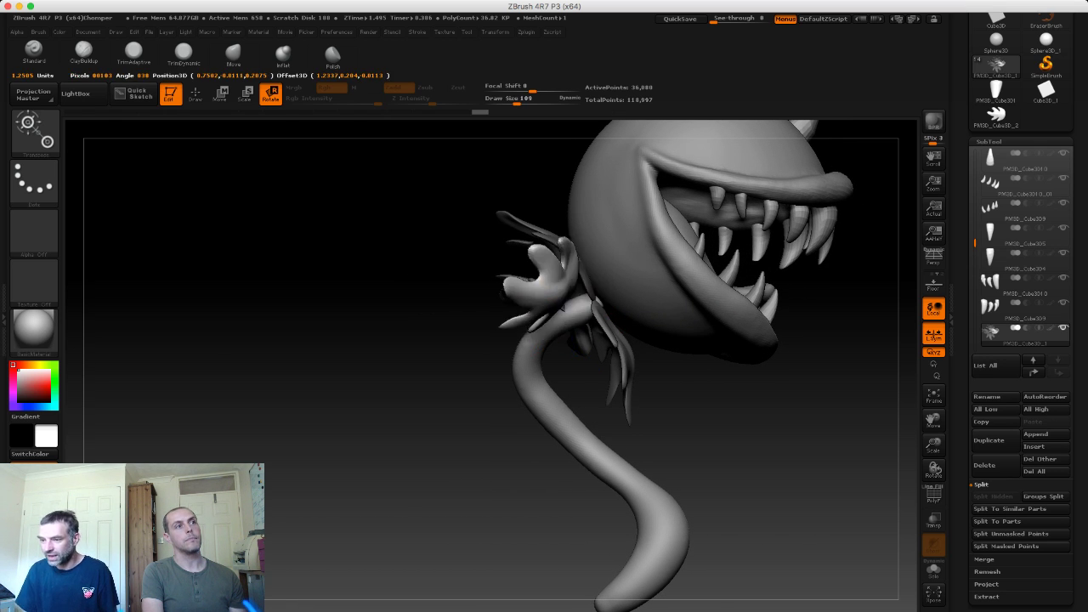
drag(544, 255, 599, 244)
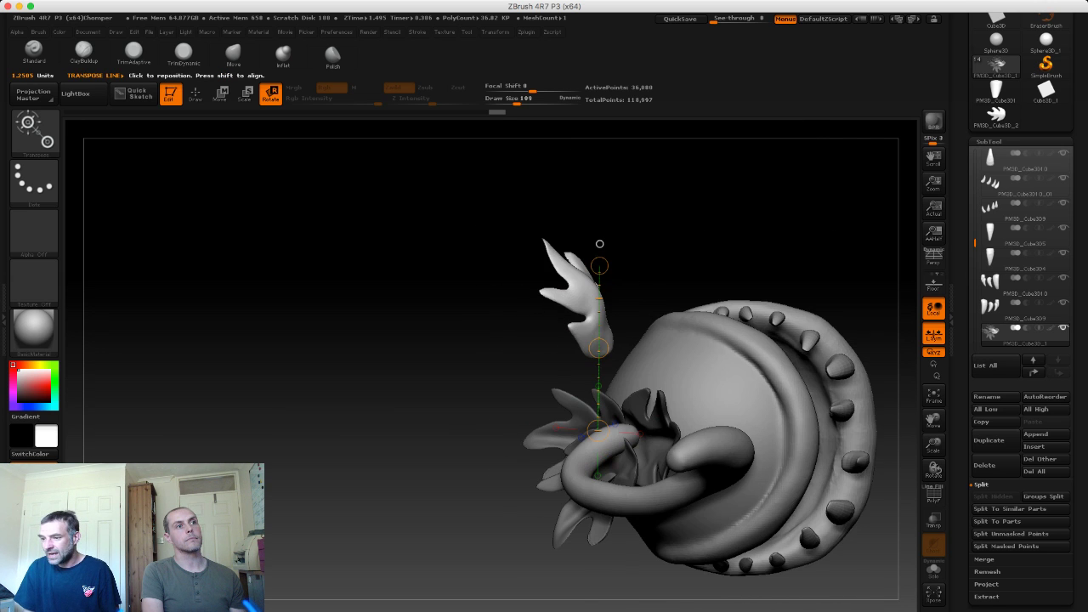
drag(582, 340, 561, 280)
drag(548, 243, 567, 289)
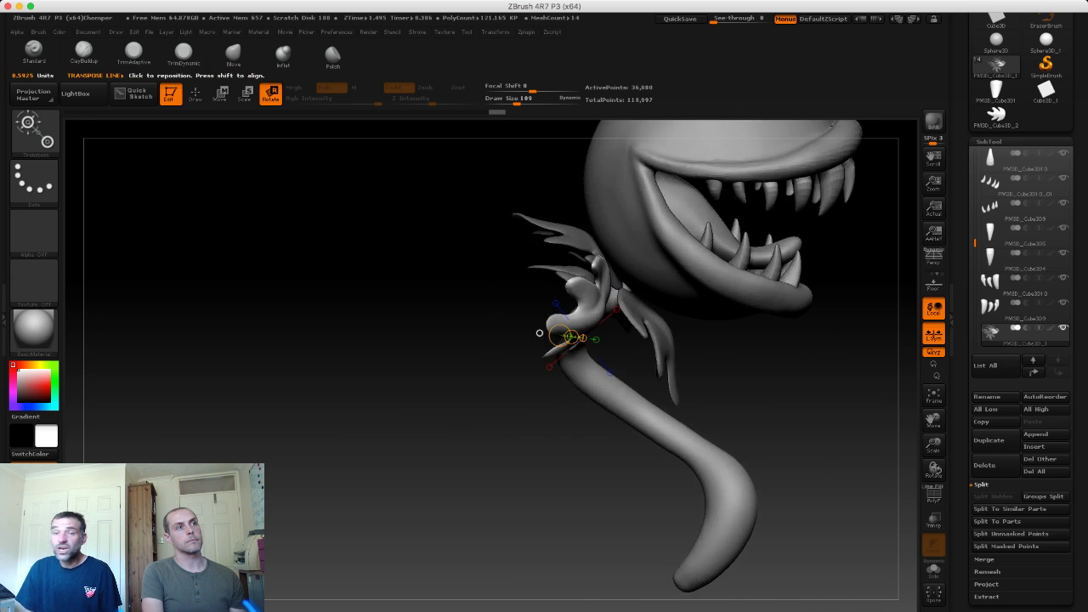
mouse_move(598, 349)
mouse_down()
mouse_move(504, 360)
mouse_move(529, 247)
mouse_up()
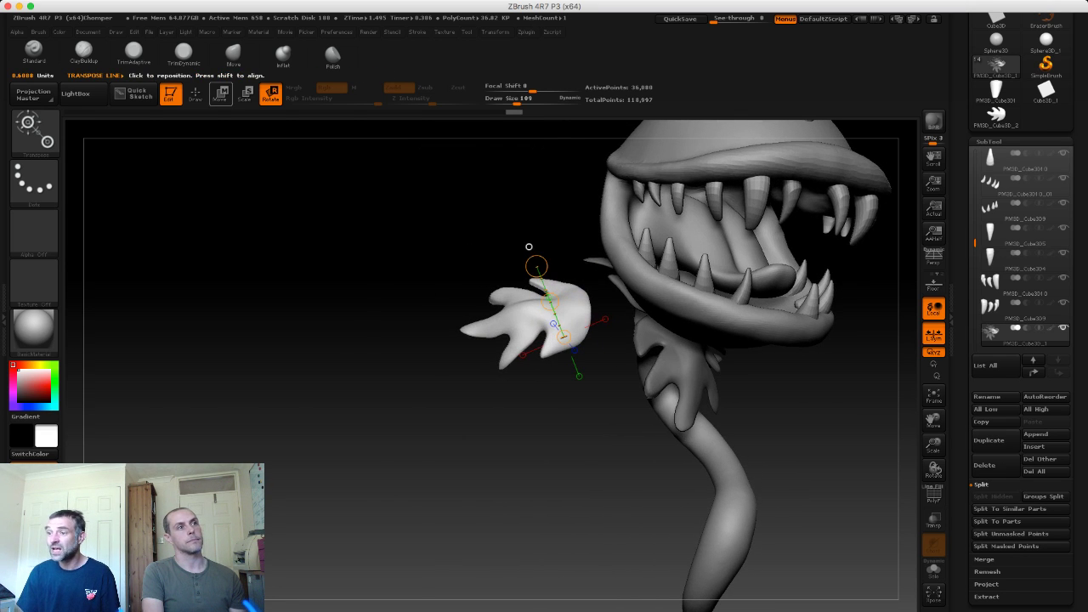
key(w)
mouse_move(529, 247)
shift+mouse_down()
mouse_move(761, 264)
mouse_move(762, 249)
mouse_move(629, 255)
mouse_move(663, 357)
shift+mouse_up()
key(f)
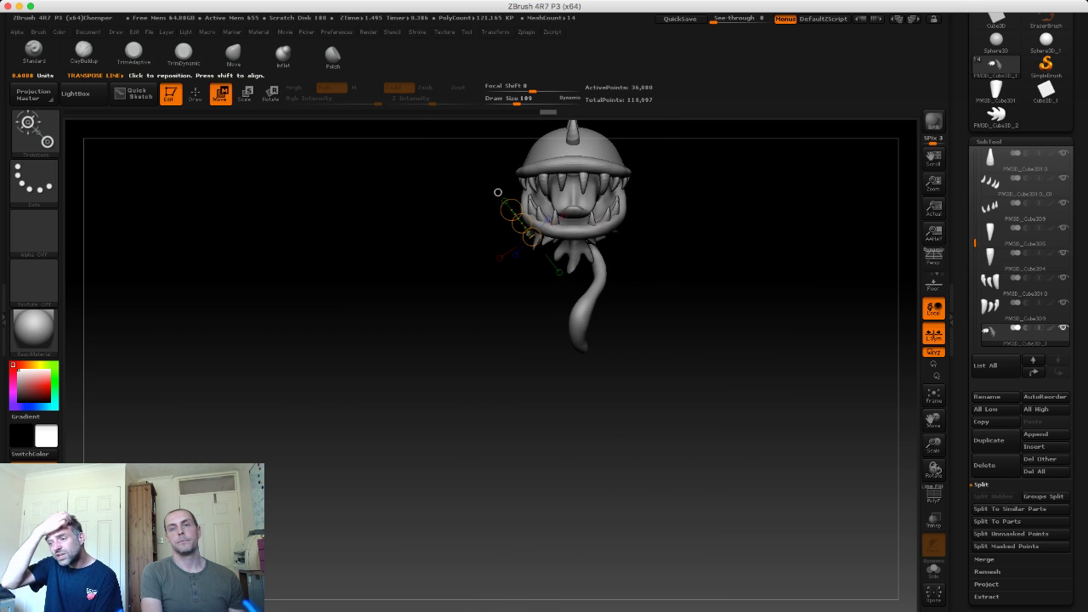
drag(498, 193, 573, 185)
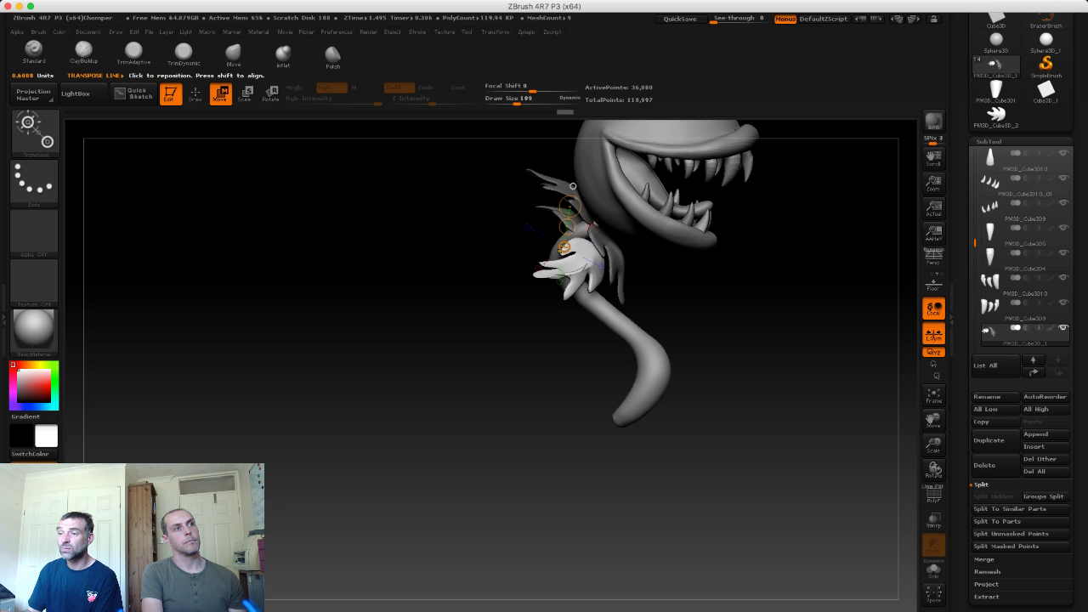
Step: Move a leaf copy to the stem base, rotate it flat, enlarge it, and set brush size 226
mouse_move(573, 186)
mouse_down()
mouse_move(606, 281)
mouse_move(580, 208)
mouse_move(612, 408)
mouse_up()
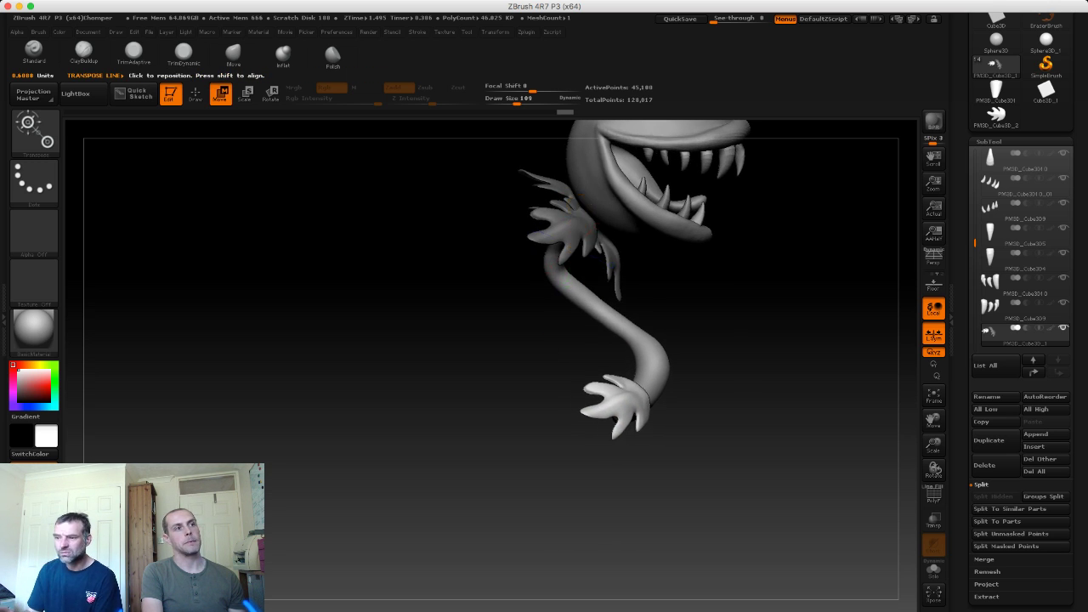
drag(340, 357, 365, 289)
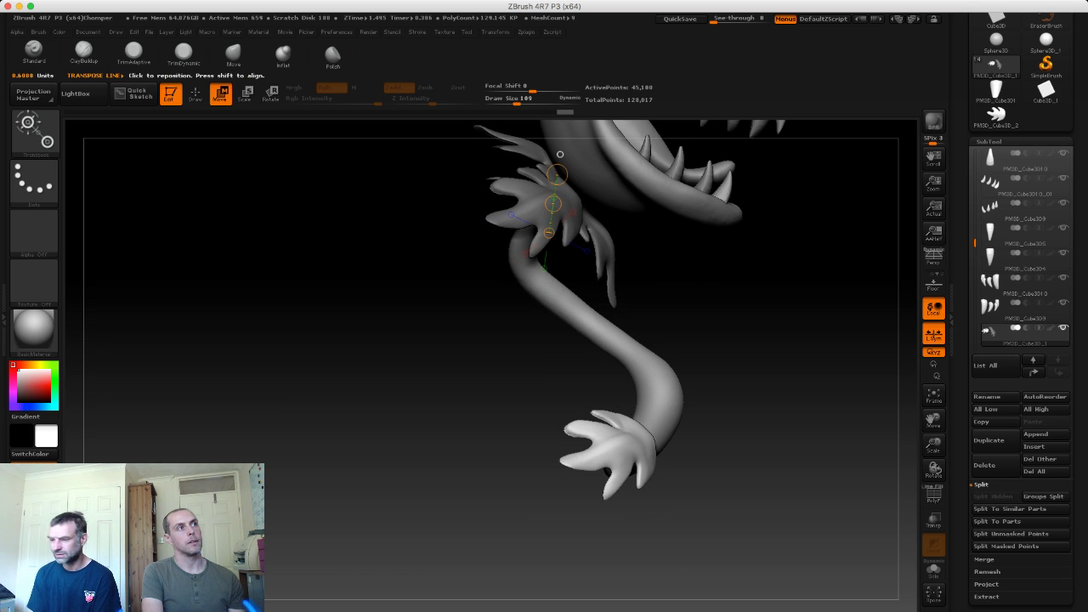
drag(590, 425, 637, 456)
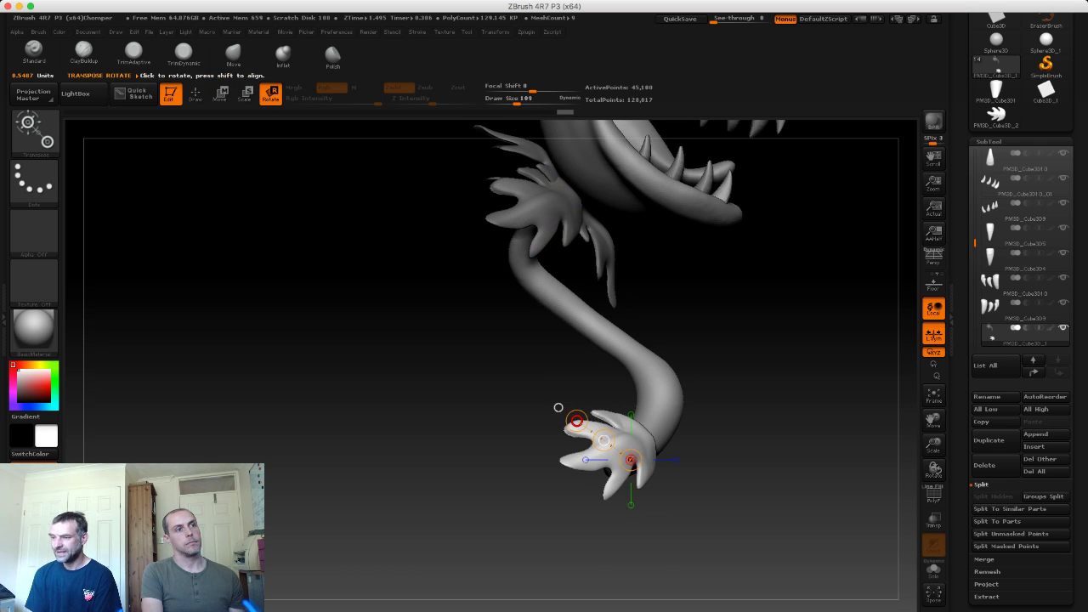
mouse_move(556, 408)
mouse_down()
mouse_move(569, 476)
mouse_move(524, 511)
mouse_up()
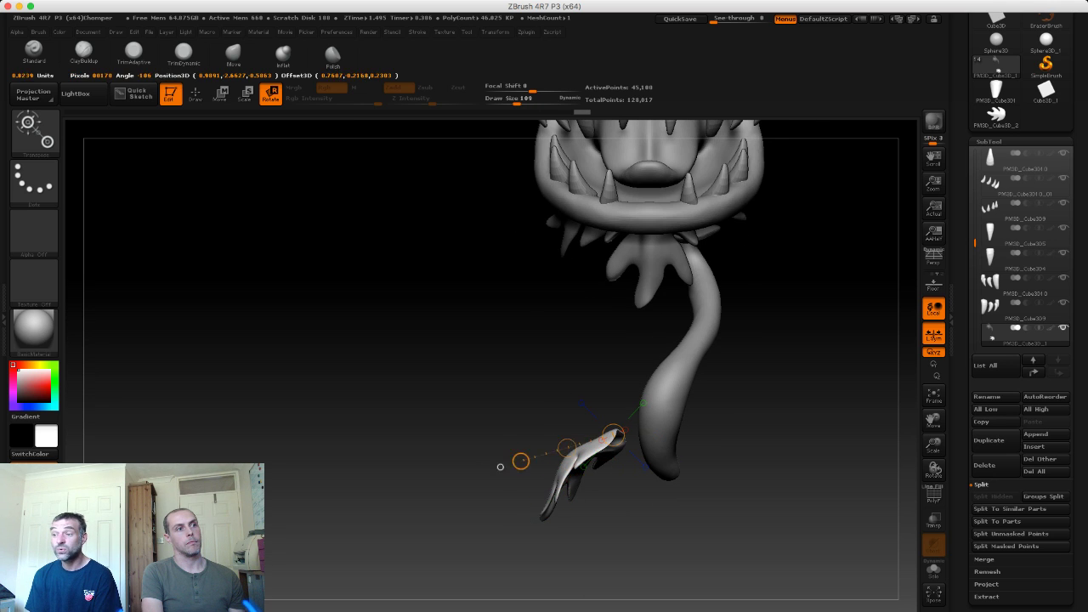
mouse_move(539, 515)
mouse_down()
mouse_move(512, 483)
mouse_move(500, 434)
mouse_up()
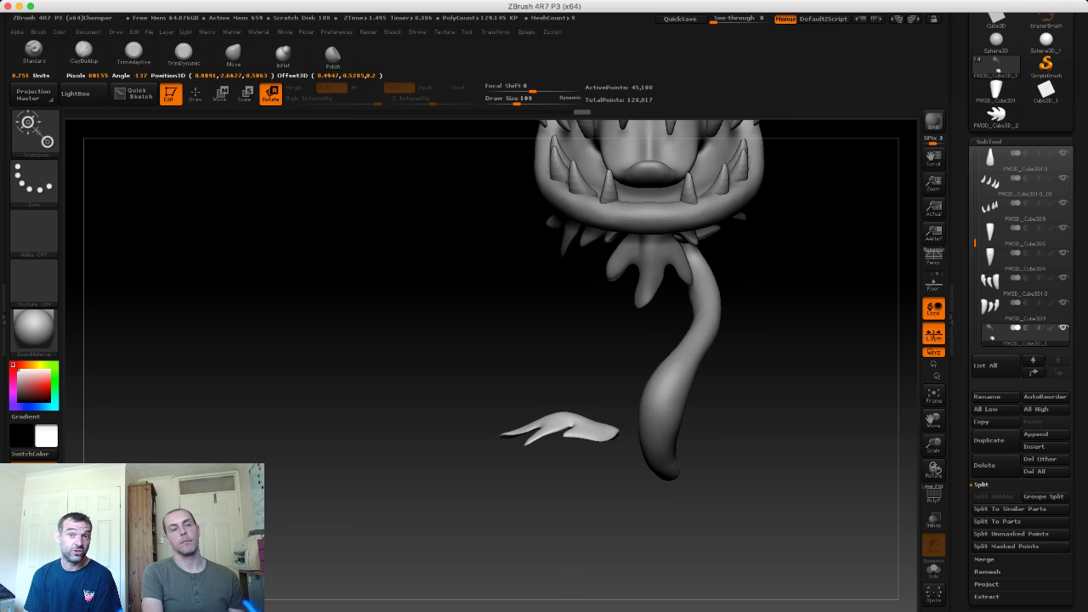
drag(531, 508, 538, 515)
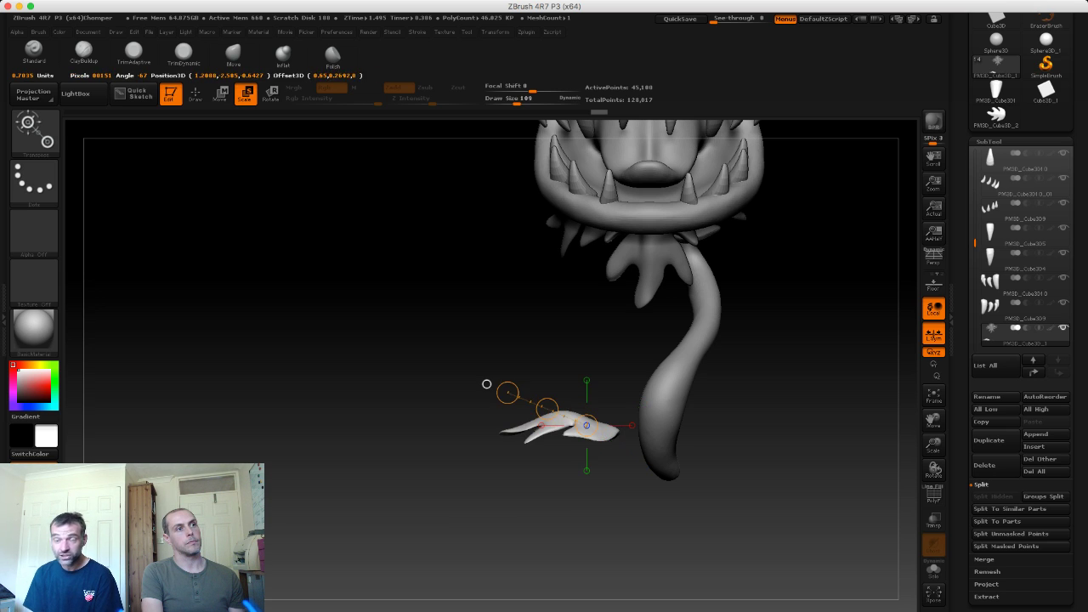
drag(457, 376, 505, 402)
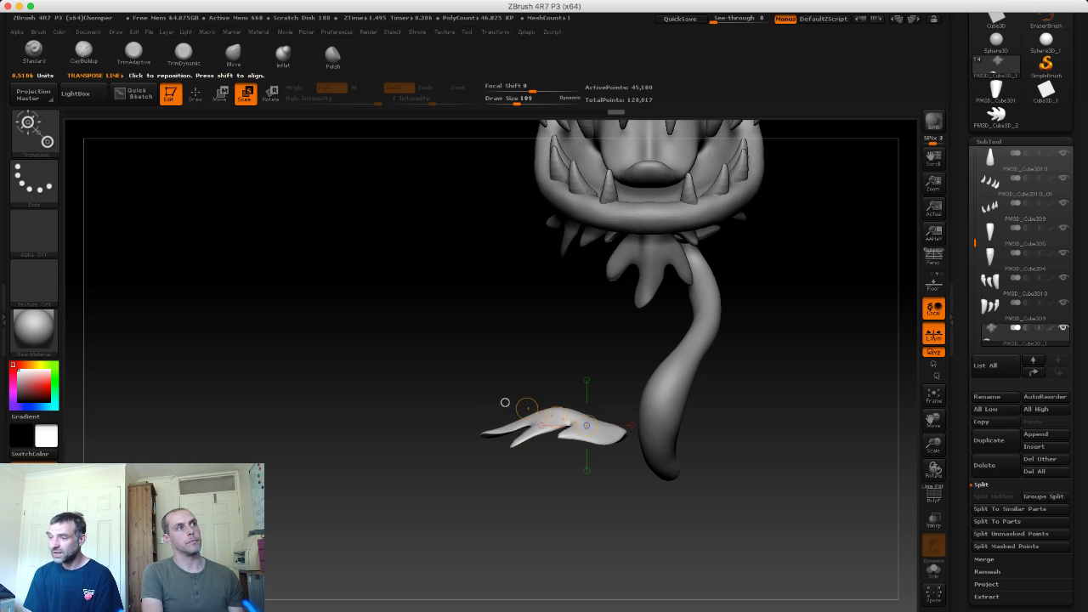
mouse_move(505, 402)
mouse_down()
mouse_move(532, 433)
mouse_move(505, 402)
mouse_up()
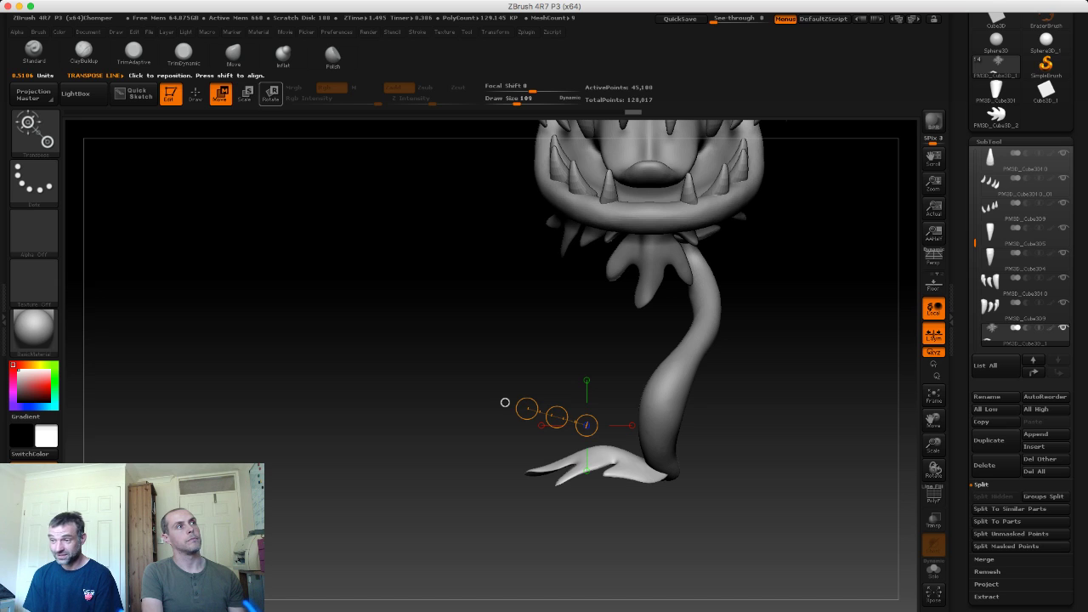
key(q)
key(s)
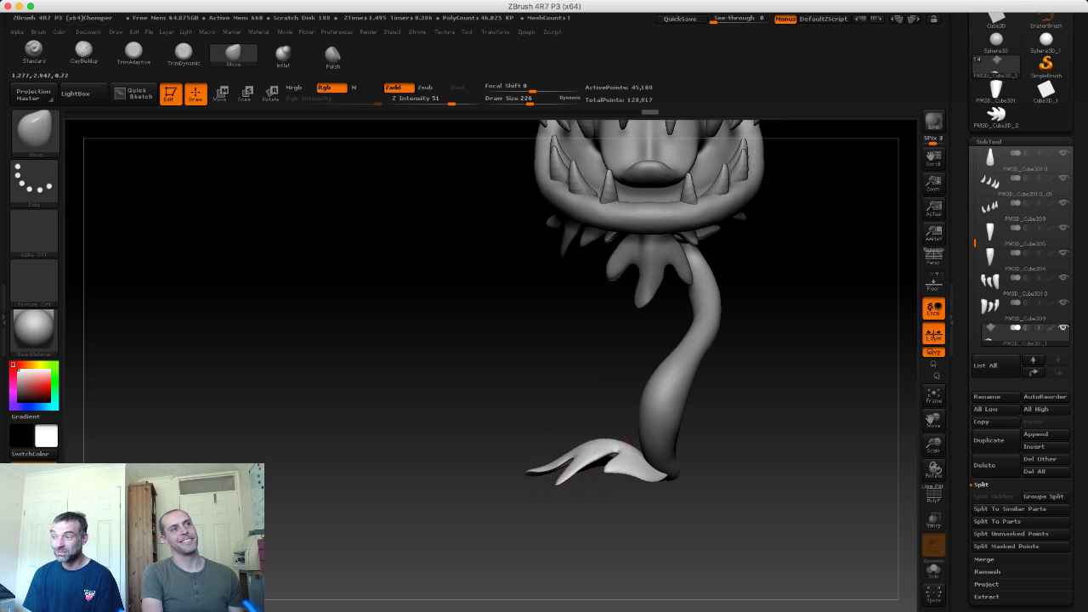
drag(476, 357, 626, 424)
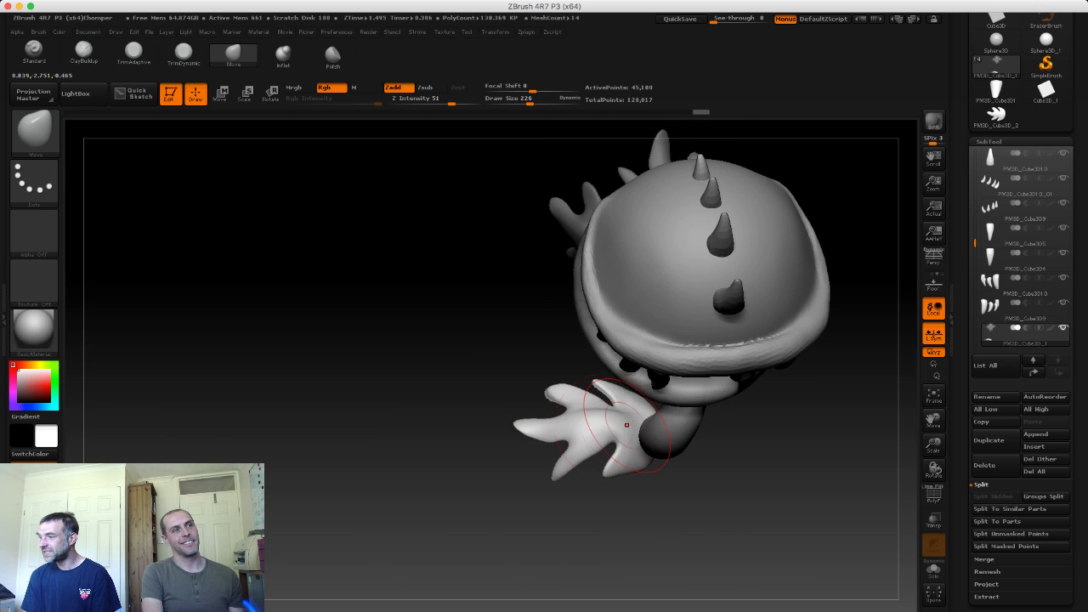
mouse_move(496, 336)
mouse_down()
mouse_move(629, 408)
mouse_move(625, 396)
mouse_move(425, 311)
mouse_up()
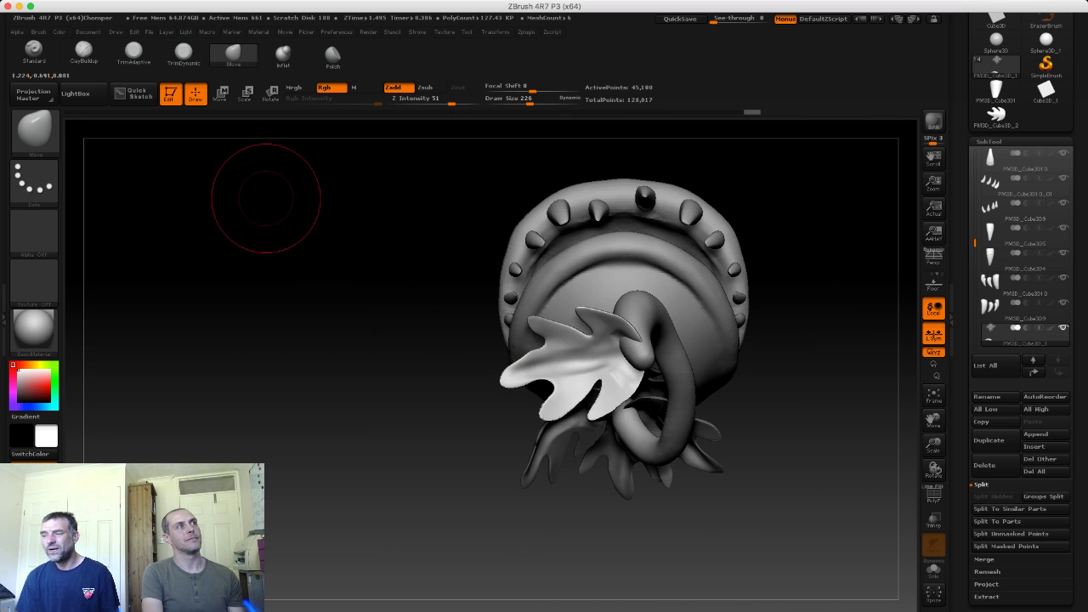
Step: Move another leaf copy around the stem top and rotate the leaf at the stem base
key(w)
drag(622, 343, 514, 388)
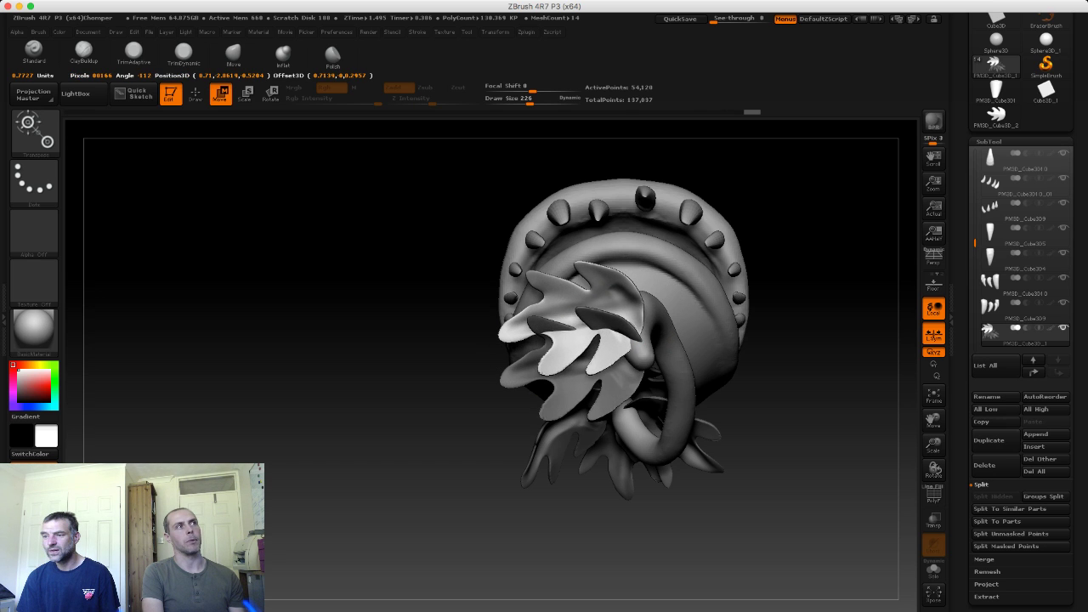
mouse_move(513, 388)
mouse_down()
mouse_move(513, 355)
mouse_move(640, 324)
mouse_up()
key(w)
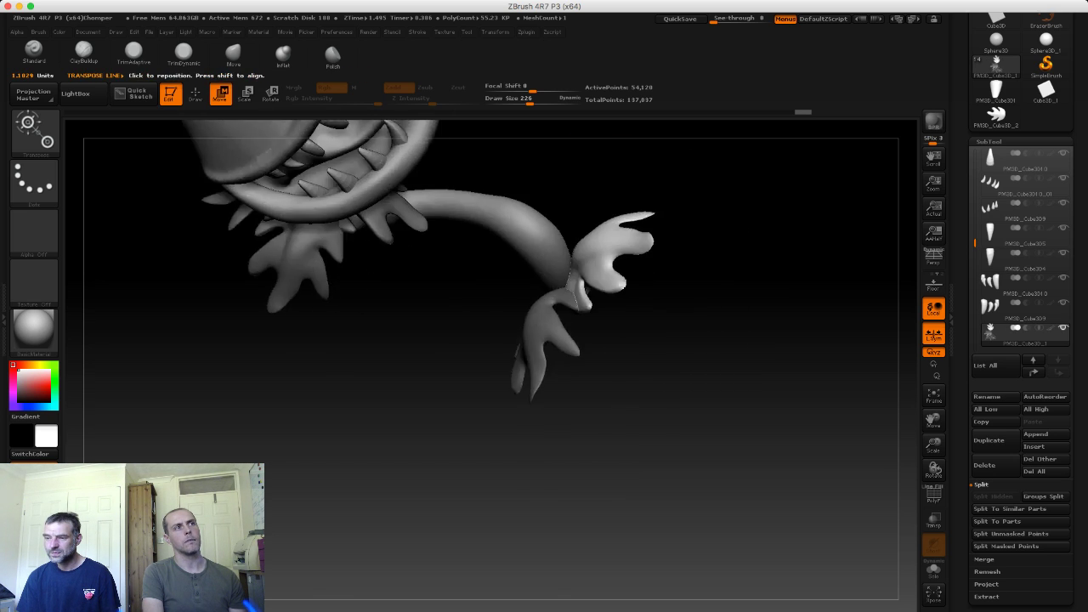
drag(806, 211, 765, 255)
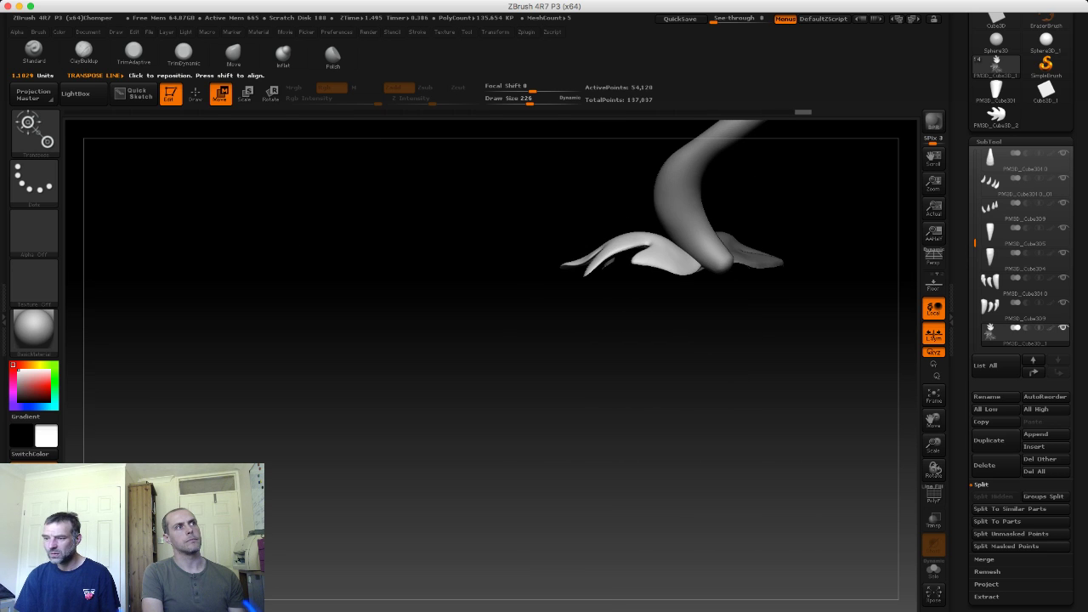
mouse_move(681, 255)
mouse_down()
mouse_move(685, 292)
mouse_move(646, 255)
mouse_up()
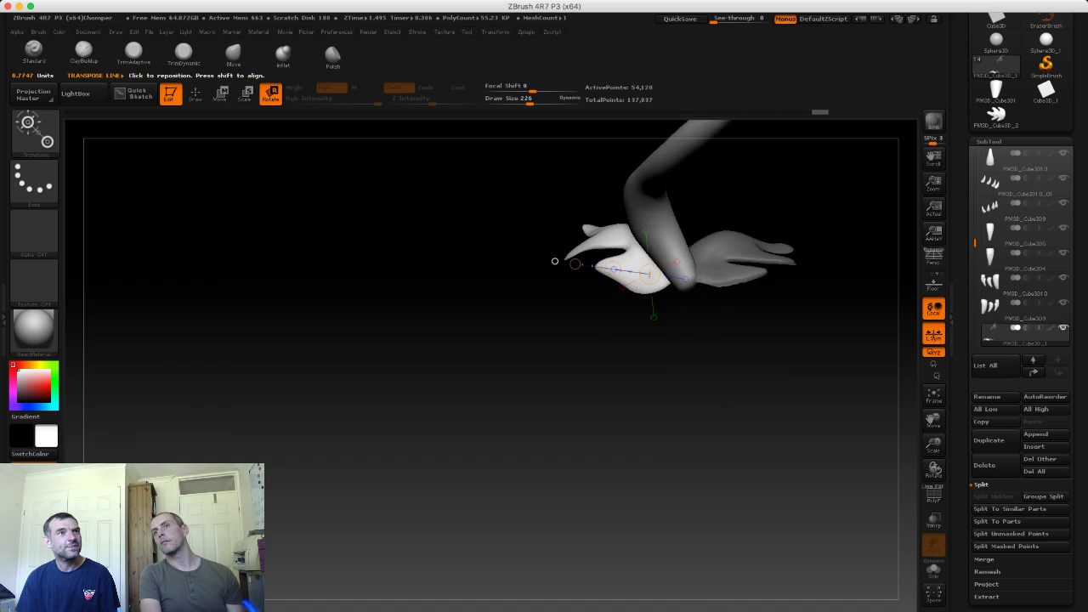
mouse_move(554, 254)
mouse_down()
mouse_move(564, 252)
mouse_move(583, 289)
mouse_move(590, 275)
mouse_move(617, 278)
mouse_up()
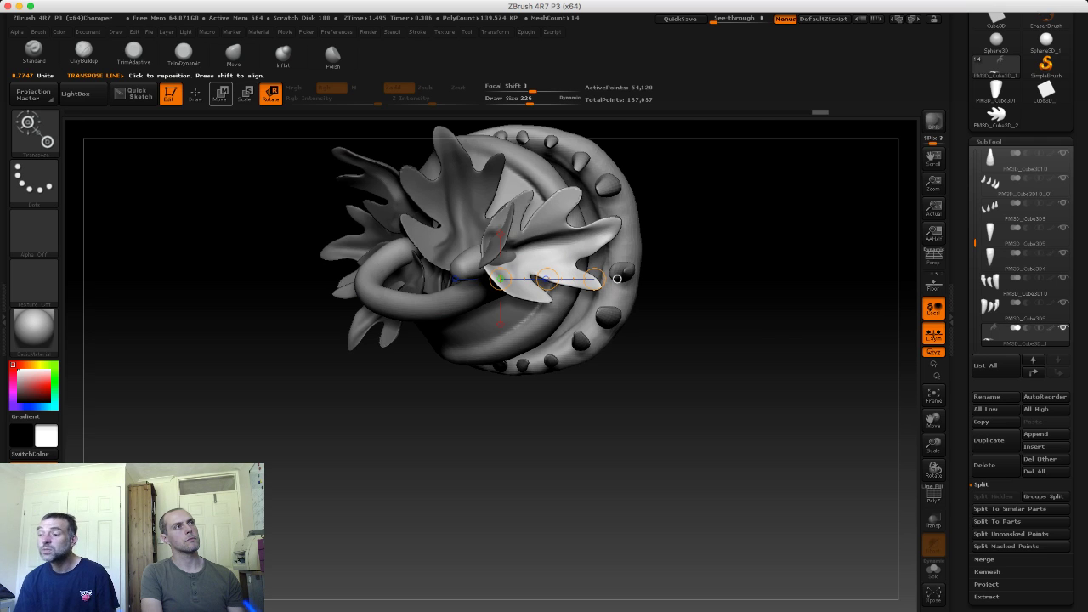
Step: Switch to the Move brush and inspect the base leaves from below and the side
click(232, 54)
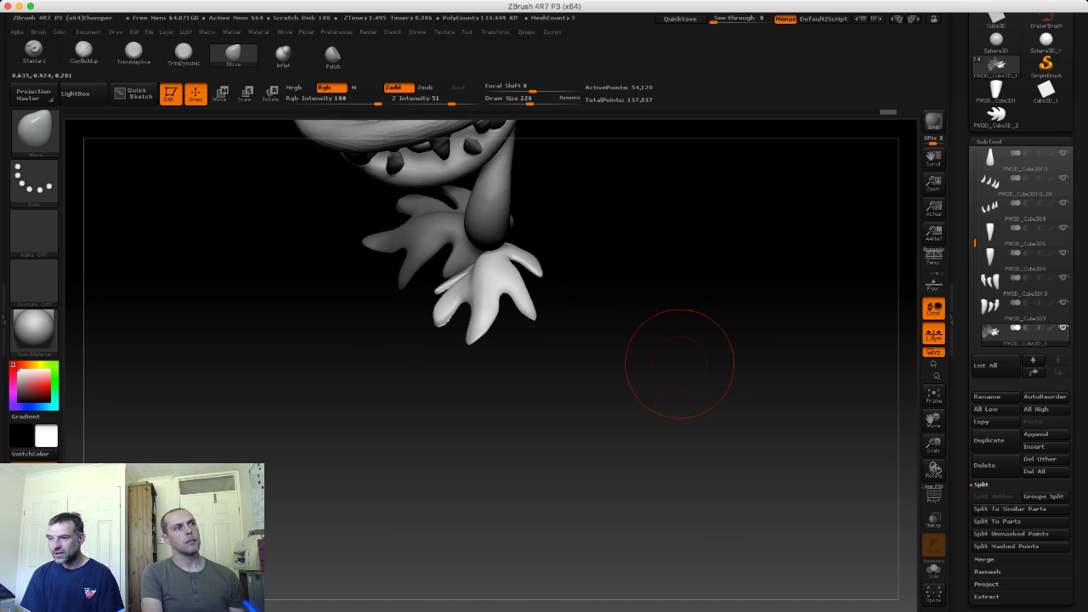
mouse_move(681, 360)
mouse_down()
mouse_move(437, 328)
mouse_move(413, 243)
mouse_up()
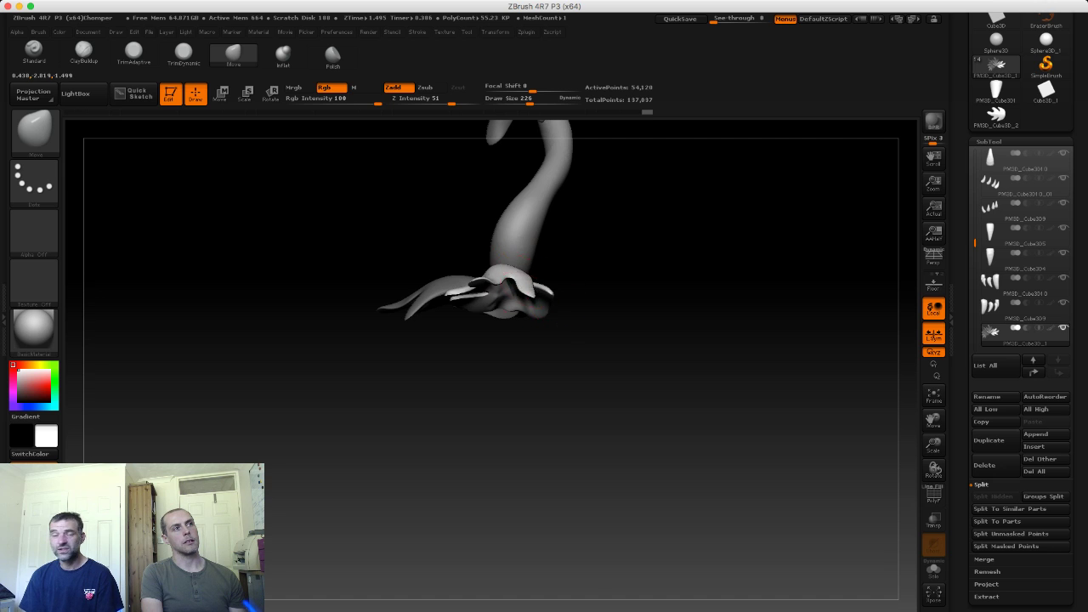
mouse_move(630, 286)
mouse_down()
mouse_move(499, 290)
mouse_move(558, 321)
mouse_move(447, 241)
mouse_move(369, 224)
mouse_up()
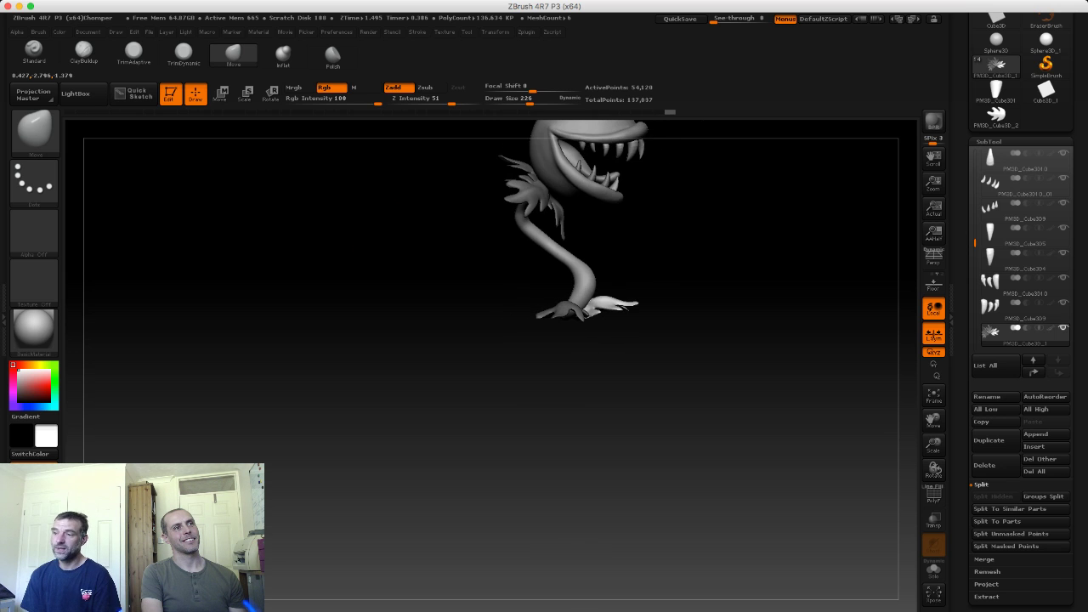
mouse_move(451, 258)
mouse_down()
mouse_move(462, 315)
mouse_move(347, 252)
mouse_up()
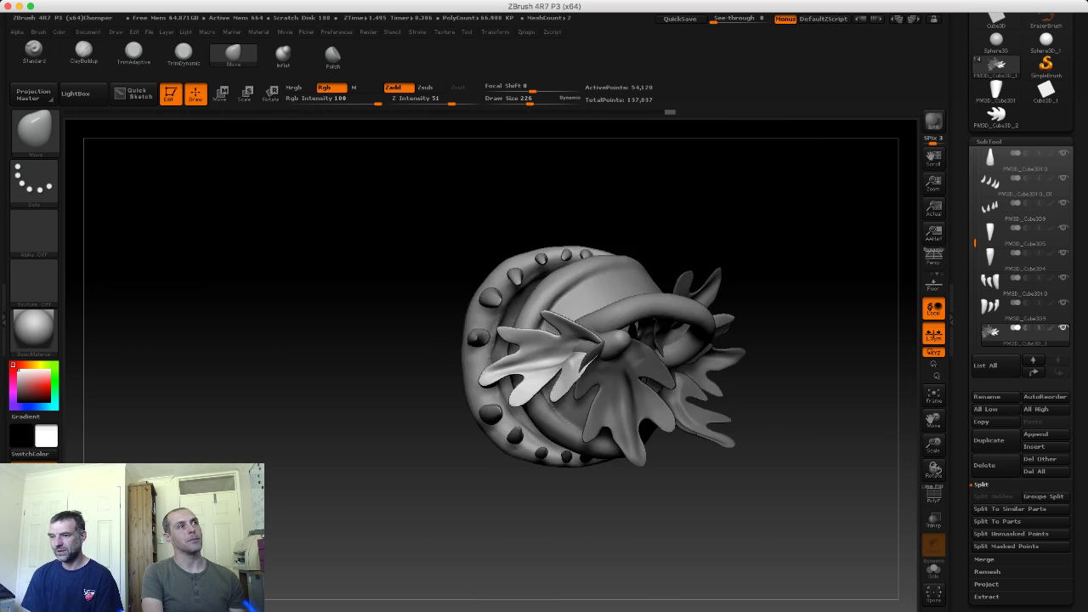
Step: Rotate the white leaf and slide it beside the stem base, then frame the whole plant
click(220, 94)
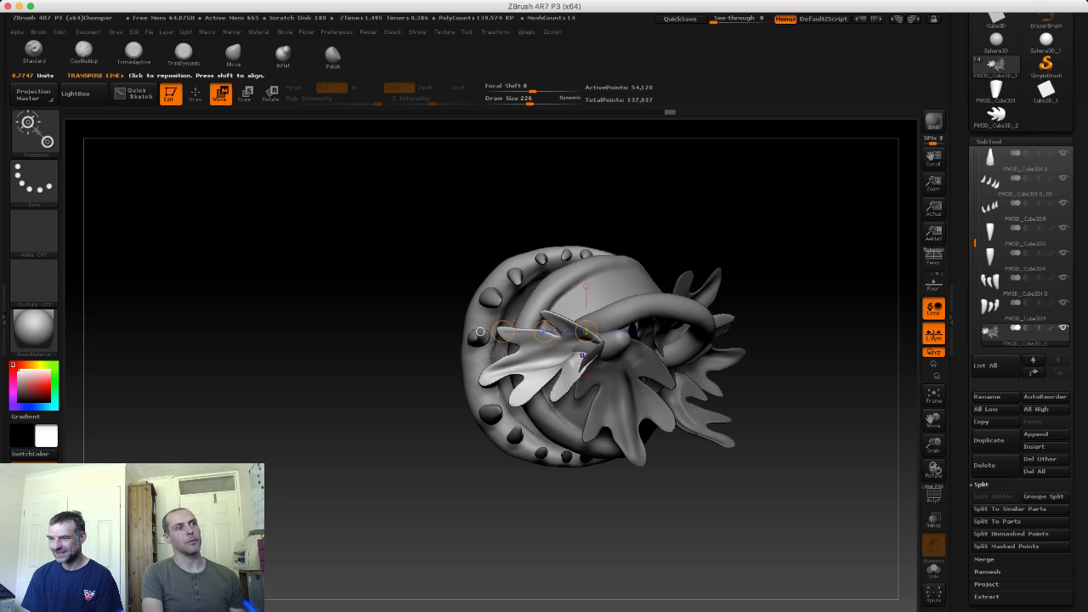
drag(480, 332, 473, 397)
key(ctrl+z)
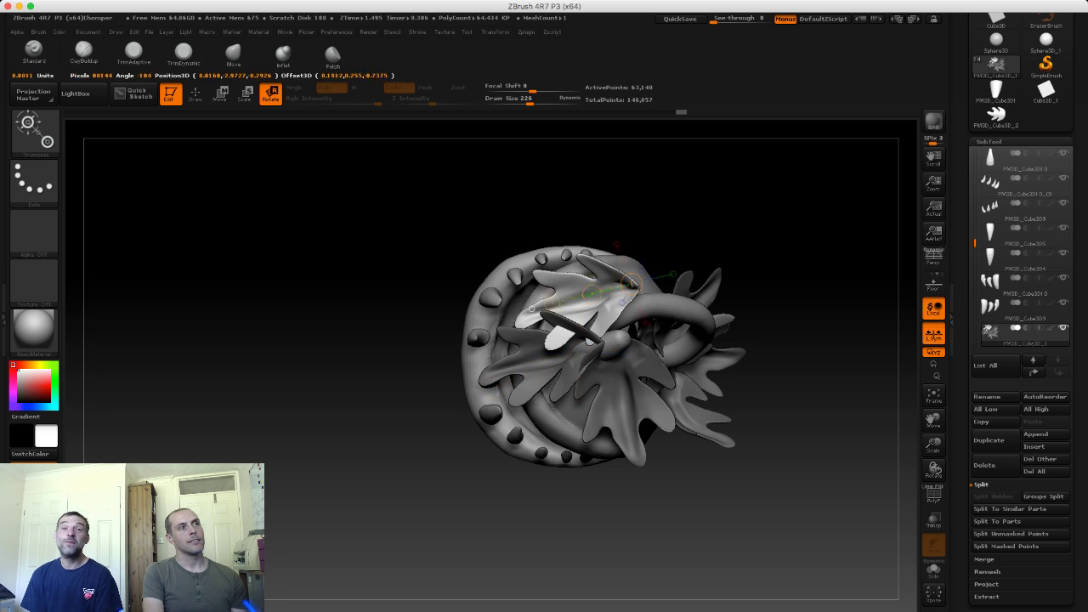
drag(608, 293, 684, 278)
mouse_move(765, 221)
mouse_down()
mouse_move(560, 298)
mouse_move(476, 281)
mouse_up()
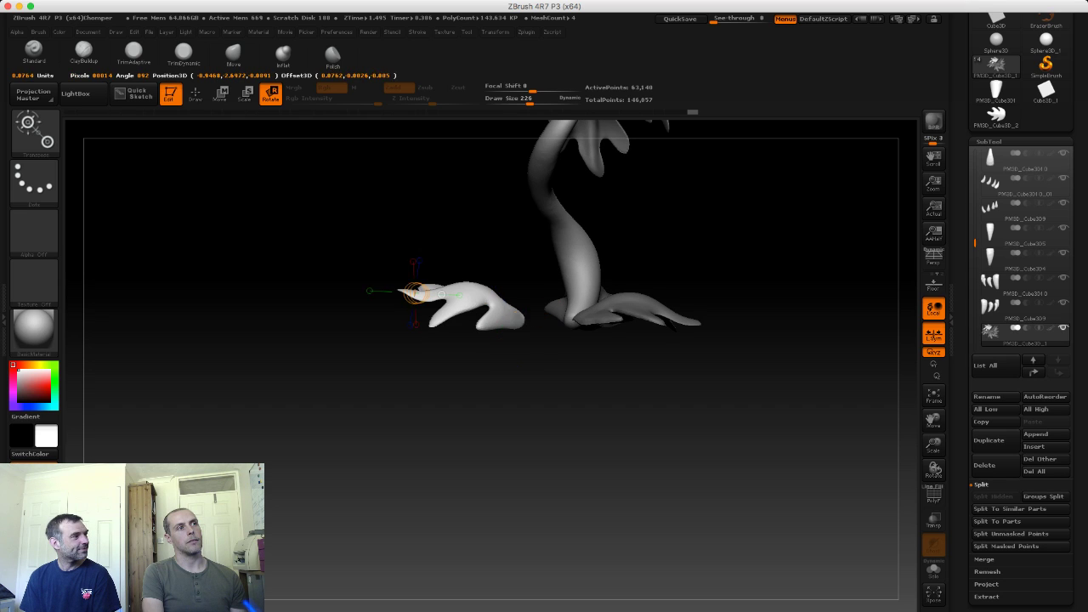
drag(414, 292, 538, 327)
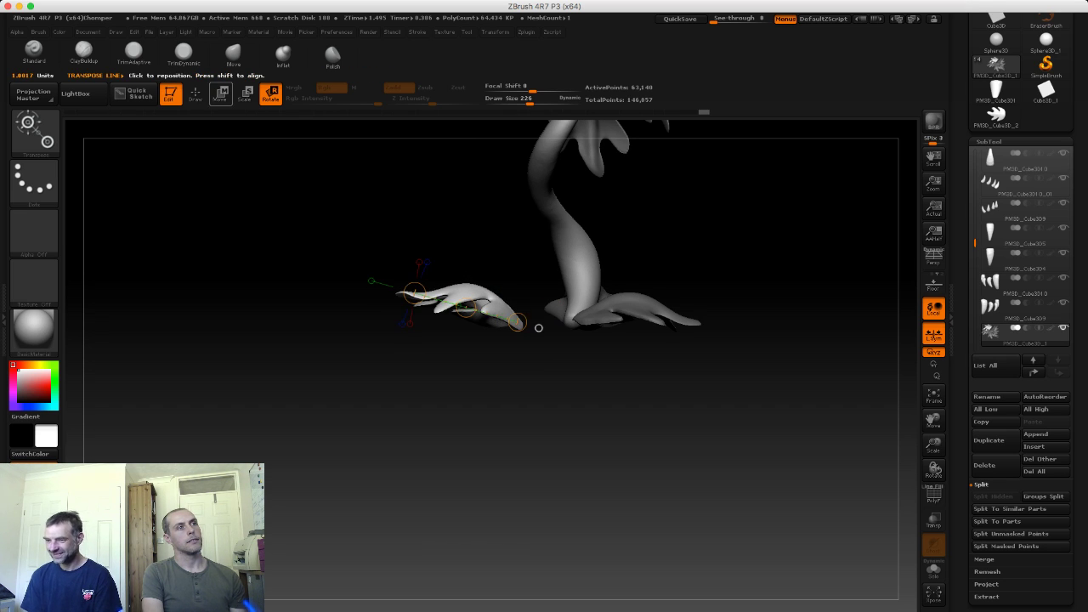
key(w)
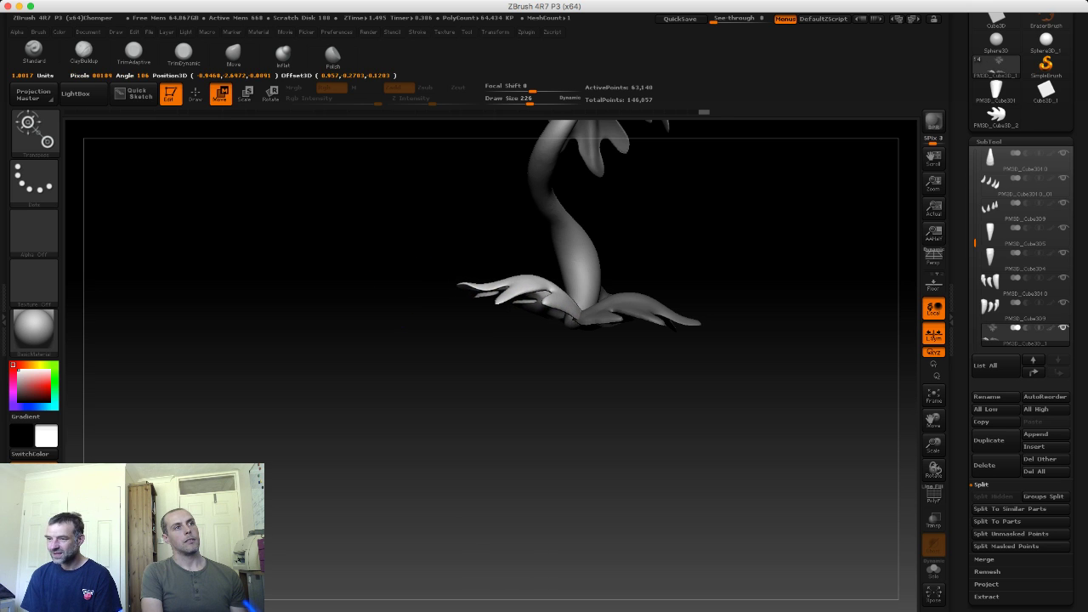
mouse_move(538, 327)
mouse_down()
mouse_move(431, 340)
mouse_move(466, 337)
mouse_move(544, 431)
mouse_move(502, 413)
mouse_up()
key(f)
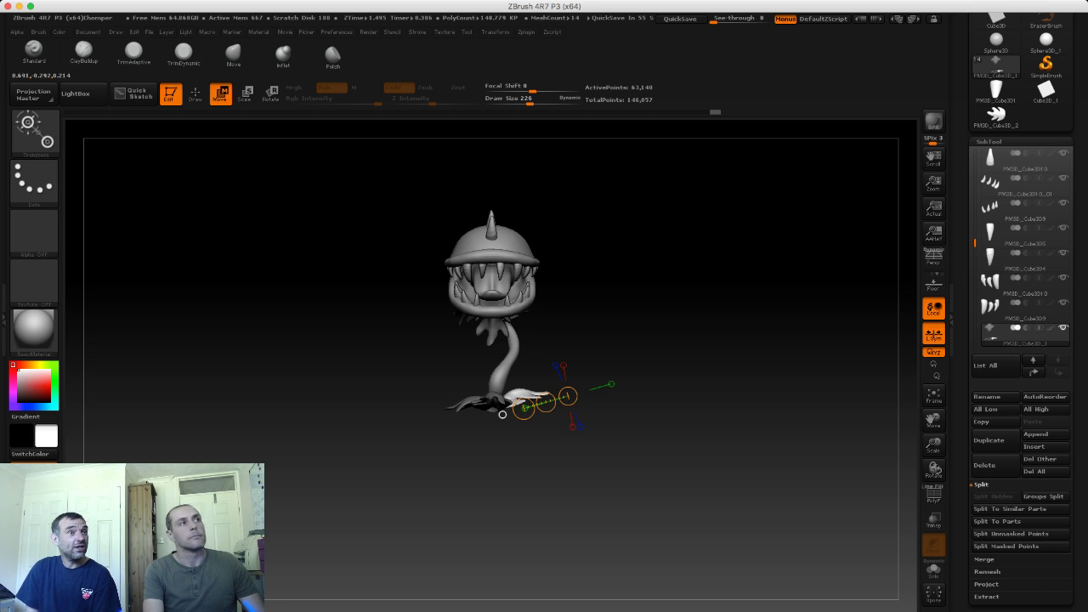
Step: Pick ClayBuildup, hide then reveal all parts, and make PM3D_Sphere3D_3 the active subtool
key(q)
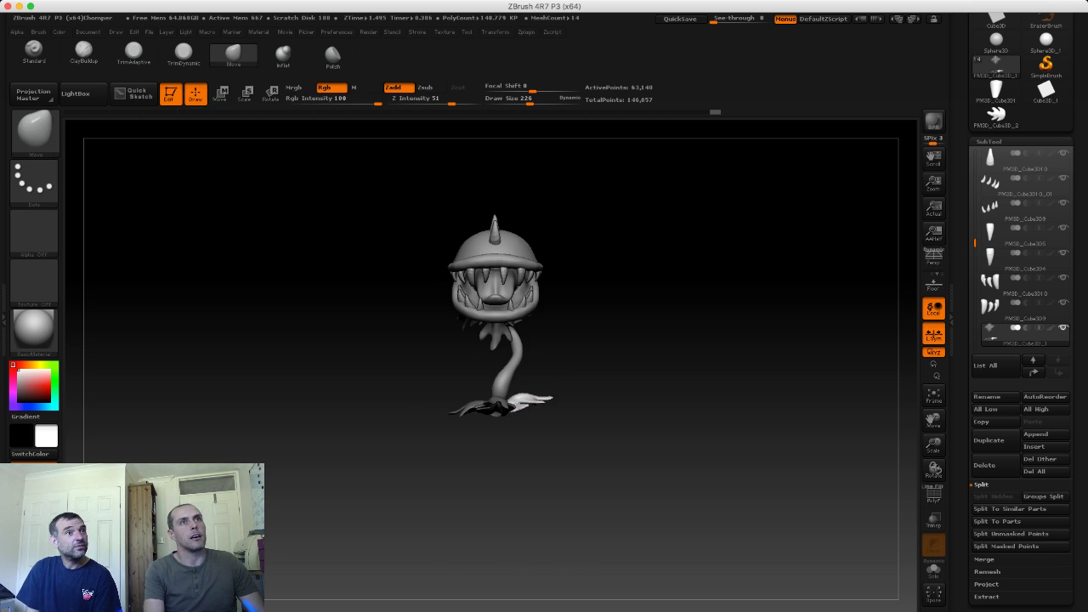
mouse_move(292, 206)
alt+mouse_down()
mouse_move(300, 272)
mouse_move(346, 258)
mouse_move(356, 281)
alt+mouse_up()
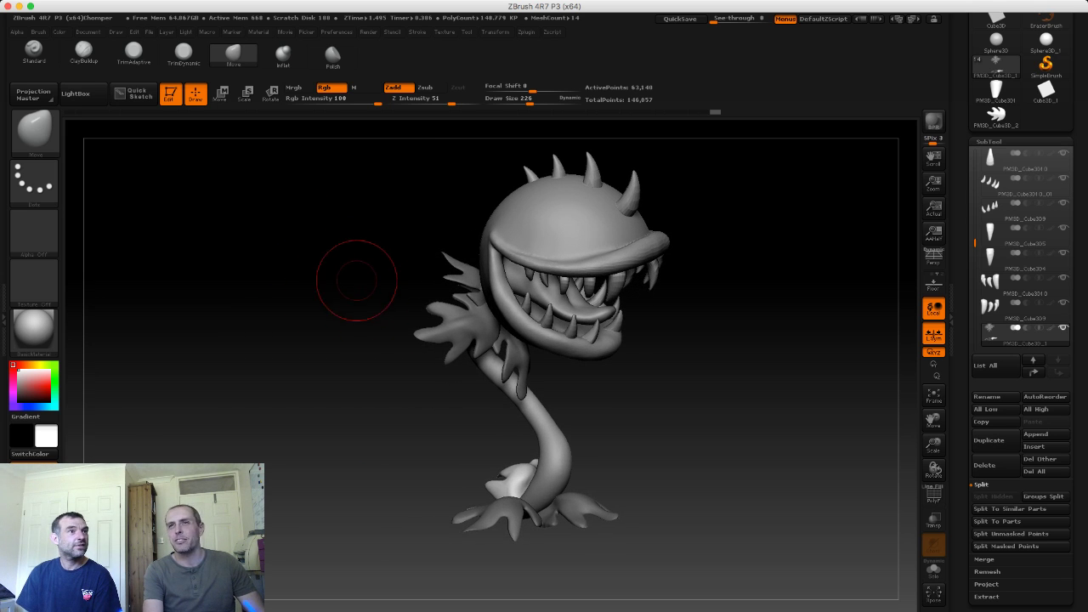
drag(302, 250, 250, 247)
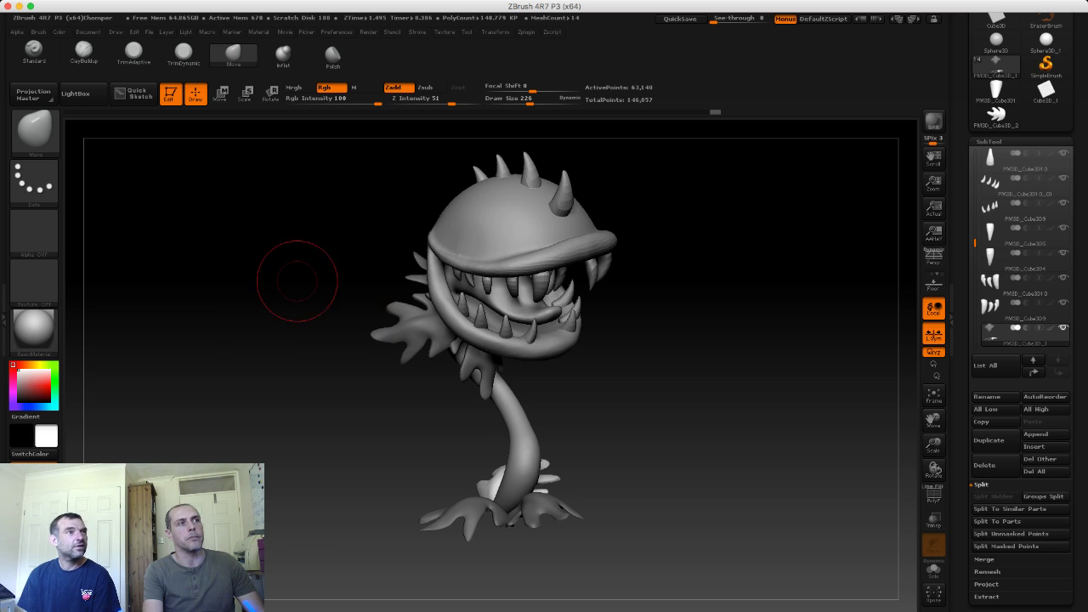
mouse_move(297, 281)
mouse_down()
mouse_move(250, 226)
mouse_move(363, 207)
mouse_move(341, 208)
mouse_up()
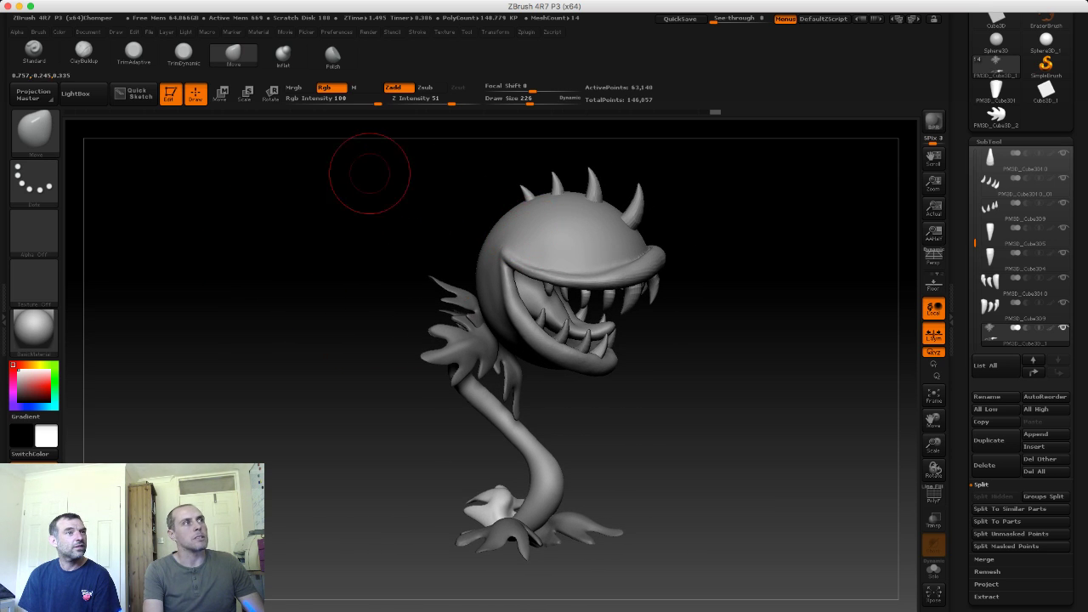
click(83, 52)
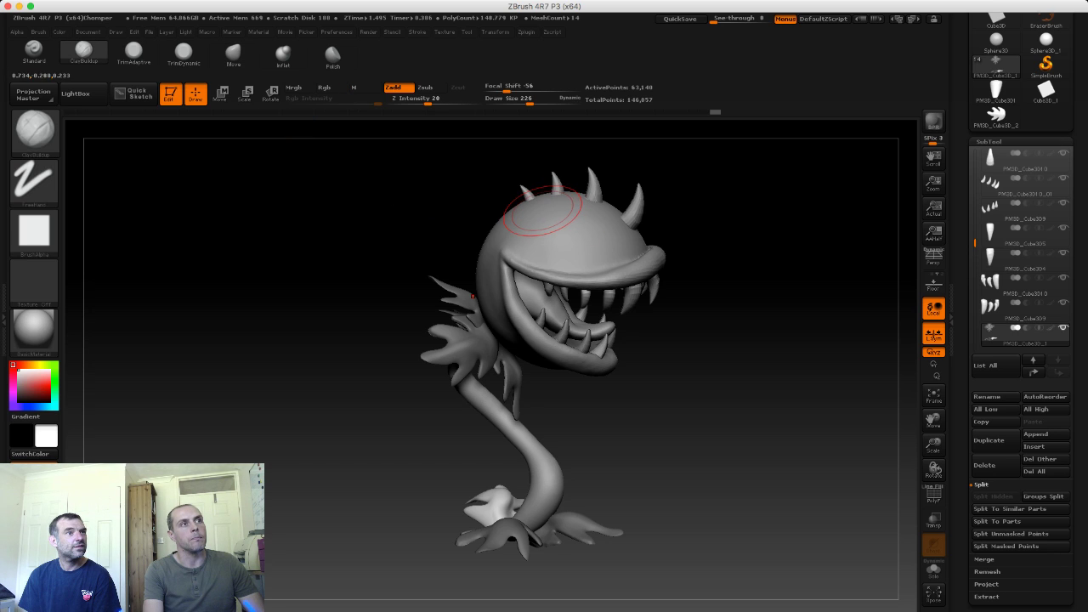
key(ctrl+shift)
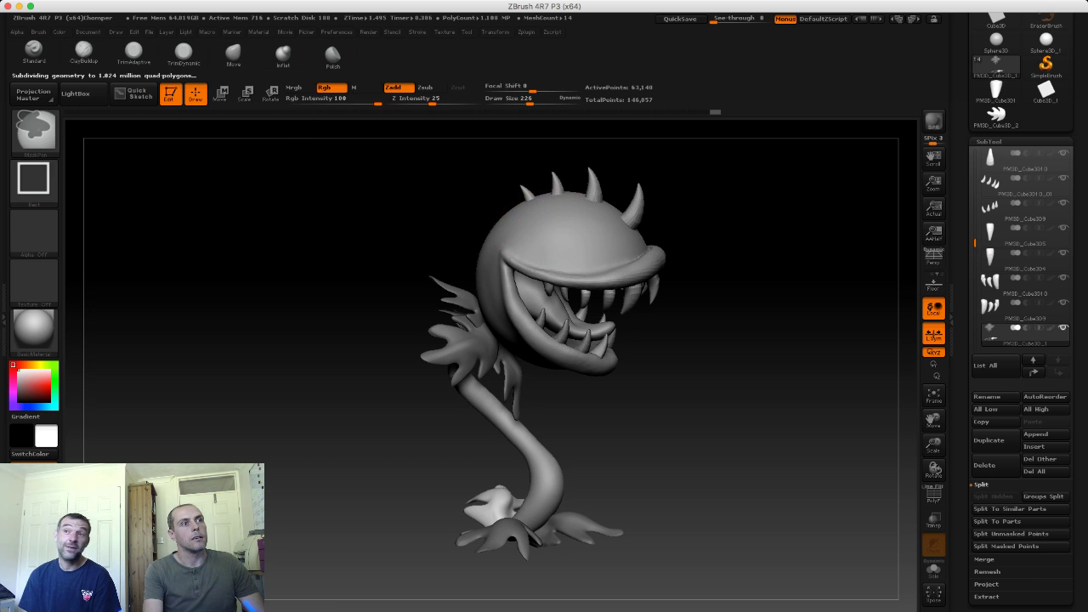
key(ctrl+shift)
ctrl+shift+click(424, 213)
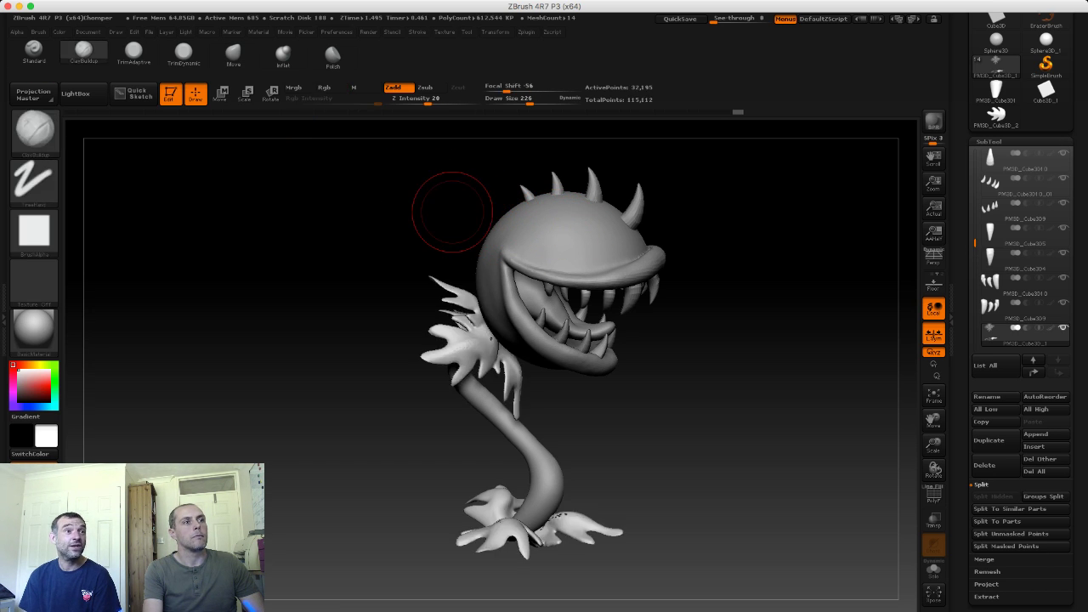
ctrl+shift+click(437, 209)
drag(414, 218, 450, 243)
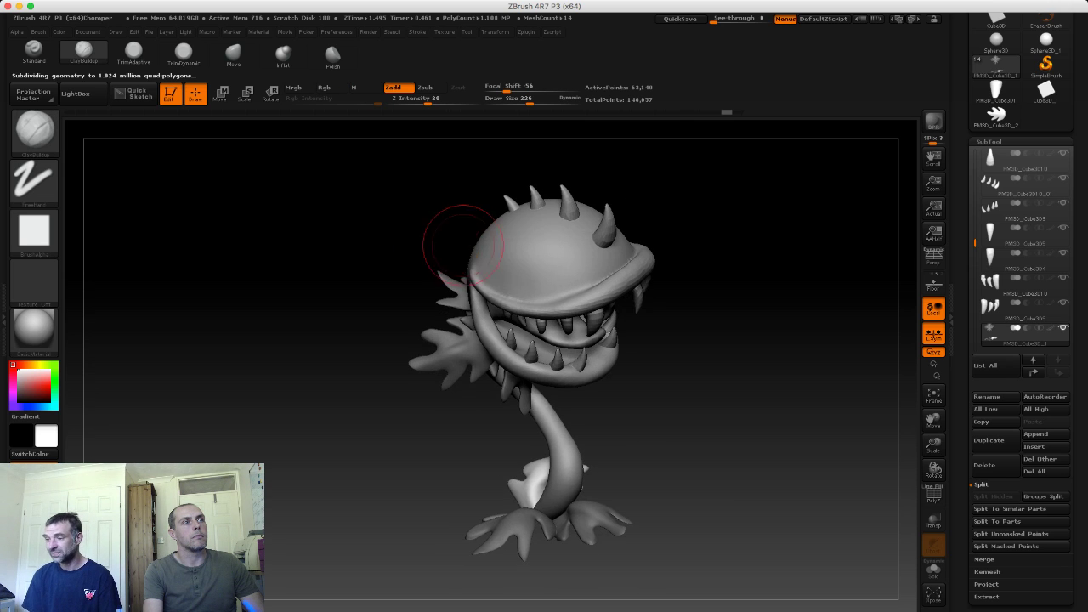
alt+click(549, 523)
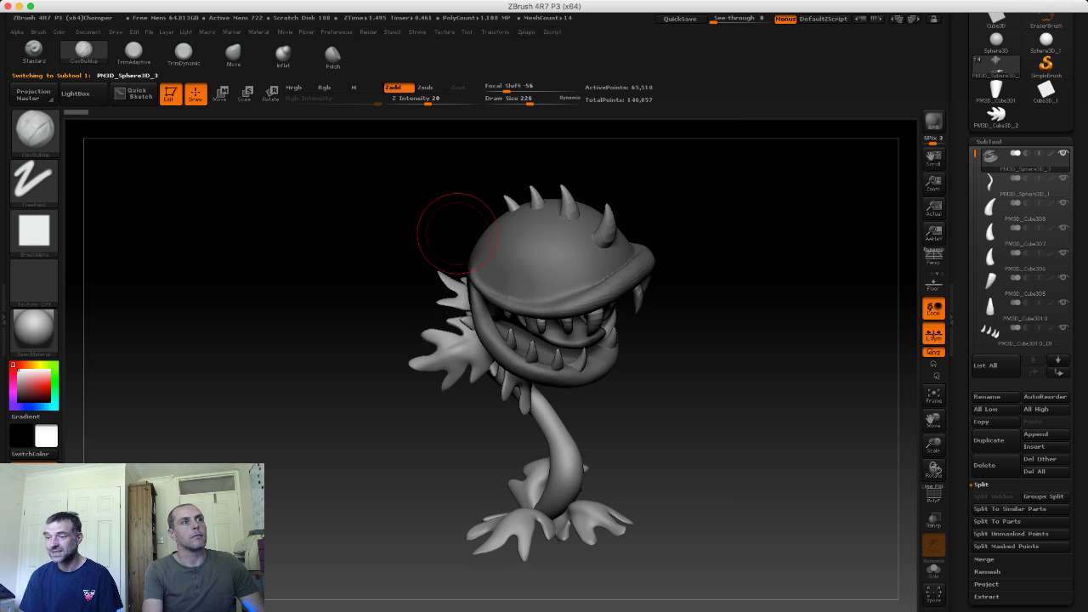
Step: Set brush size 181, mask a round head spot with a FreeHand MaskPen stroke, then invert the mask
drag(442, 231, 516, 253)
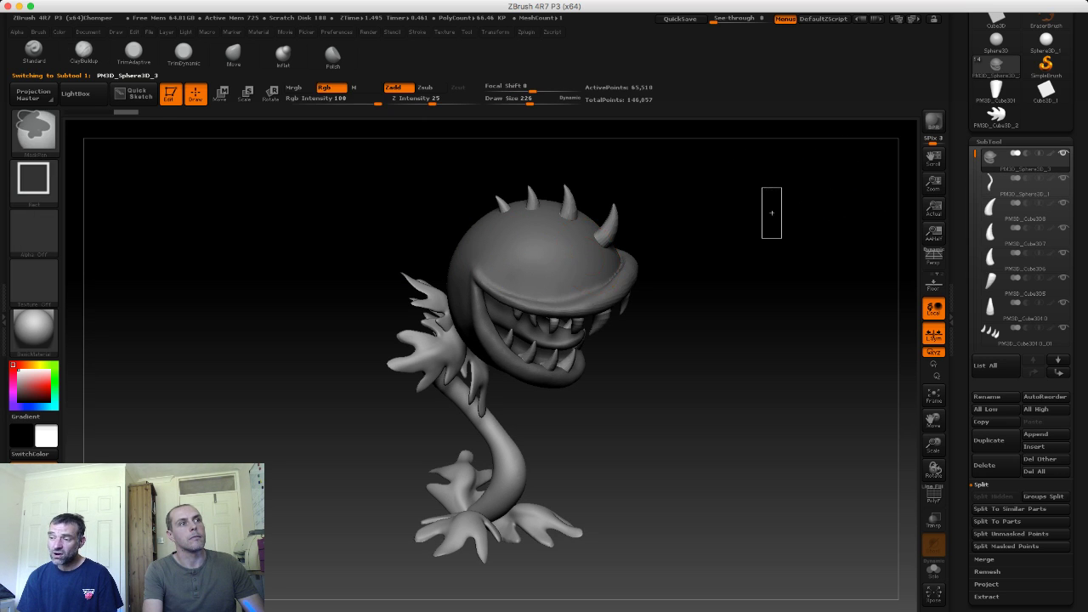
alt+drag(768, 214, 756, 235)
key(s)
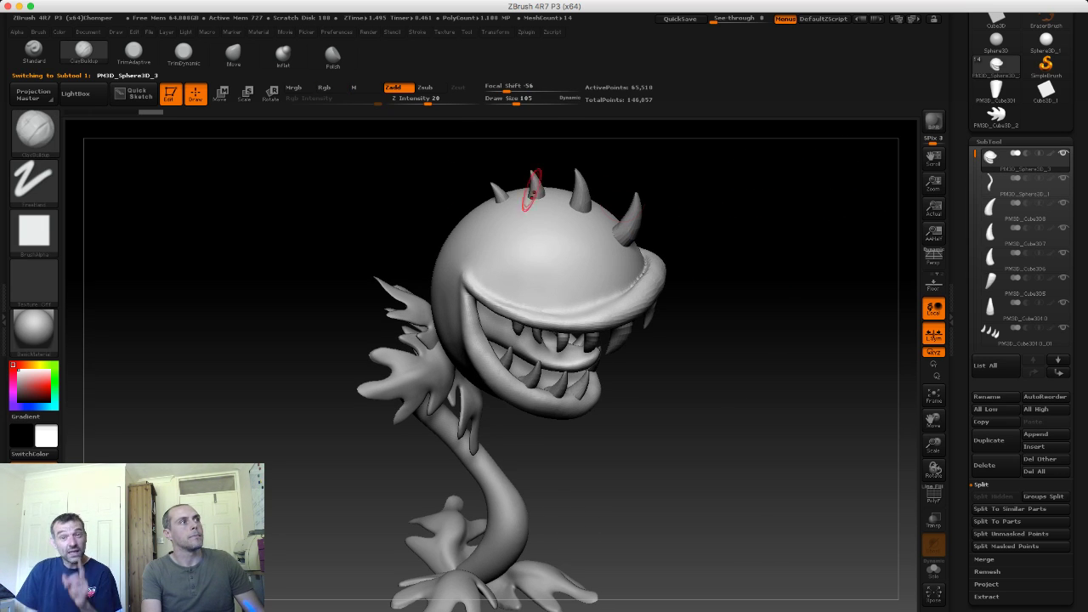
key(ctrl+shift)
ctrl+shift+click(34, 178)
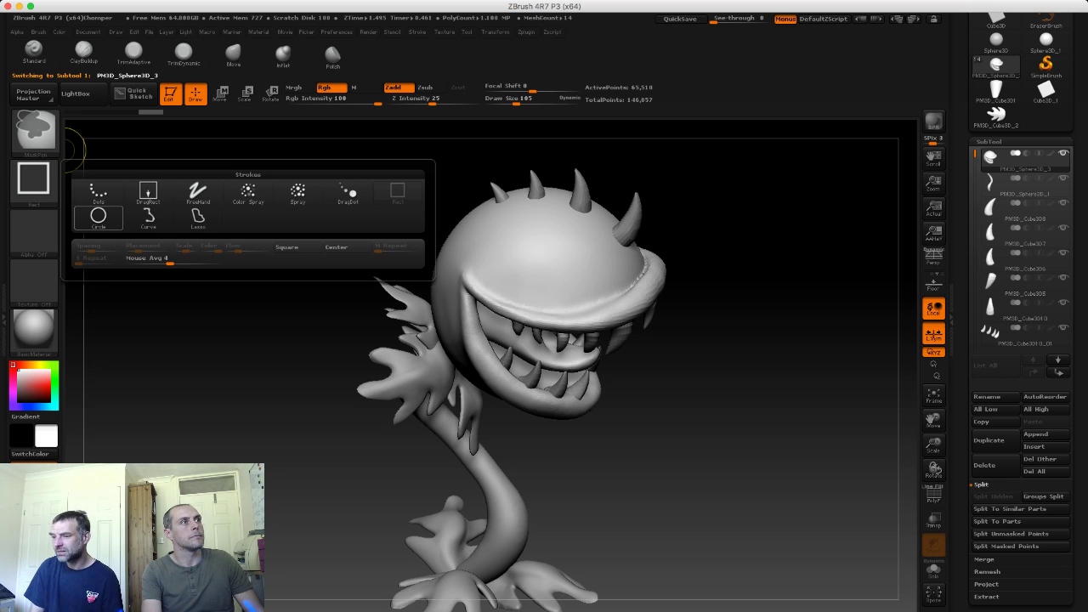
click(196, 192)
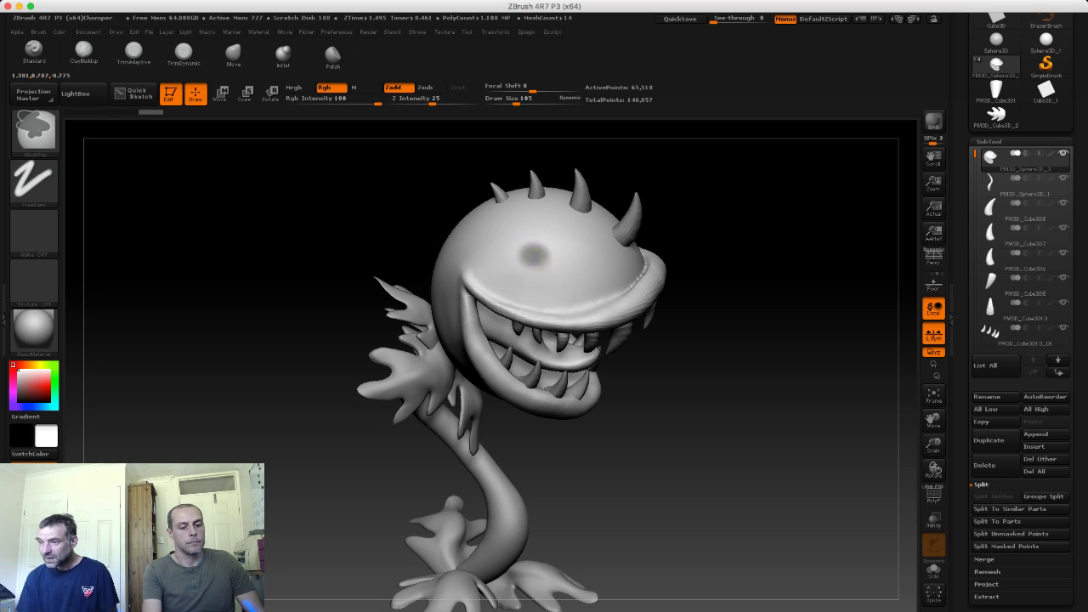
ctrl+click(527, 253)
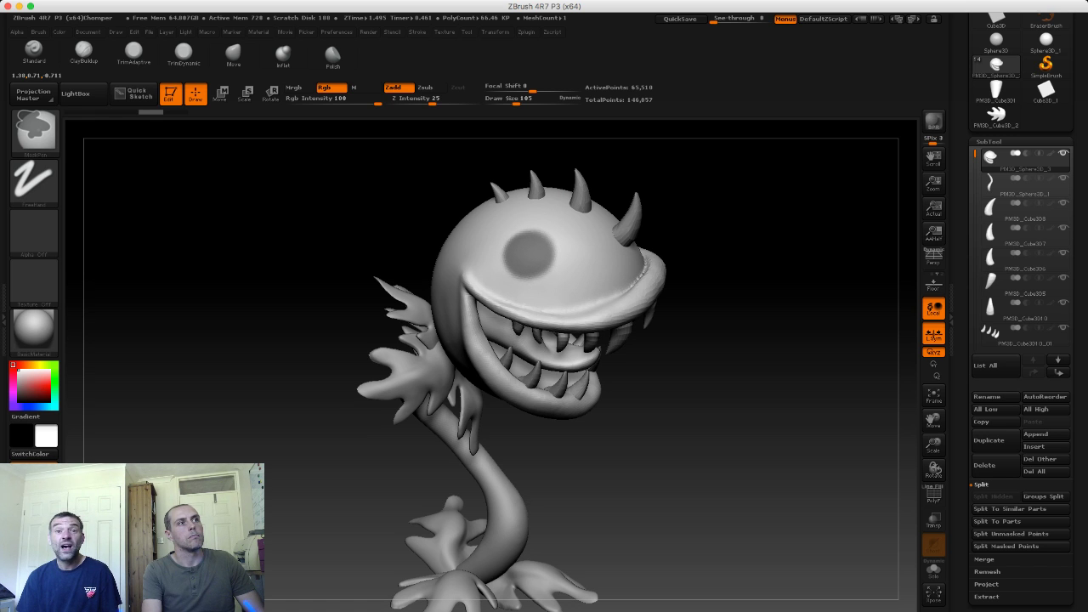
ctrl+click(406, 208)
scroll(963, 568, down, 5)
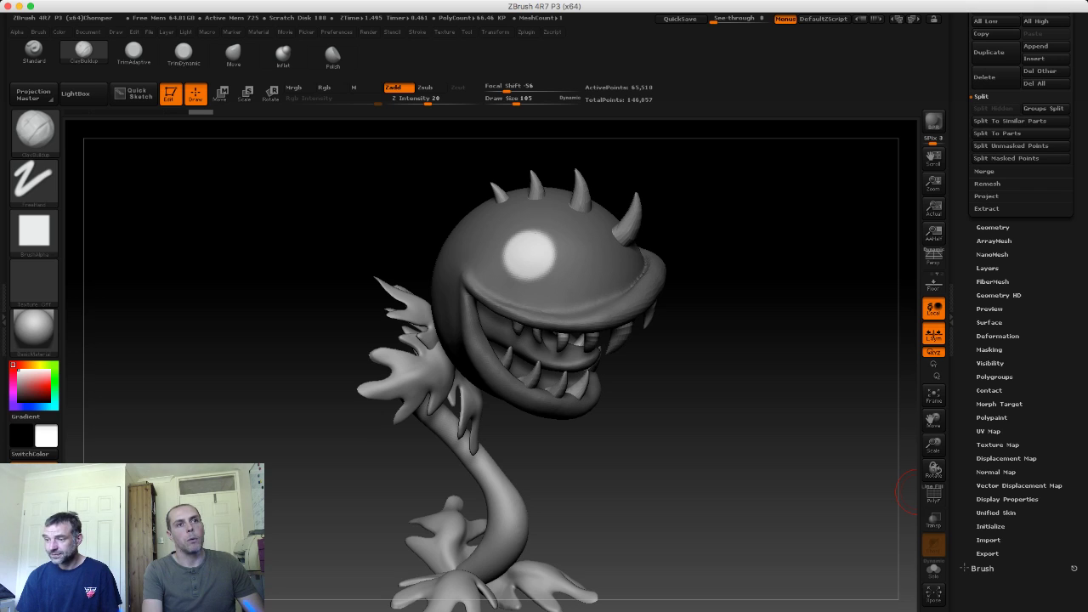
Step: Swell the unmasked head spot with the Deformation Inflate slider and orbit to check the bump
click(997, 336)
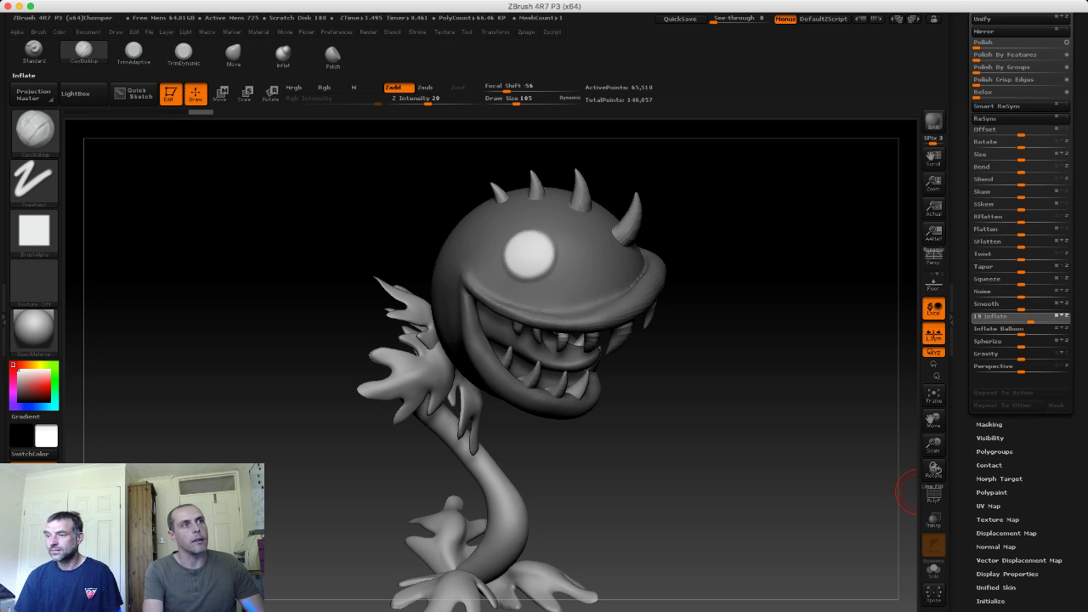
drag(760, 287, 572, 303)
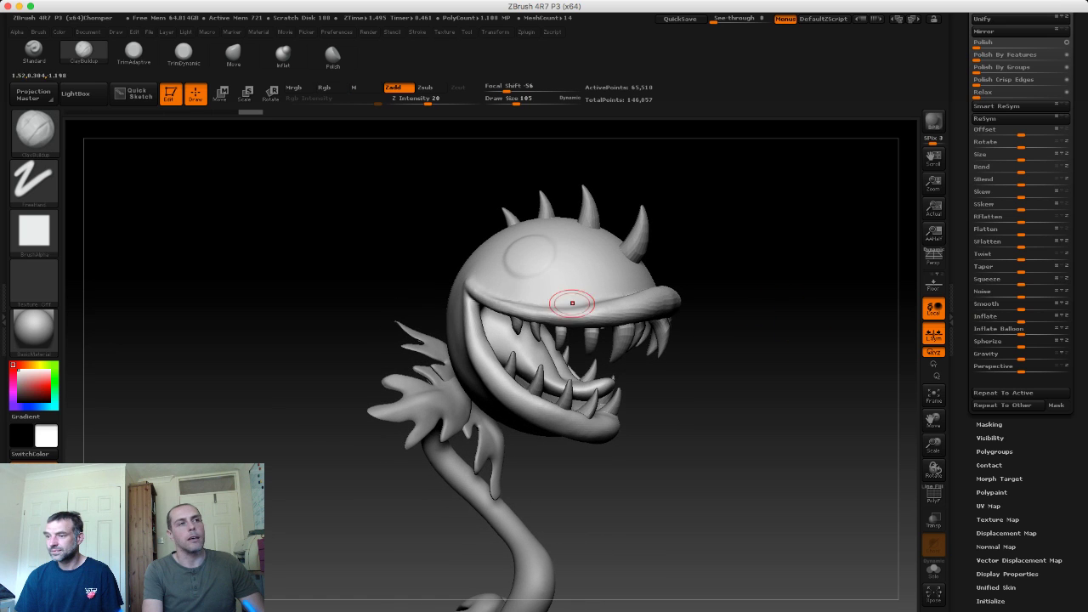
mouse_move(388, 191)
mouse_down()
mouse_move(486, 250)
mouse_move(539, 129)
mouse_up()
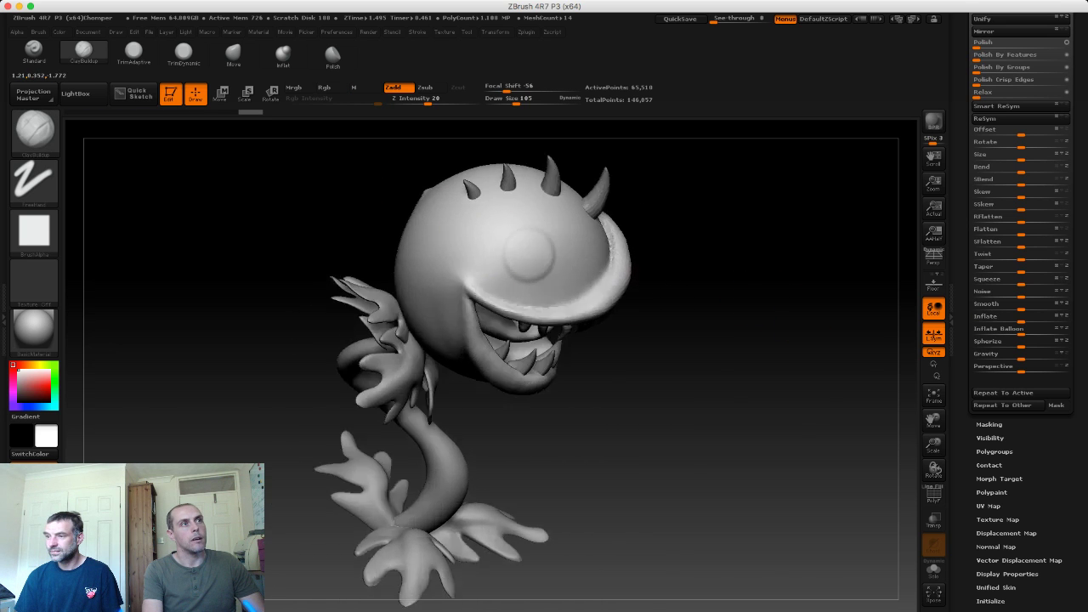
mouse_move(429, 210)
mouse_down()
mouse_move(468, 311)
mouse_move(551, 323)
mouse_move(417, 245)
mouse_up()
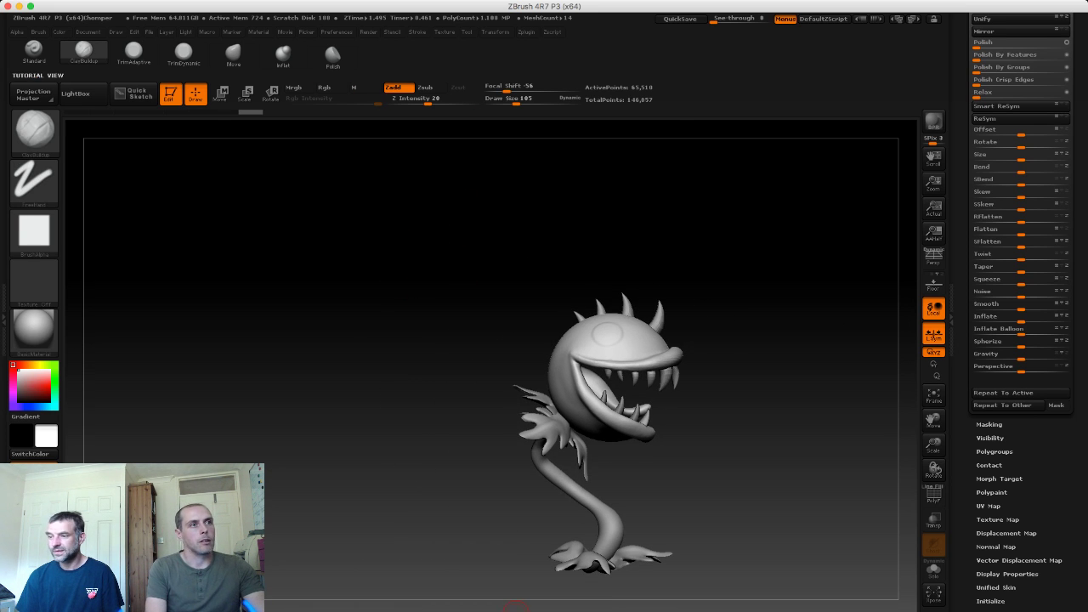
mouse_move(341, 344)
mouse_down()
mouse_move(204, 323)
mouse_move(249, 595)
mouse_up()
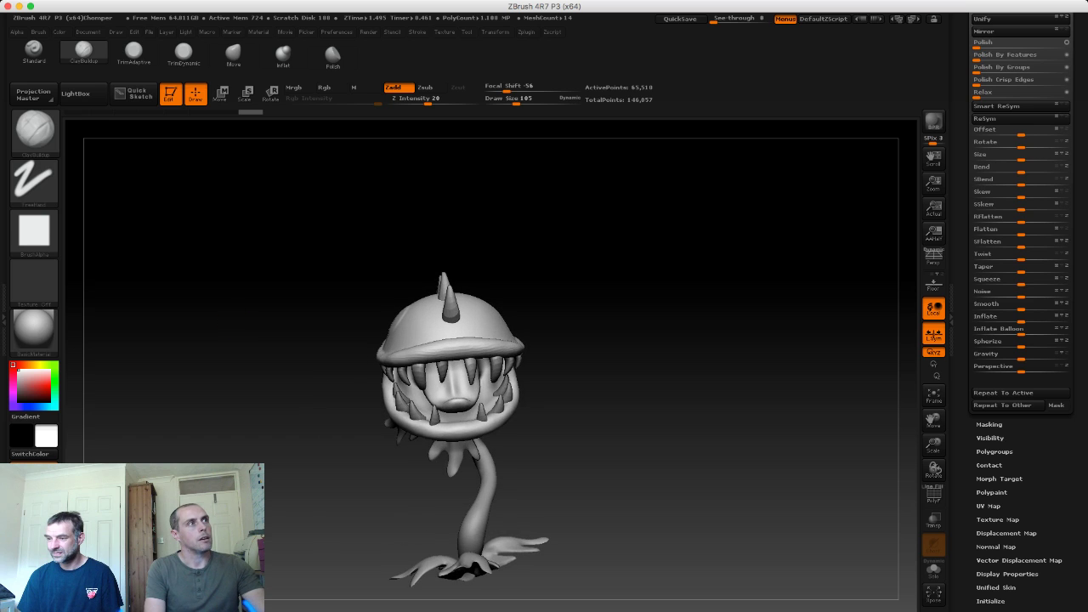
Step: Save the Chomper project with File > Save As
click(206, 32)
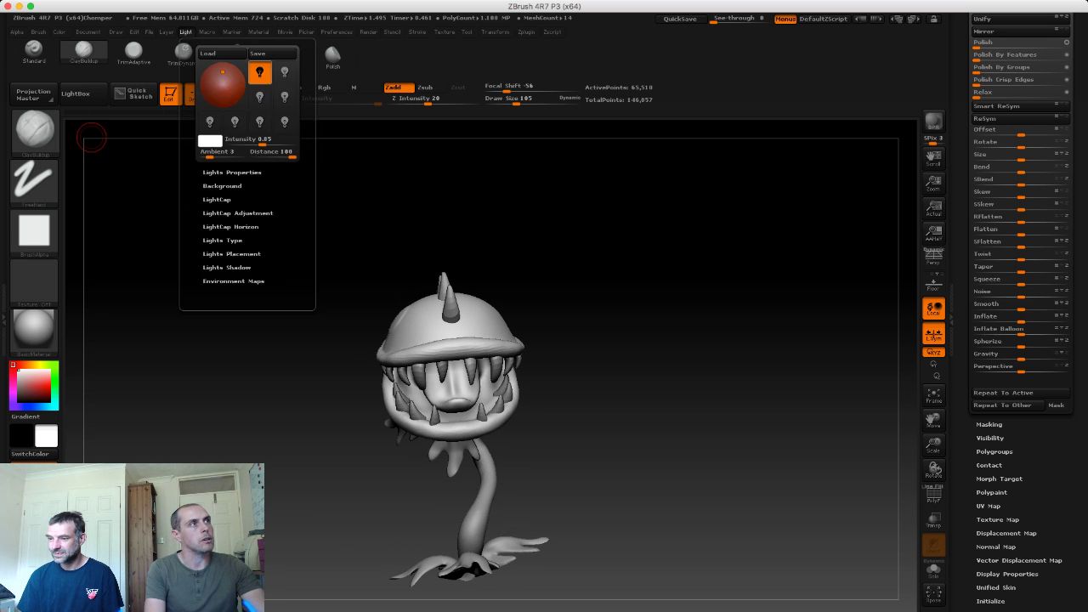
click(149, 31)
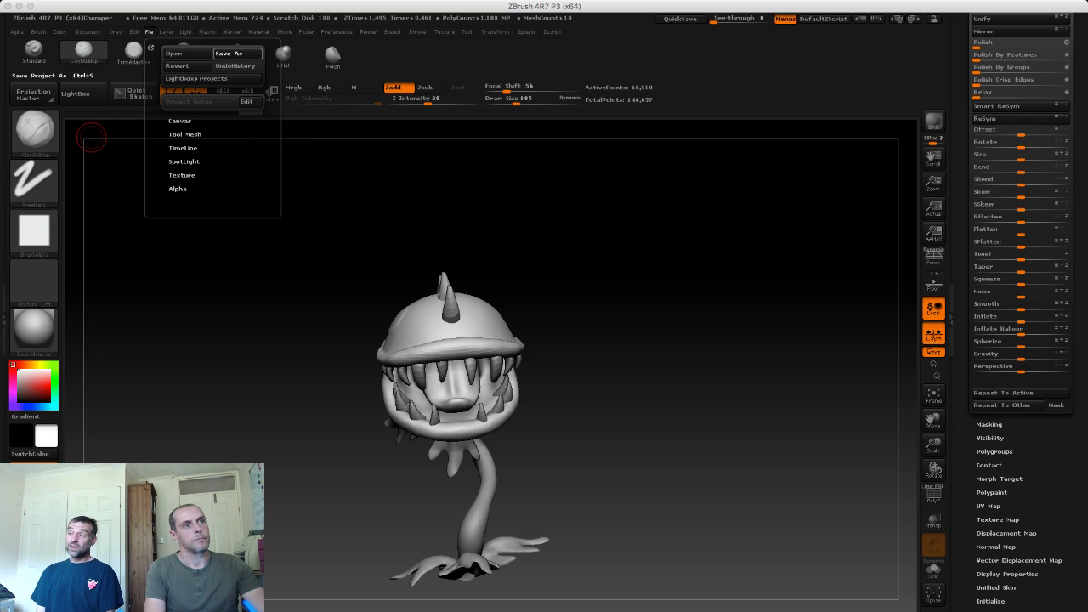
click(228, 53)
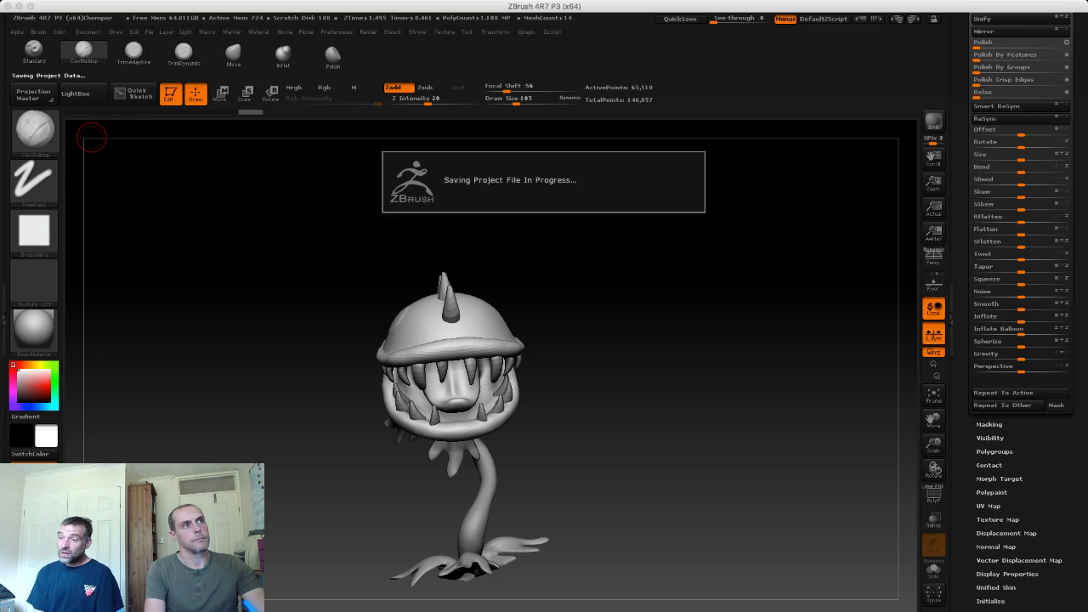